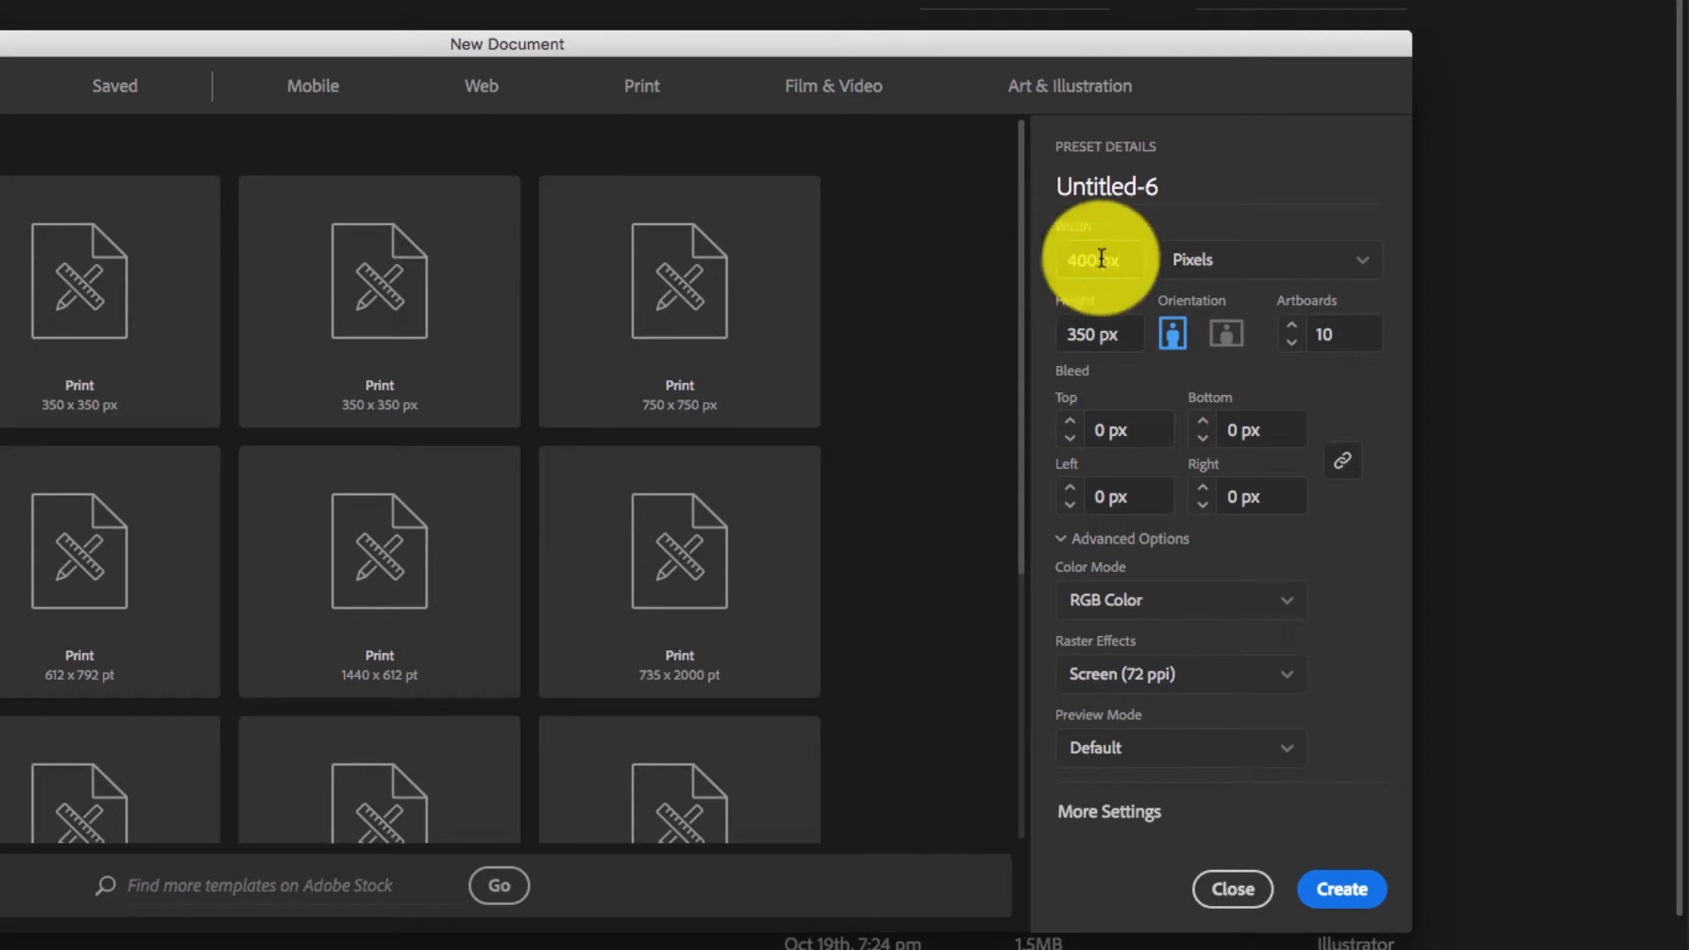
Step: Set the new document's height to 400 px, with RGB Color mode and Screen (72 ppi) raster effects
key("Tab")
key("BackSpace")
type("400")
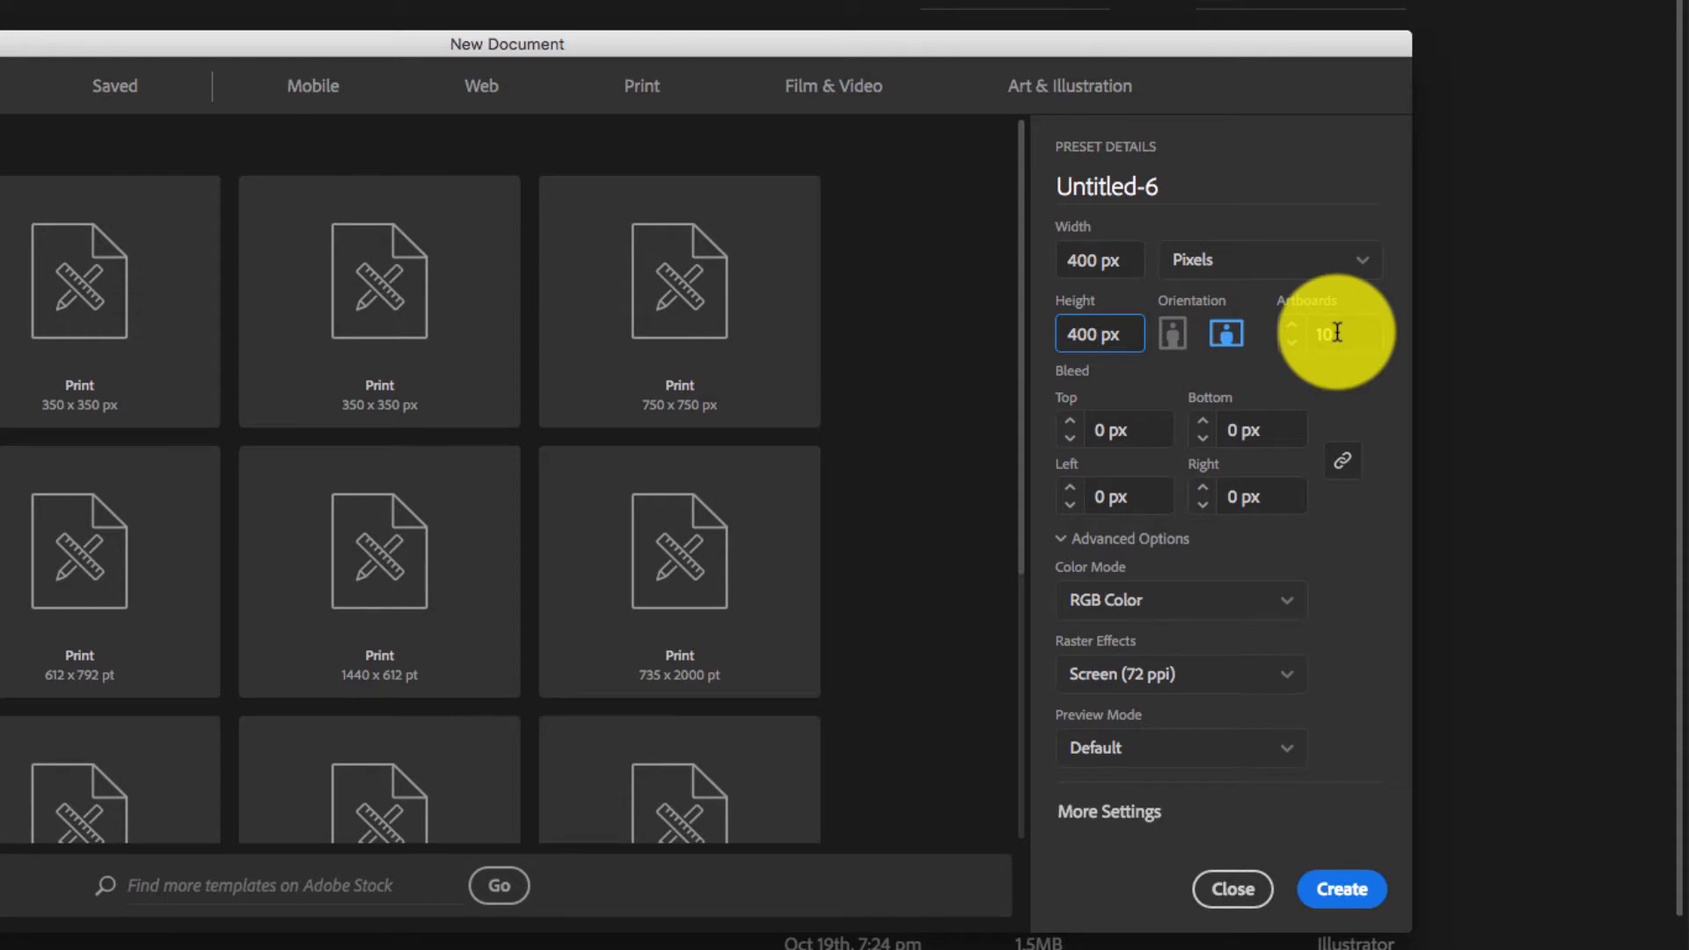
left_click(1280, 602)
left_click(1206, 632)
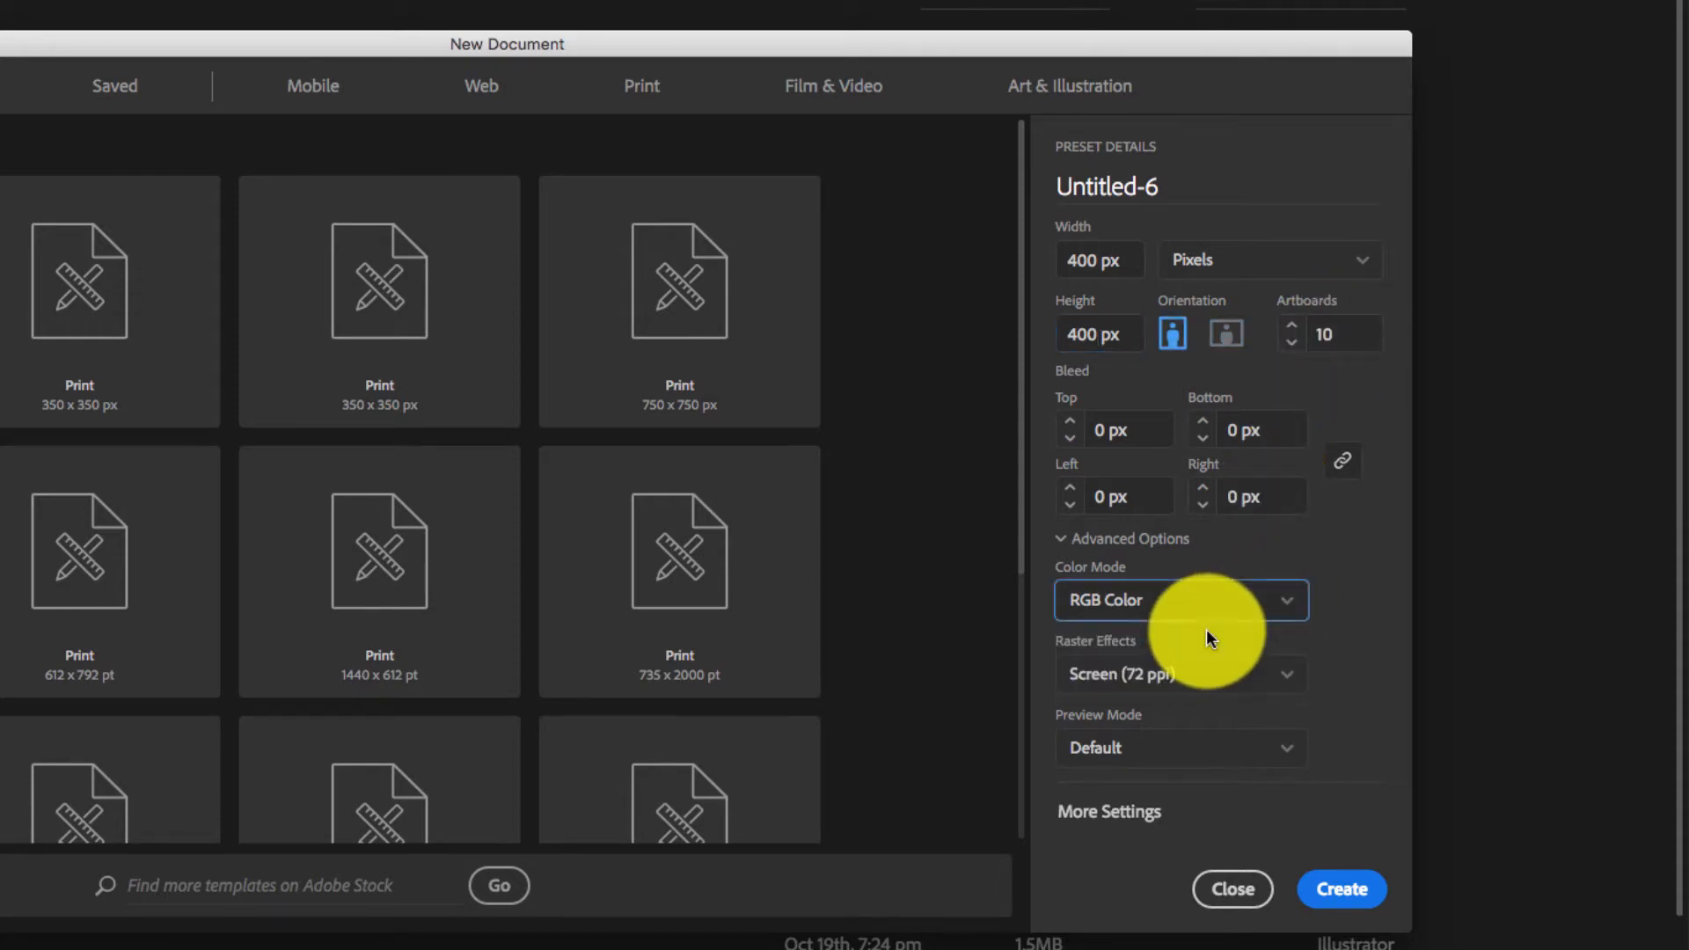
left_click(1256, 682)
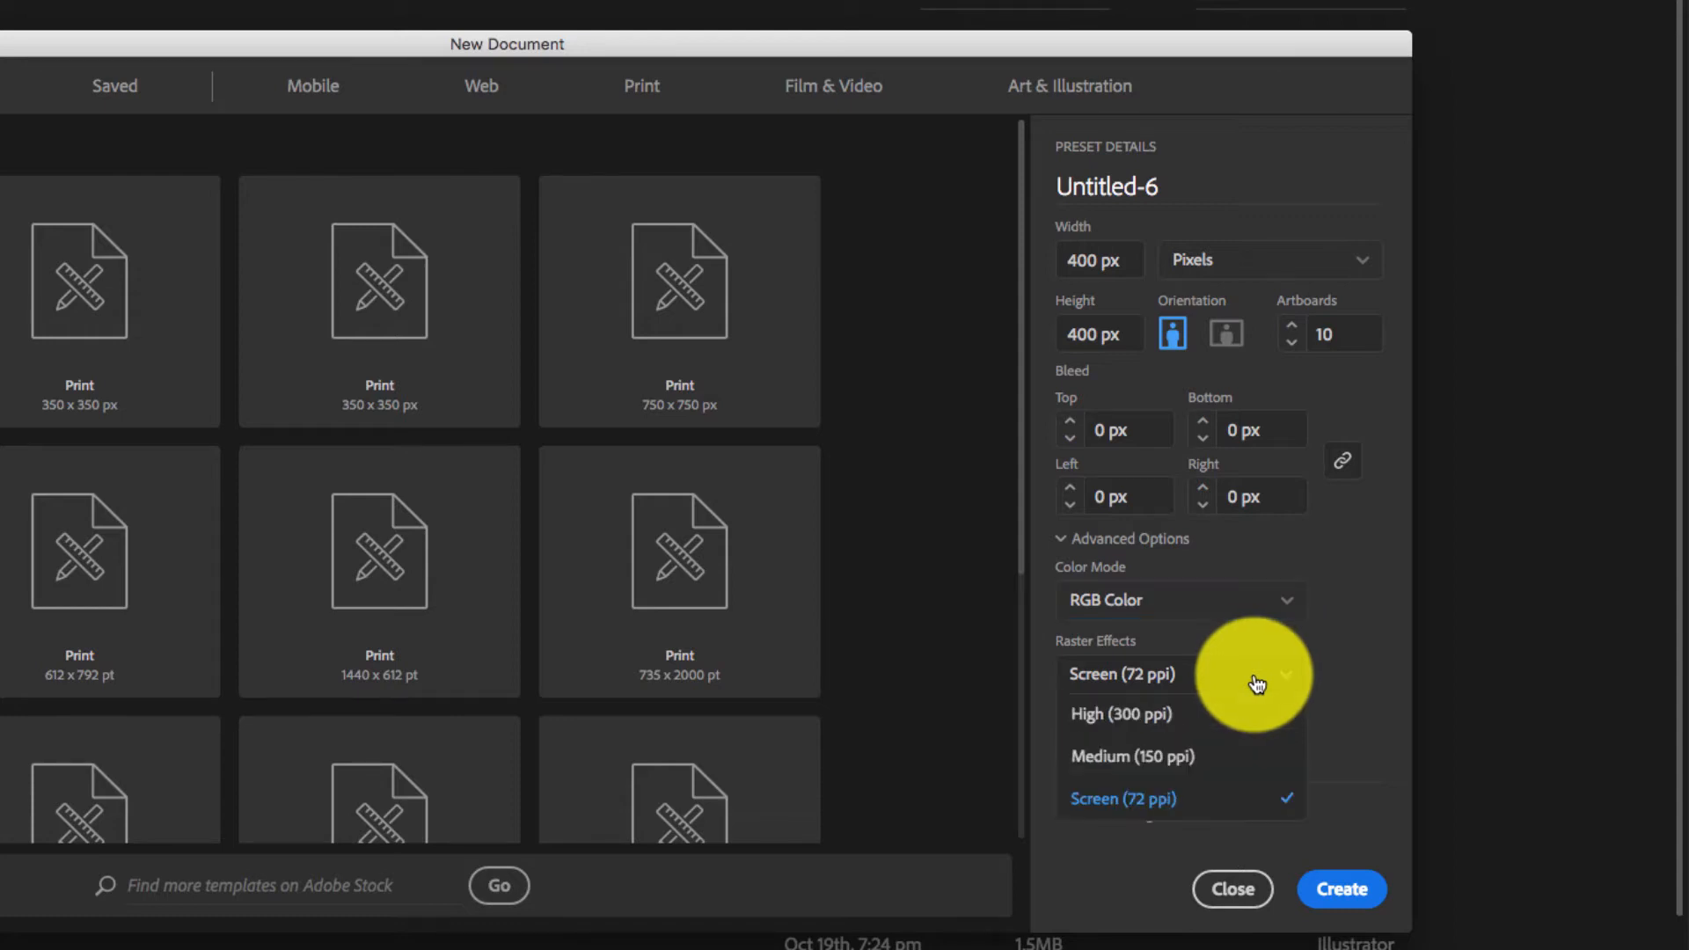
left_click(1230, 813)
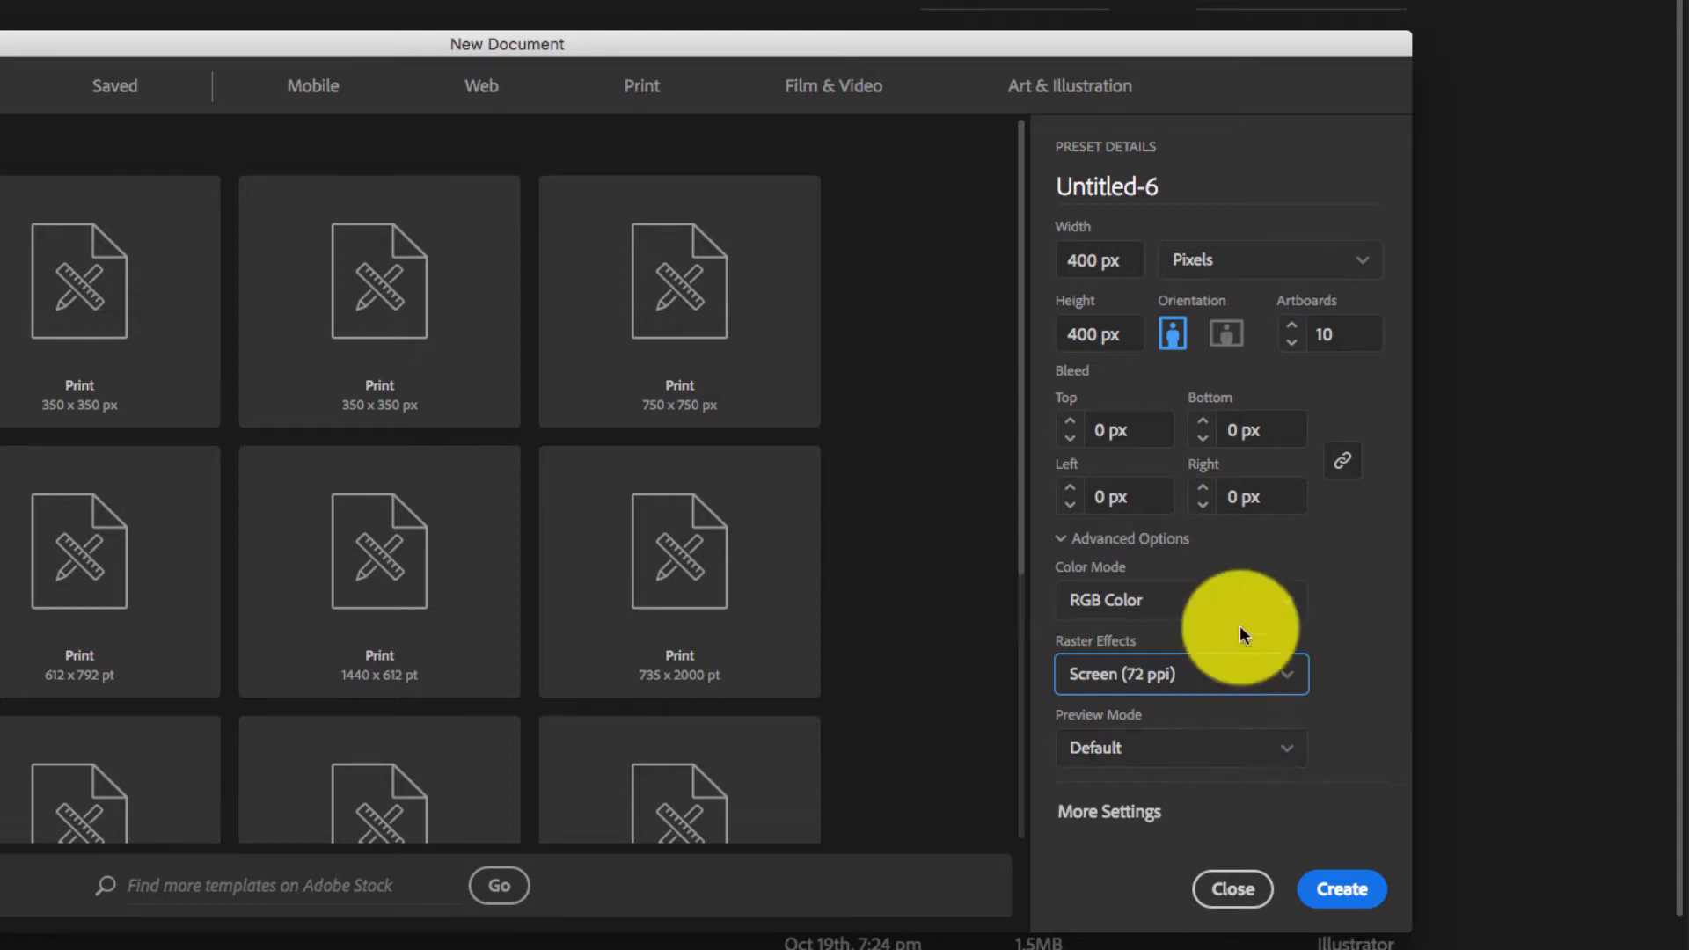
Step: Name the document with the author's surname followed by "_Speedometer Gif" and create it
left_click(1184, 189)
left_click_drag(1184, 189, 1010, 182)
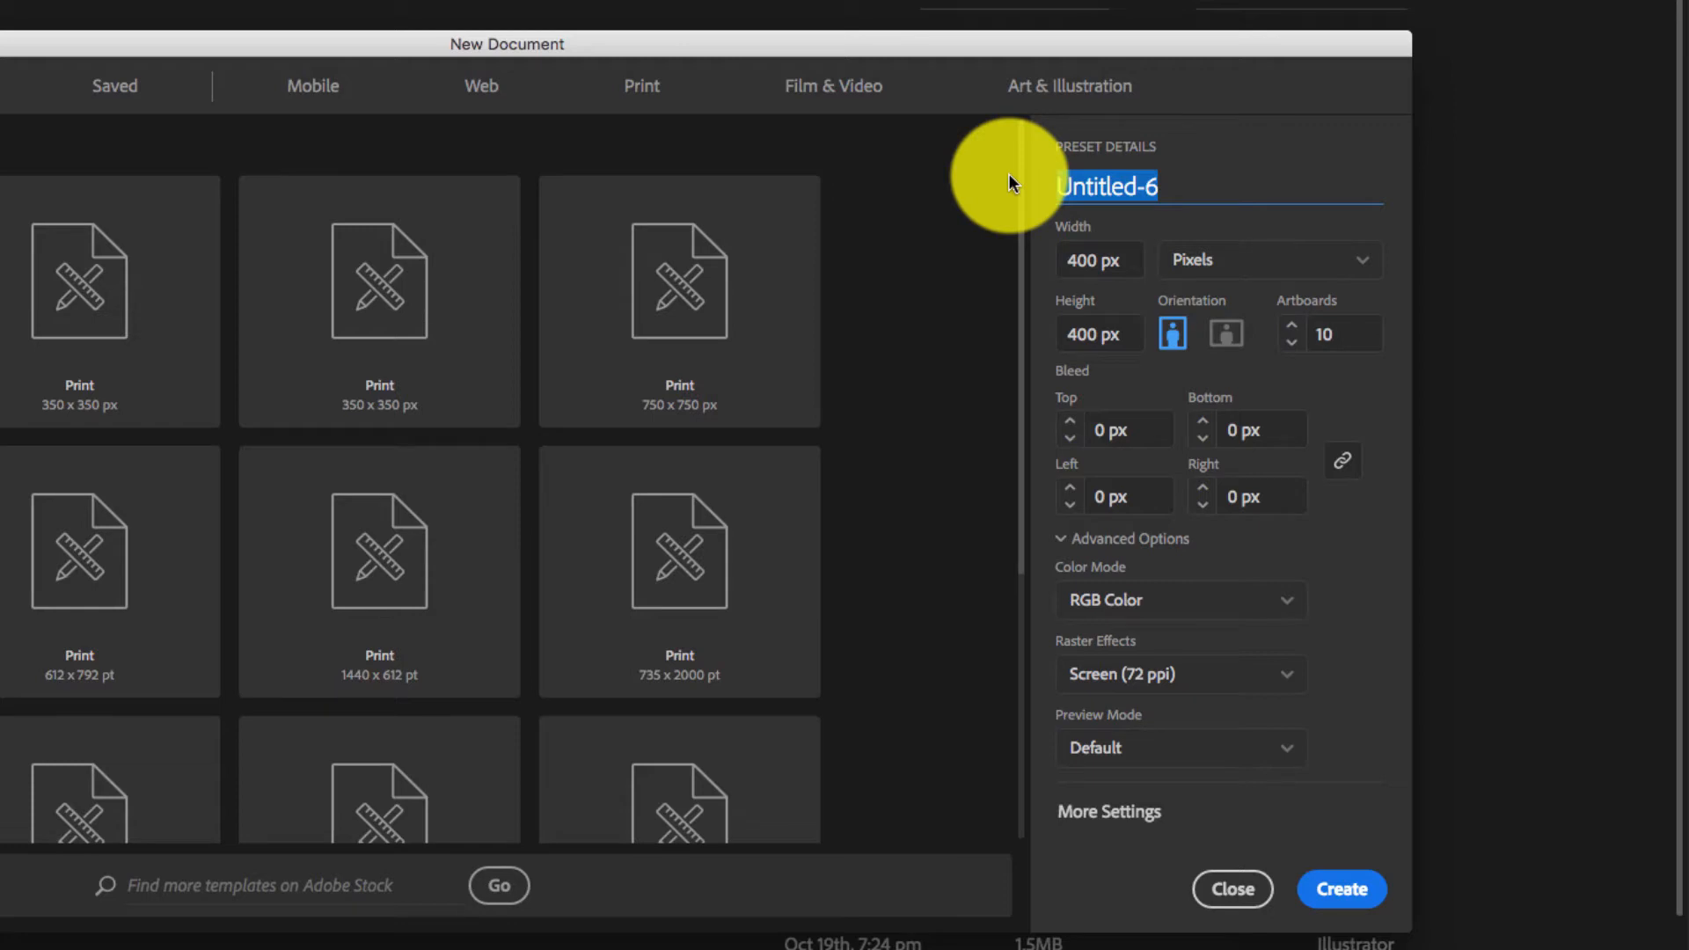
type("HUrley")
key("BackSpace")
key("BackSpace")
key("BackSpace")
key("BackSpace")
key("BackSpace")
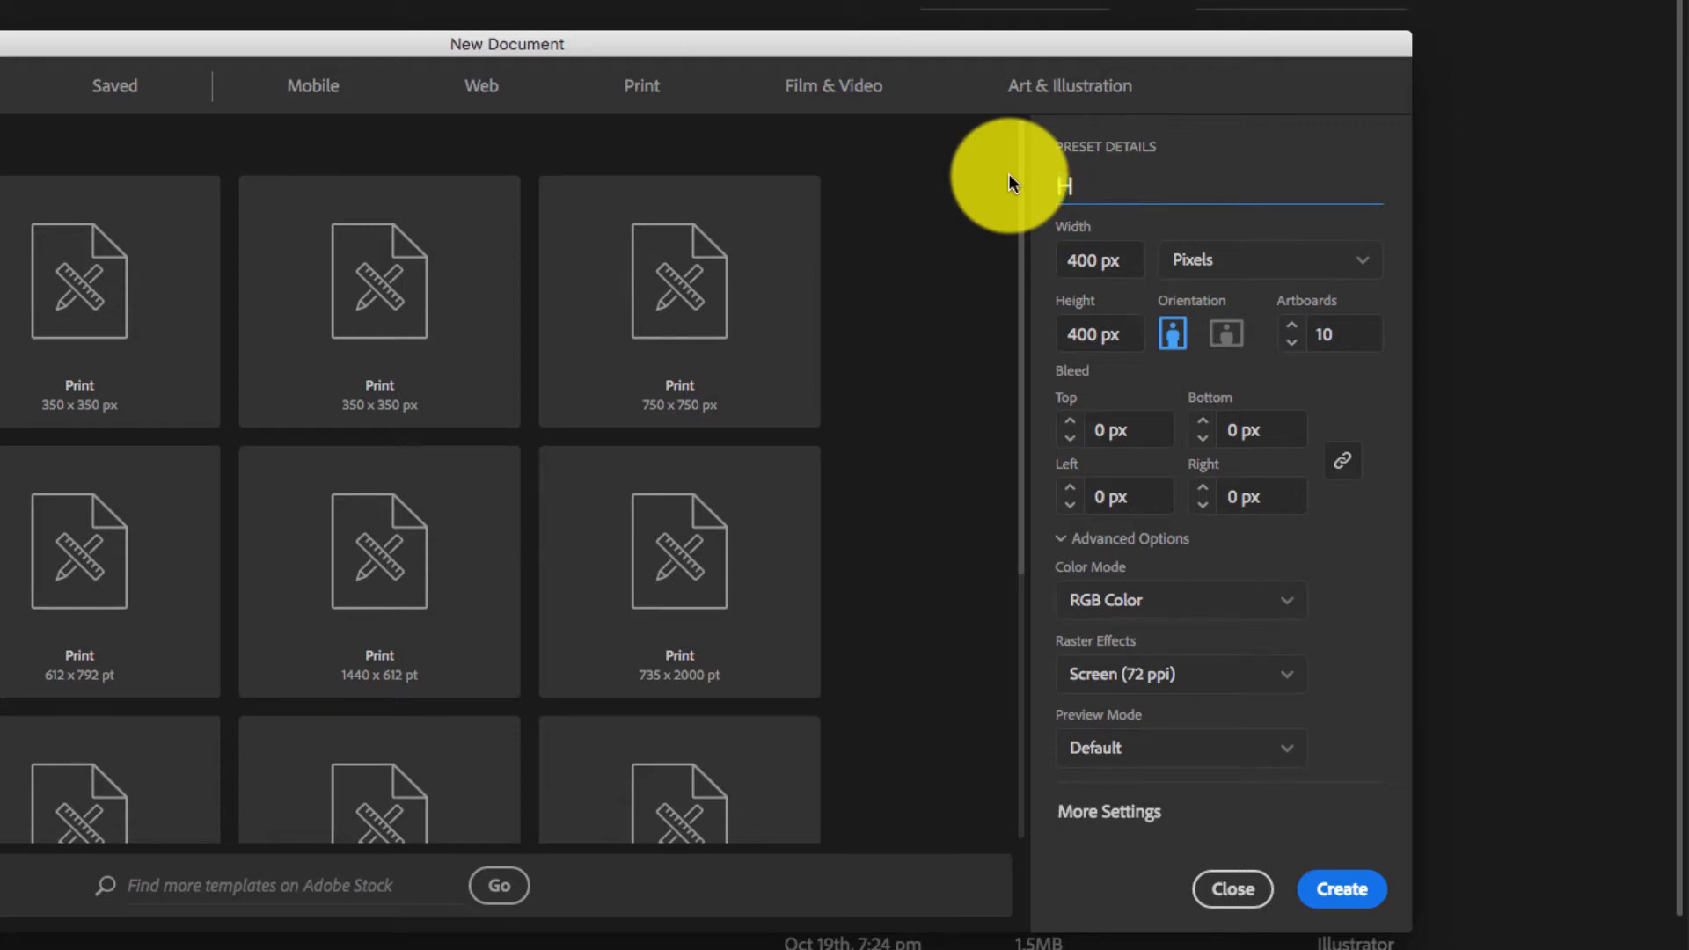
type("urk")
key("BackSpace")
type("ley_Speedometer ")
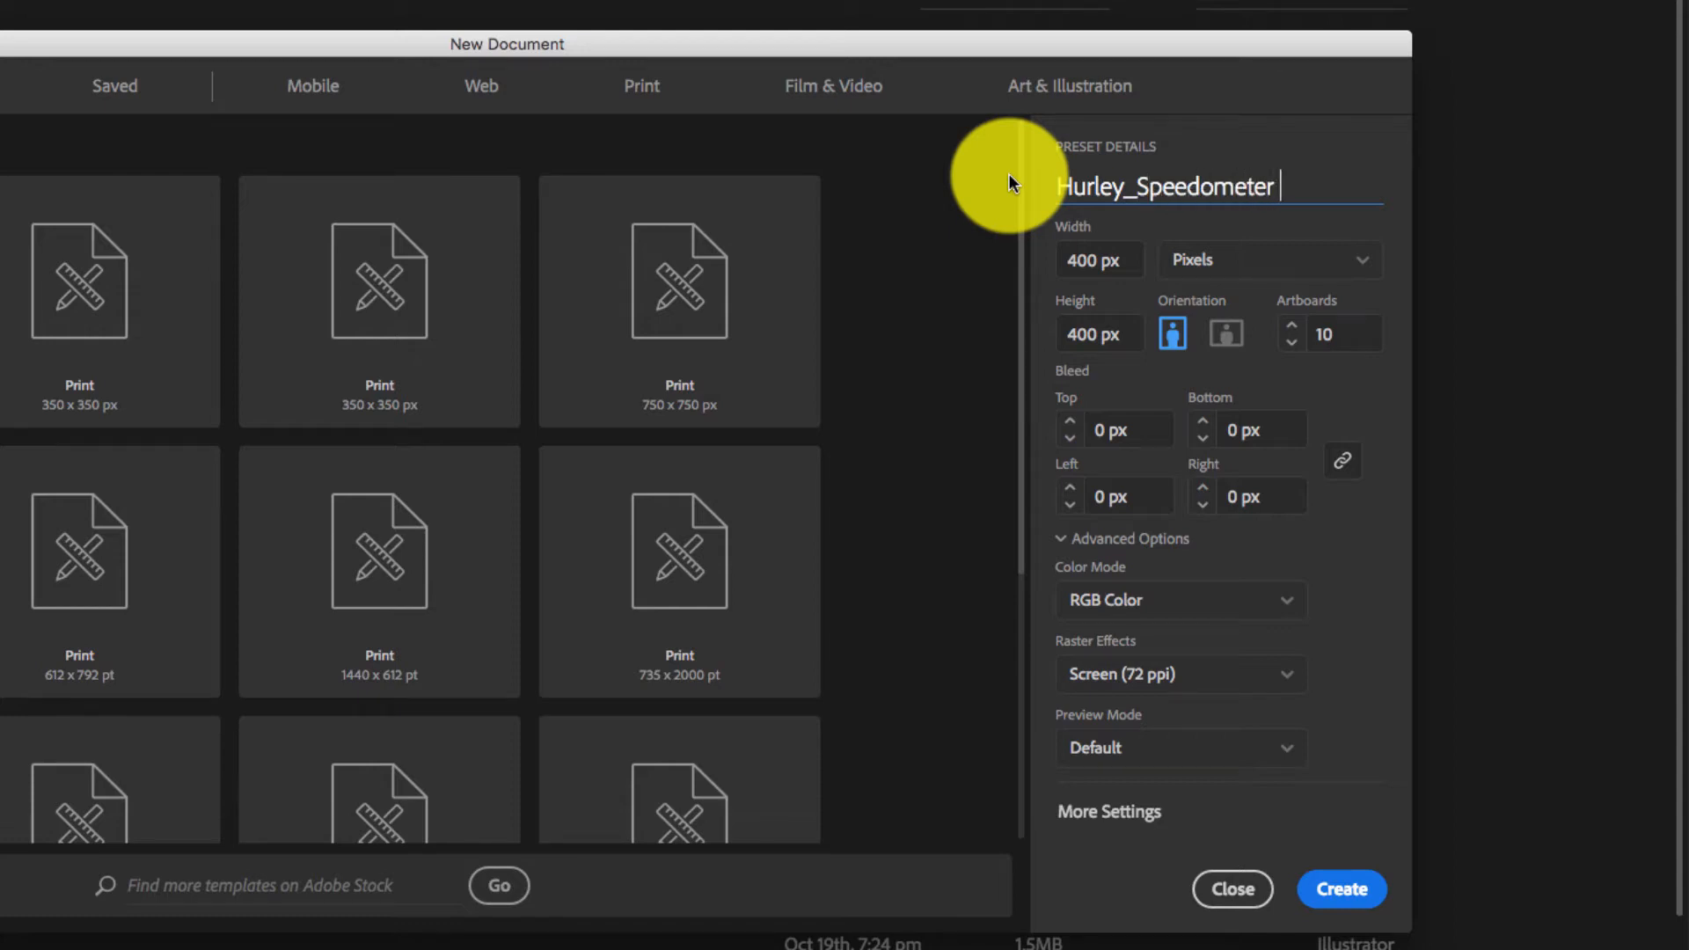
type("Gif")
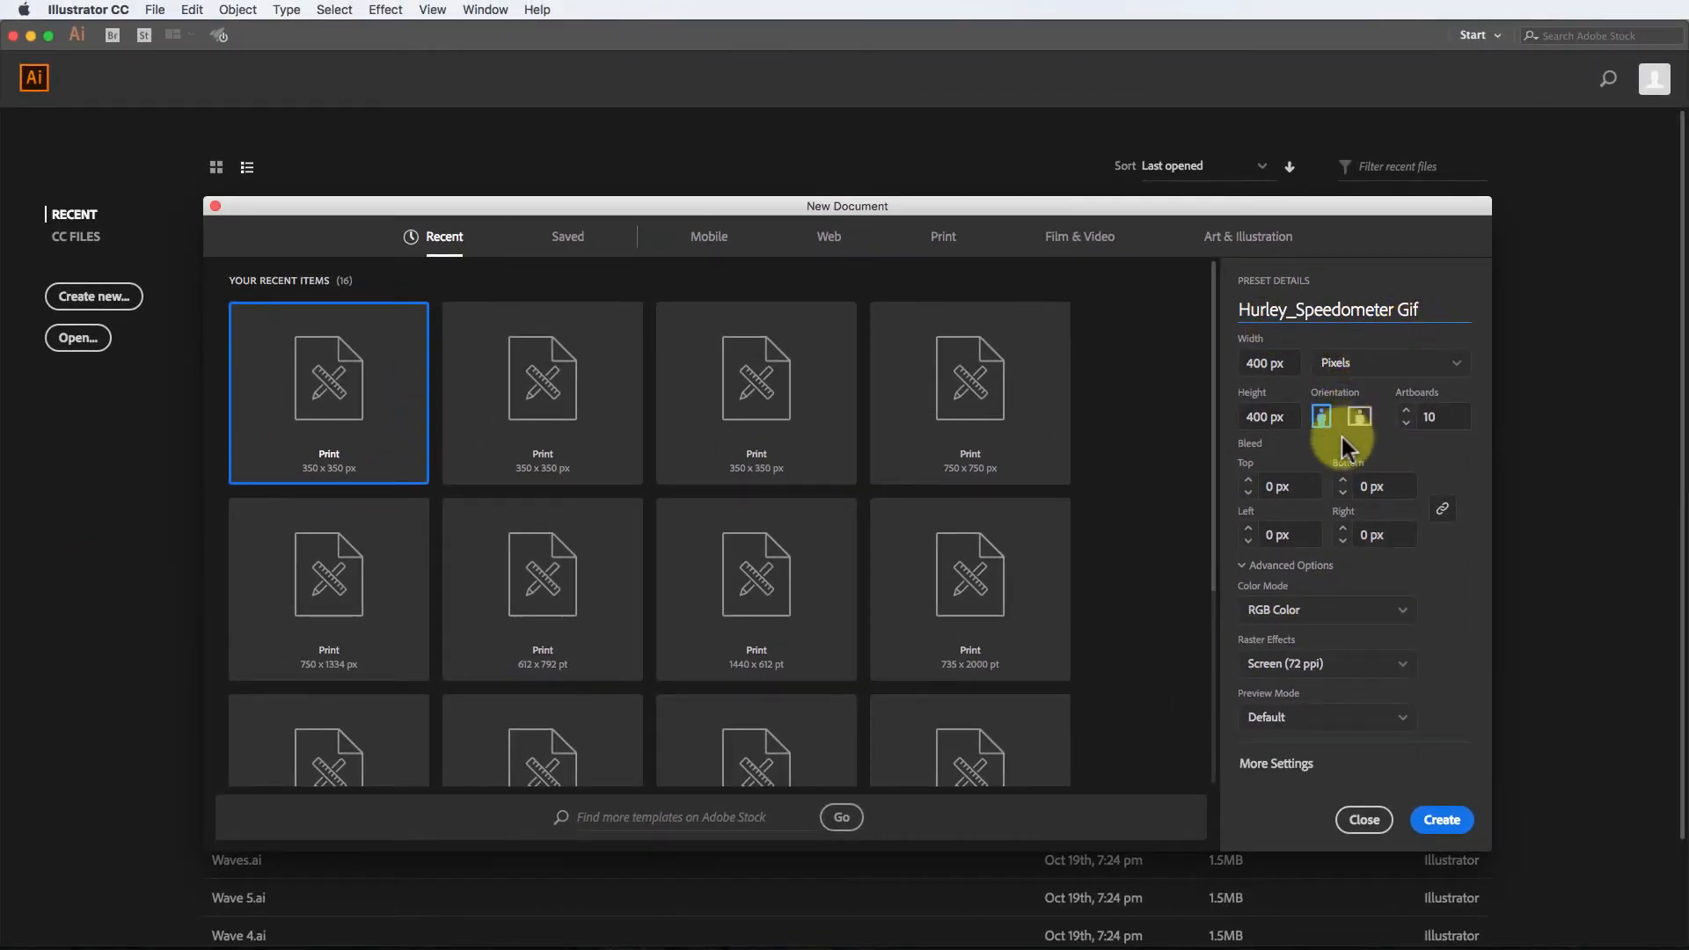
left_click(1442, 820)
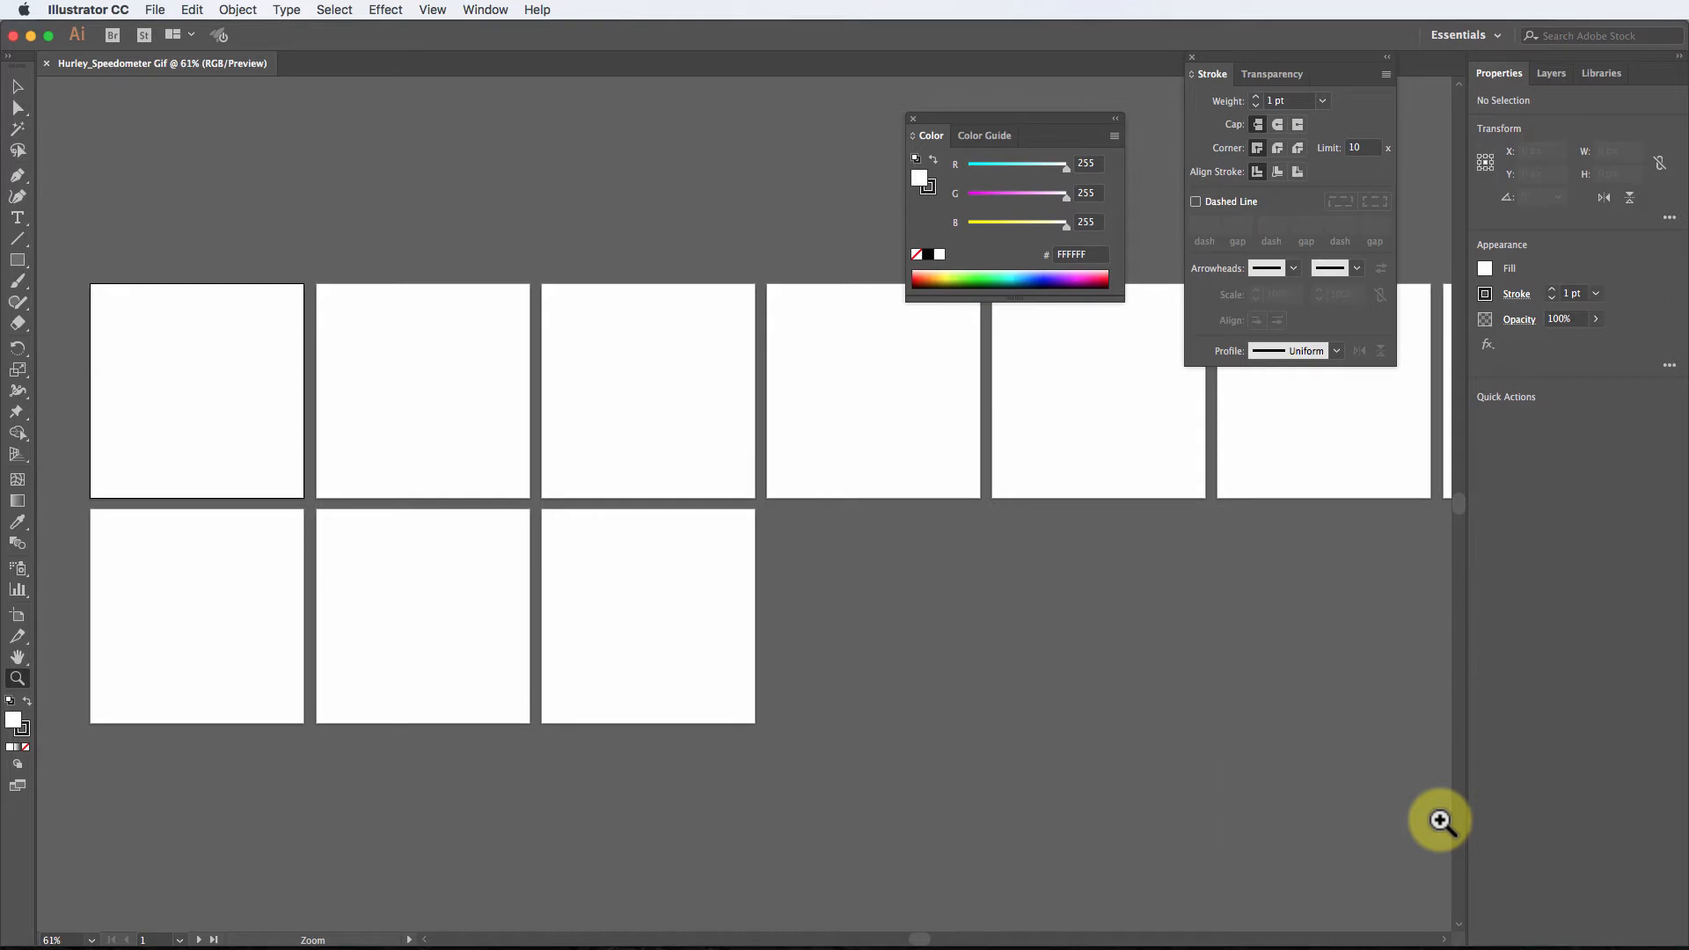
Step: Show the rulers and place a vertical and a horizontal guide through the first artboard's centre, at 200 px each
left_click(181, 383)
left_click(789, 528)
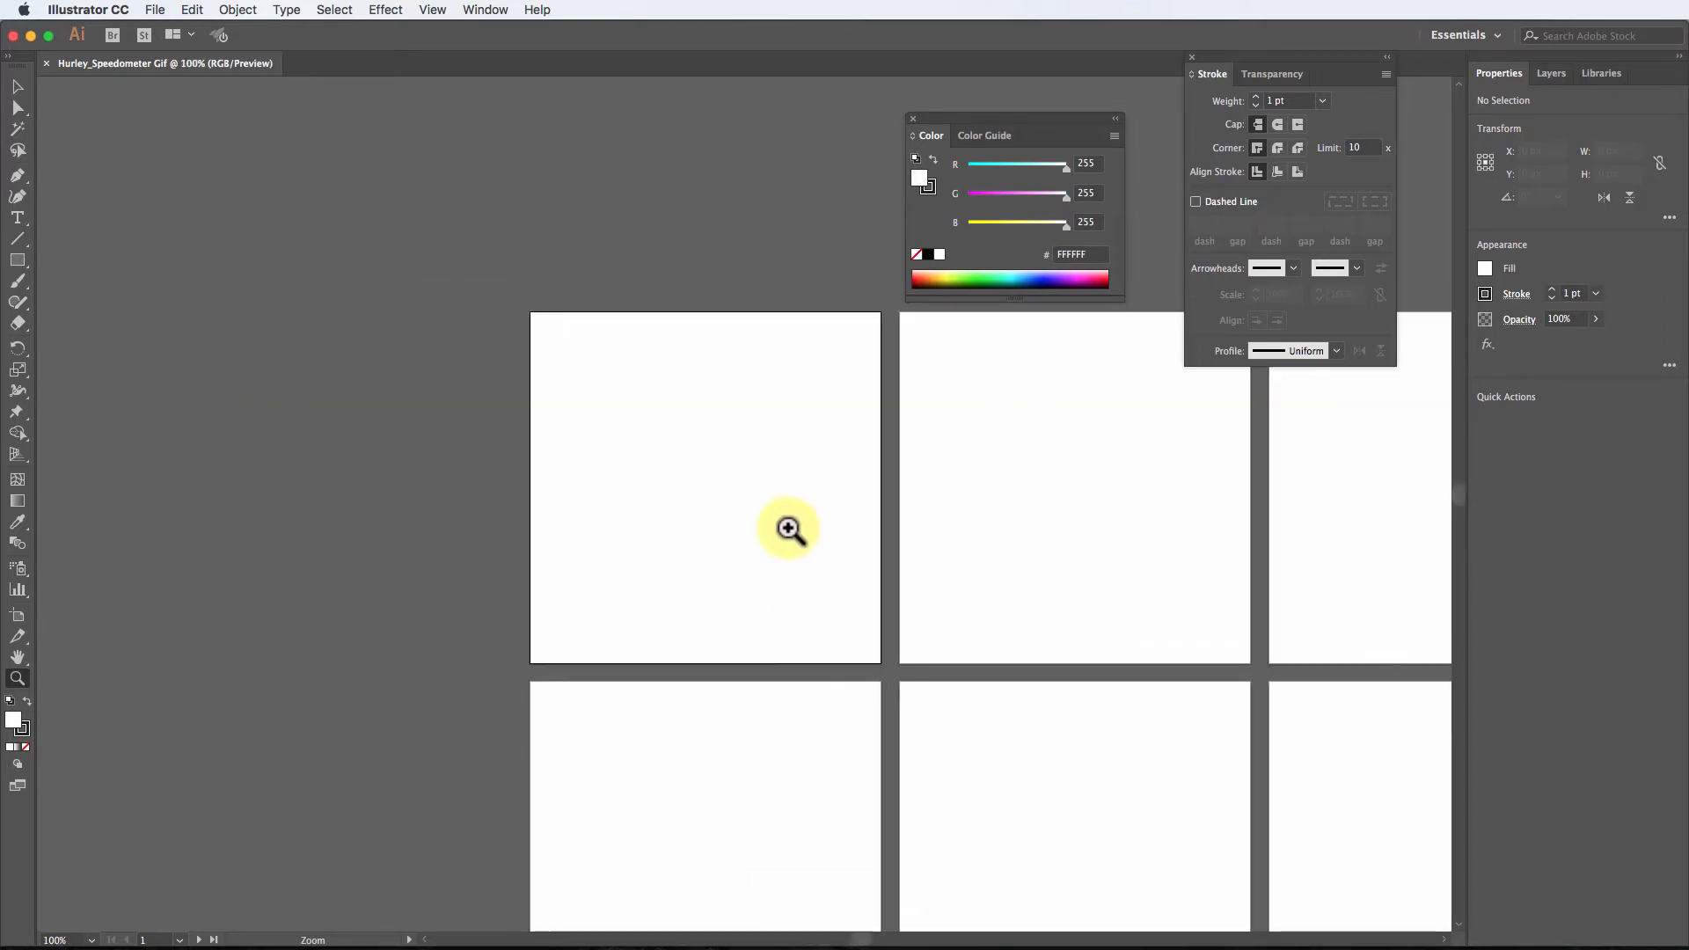
left_click(786, 527)
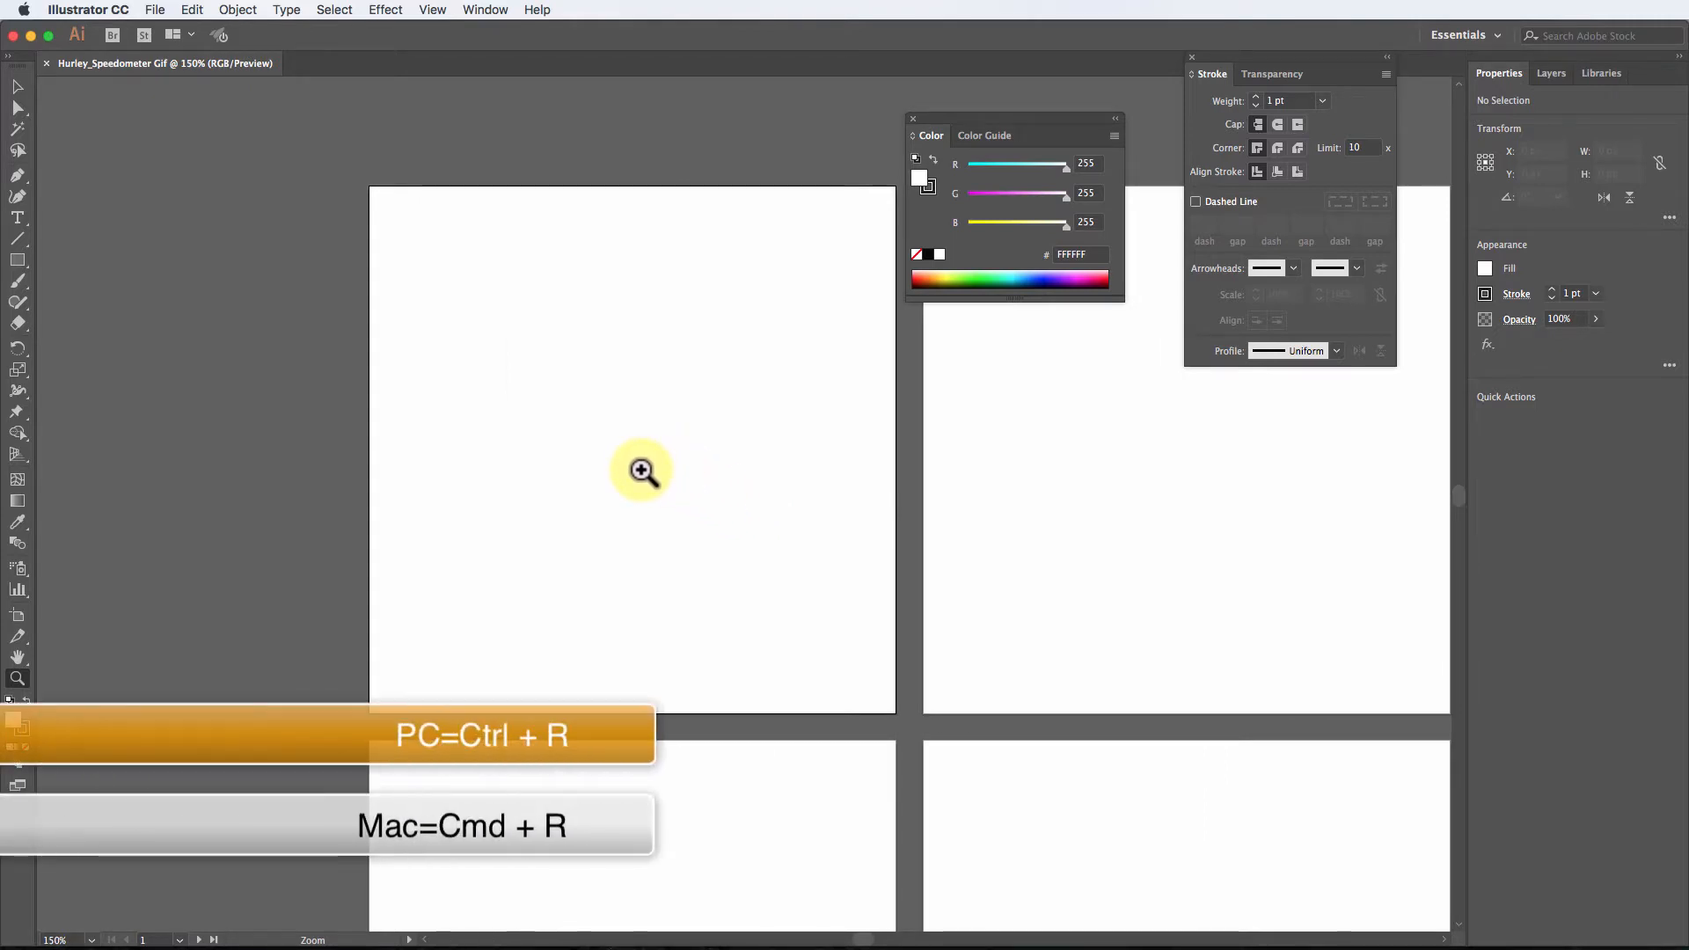
key("super+r")
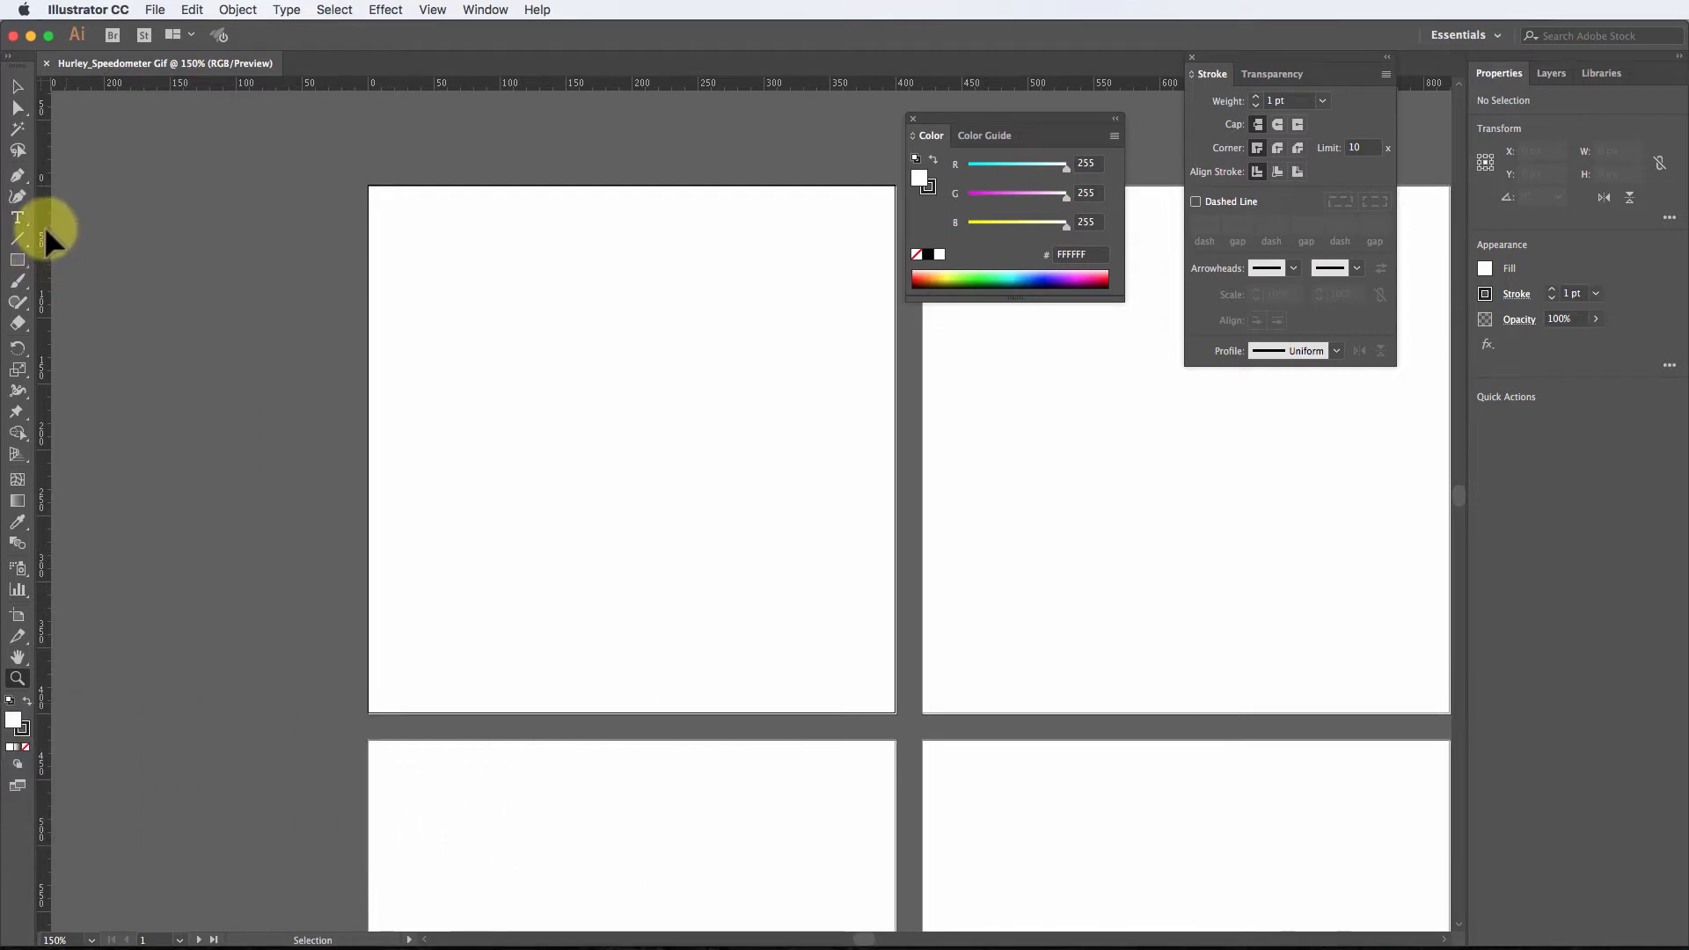
left_click_drag(44, 229, 632, 250)
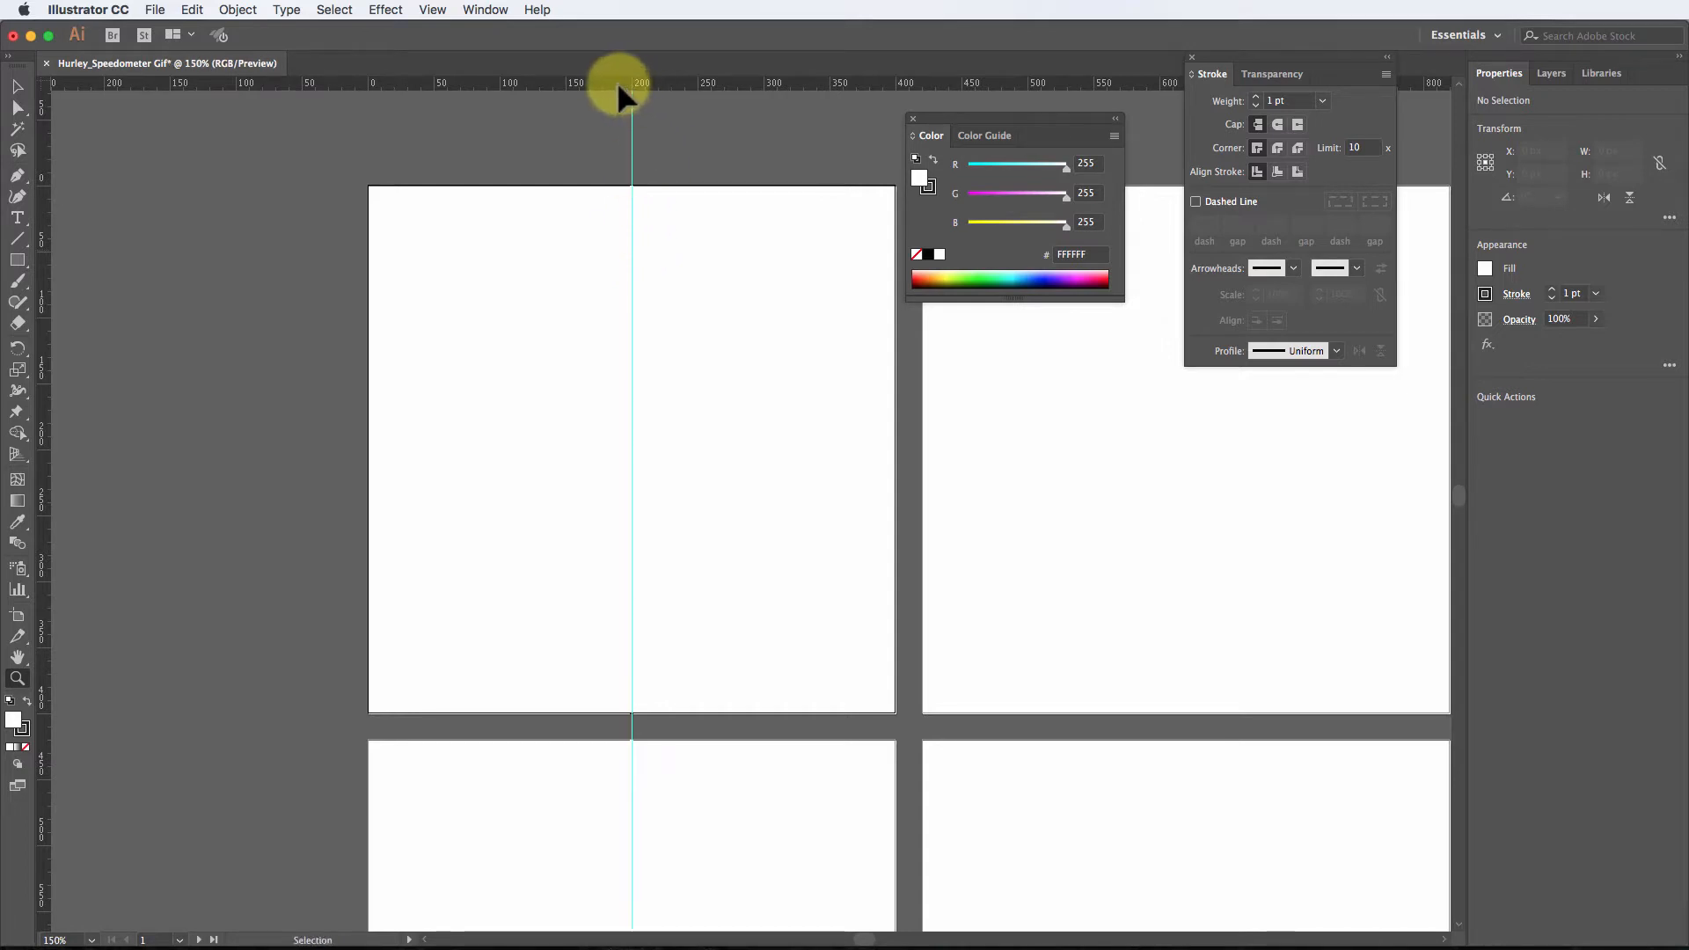
left_click_drag(613, 123, 616, 450)
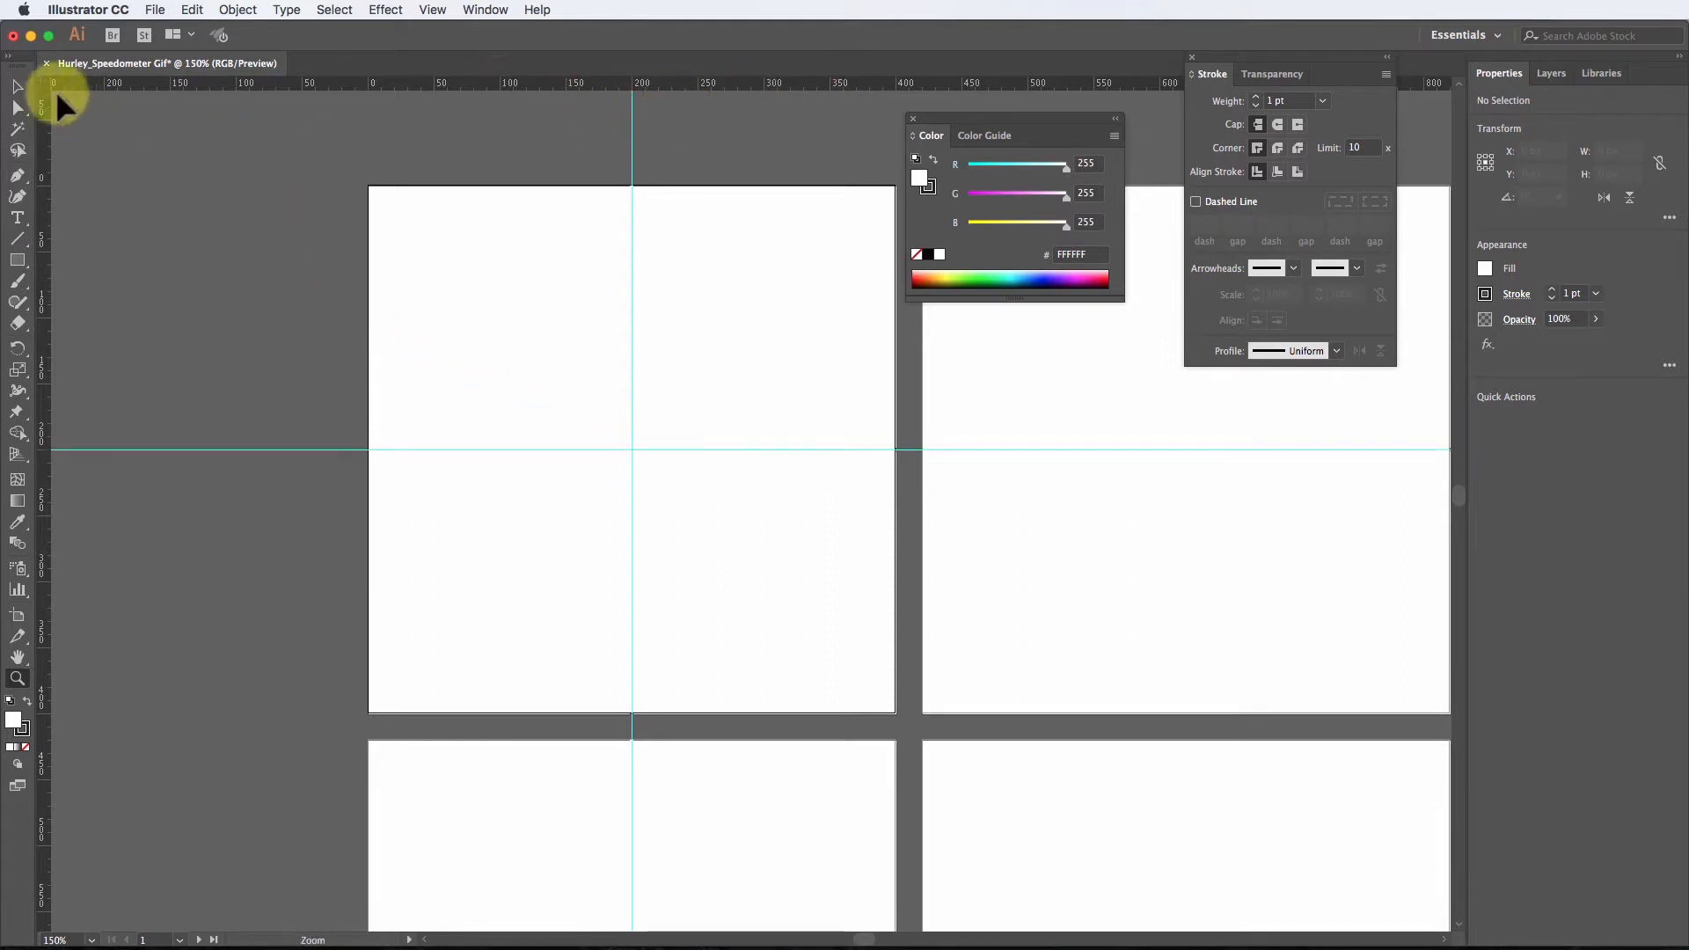
Step: Set the ruler origin at the first artboard's upper-left corner
left_click(18, 86)
left_click_drag(44, 84, 369, 187)
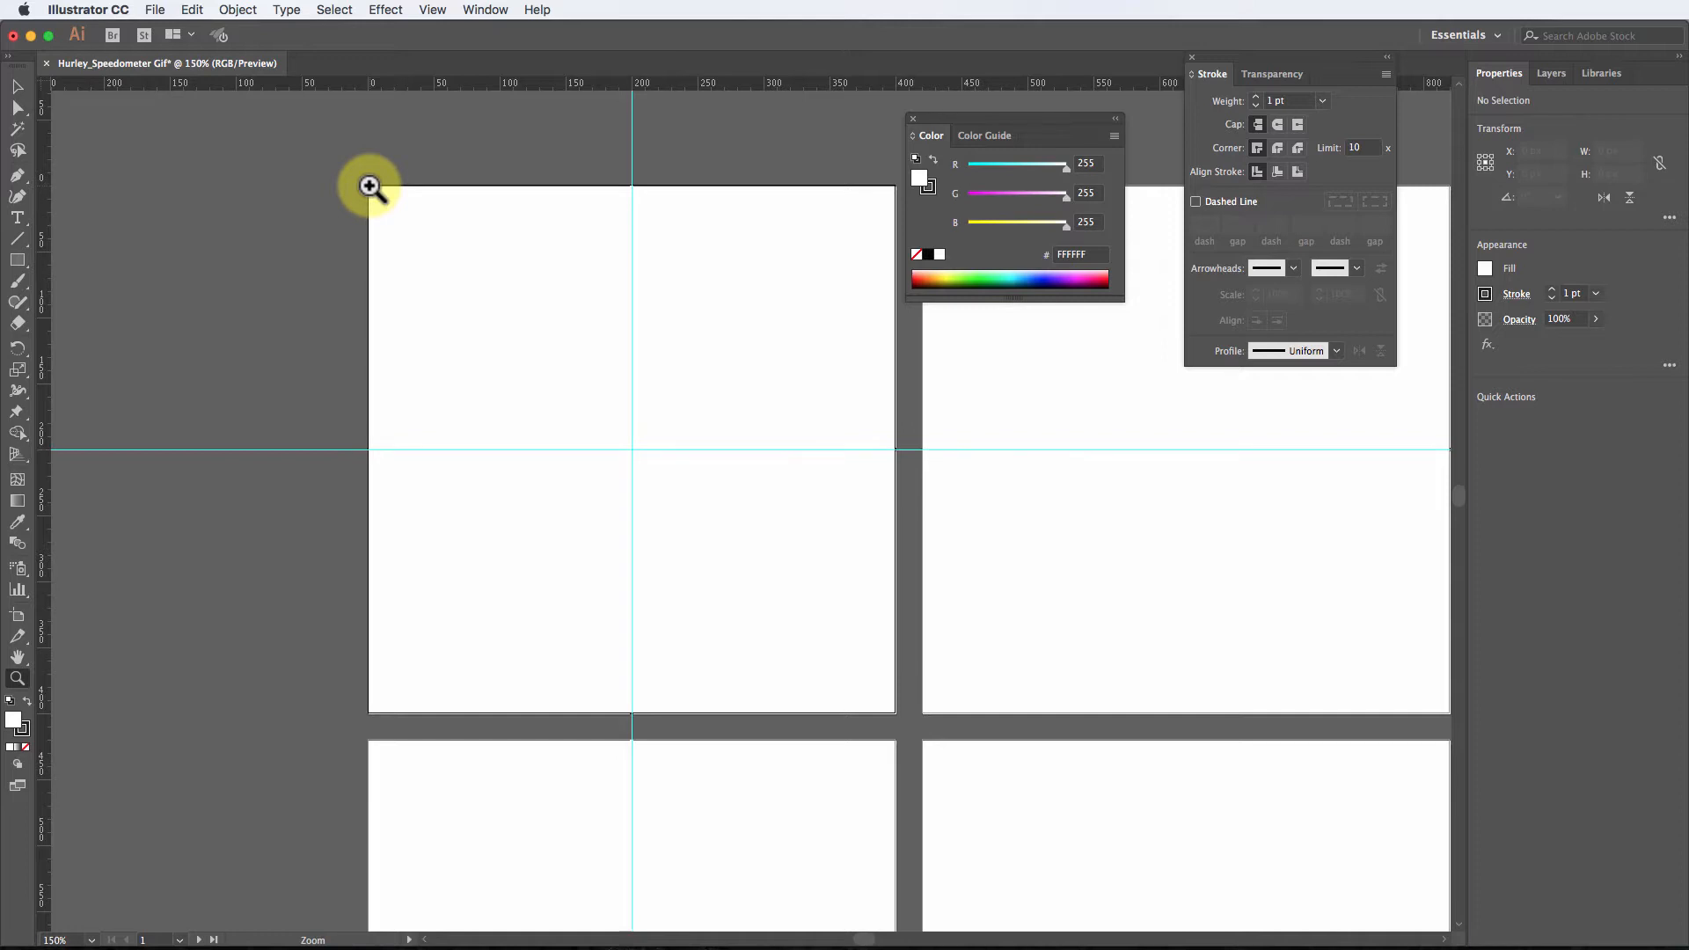
Step: Draw a circle about 197 px in diameter, centred on the intersection of the guides, with the Ellipse tool
left_click(19, 270)
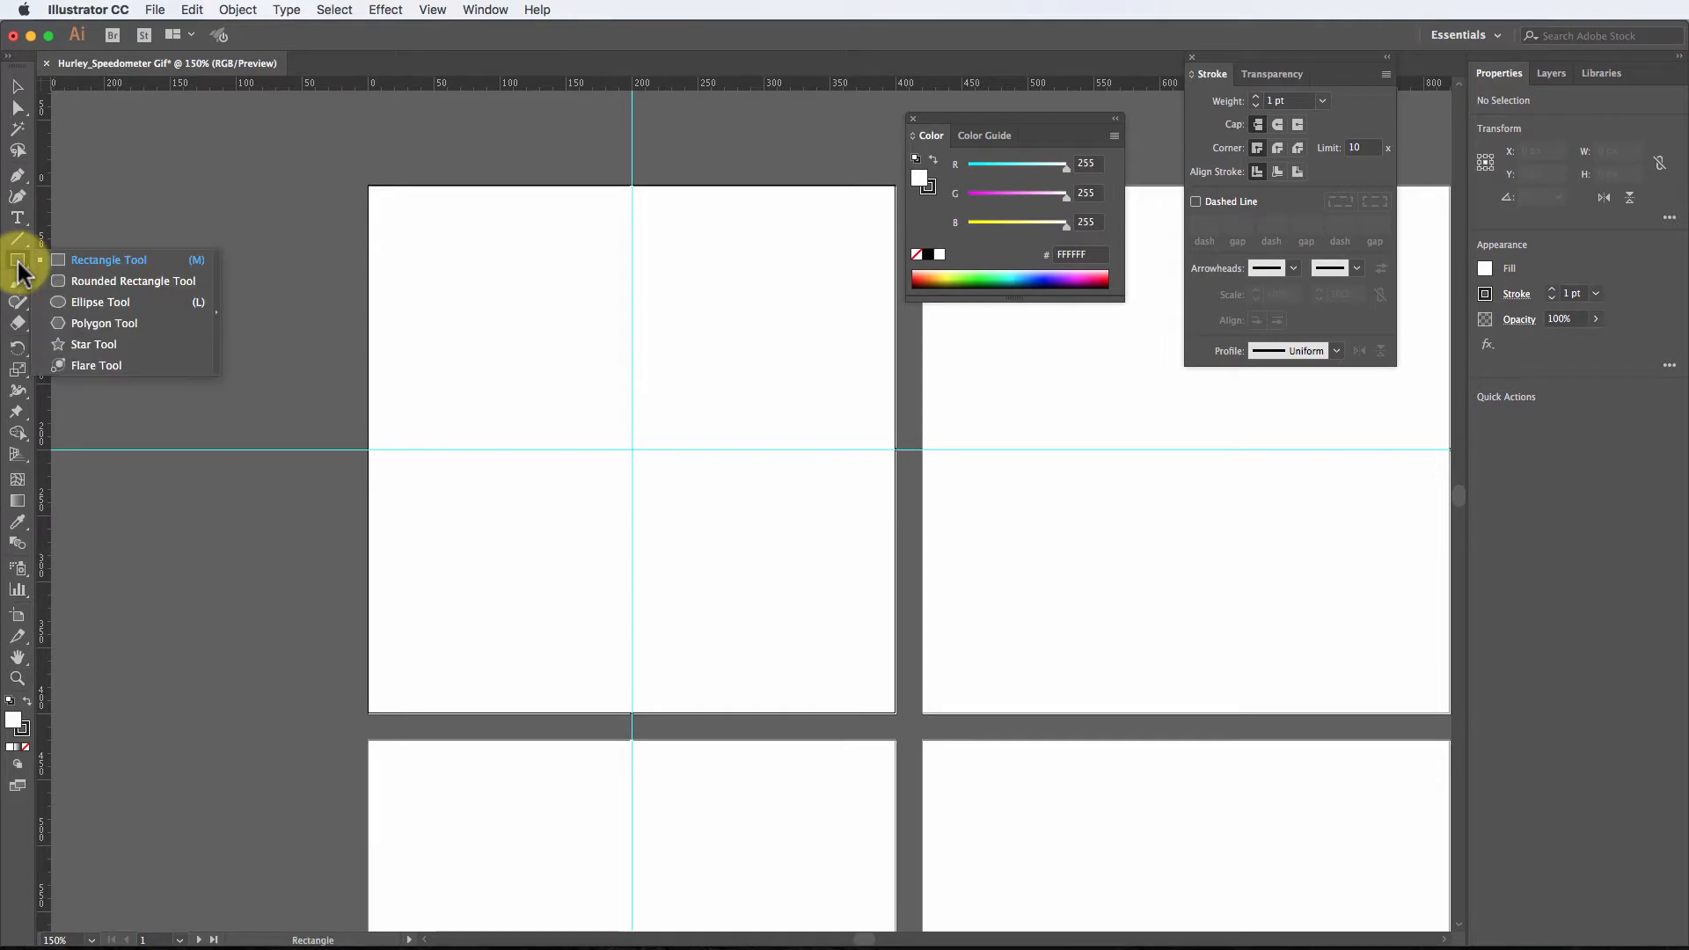
left_click_drag(19, 270, 148, 300)
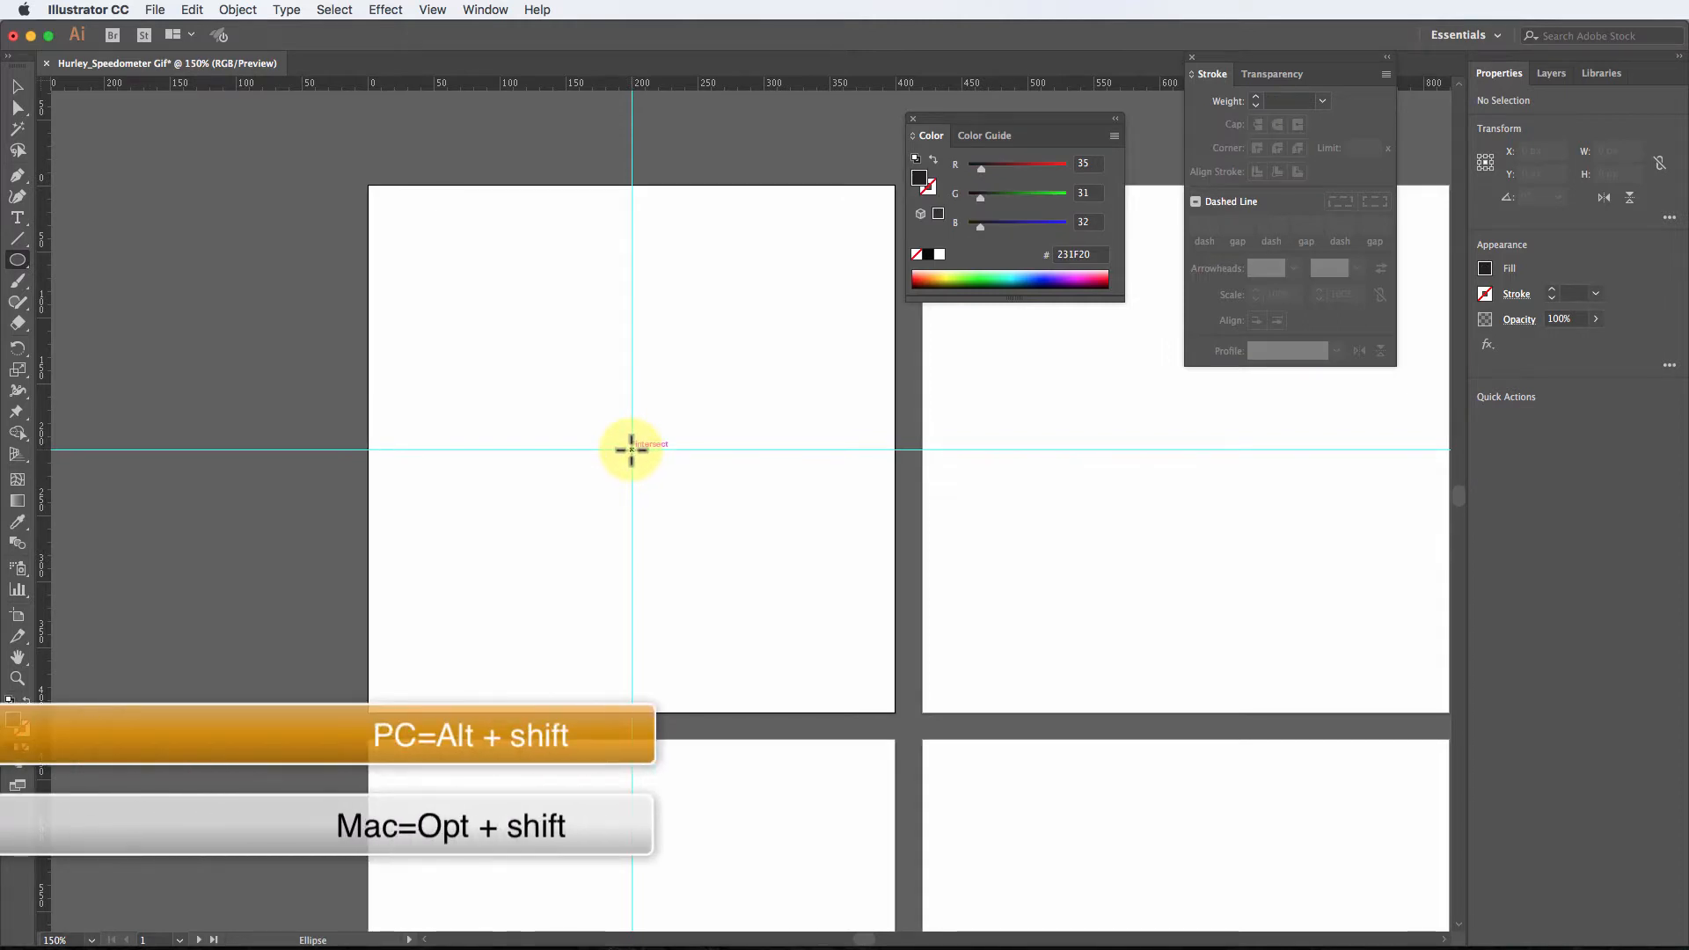
left_click_drag(632, 450, 513, 320)
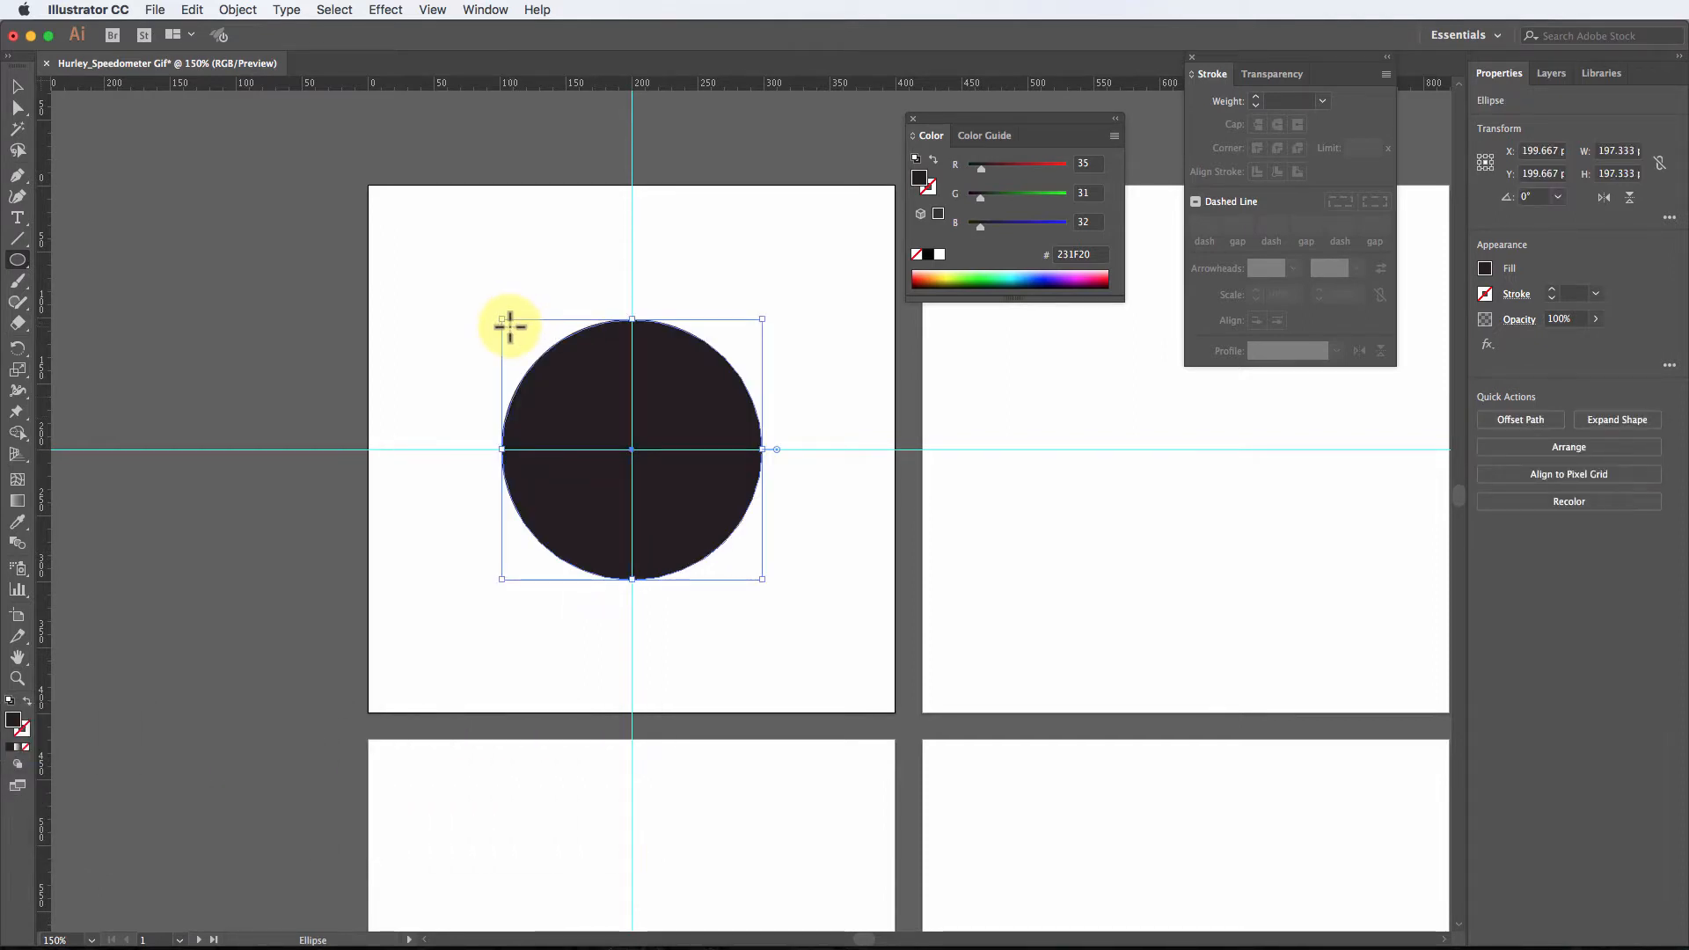
Step: Swap the circle's fill and stroke so it is only outlined, and set the stroke weight to 60 pt
left_click(28, 706)
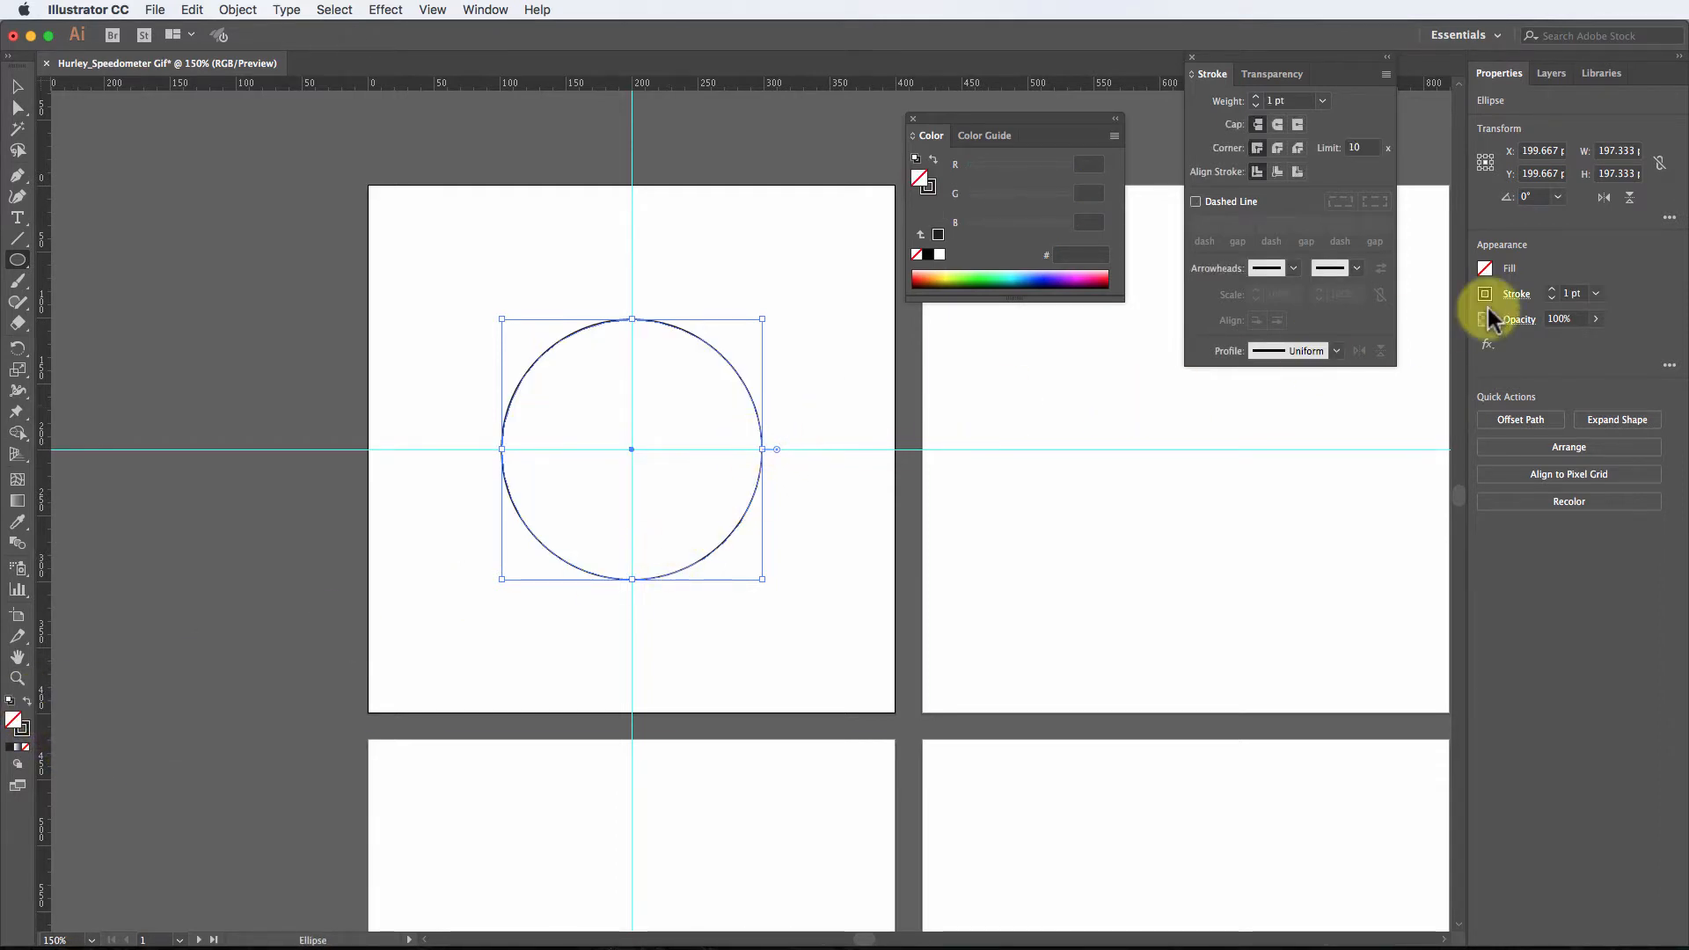
left_click(1596, 293)
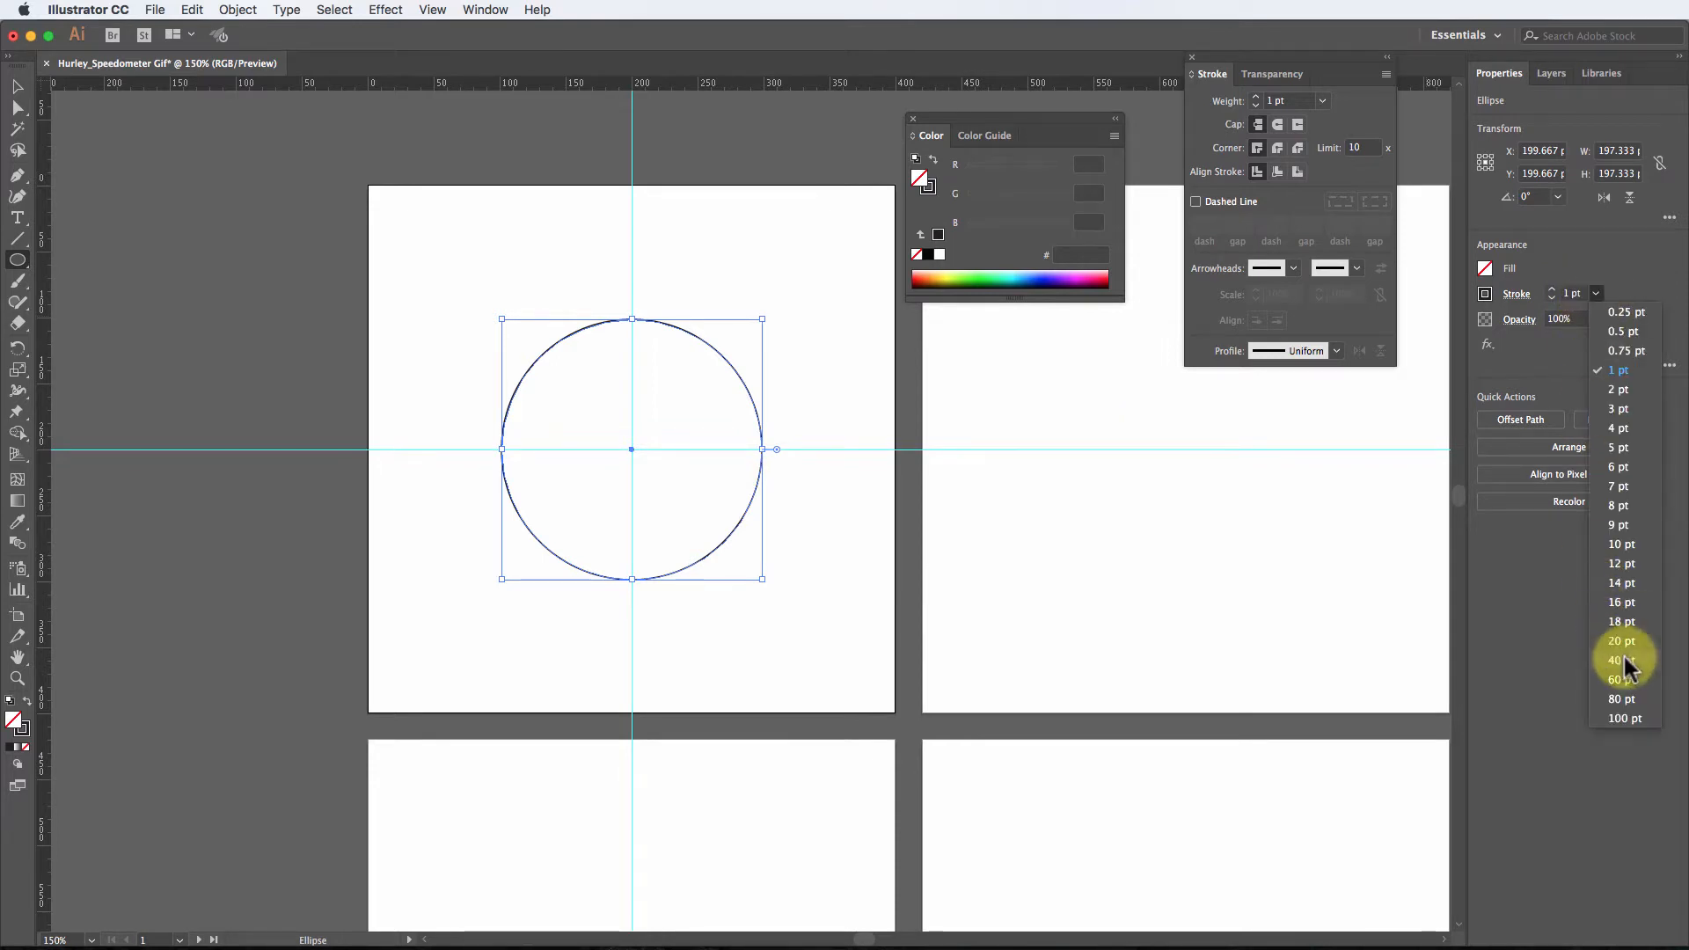
left_click(1624, 658)
left_click(1595, 294)
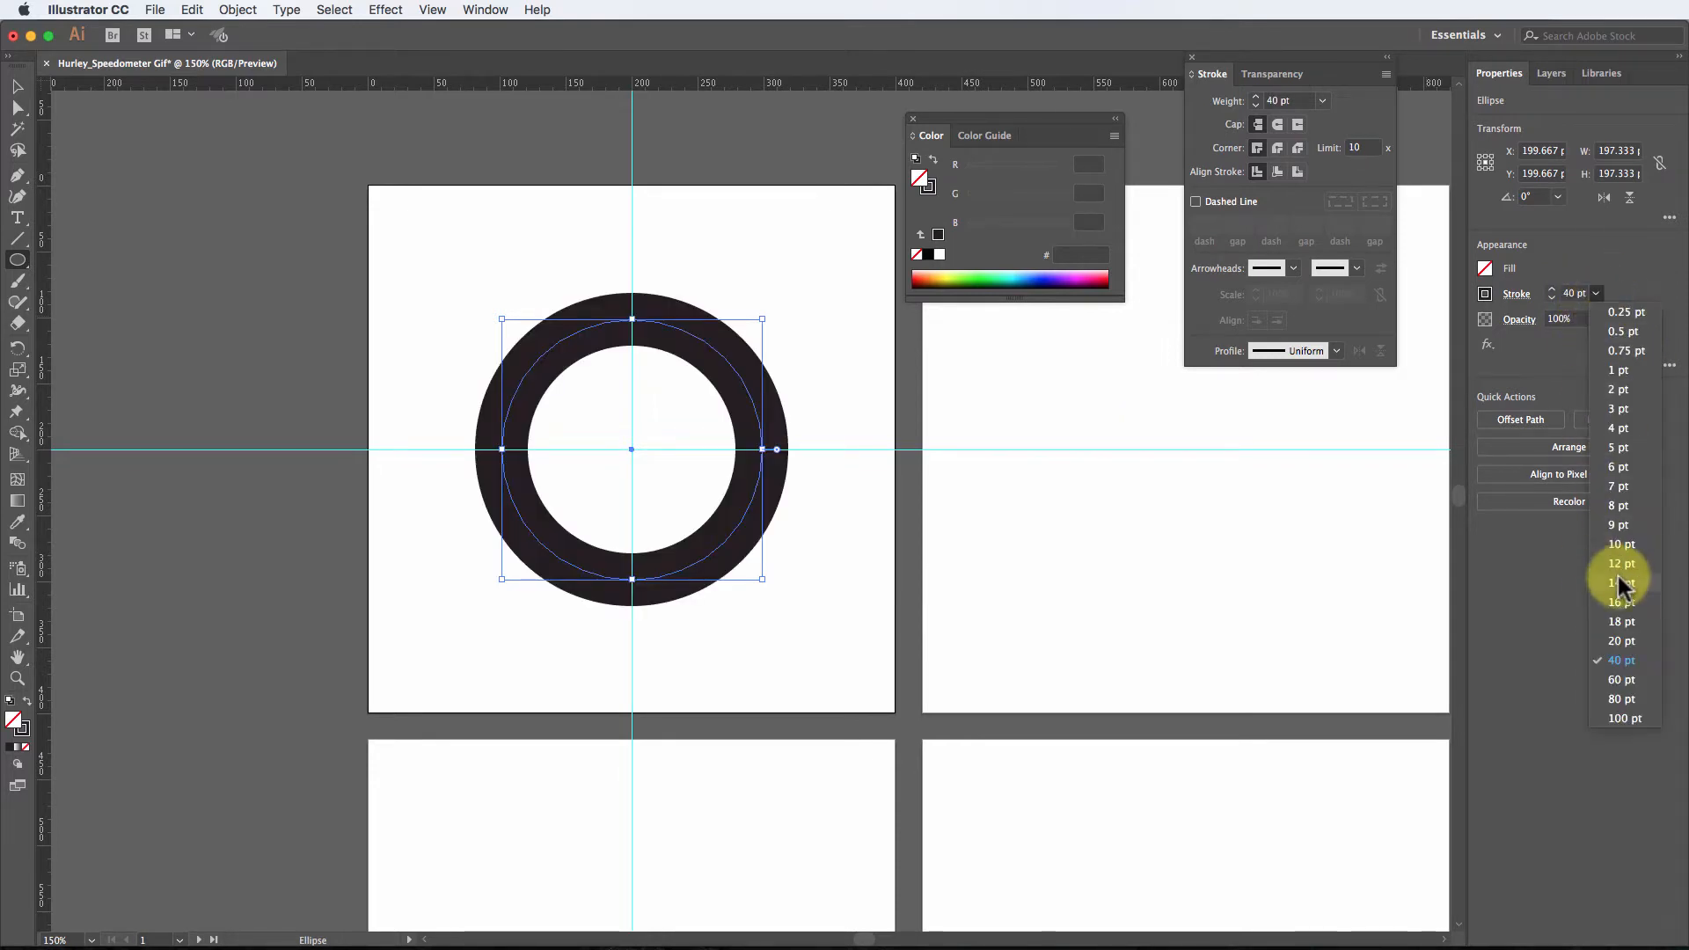
left_click(1623, 680)
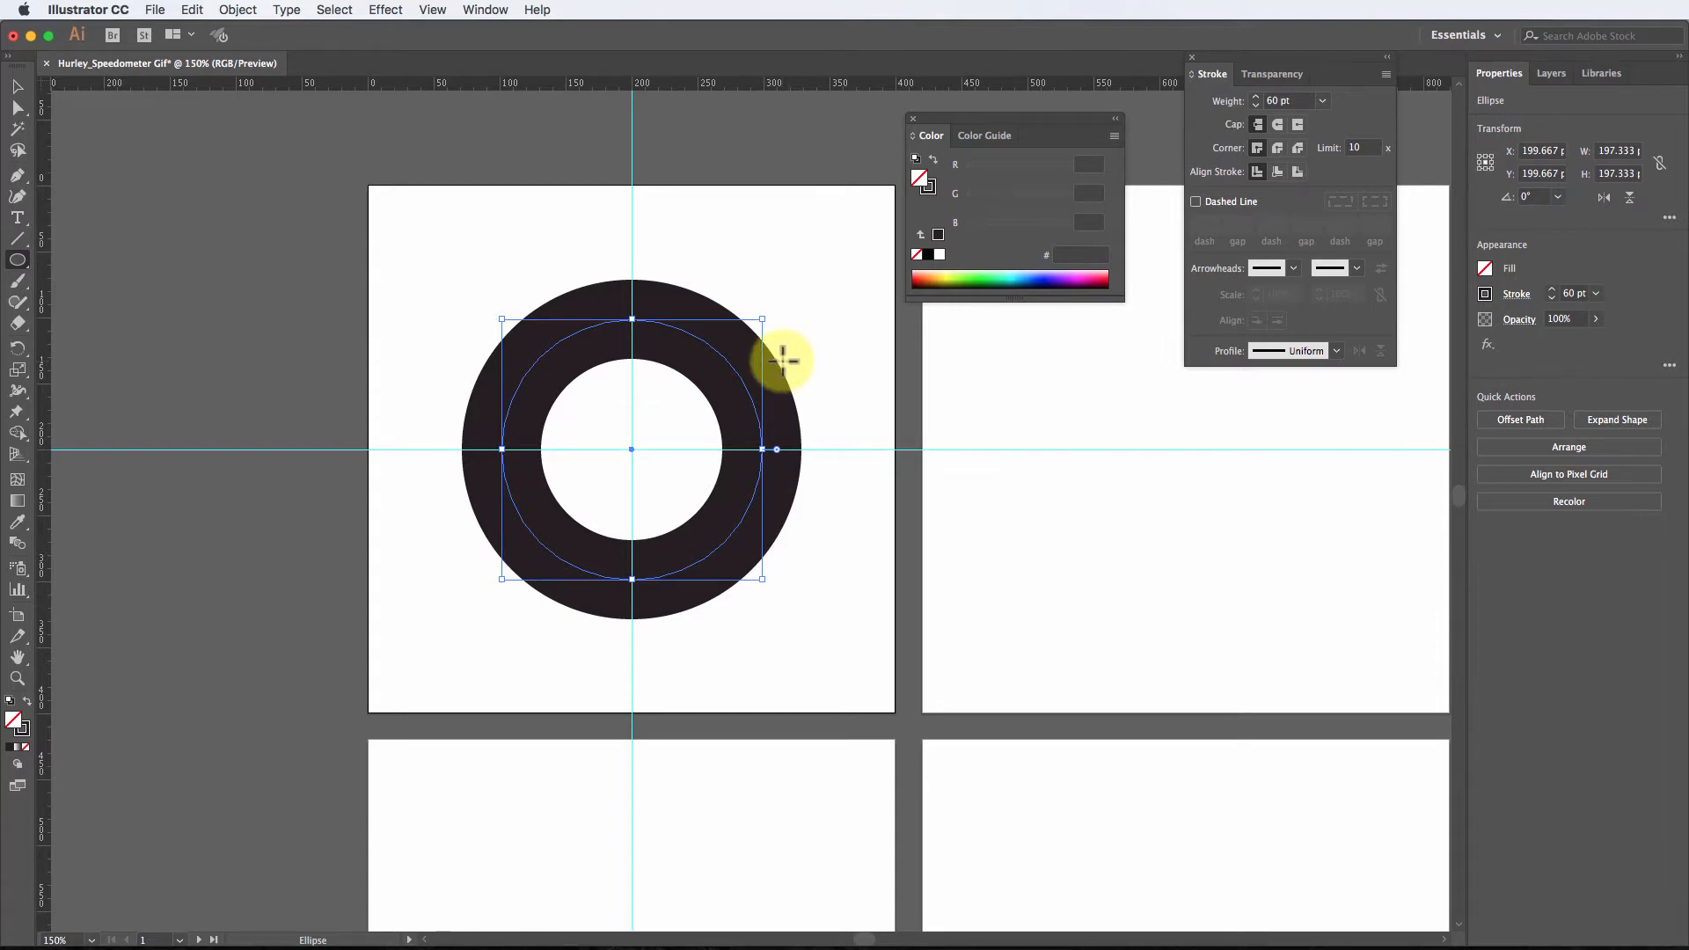
Step: Expand the circle's fill and stroke to turn the thick outline into a filled ring
left_click(237, 10)
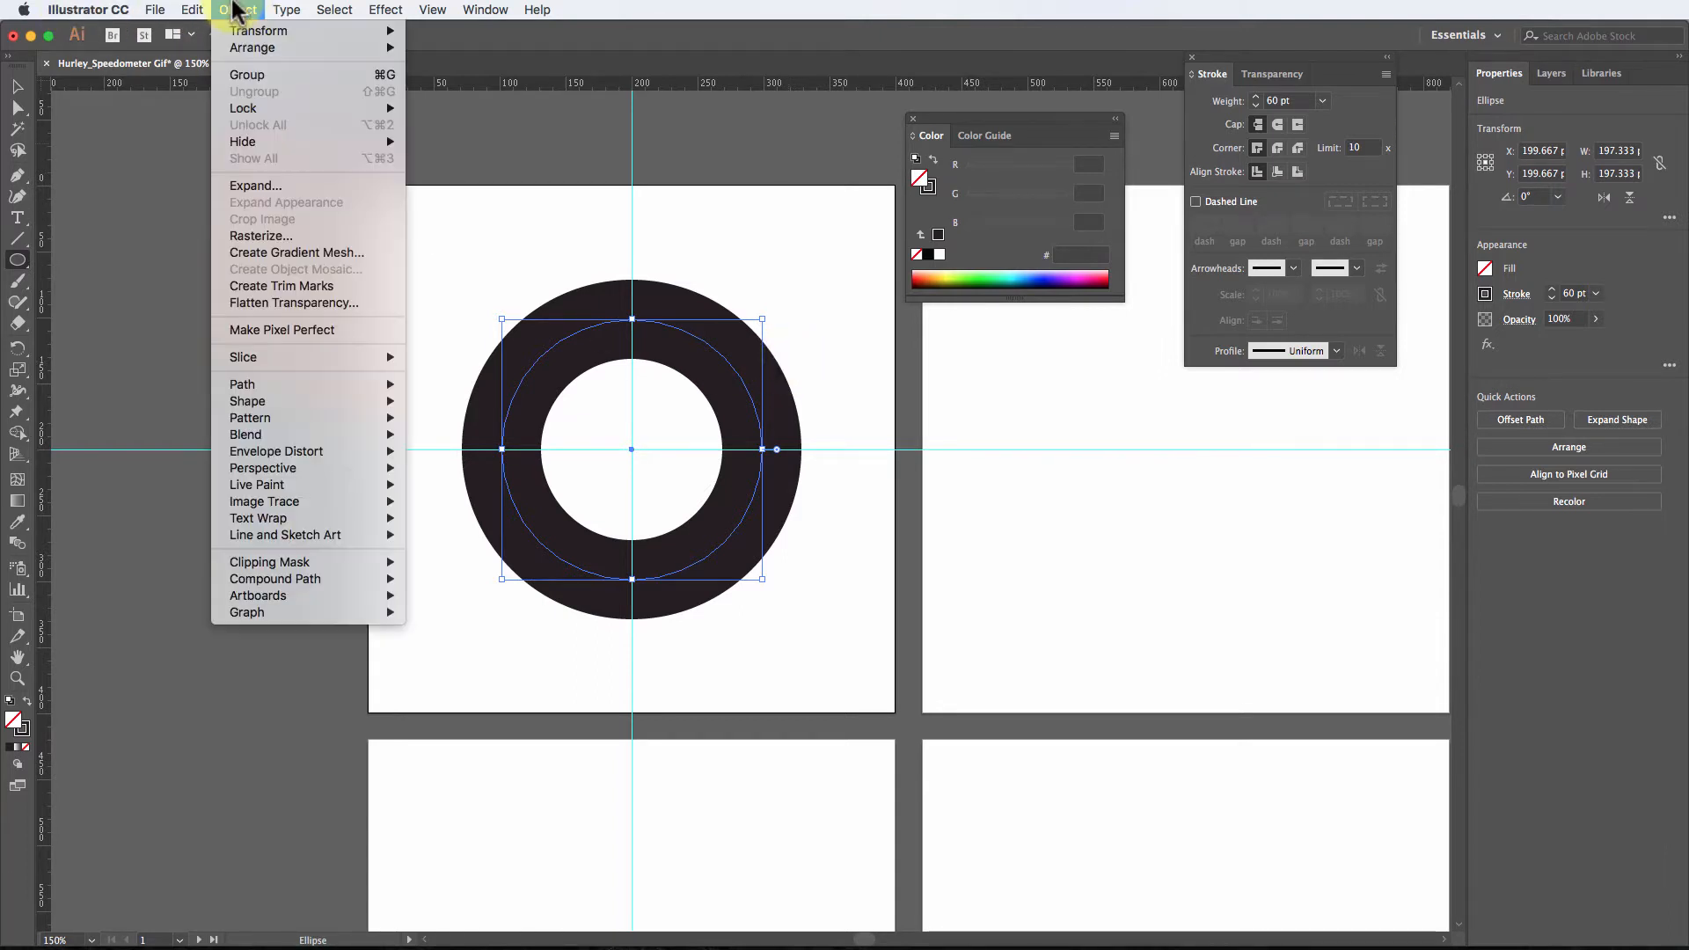
left_click(311, 188)
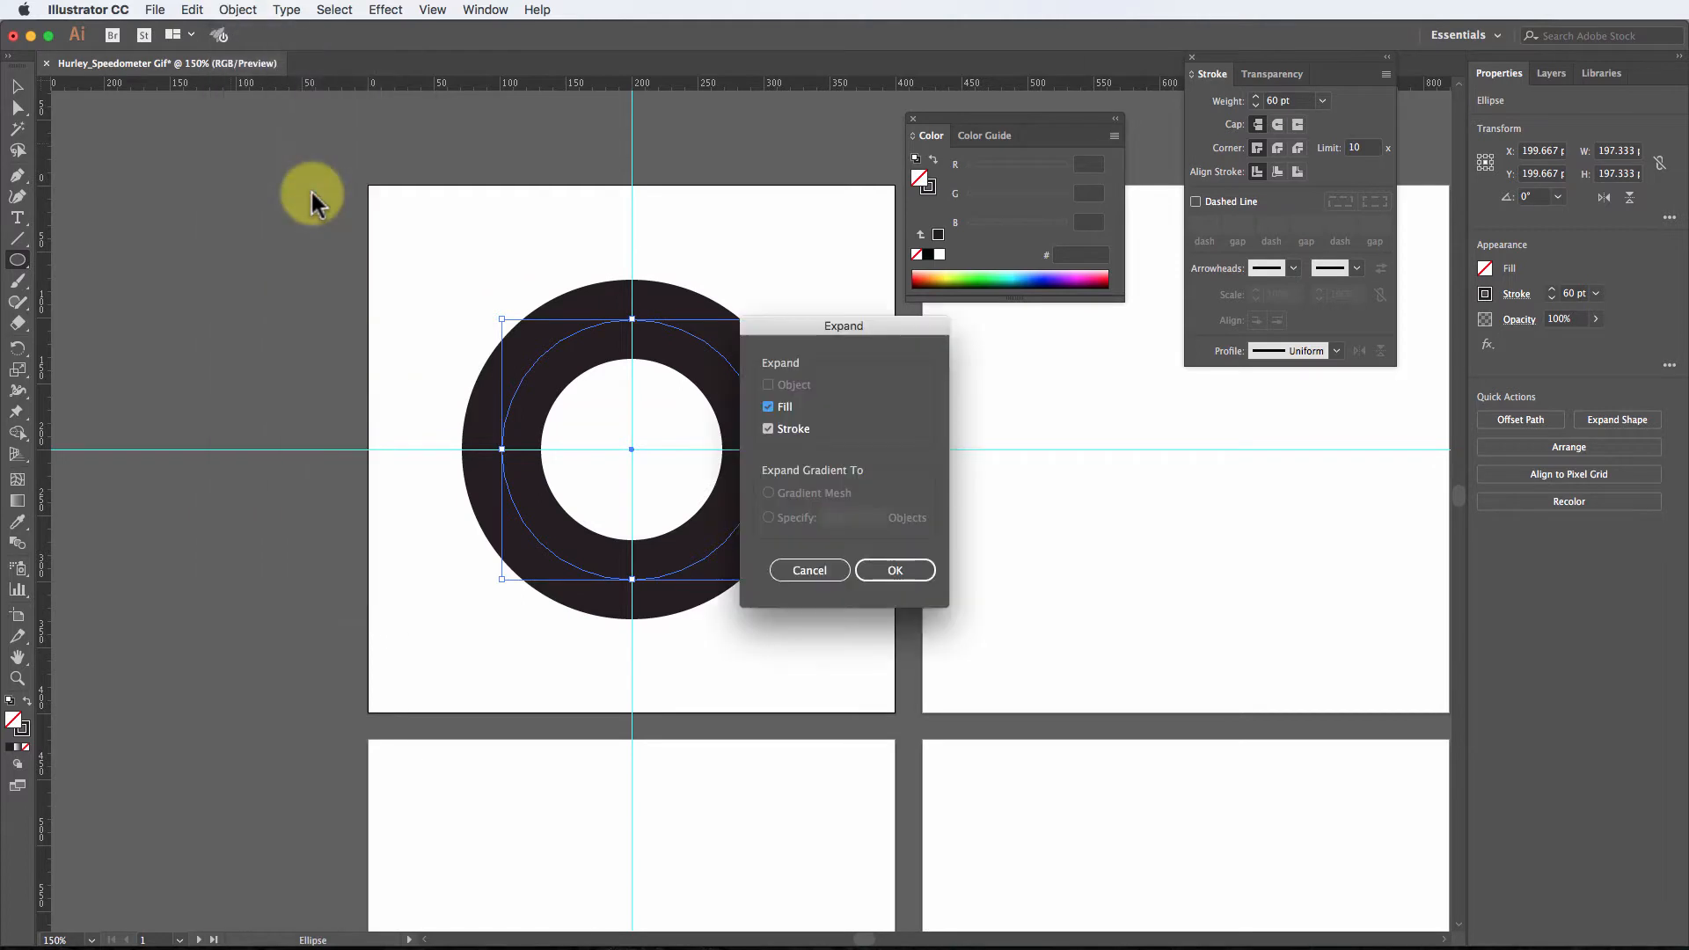
left_click(901, 569)
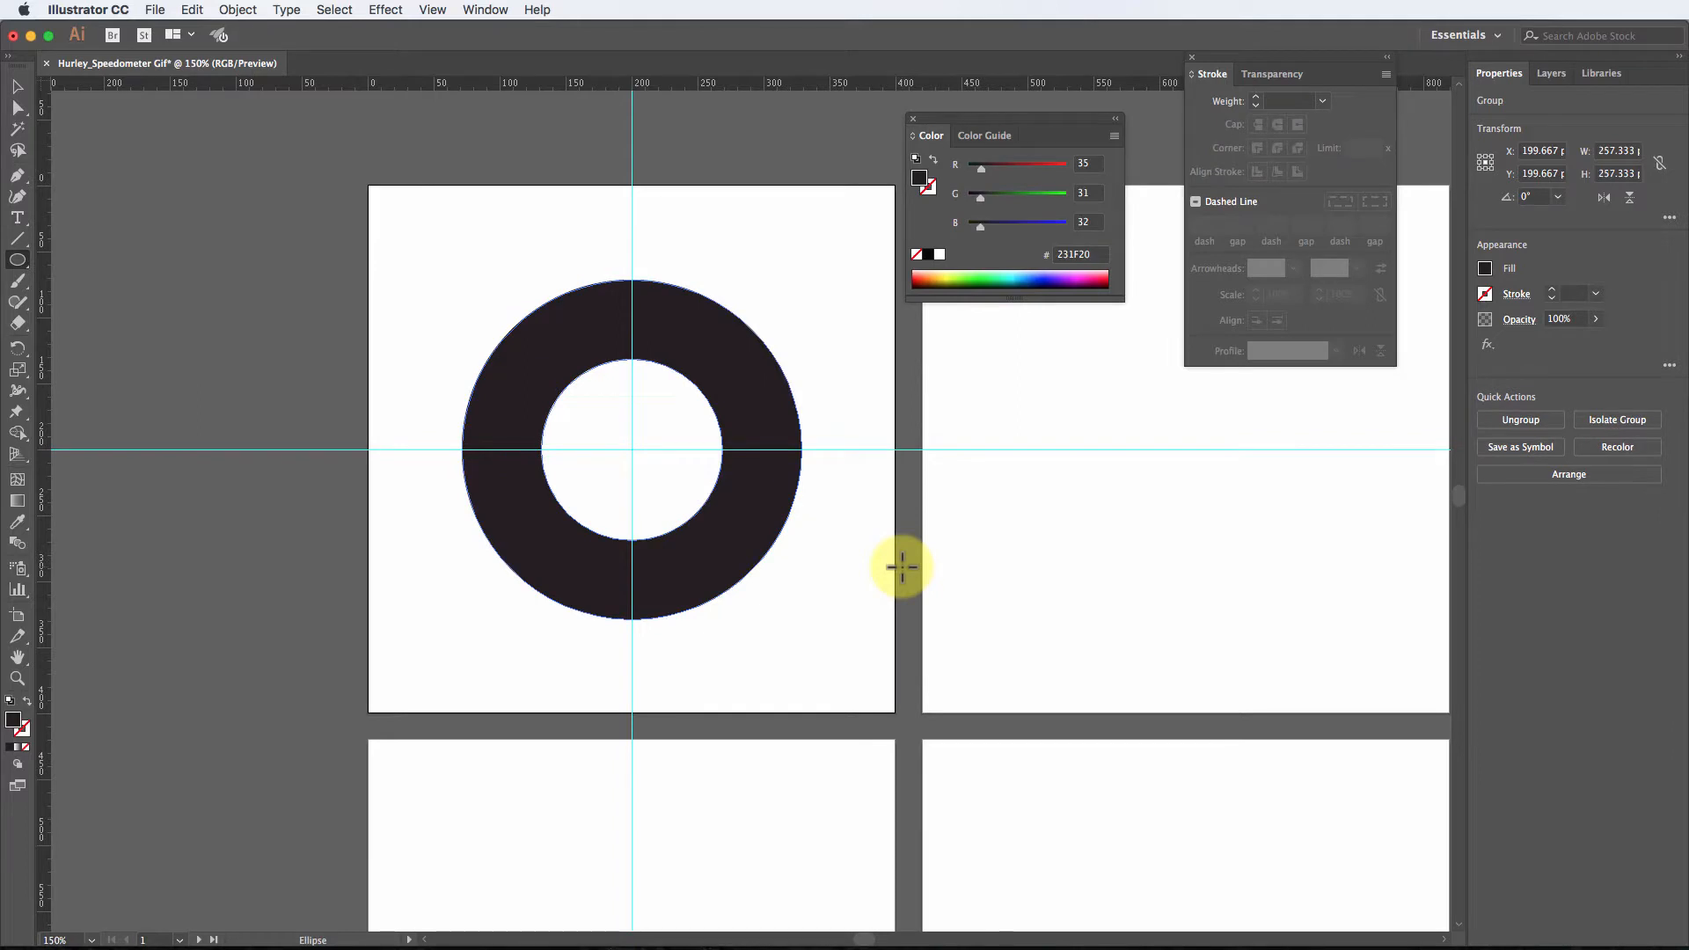
Step: Deselect the ring and draw a rectangle about 347 × 160 px covering its lower half, with its upper edge on the horizontal guide
left_click(17, 86)
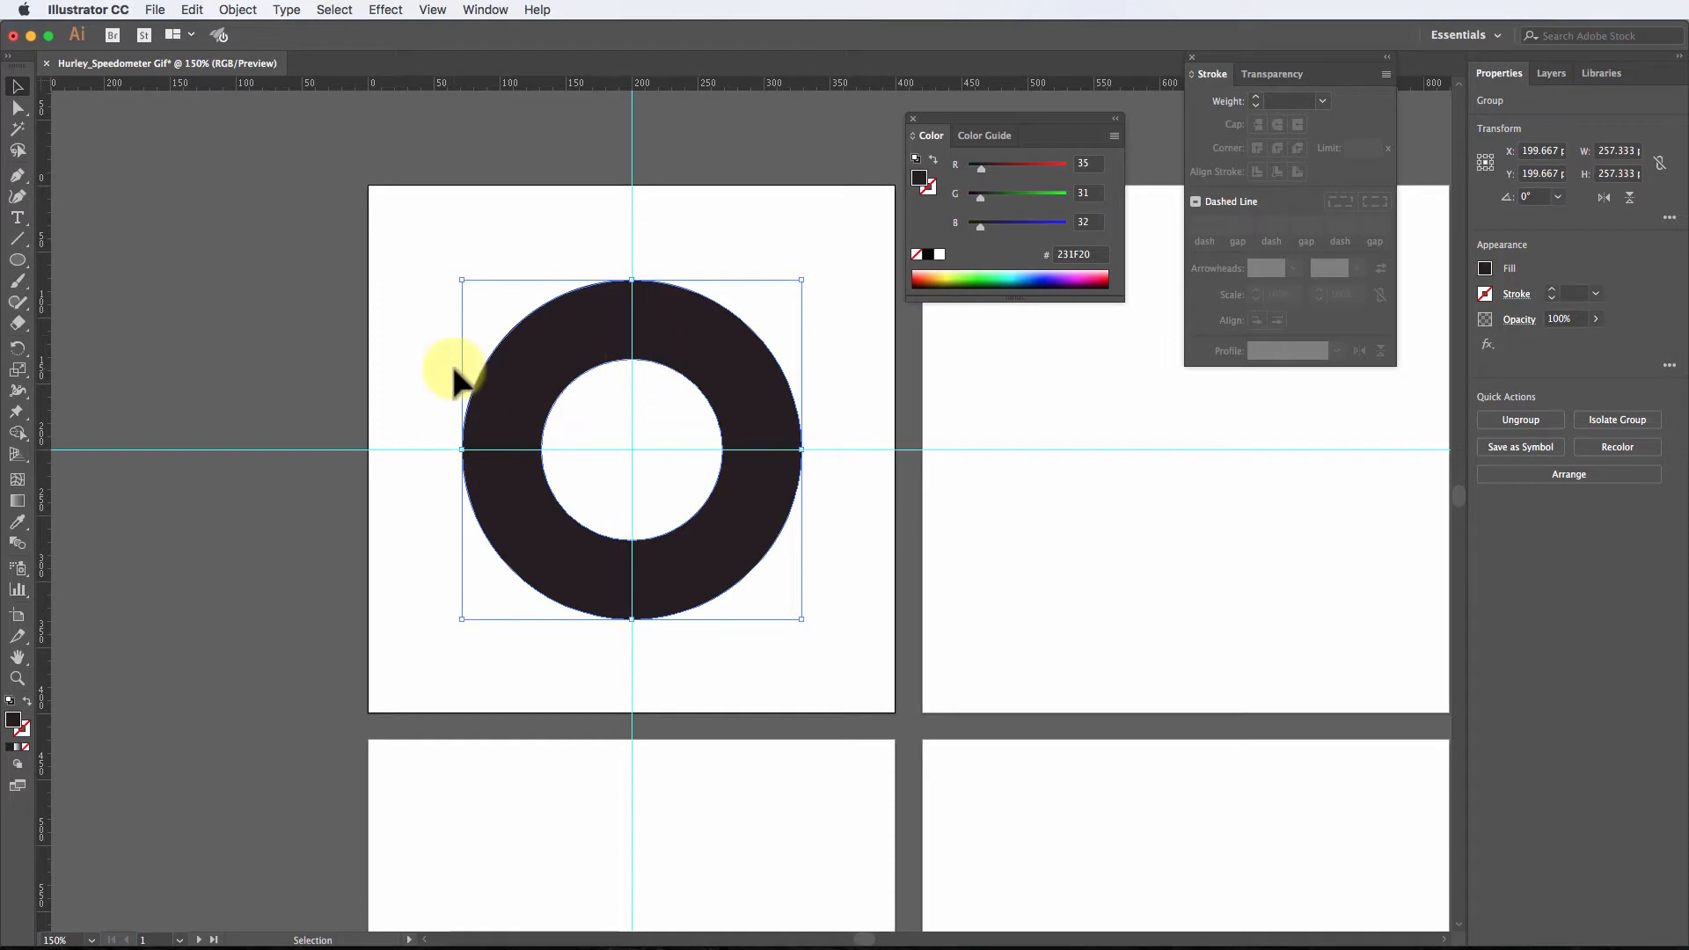
left_click(421, 359)
left_click_drag(10, 264, 134, 263)
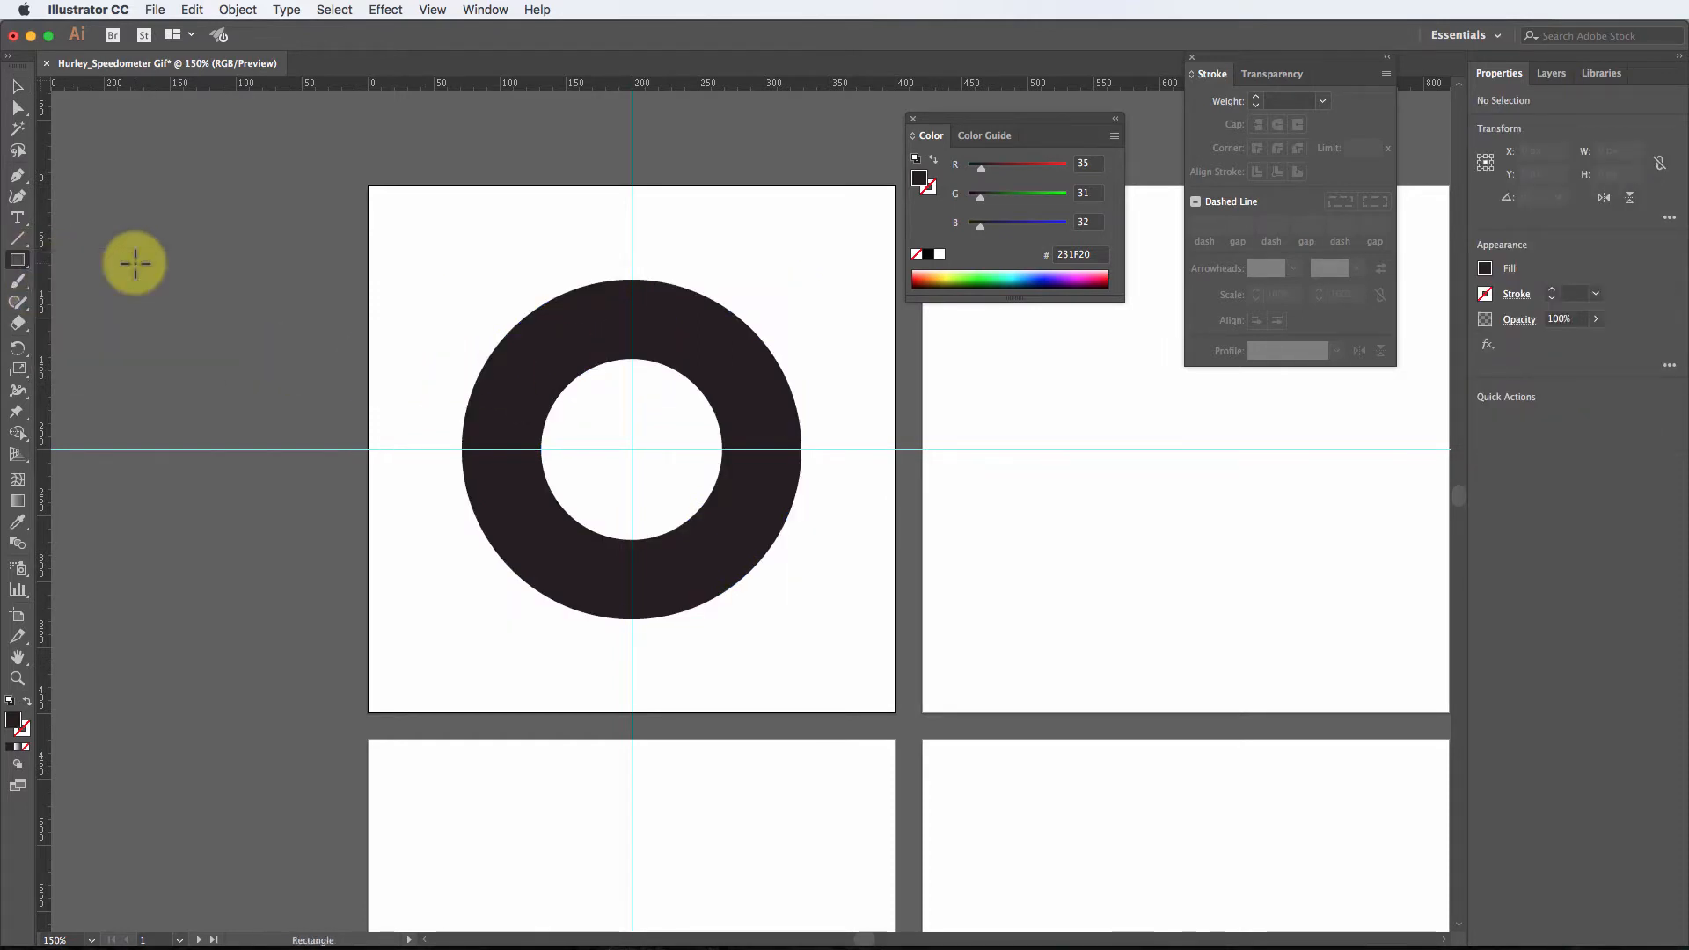
left_click_drag(411, 450, 870, 660)
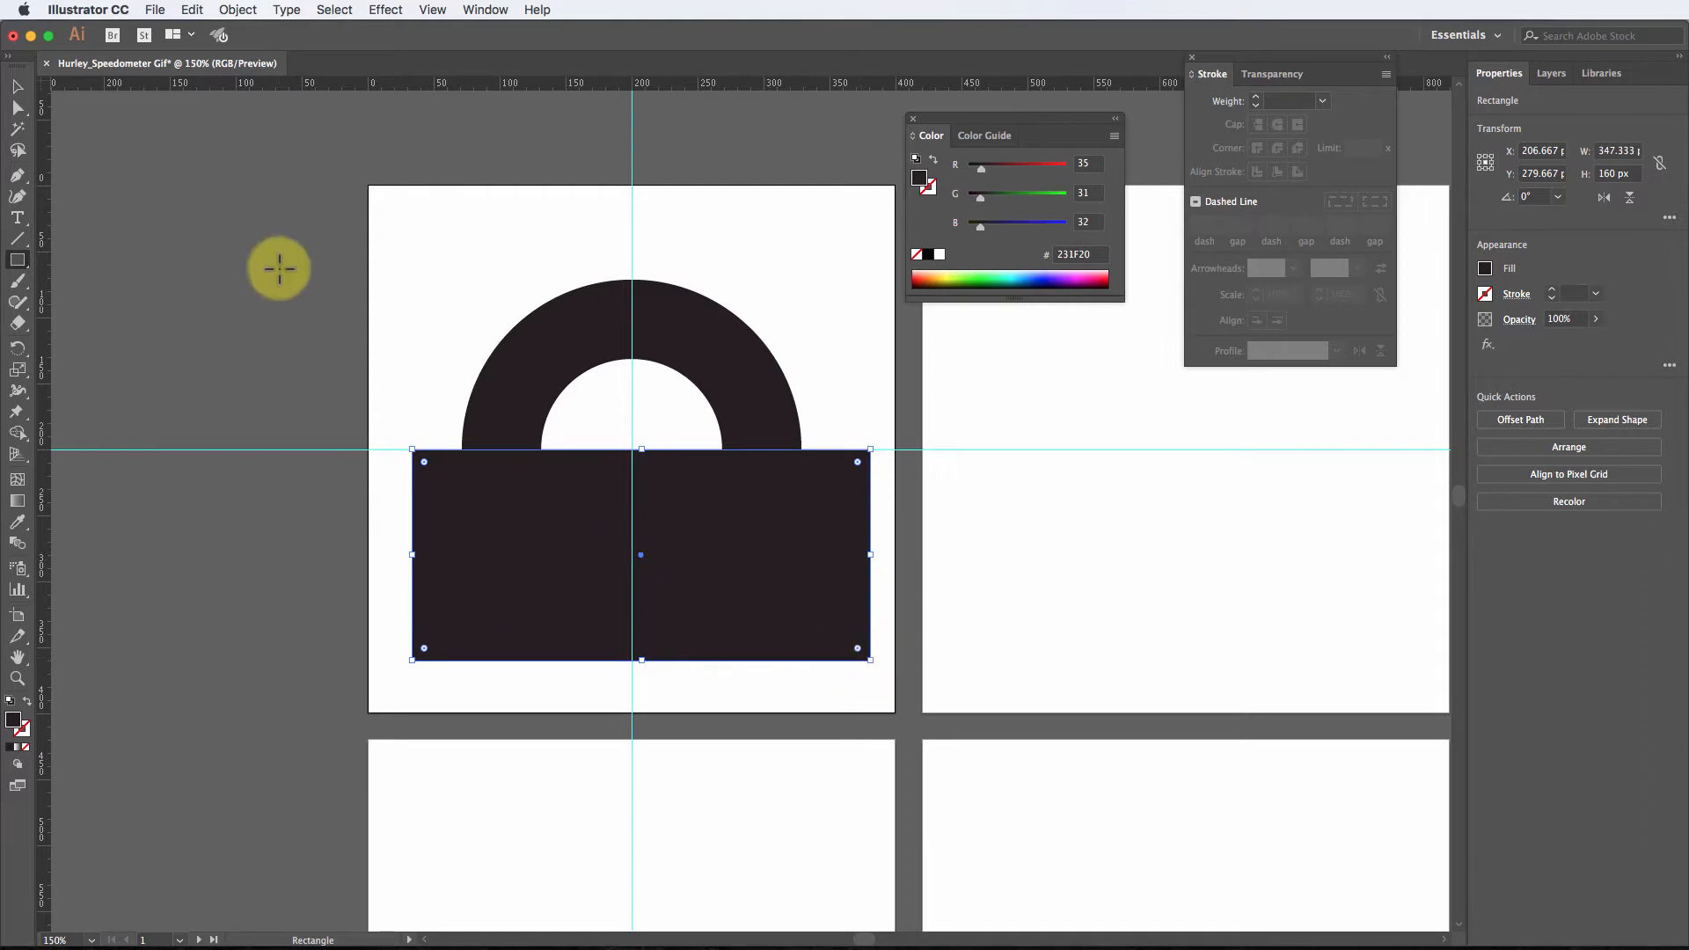
Step: Select the ring together with the rectangle and remove everything below the horizontal guide with the Shape Builder tool
left_click(17, 87)
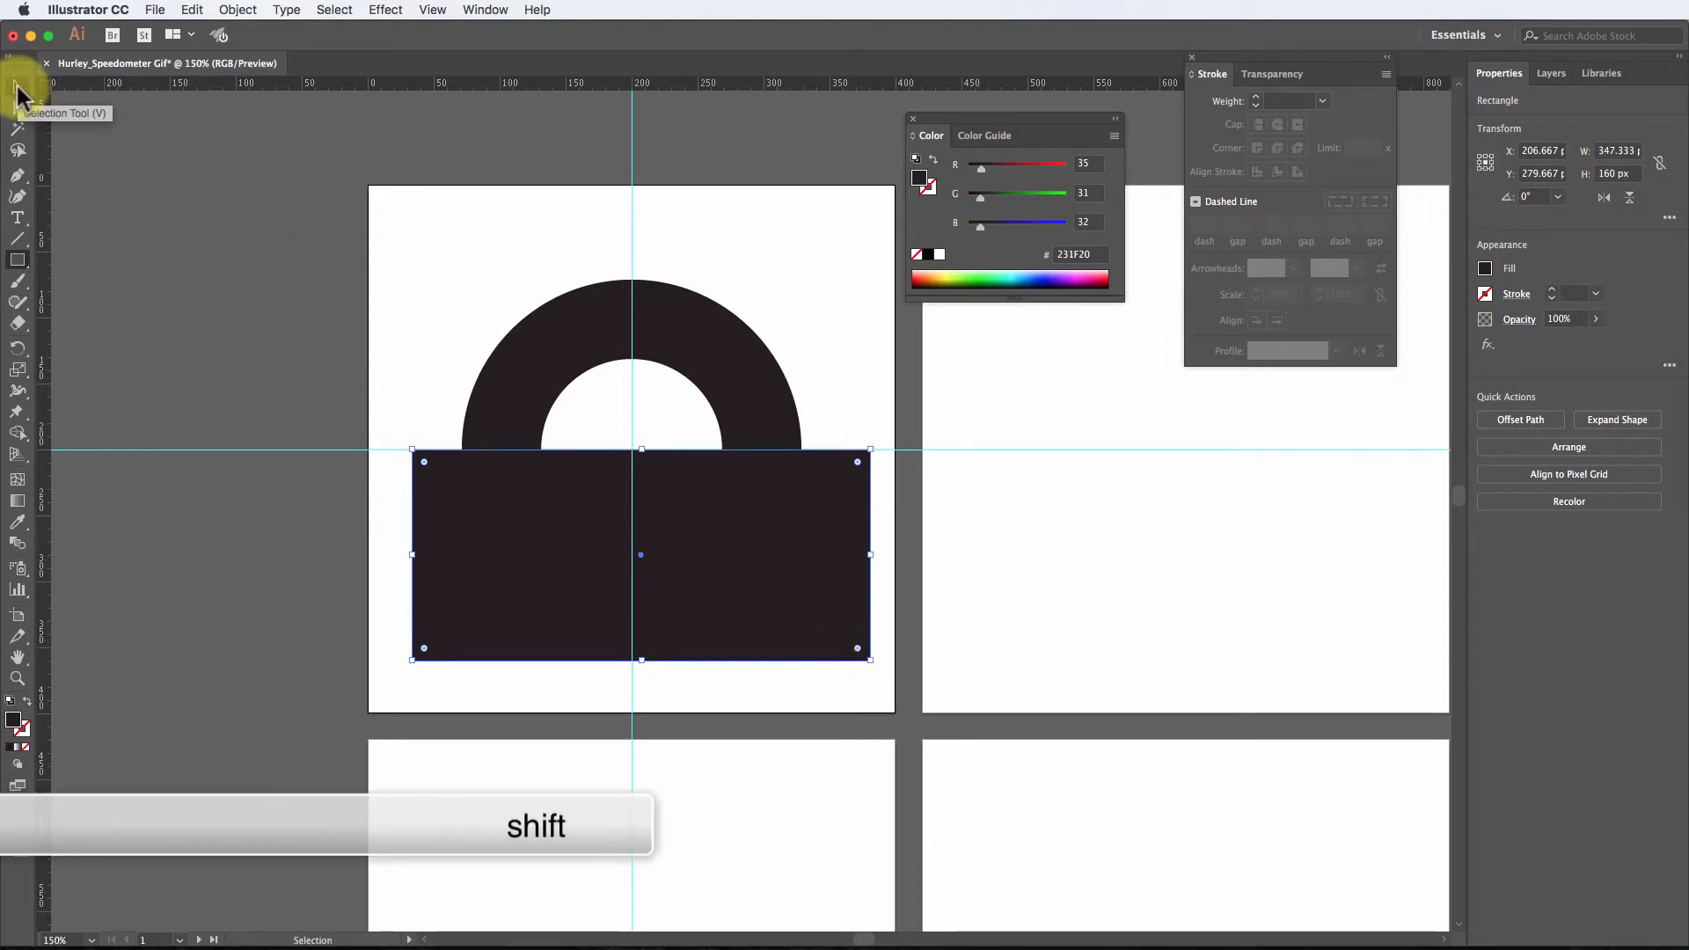
left_click(556, 371, "shift")
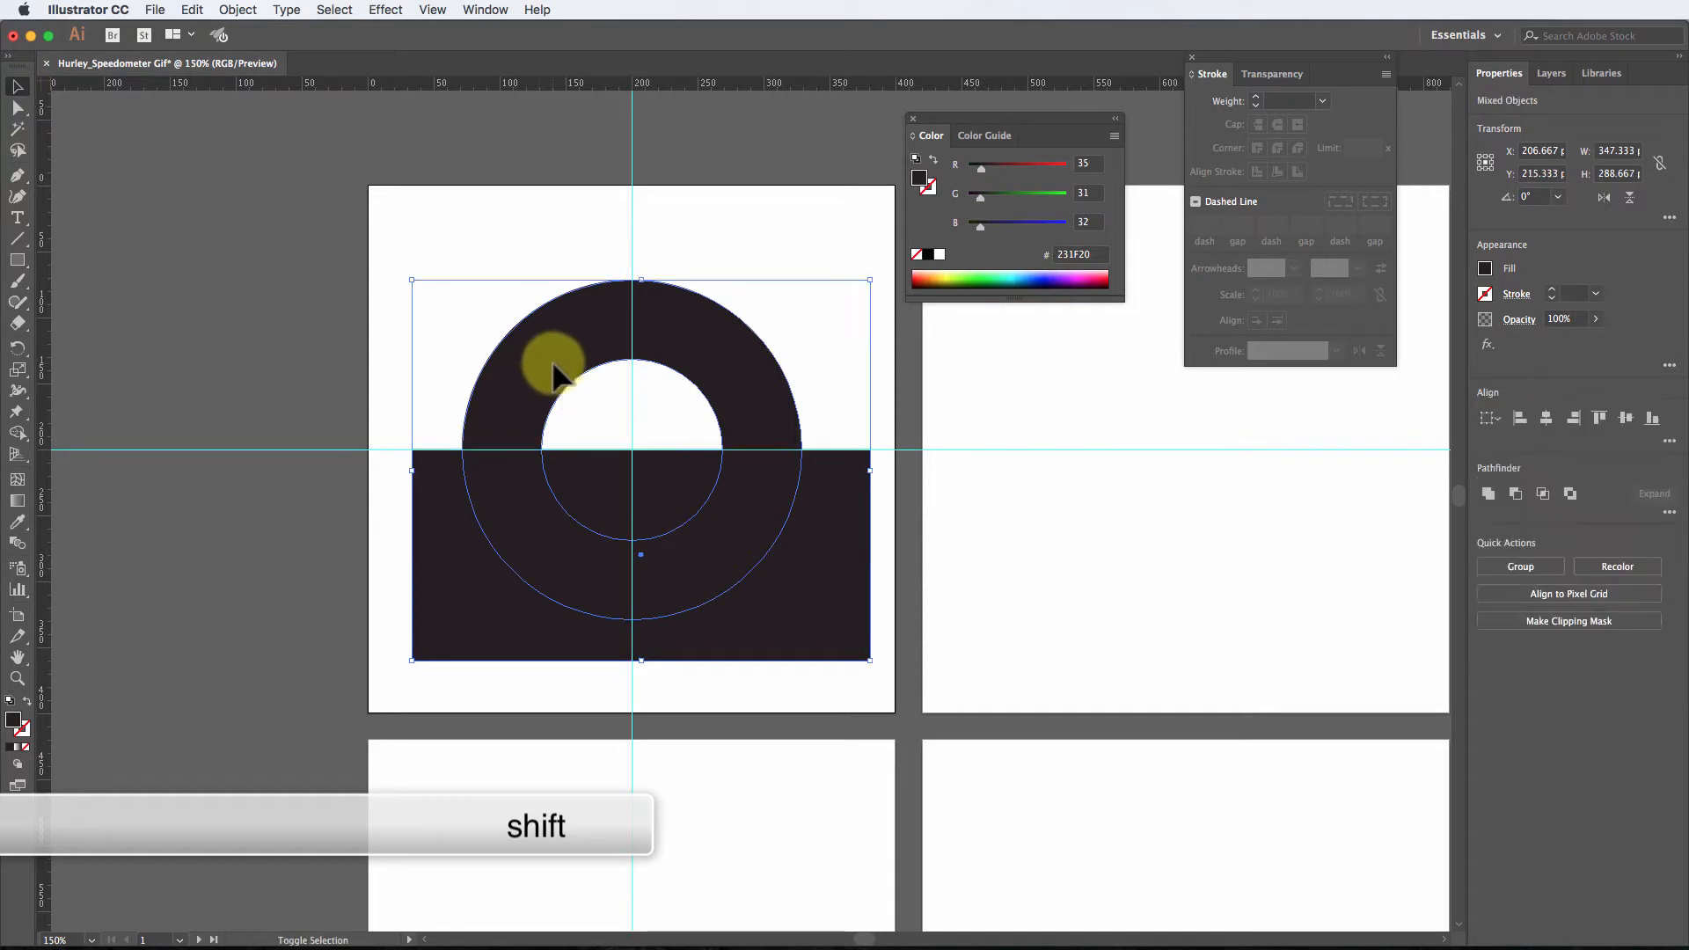
left_click(17, 432)
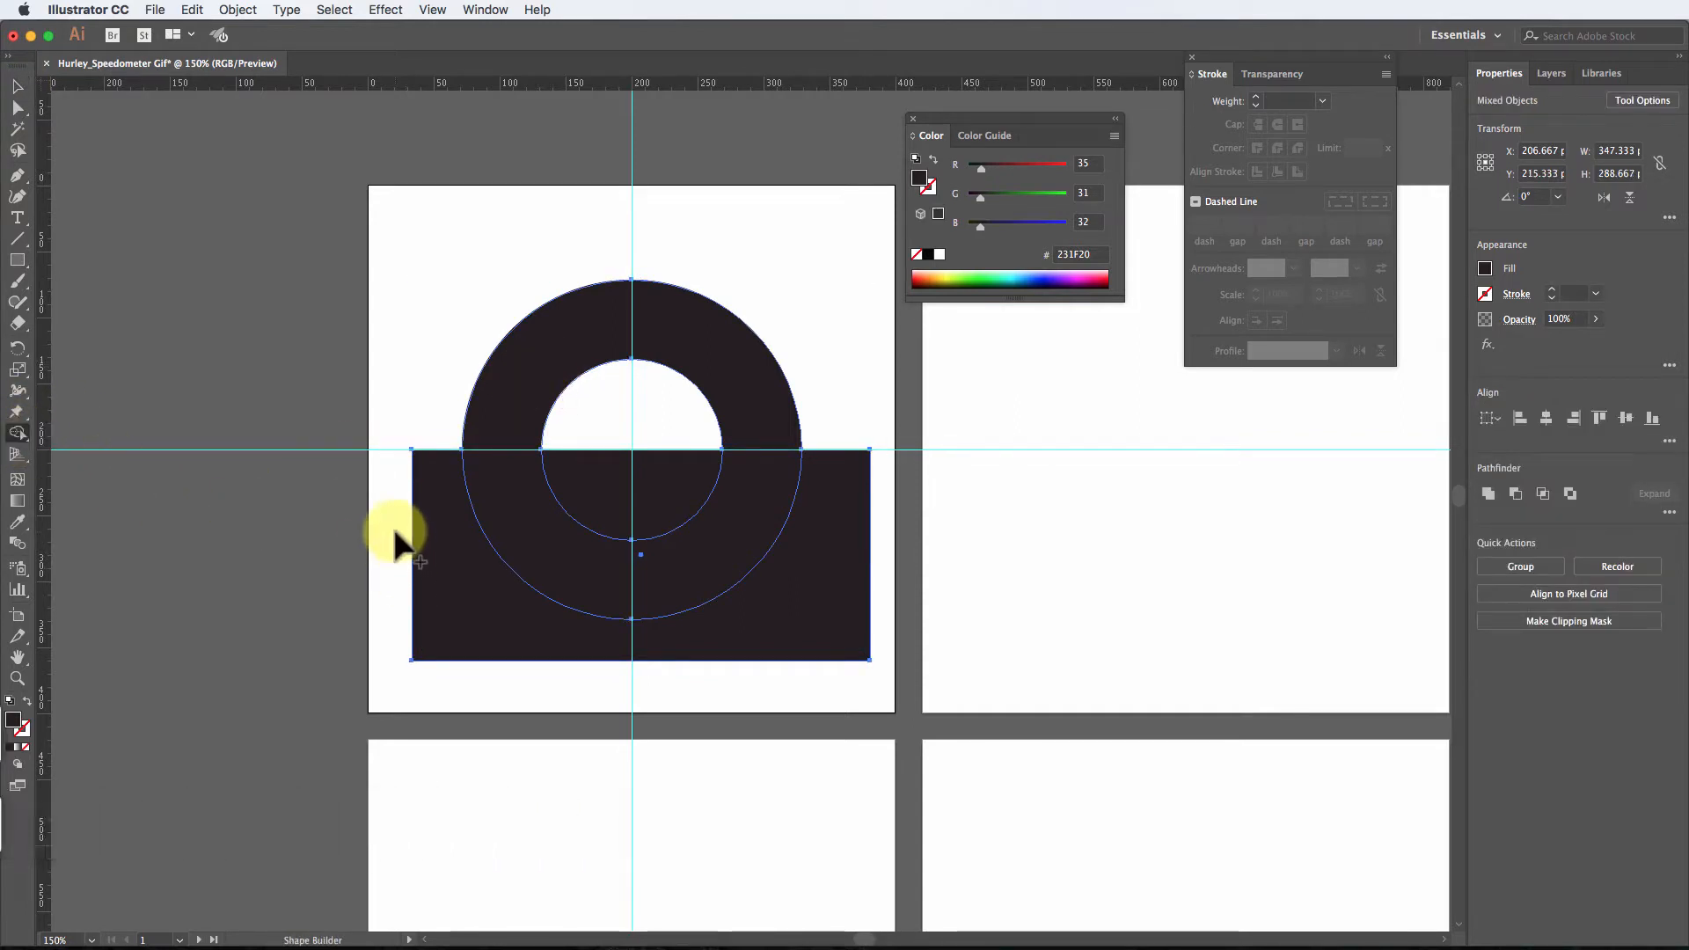
left_click_drag(395, 517, 664, 526)
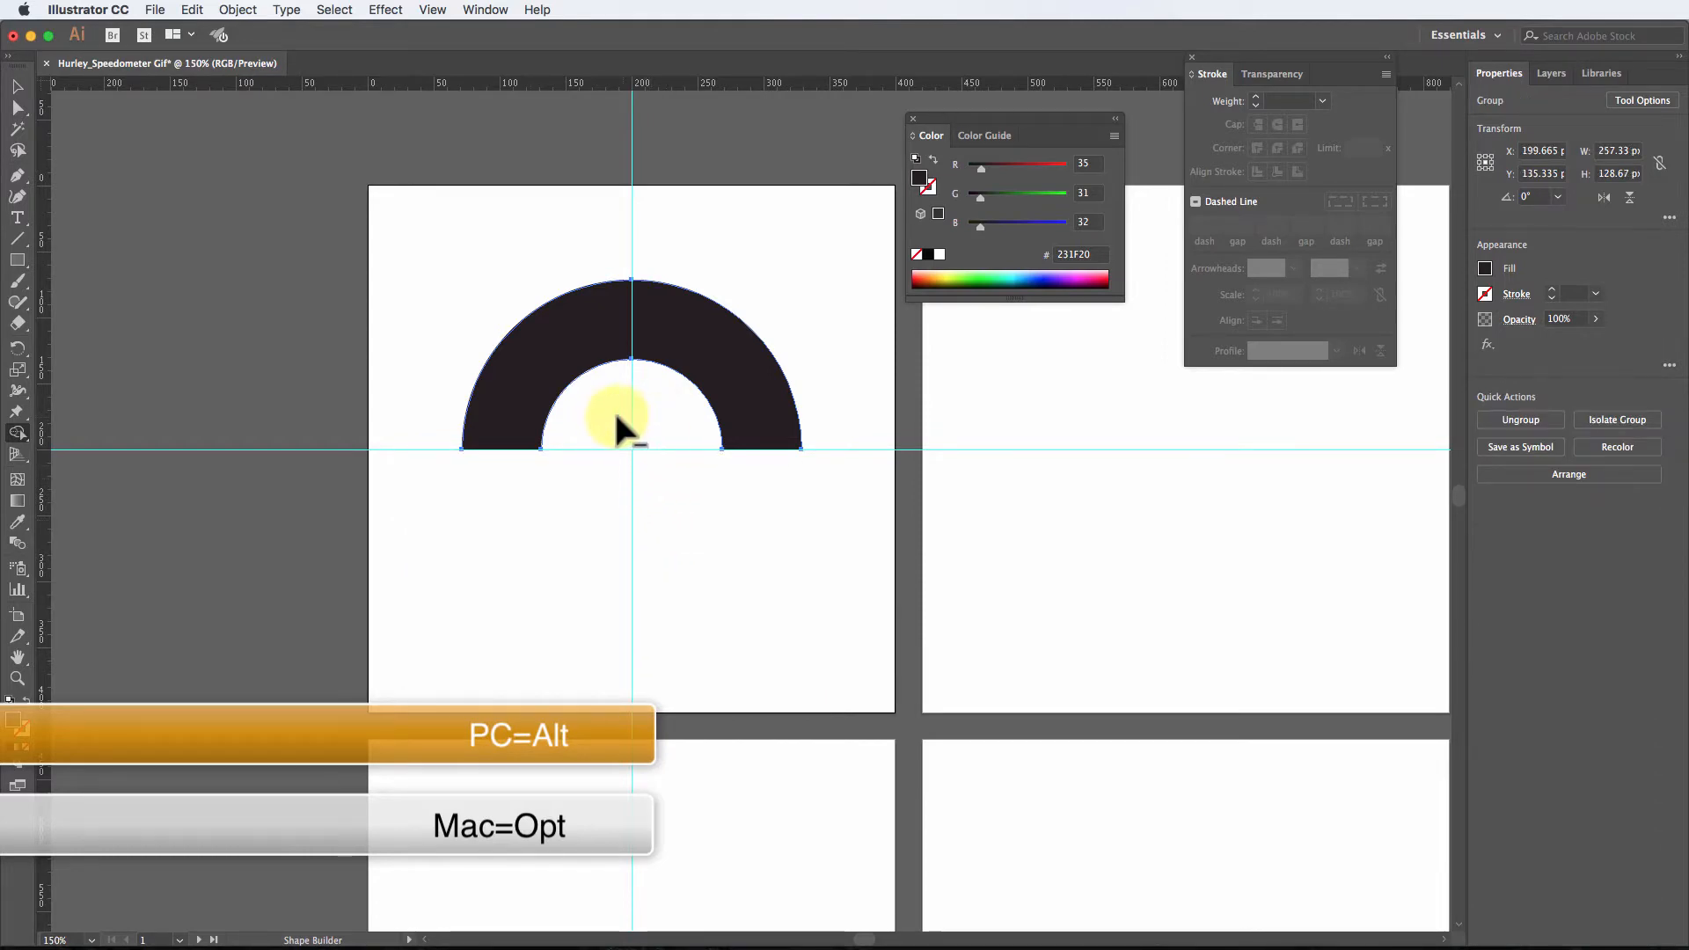
Step: Select the half ring and give it a white (FFFFFF) stroke
left_click(16, 86)
left_click(523, 325)
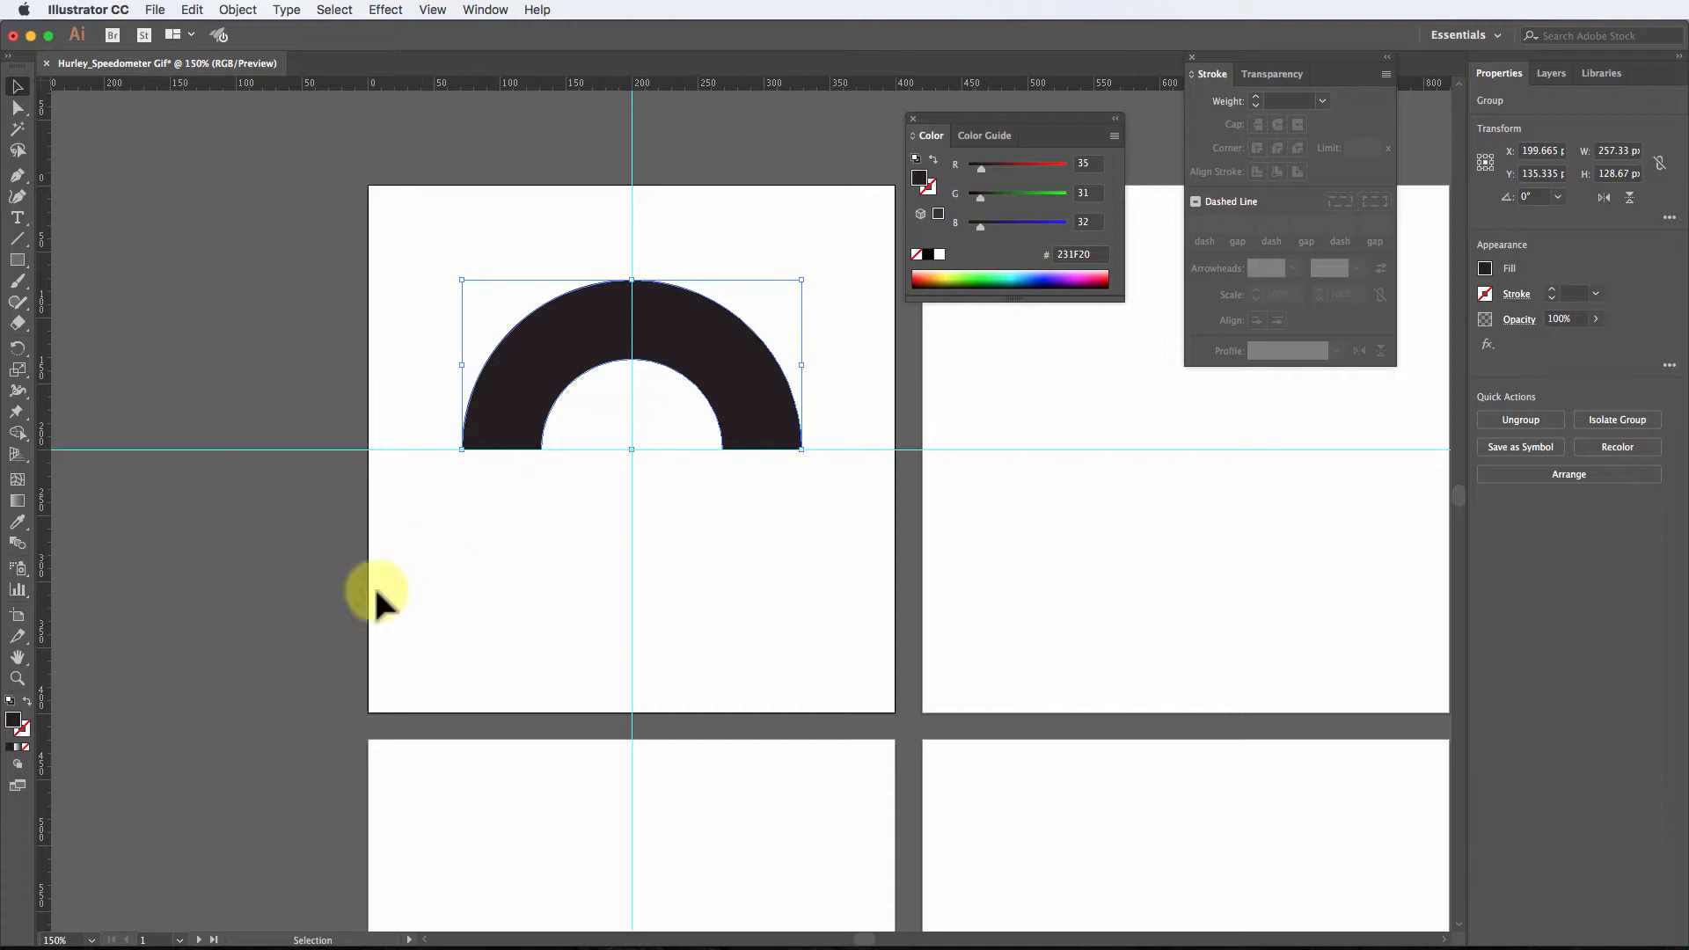
left_click(22, 731)
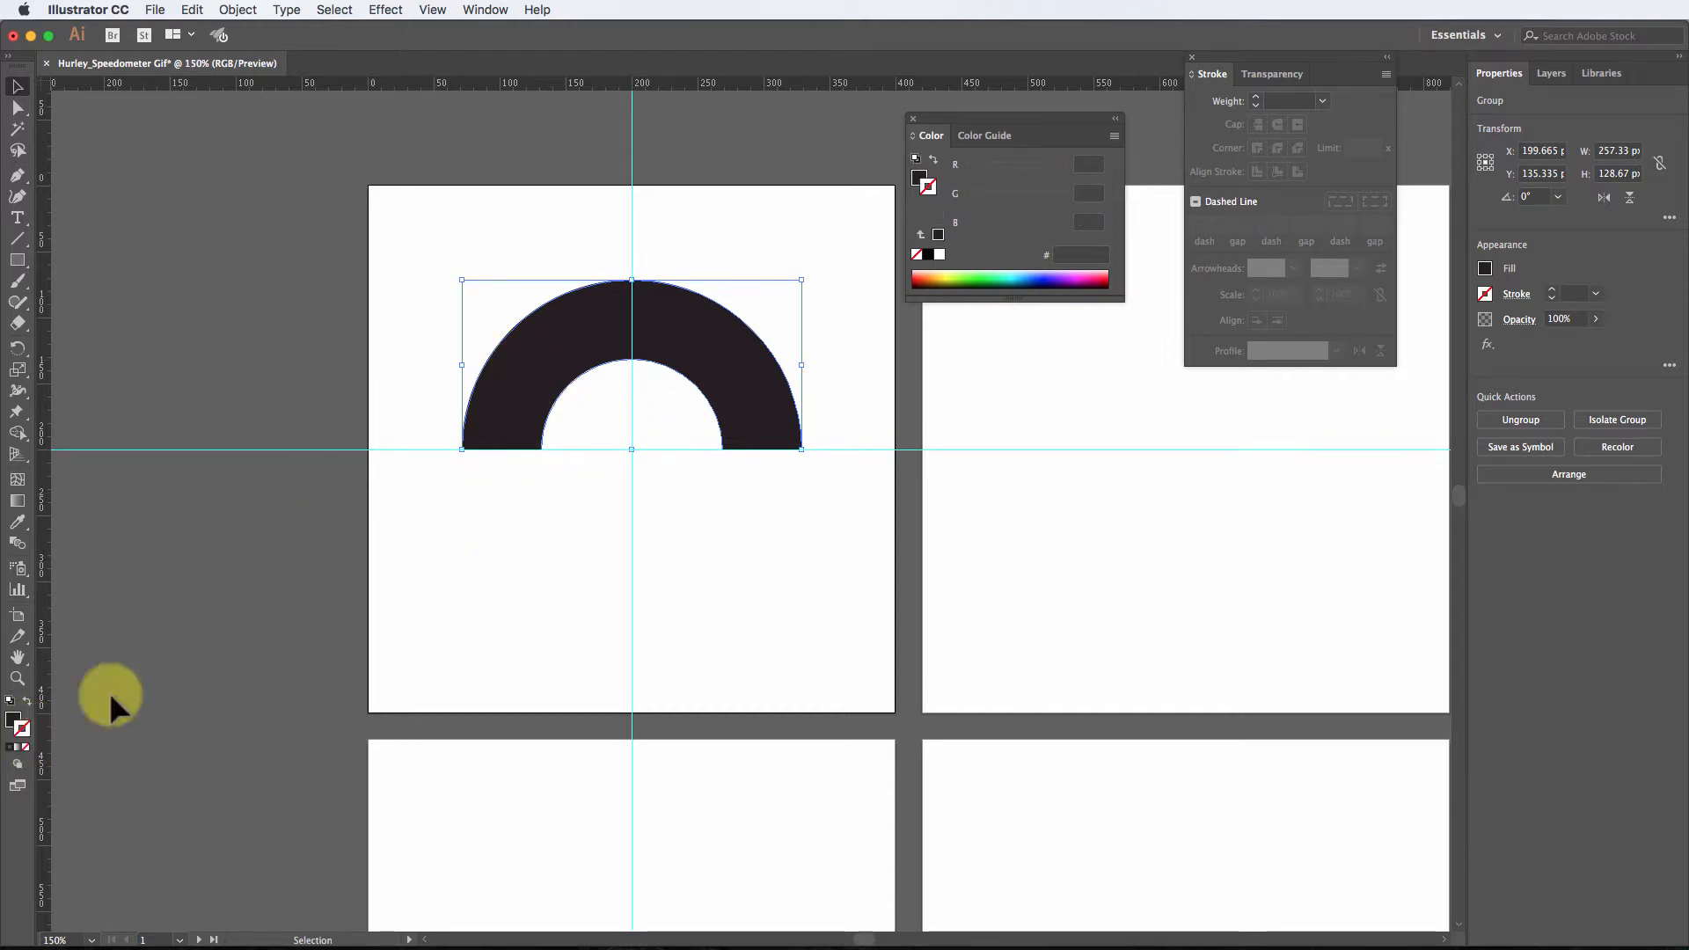
left_click(939, 255)
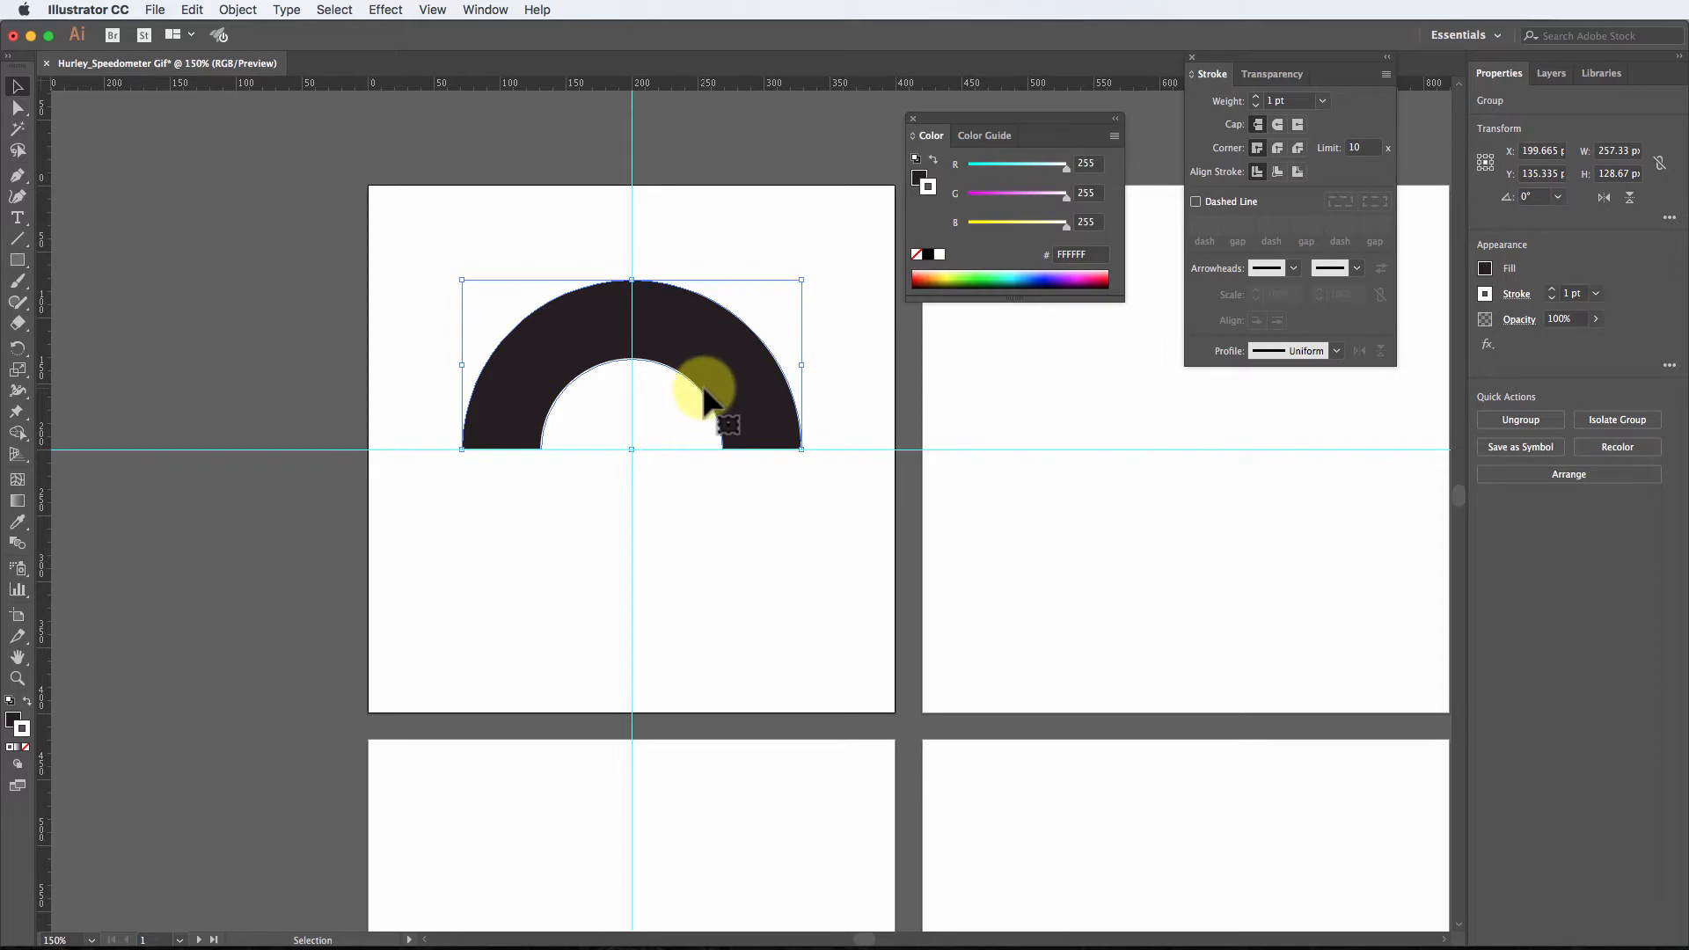
Step: Align the half ring's stroke to the outside, fill the ring with web-safe grey 666666, and deselect it
left_click(1297, 171)
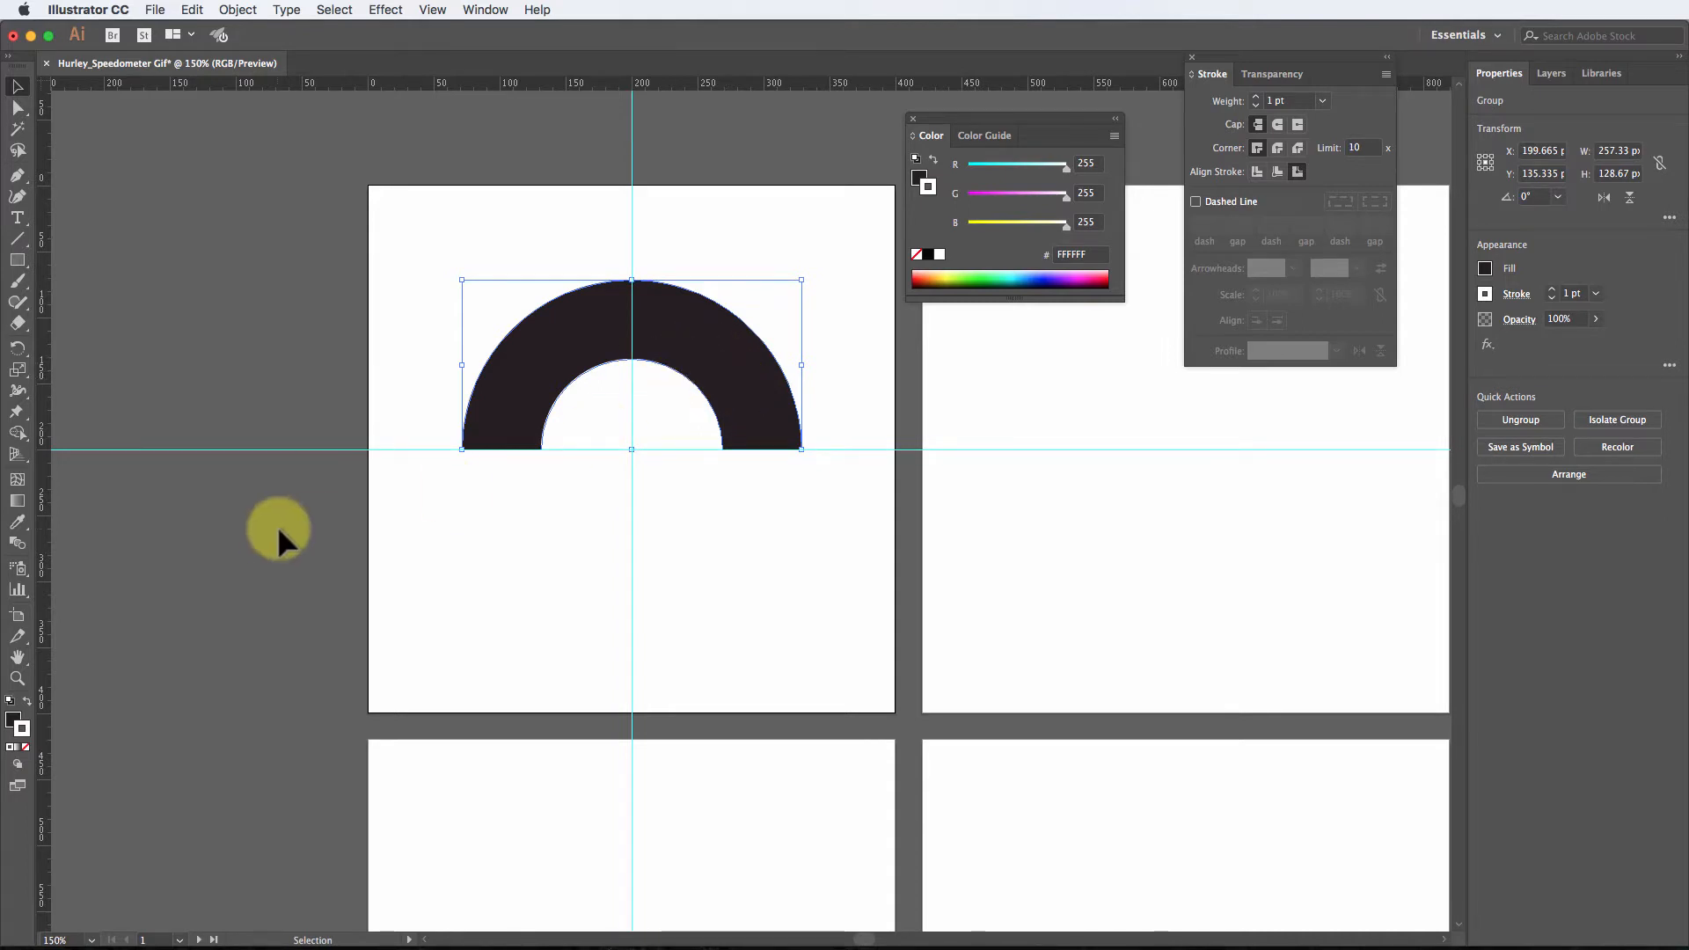
left_click(13, 719)
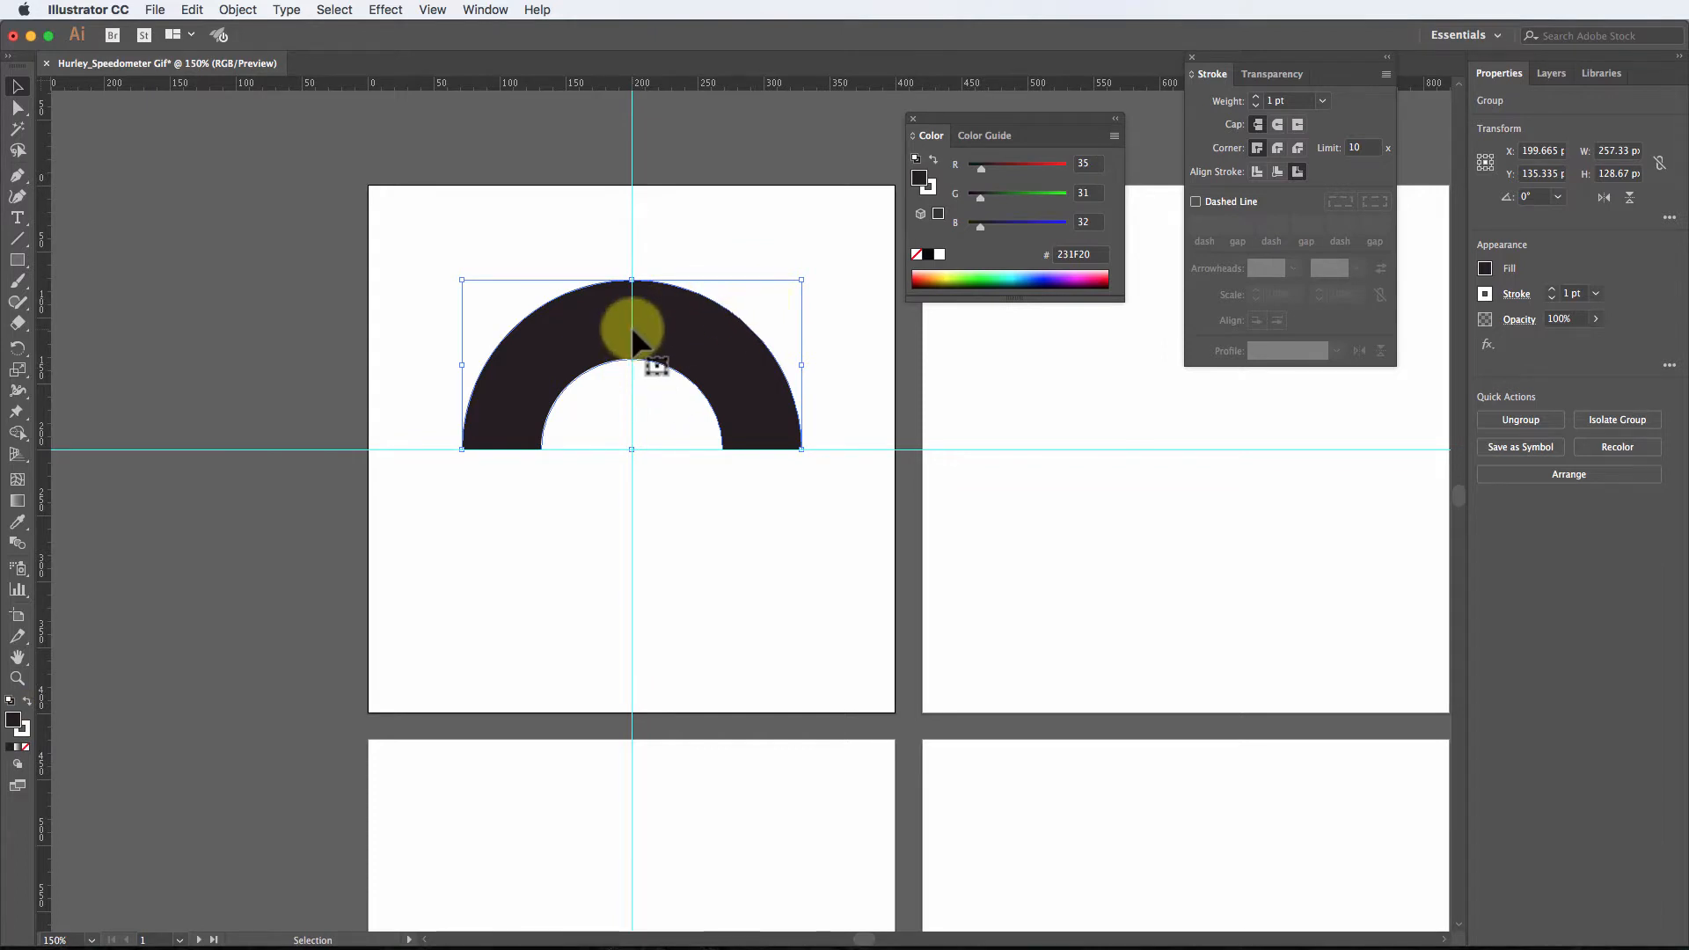
double_click(13, 719)
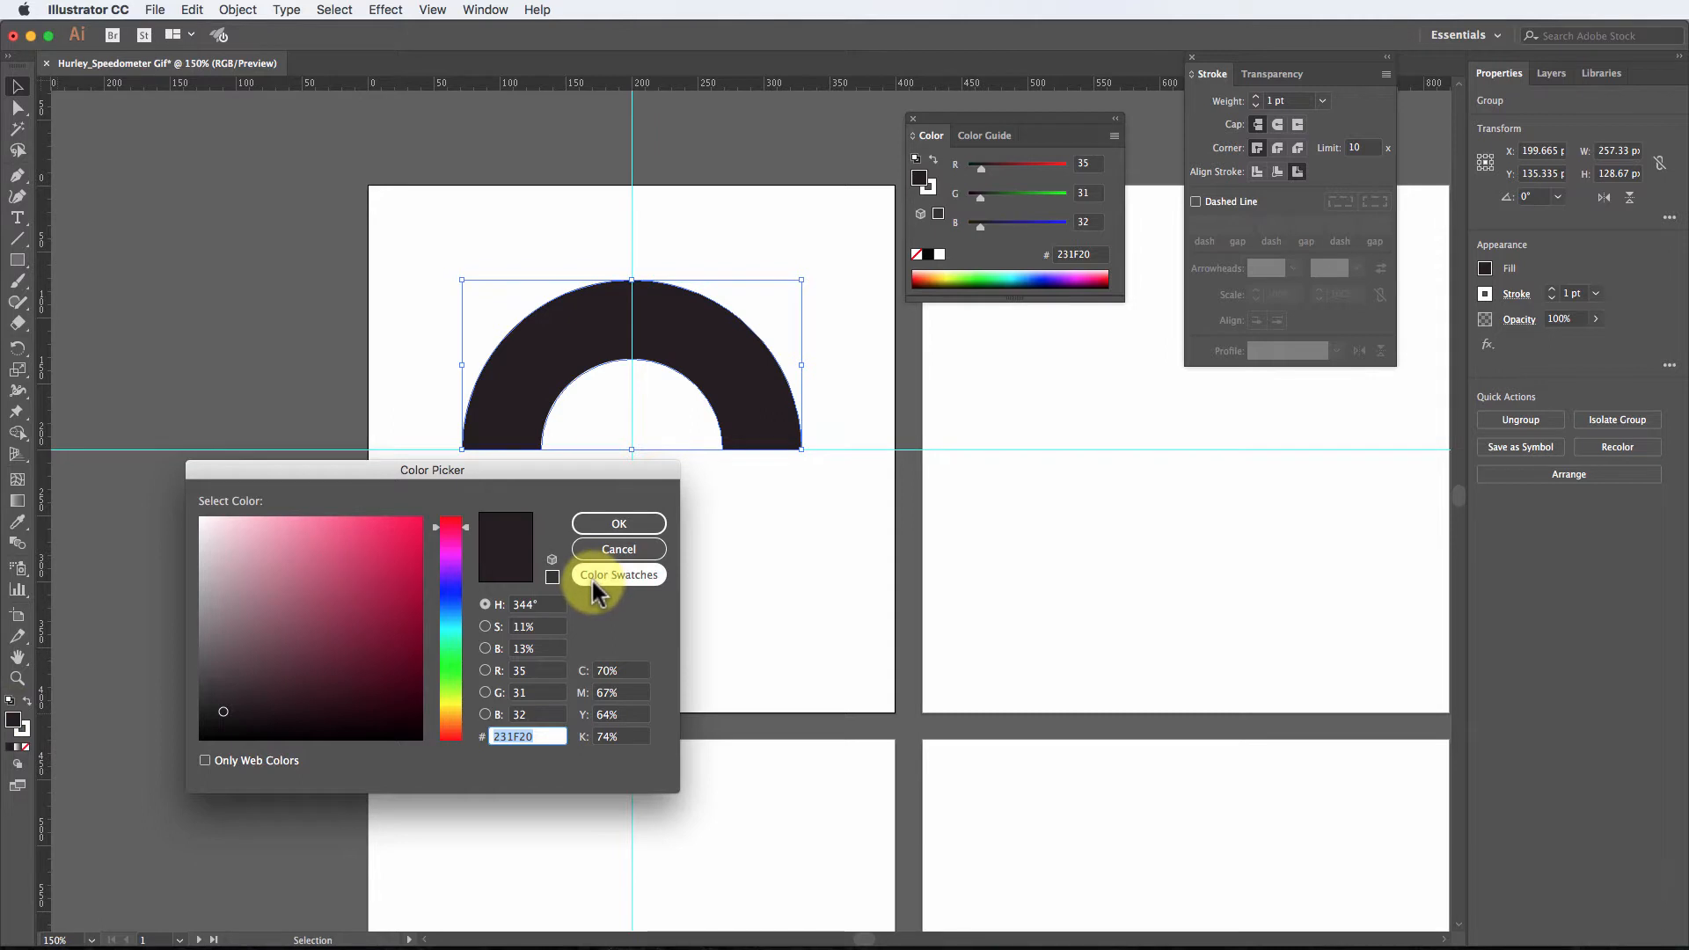
left_click(204, 760)
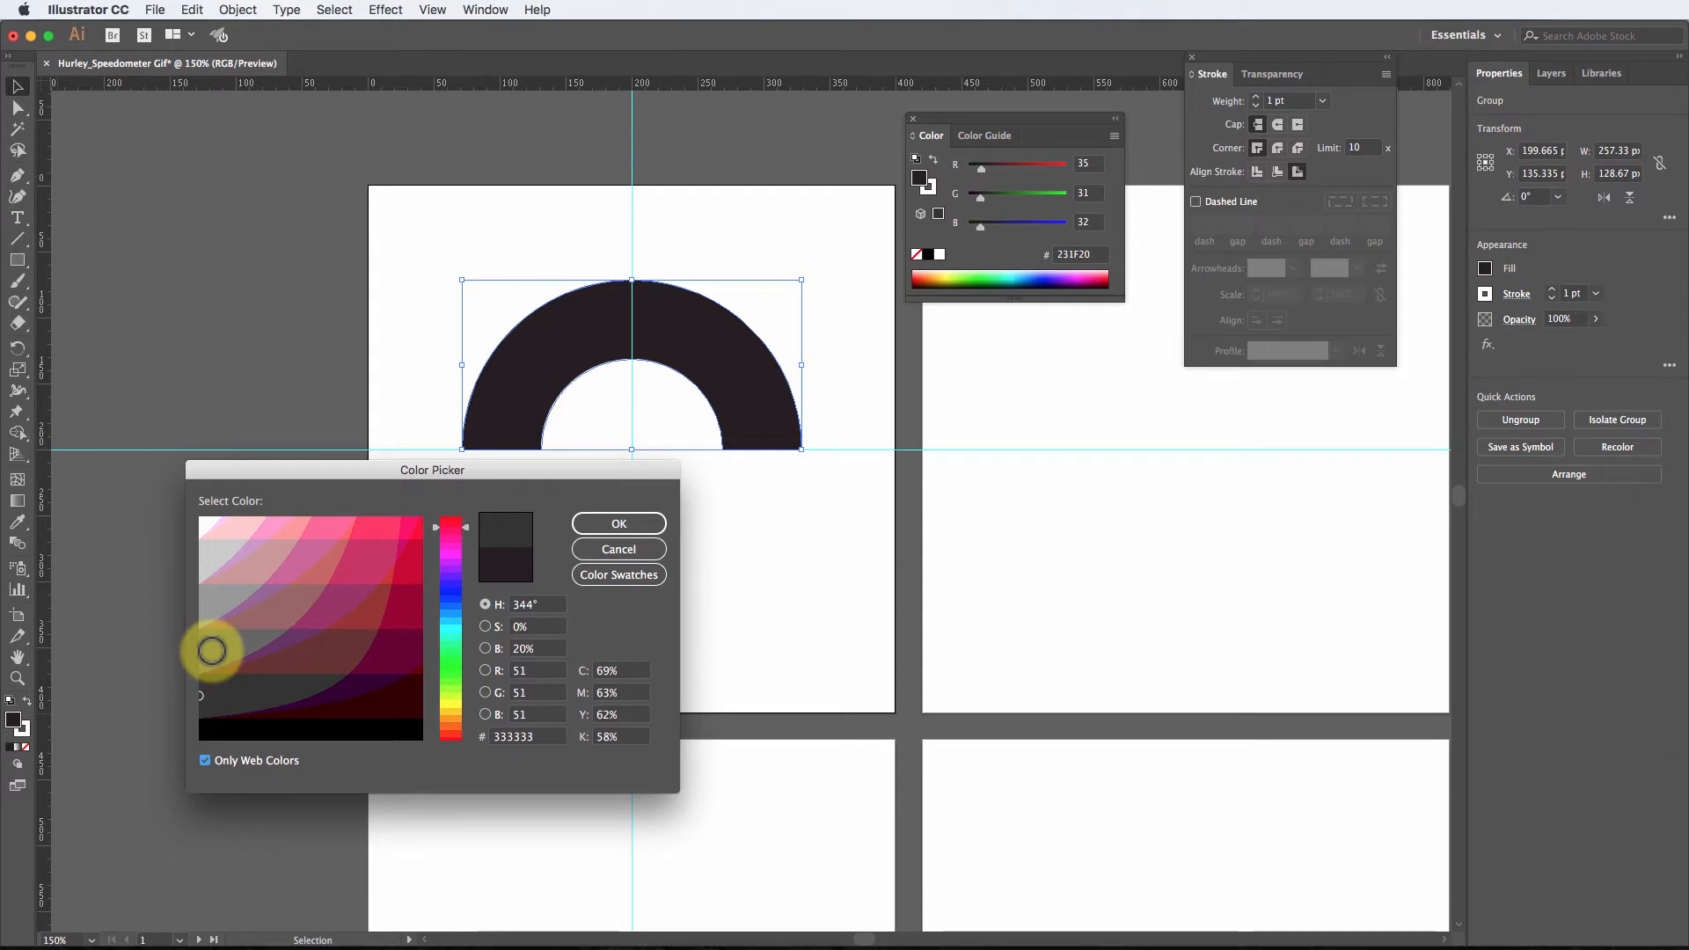
left_click(200, 600)
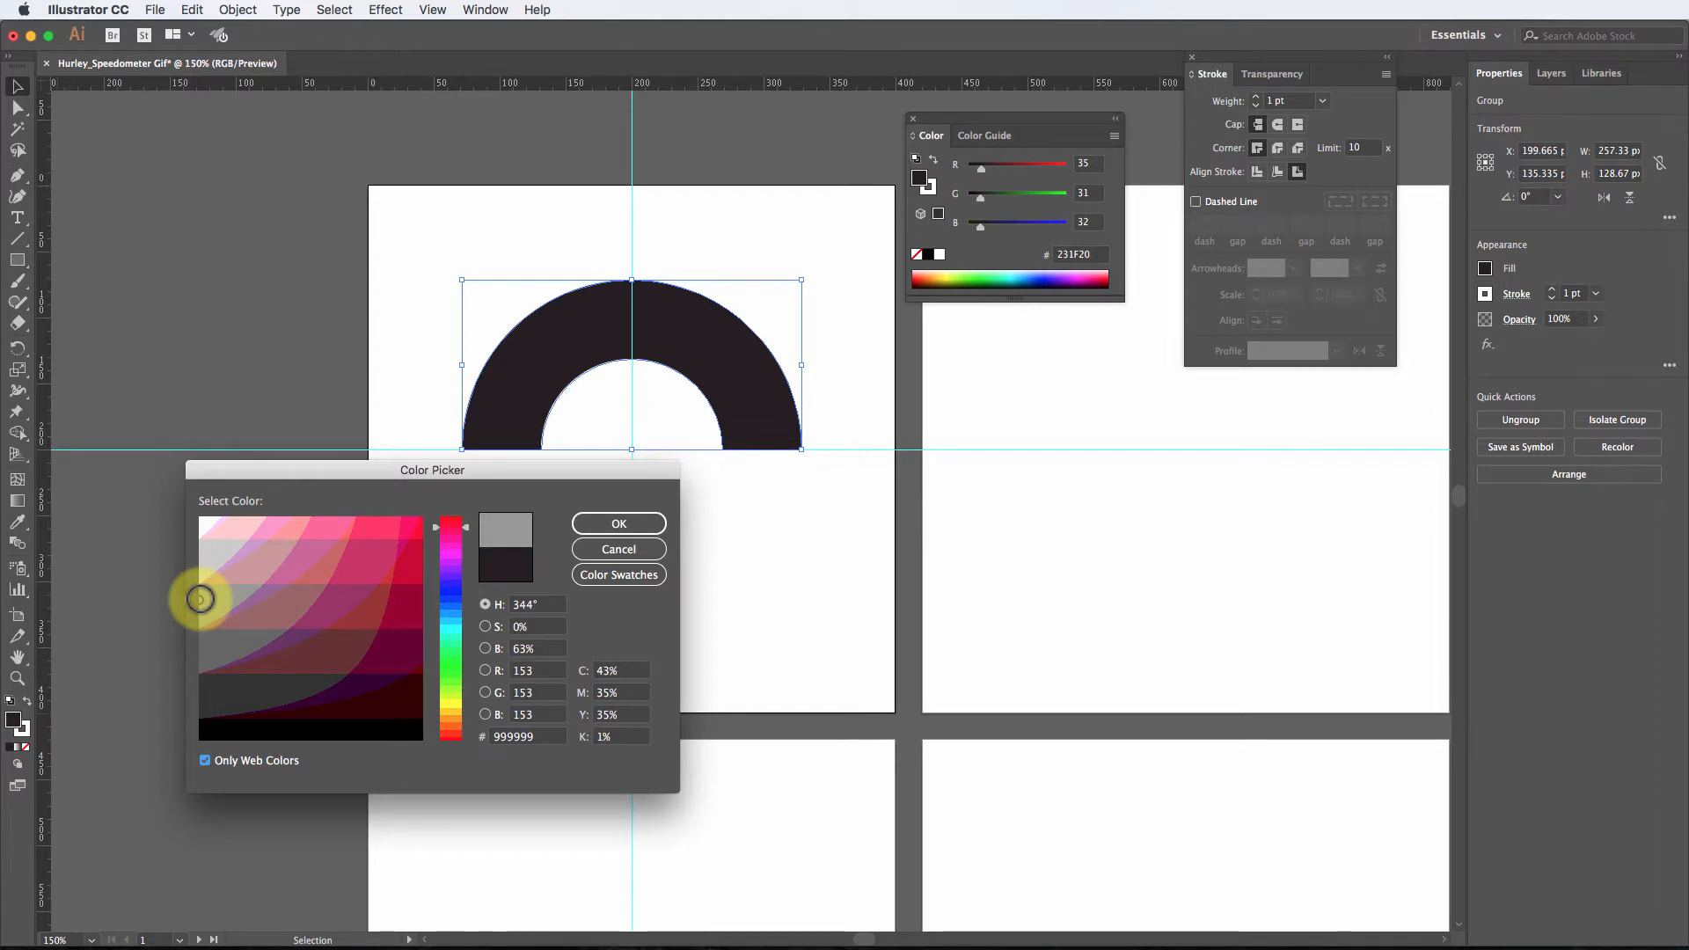
left_click_drag(200, 599, 201, 649)
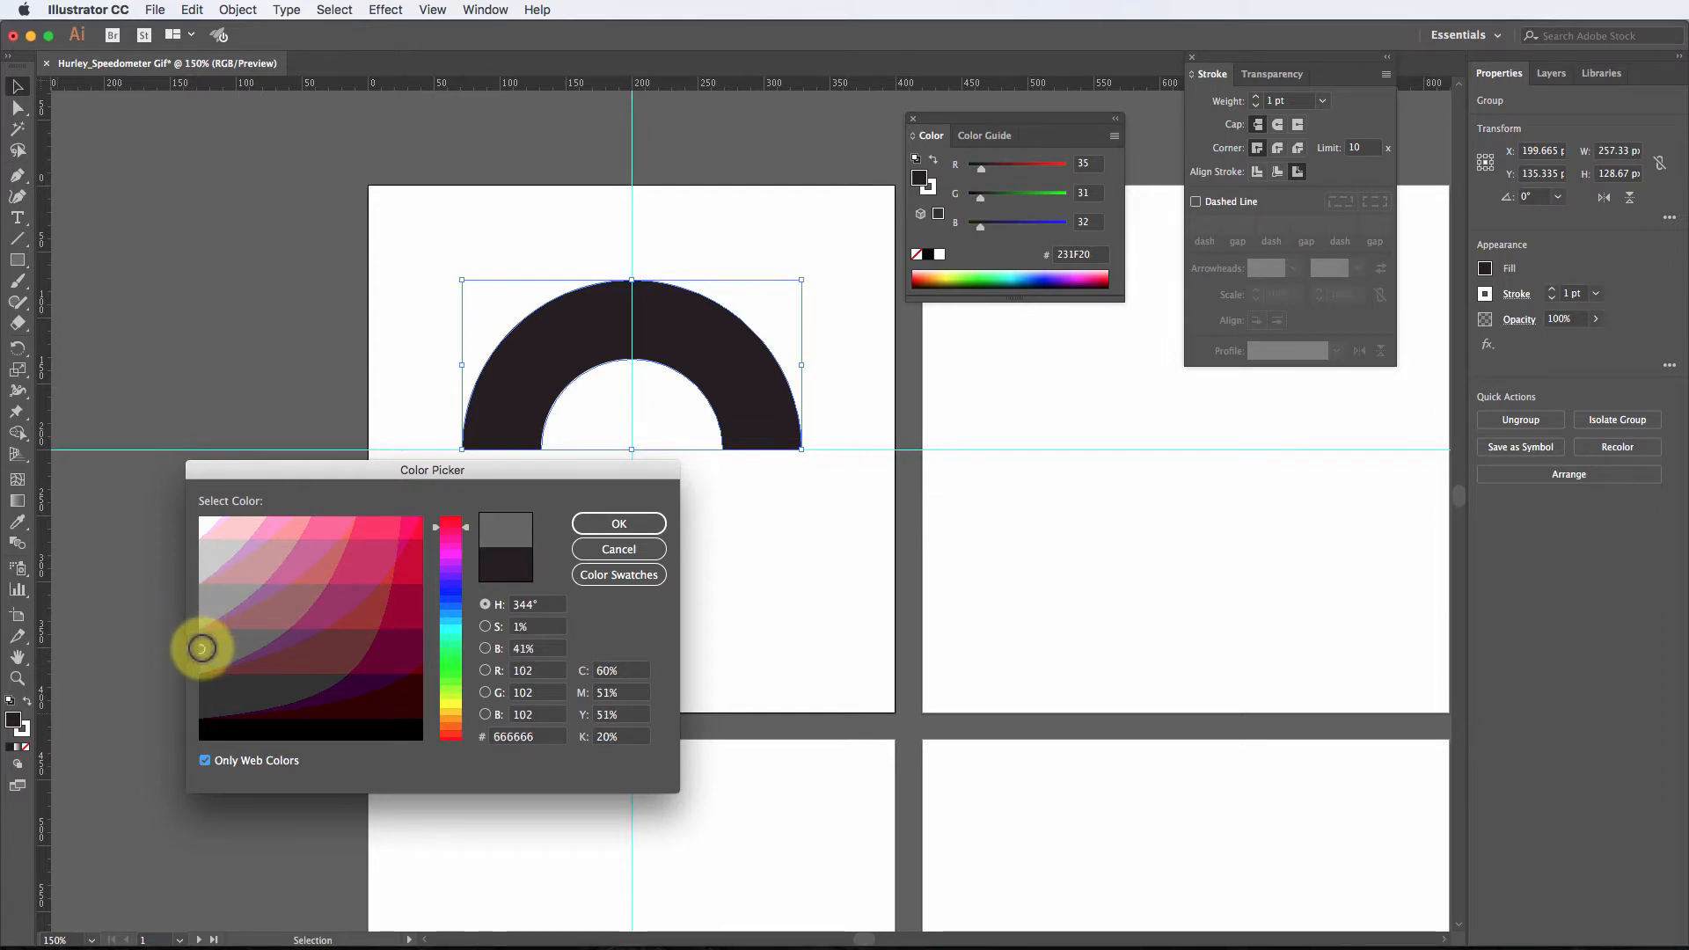
left_click(603, 526)
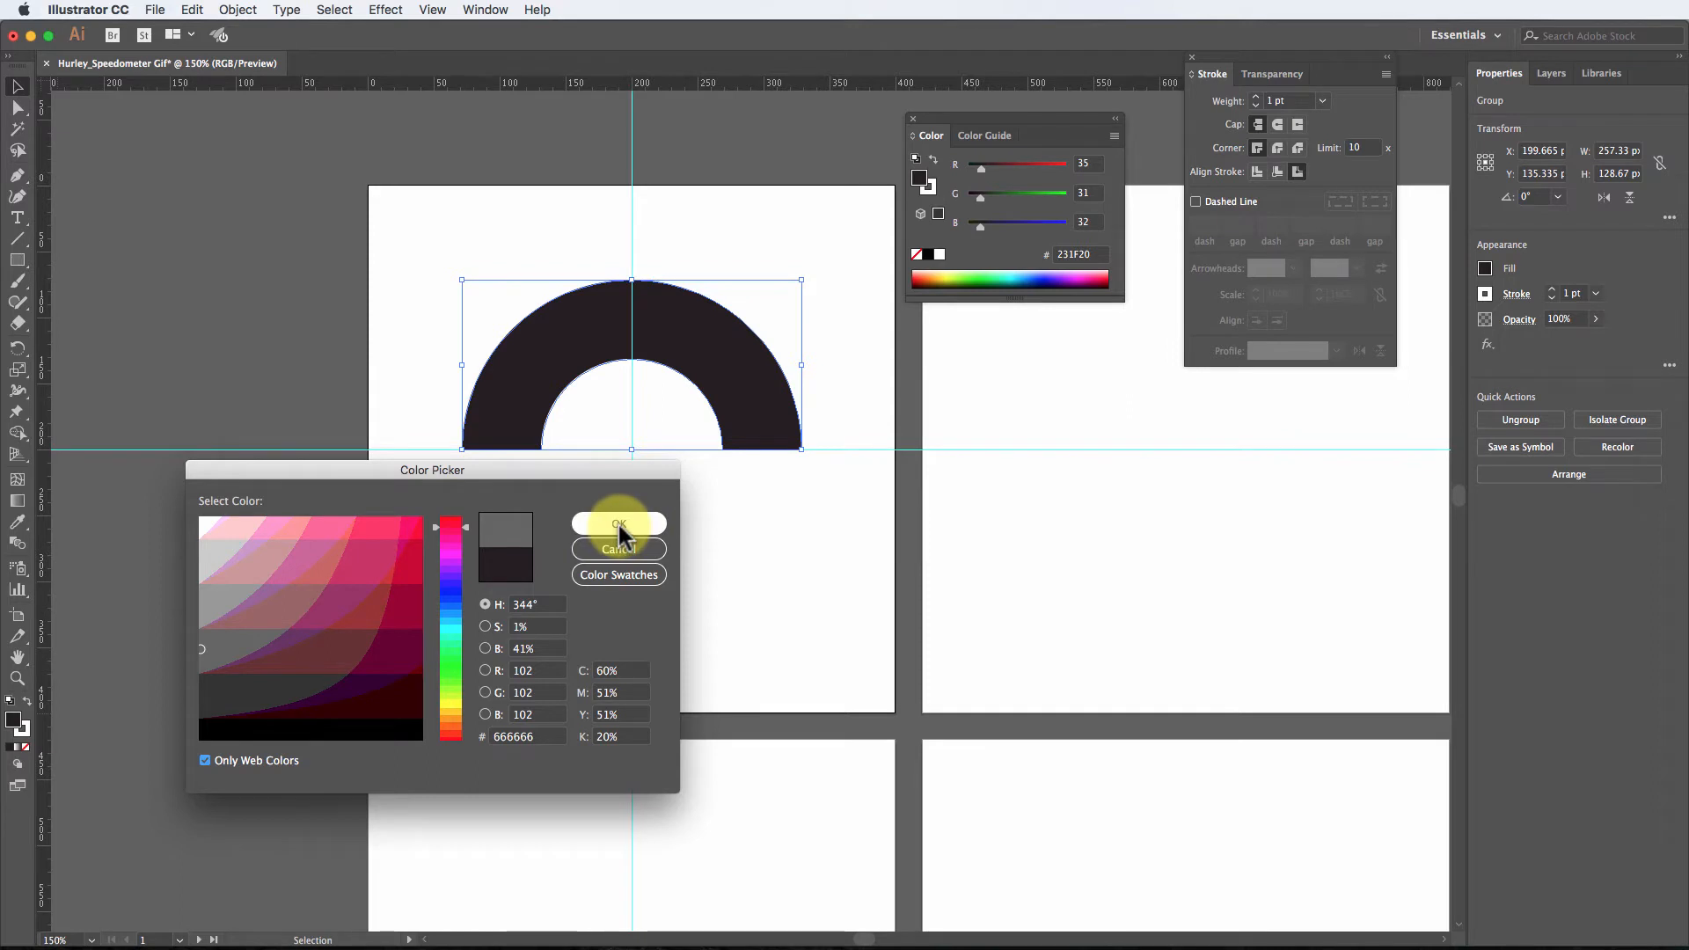
left_click(620, 524)
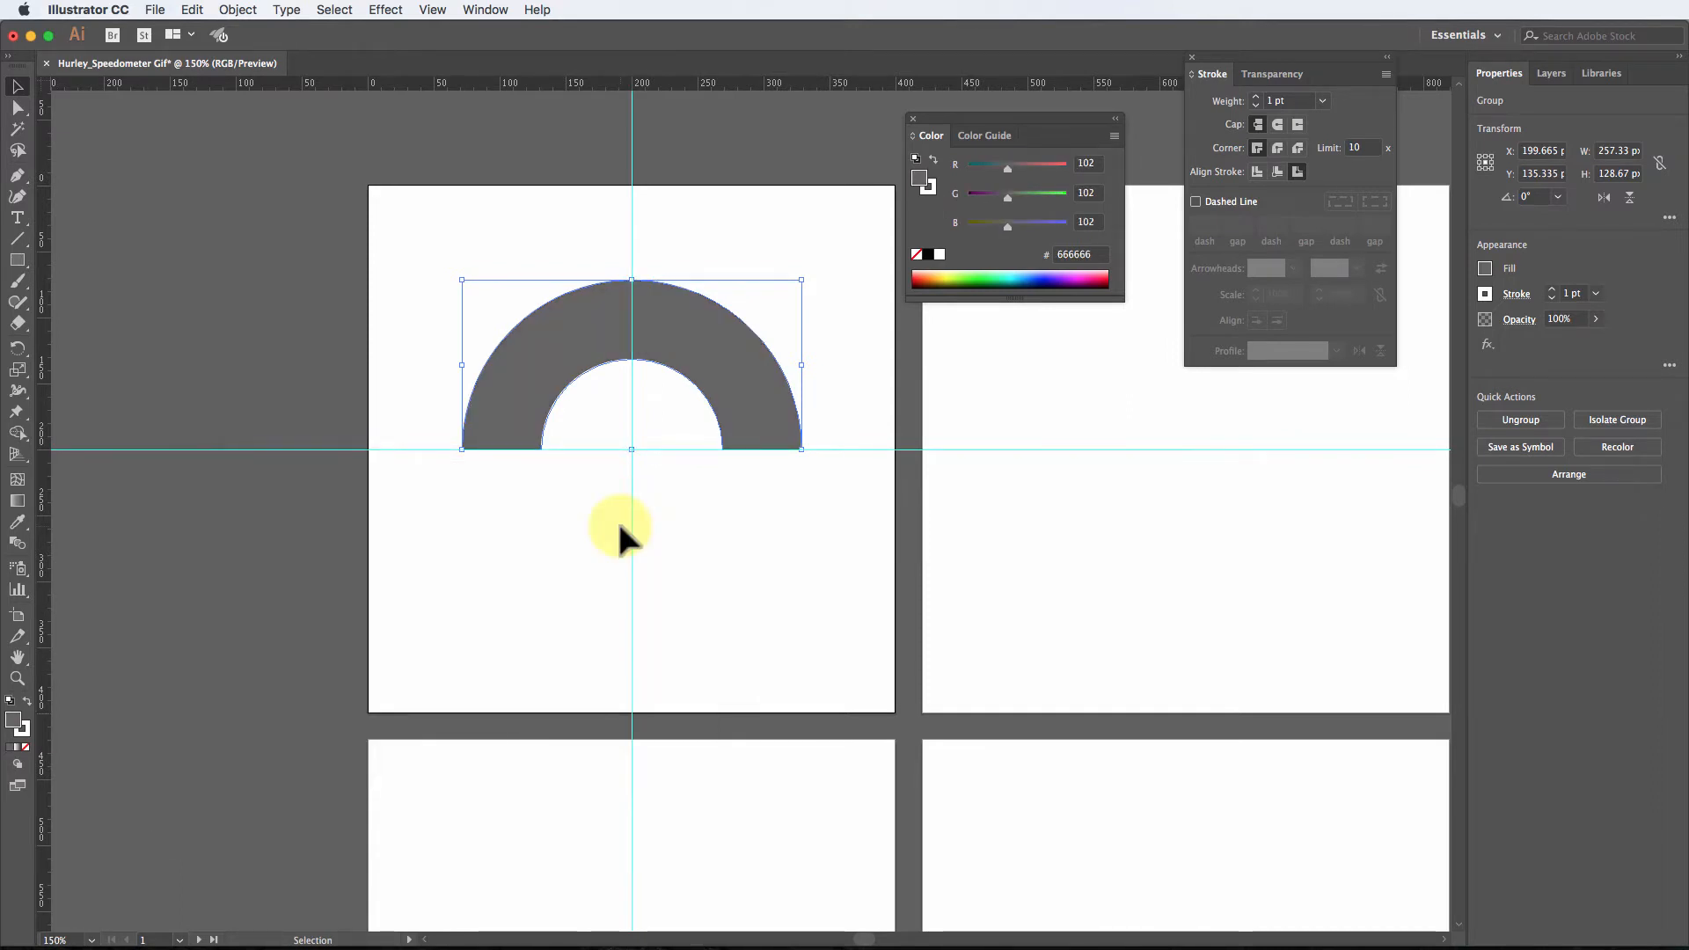
left_click(541, 509)
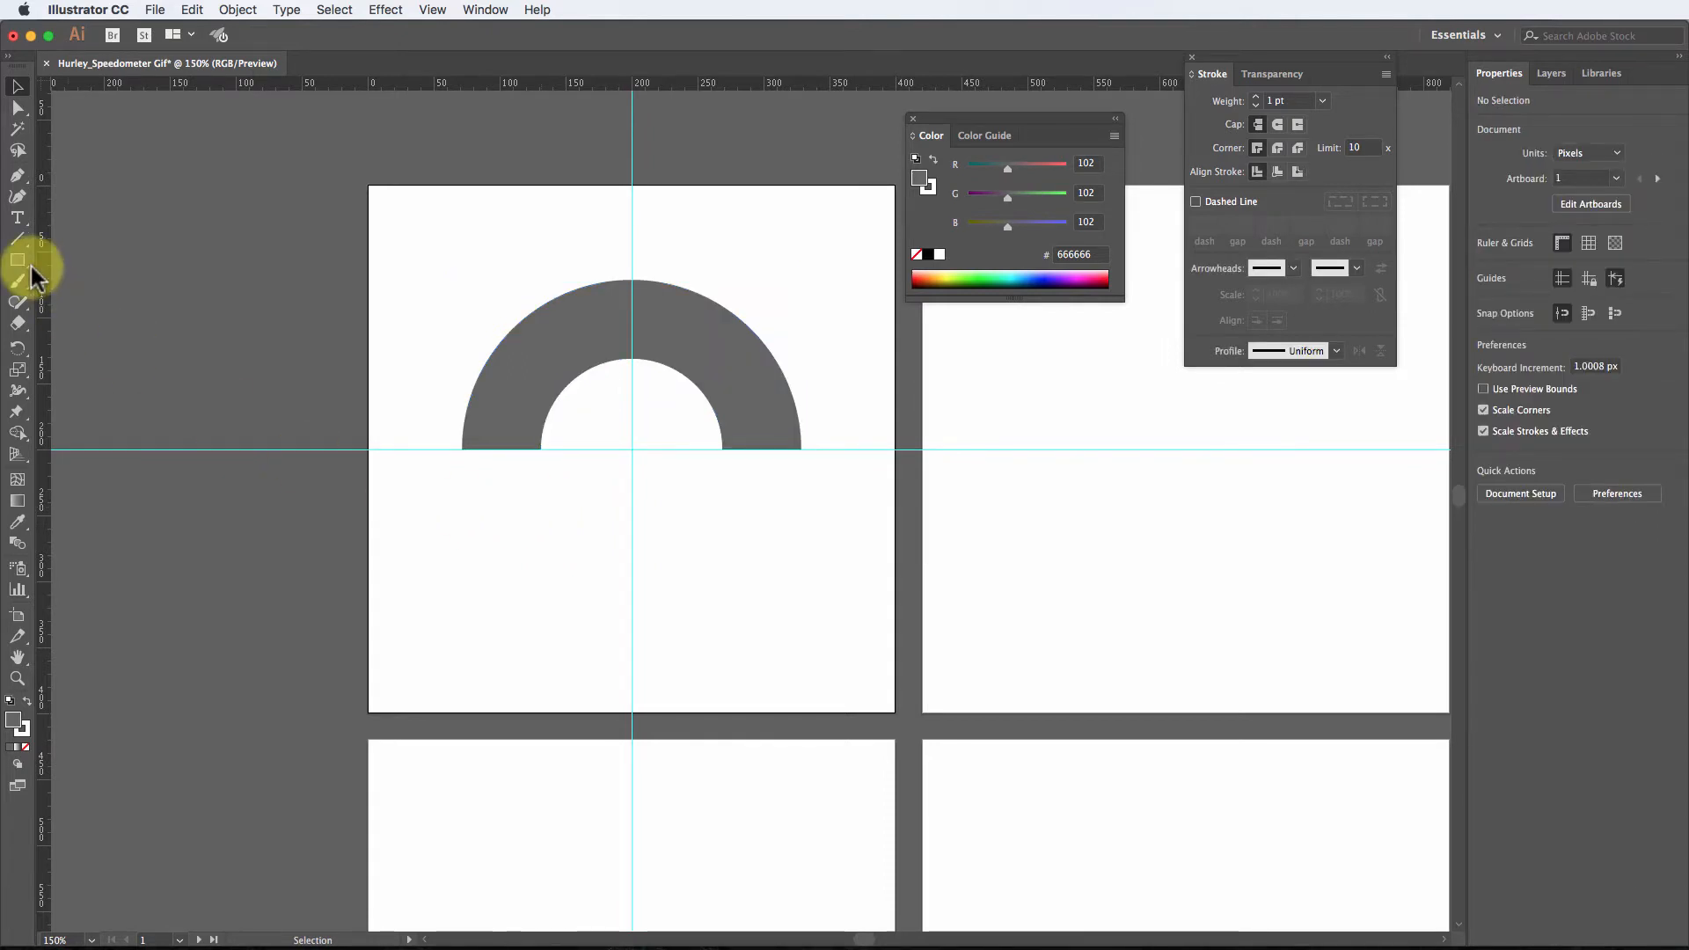
Step: Add a centre-aligned text label reading 0 just beneath the left end of the half ring
left_click(19, 220)
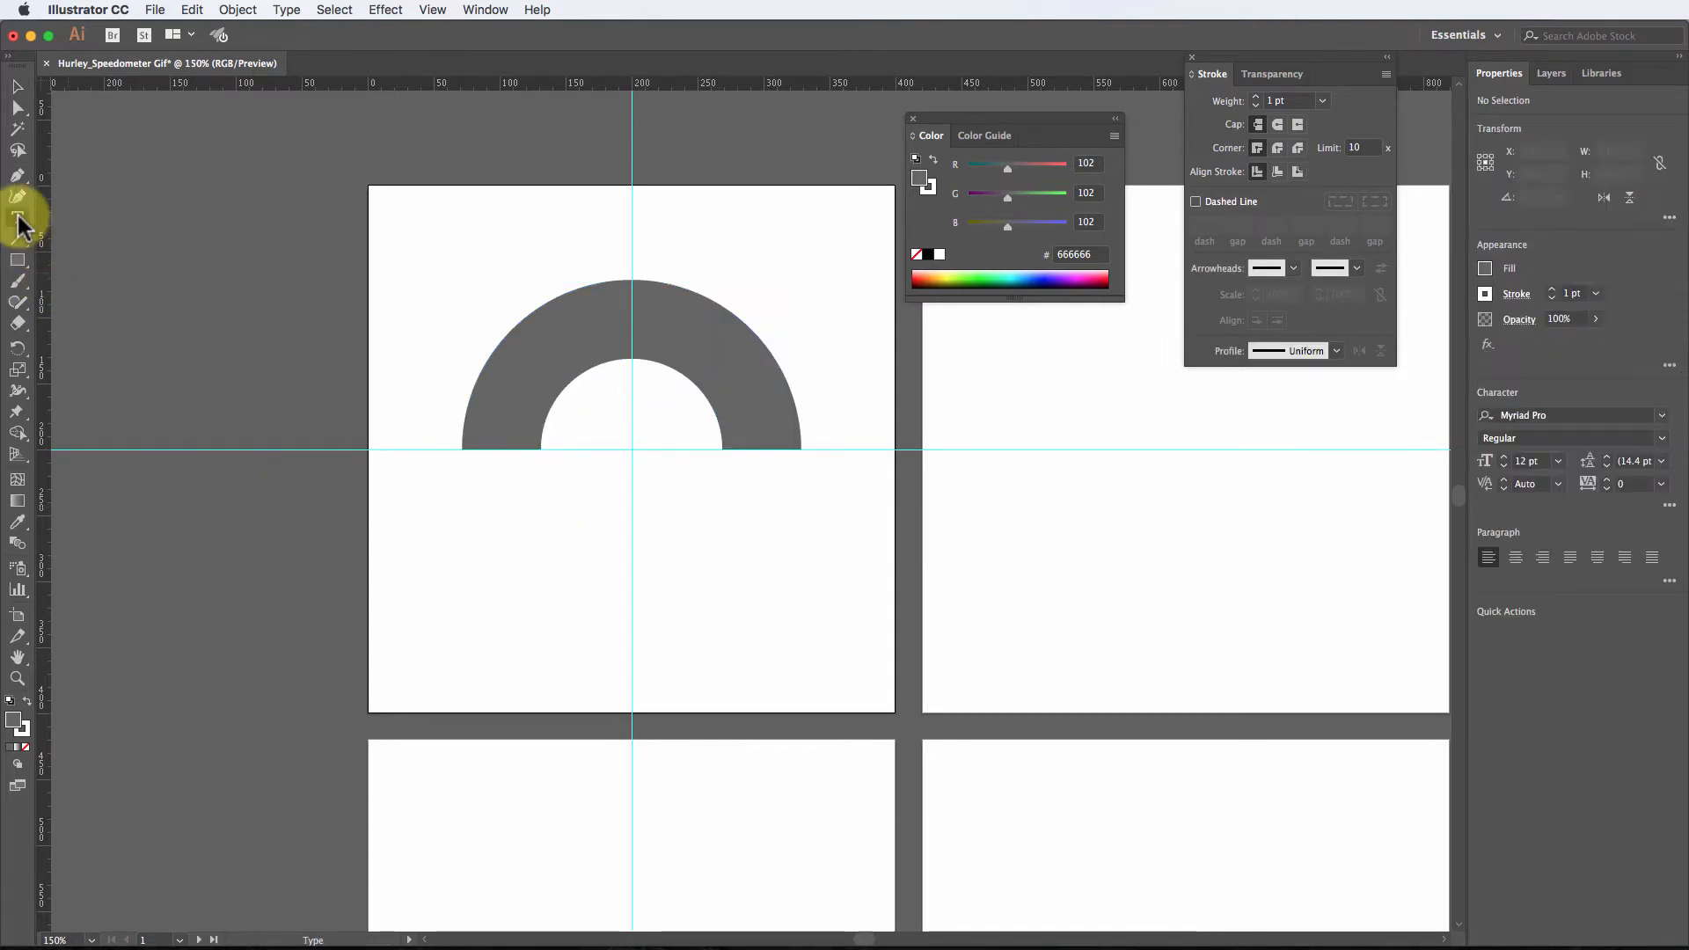
left_click(1515, 558)
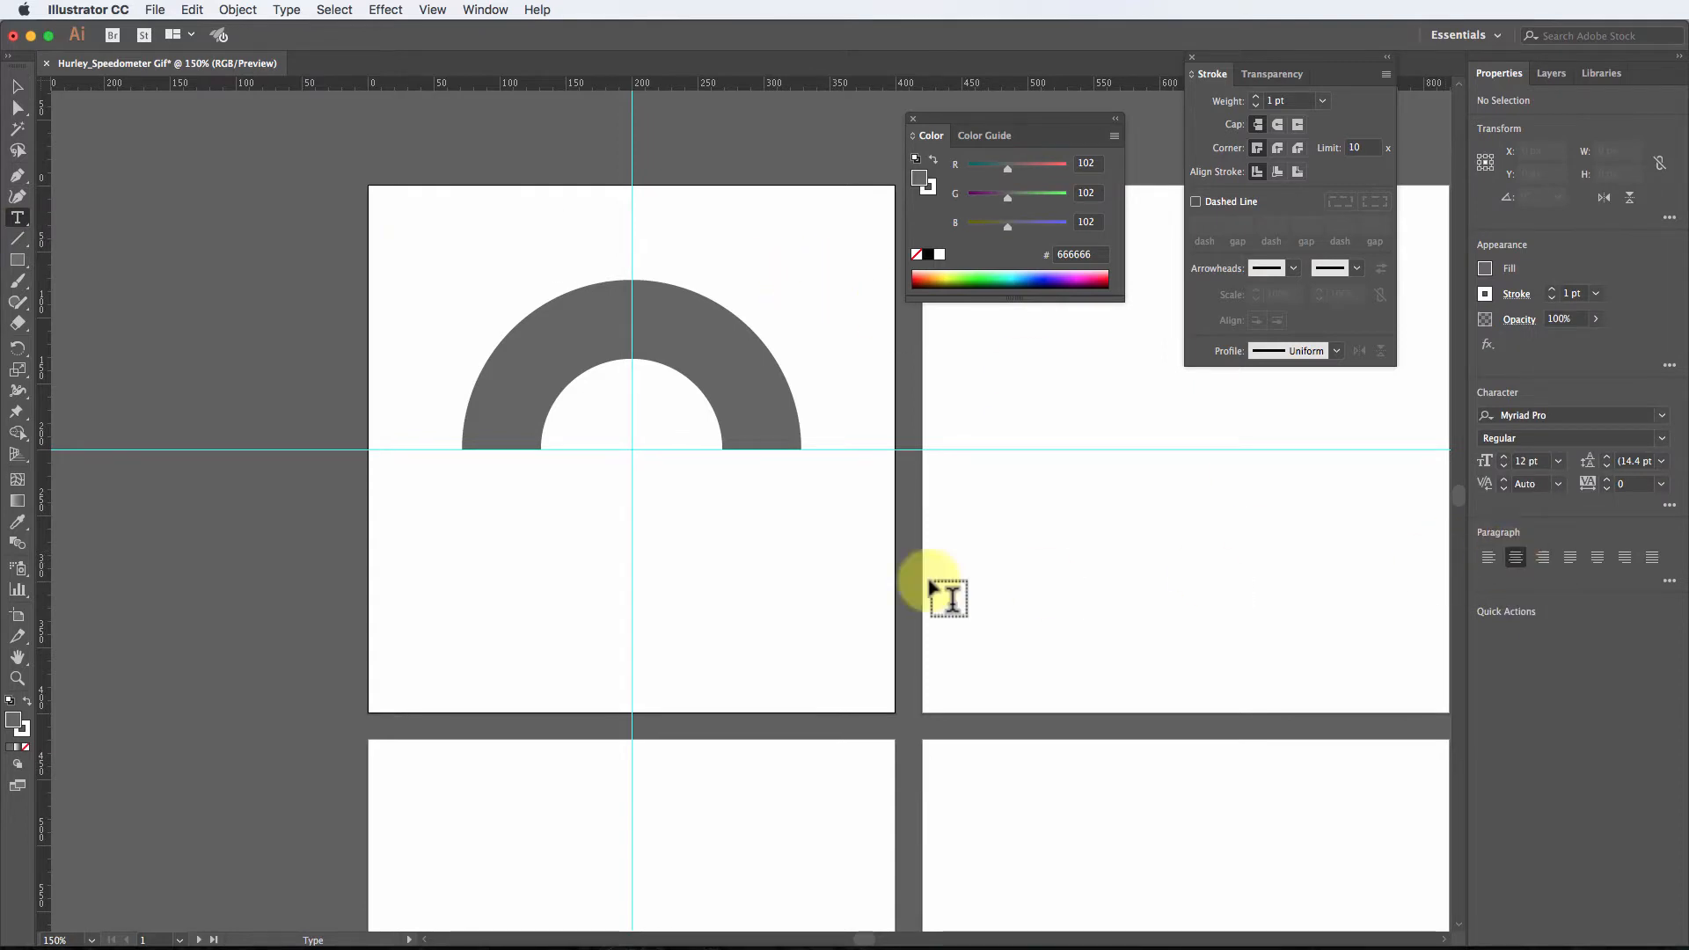
left_click(492, 472)
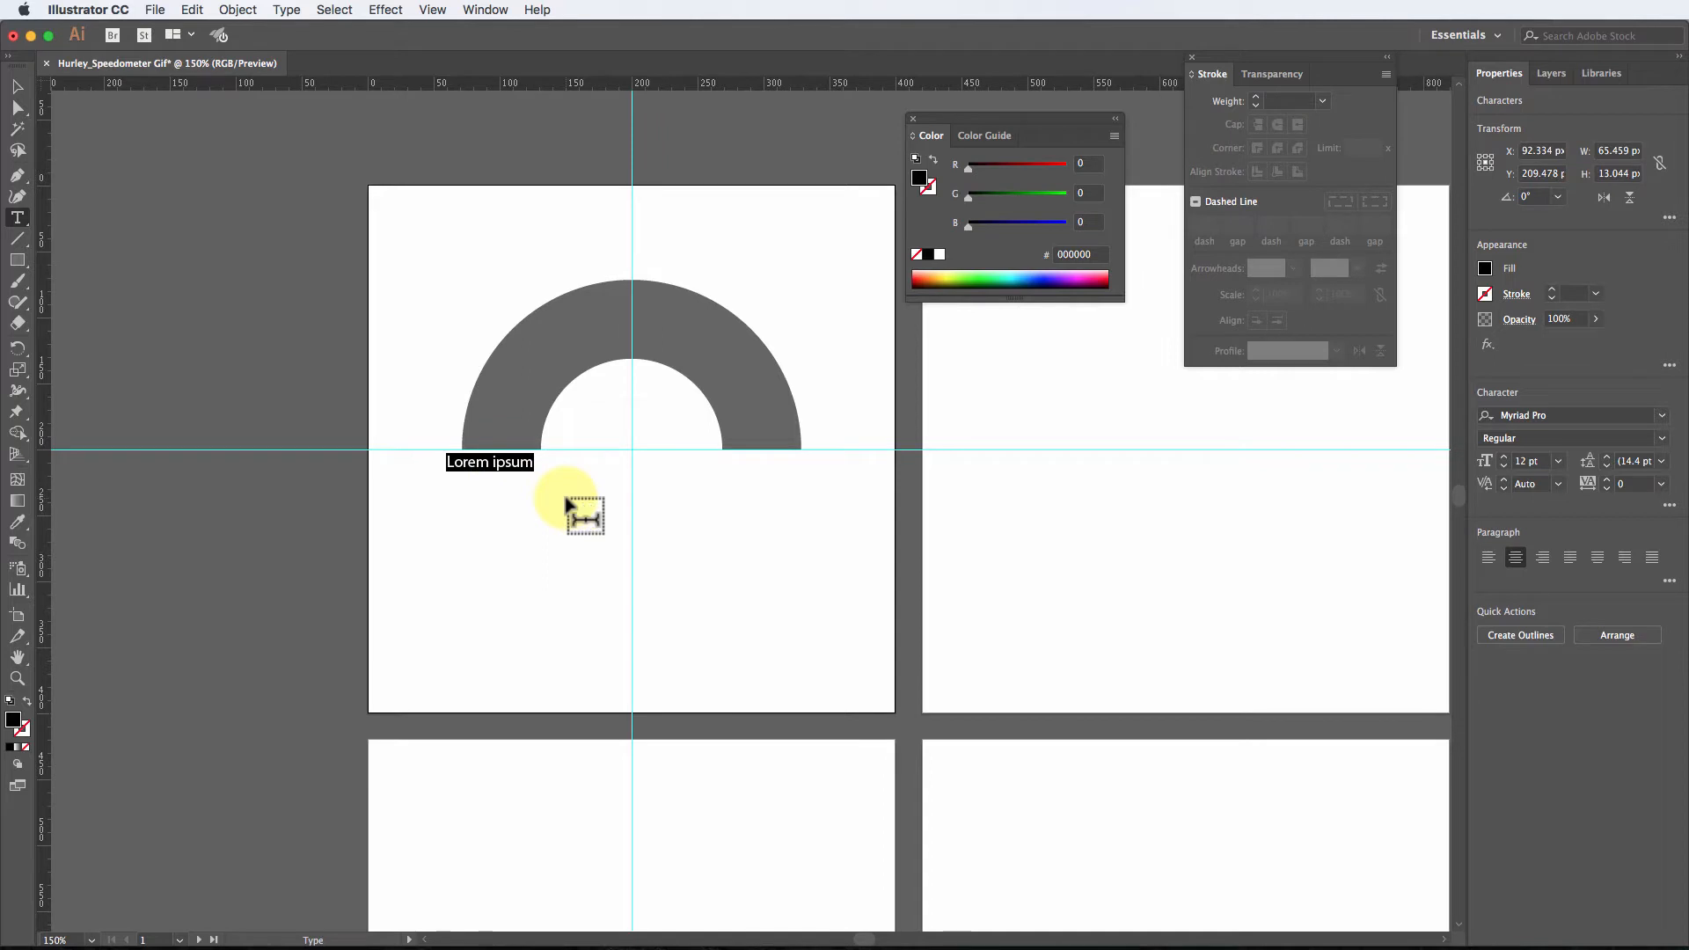
type("0")
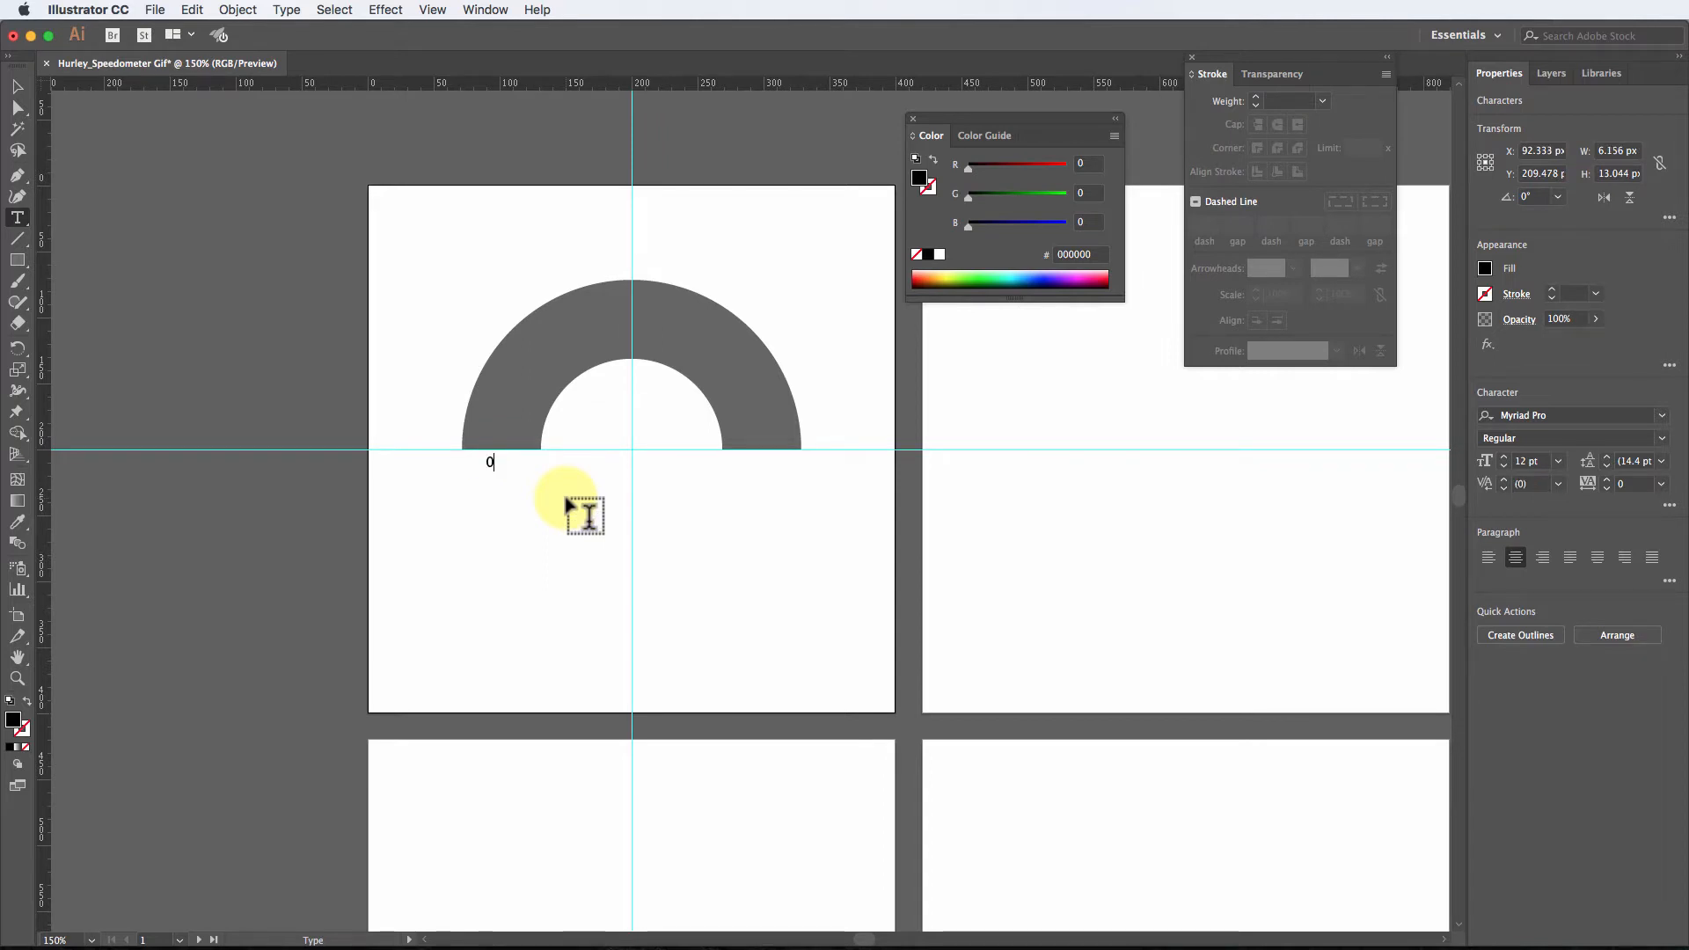
left_click(17, 88)
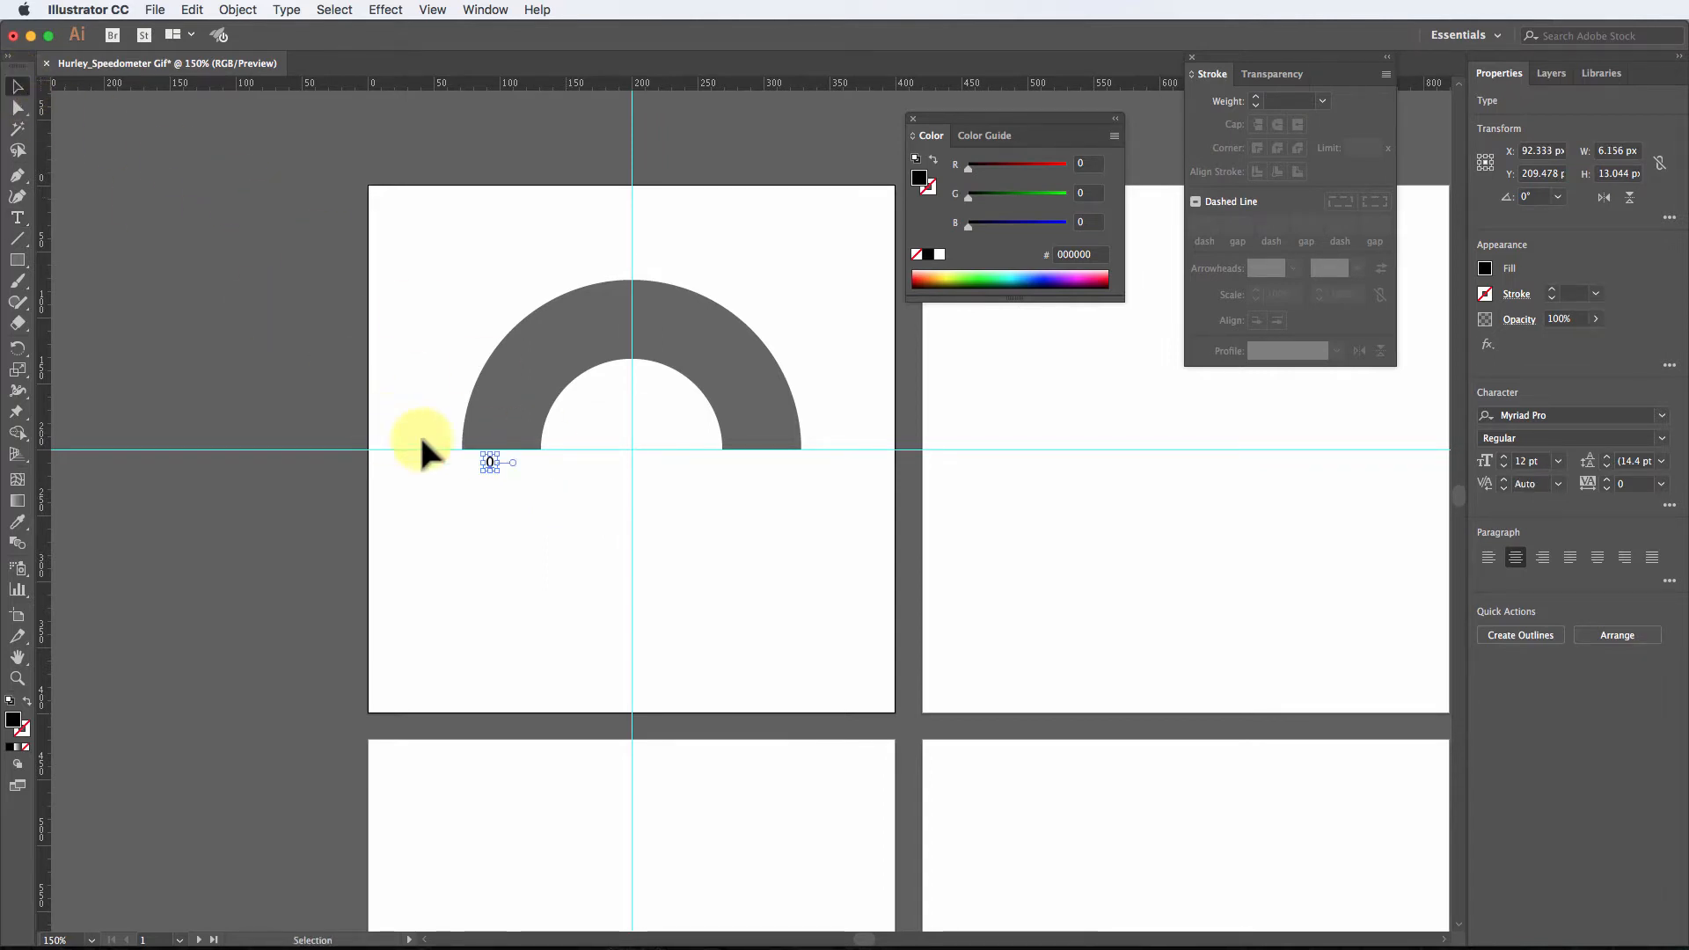
Step: Set the 0 label to 18 pt Helvetica
left_click(1558, 461)
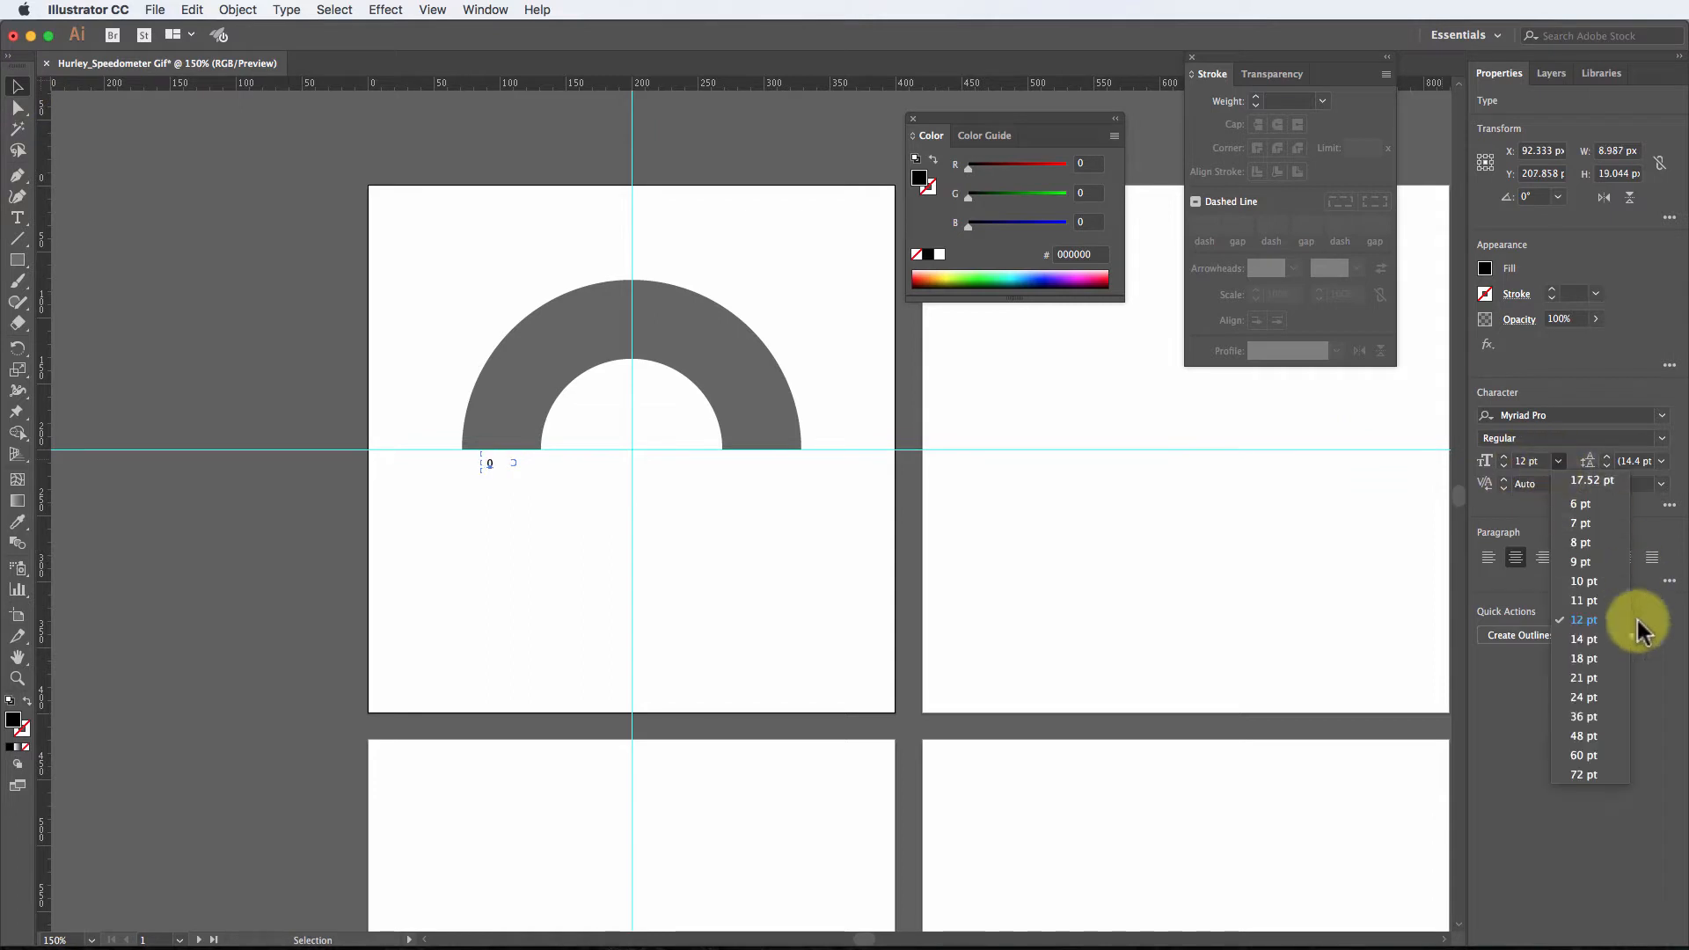
left_click(1601, 691)
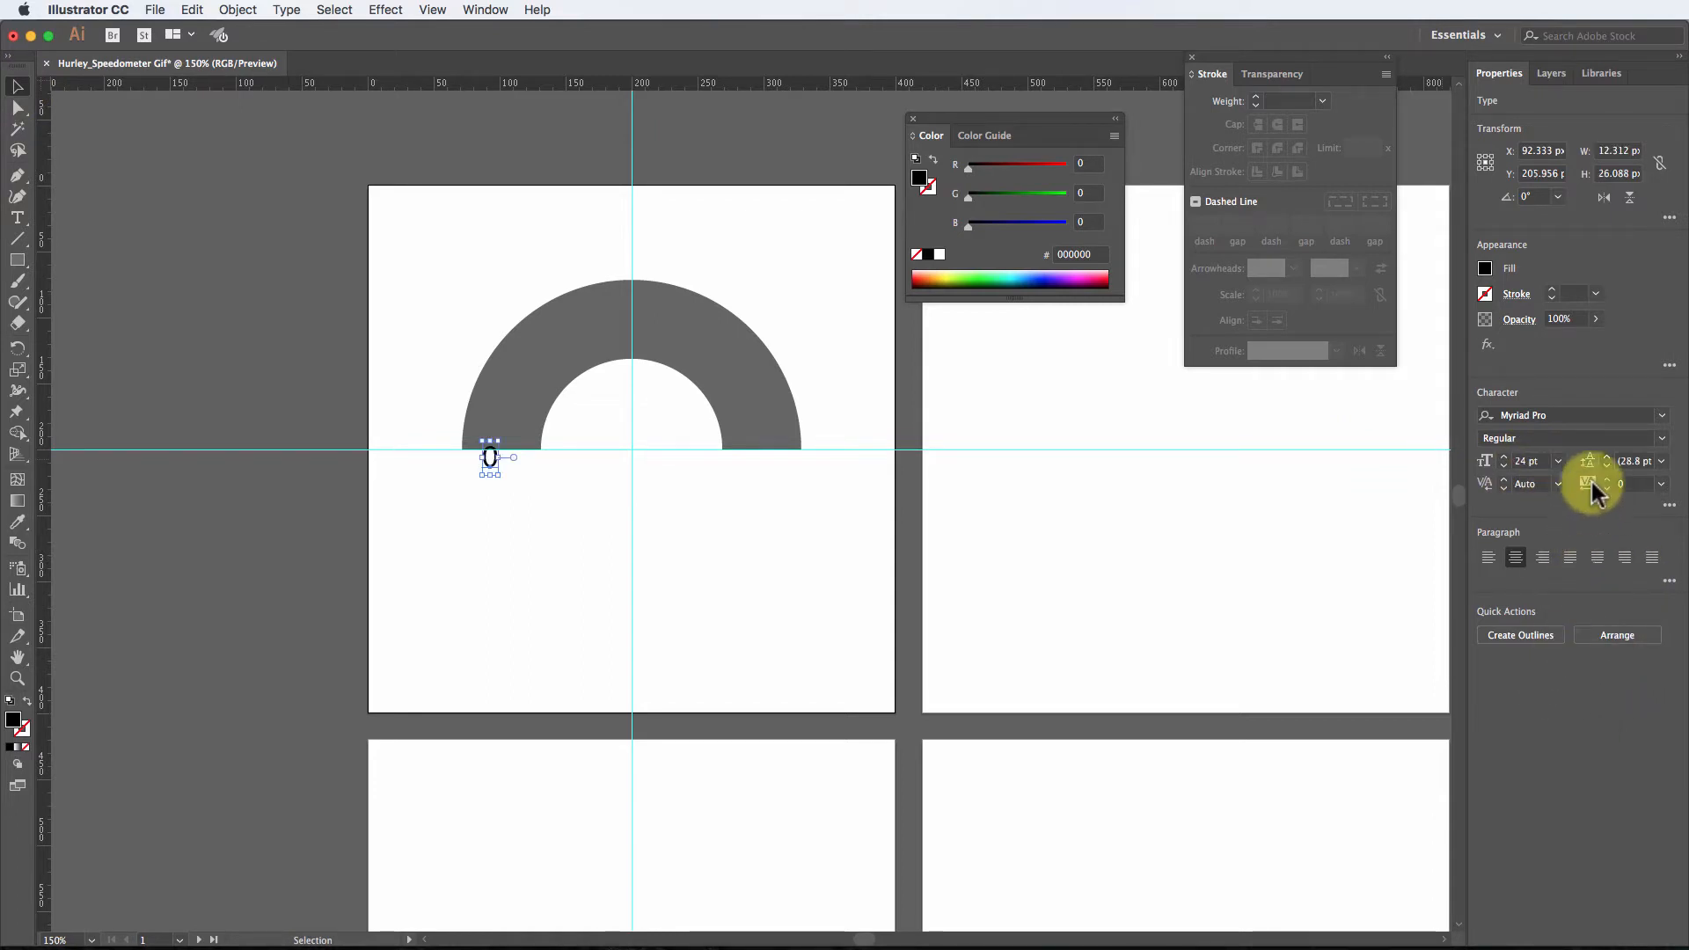
left_click(1559, 461)
left_click(1599, 656)
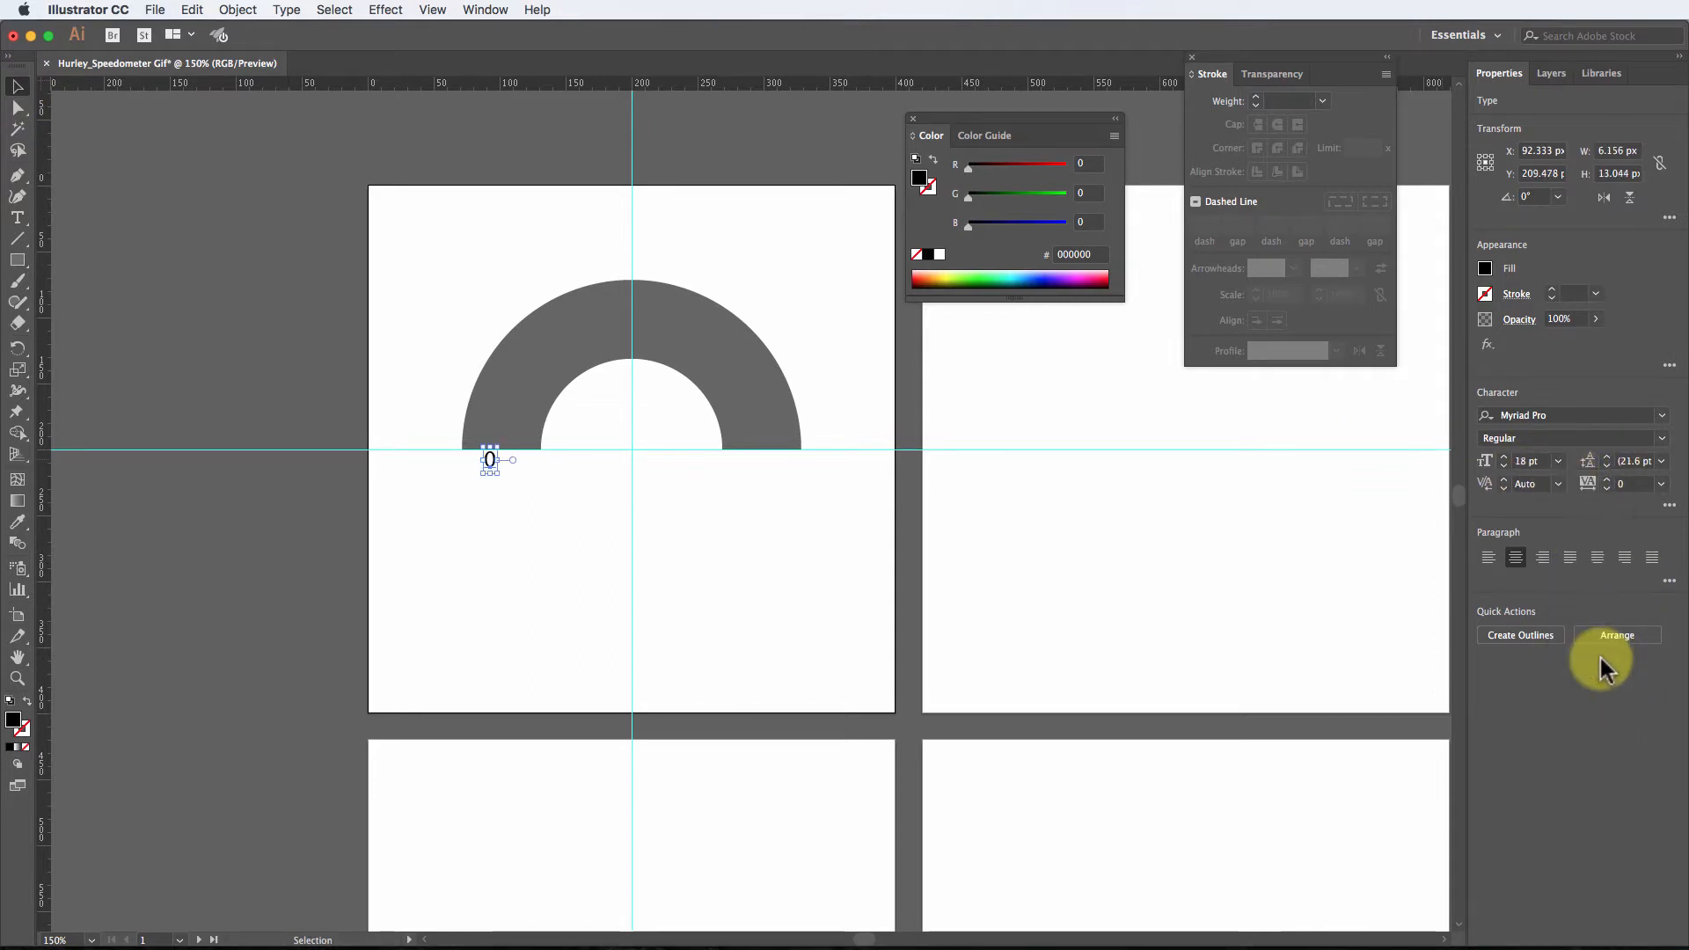
left_click(1661, 415)
scroll(1464, 616, "down", 2)
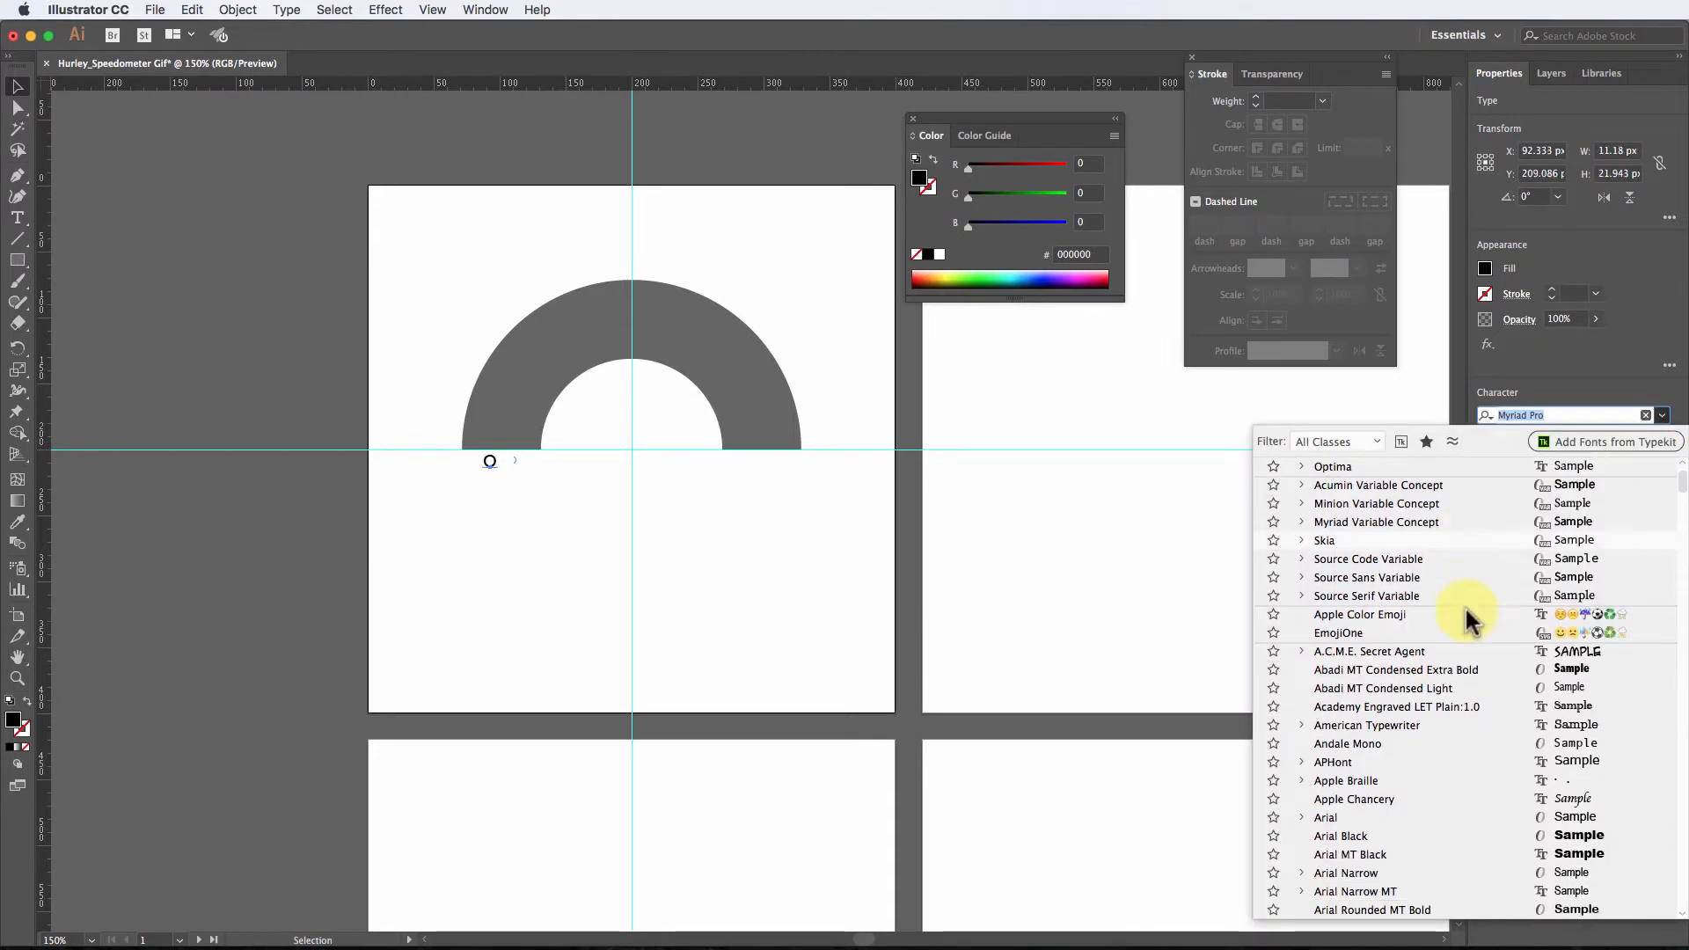
scroll(1465, 604, "up", 2)
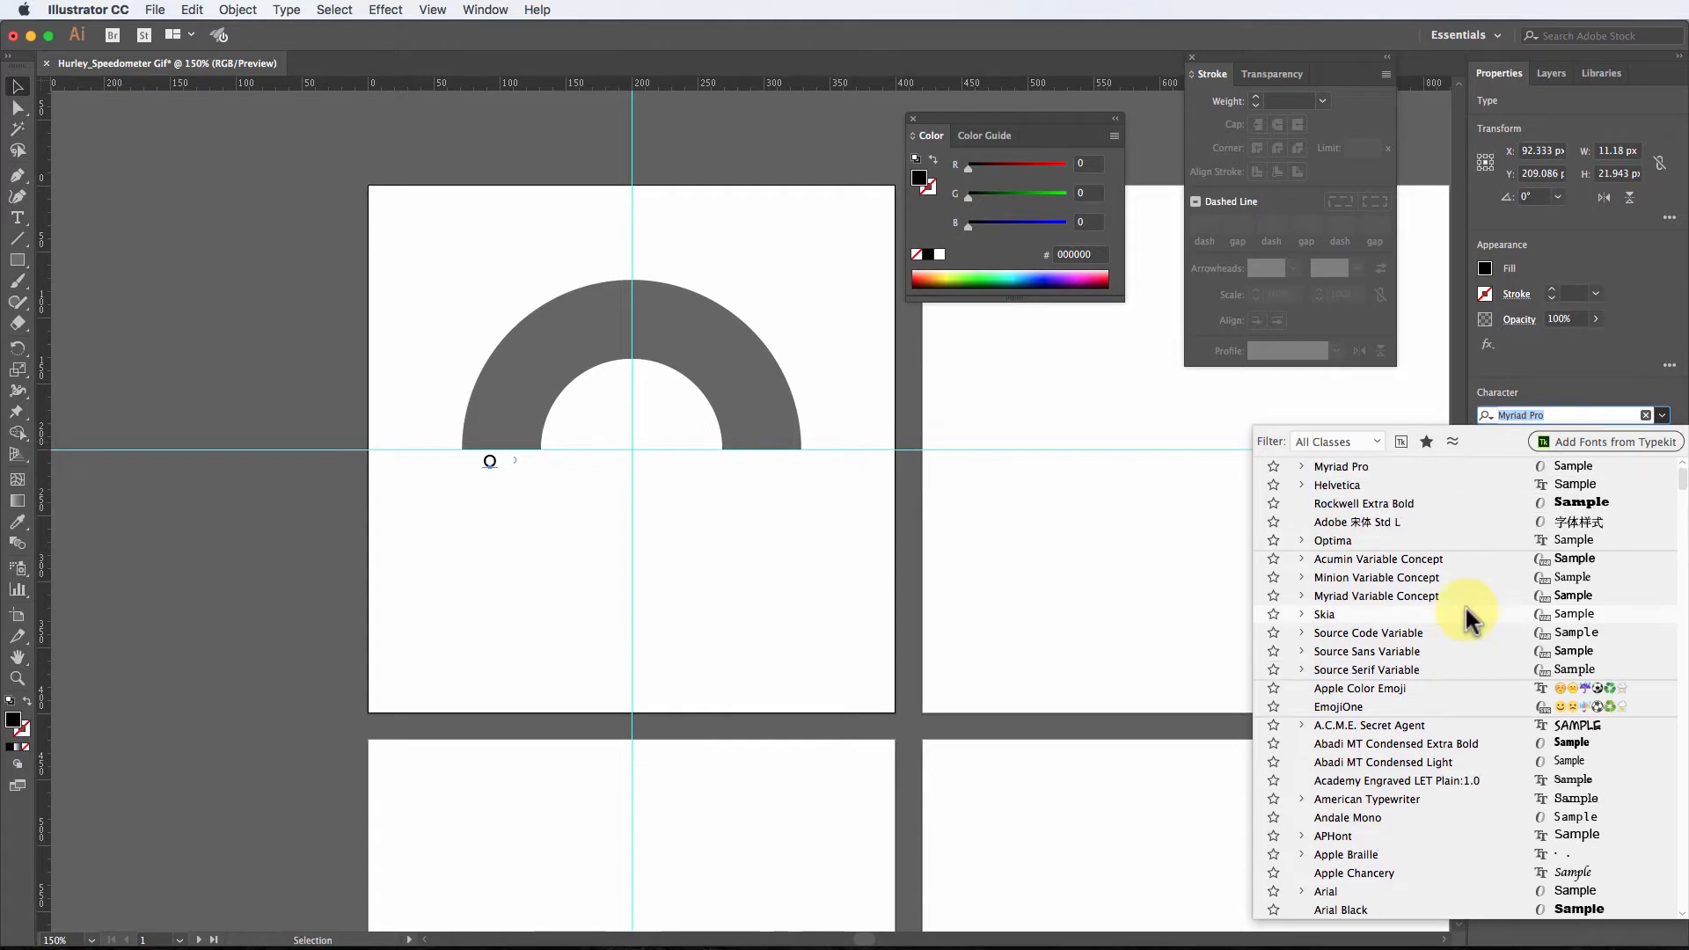
left_click(1455, 481)
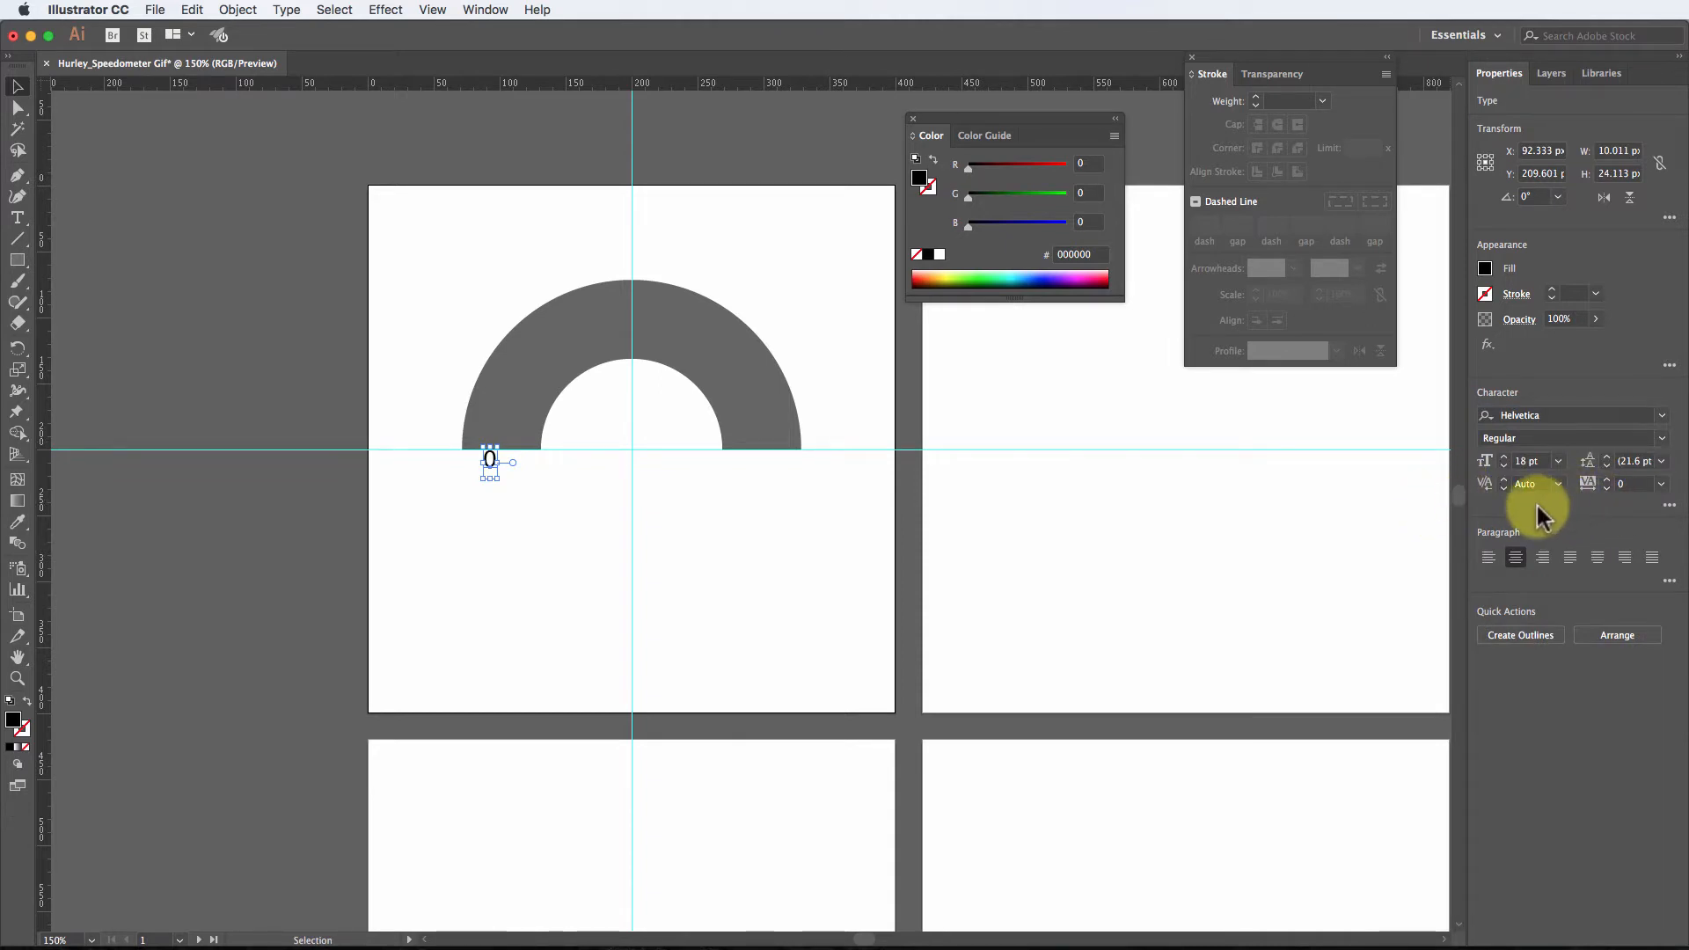
Step: Nudge the 0 label five increments down and six to the right to centre it under the ring's left end
key("Down")
key("Down")
key("Down")
key("Down")
key("Down")
key("Right")
key("Right")
key("Right")
key("Right")
key("Right")
key("Right")
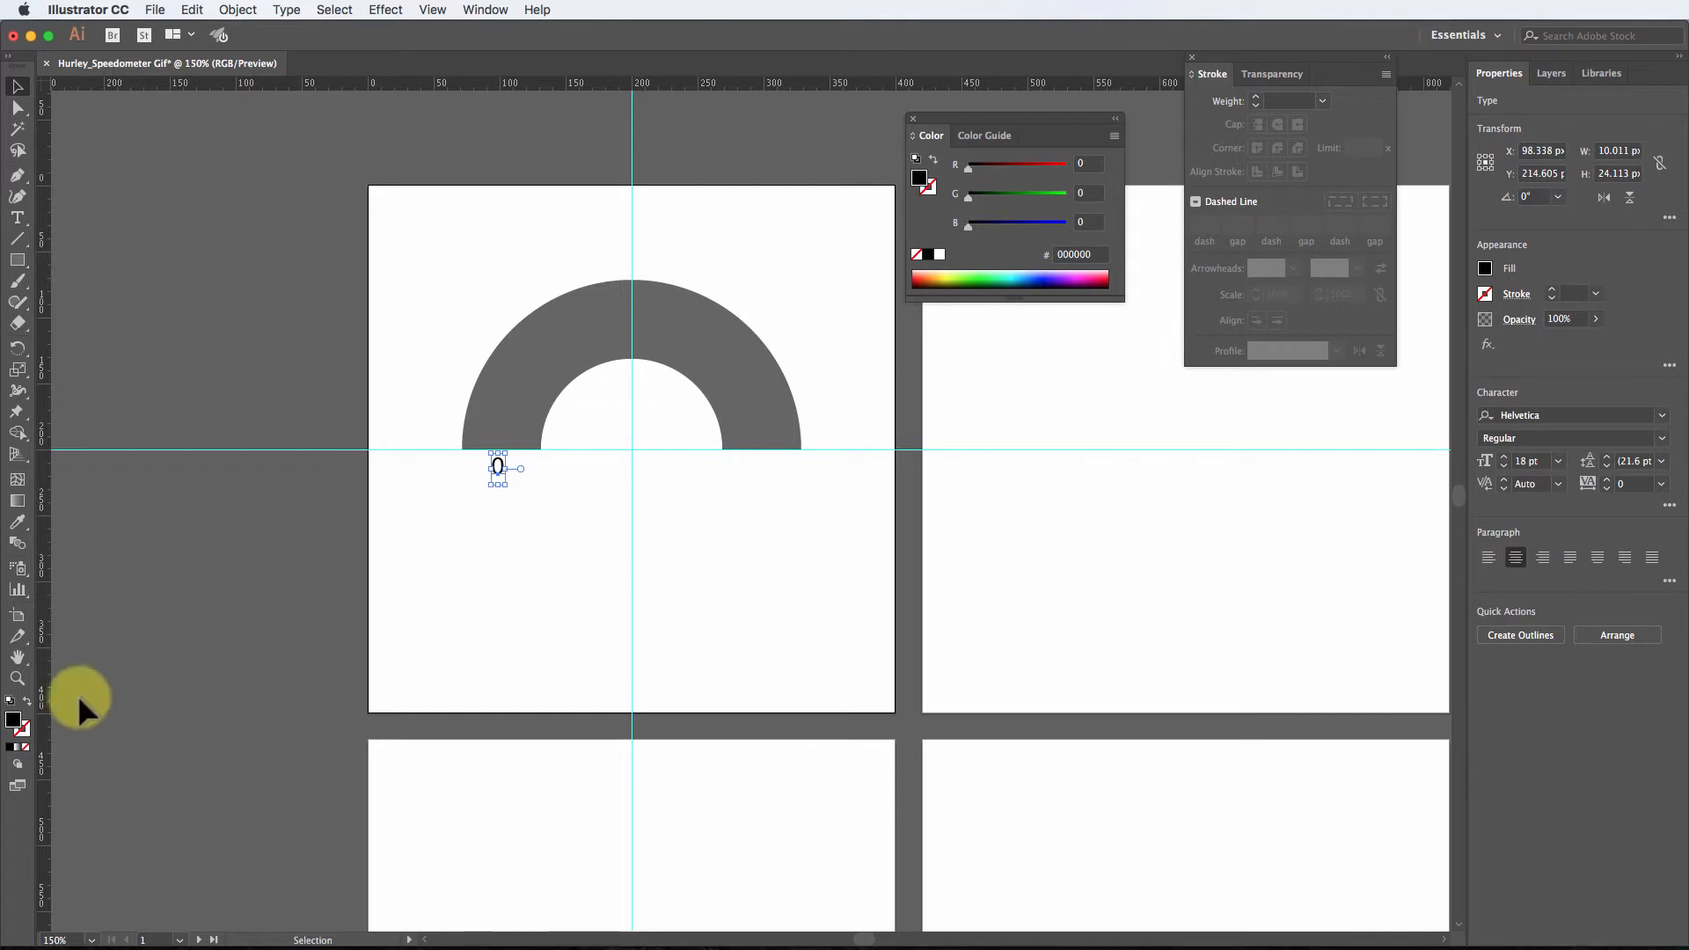
Step: Fill the 0 label with the same grey as the ring, 666666
double_click(13, 721)
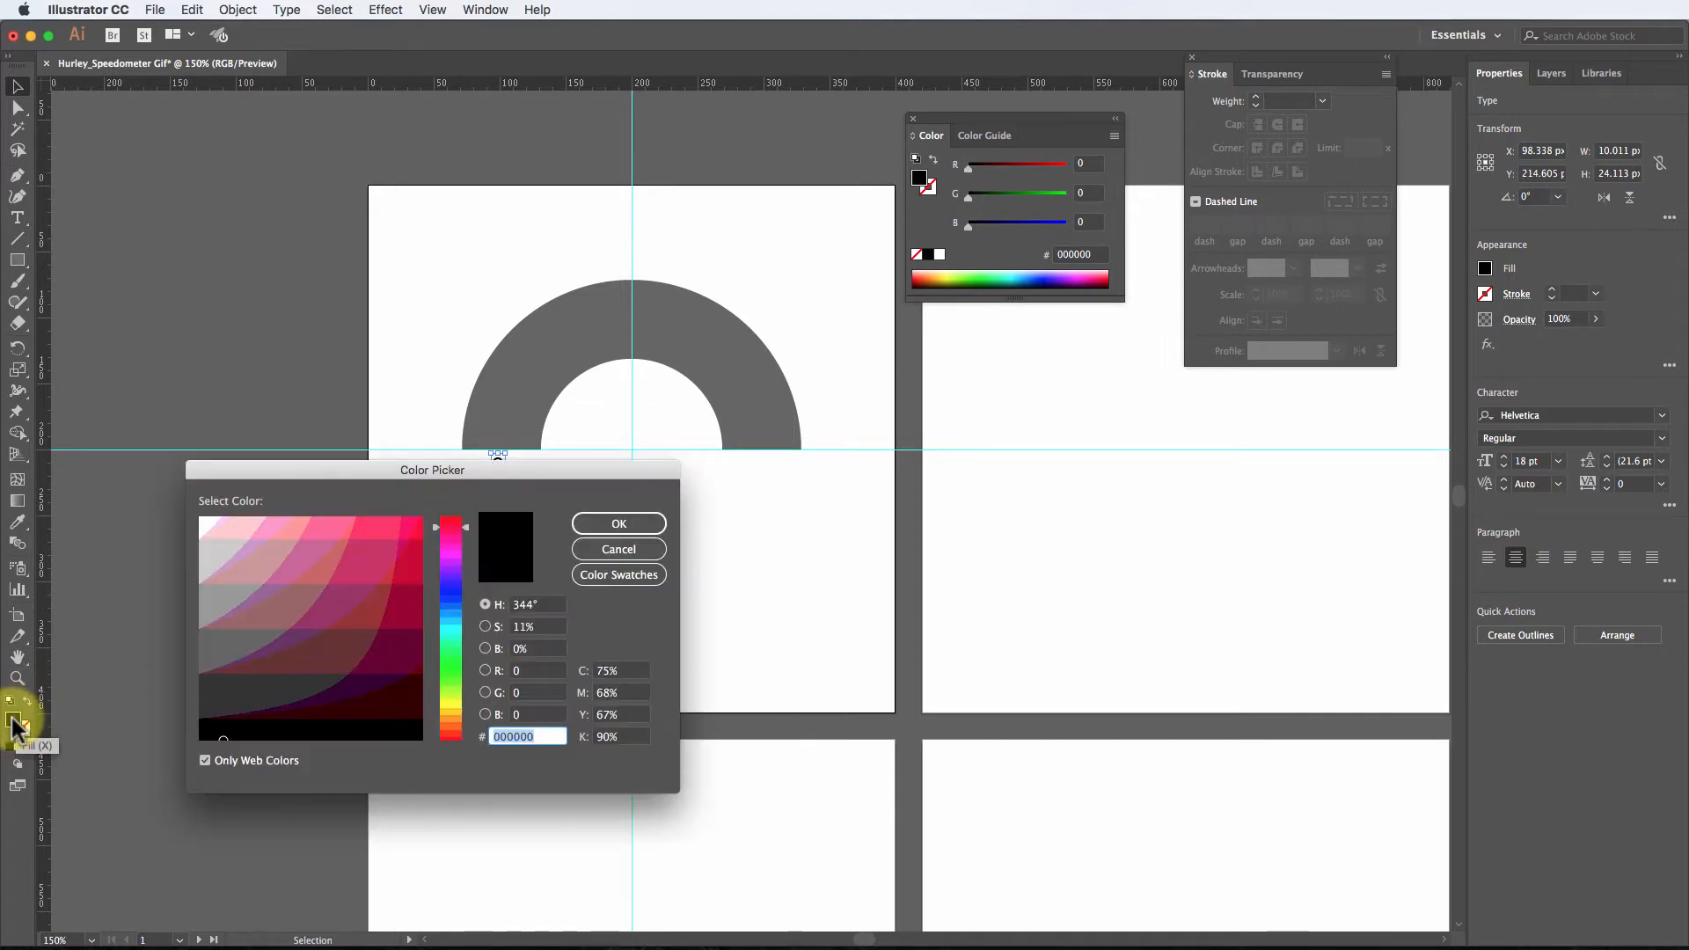
left_click(209, 643)
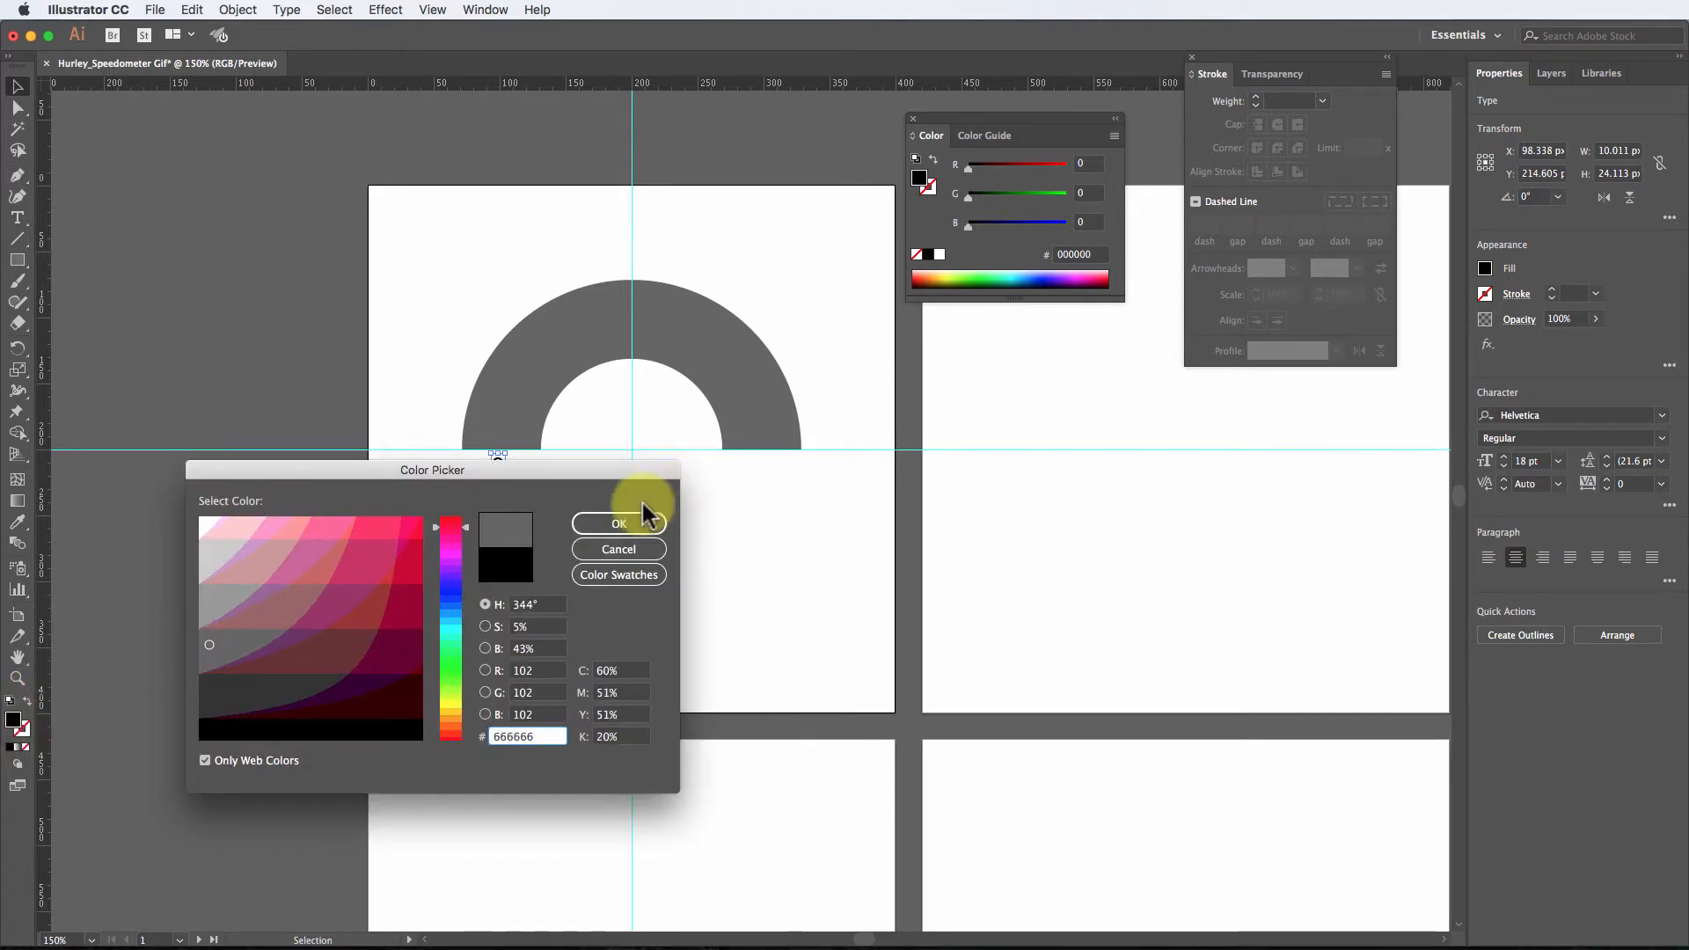
left_click(619, 523)
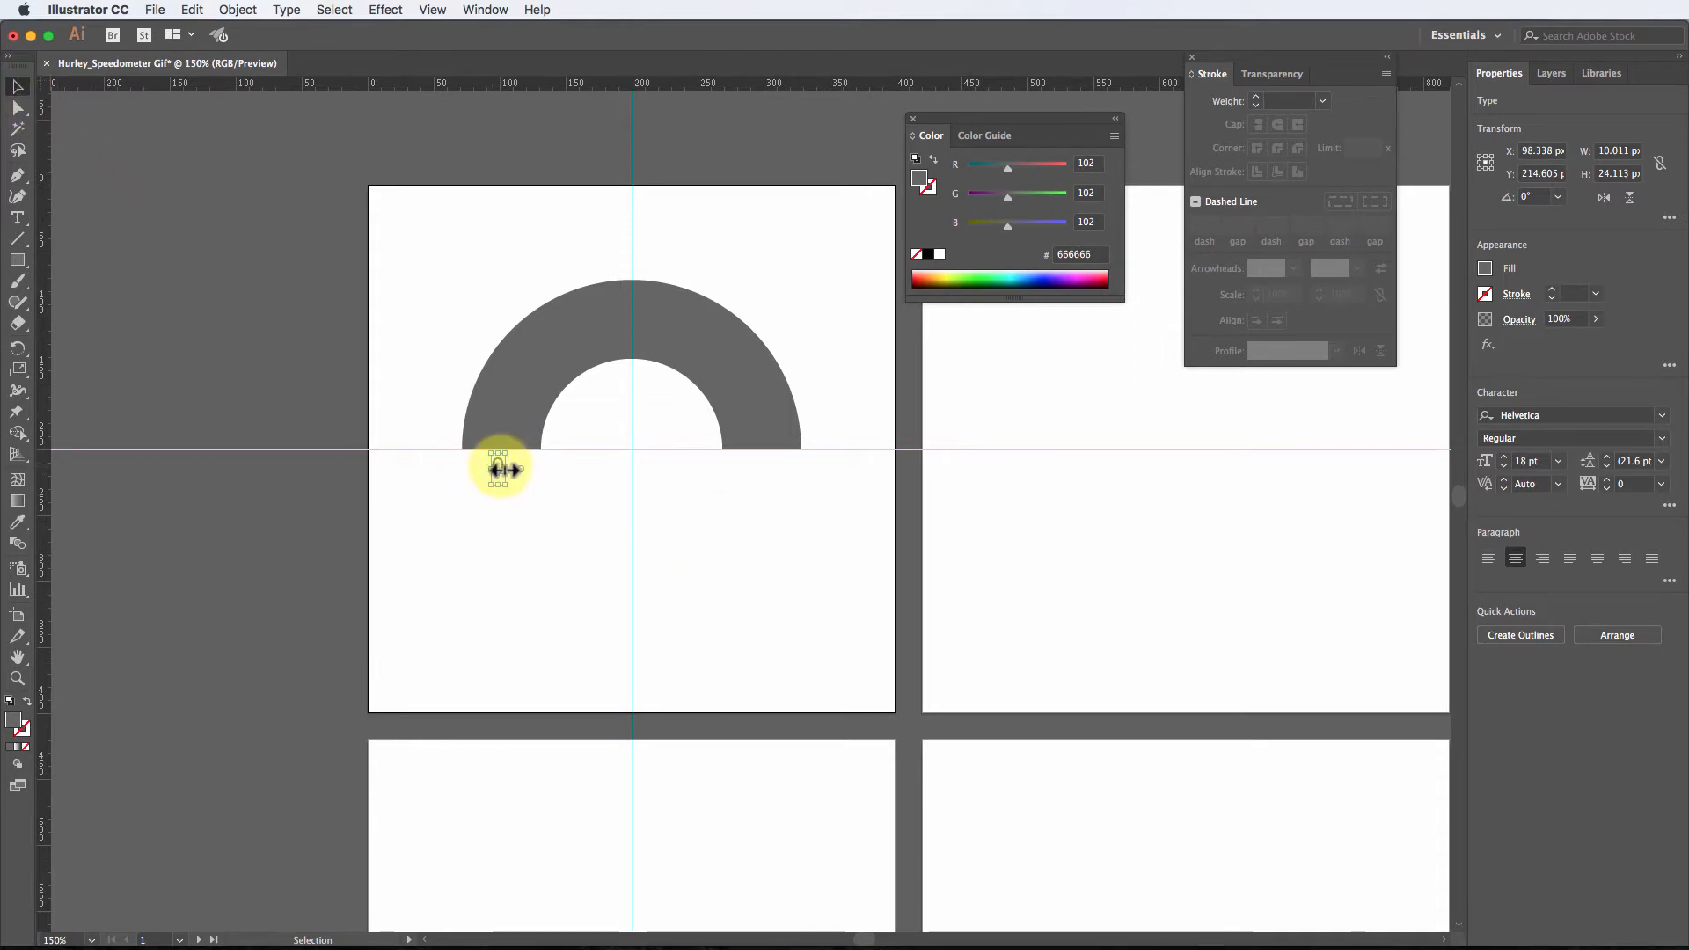
Step: Duplicate the 0 label straight across to beneath the ring's right end, change the copy to 100, and deselect it
left_click_drag(498, 467, 762, 473)
left_click(17, 218)
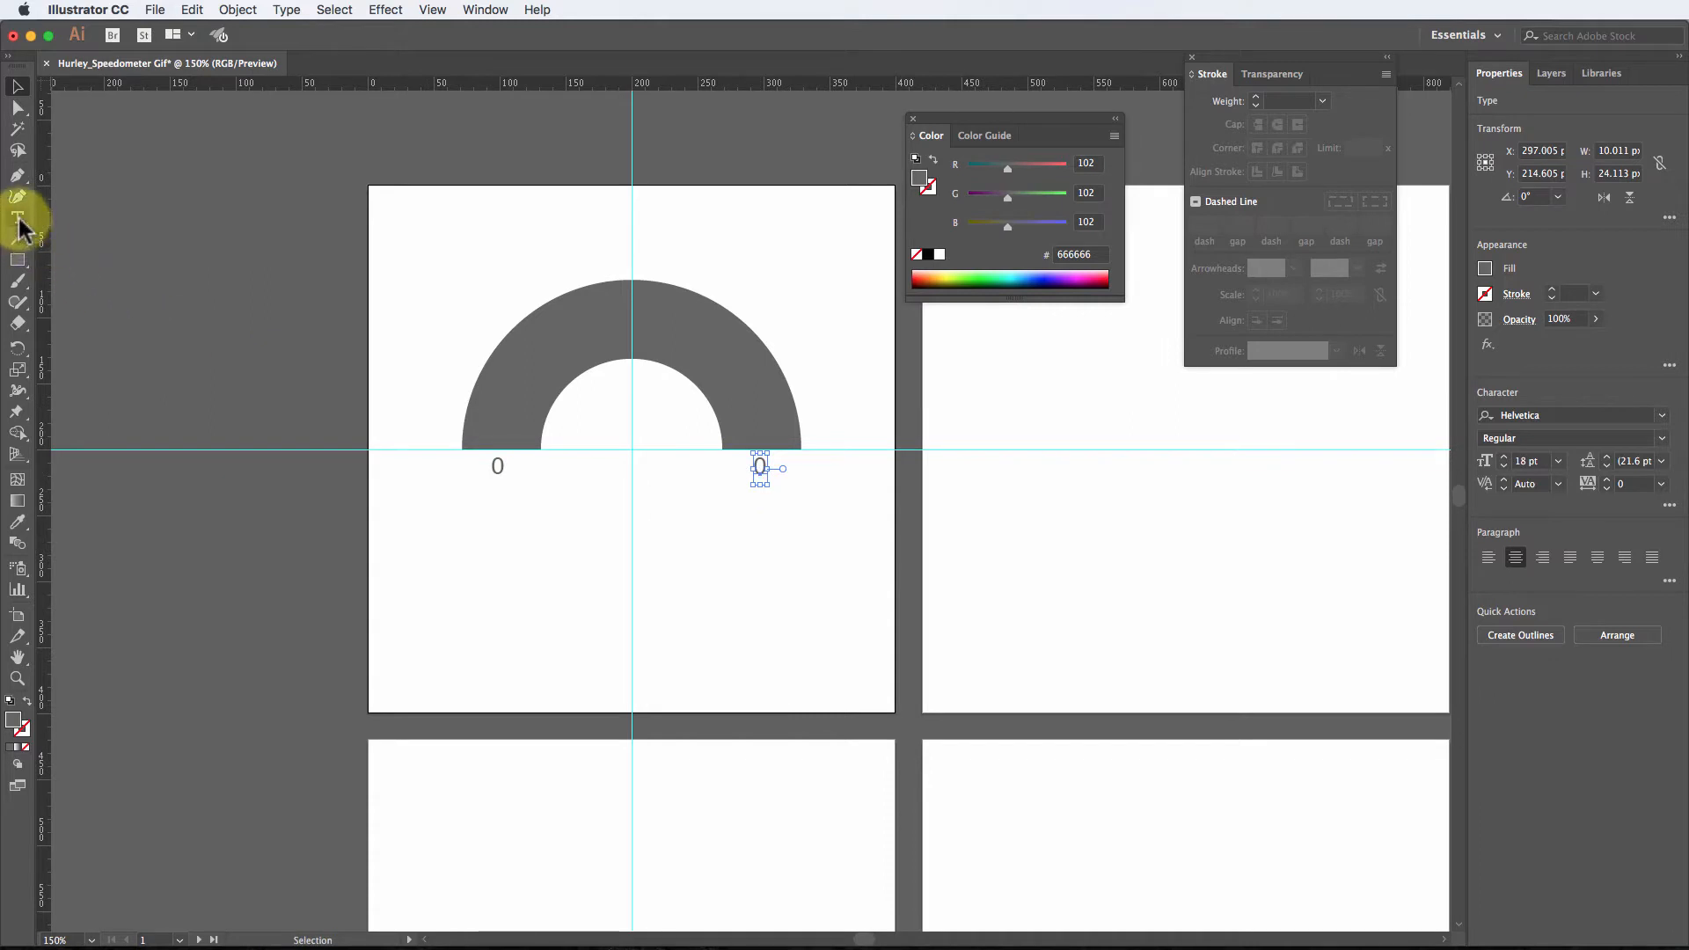
left_click(756, 466)
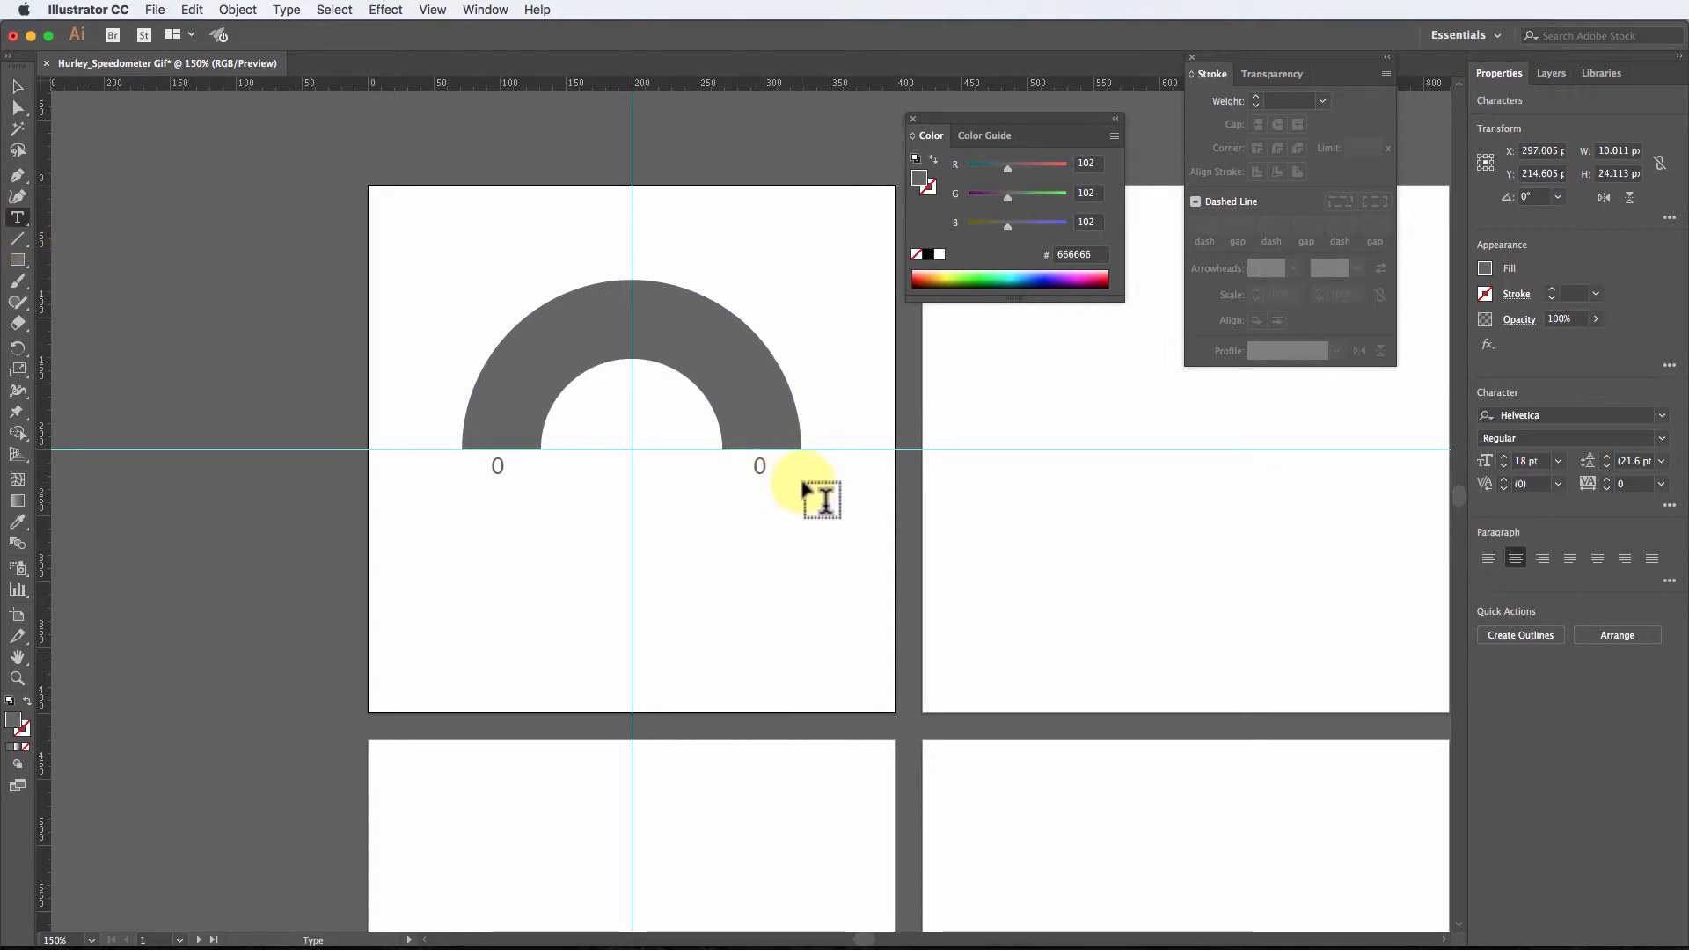
type("100")
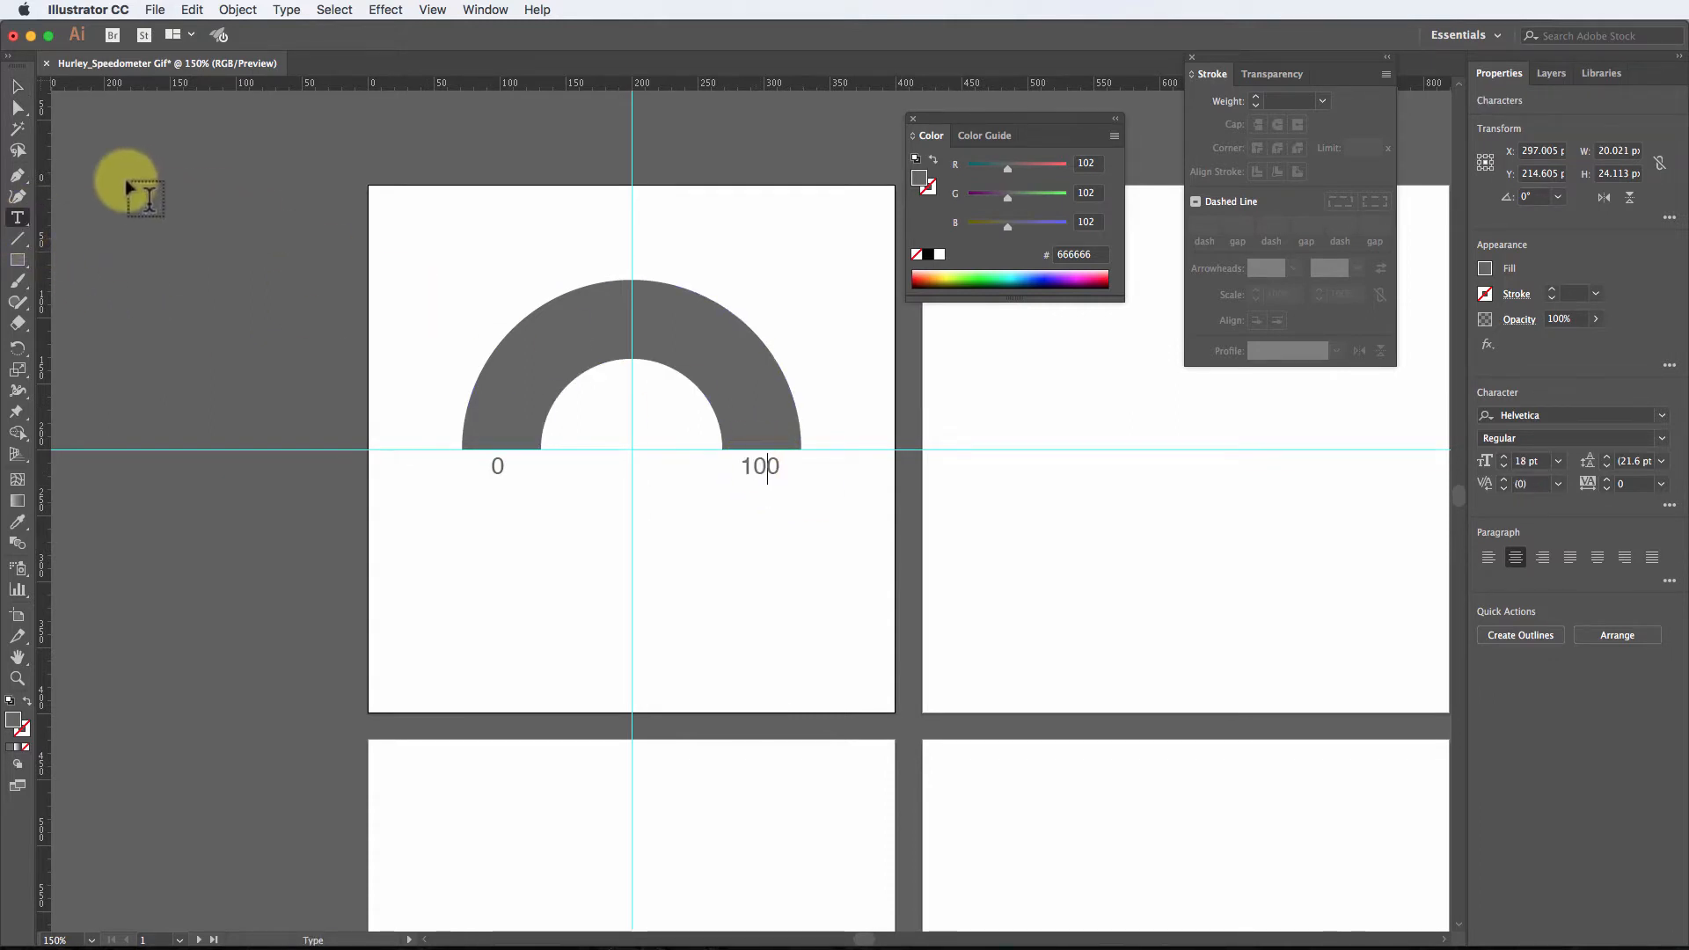
left_click(17, 87)
left_click(508, 495)
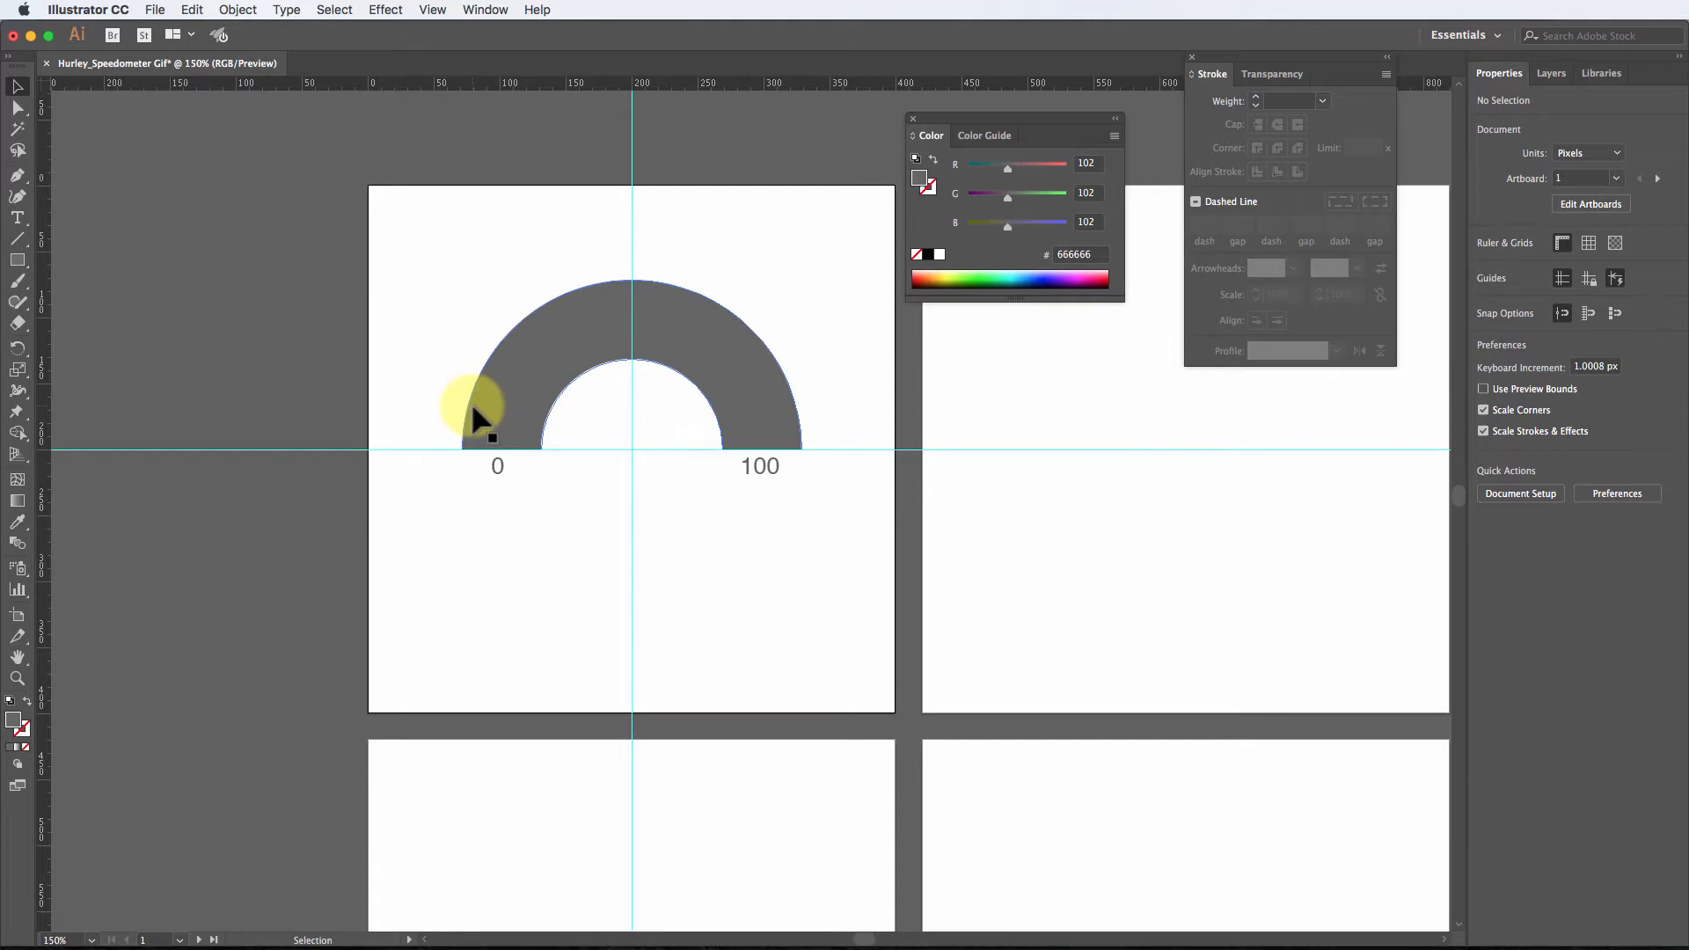
Step: Add a text object reading 0% below the dial, near the vertical guide
left_click(16, 218)
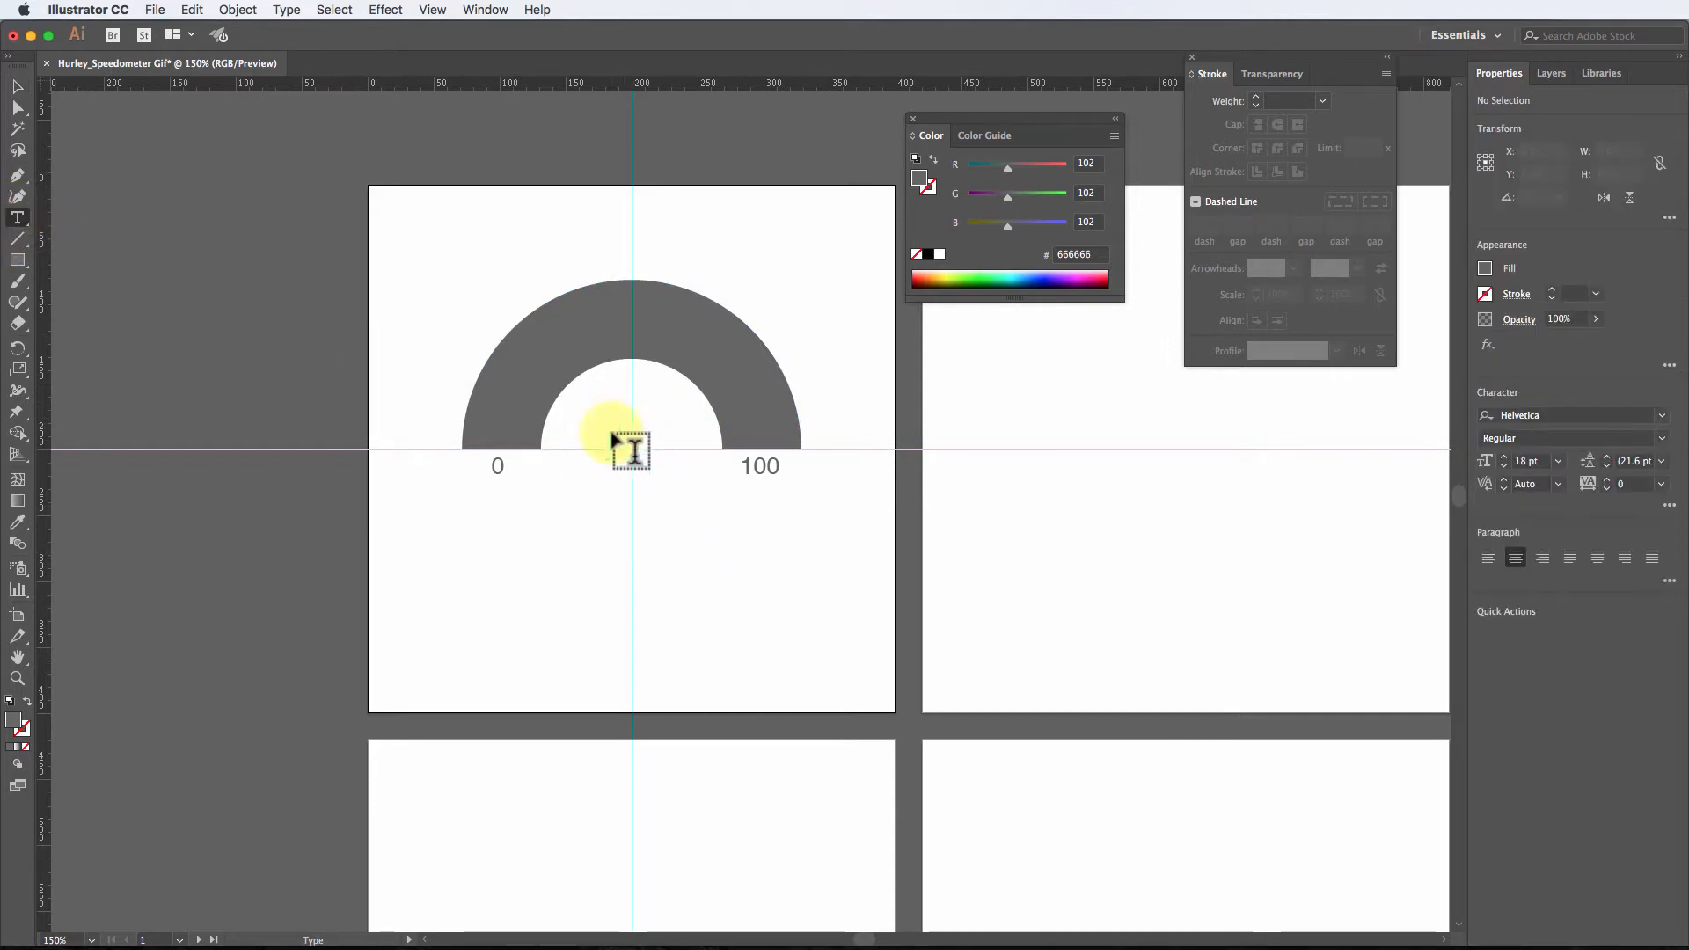
left_click(607, 528)
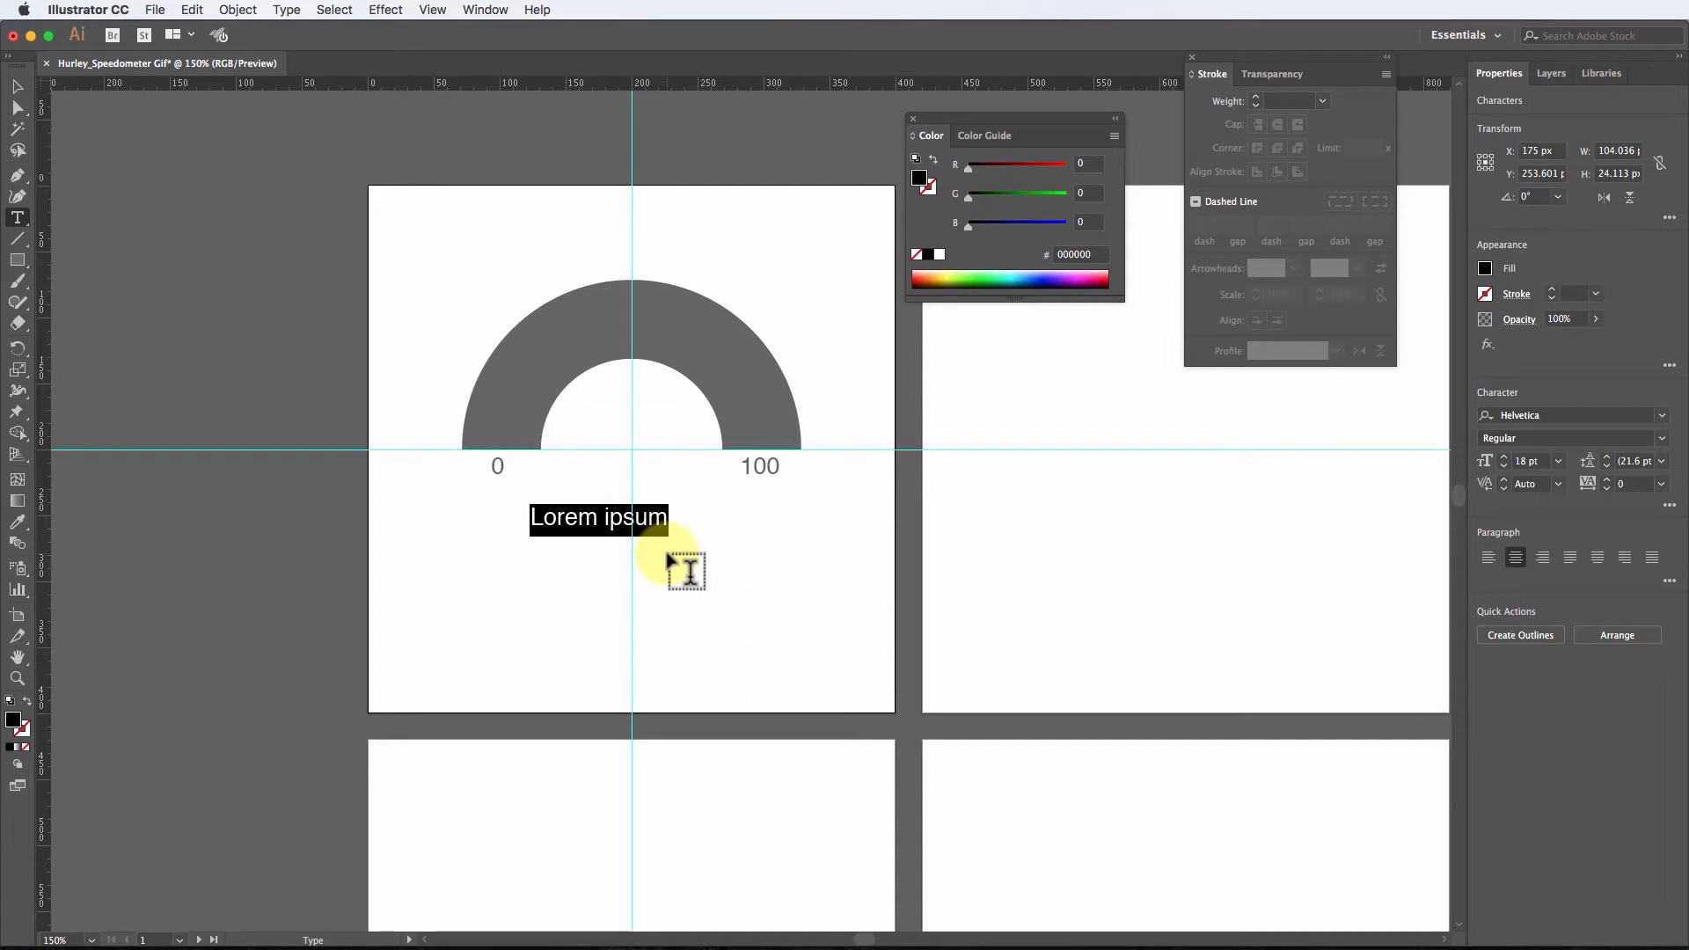
type("0%")
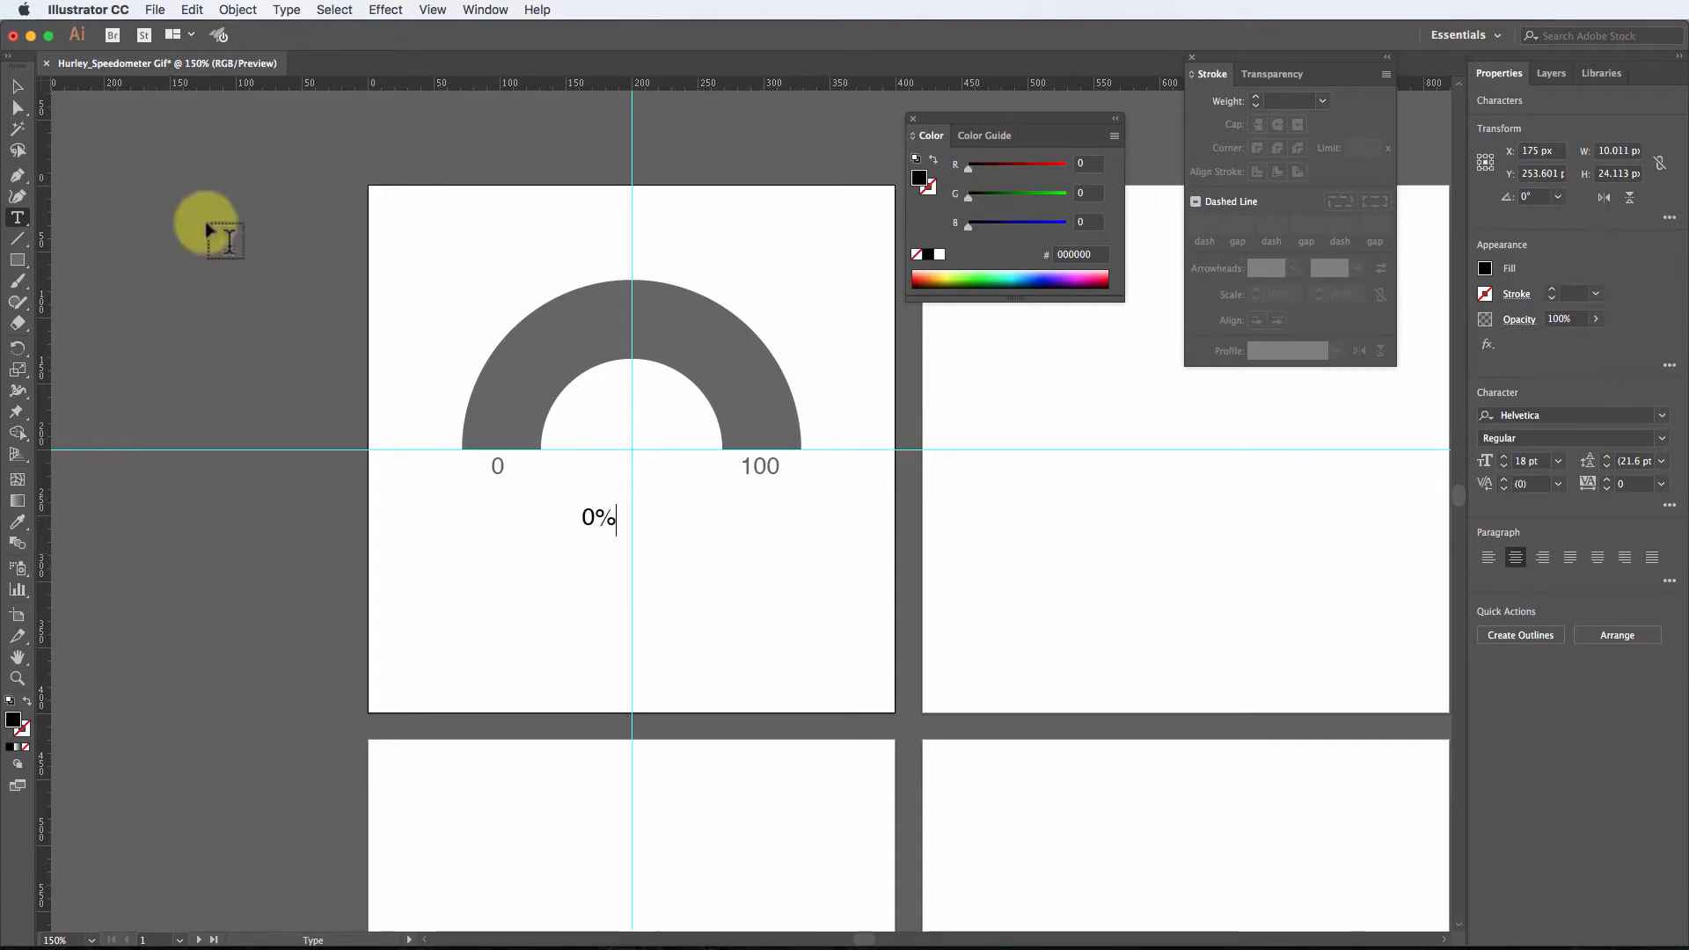
left_click(17, 86)
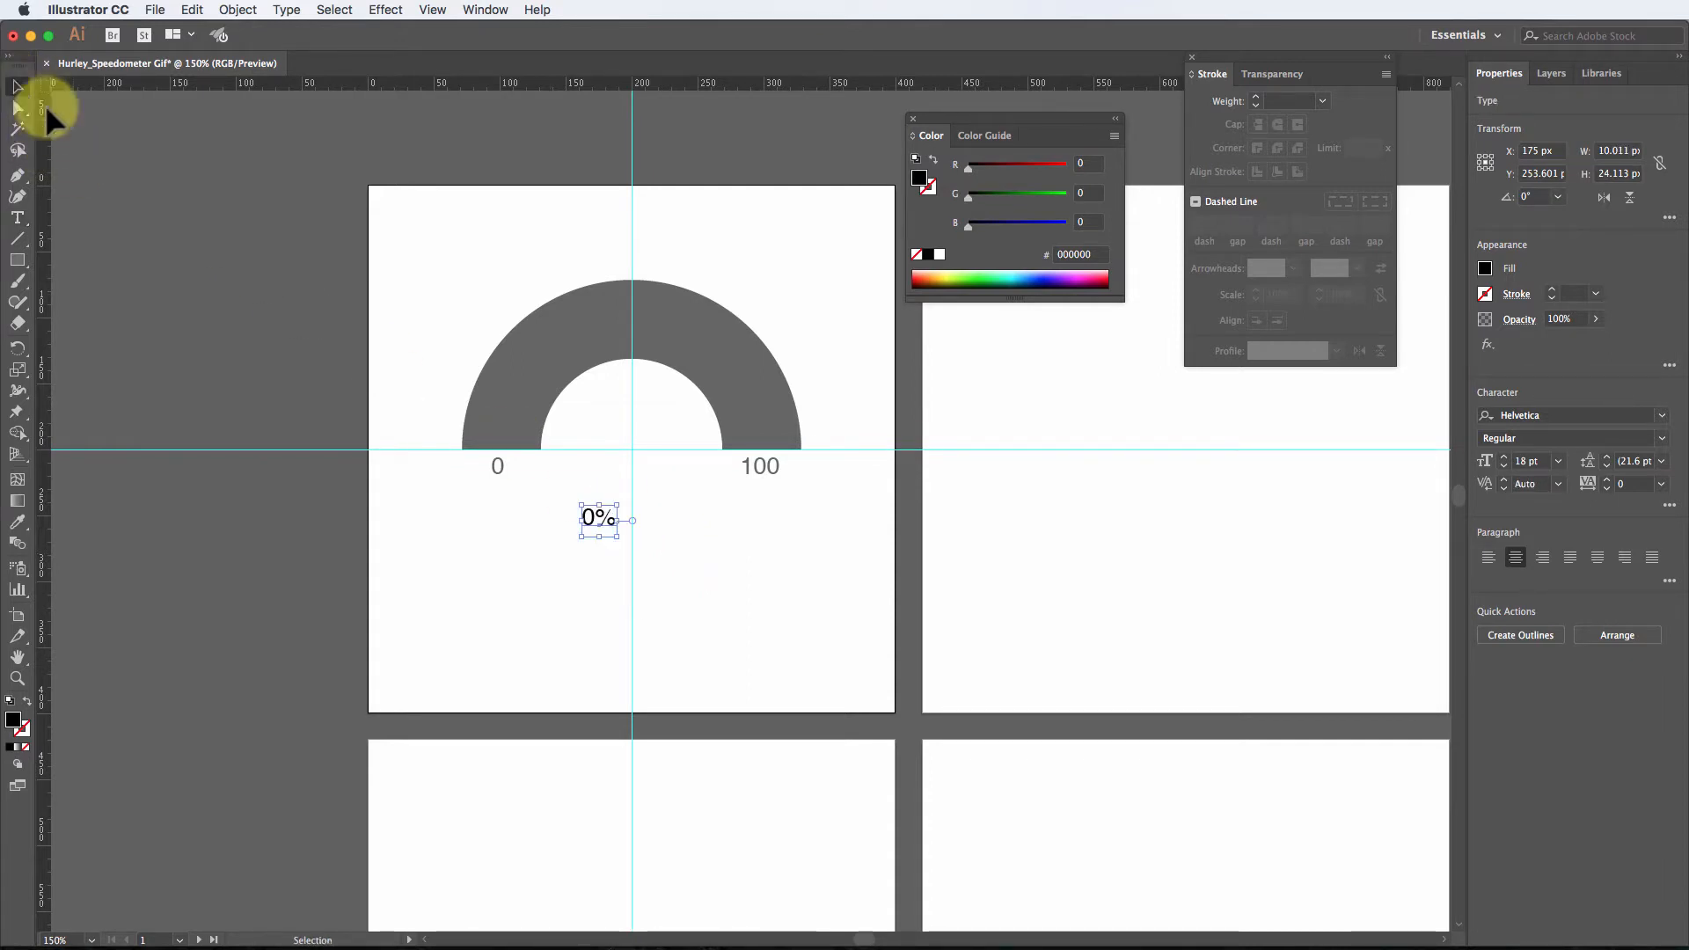
Step: Enlarge the 0% text to 36 pt and move it into the hollow centre of the half ring
left_click(1558, 461)
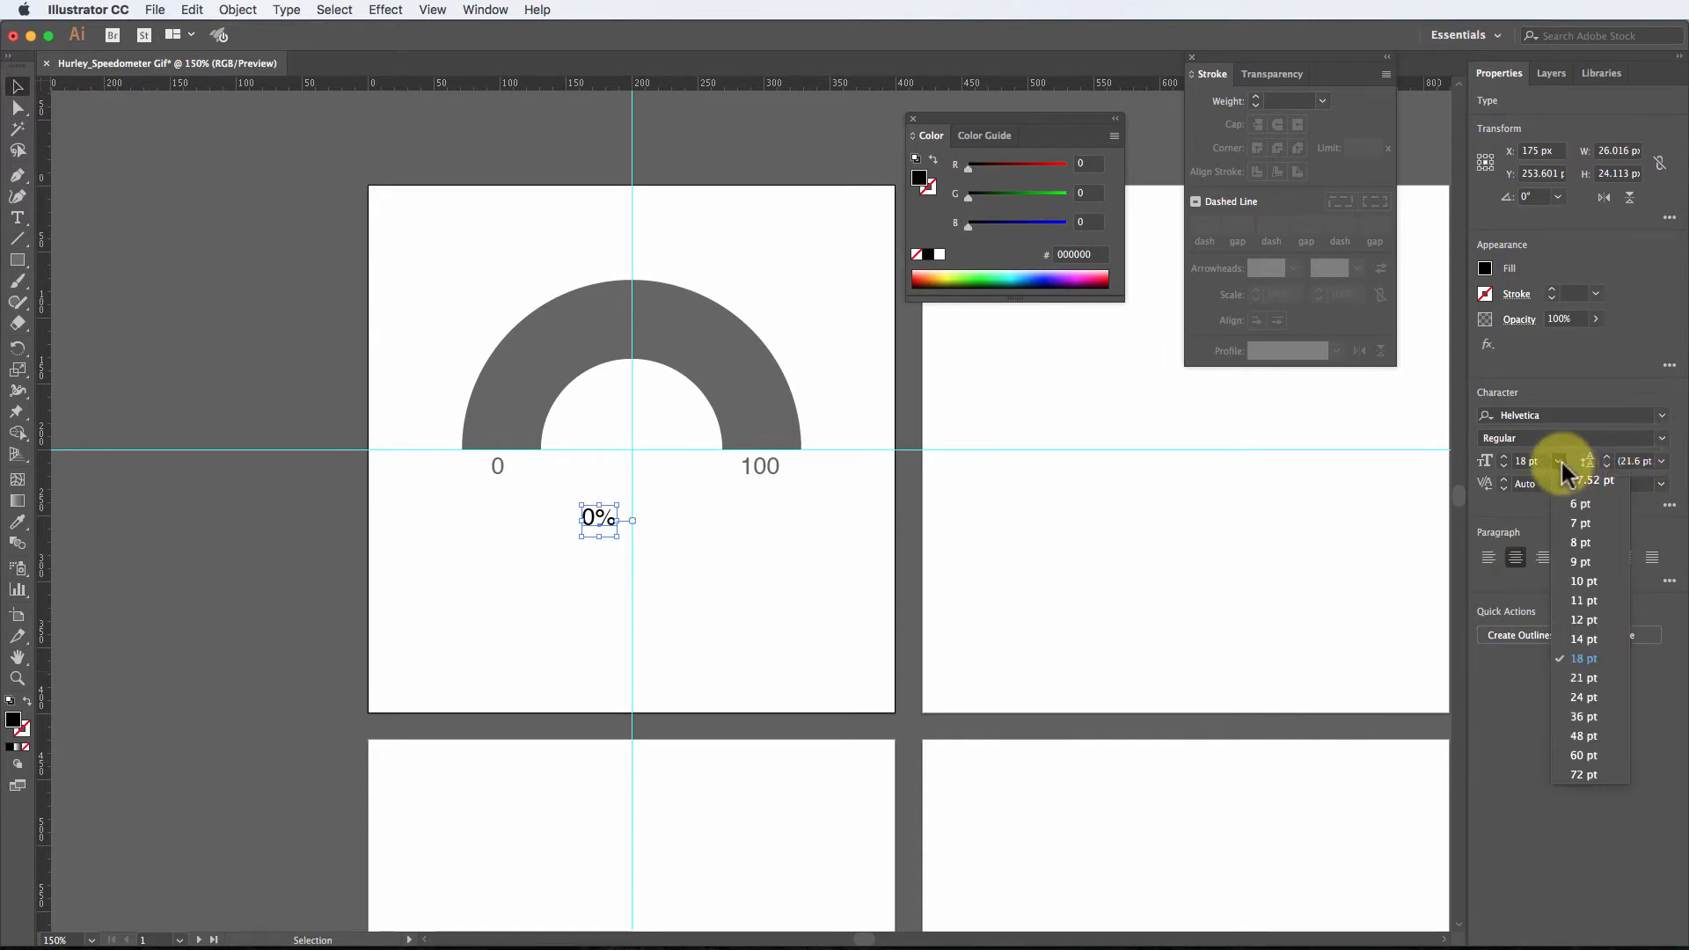
left_click(1581, 717)
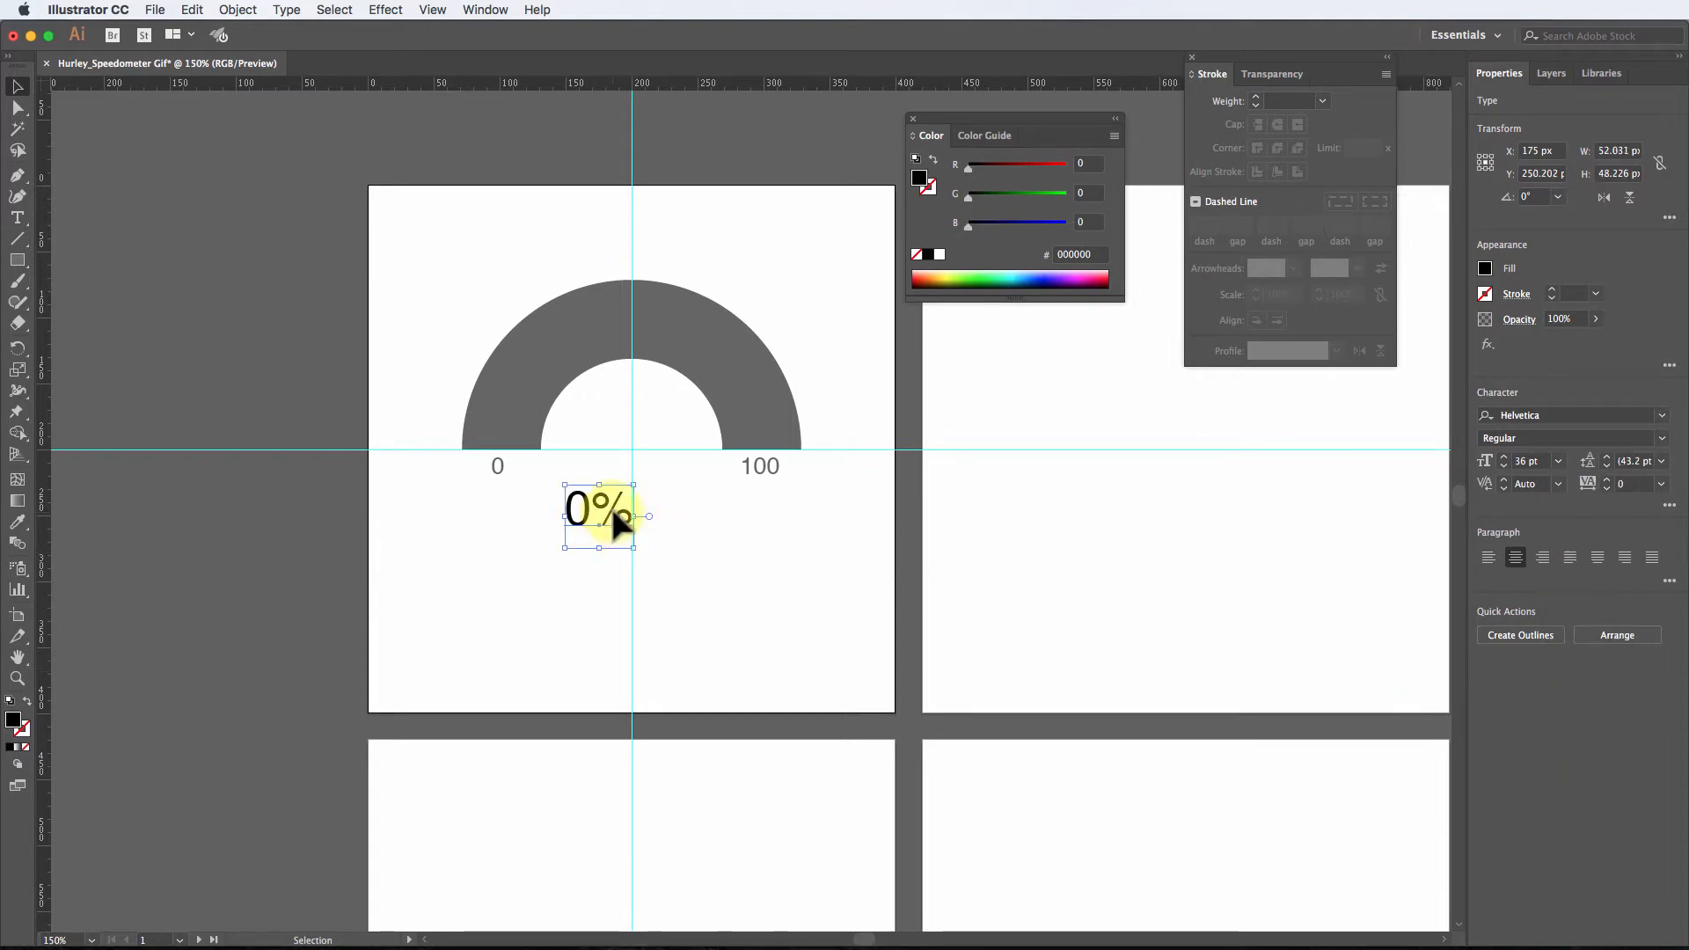
left_click_drag(611, 511, 648, 436)
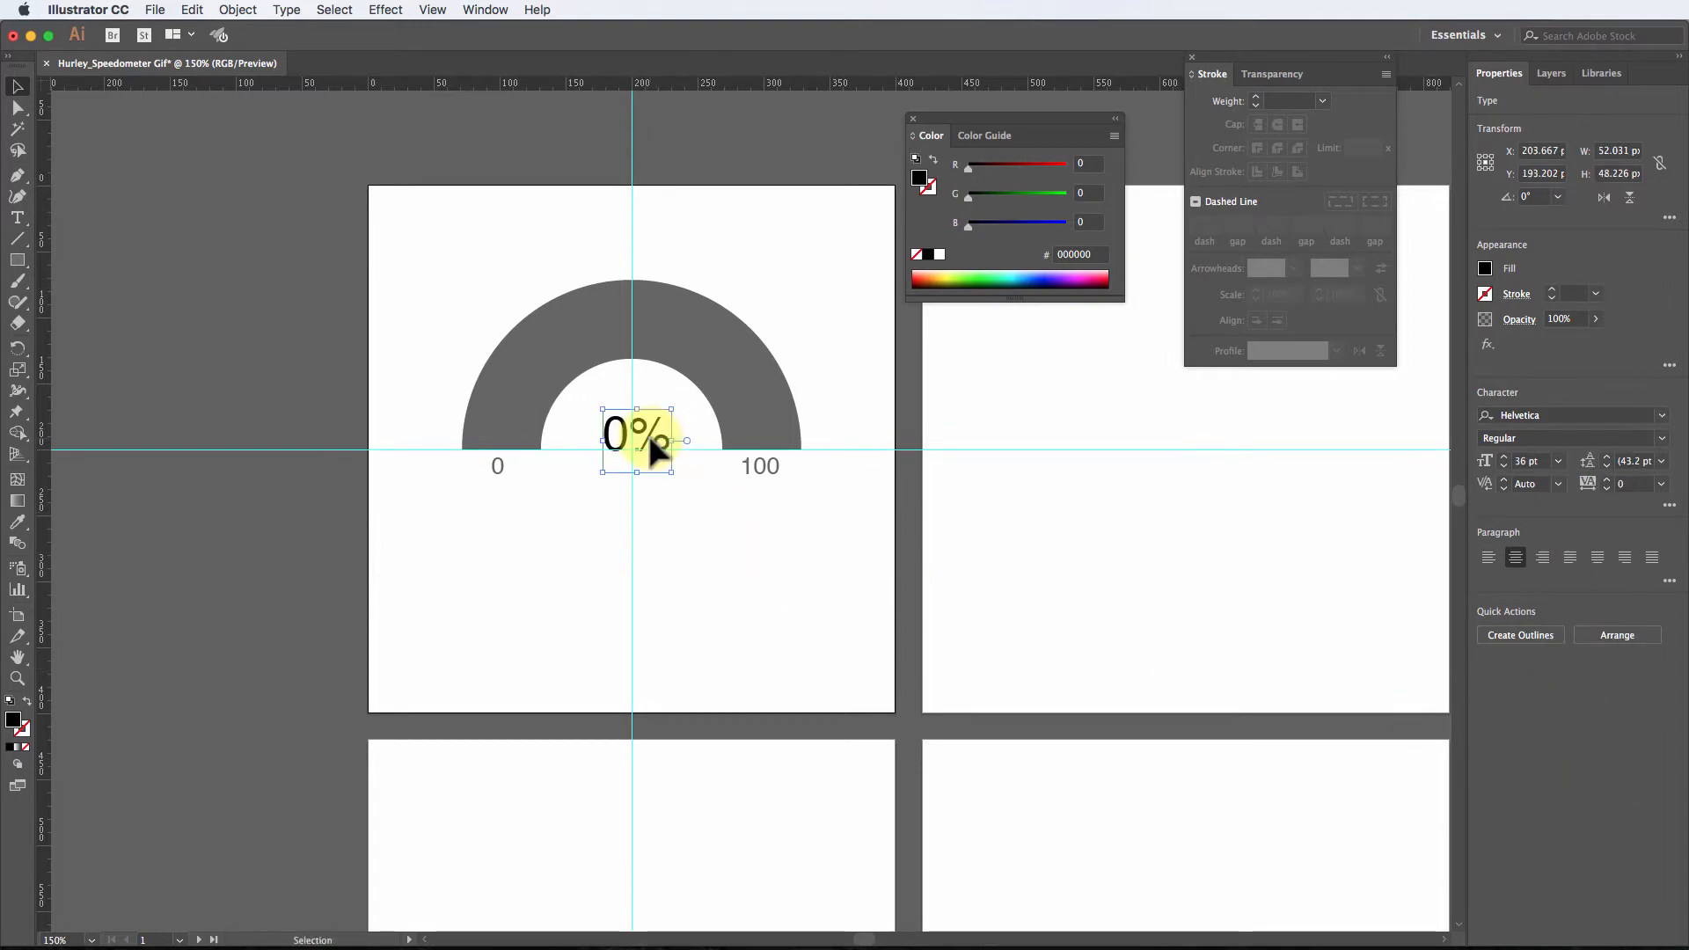
Step: Set the 0% text's paragraph alignment to centre and line it up on the vertical guide
left_click(1515, 557)
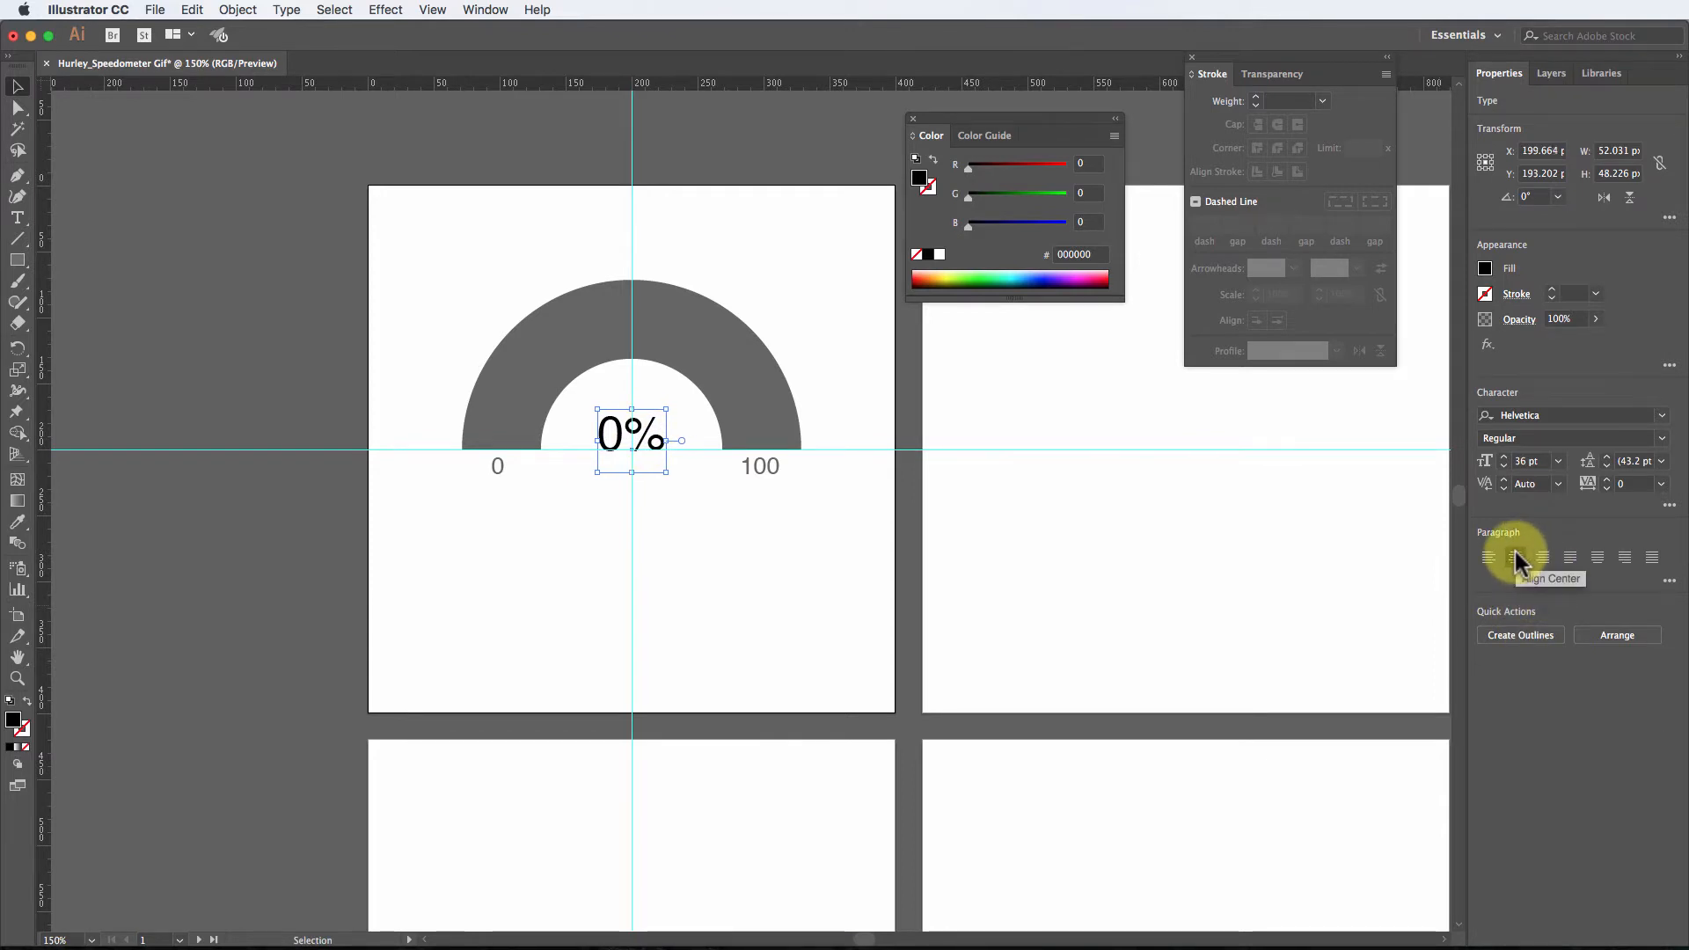
Step: Test the centred readout by changing its number to 71, set it back to 0, and deselect the text
left_click(17, 217)
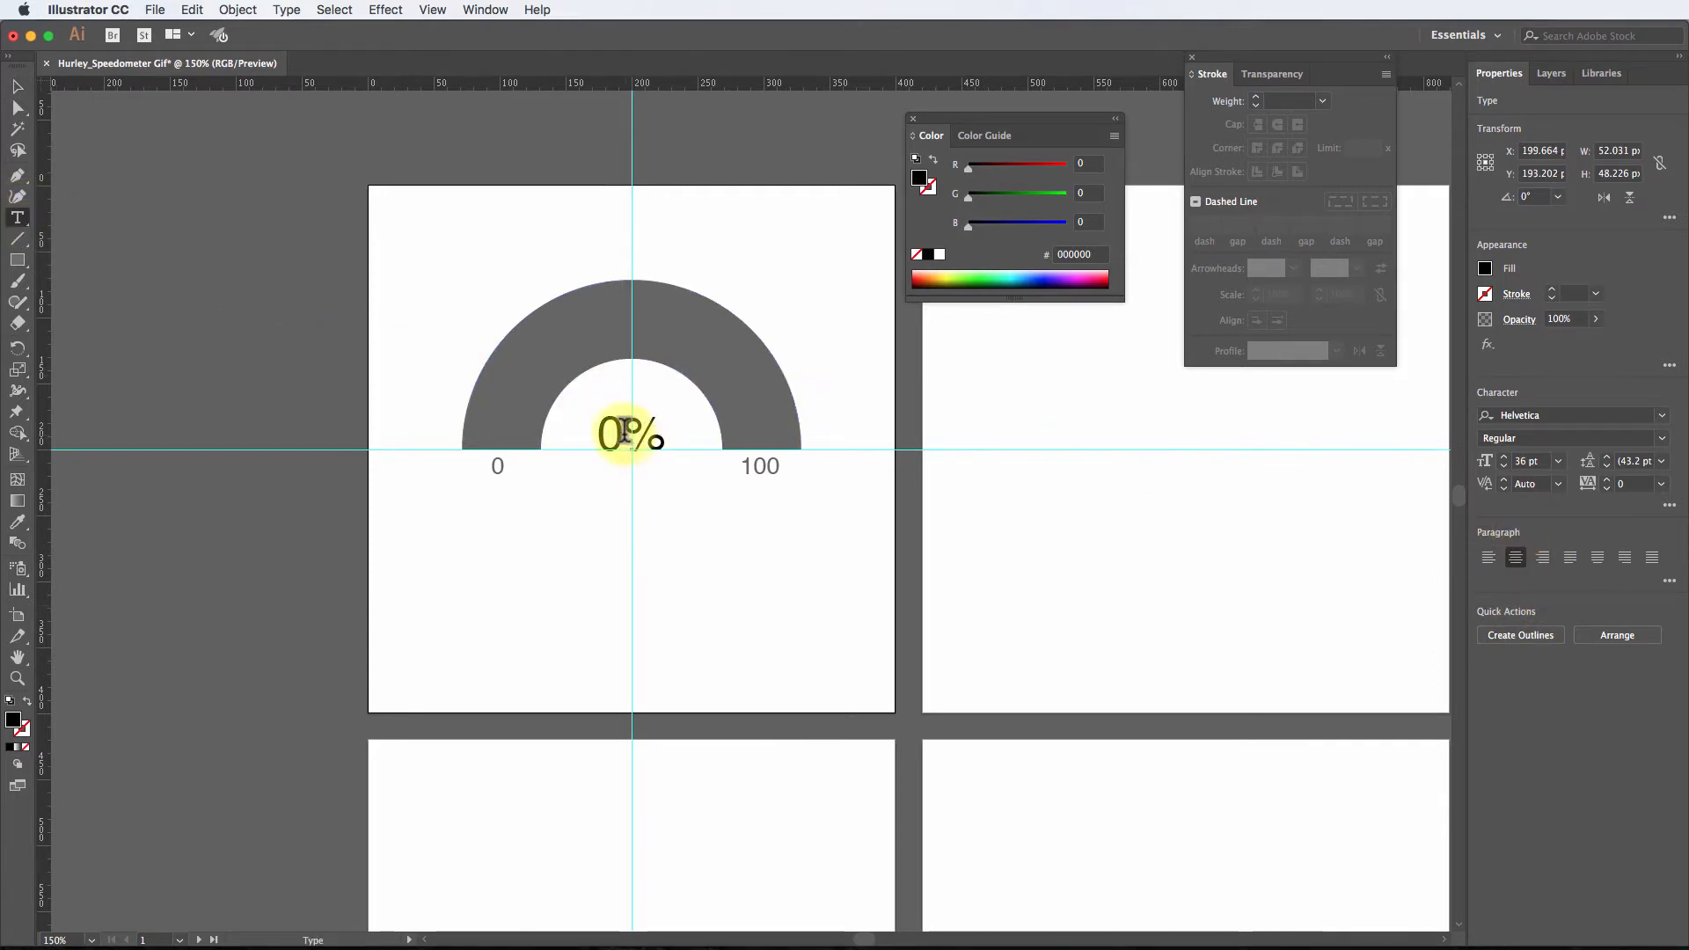
left_click_drag(621, 431, 594, 437)
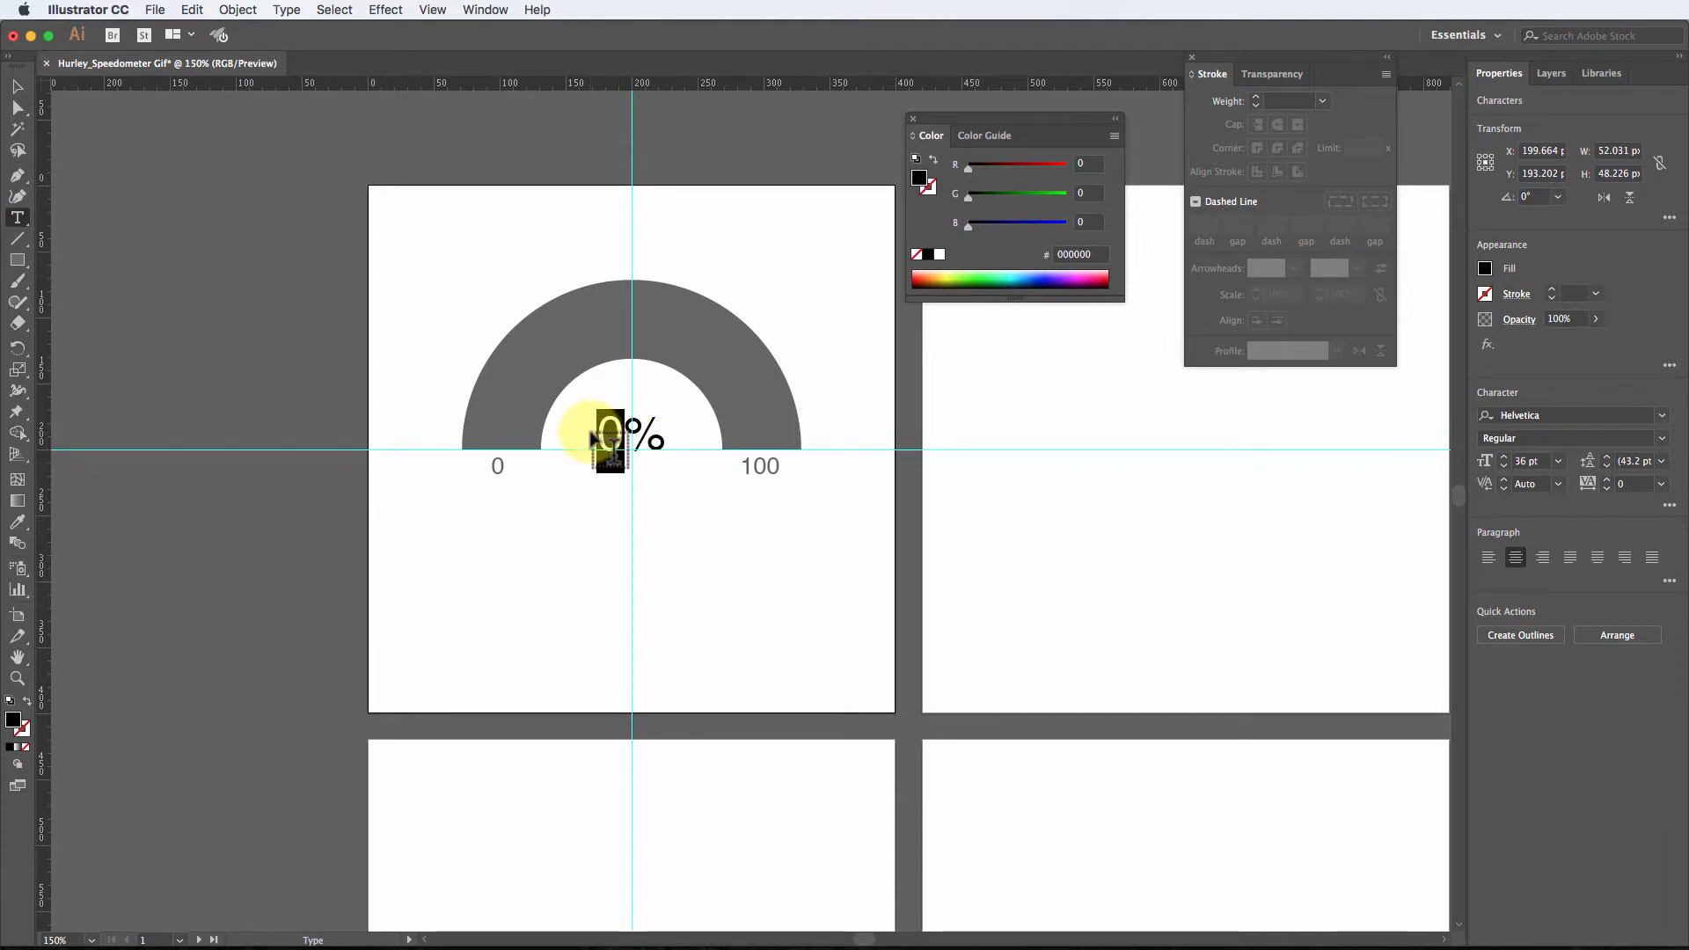
type("71")
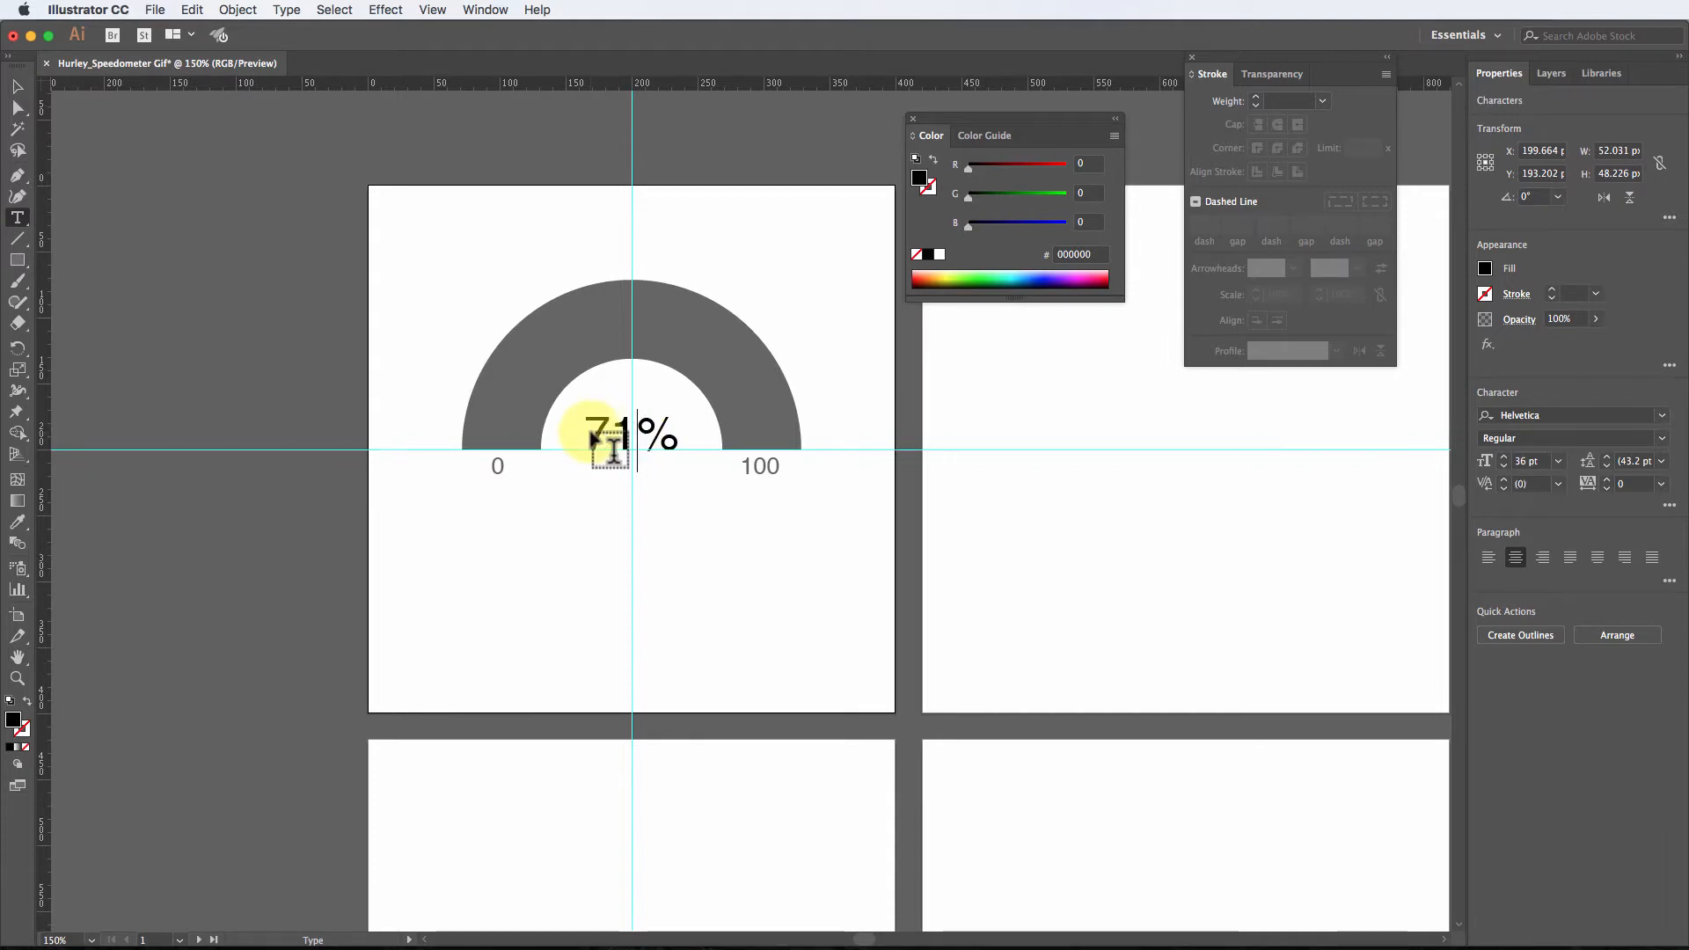
key("BackSpace")
key("BackSpace")
type("0")
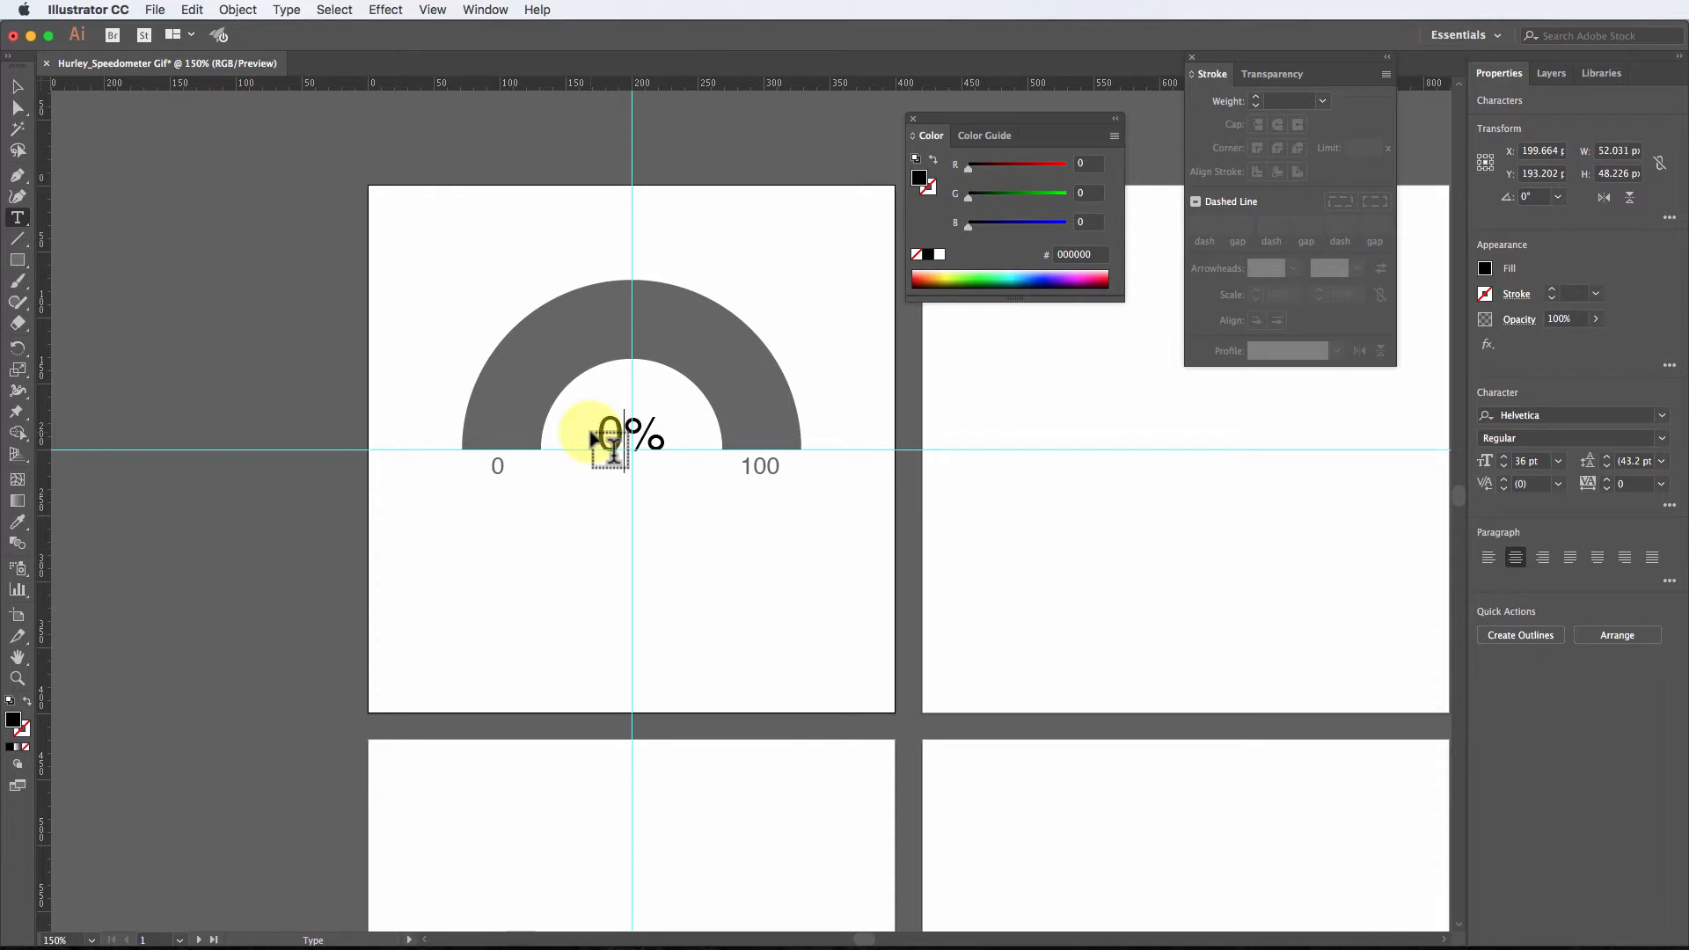
left_click(17, 86)
left_click(191, 250)
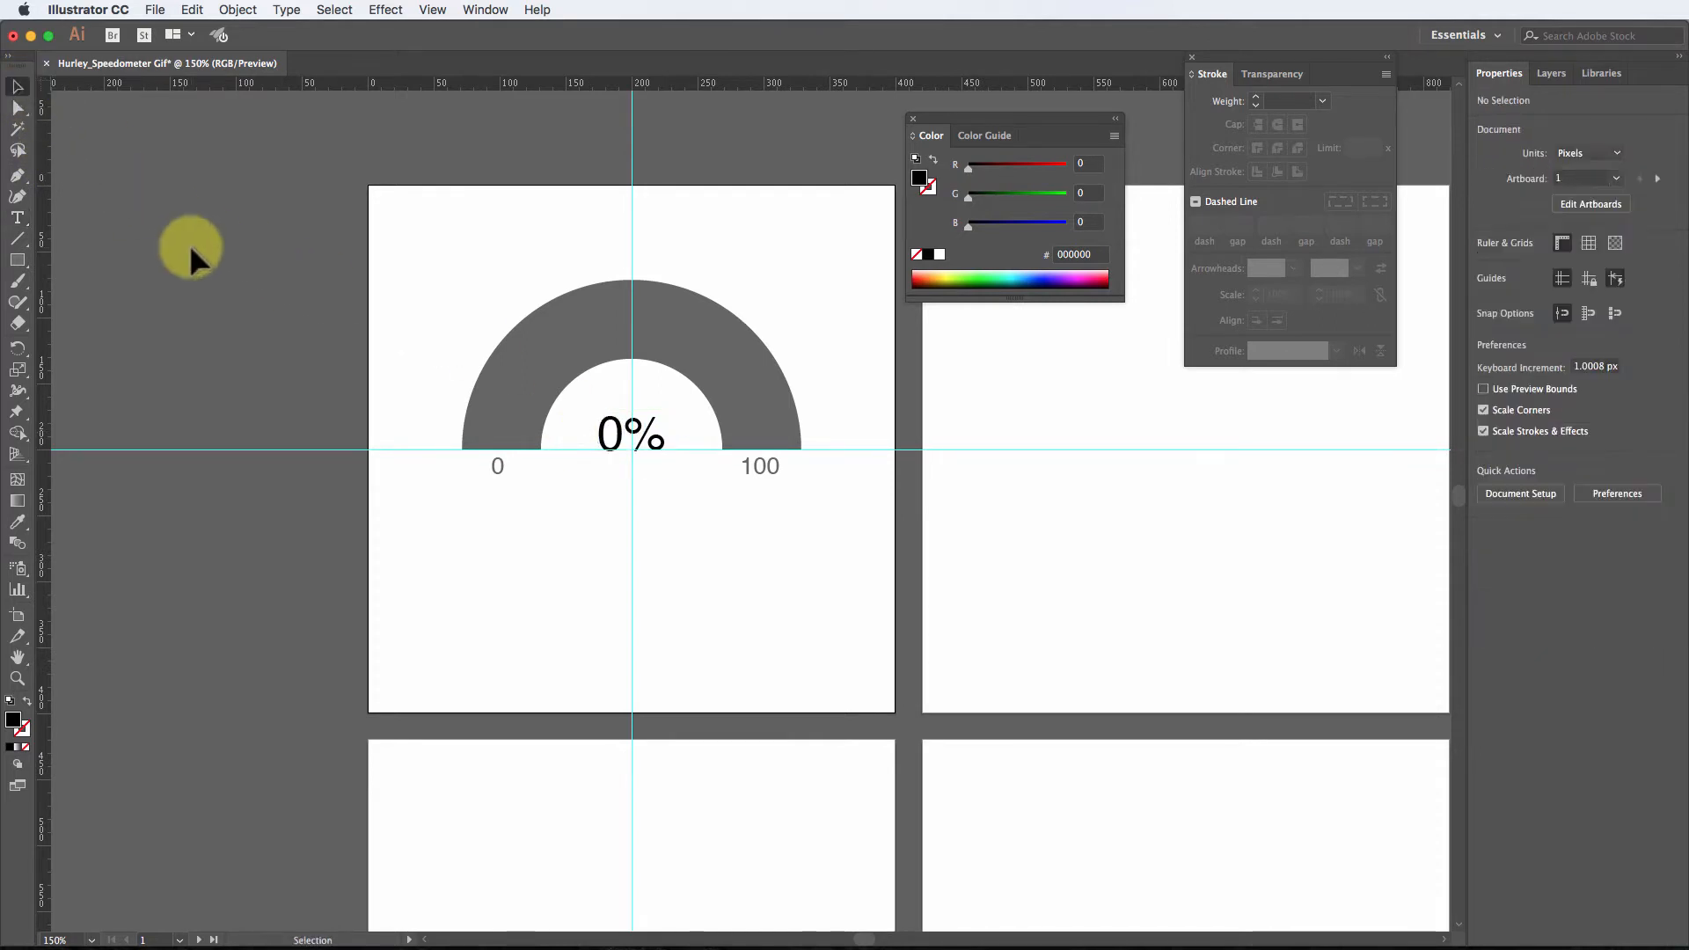
Step: Set the kerning of the 0% readout to Optical
left_click(620, 431)
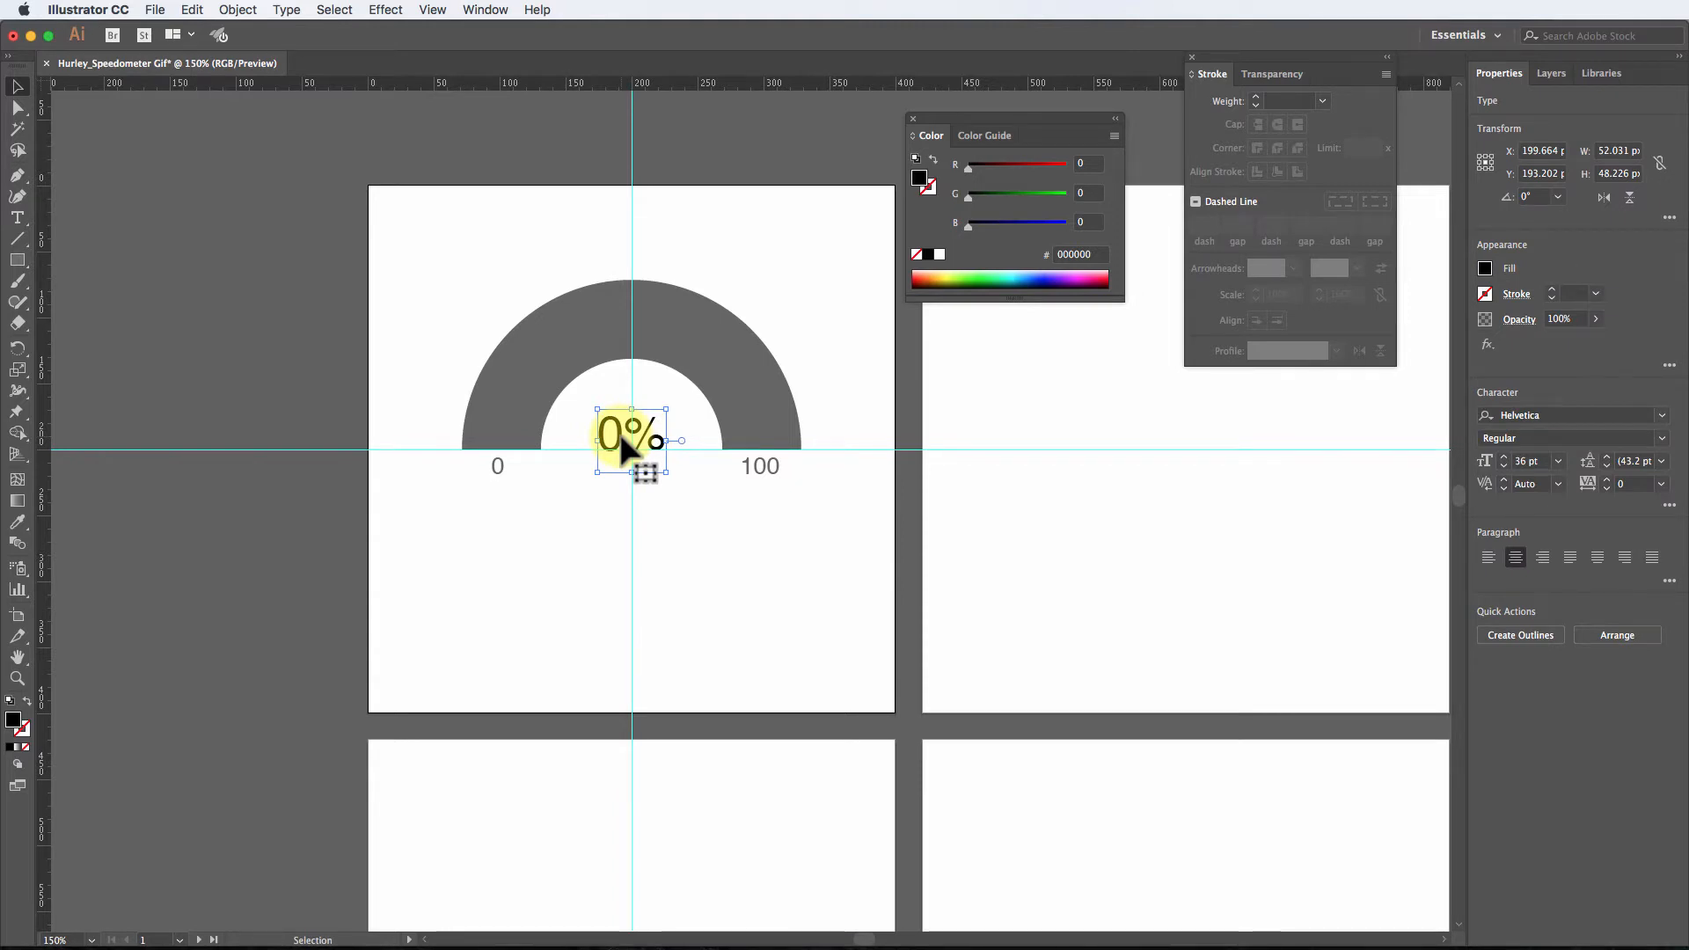
left_click(1558, 484)
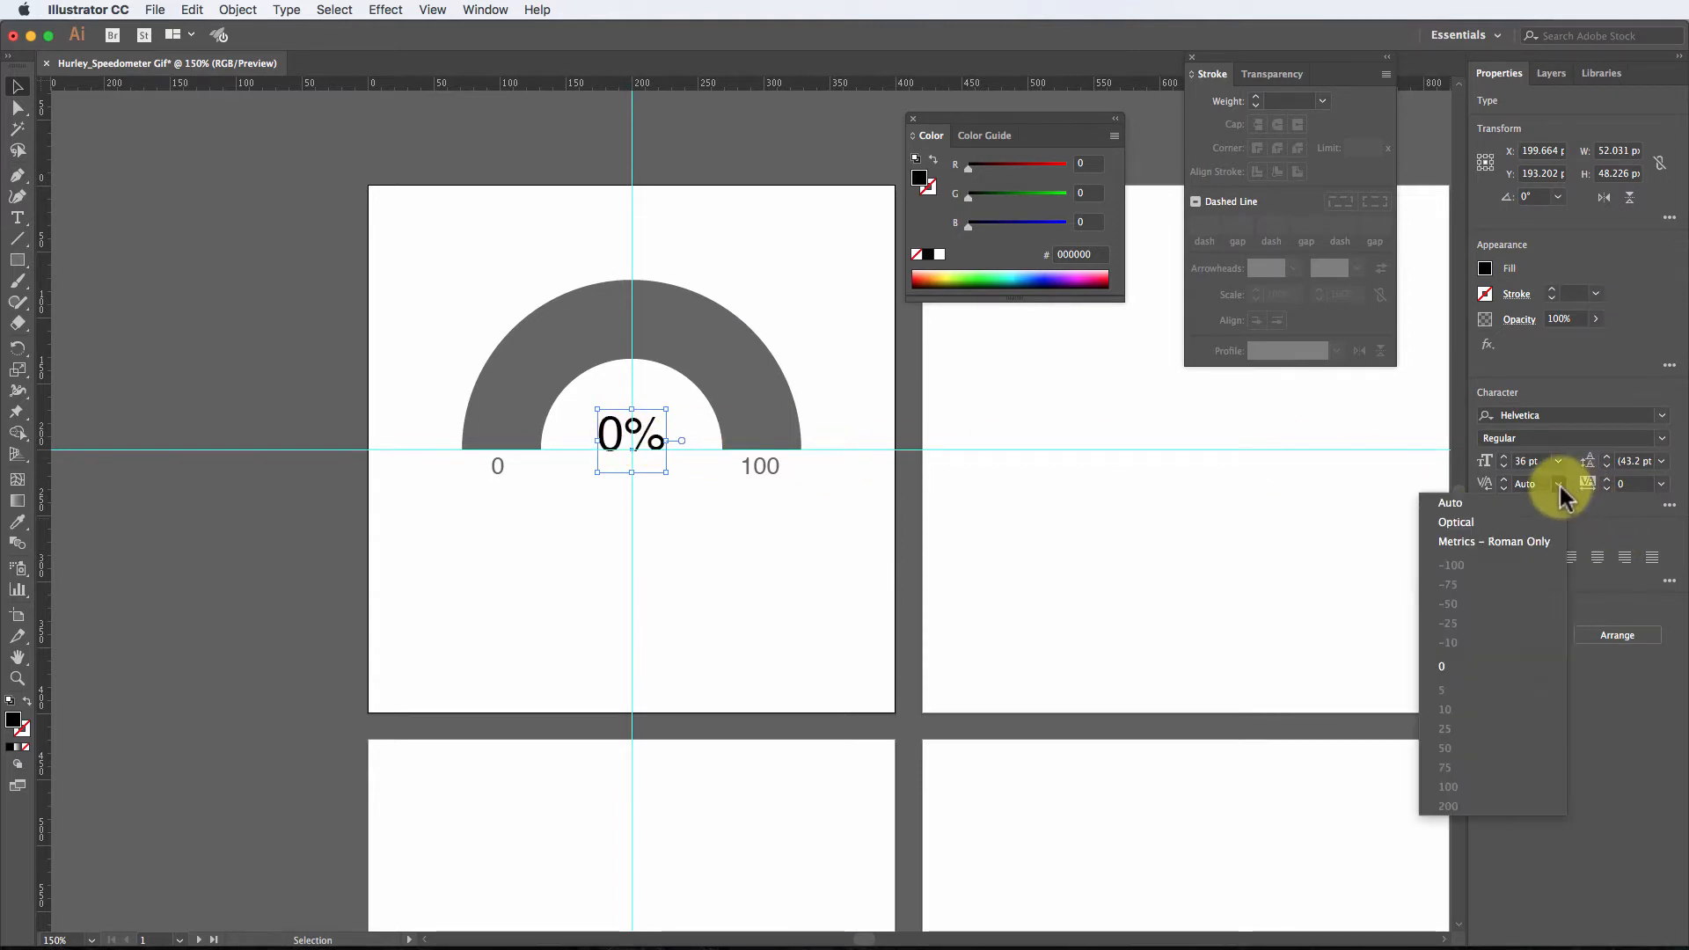
left_click(1545, 521)
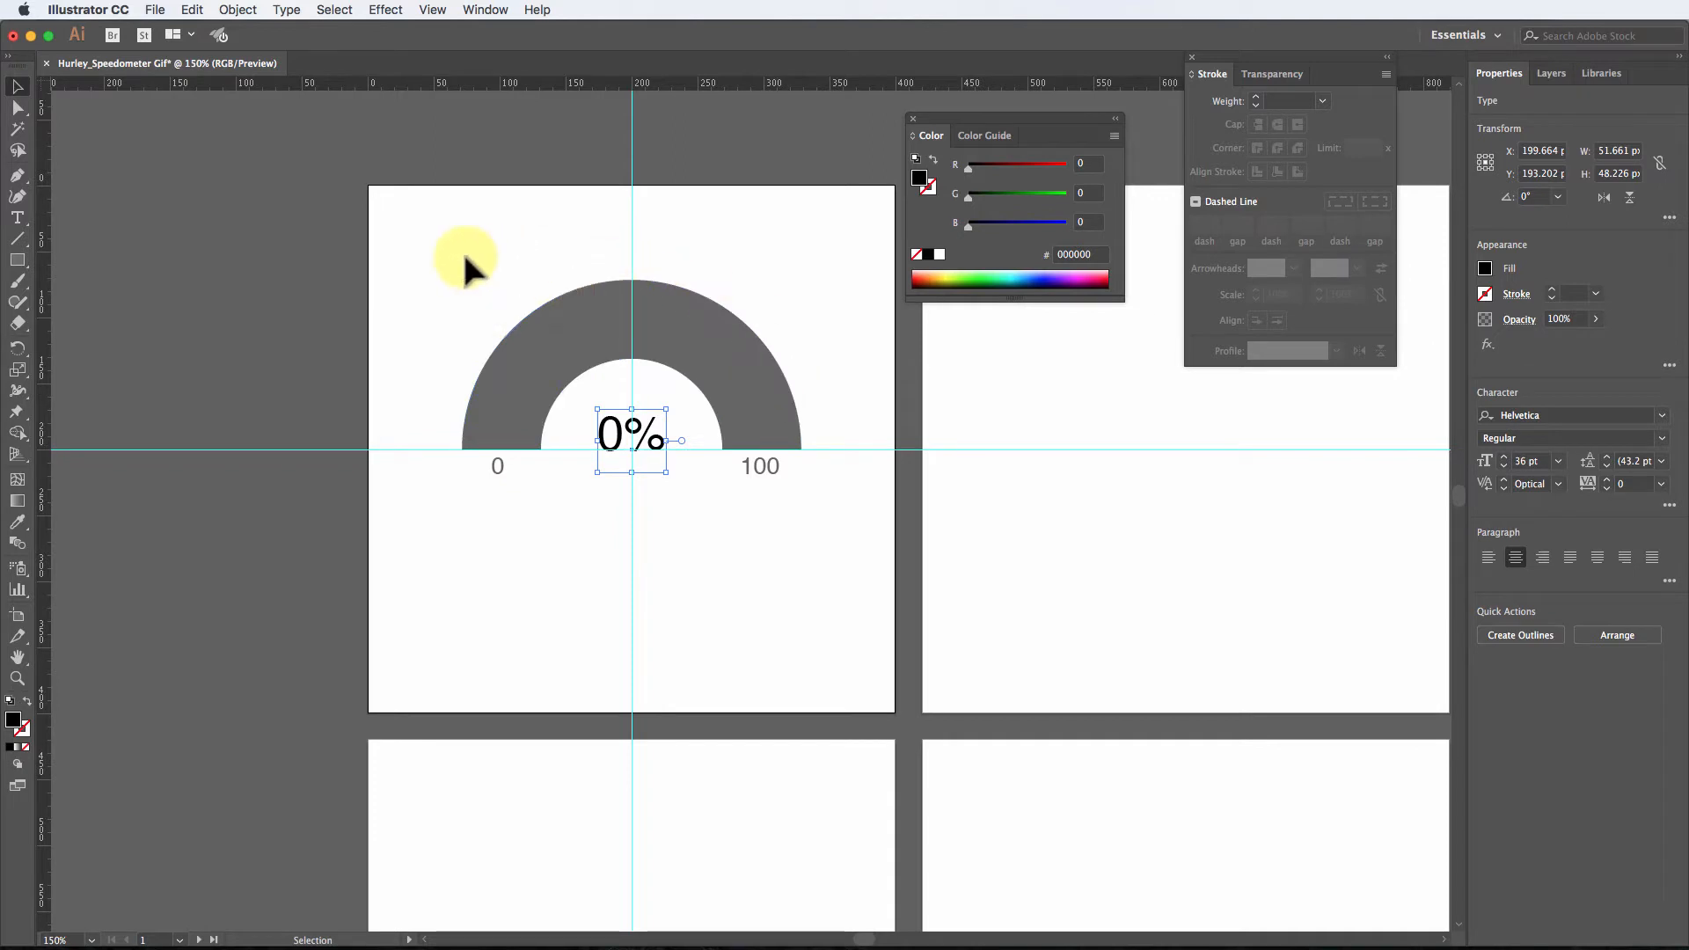
Step: Copy the whole dial with its labels and readout, and paste it in the same position on the second artboard
left_click_drag(439, 230, 819, 569)
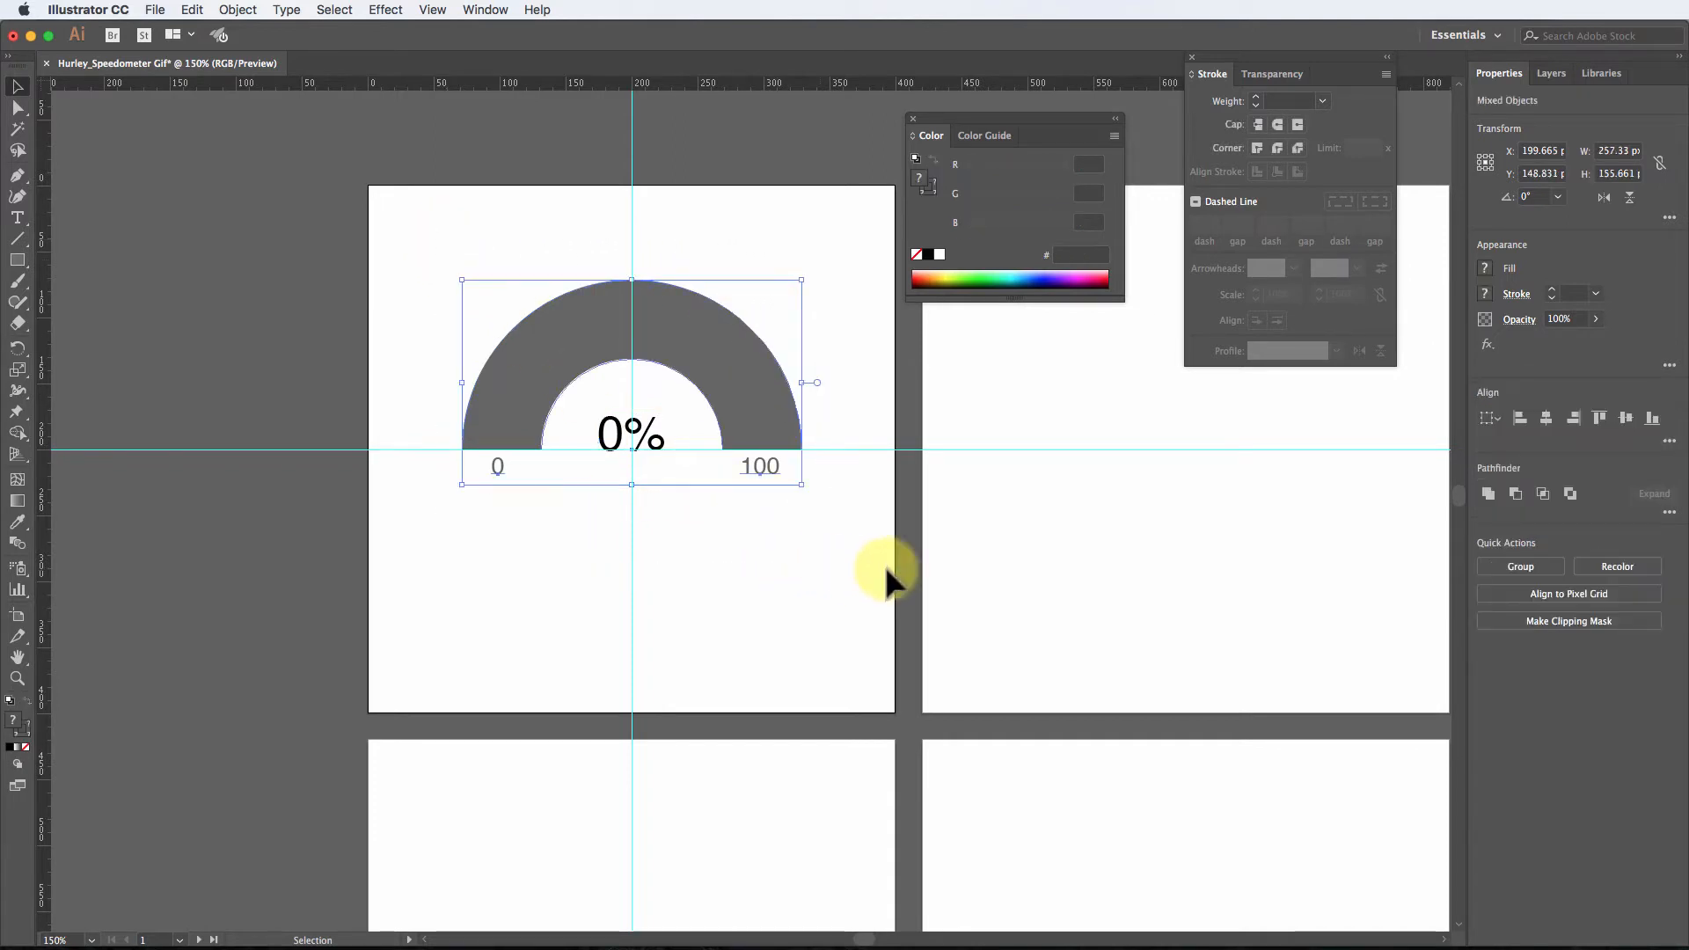
scroll(877, 528, "right", 3)
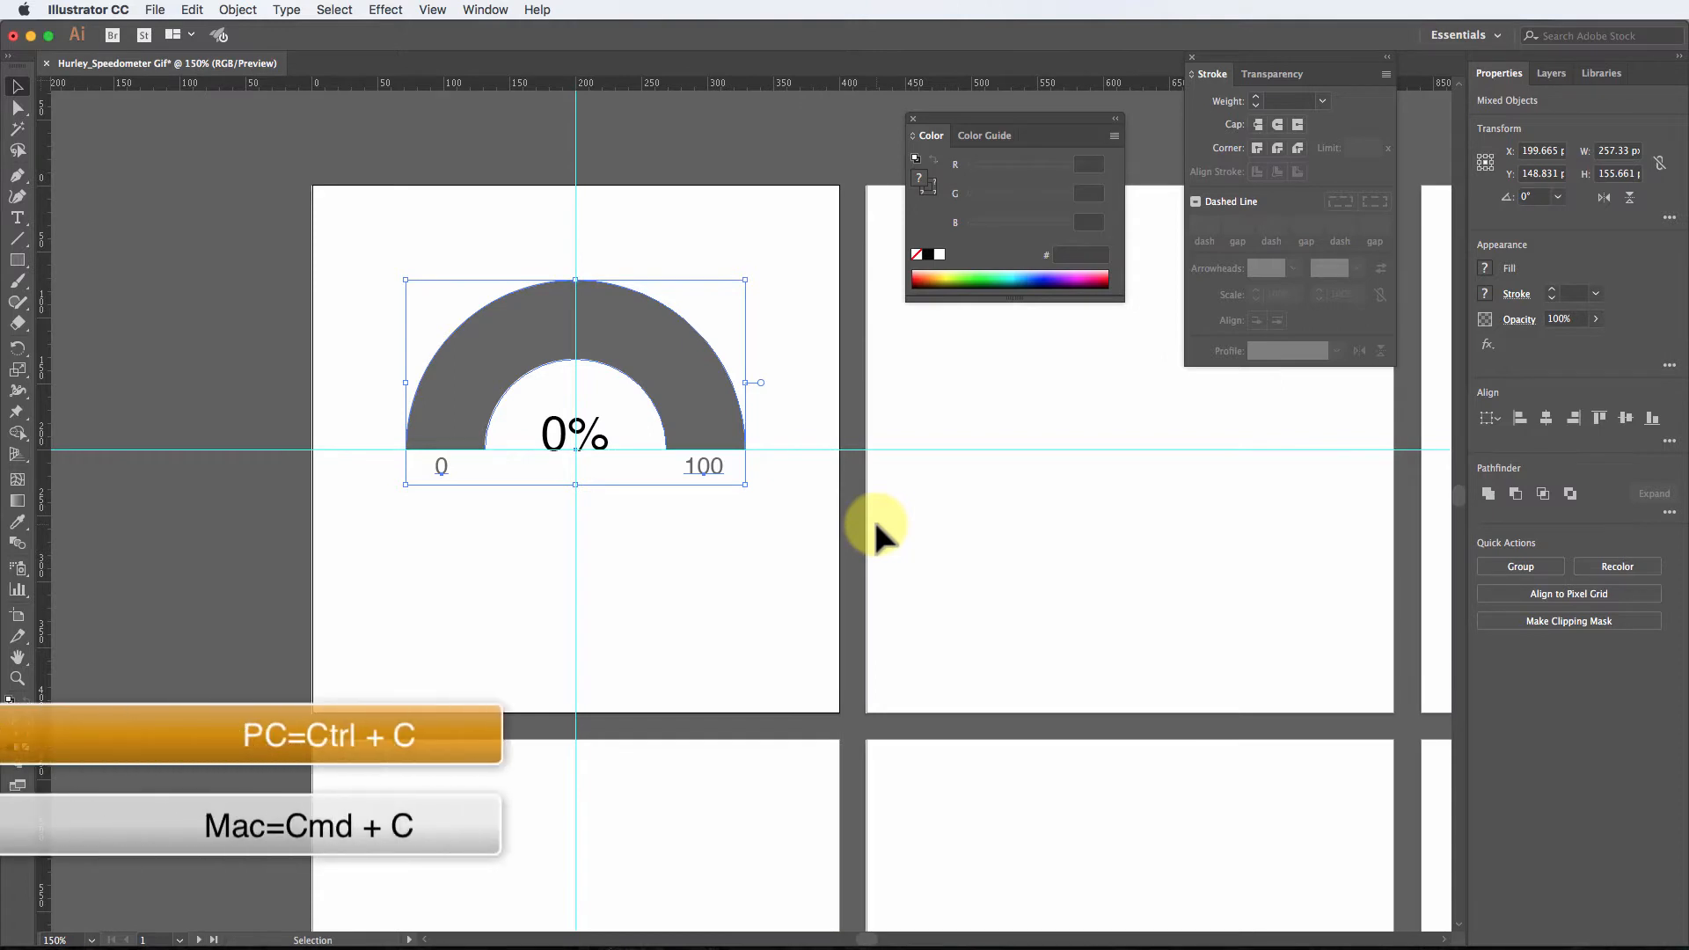
key("super+c")
scroll(873, 517, "right", 15)
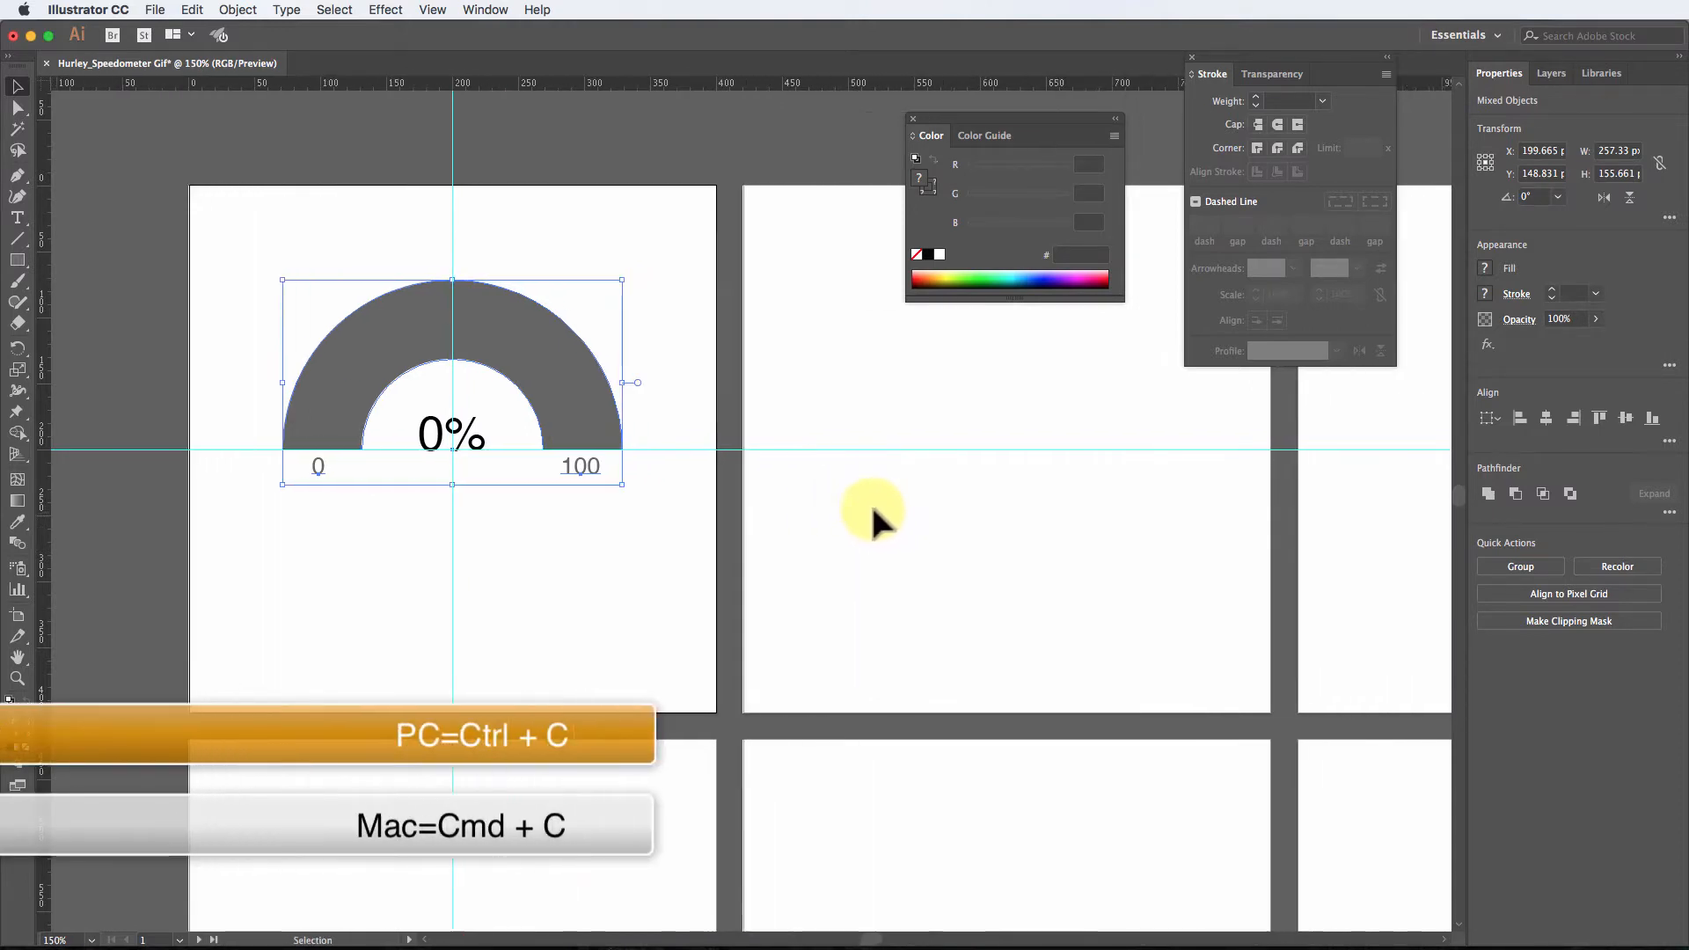
left_click(836, 504)
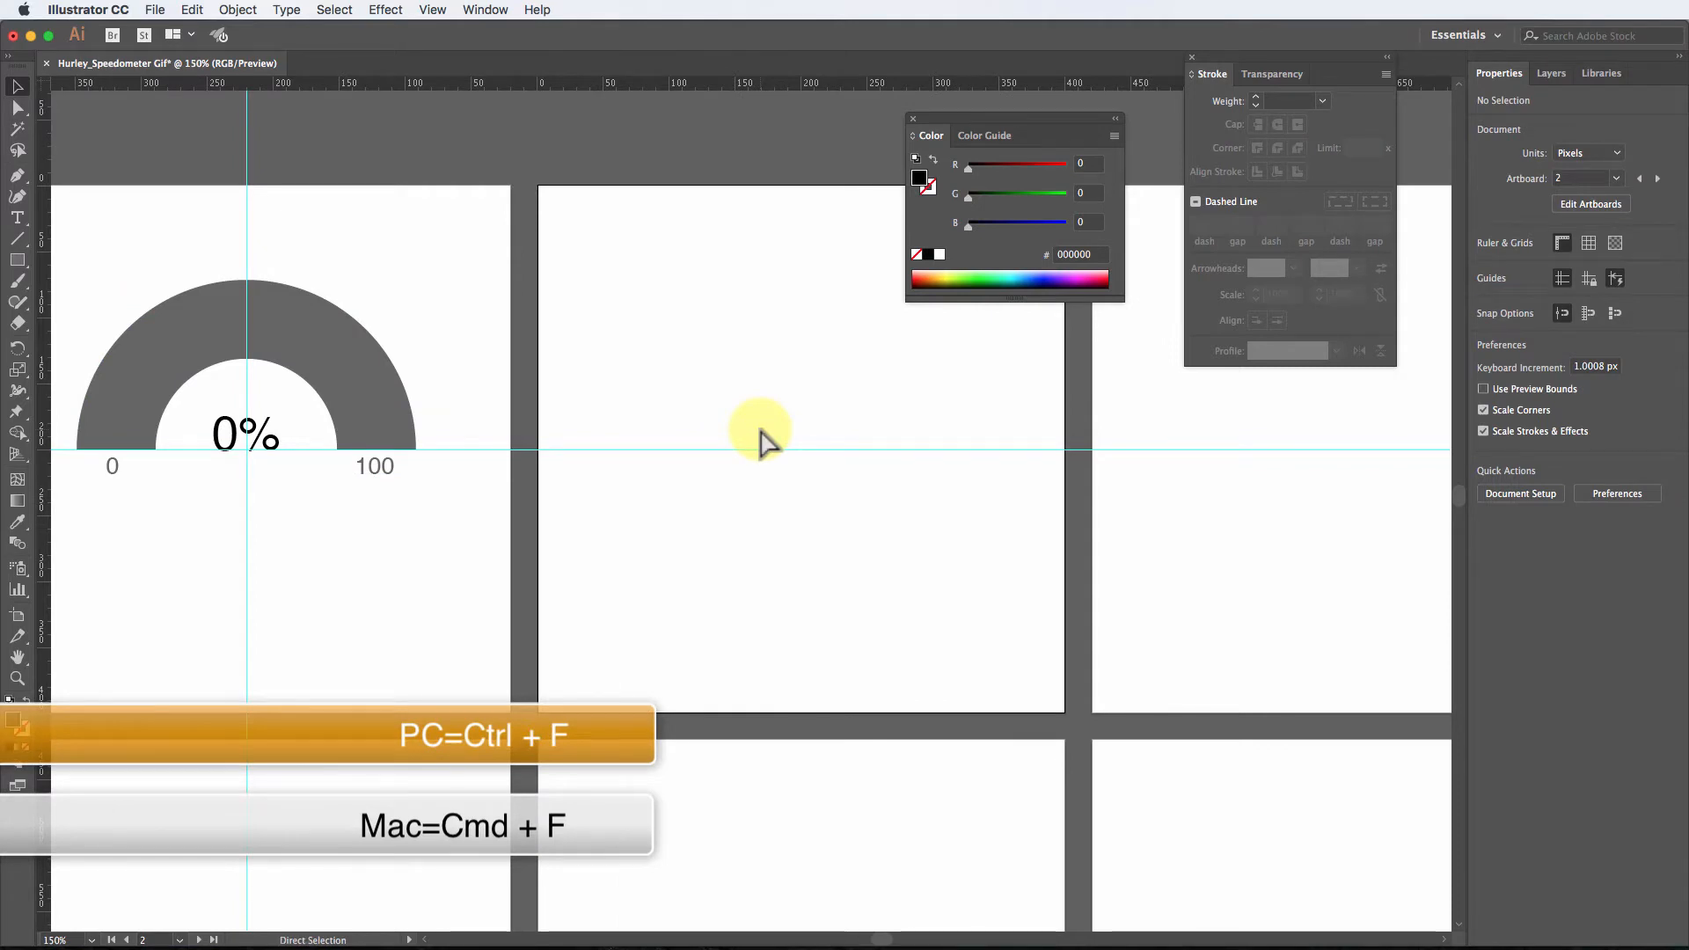
key("super+f")
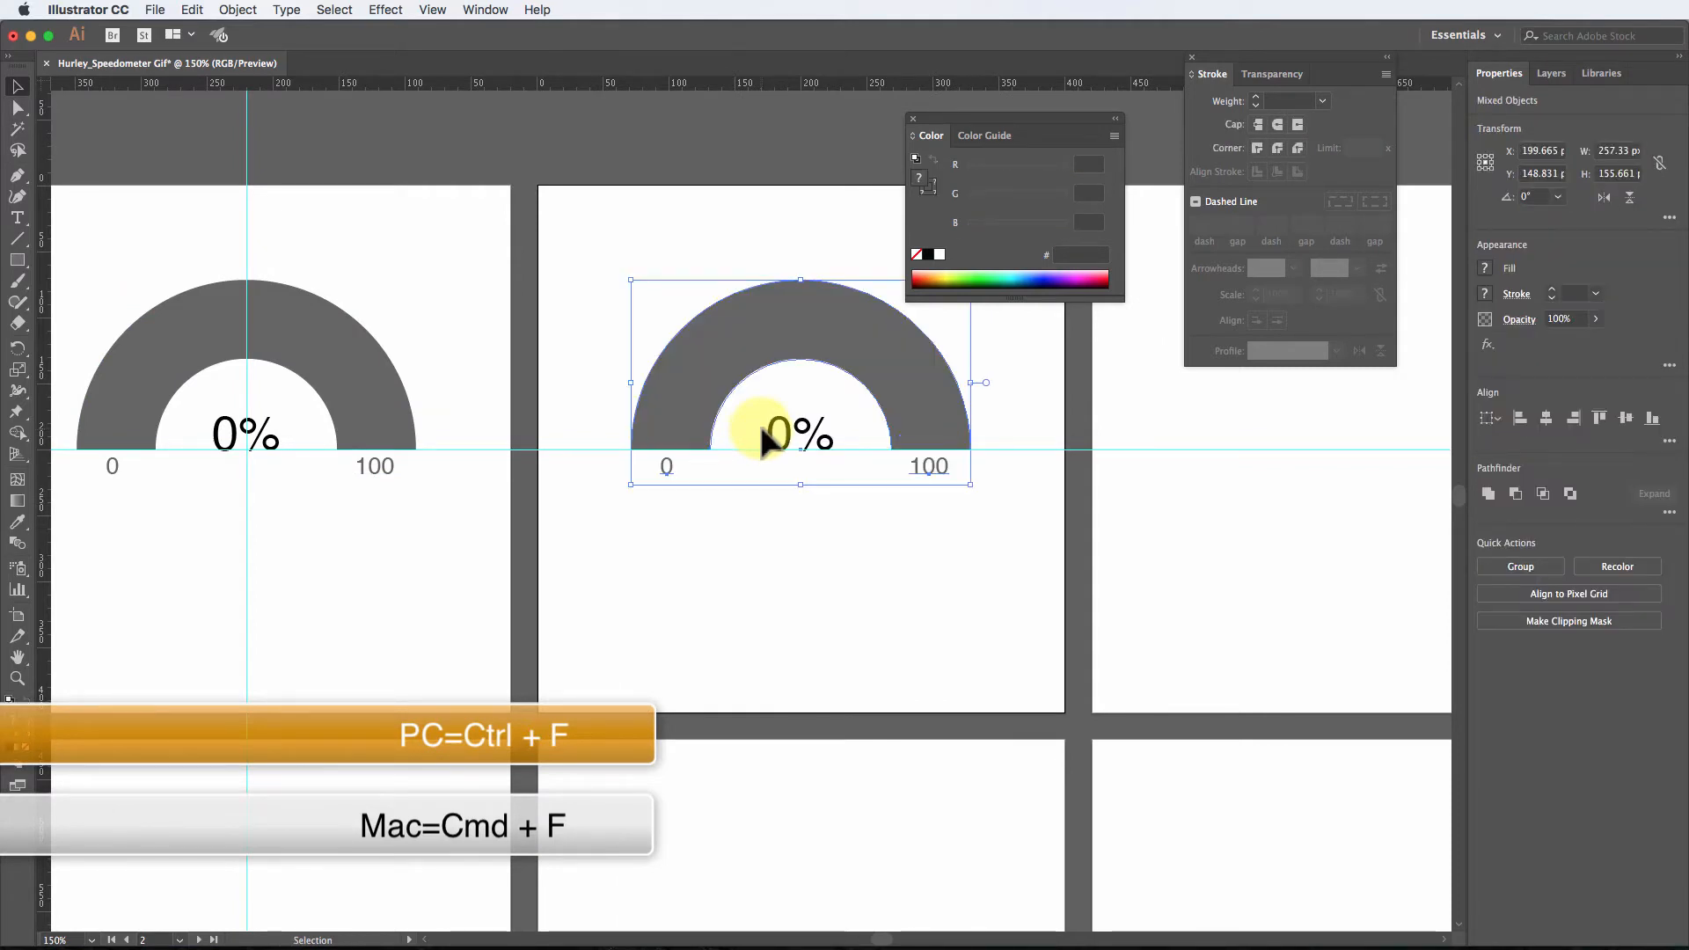
Step: Copy only the half ring on the second artboard and paste the duplicate directly in front of it
scroll(762, 431, "right", 6)
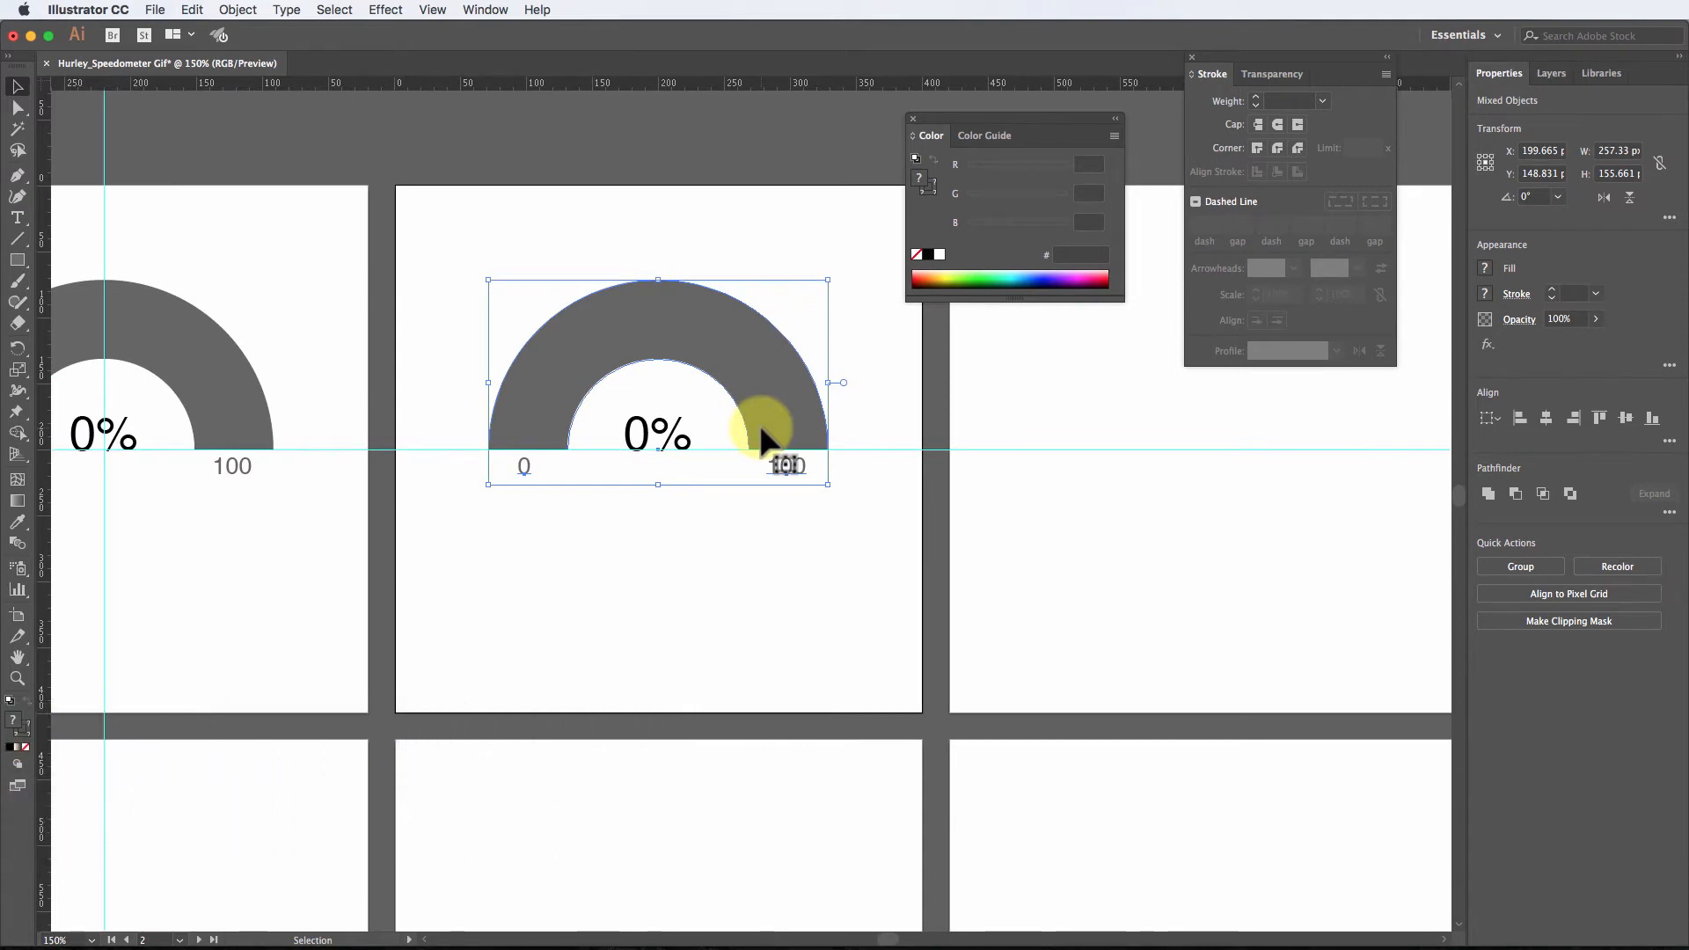
left_click(685, 527)
left_click(656, 349)
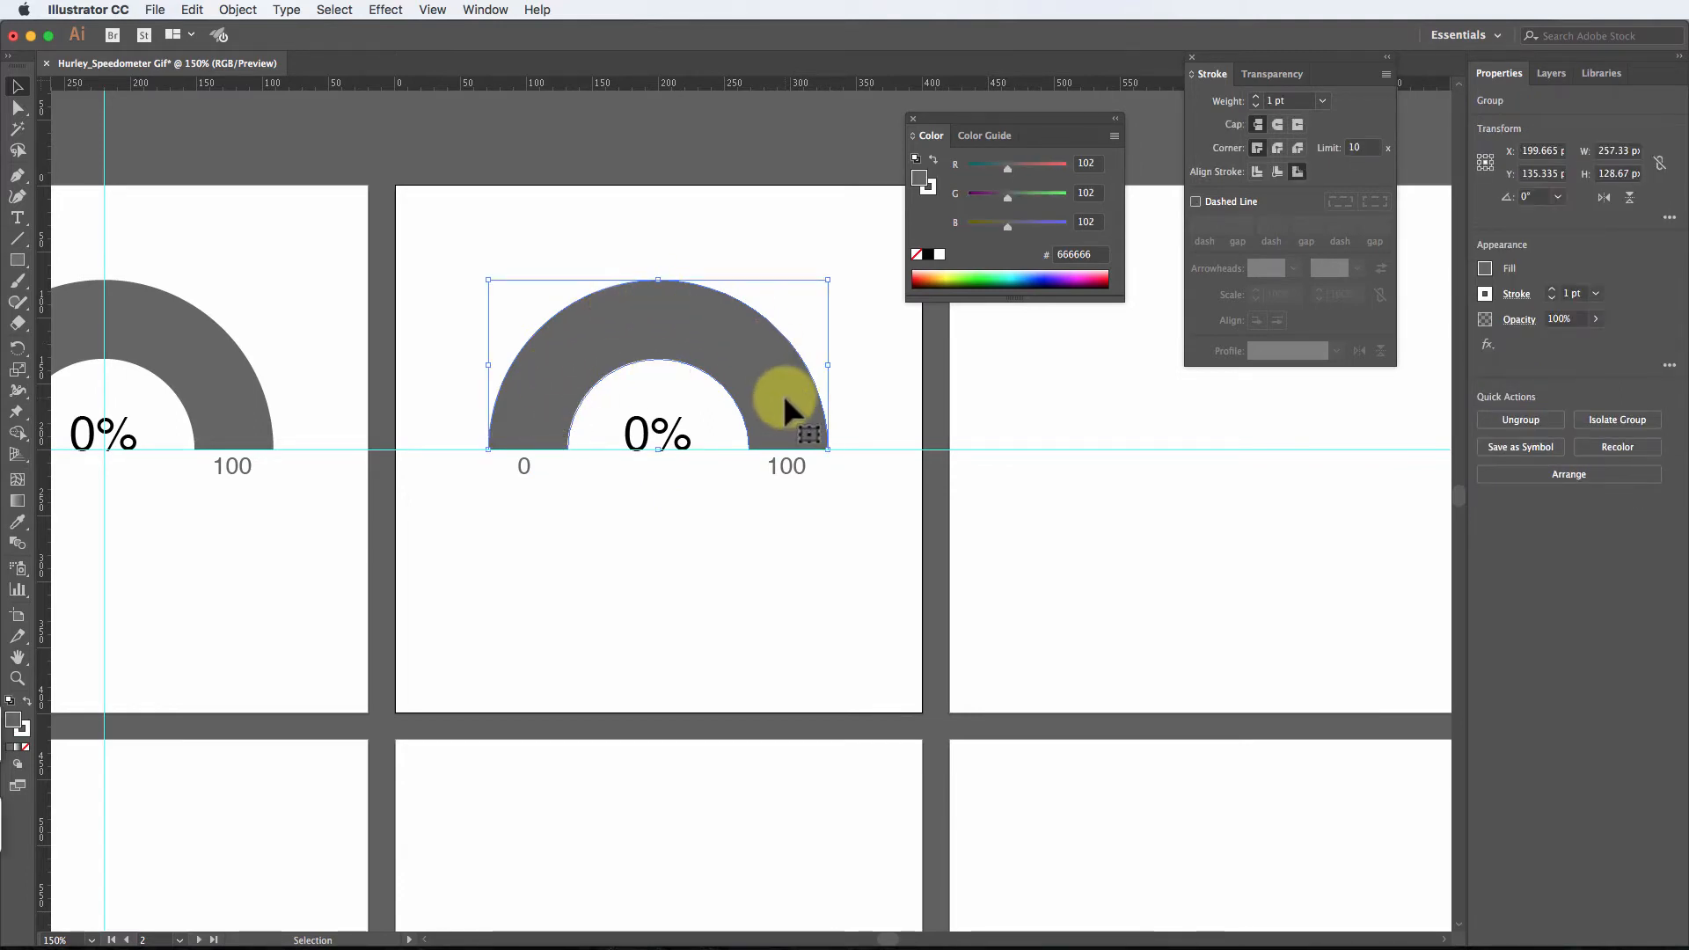
key("a")
key("v")
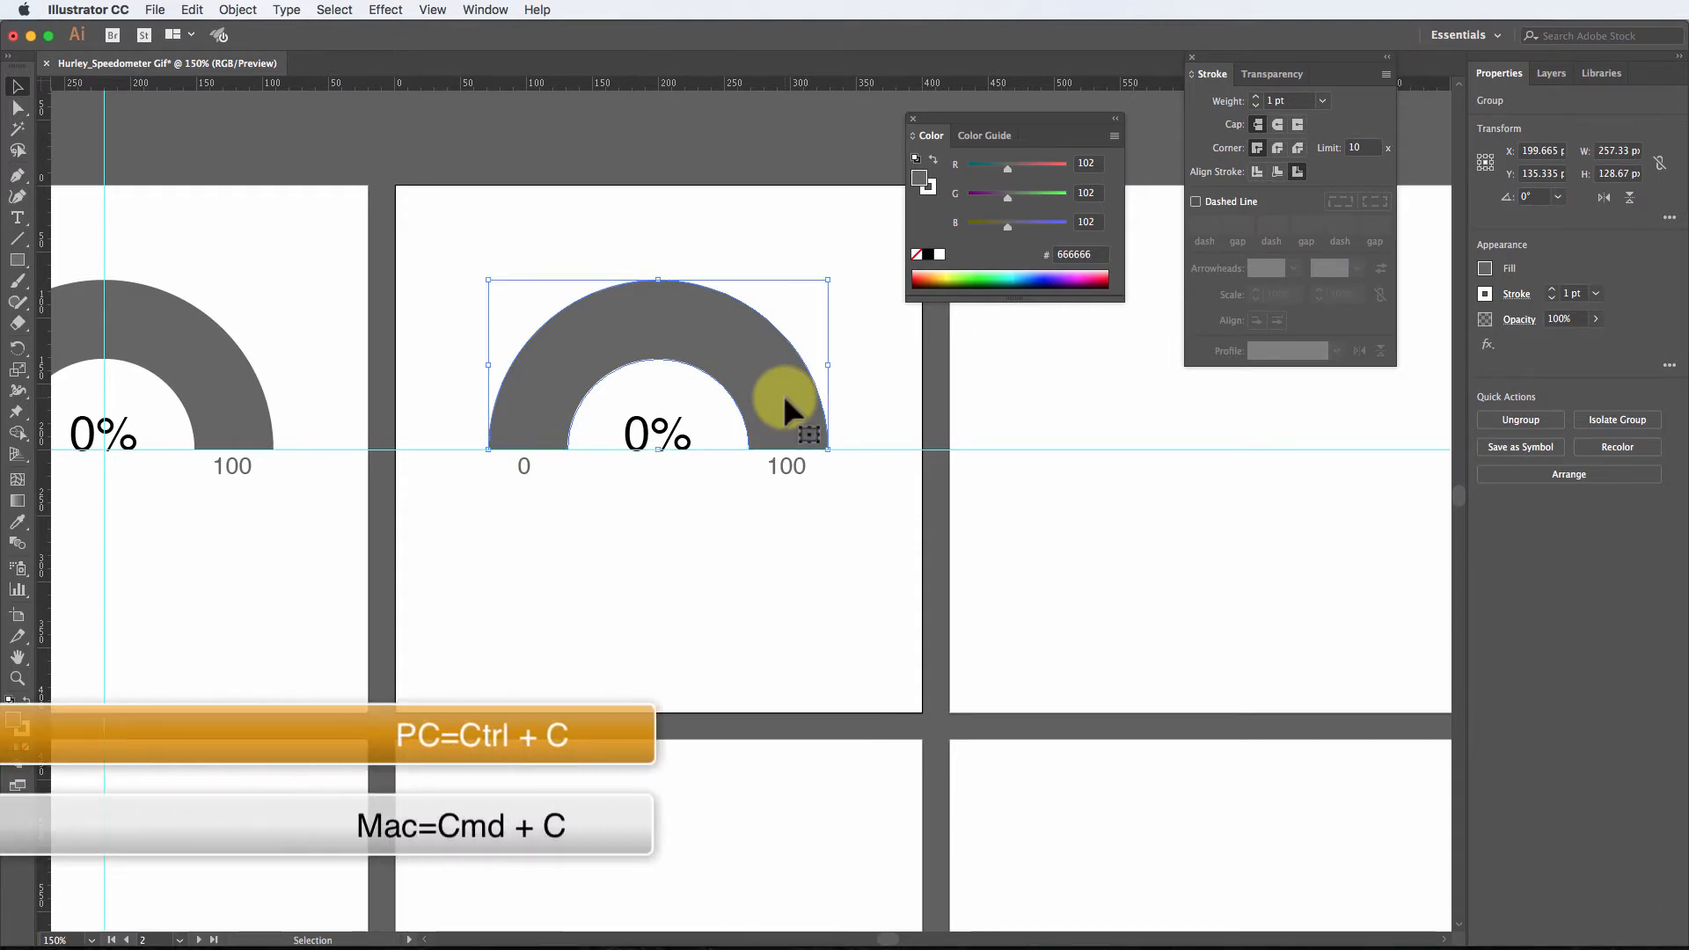
key("super+f")
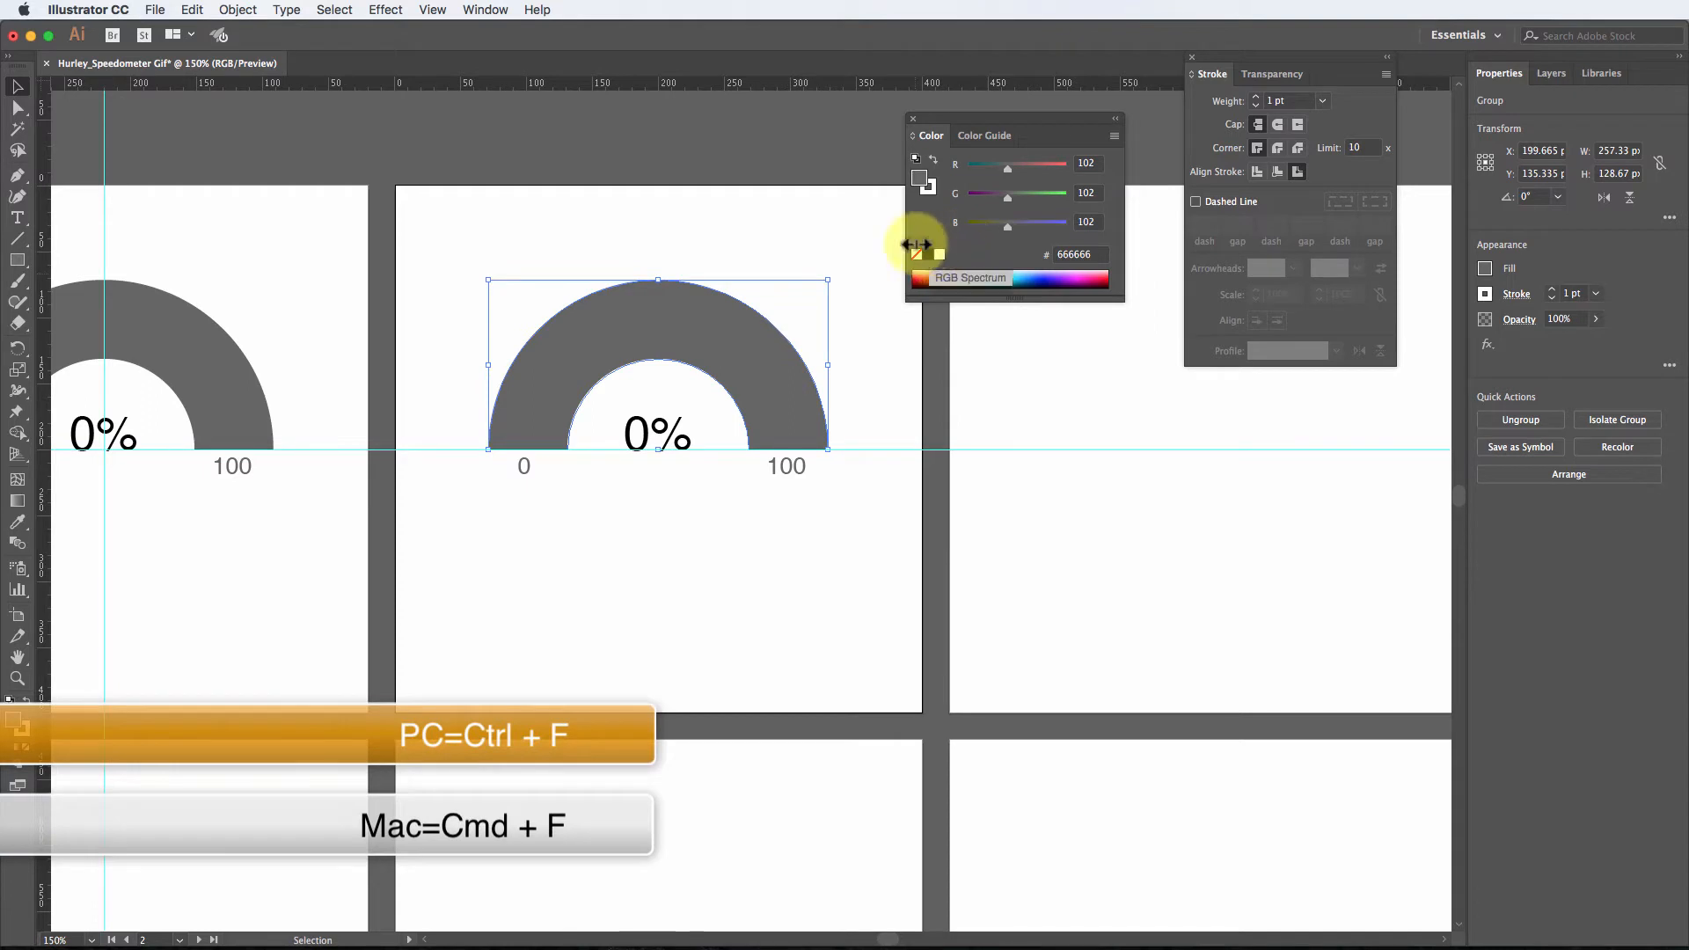
Step: Fill the duplicate half ring with pure red, FF0000, and deselect it
double_click(14, 723)
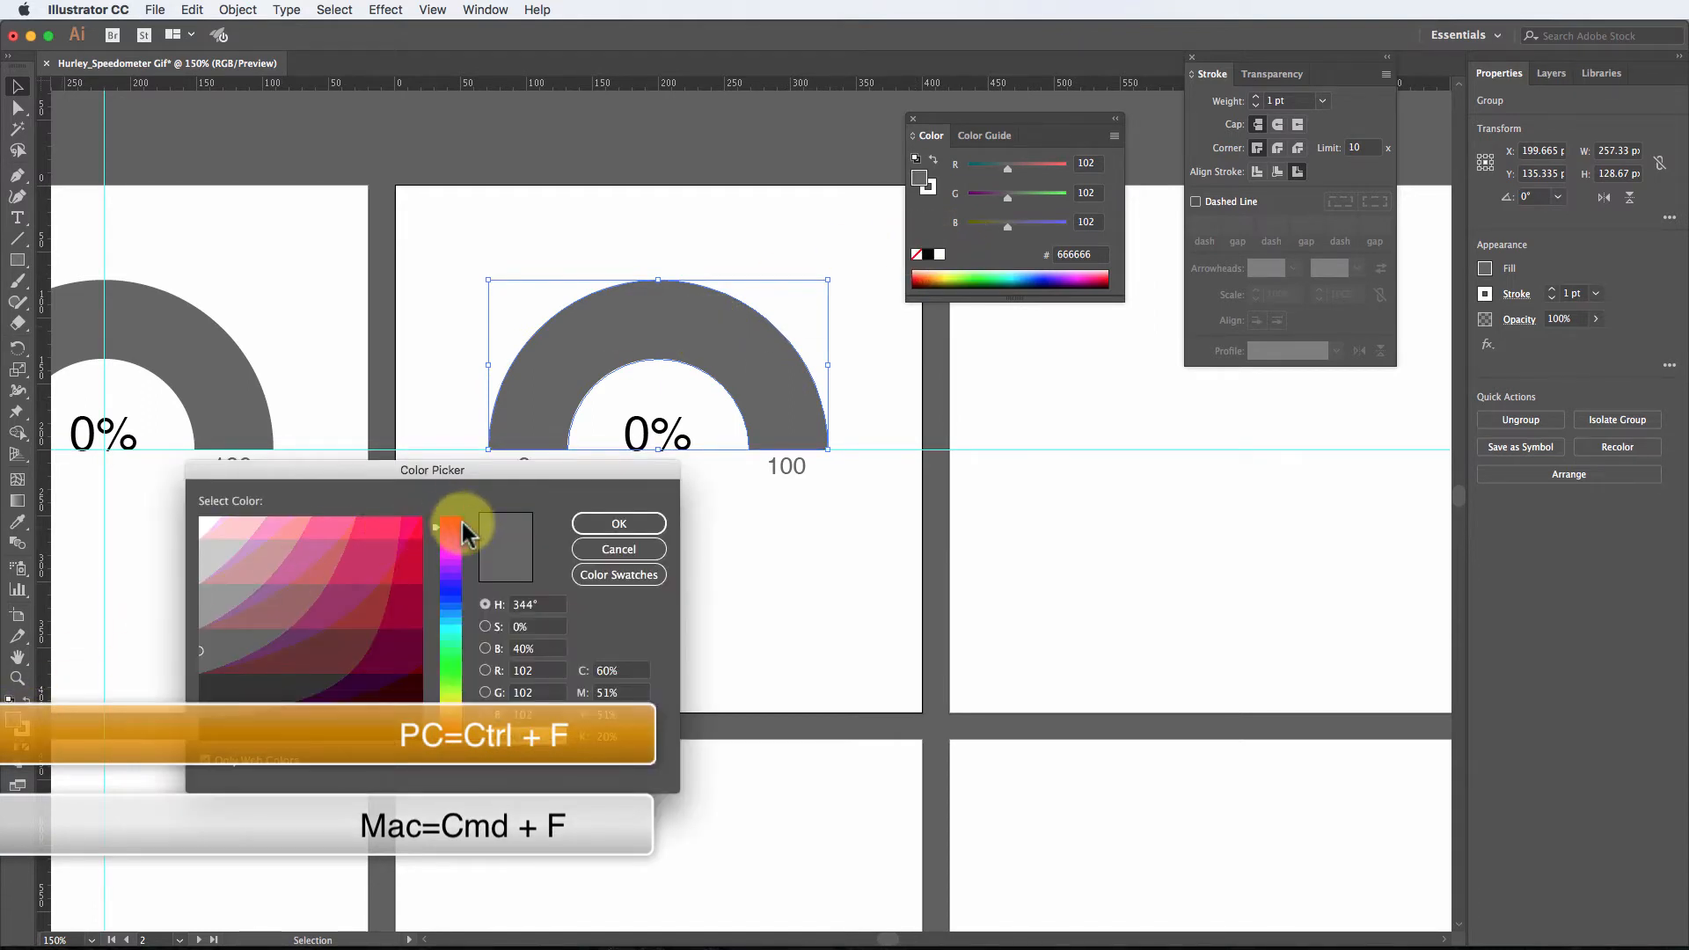
left_click_drag(458, 520, 457, 510)
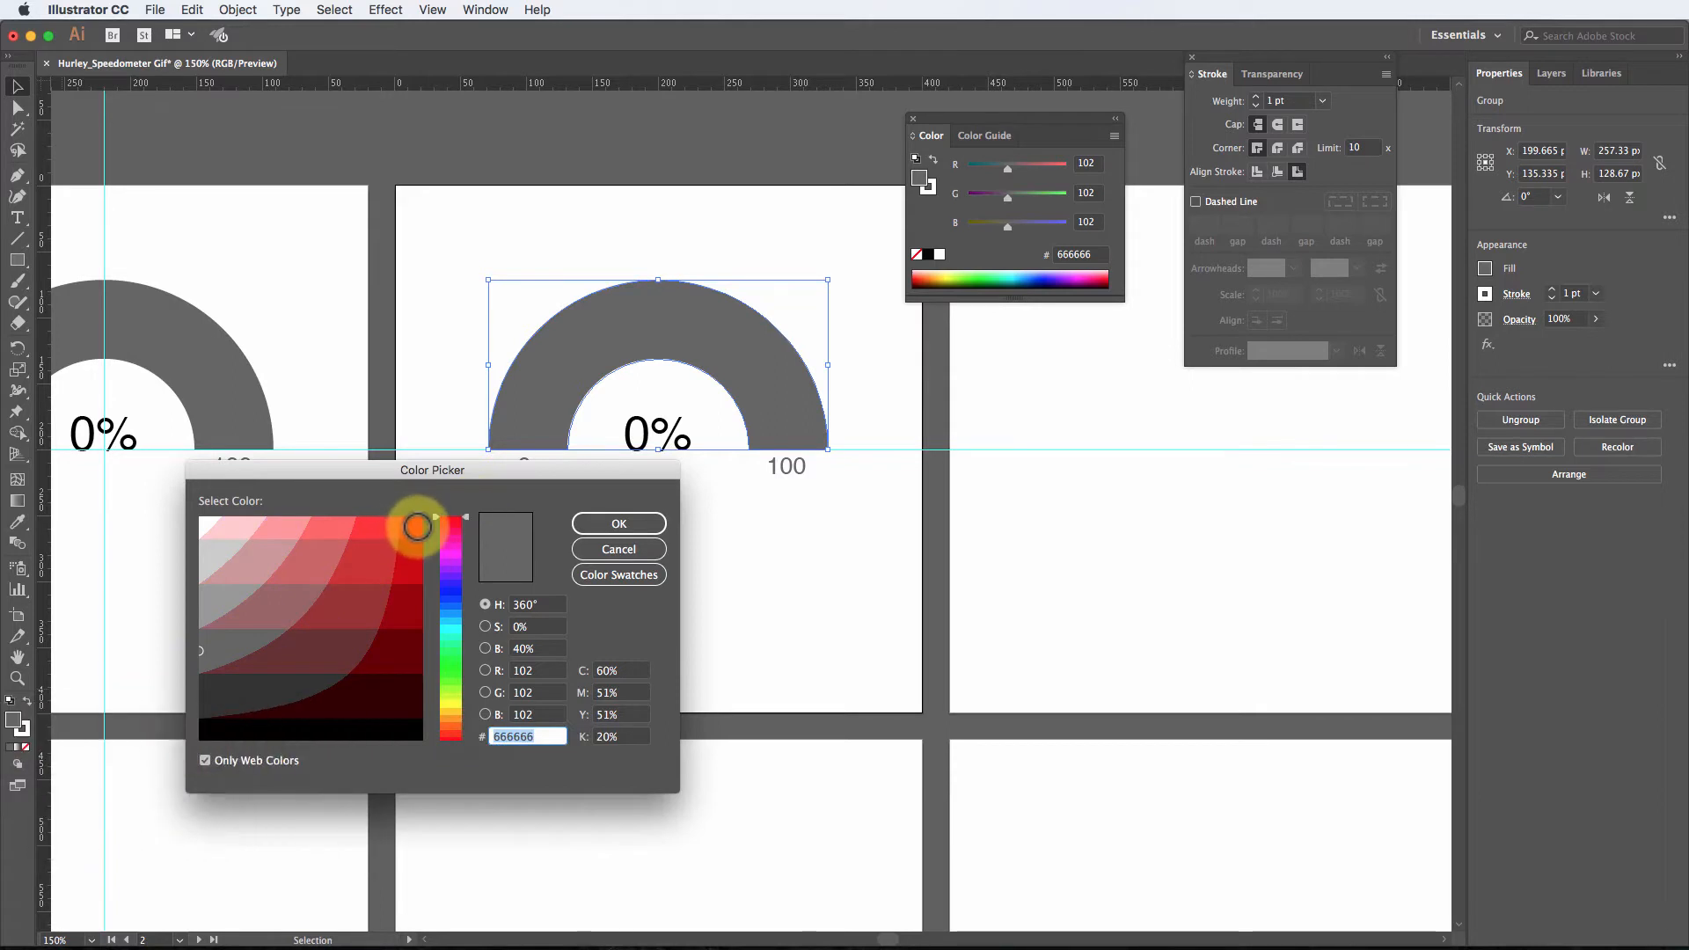
left_click(416, 527)
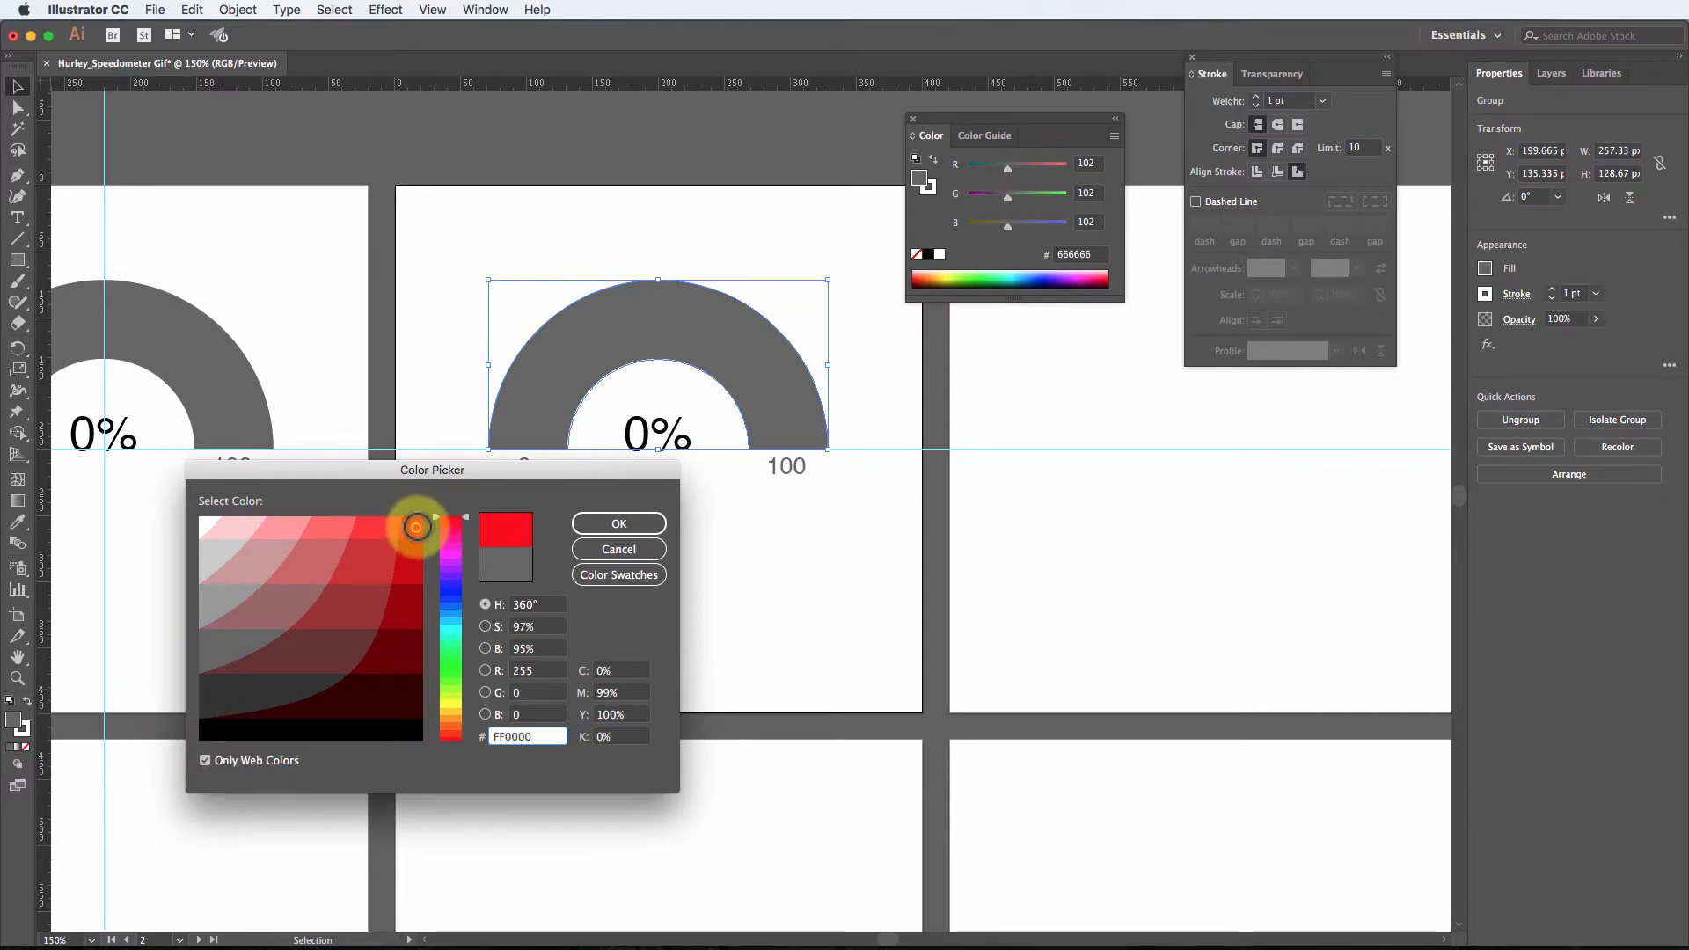
left_click(625, 525)
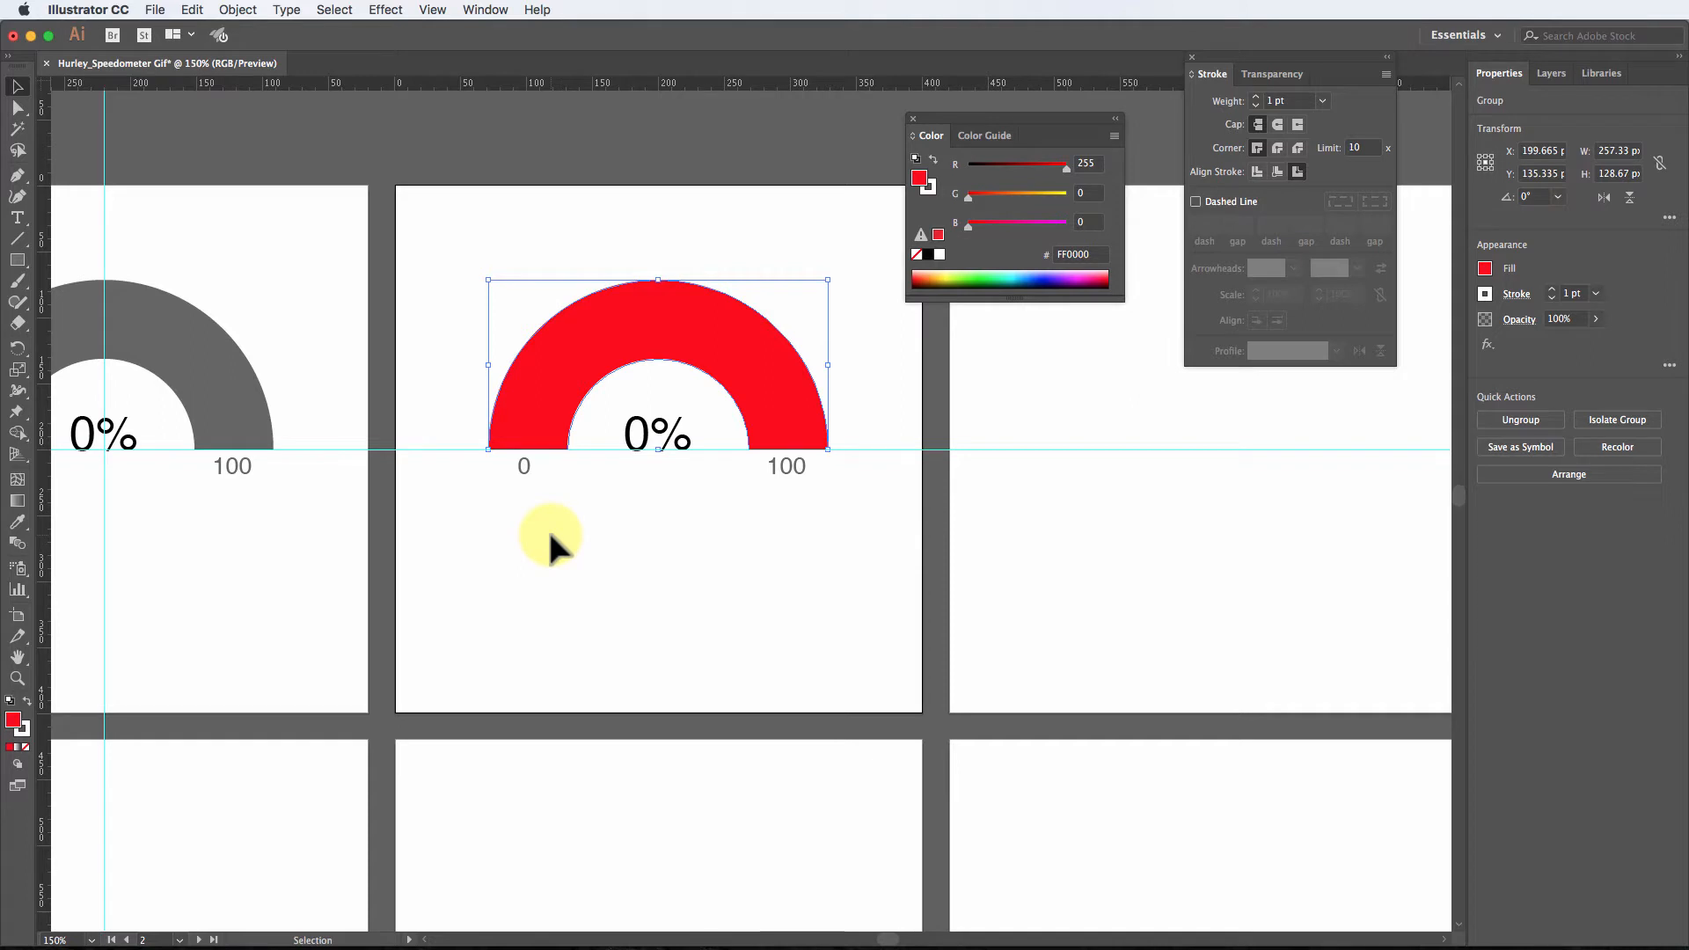
left_click(604, 526)
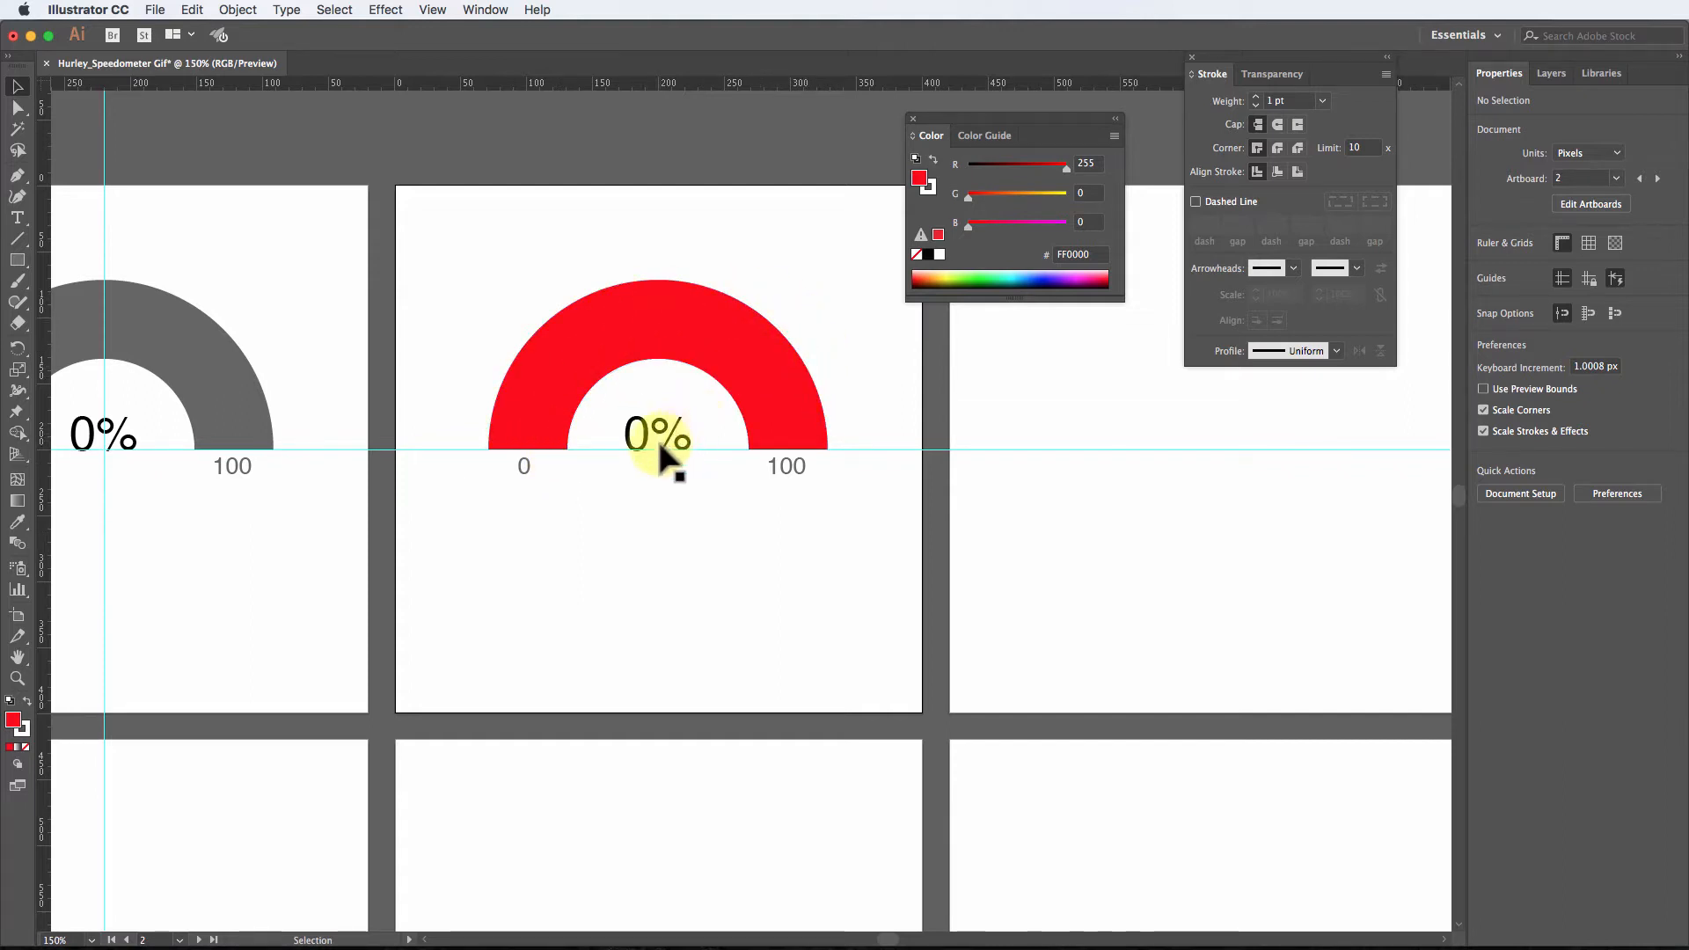
Step: Draw a rectangle about 160 × 181 px covering the right half of the red ring, with its lower-left corner at the dial's centre
left_click(17, 260)
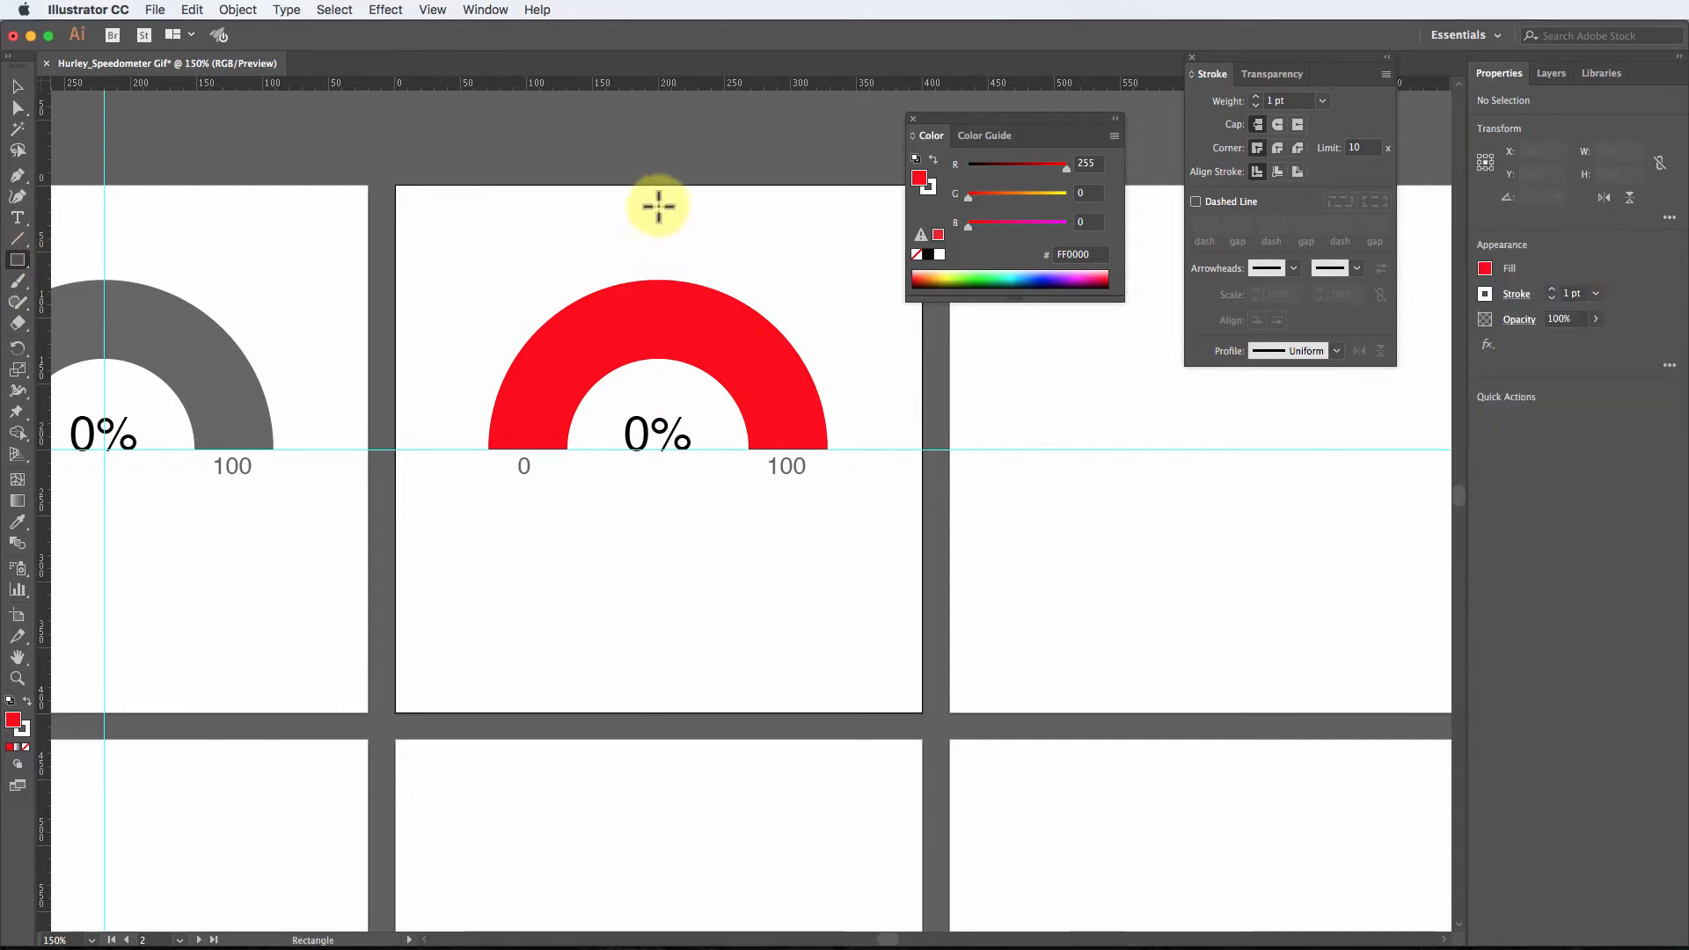
left_click_drag(659, 212, 869, 449)
left_click(17, 86)
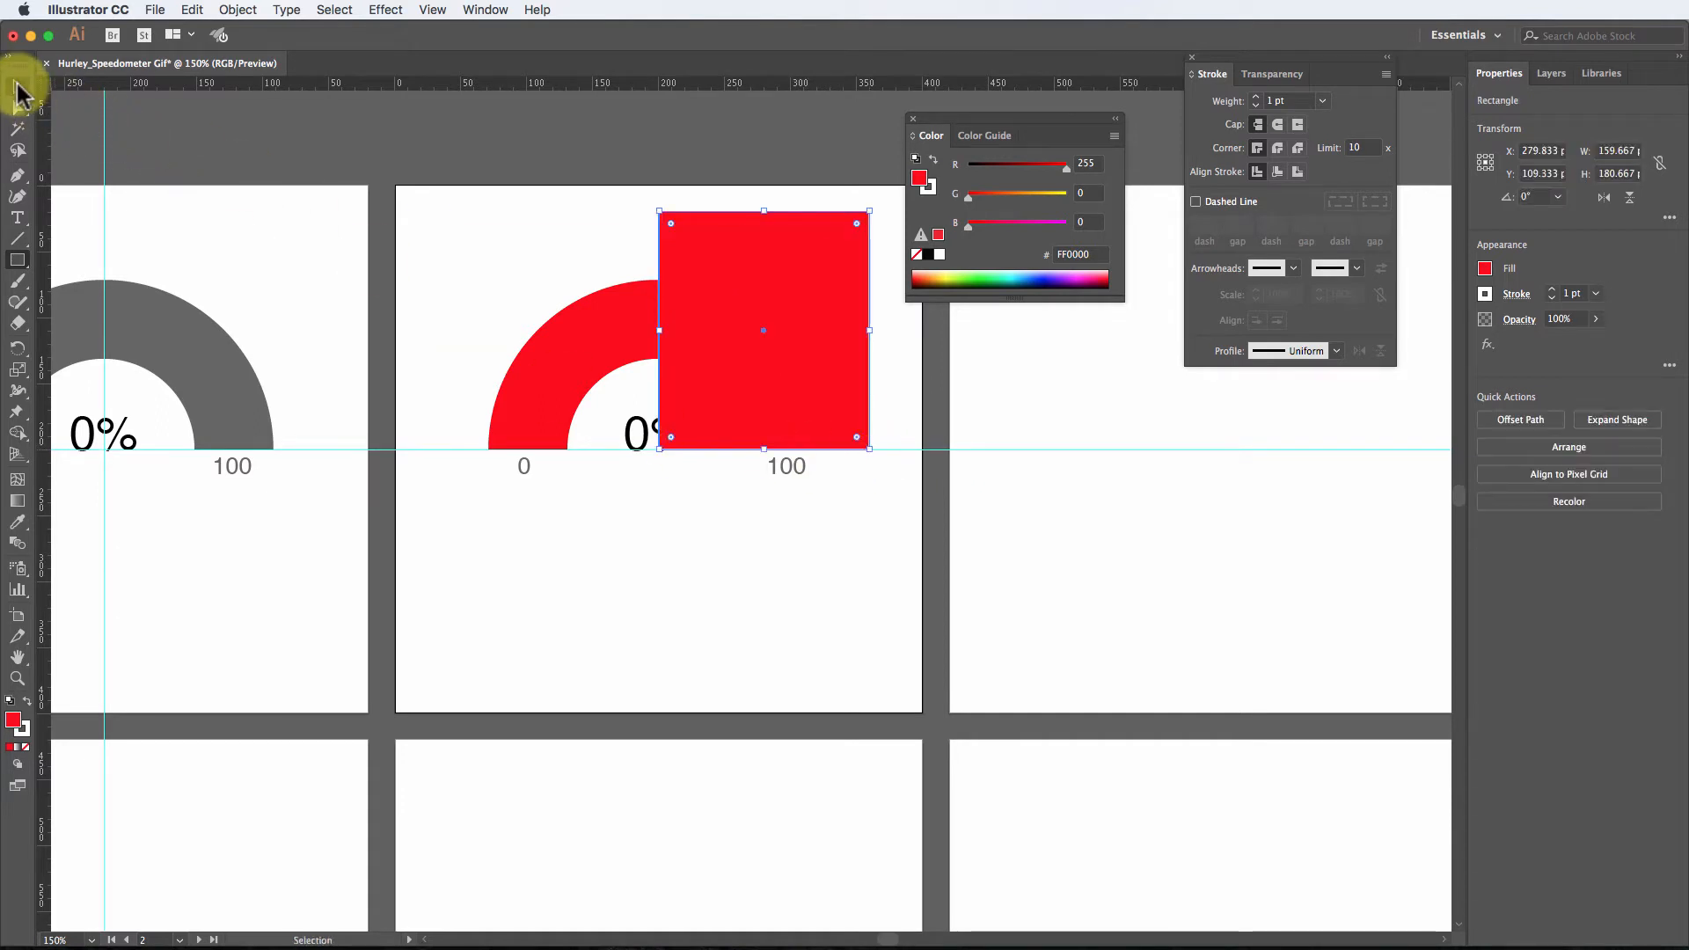
Step: Deselect the rectangle and place a vertical guide through the dial's centre on the second artboard
left_click(17, 349)
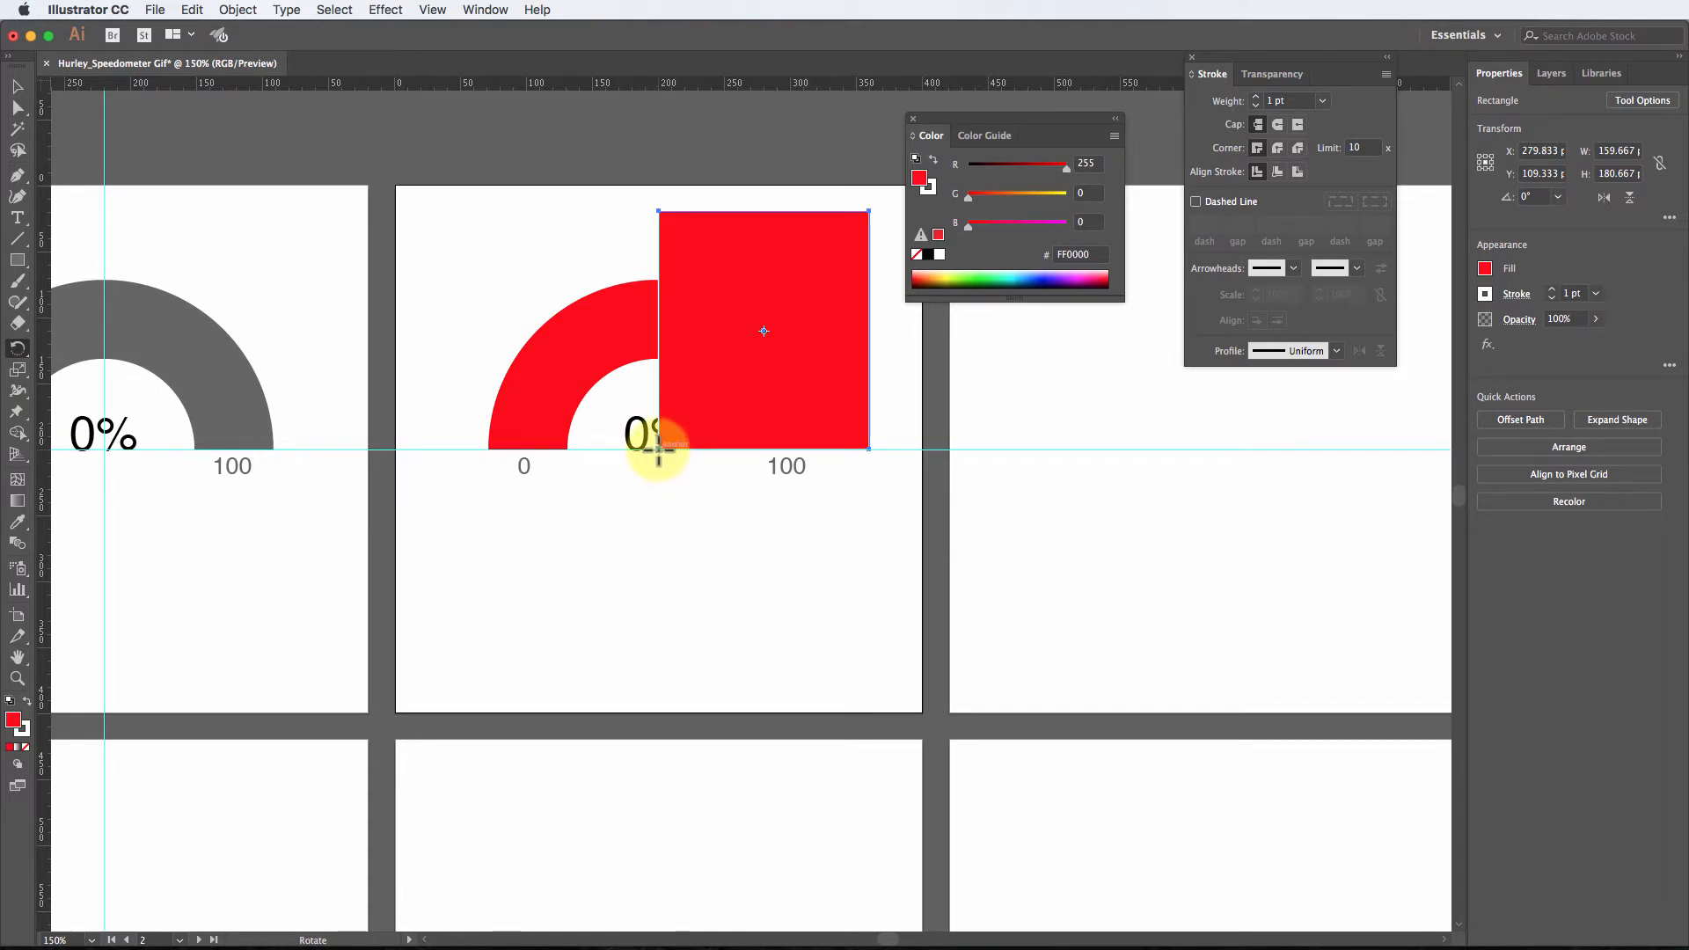
left_click(17, 86)
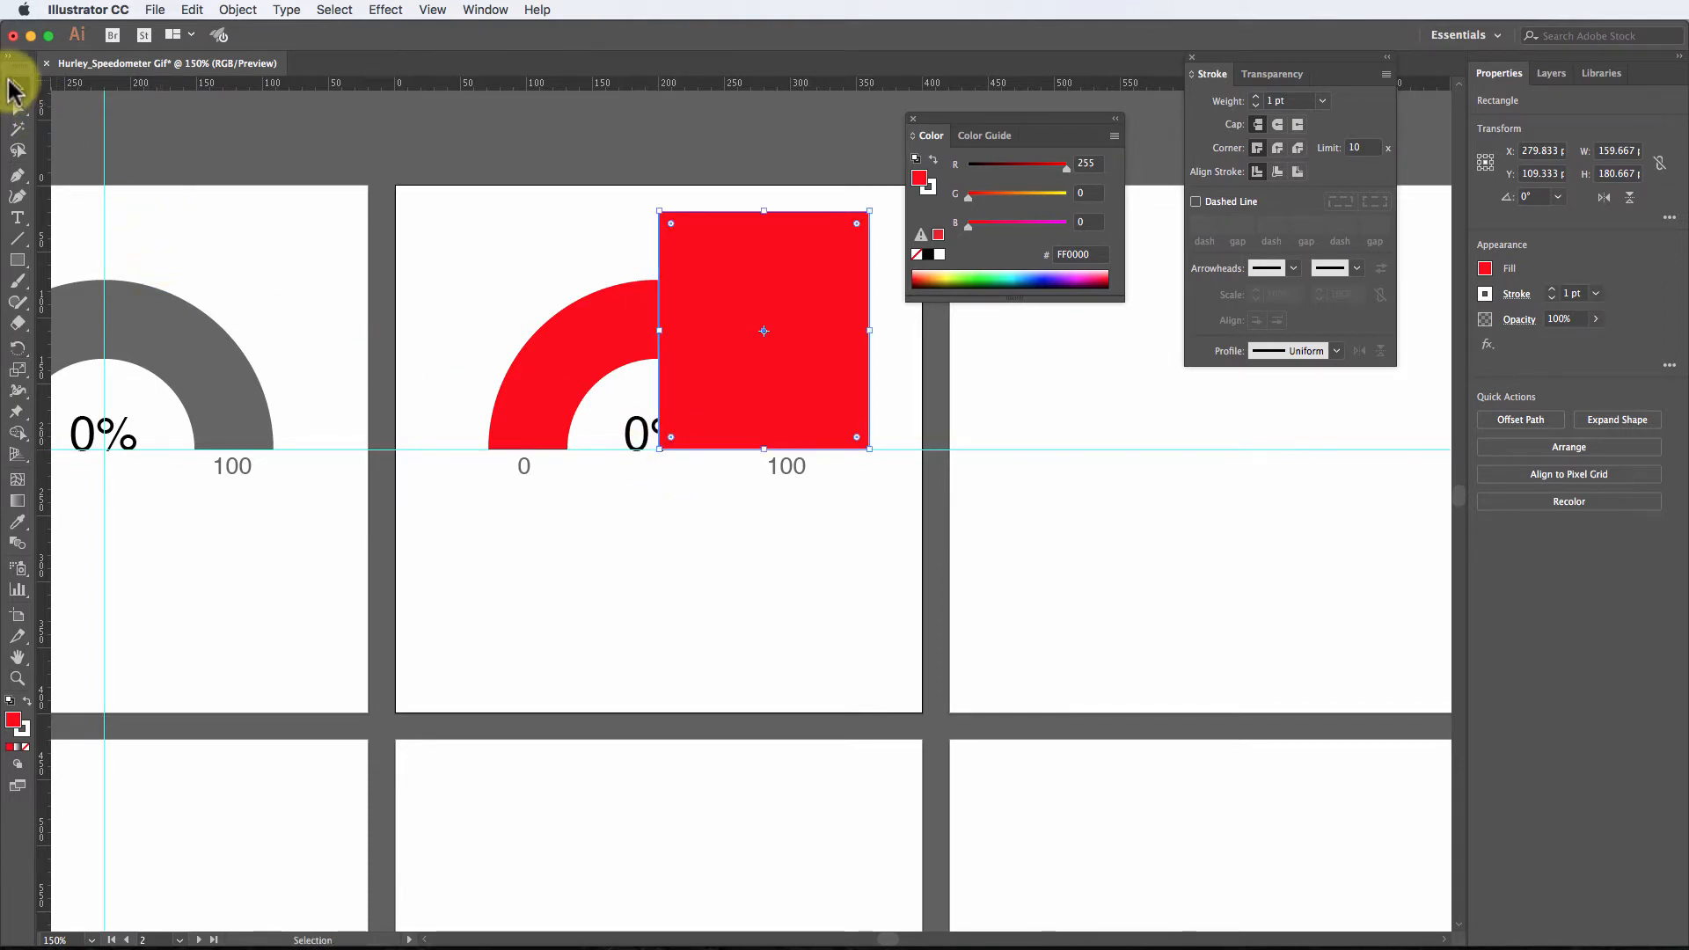
left_click(503, 262)
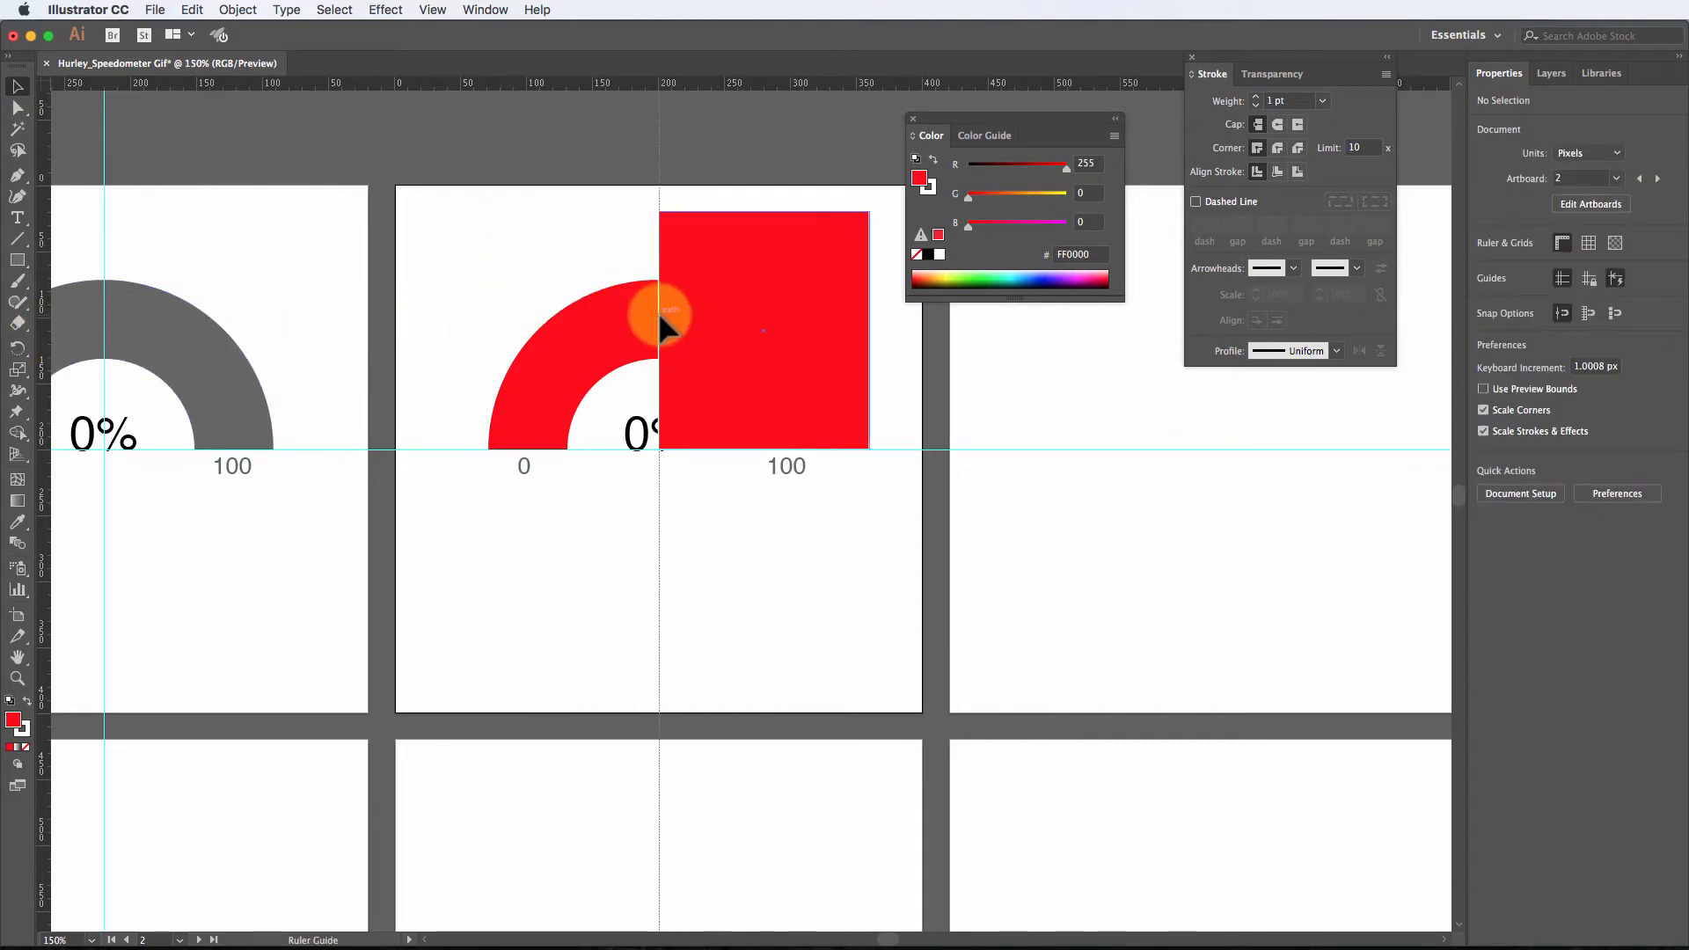
Step: Rotate the rectangle clockwise about the dial's centre to about 311.5°
left_click(18, 348)
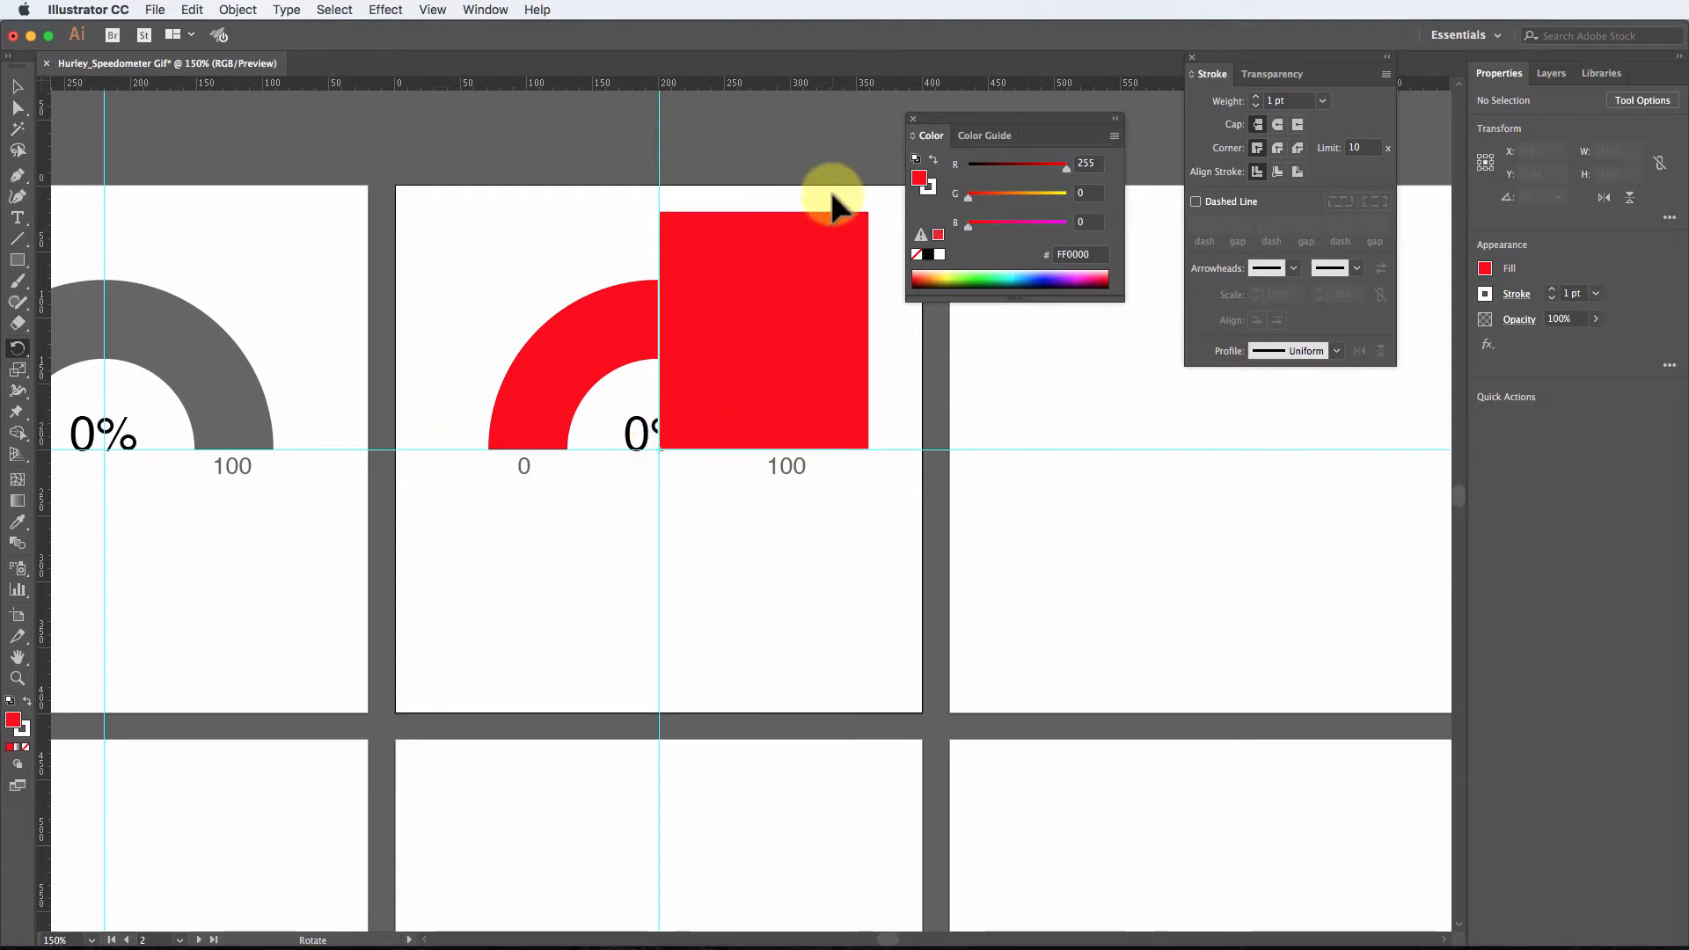
left_click_drag(830, 191, 900, 445)
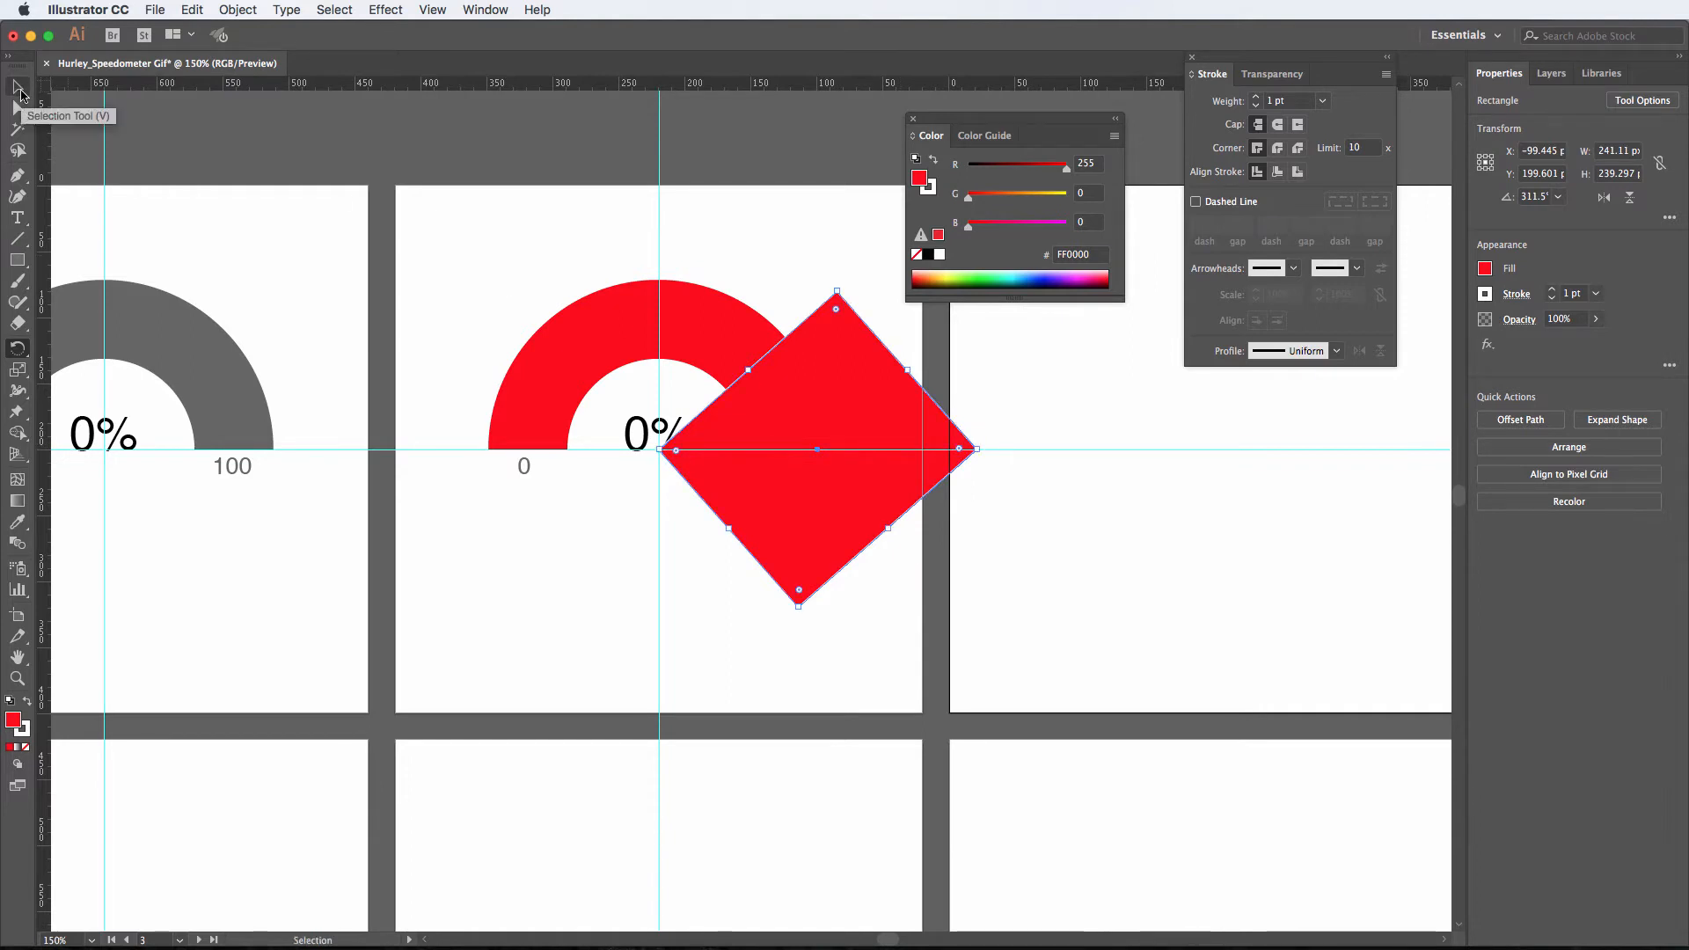
left_click(17, 88)
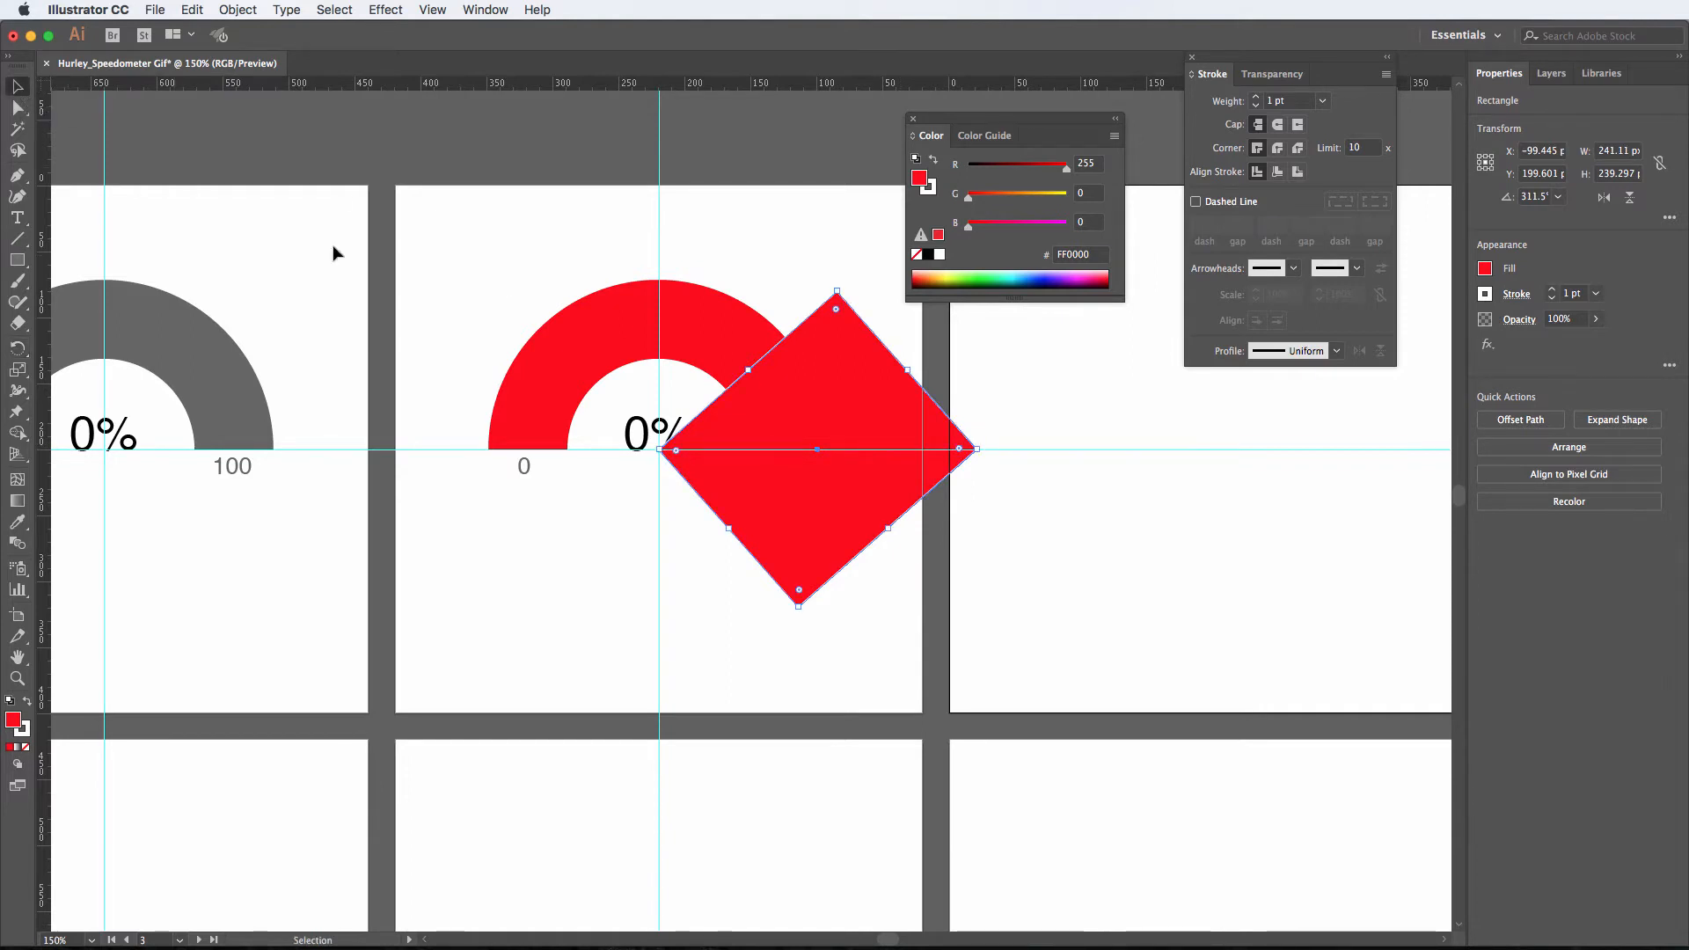
Step: Try trimming the red half ring along the rotated rectangle with Shape Builder, and undo the cut
left_click(721, 345, "shift")
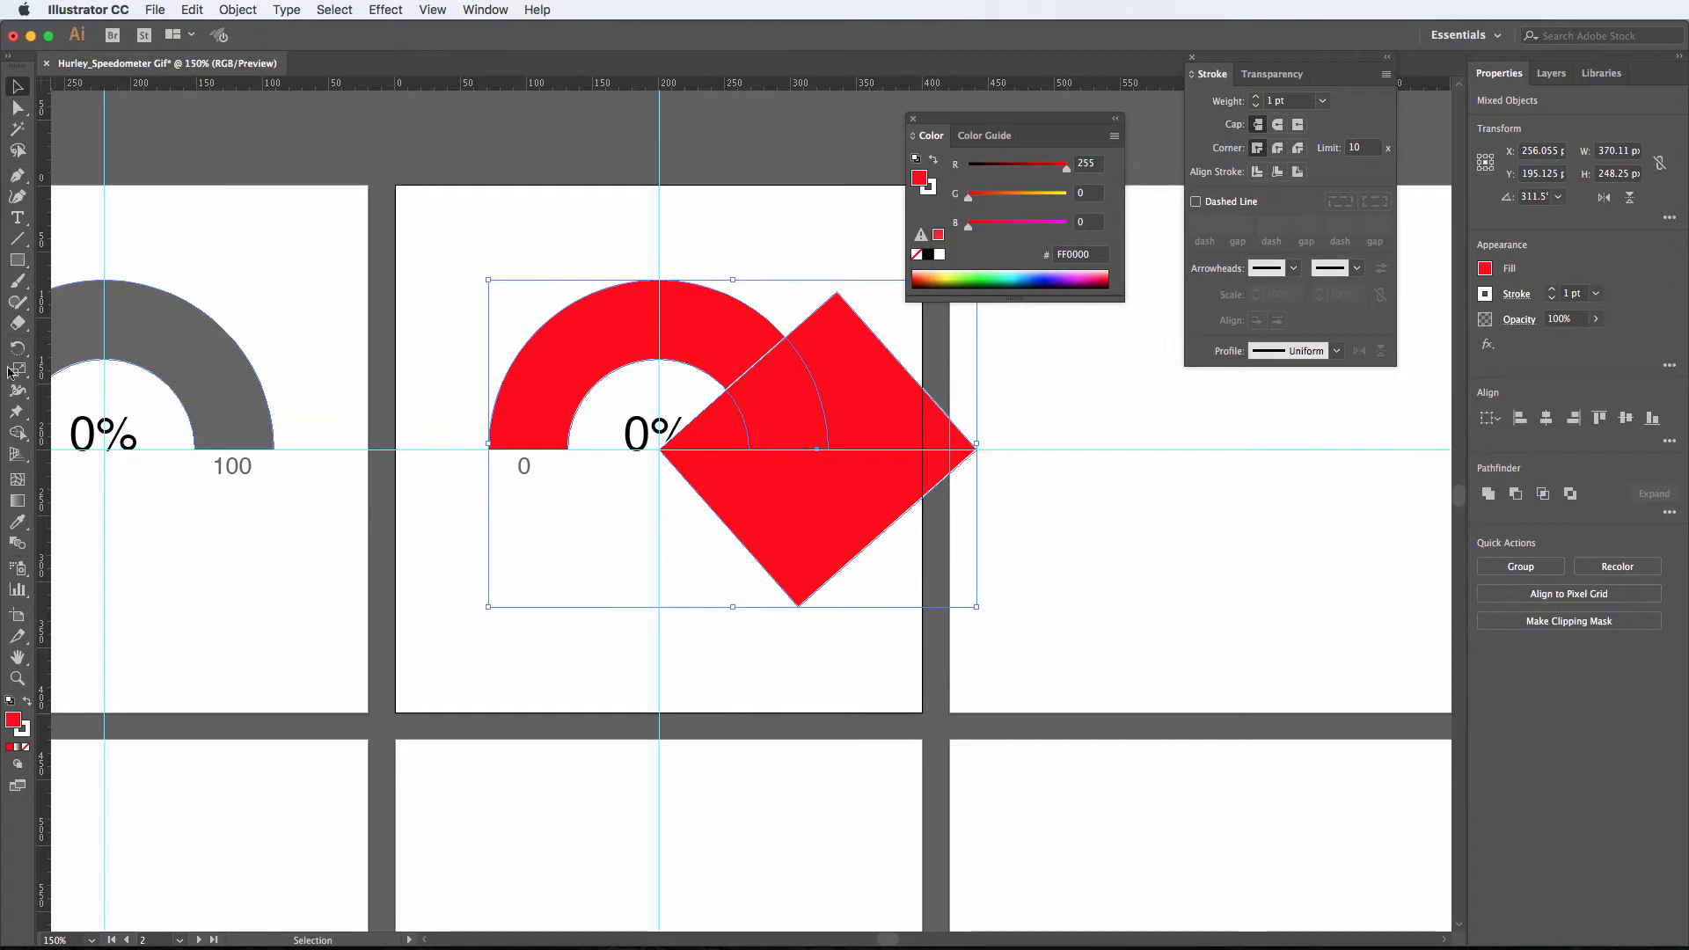
left_click(18, 433)
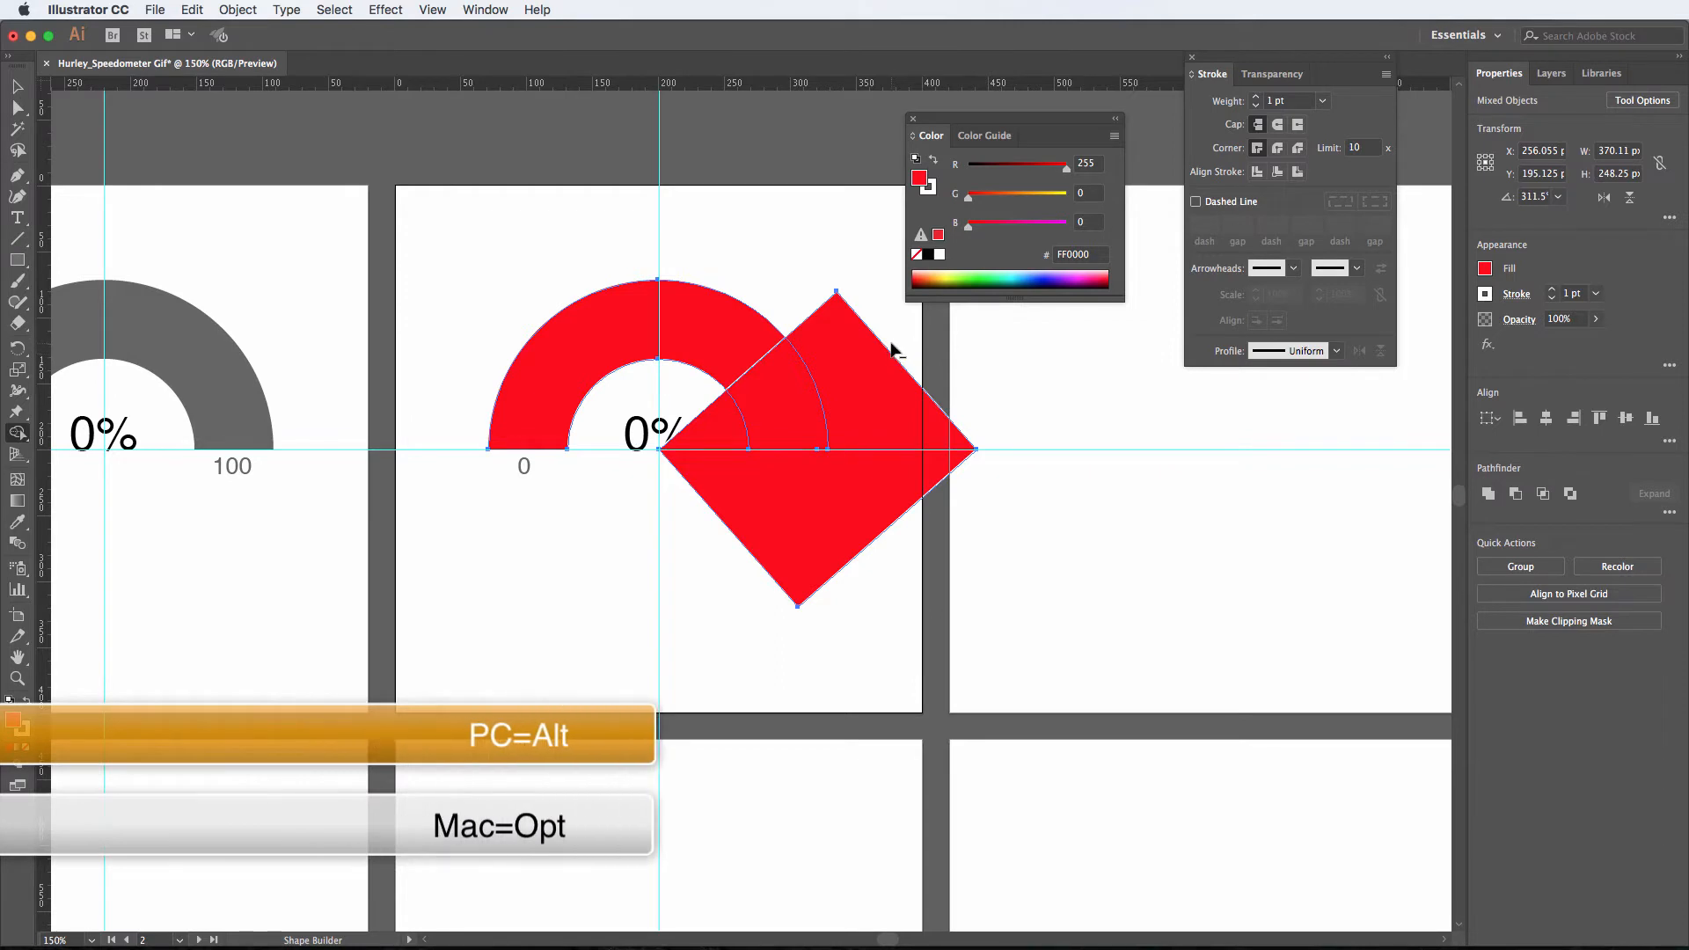
left_click_drag(874, 350, 782, 399)
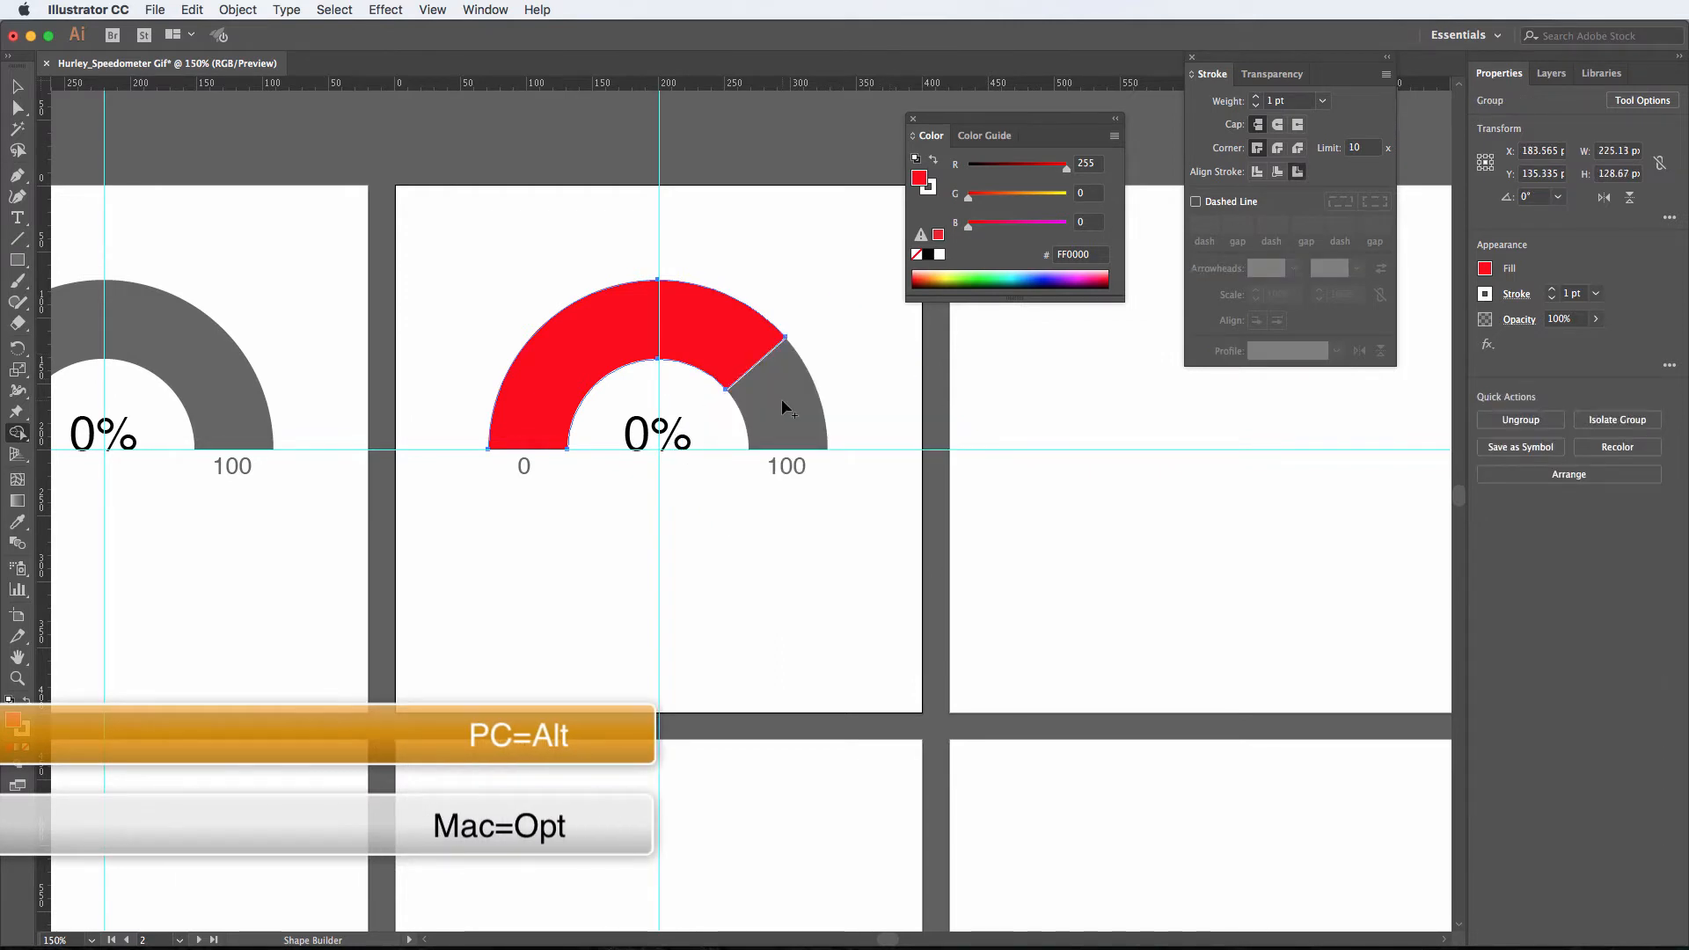
key("super+z")
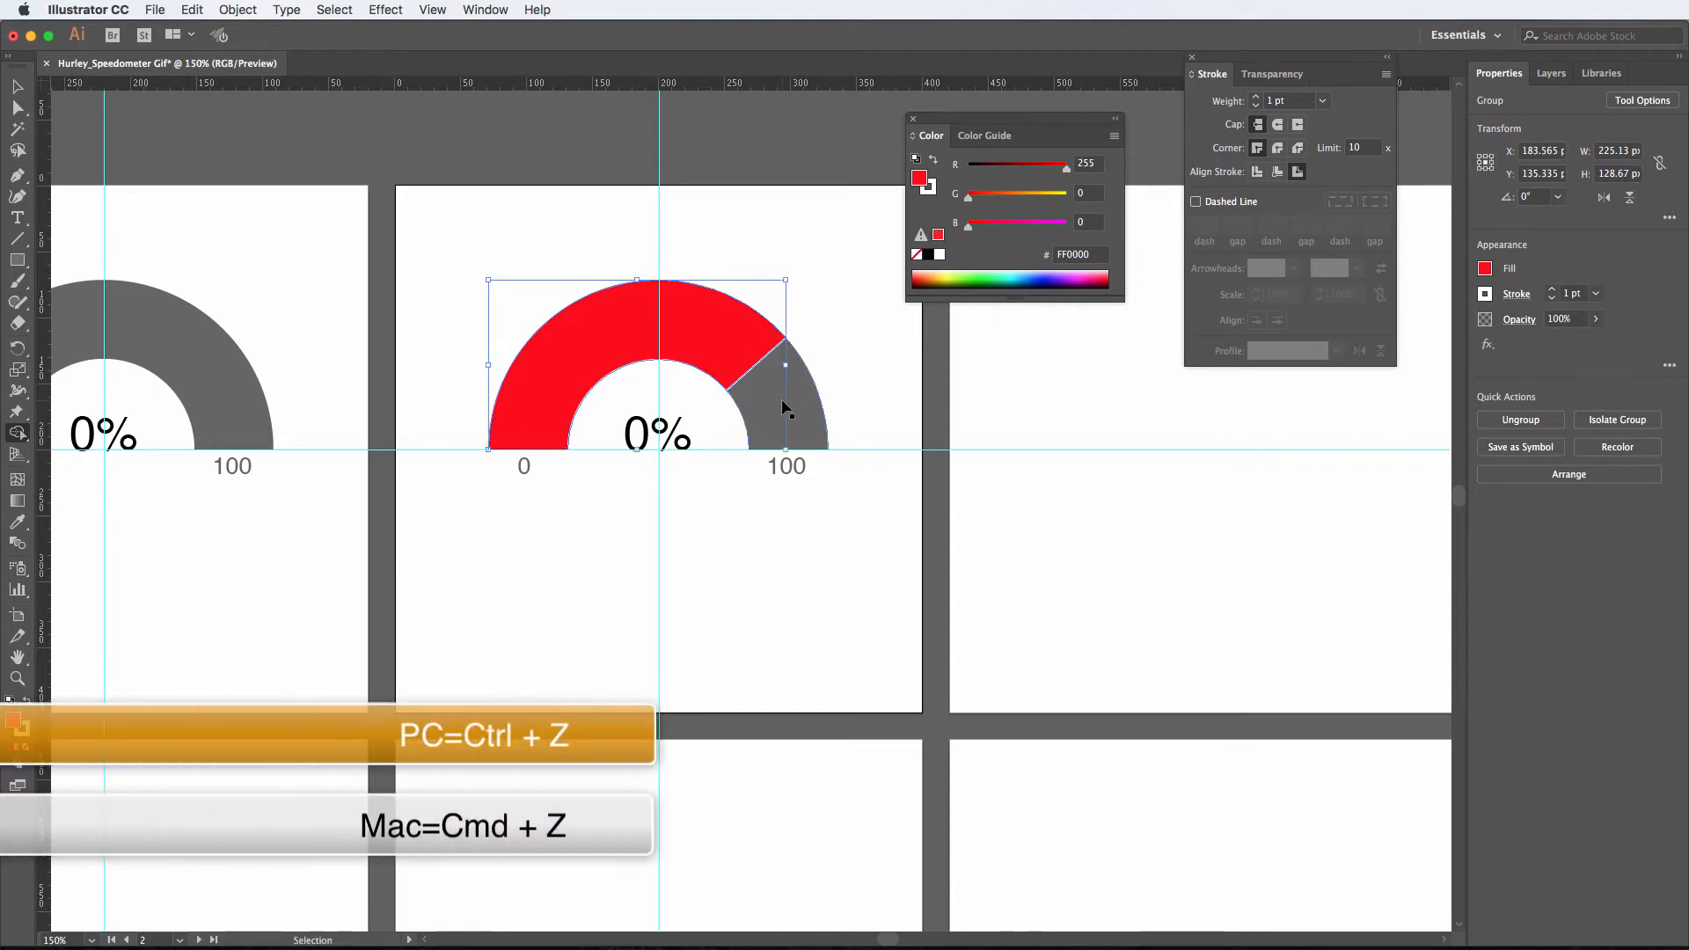
Step: Copy the second artboard's dial, red ring and rotated rectangle, and paste them in front on the third artboard
left_click(13, 86)
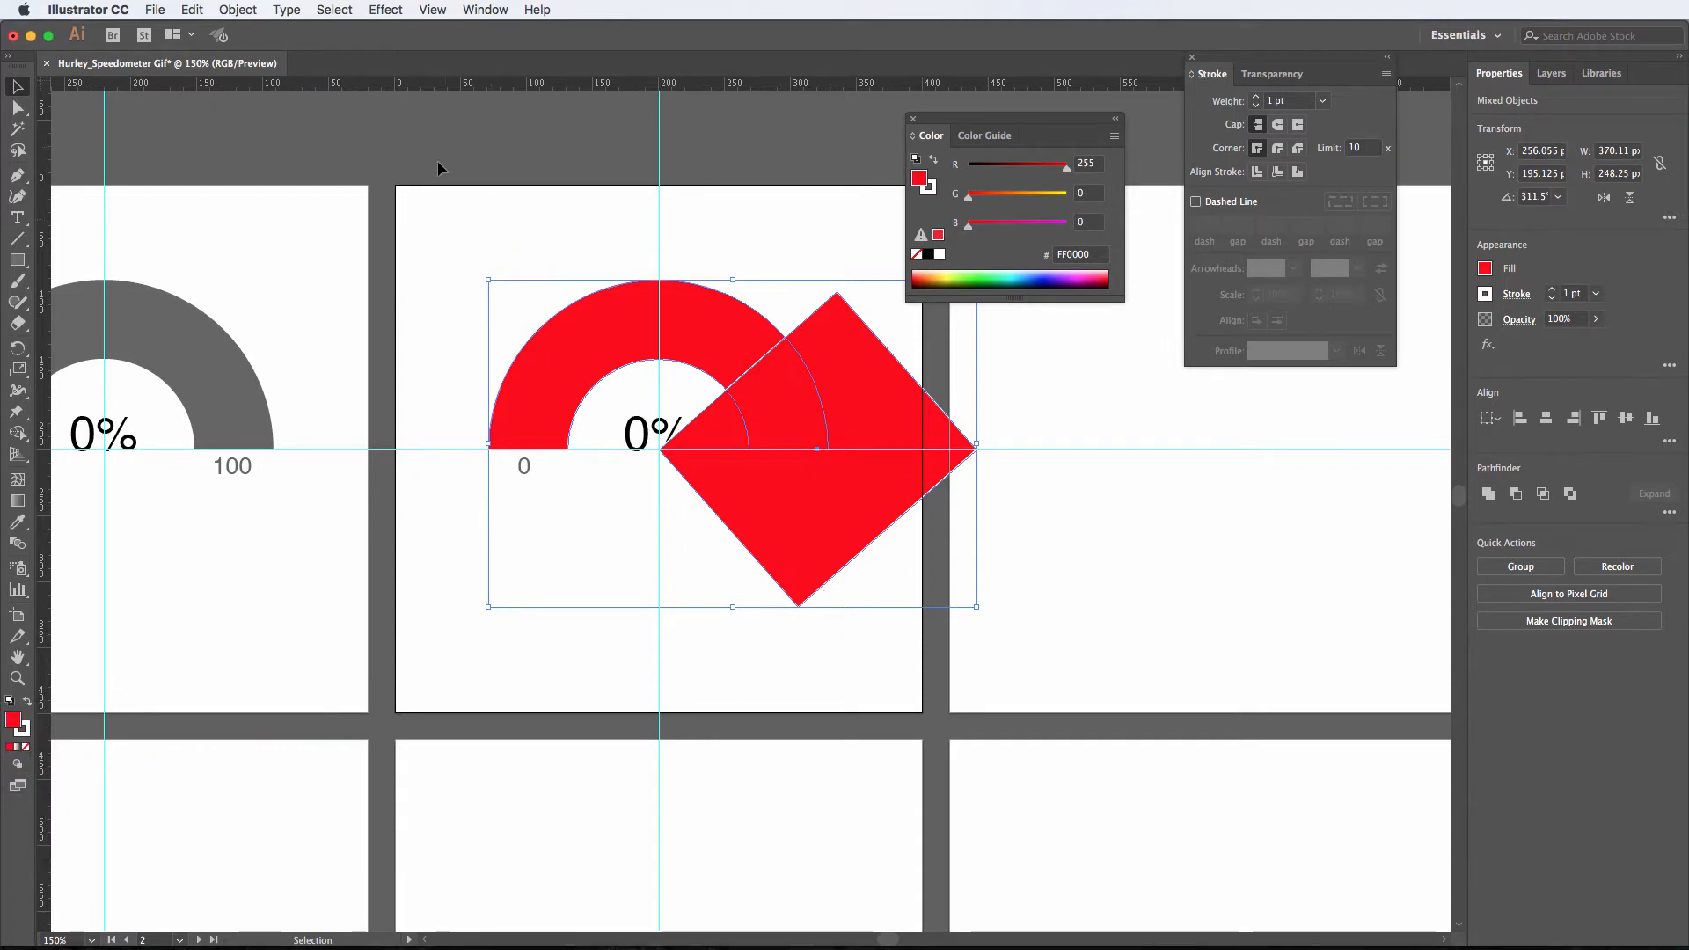
left_click_drag(481, 264, 884, 679)
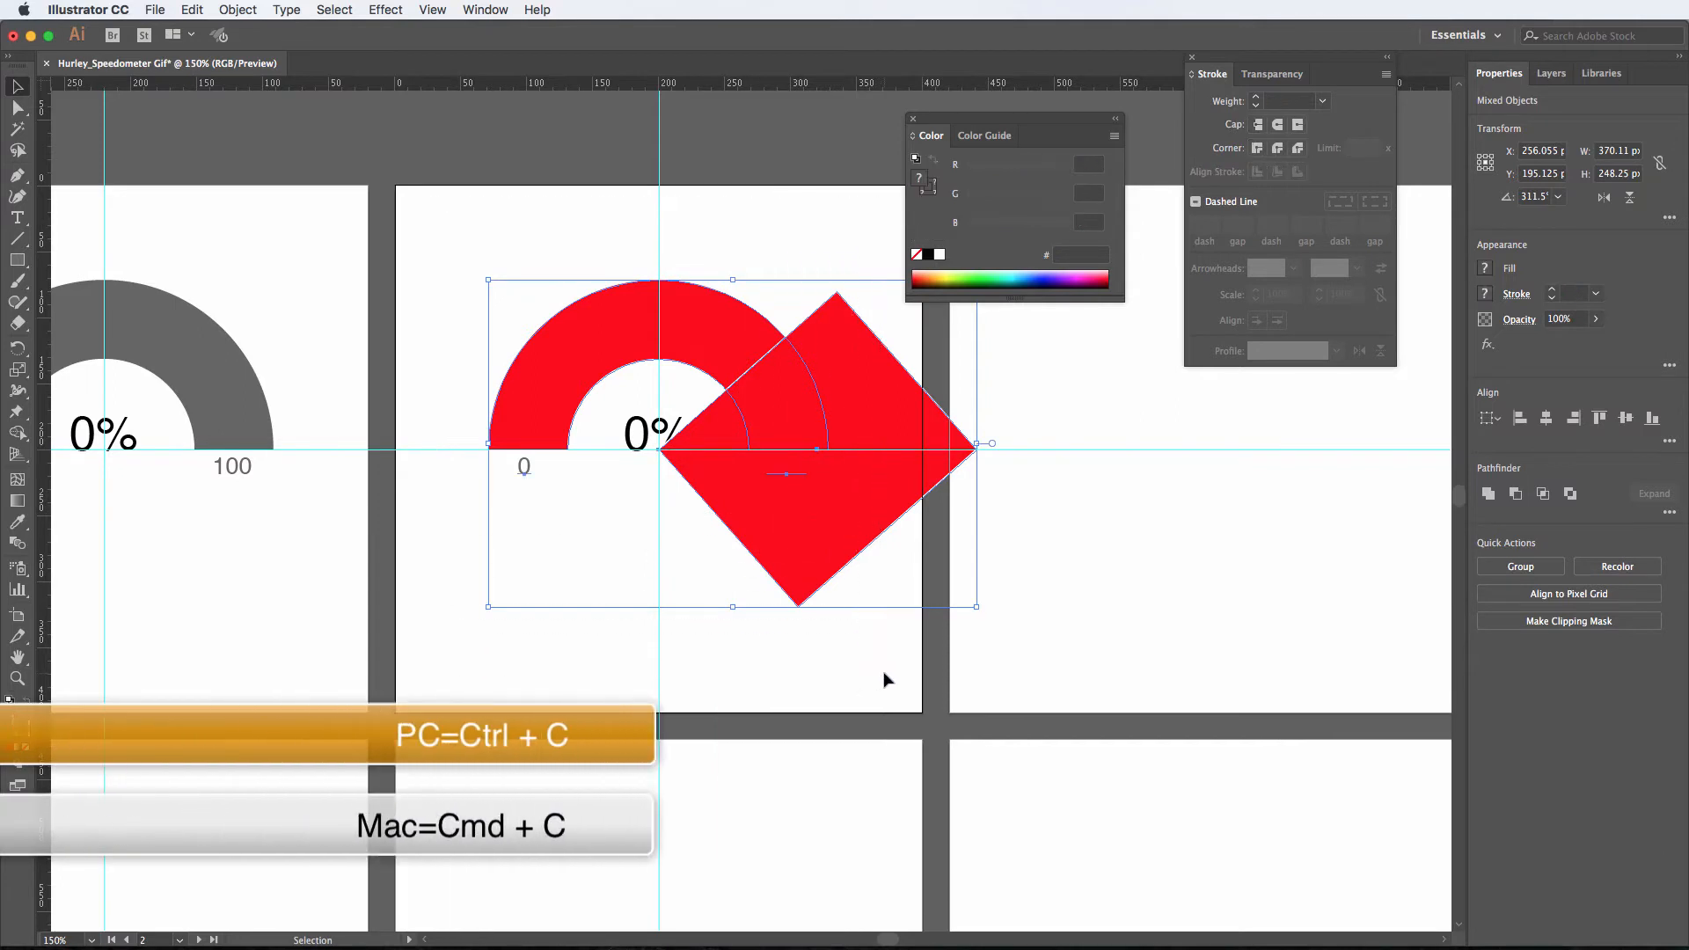
scroll(1113, 652, "right", 5)
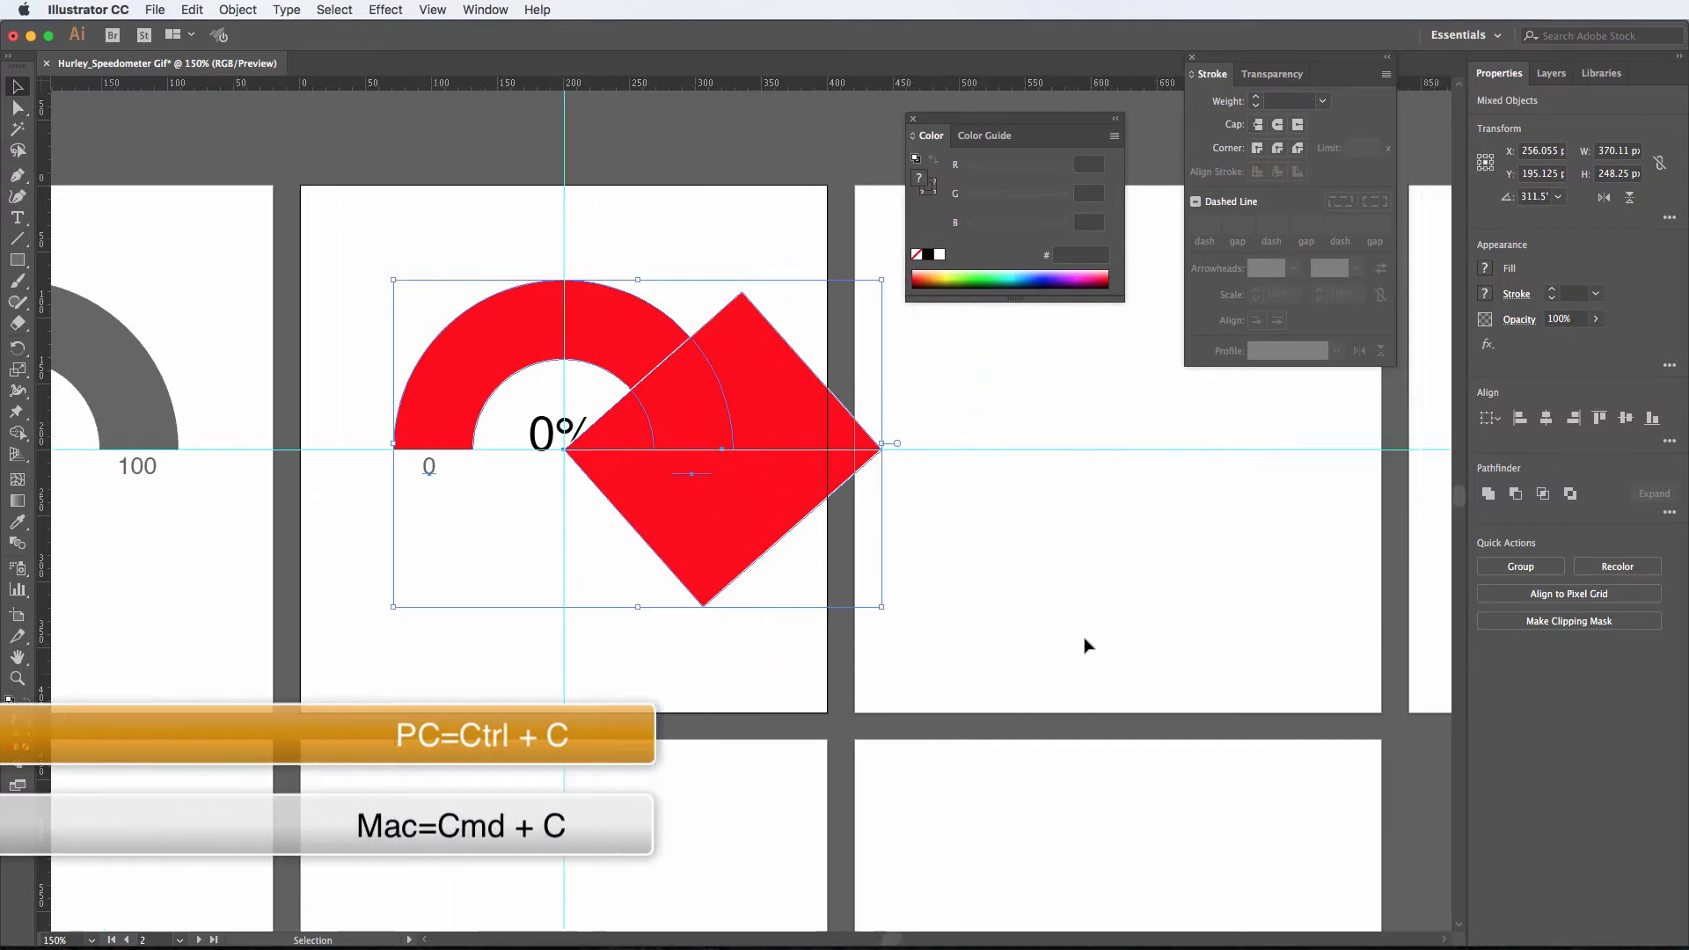
scroll(1047, 642, "right", 4)
left_click(909, 588)
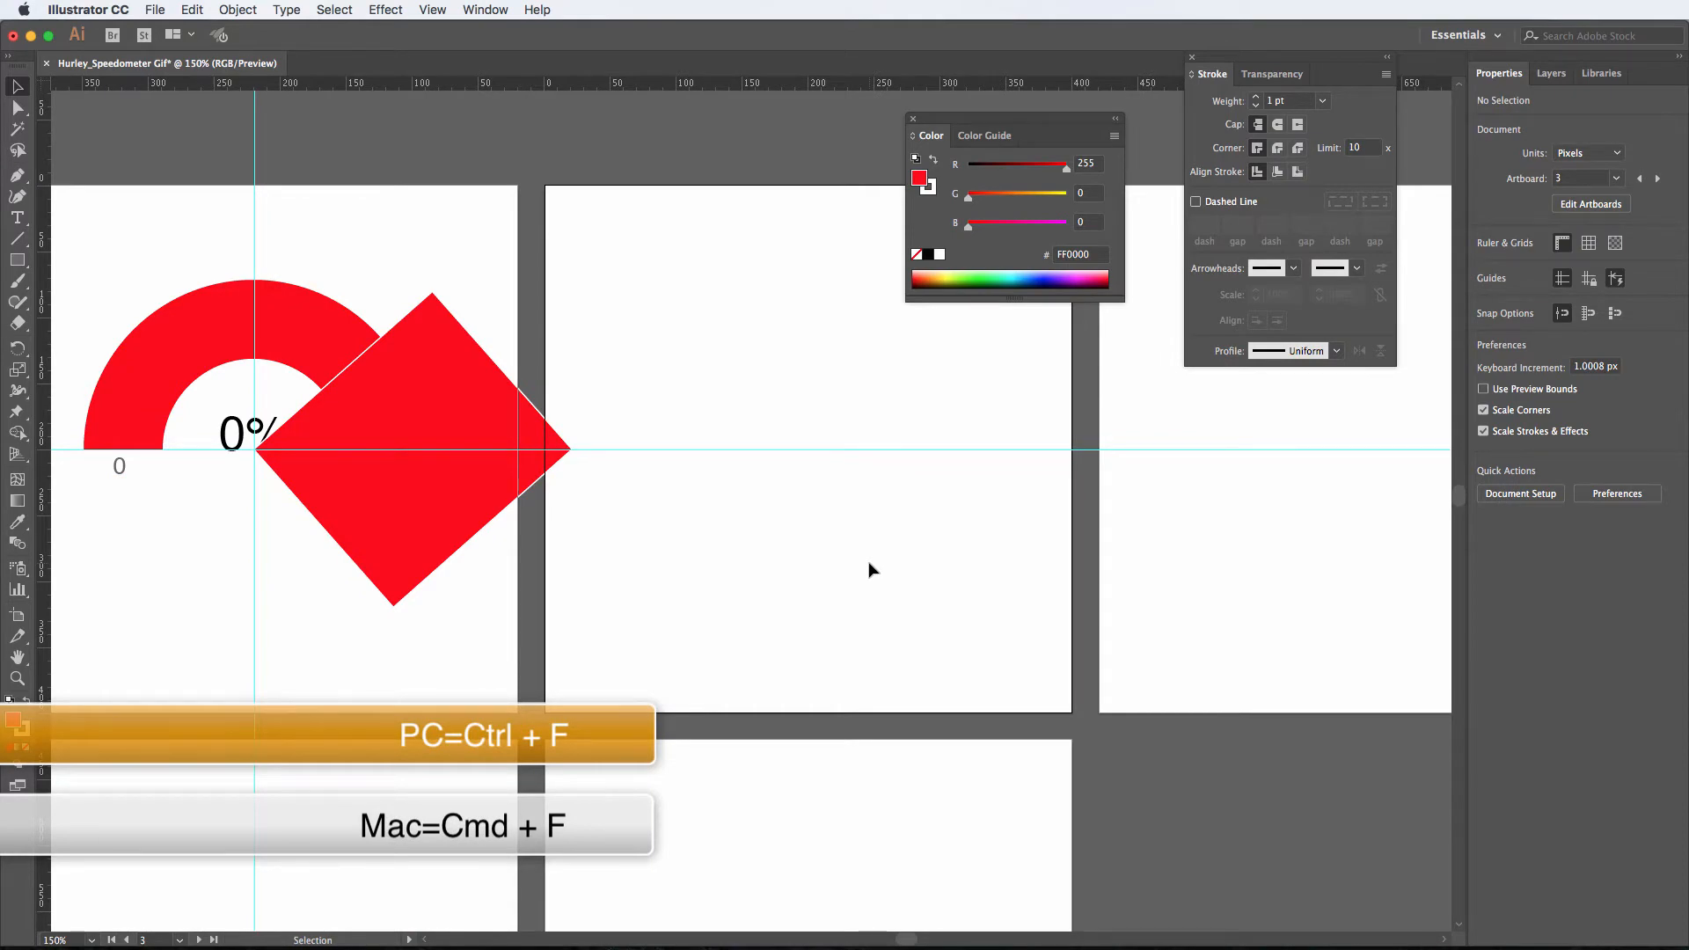
key("super+f")
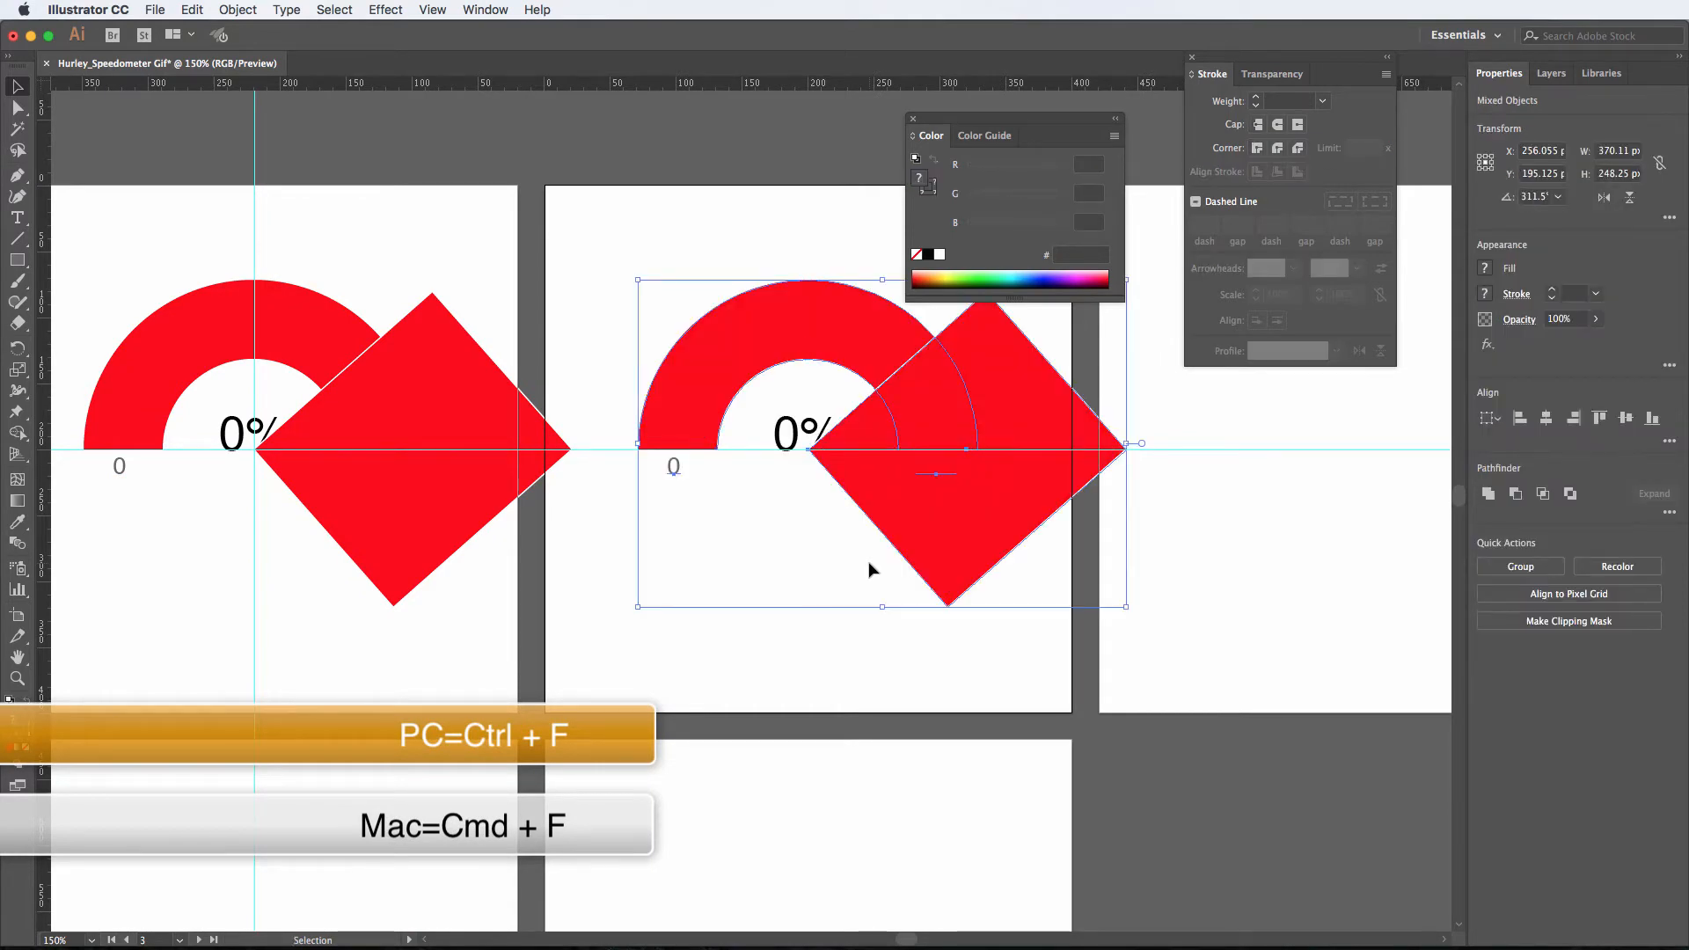
left_click(796, 648)
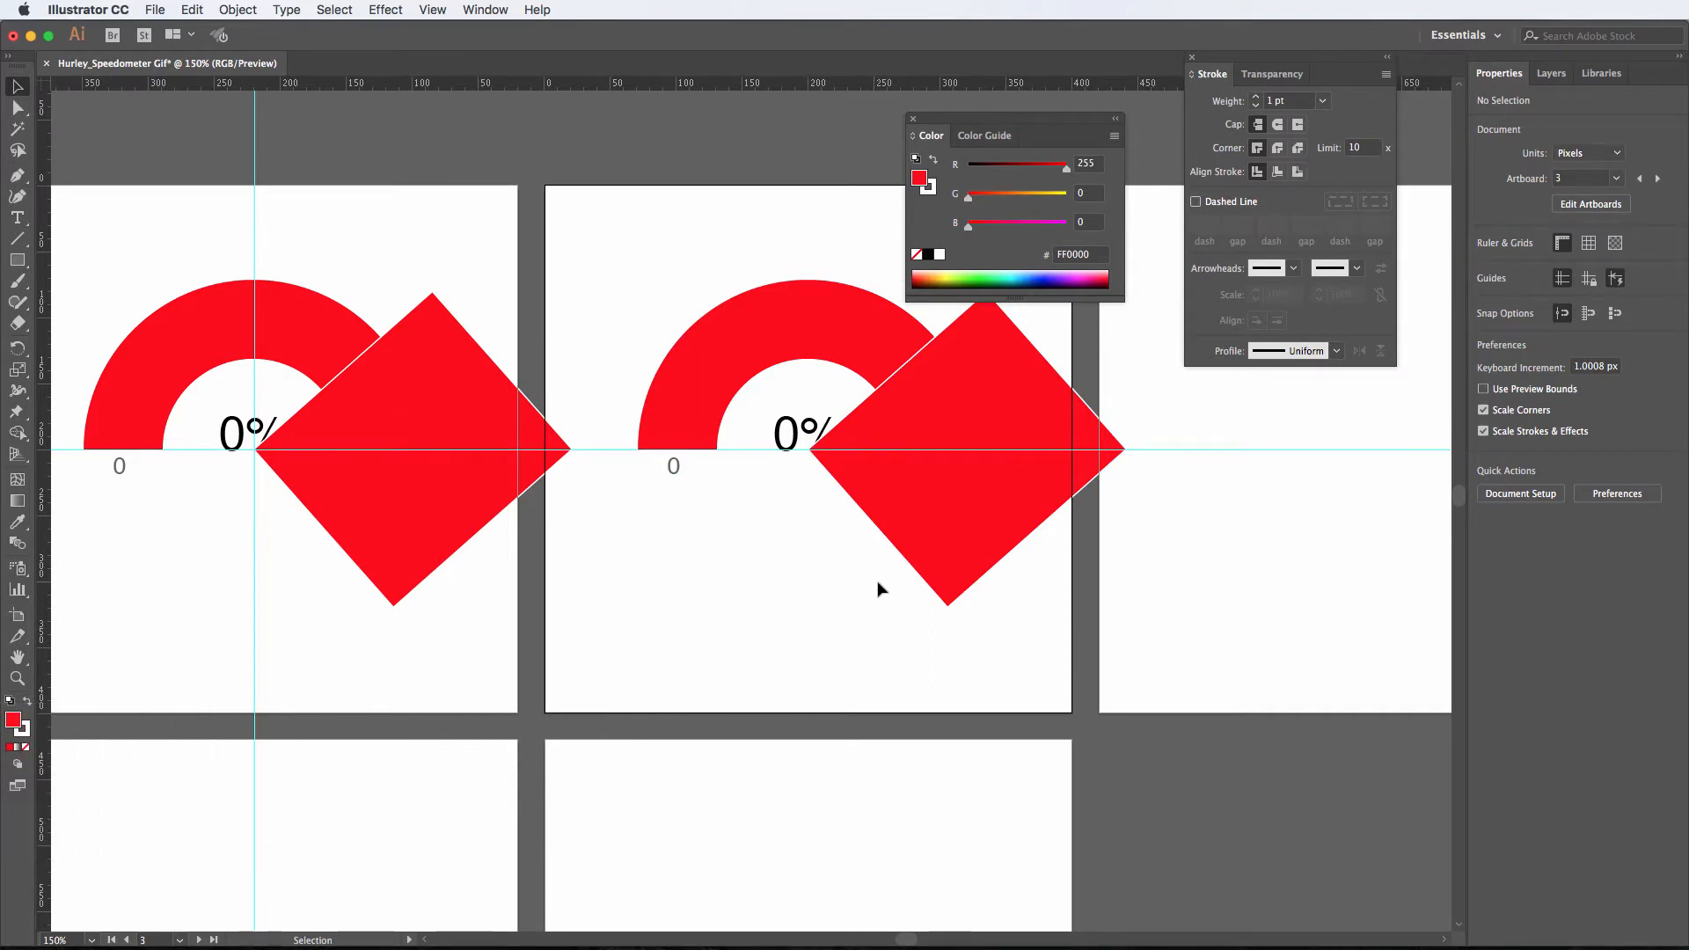
Step: Rotate the third artboard's rectangle counterclockwise about the dial's centre to about 329.5°
left_click(923, 490)
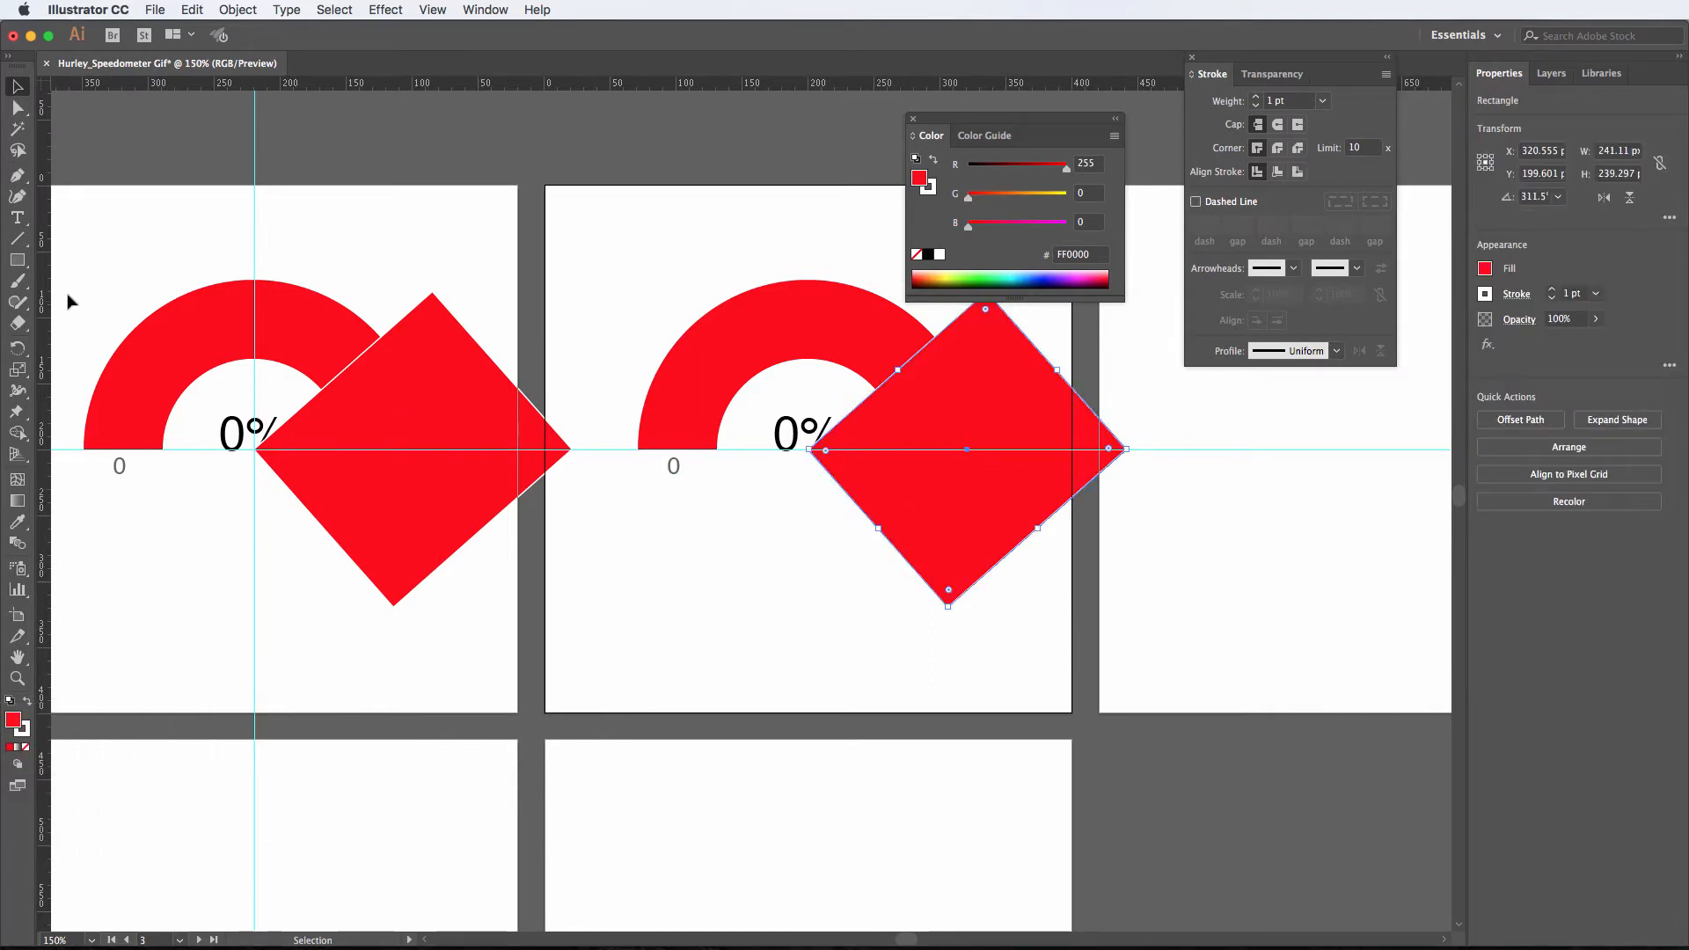
left_click(18, 347)
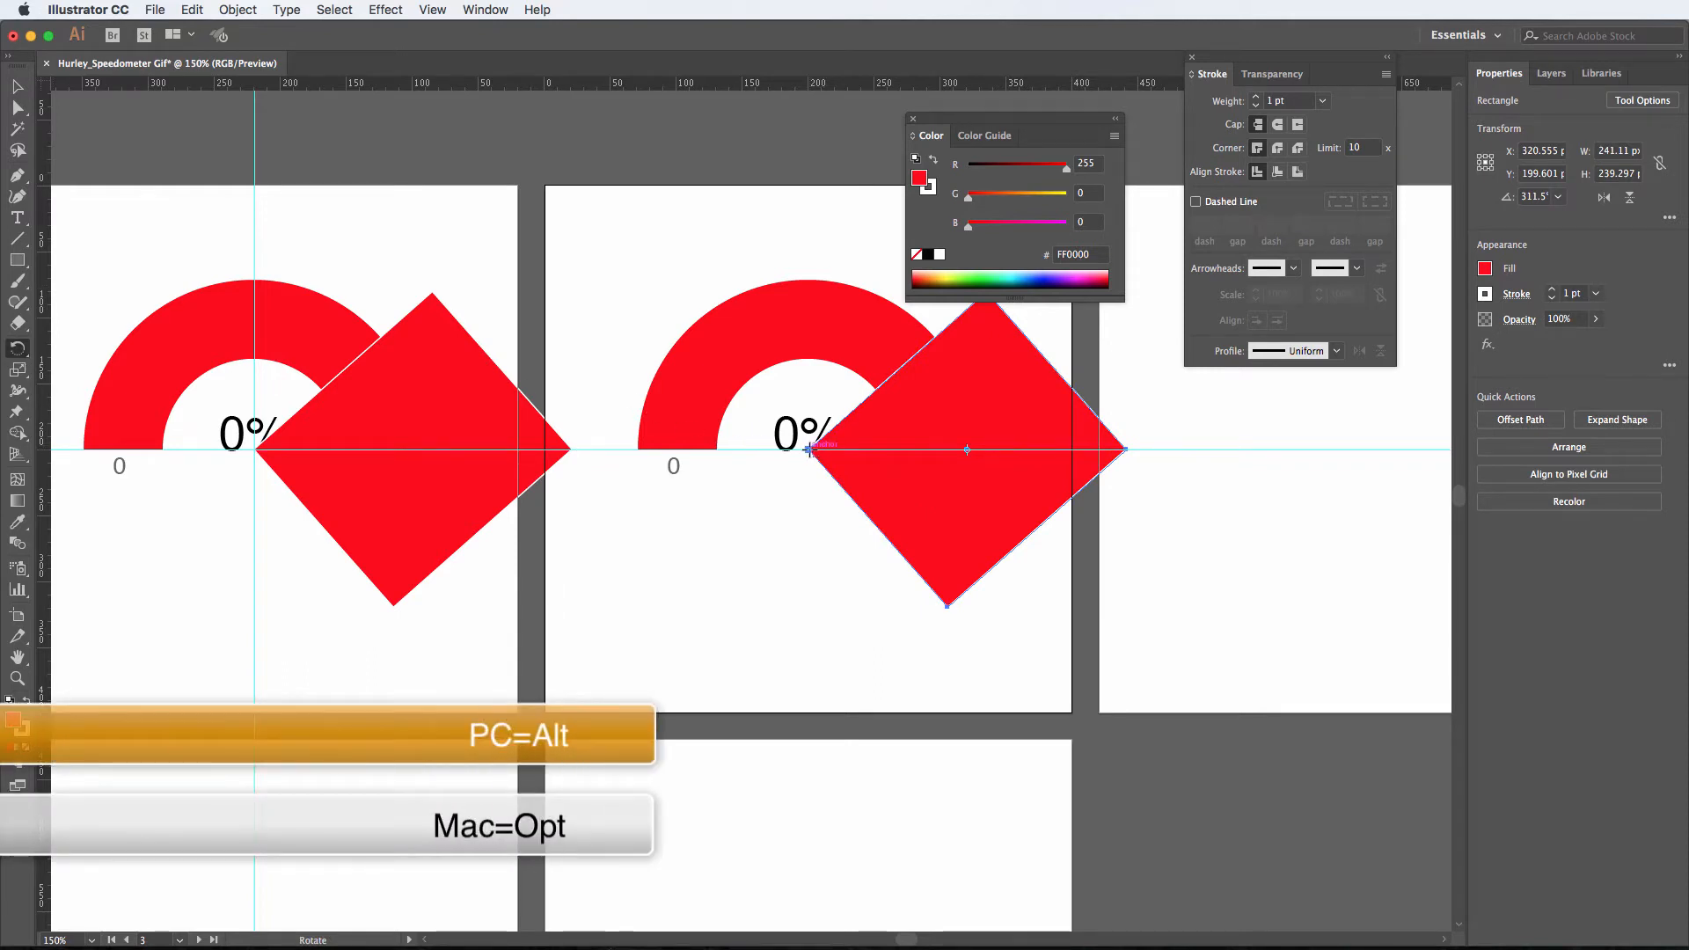
left_click(808, 448, "alt")
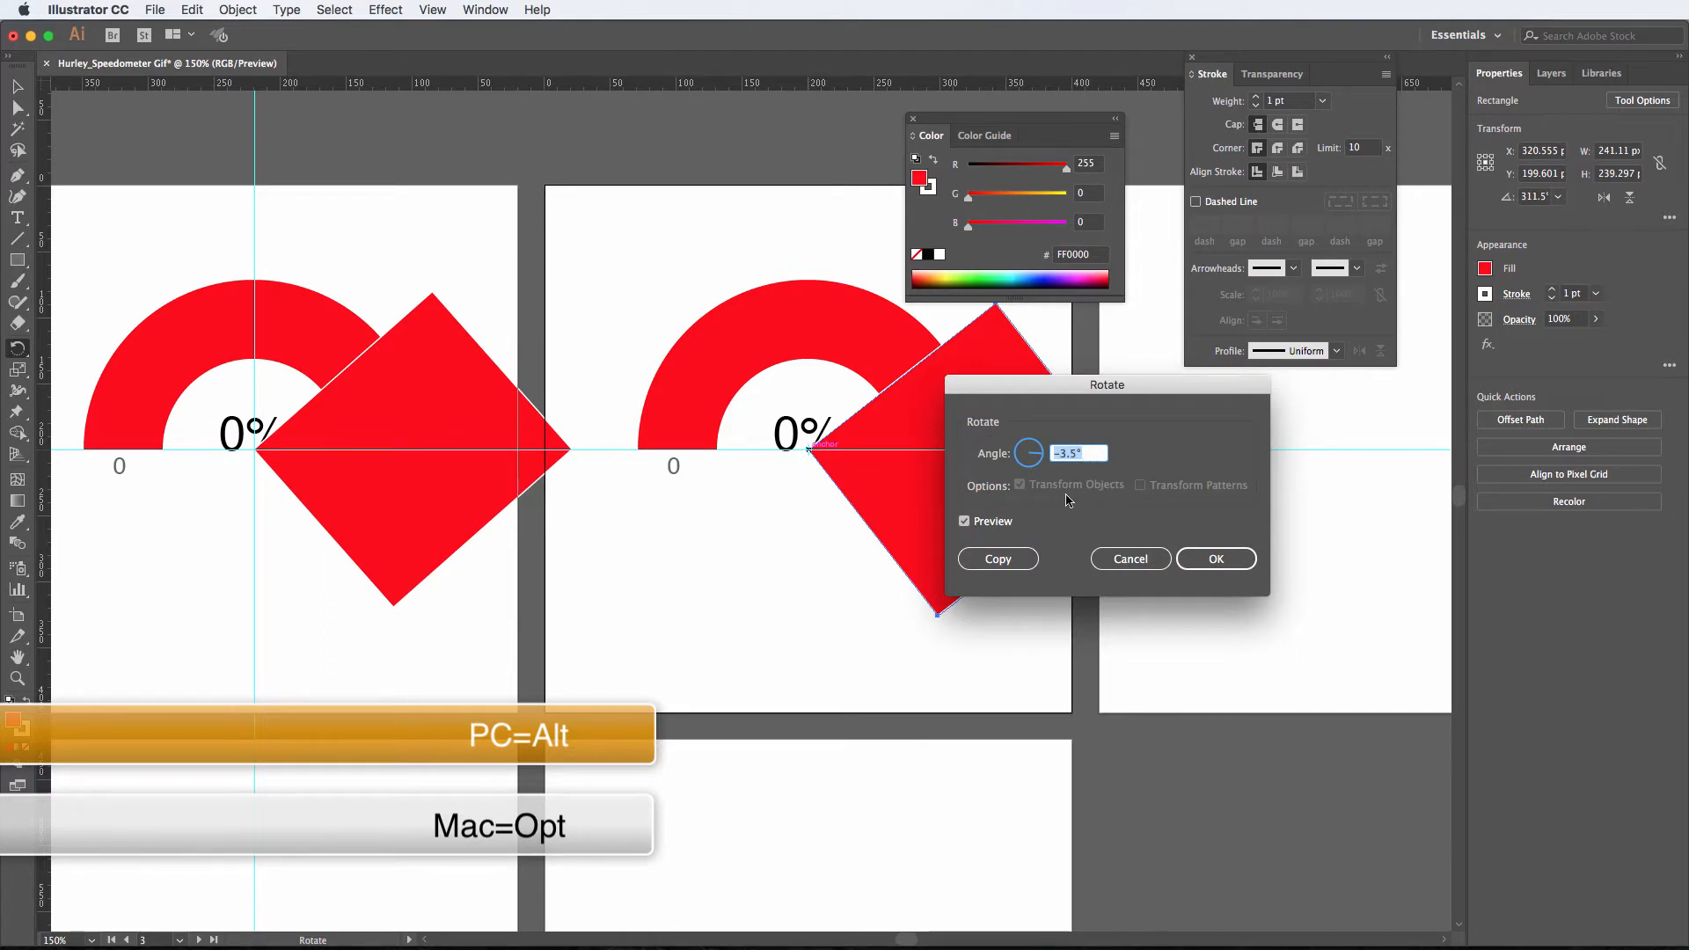
left_click(1216, 559)
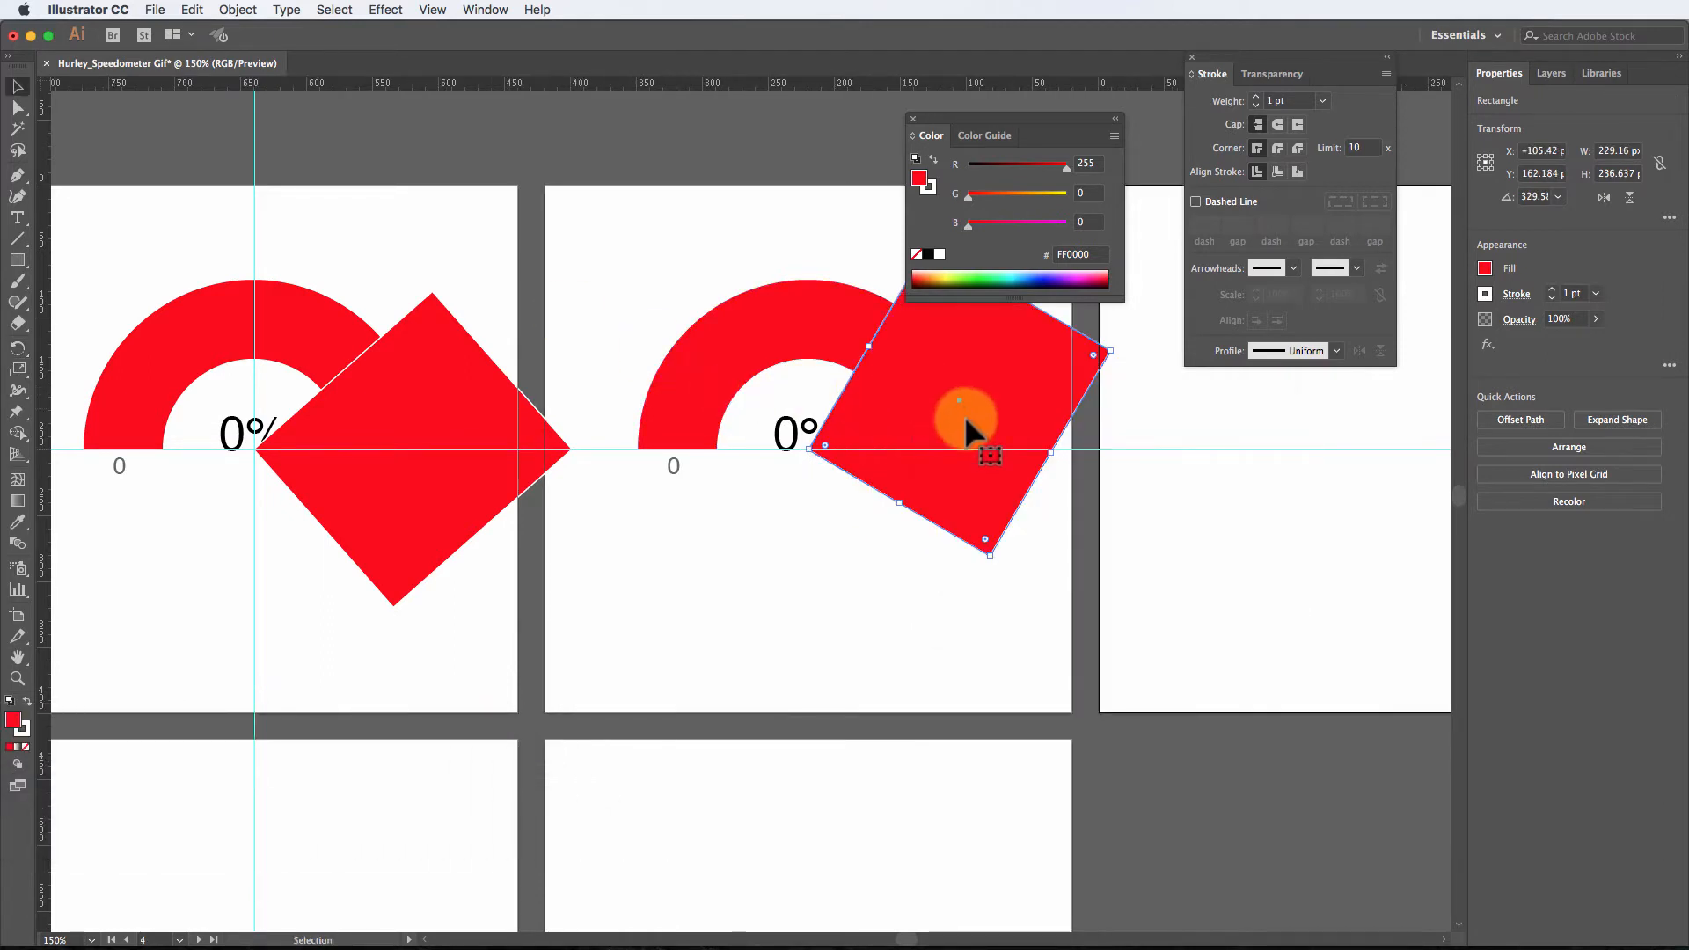
Step: Paste the copied dial artwork in front on the fourth and fifth artboards
key("space")
left_click_drag(272, 483, 28, 505)
left_click_drag(1071, 514, 579, 557)
left_click(636, 573)
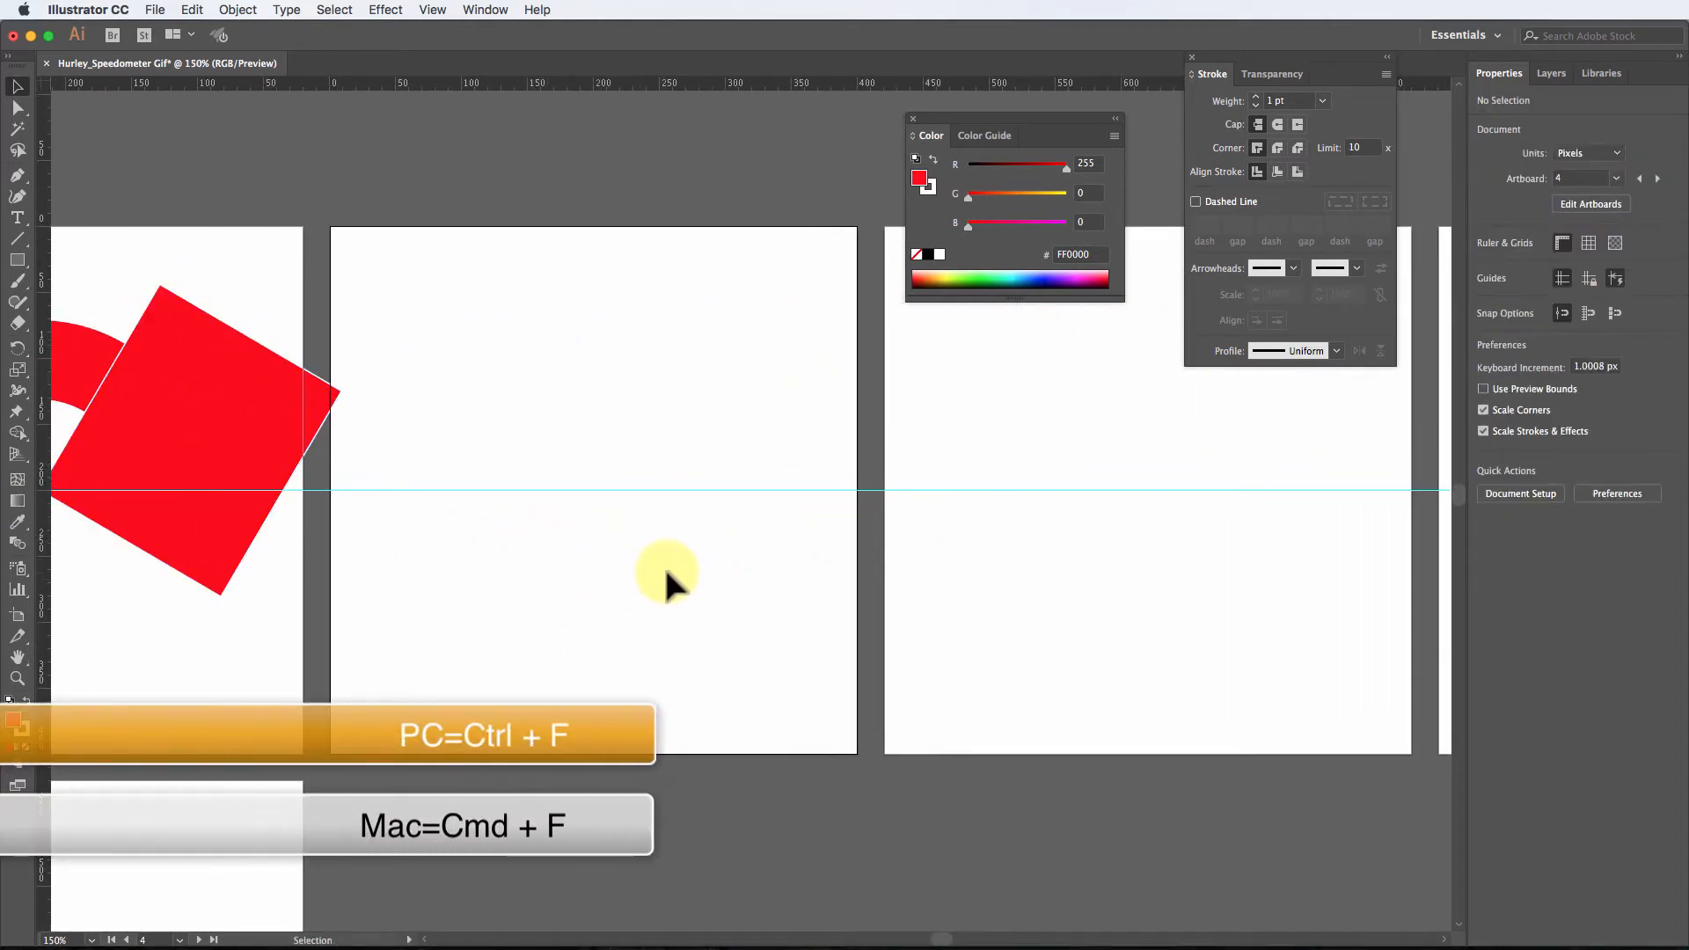
key("super+f")
key("space")
left_click_drag(1180, 558, 651, 592)
left_click(646, 579)
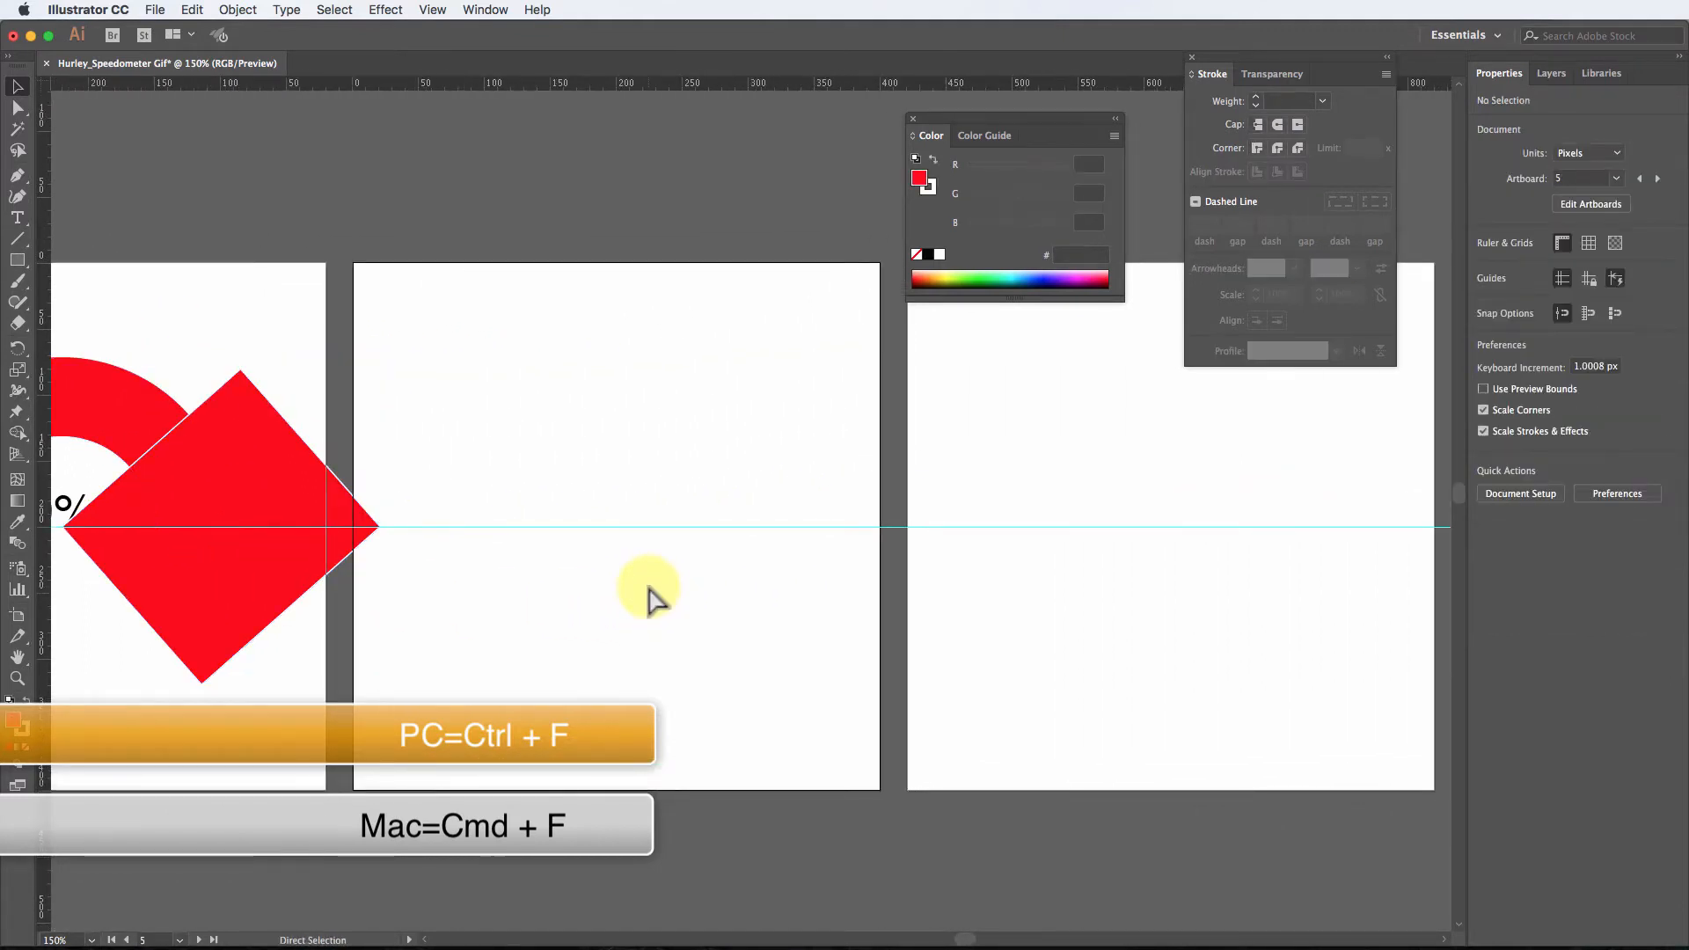
key("super+f")
Step: Paste the copied dial artwork in front on the sixth and seventh artboards
left_click_drag(1236, 640, 780, 637)
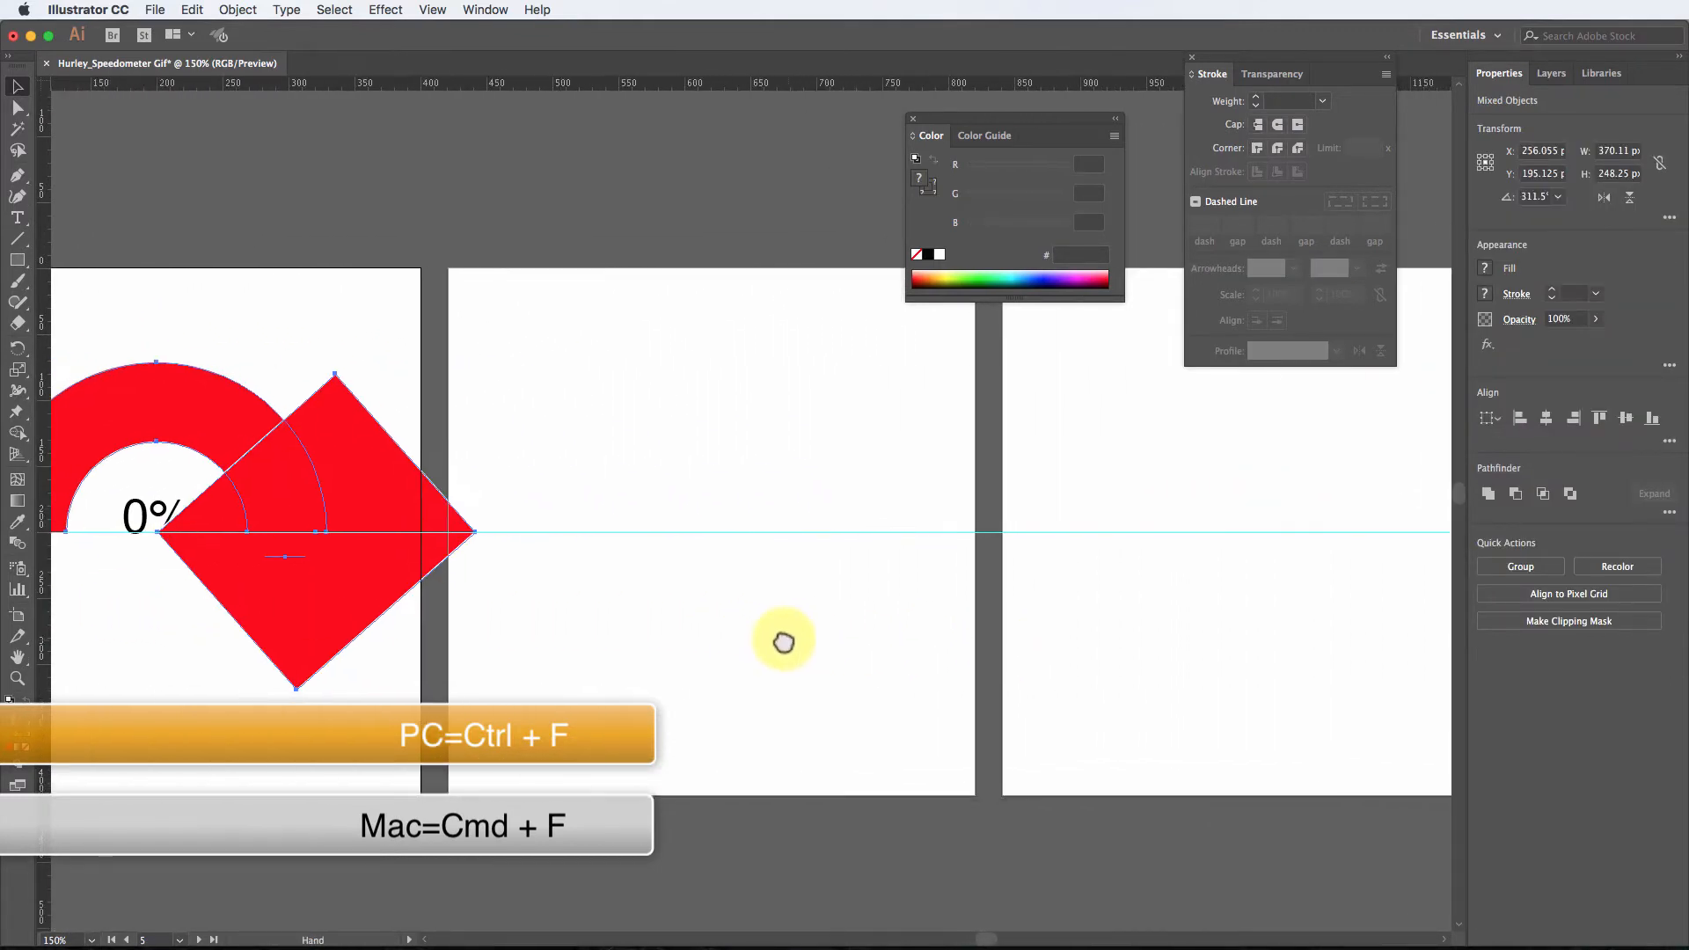
left_click(779, 598)
key("super+f")
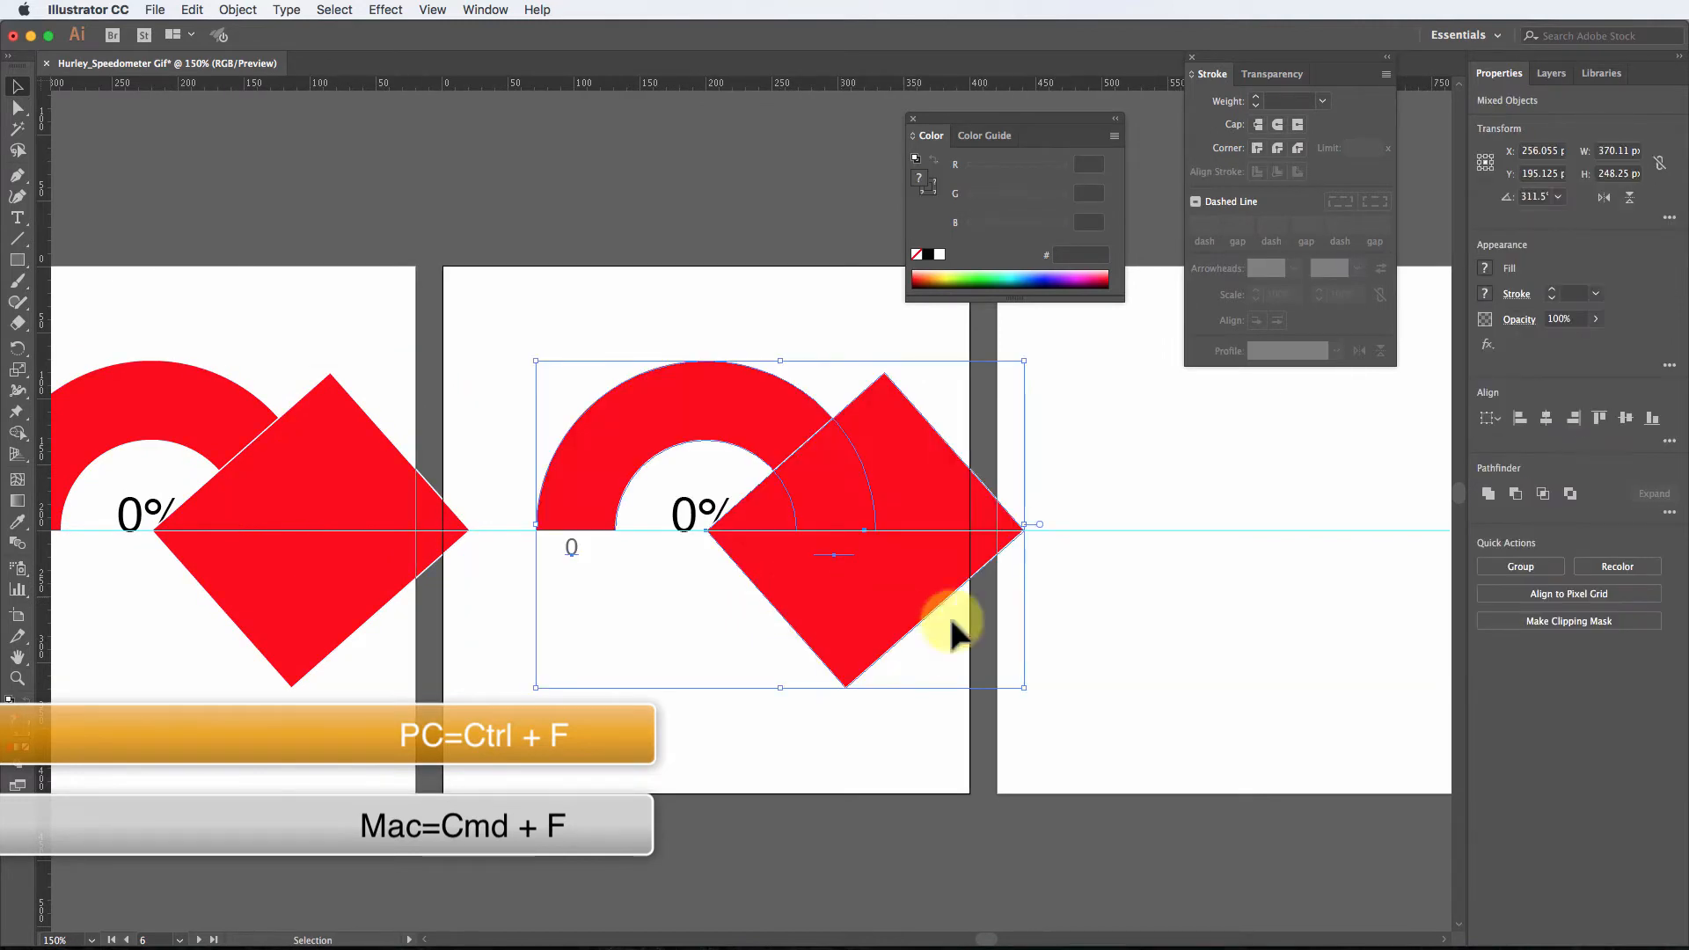
scroll(829, 641, "right", 10)
left_click(783, 602)
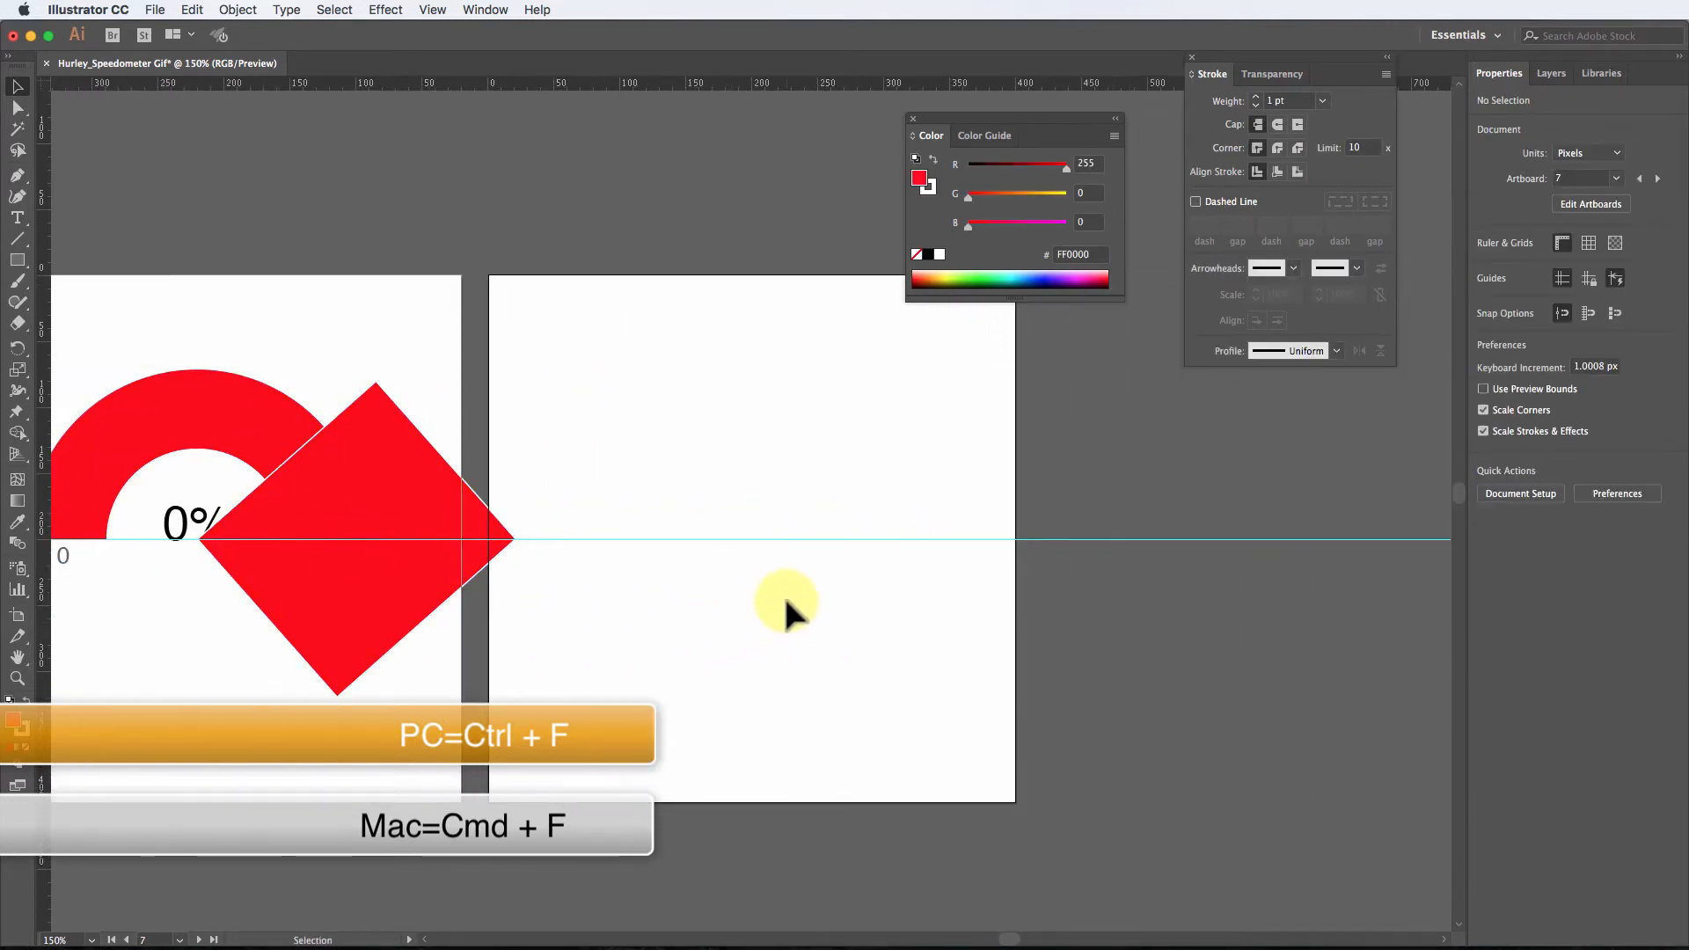
key("super+f")
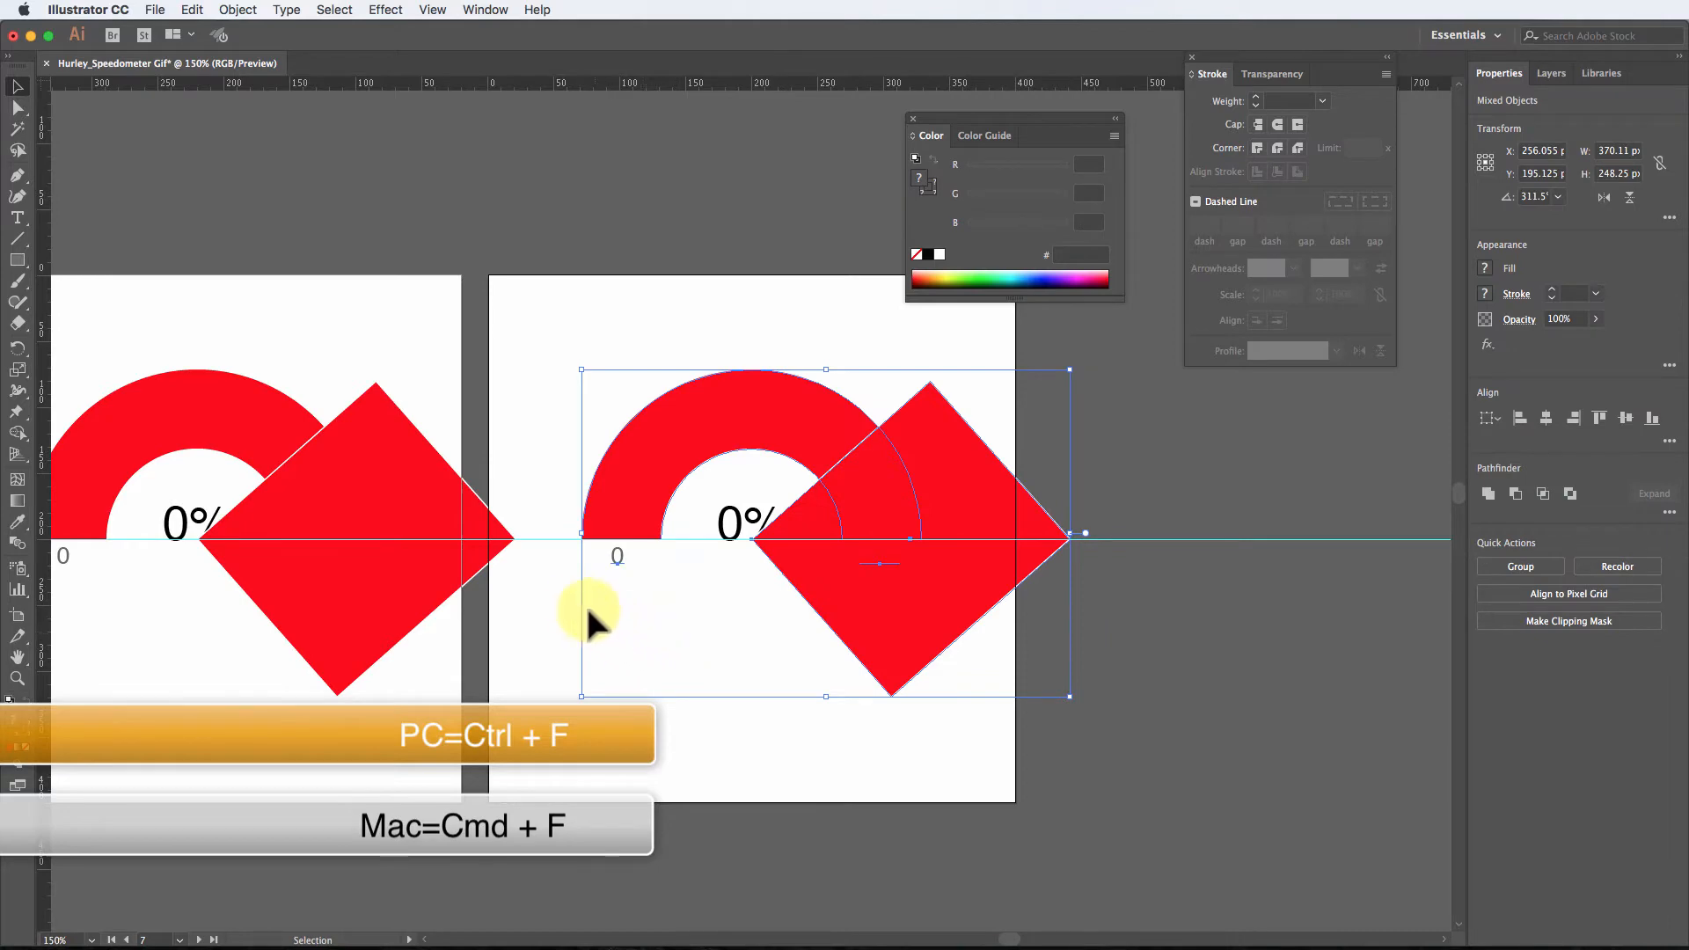
Step: Rotate the second artboard's rectangle counterclockwise about the dial's centre to about 72.16°, exposing only the first segment of the red ring
scroll(615, 603, "right", 6)
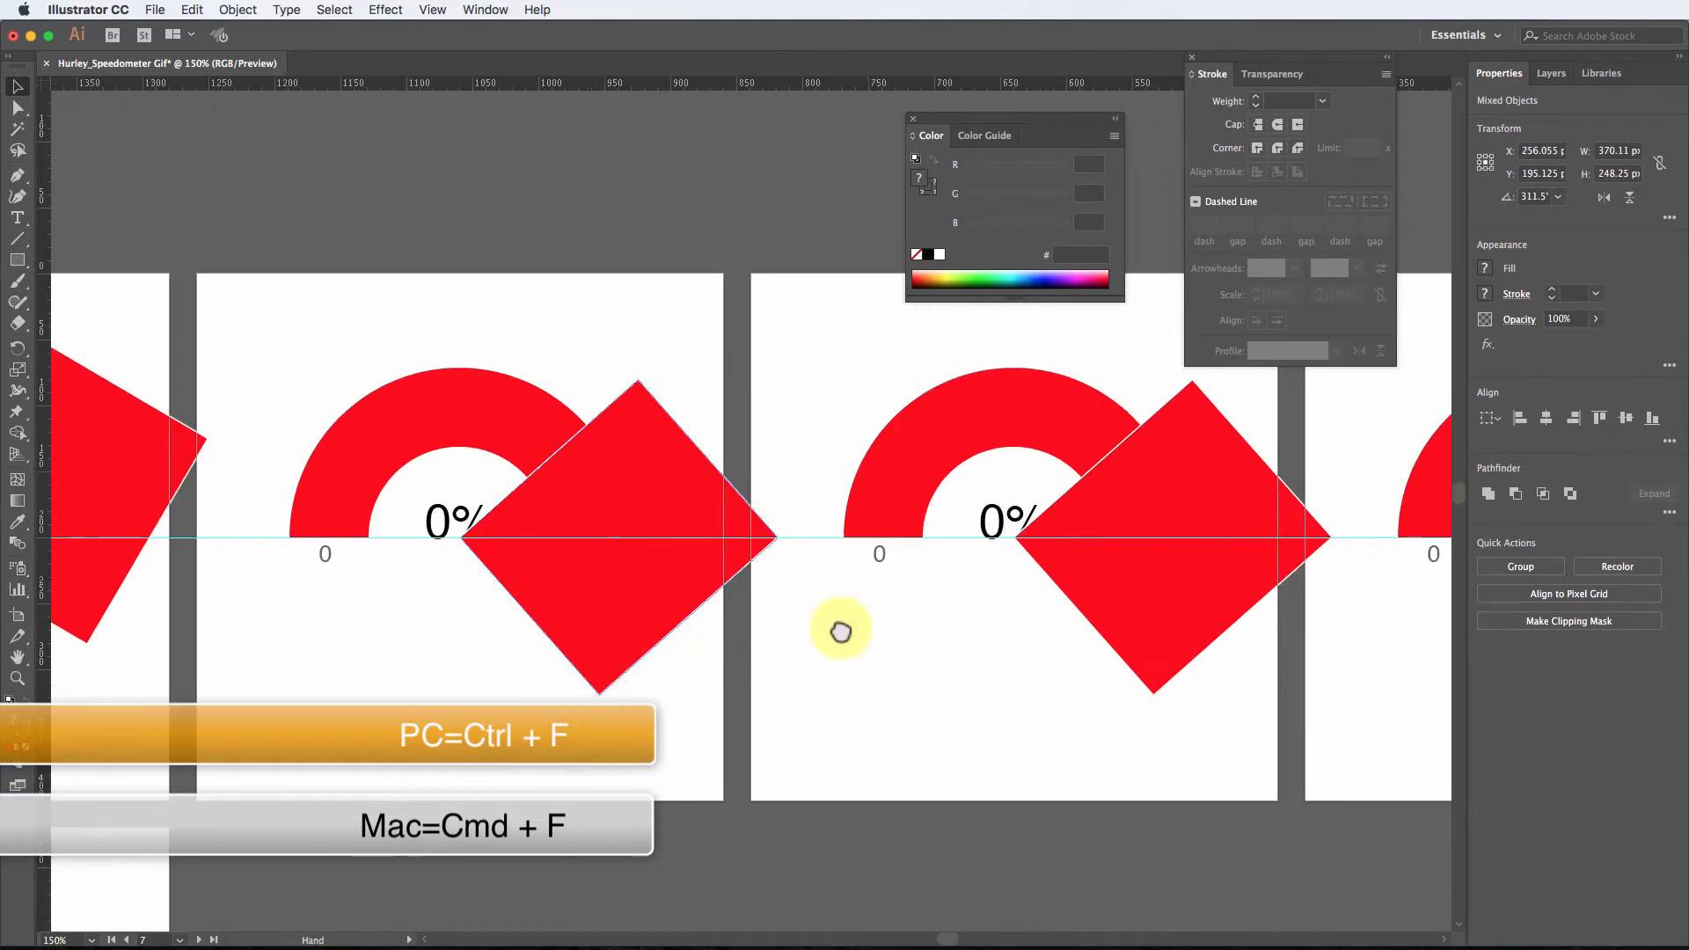
scroll(840, 632, "left", 15)
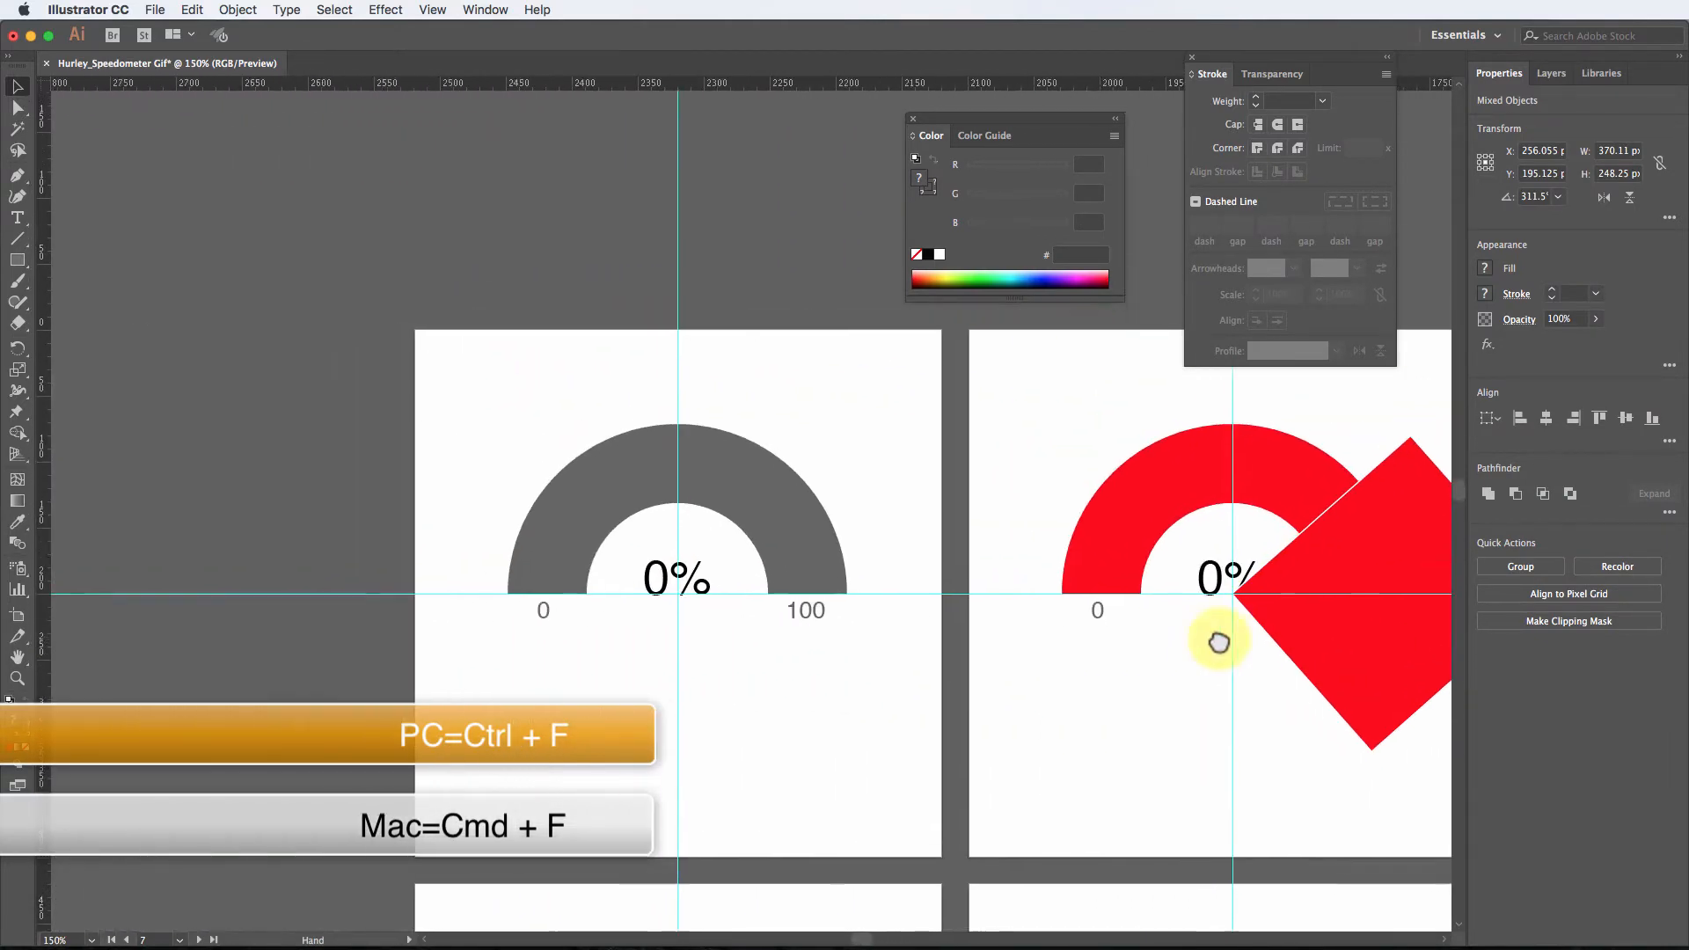
scroll(1218, 643, "right", 10)
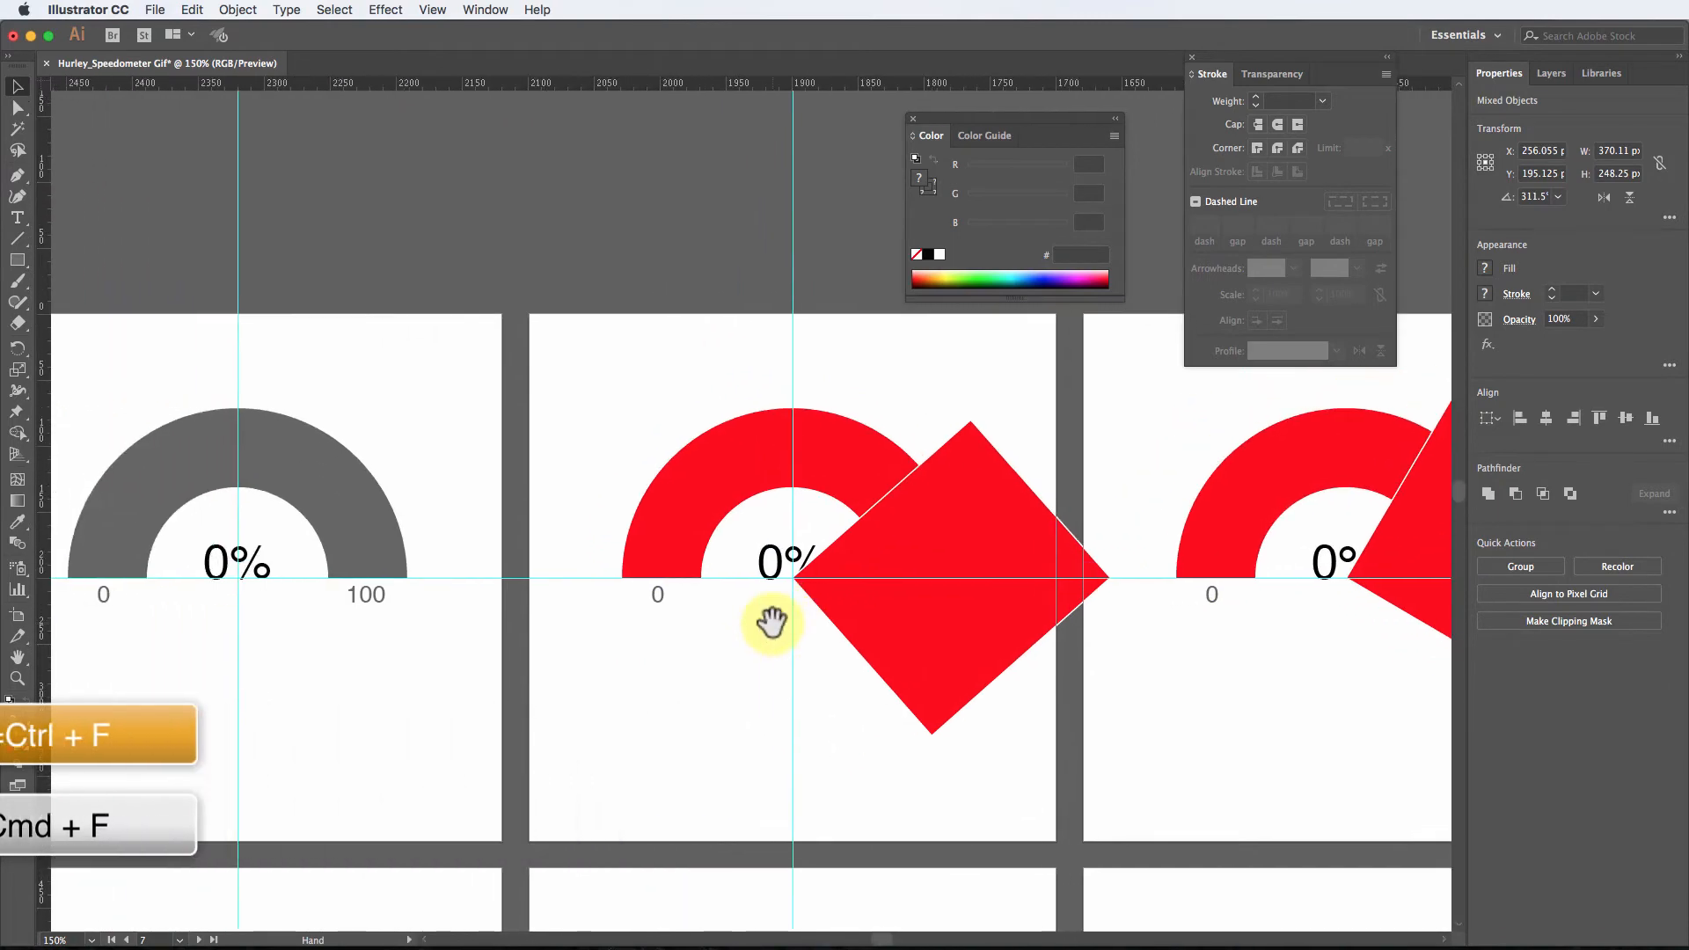
left_click(971, 503)
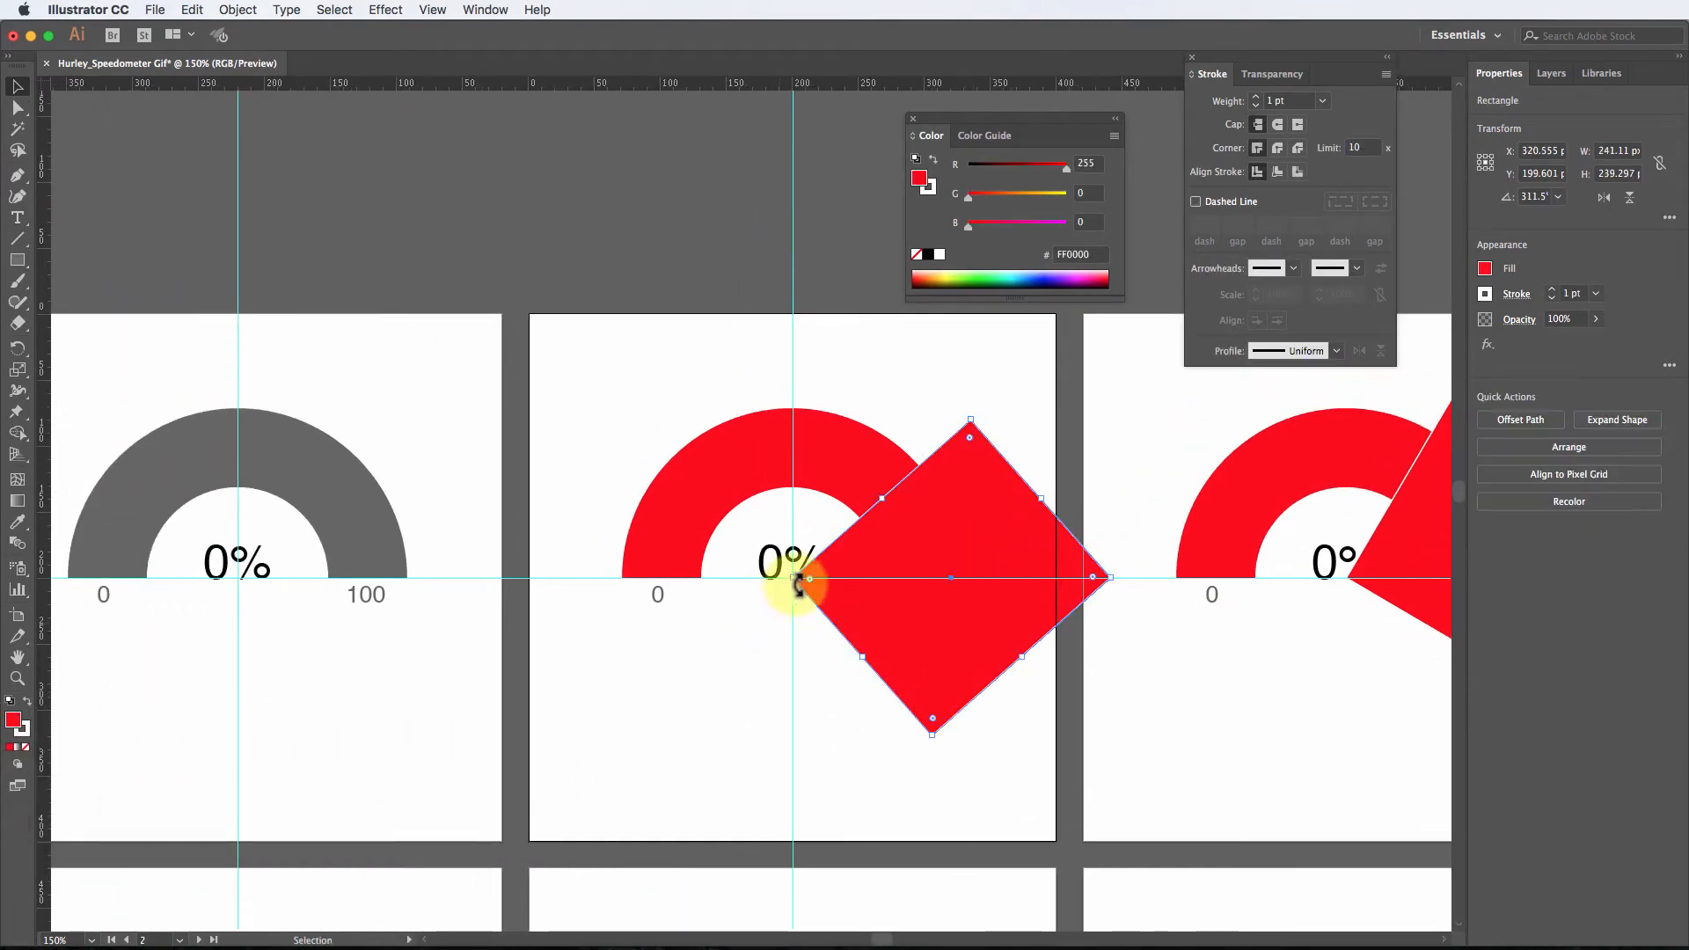
left_click(652, 542, "shift")
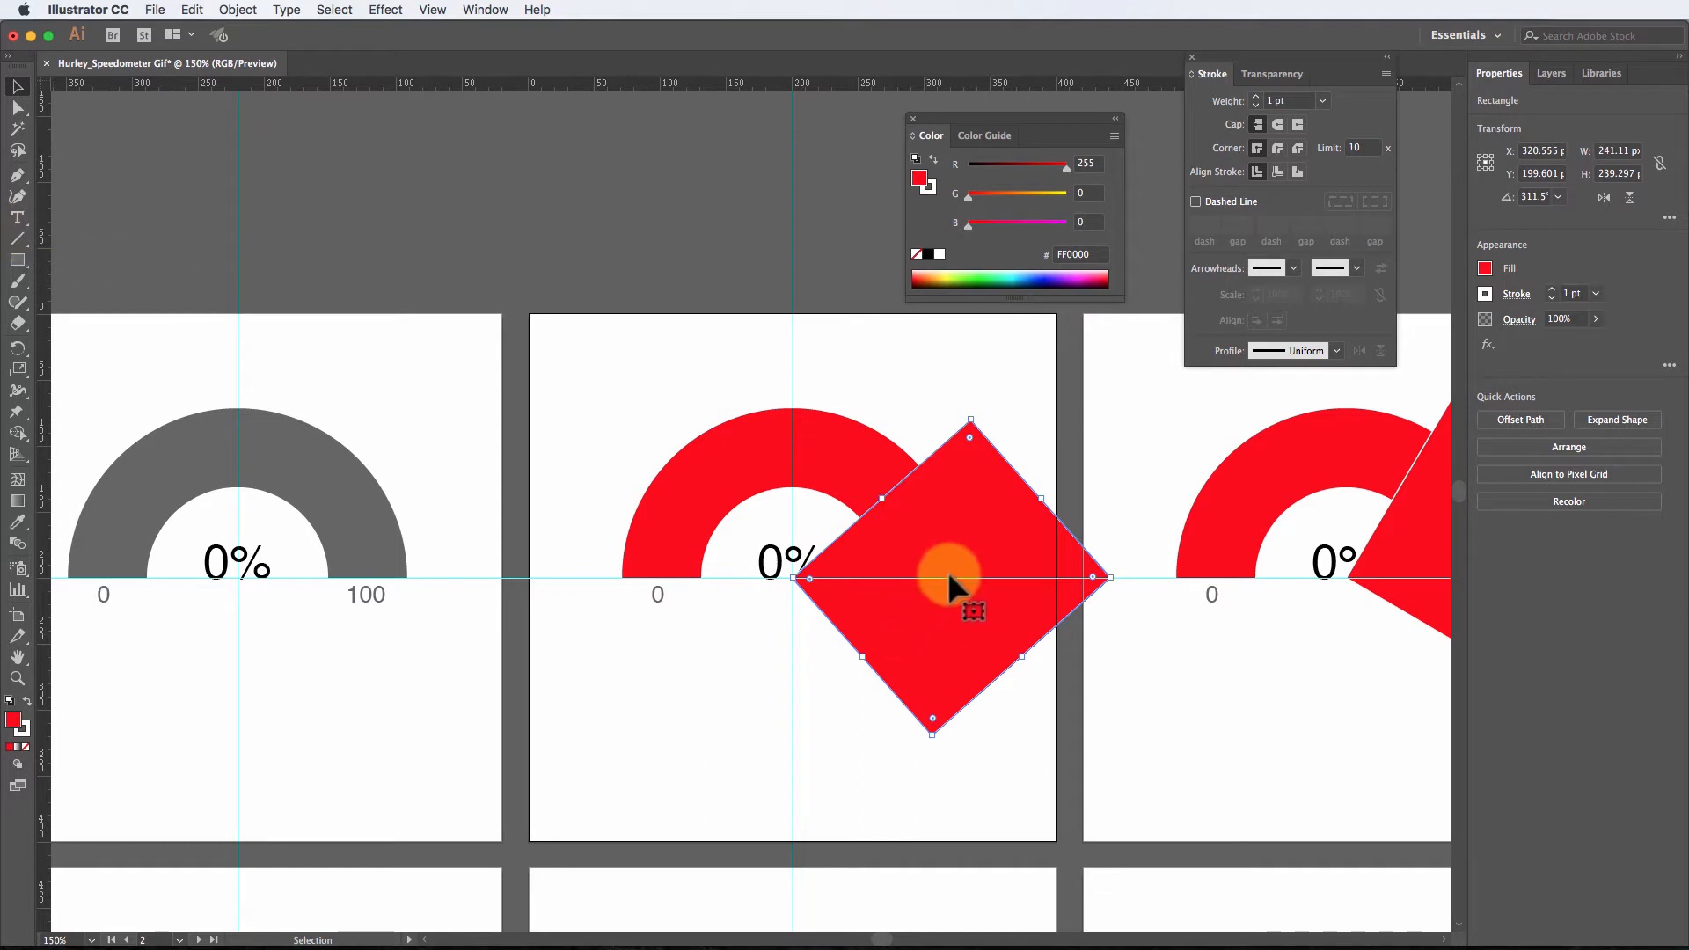
left_click(19, 350)
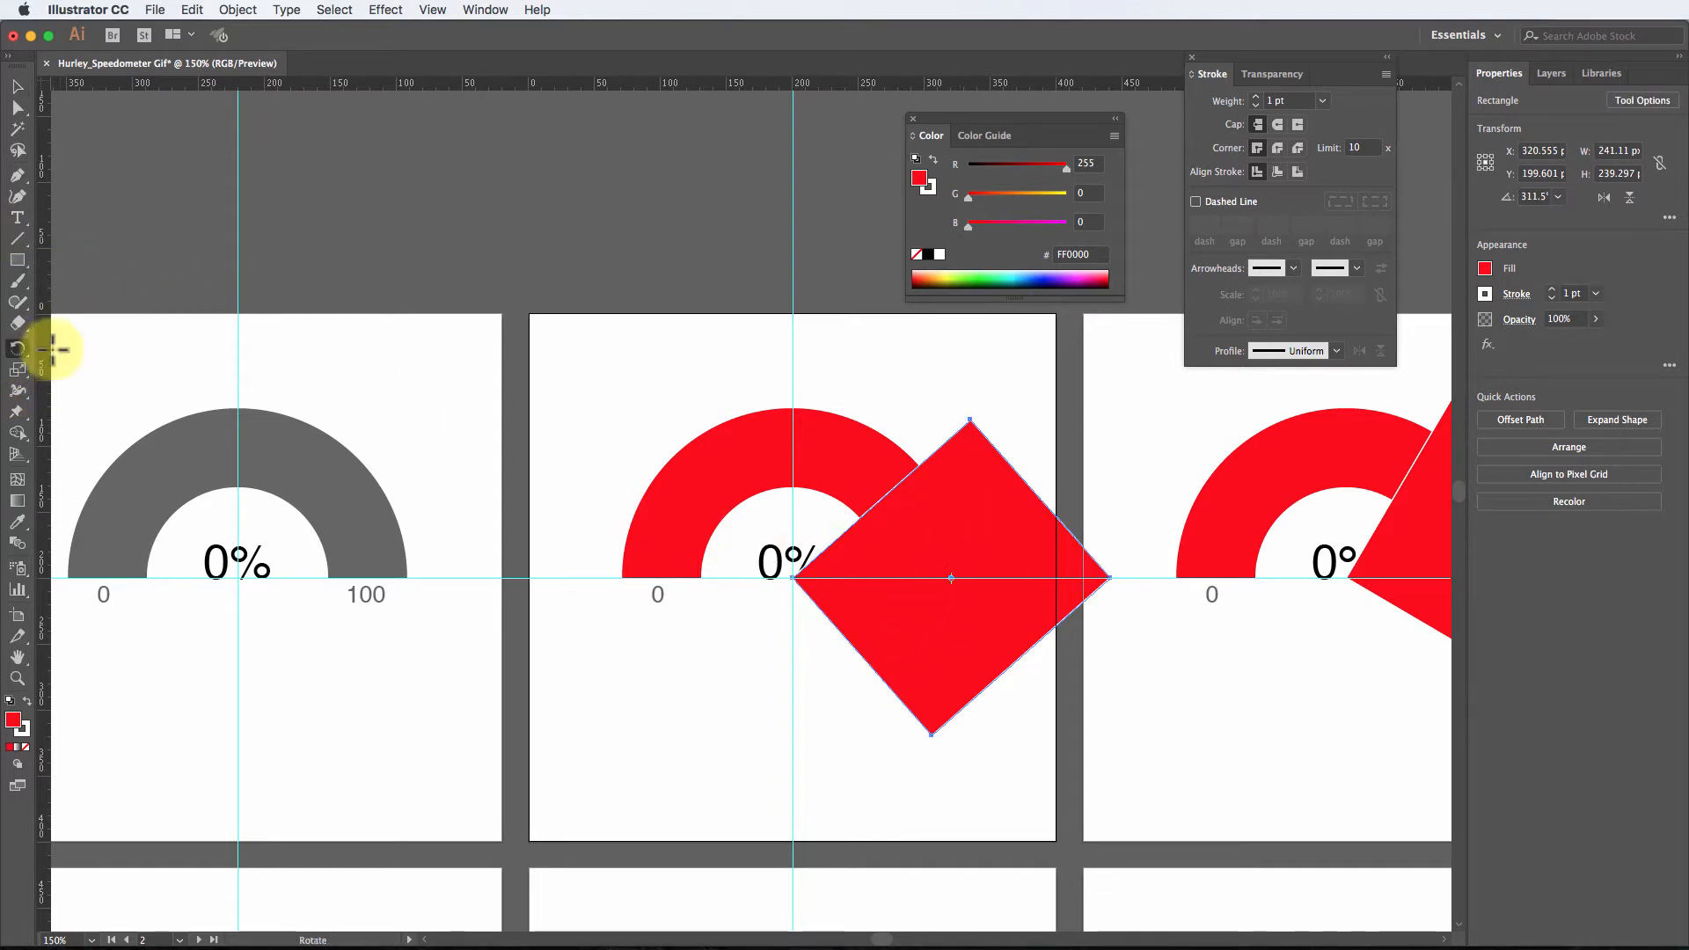
left_click(791, 578)
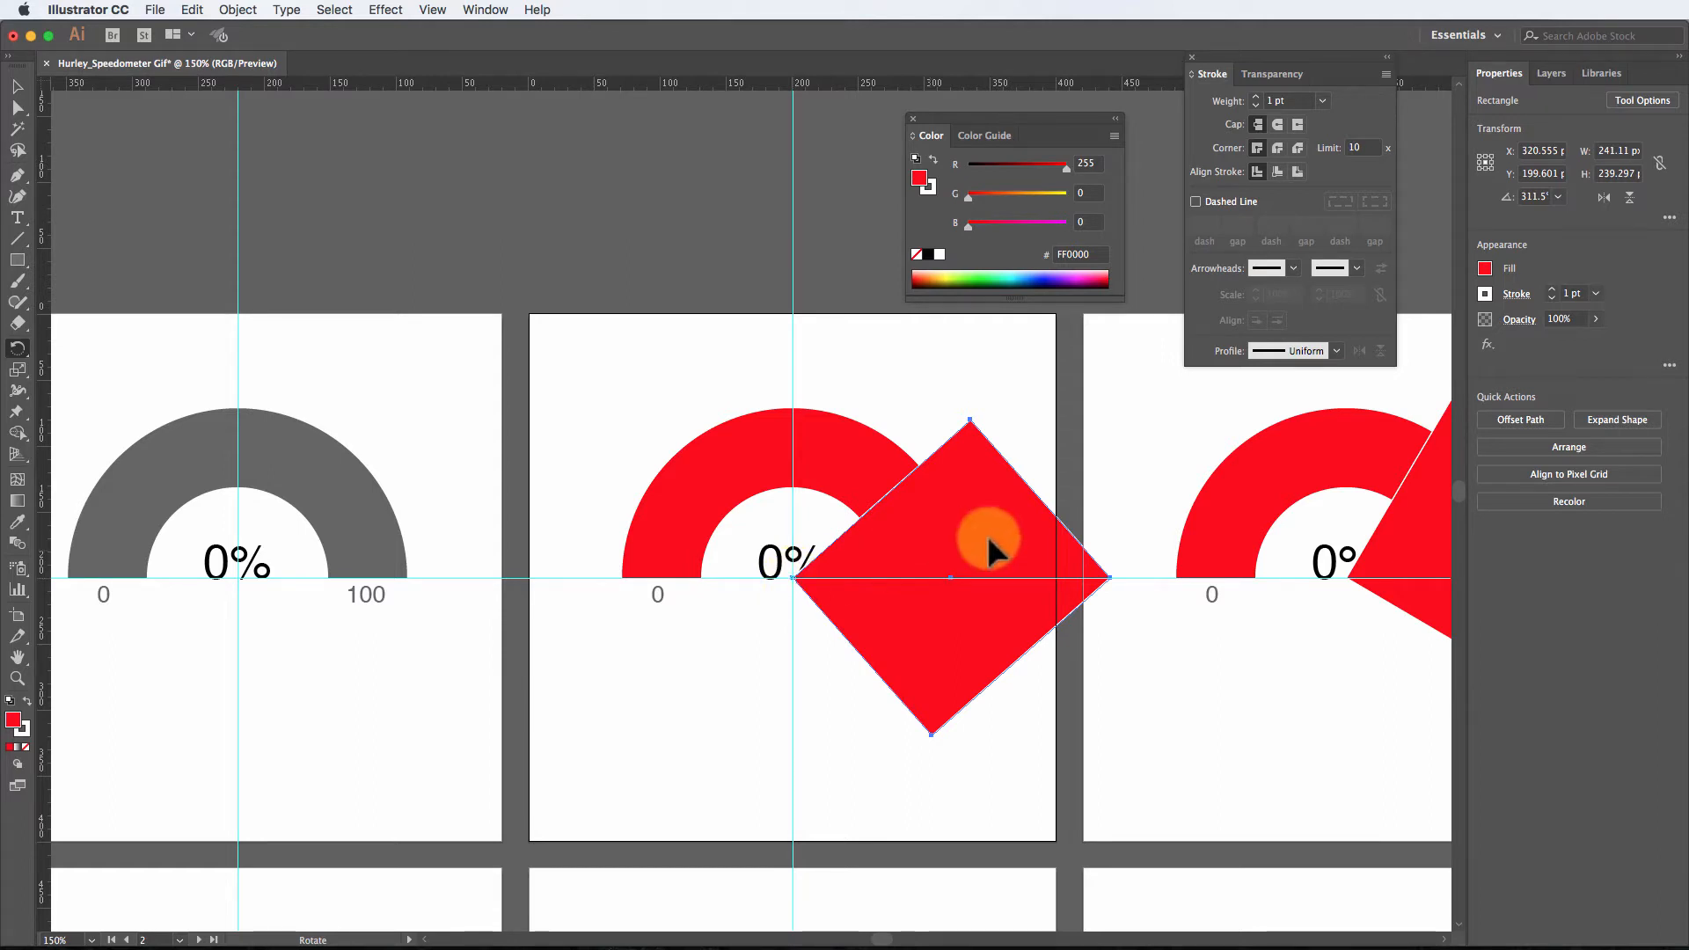
left_click_drag(1122, 563, 779, 440)
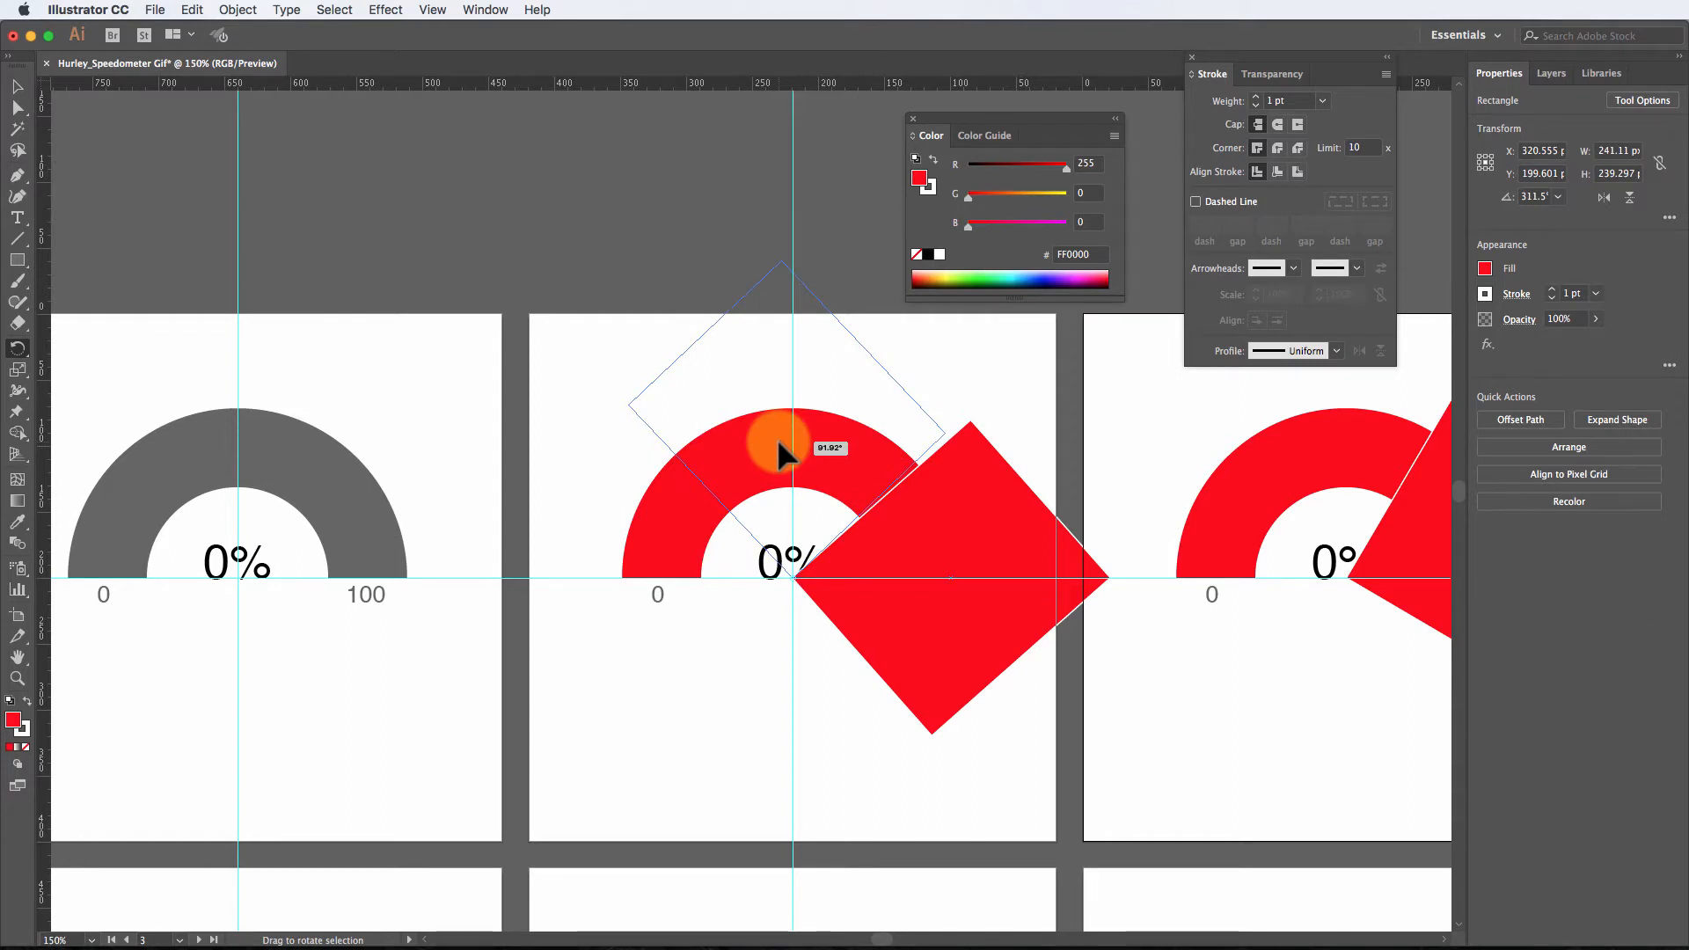
left_click_drag(777, 439, 721, 475)
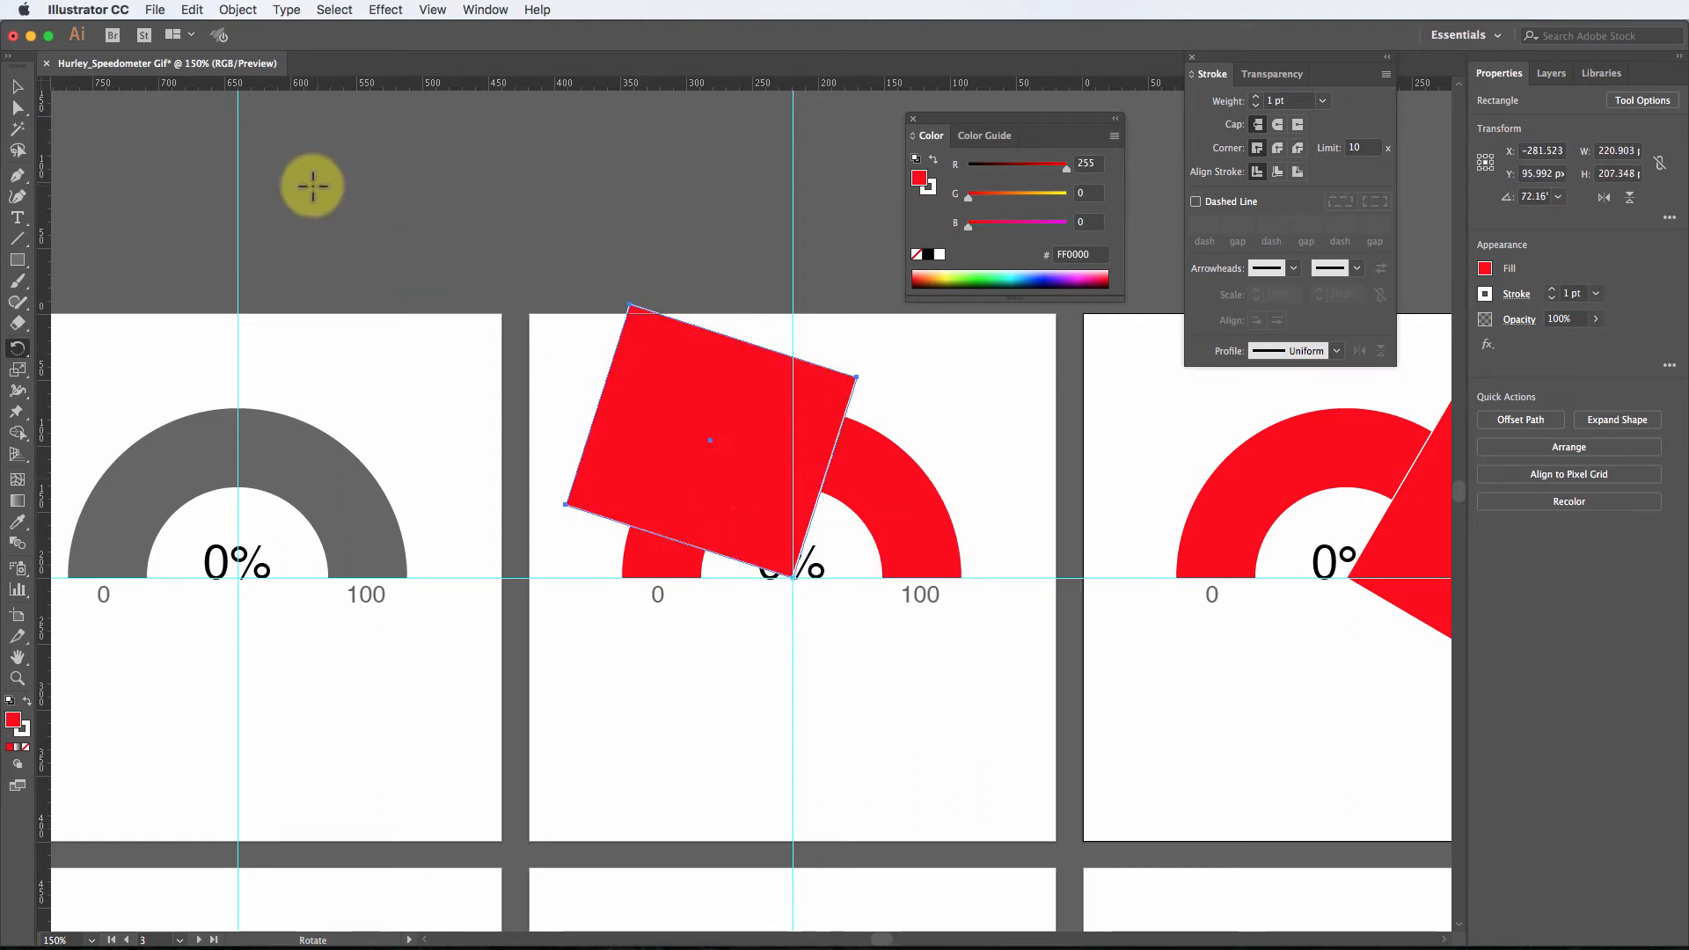
Step: Stretch the rectangle across the rest of the red ring and remove it with the covered ring area using Shape Builder, keeping the exposed segment
left_click(26, 92)
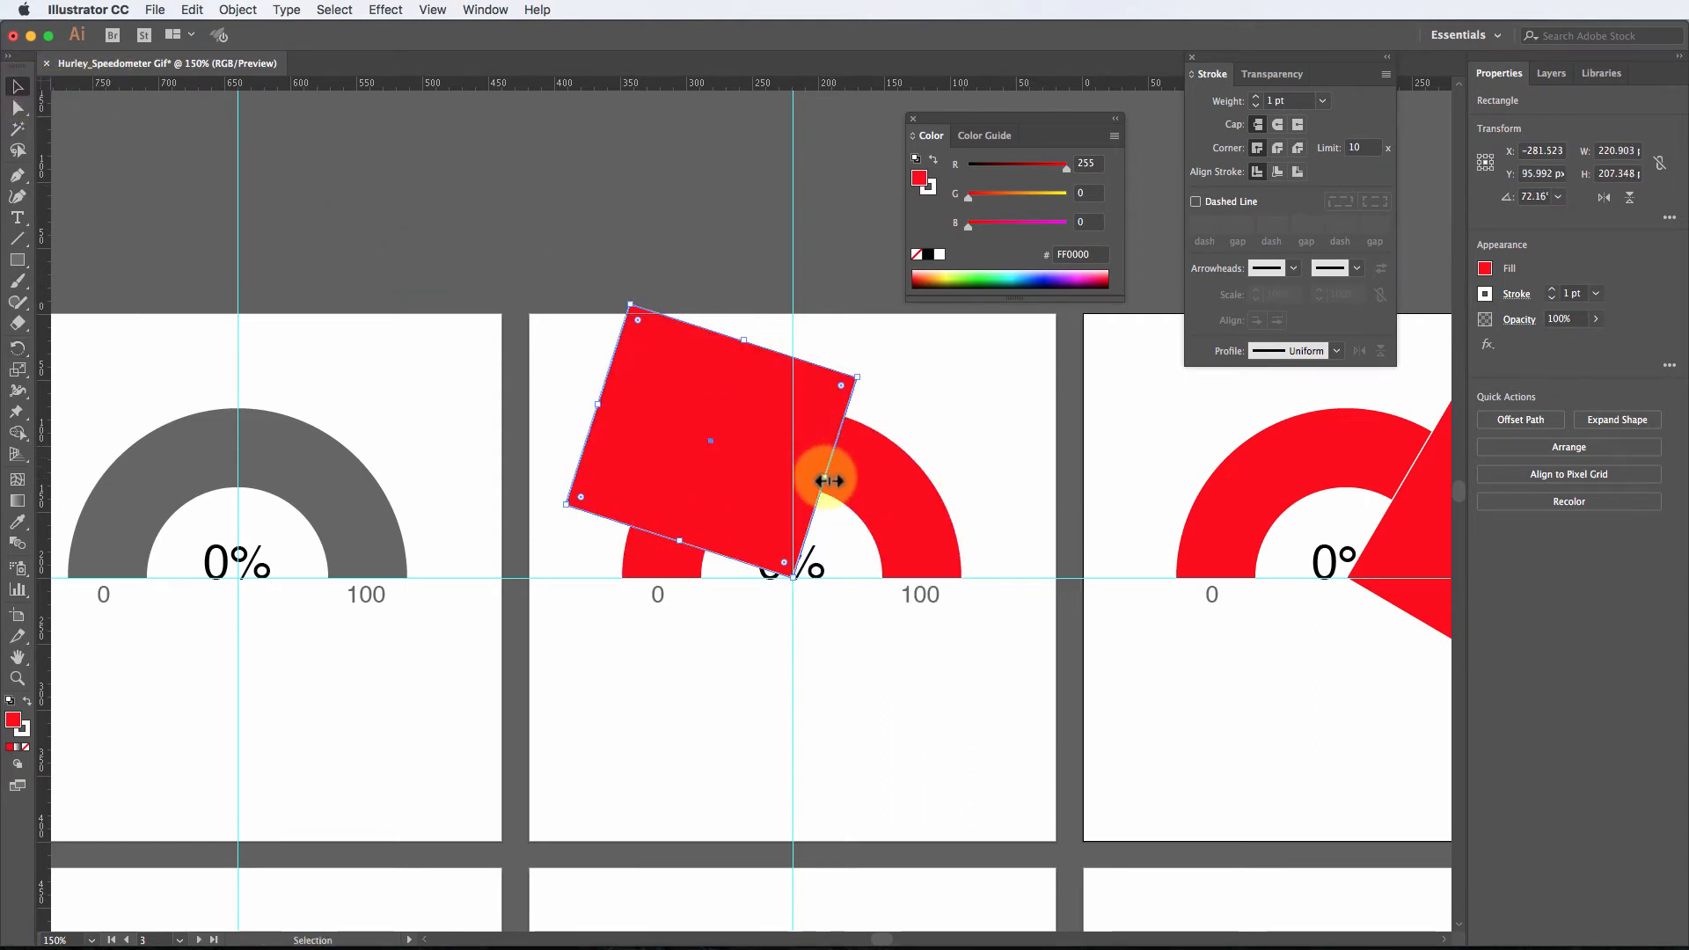
left_click_drag(827, 480, 1011, 555)
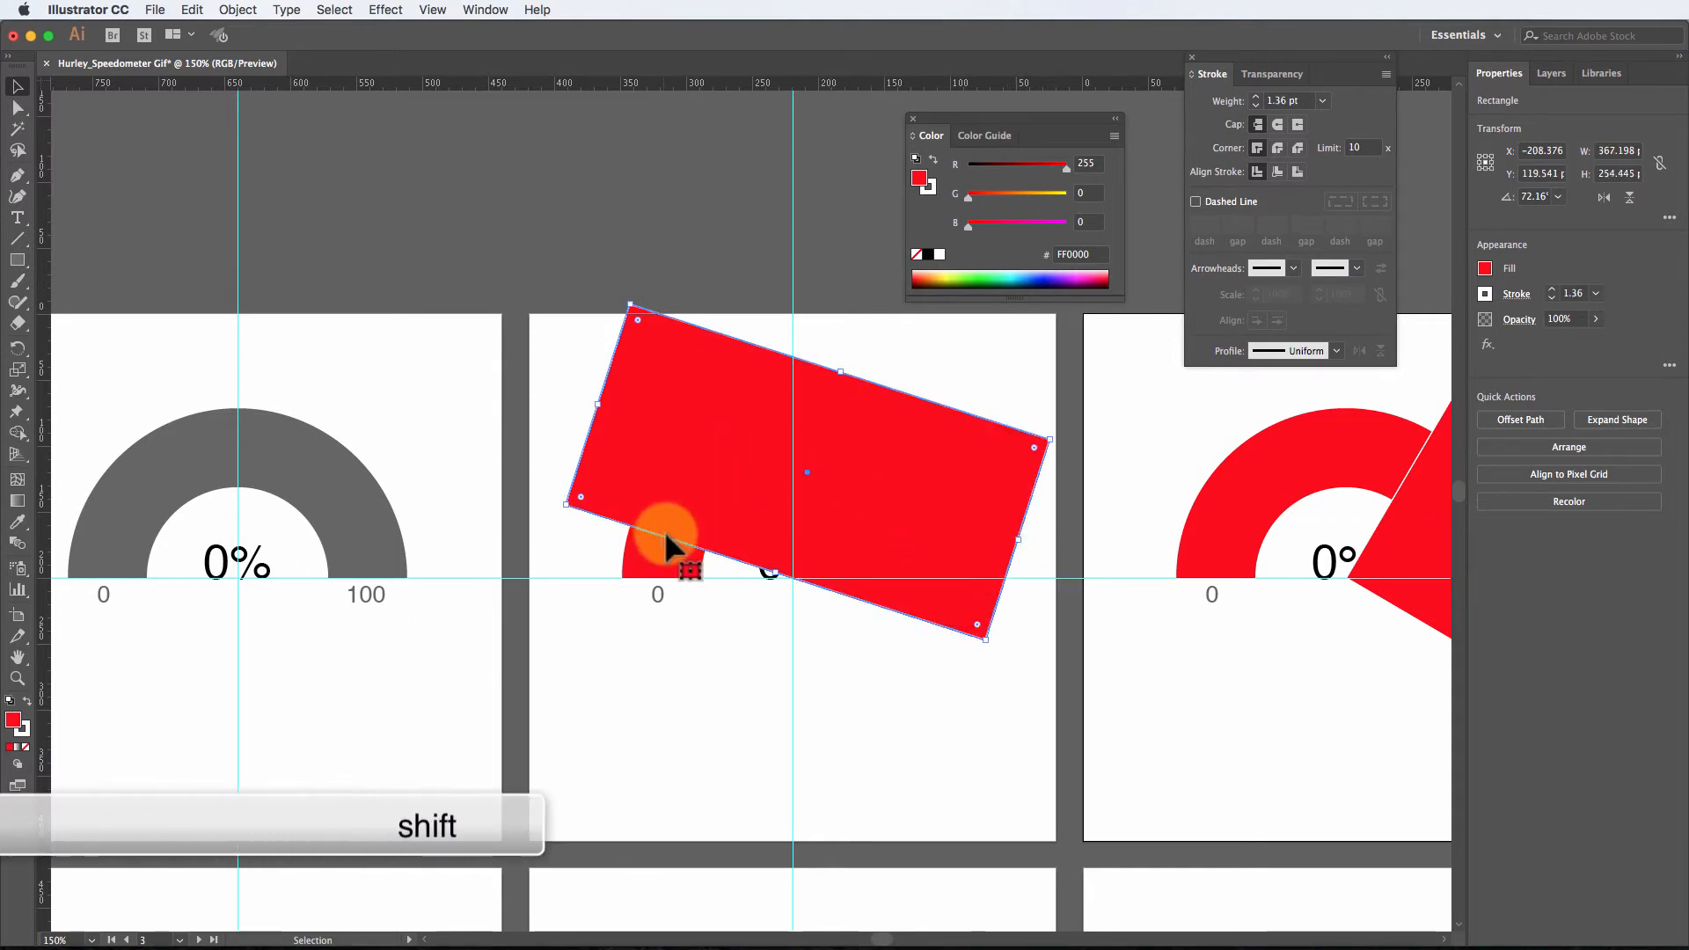
left_click(665, 556, "shift")
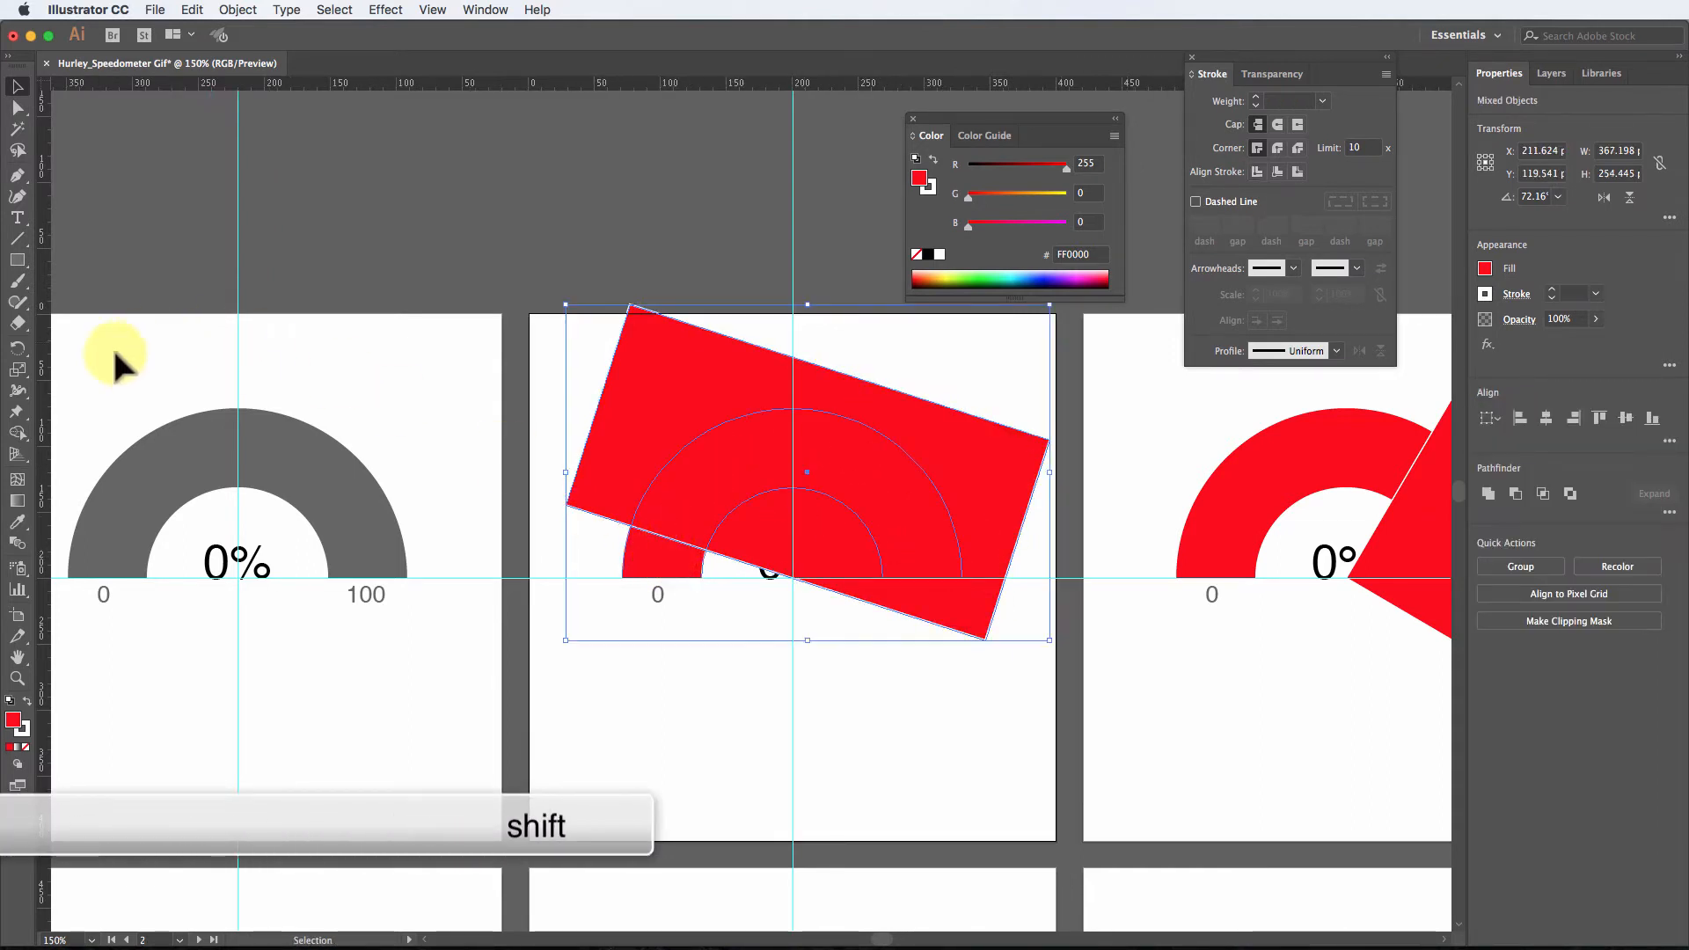
left_click(18, 432)
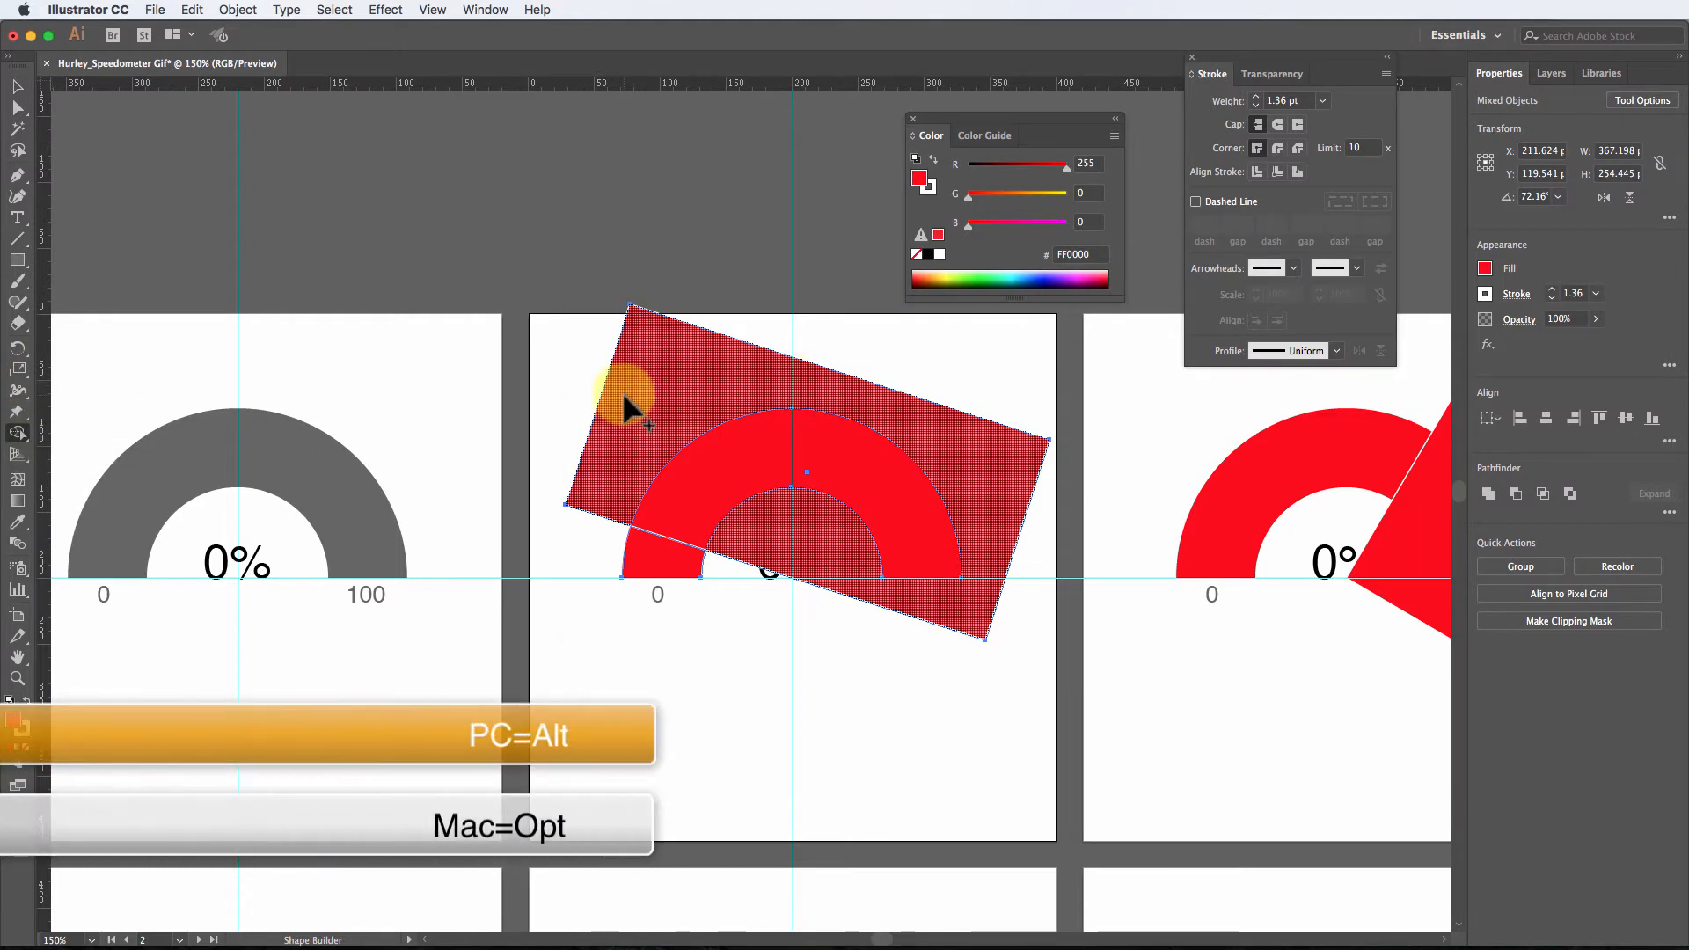
left_click_drag(621, 393, 821, 524)
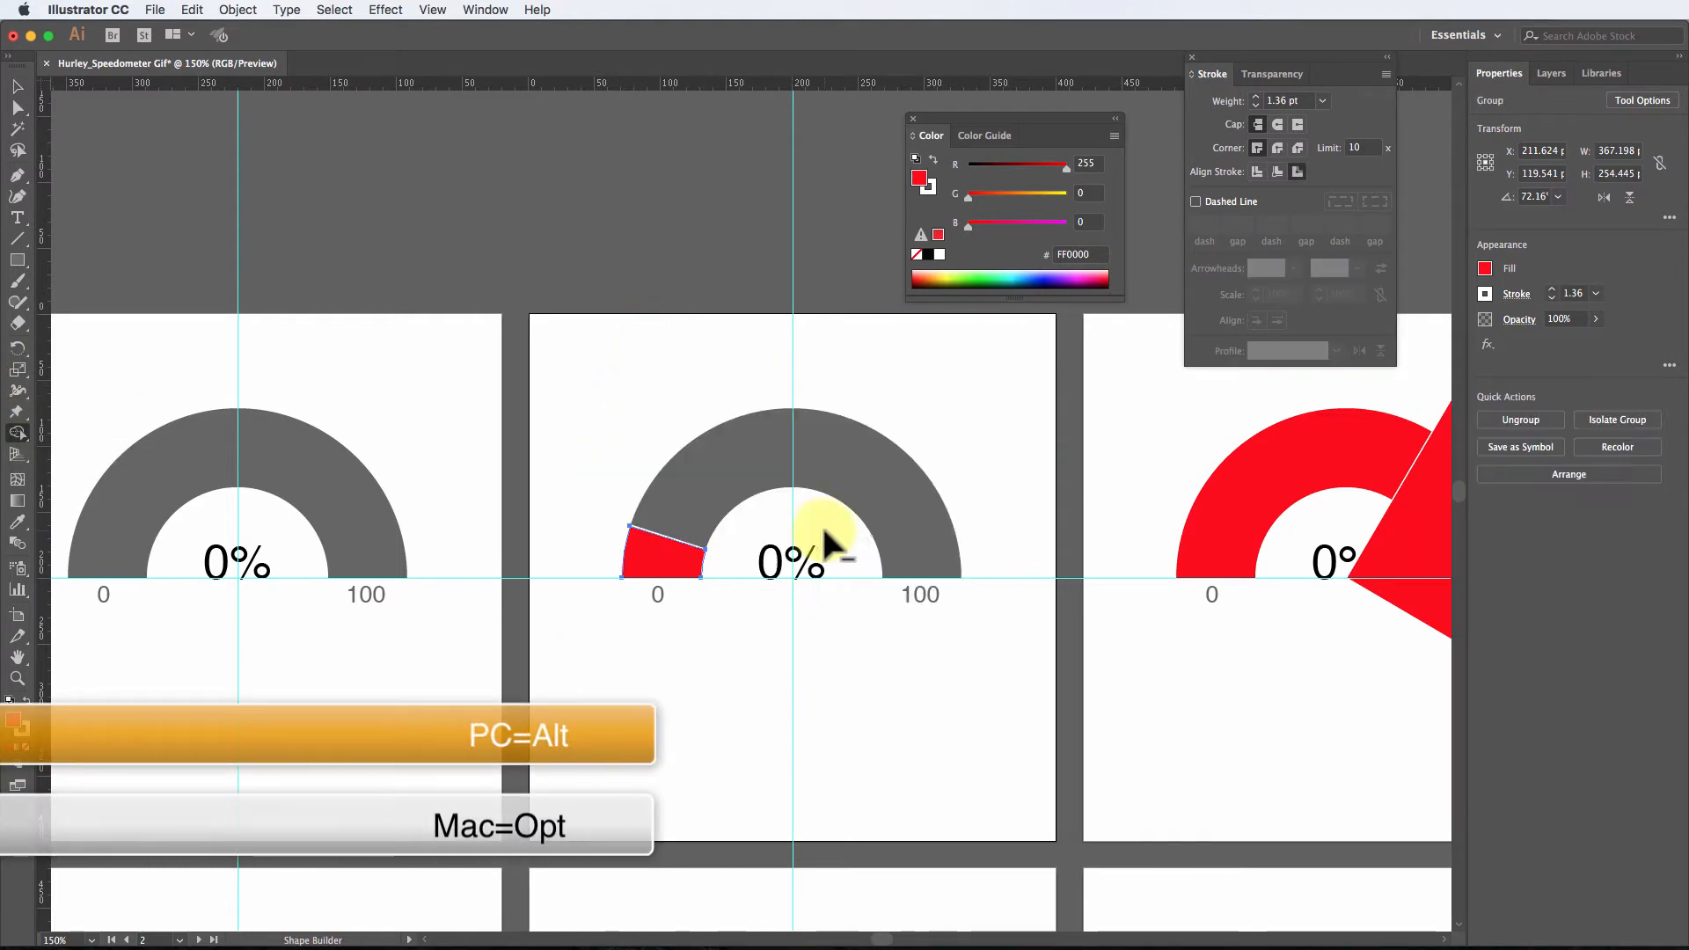
left_click(18, 87)
left_click(691, 554)
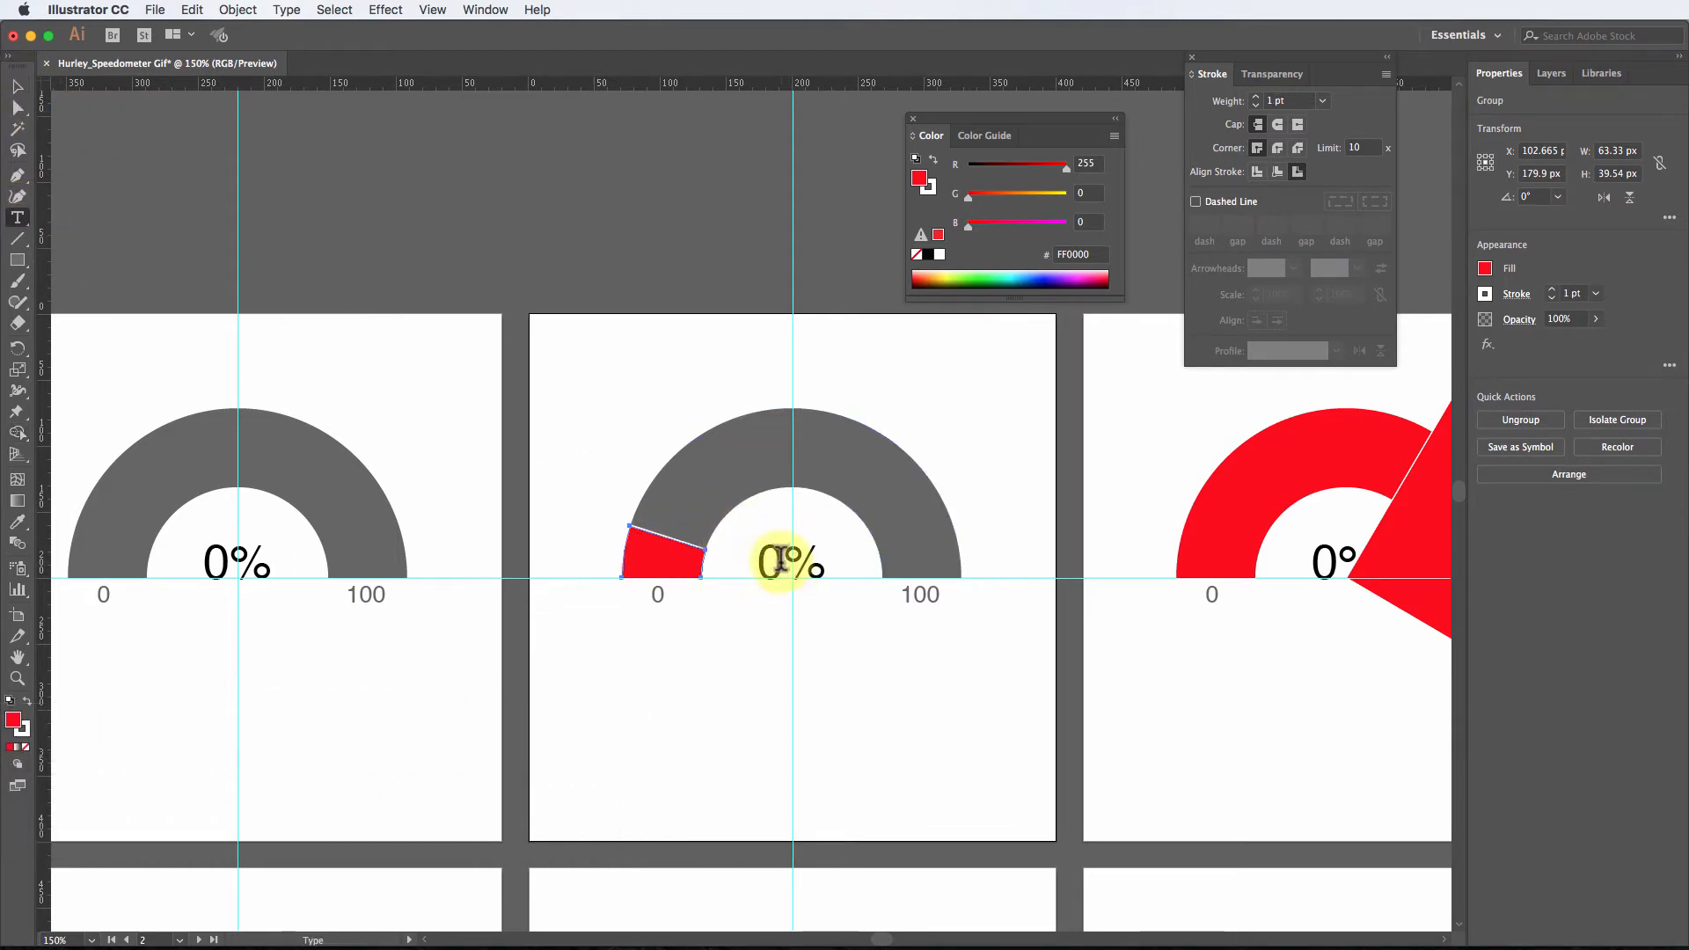
Step: Change the percentage label on the second artboard's dial to 12%
type("12")
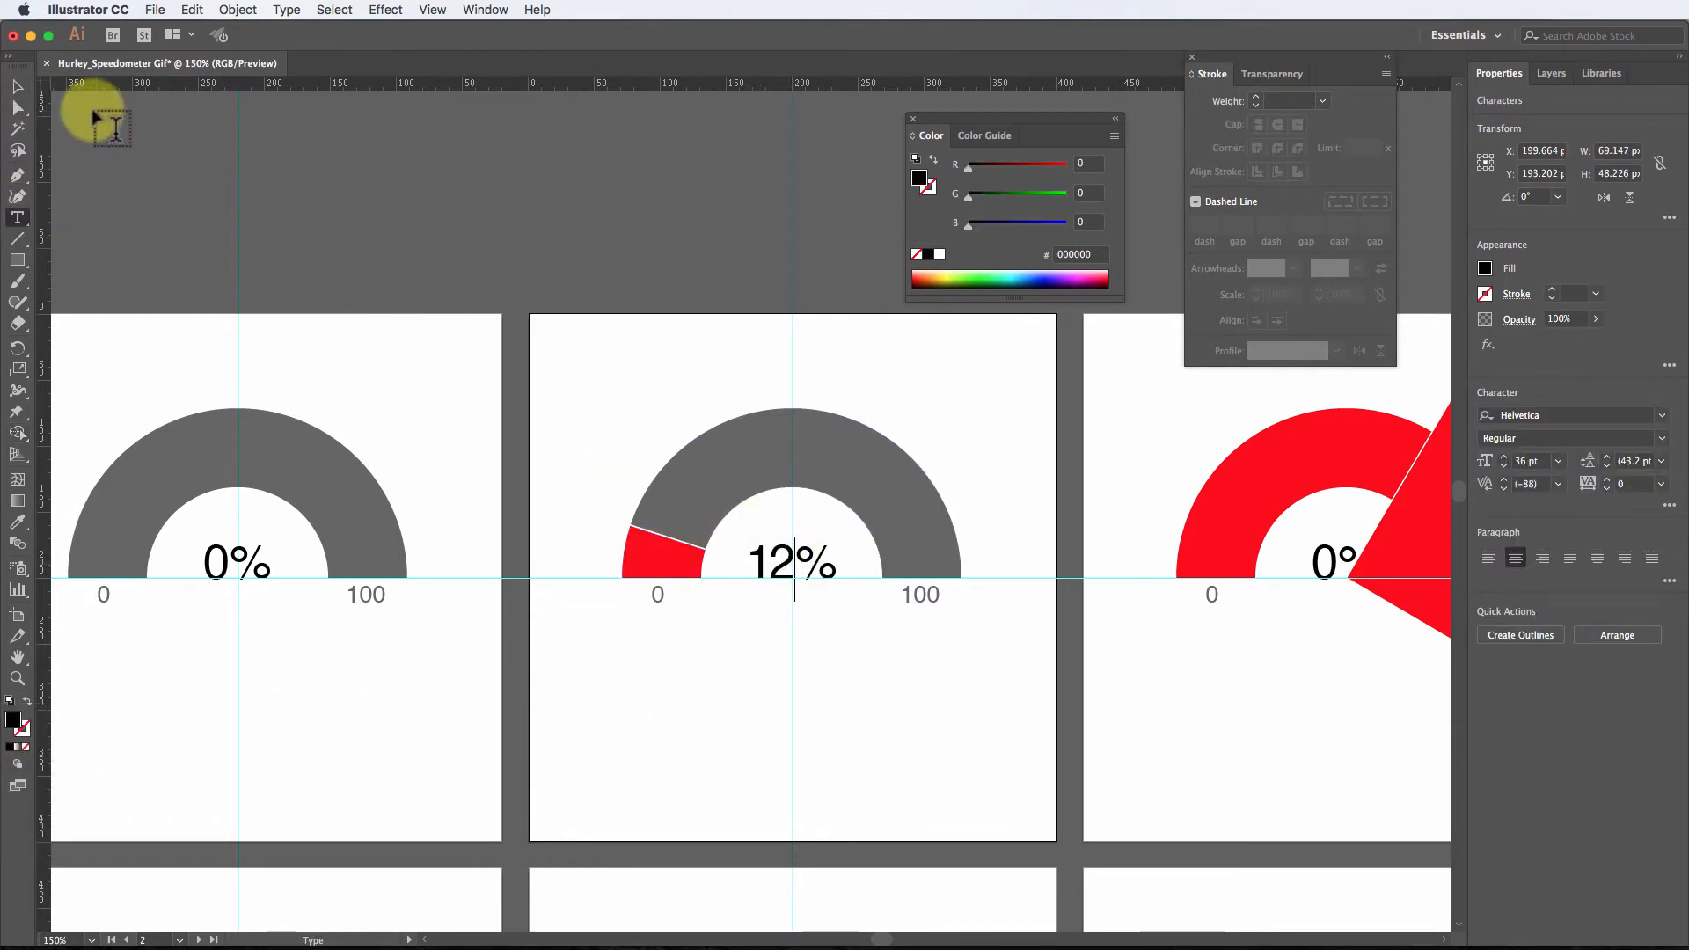
left_click(16, 86)
left_click(852, 754)
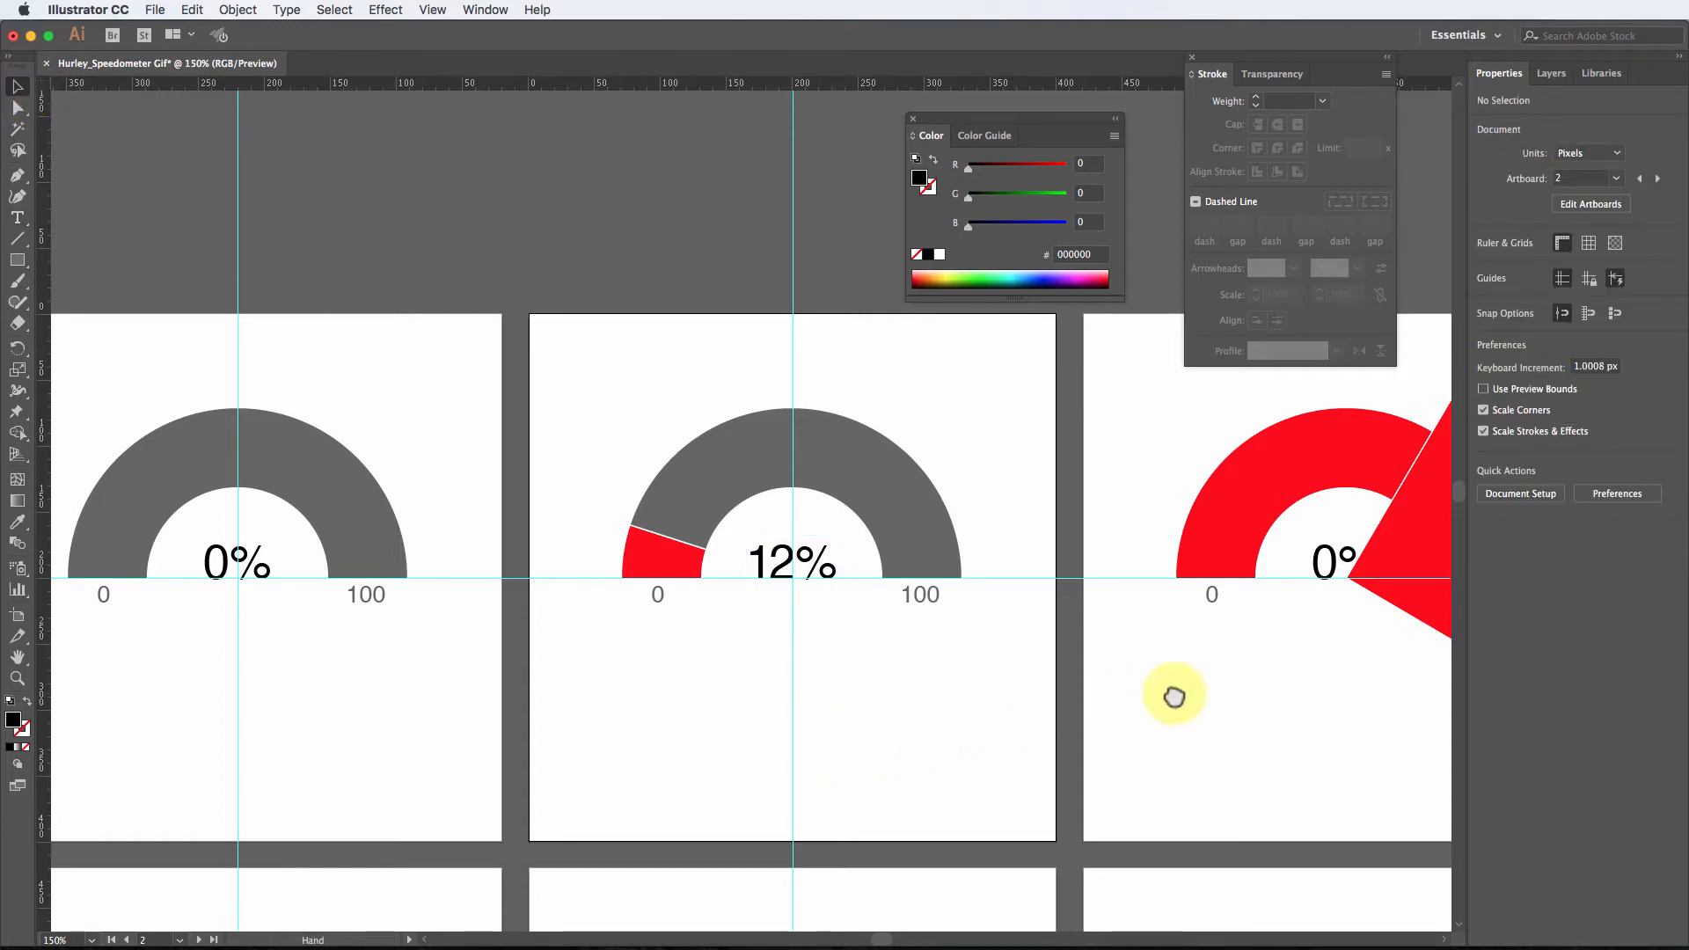
Step: Rotate the third artboard's rectangle counterclockwise about the dial's centre to an angle of about 48°, exposing the first quarter of the red ring
left_click_drag(1173, 697, 671, 716)
left_click(874, 595)
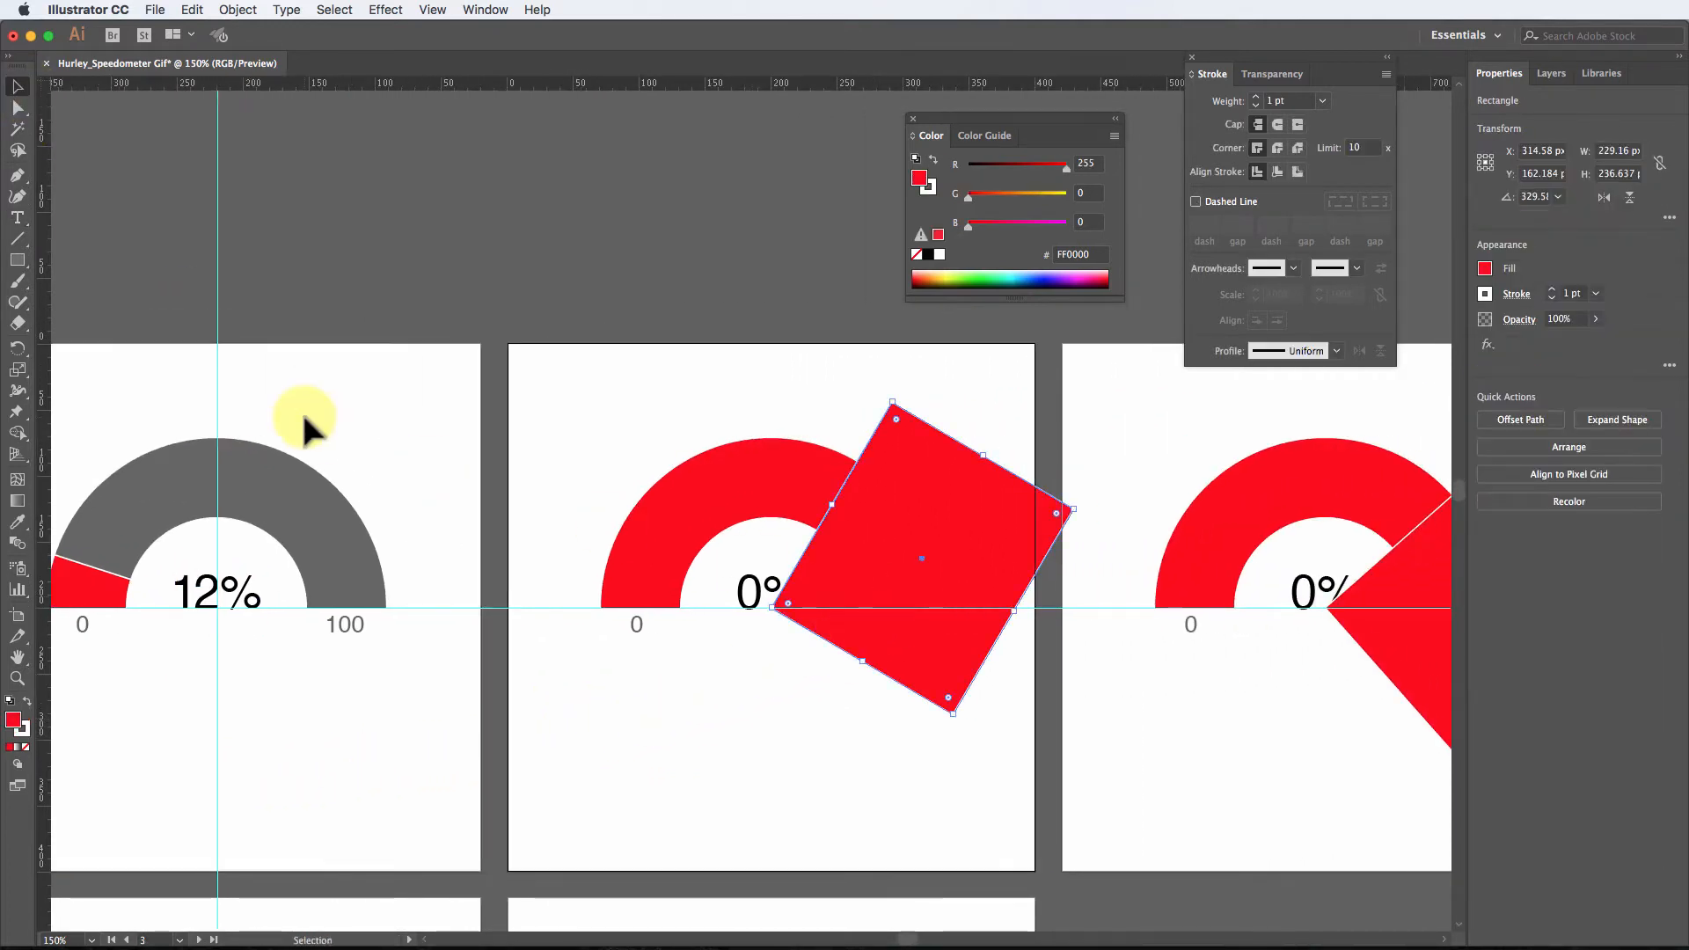
left_click(17, 348)
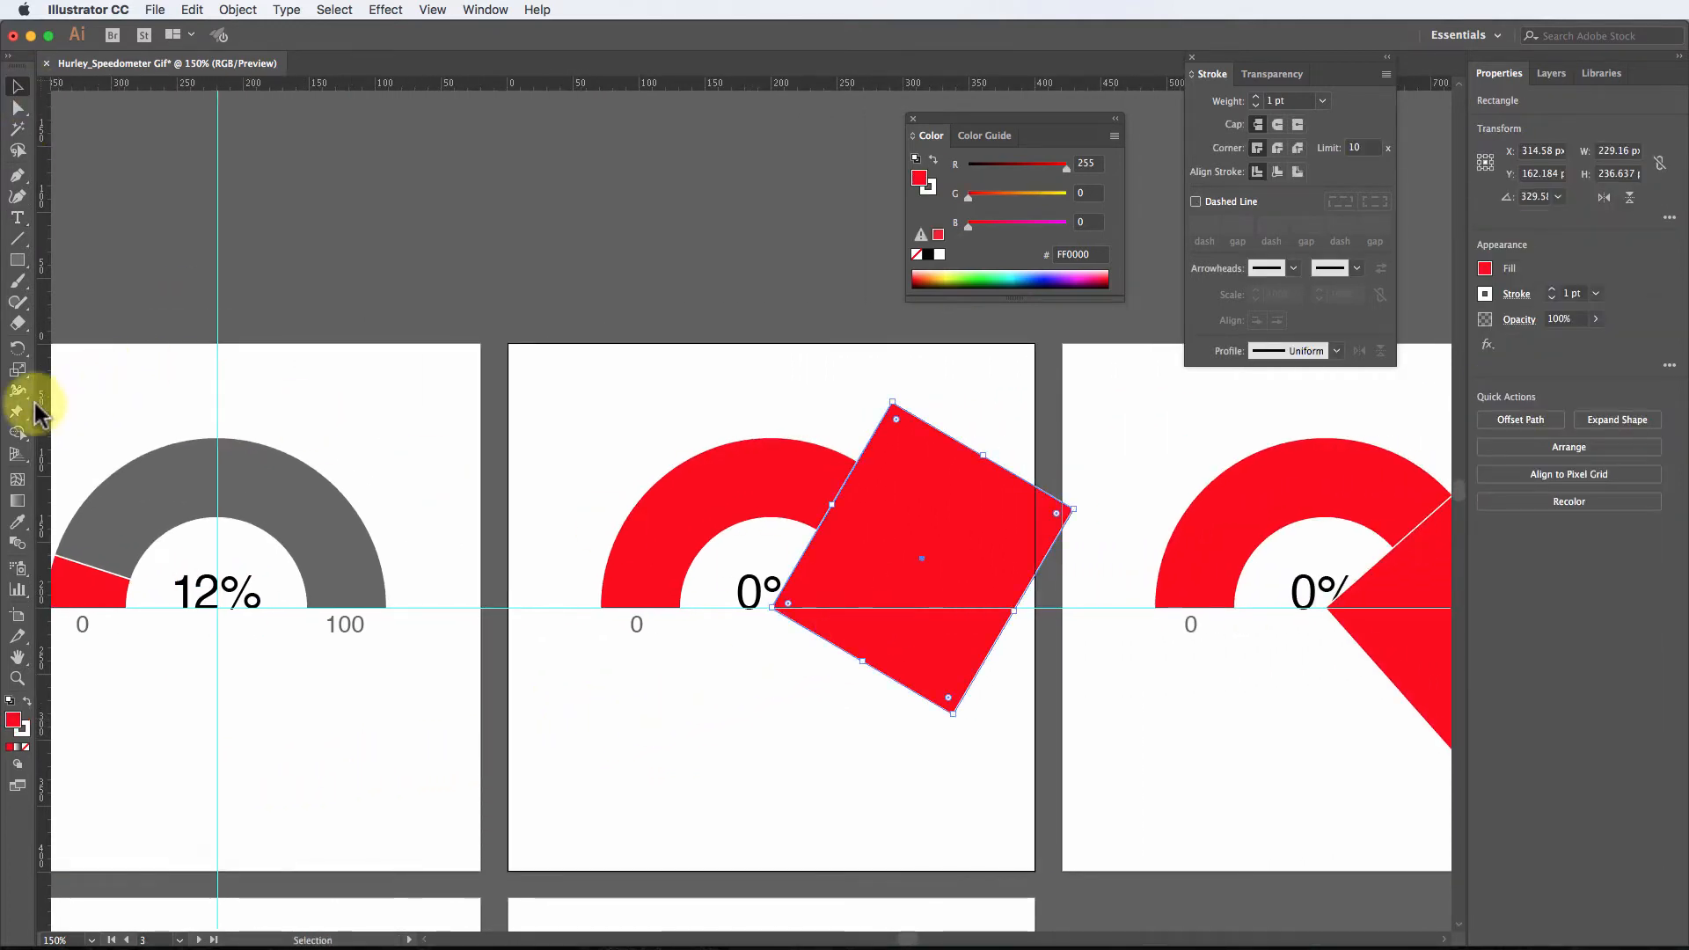
left_click(771, 606)
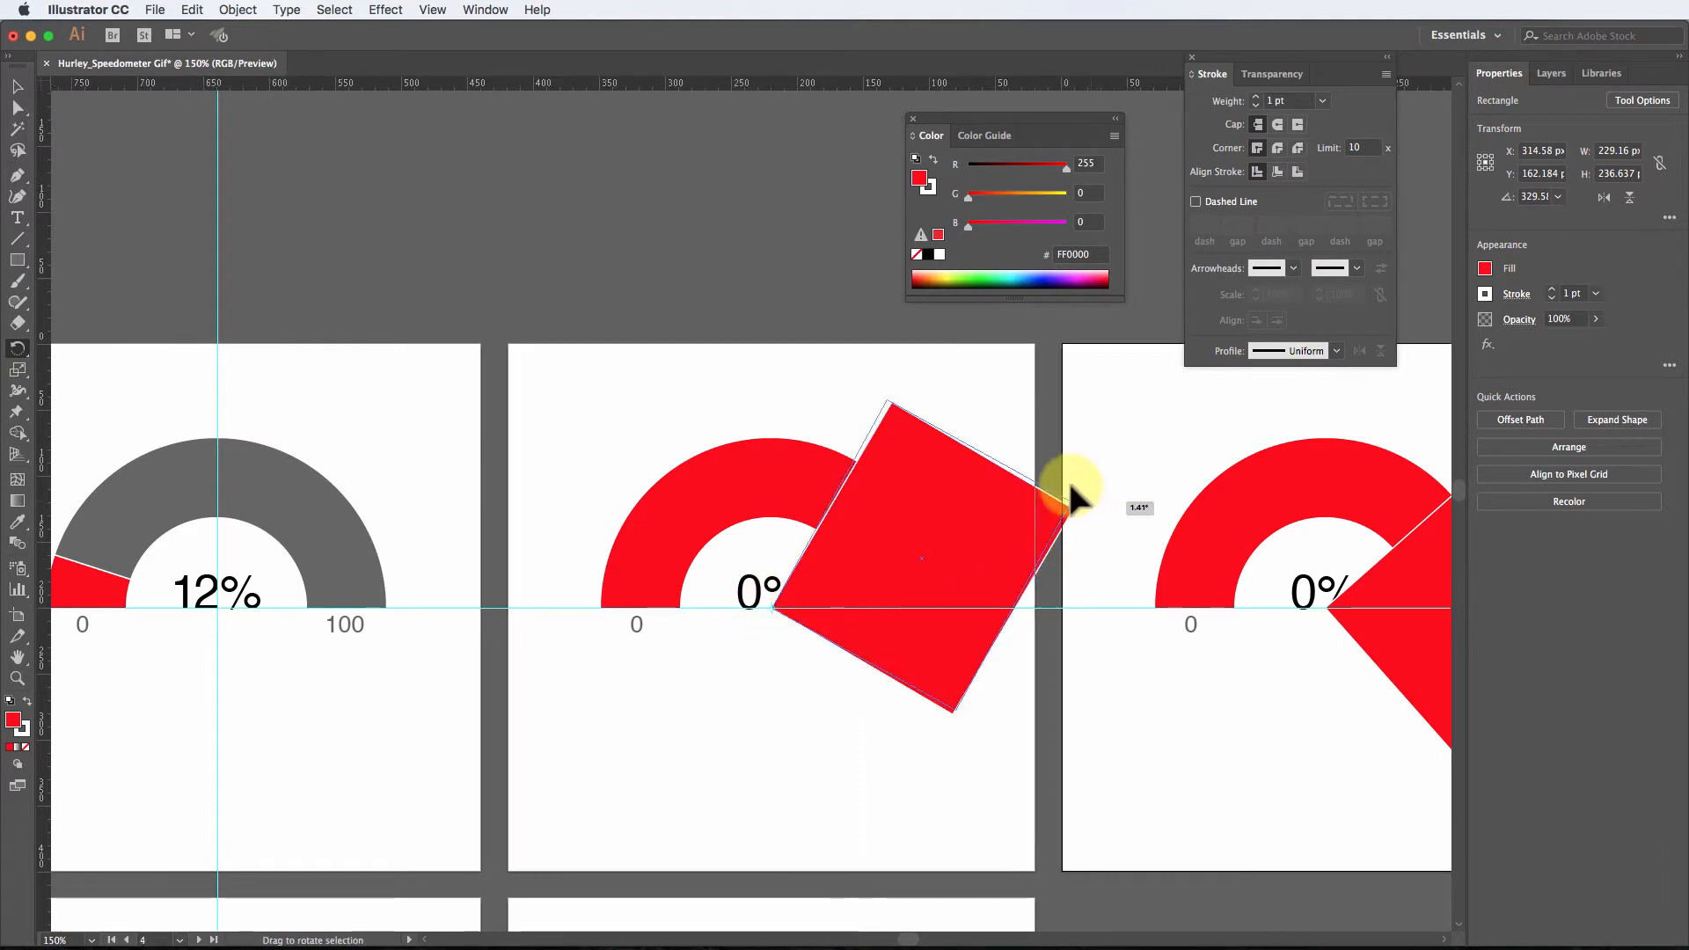
left_click_drag(1082, 483, 757, 456)
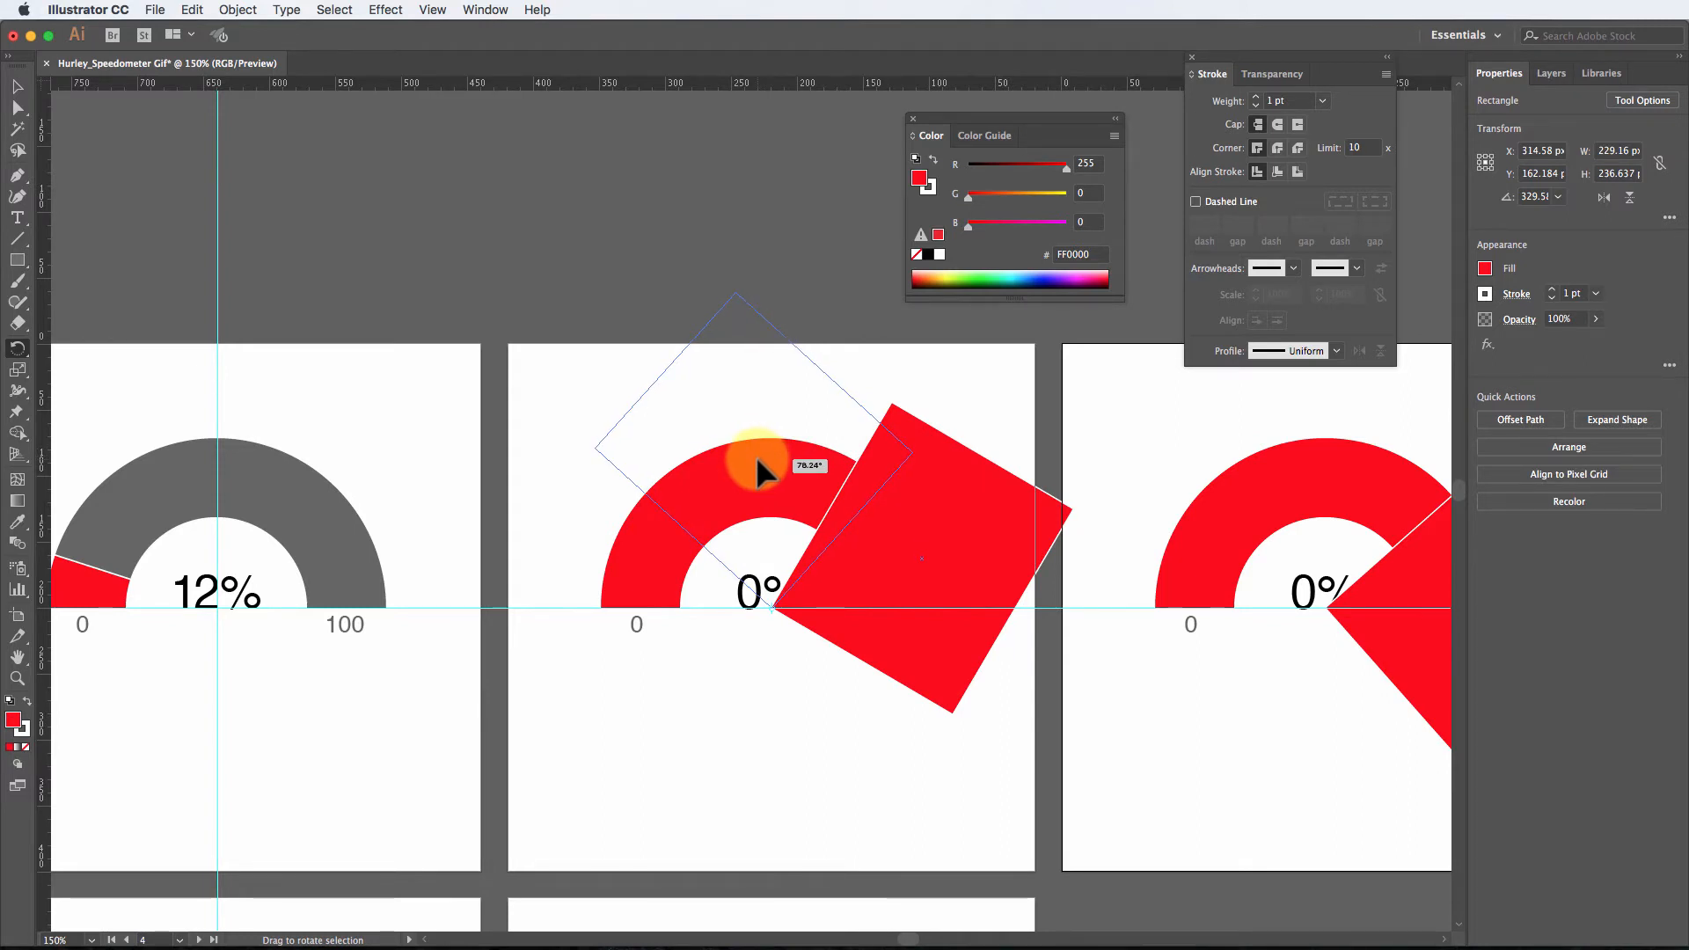
left_click_drag(757, 455, 754, 456)
Step: Stretch the third artboard's rectangle over the rest of the red ring and remove it with the covered ring area using Shape Builder
left_click(16, 86)
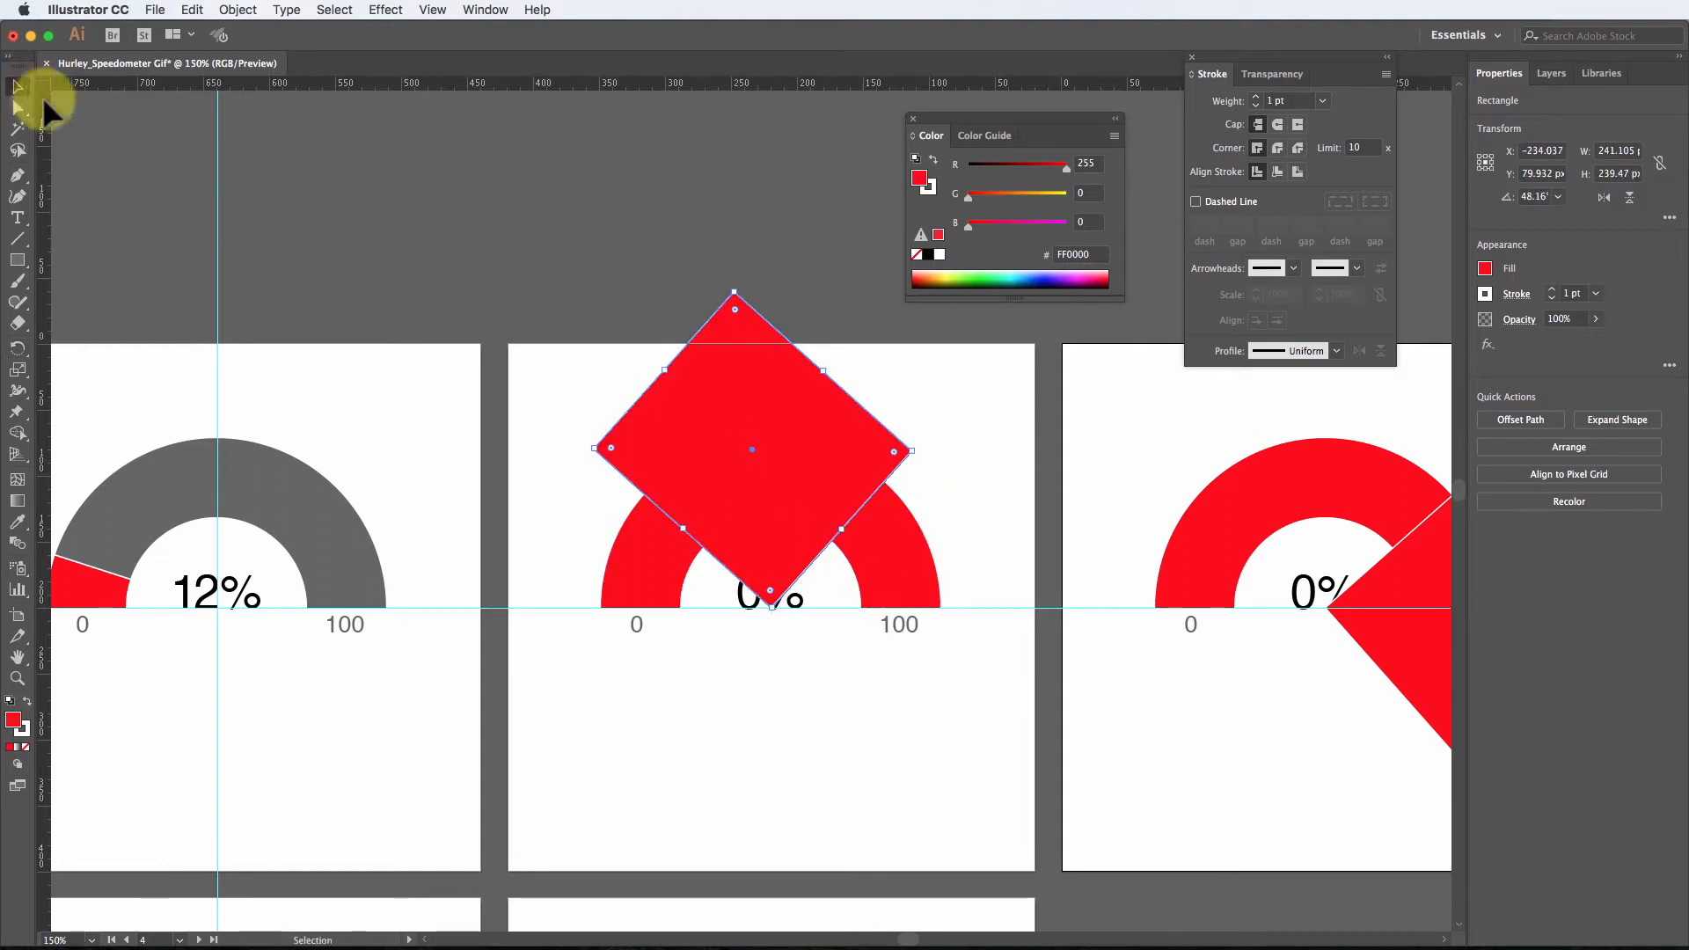
mouse_move(840, 530)
left_mouse_down()
mouse_move(942, 671)
mouse_move(968, 645)
left_mouse_up()
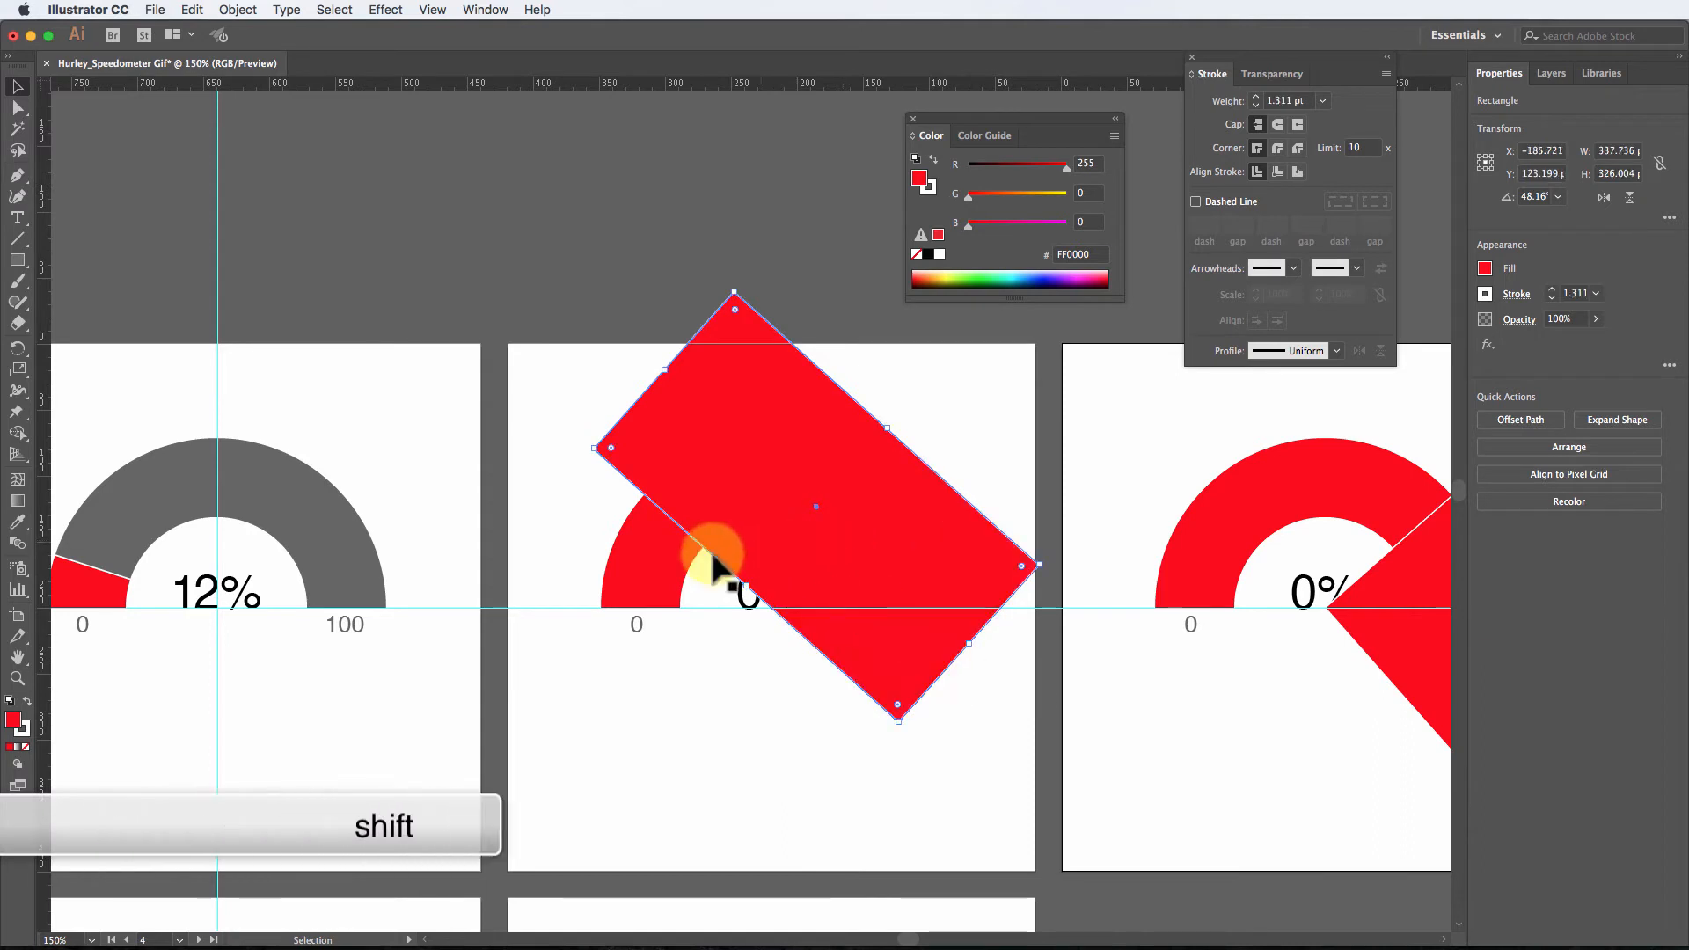
left_click(656, 554, "shift")
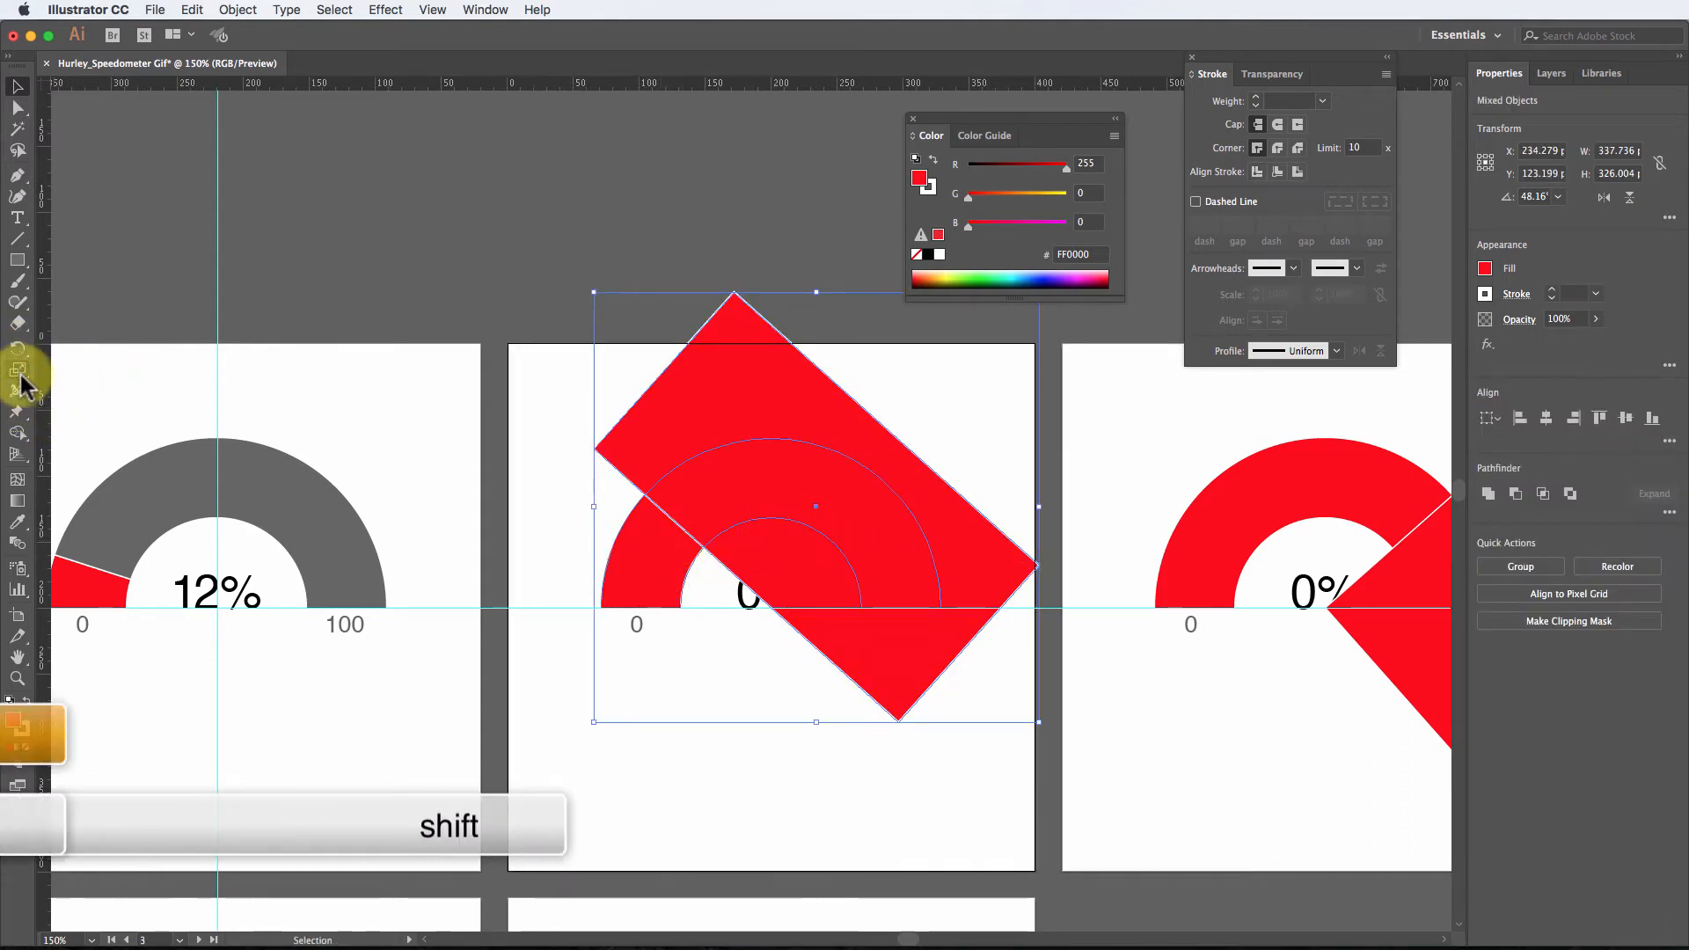
left_click(17, 433)
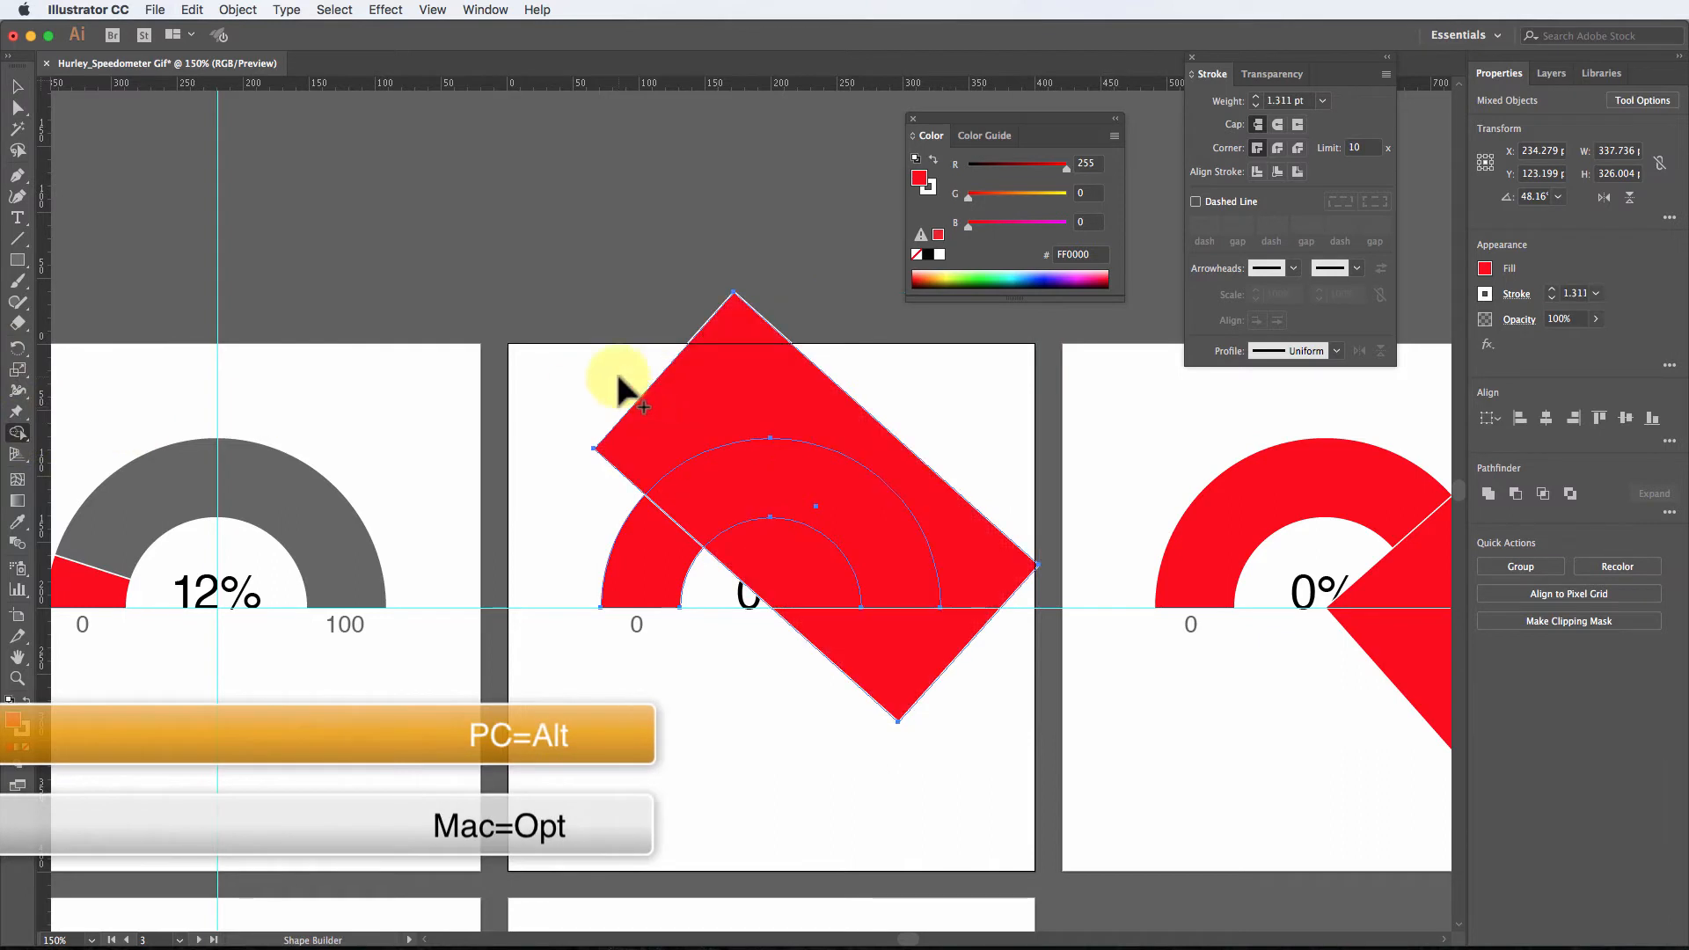
left_click(780, 551, "alt")
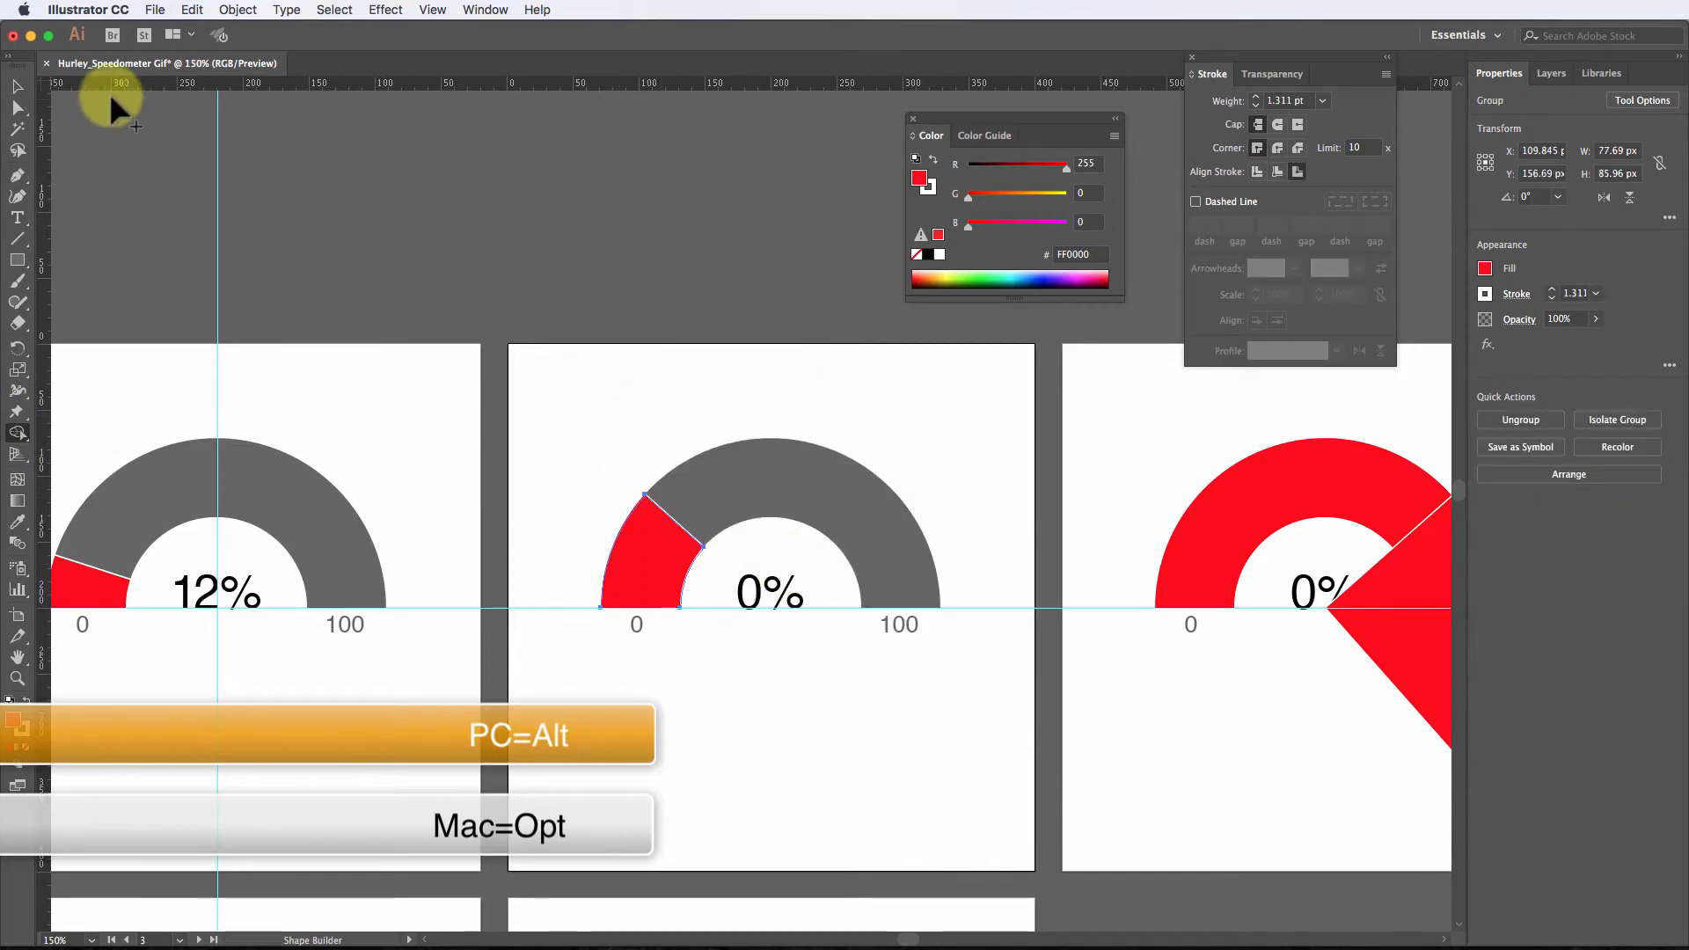
Step: Change the percentage label on the third artboard's dial to 25%
left_click(17, 218)
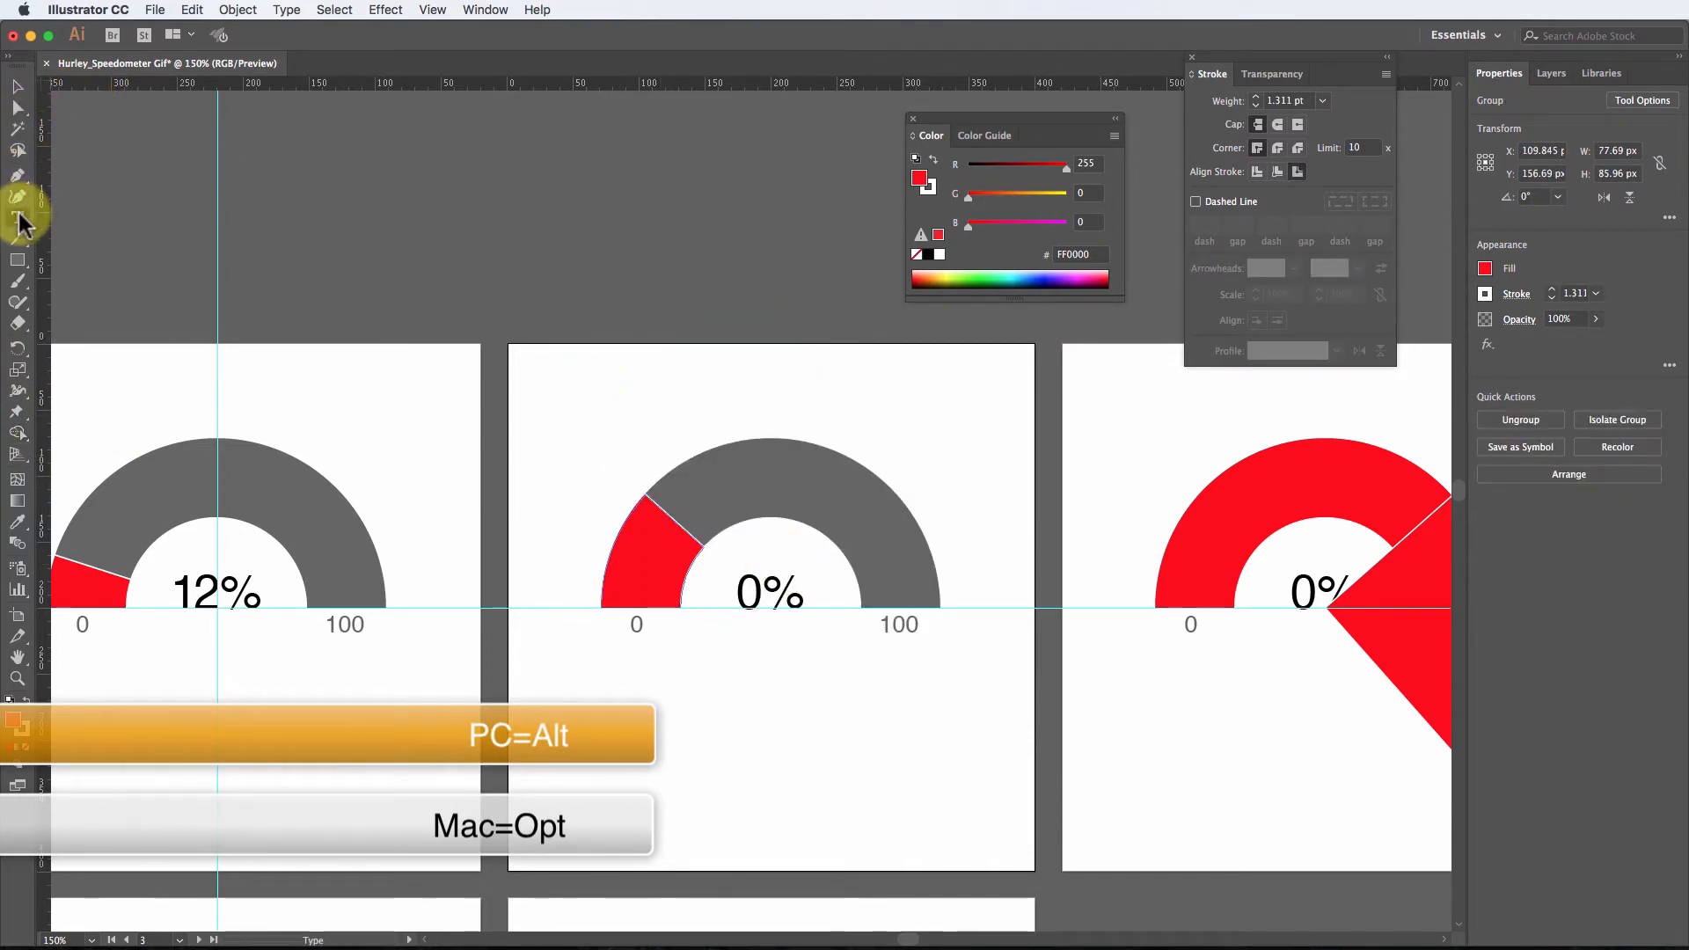
double_click(747, 594)
type("25")
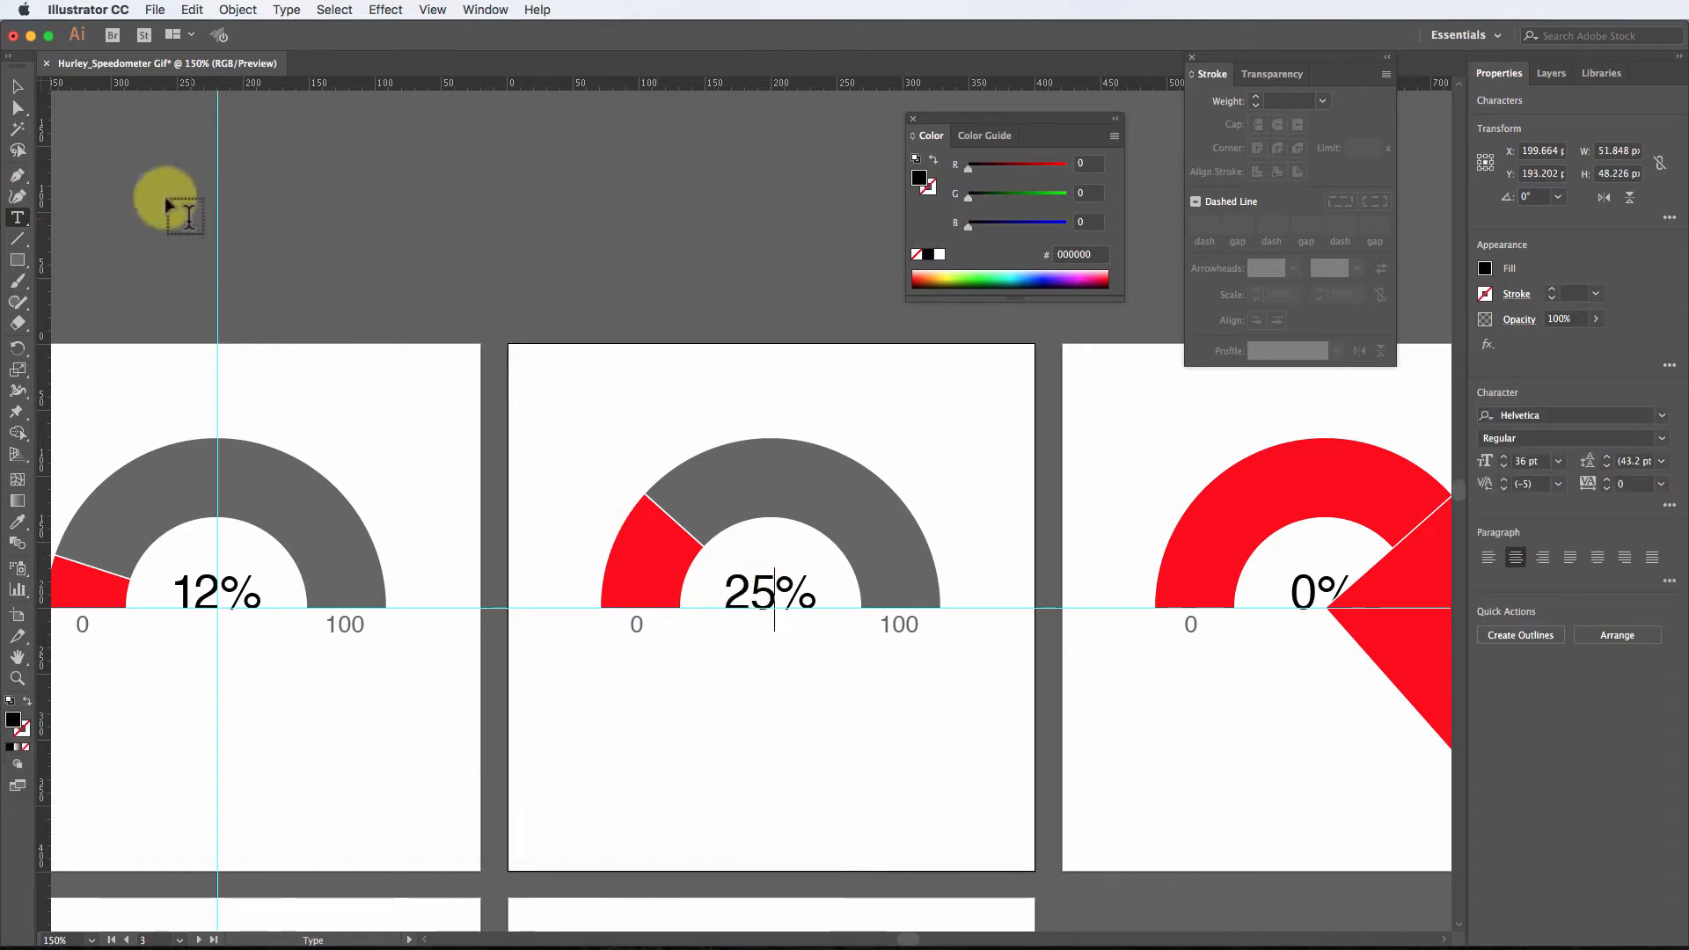
left_click(17, 86)
left_click(906, 670)
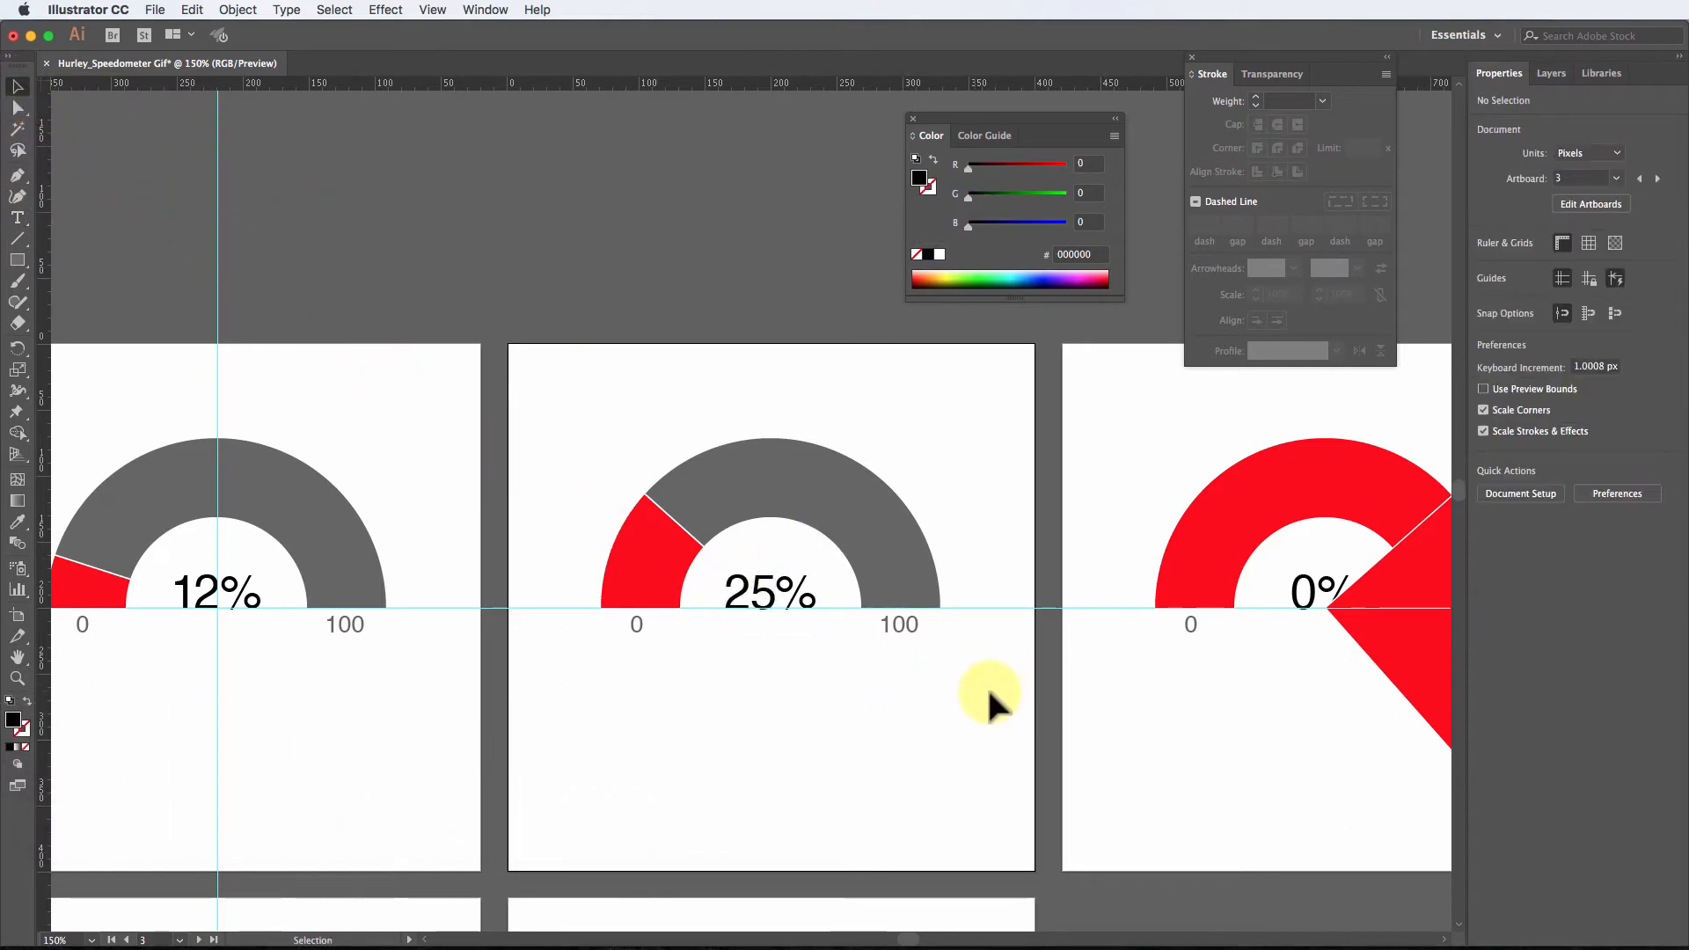
Step: Rotate the fourth artboard's rectangle counterclockwise about the dial's centre by about 71.32°, exposing the first three-eighths of the red ring
key("space")
left_click_drag(1074, 695, 514, 677)
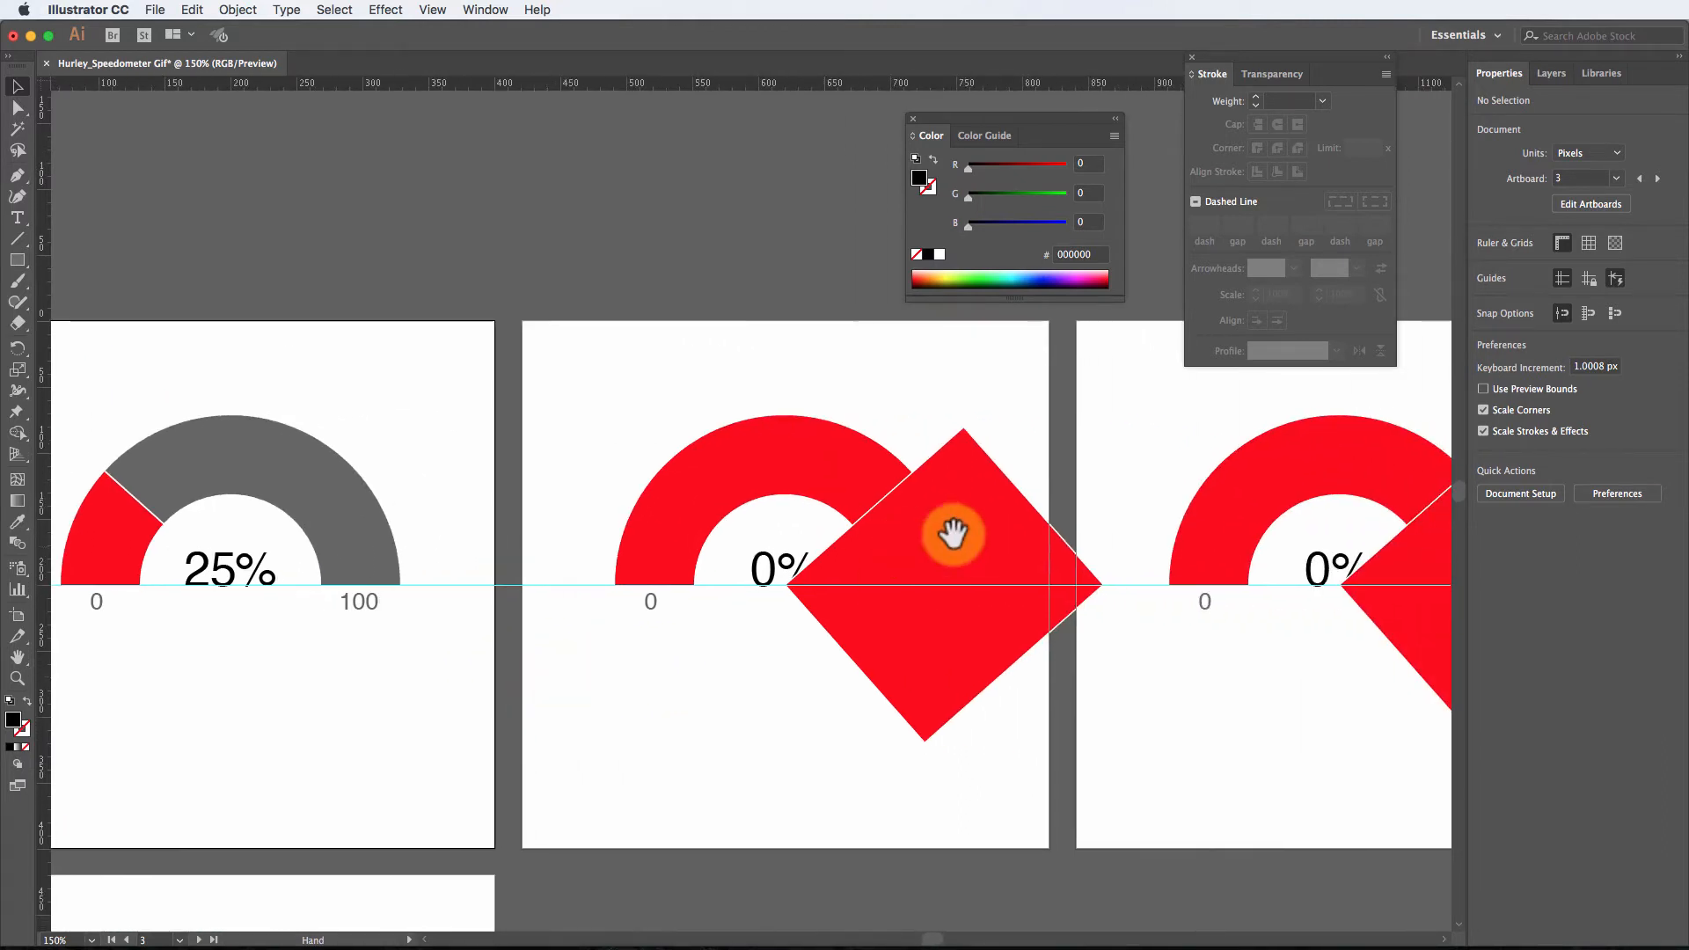
left_click(968, 537)
left_click(18, 348)
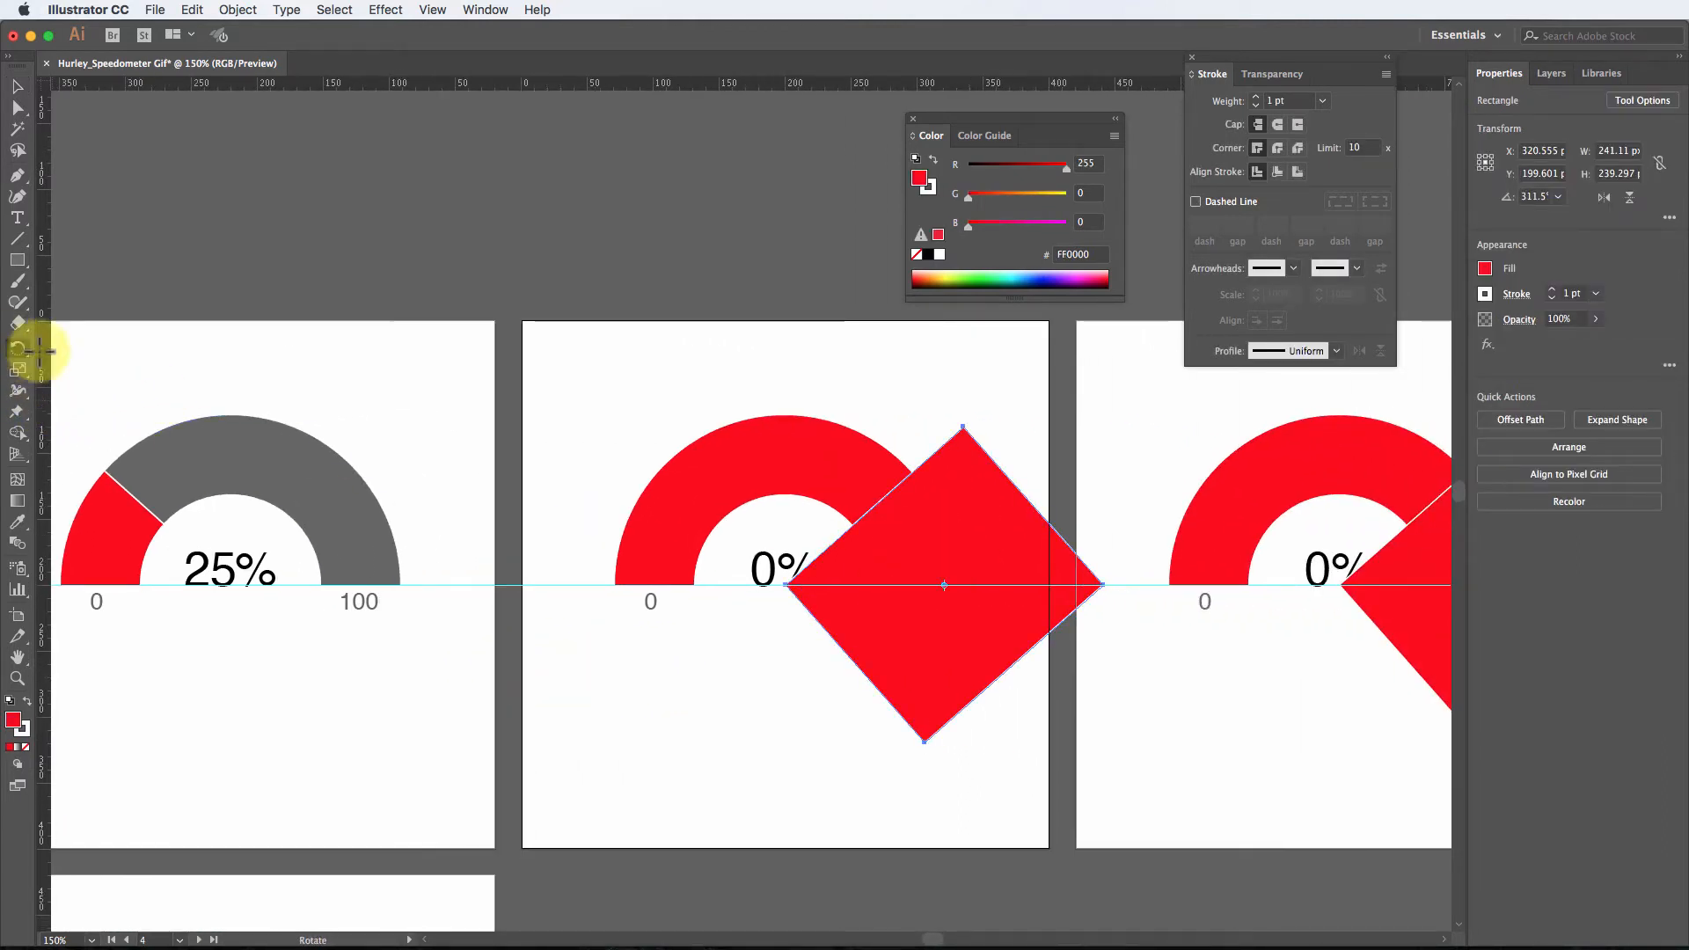
left_click(786, 583)
left_click_drag(1104, 581, 767, 425)
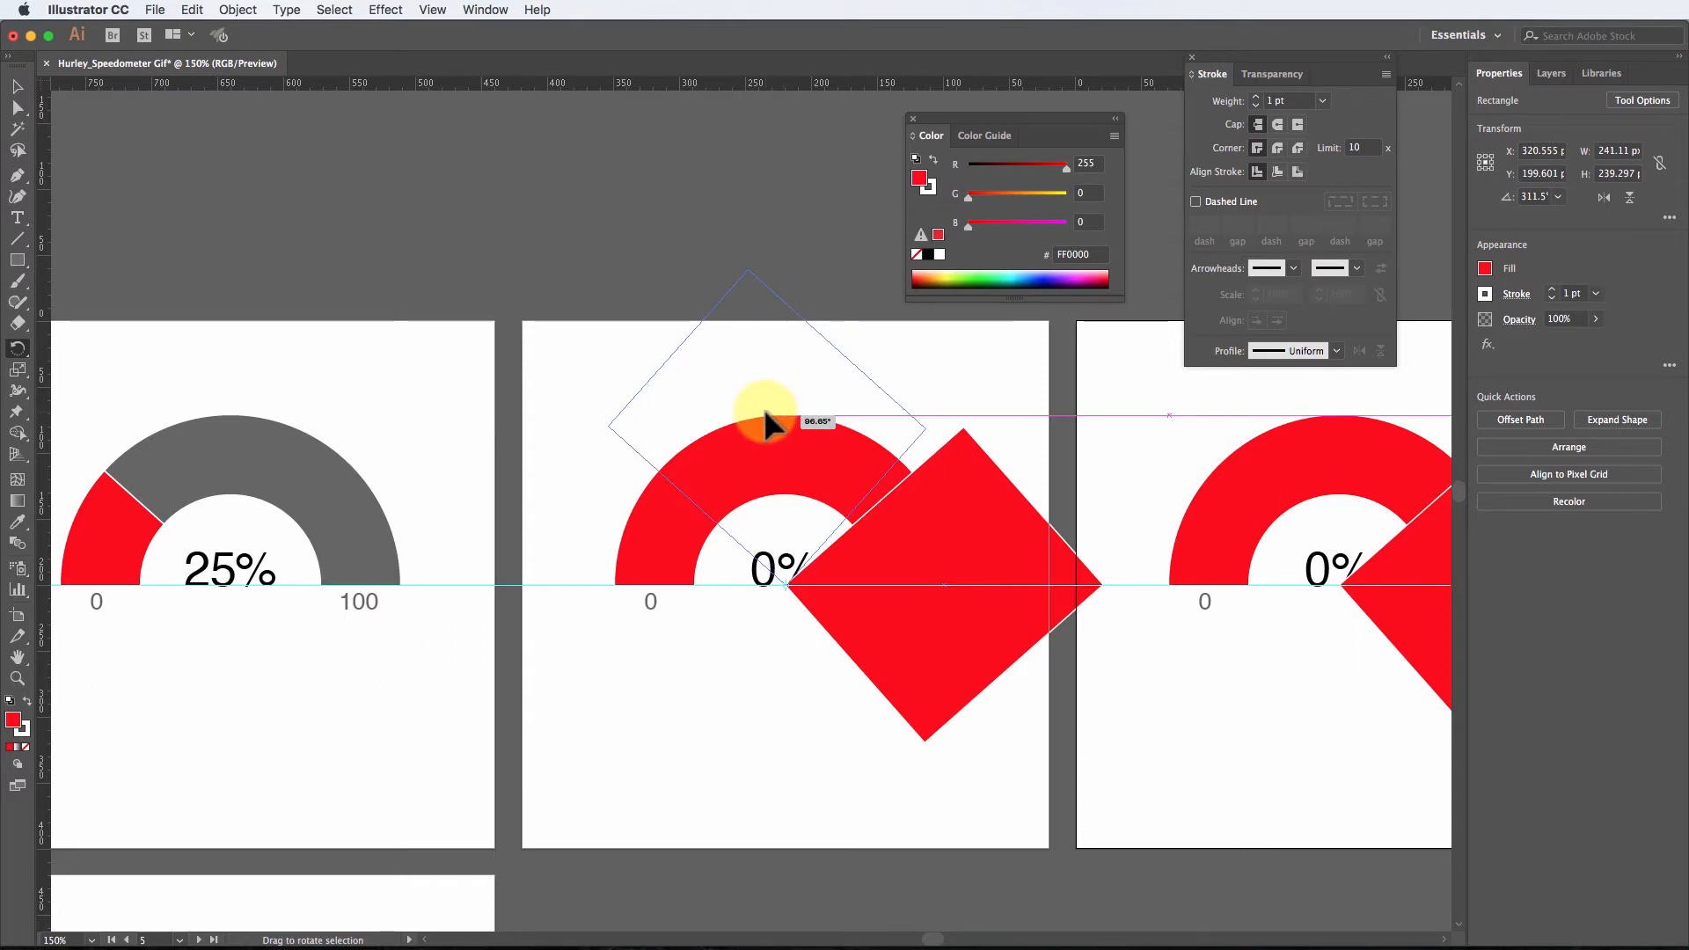
left_click_drag(765, 415, 832, 429)
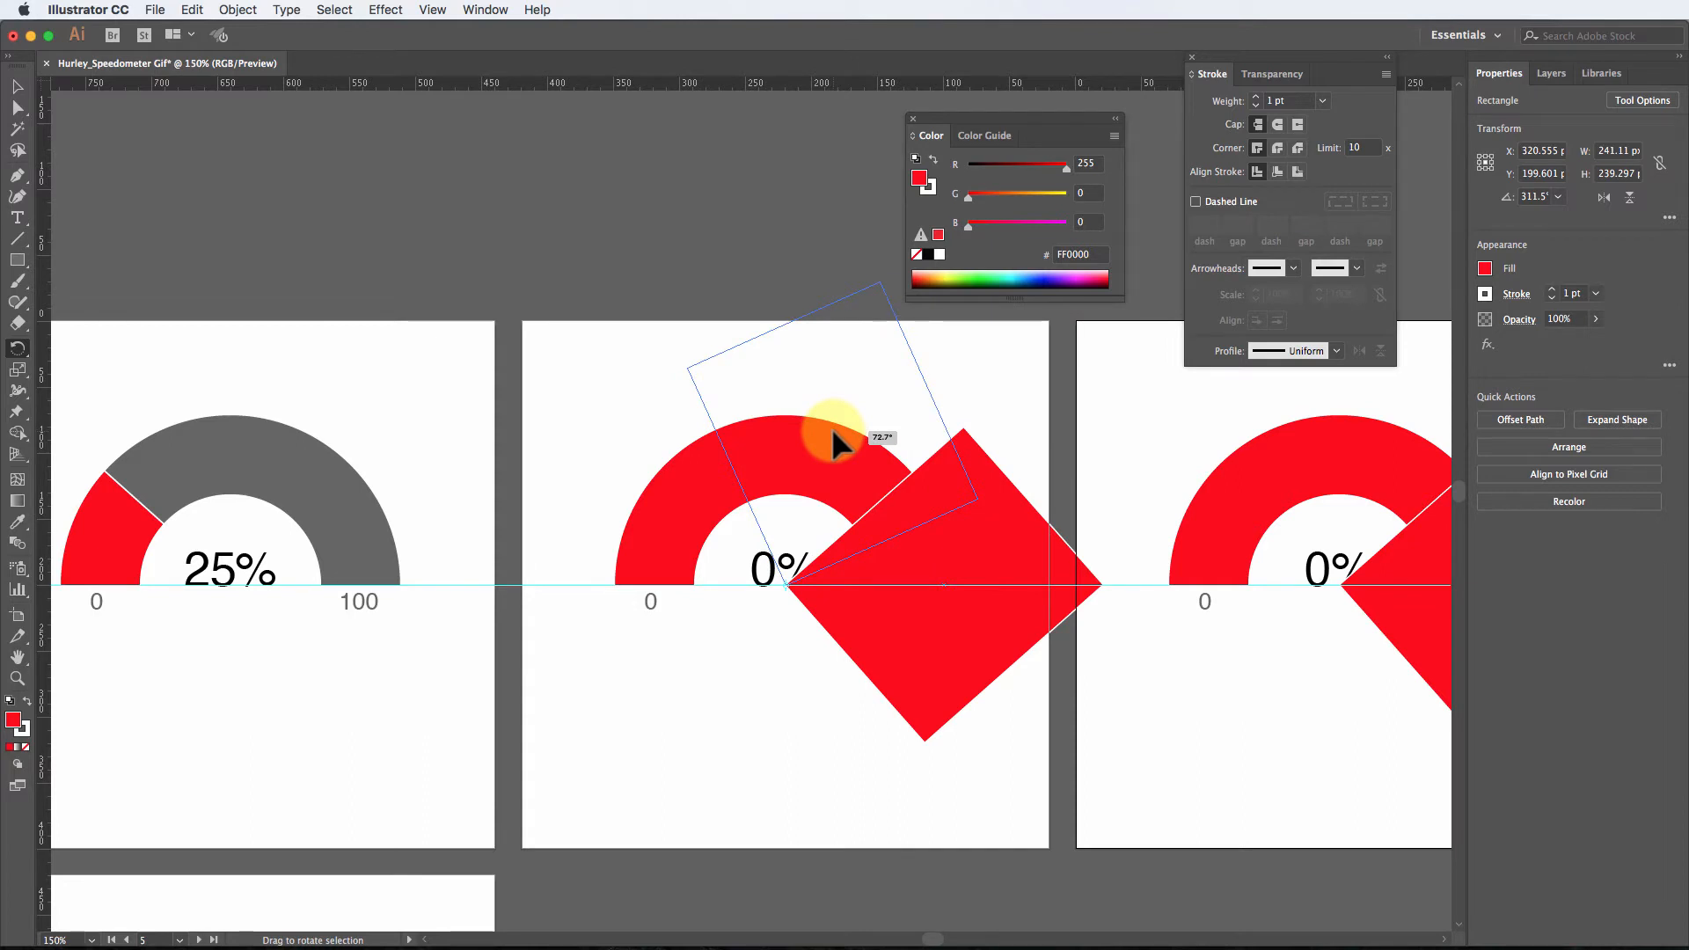
left_click_drag(831, 429, 835, 429)
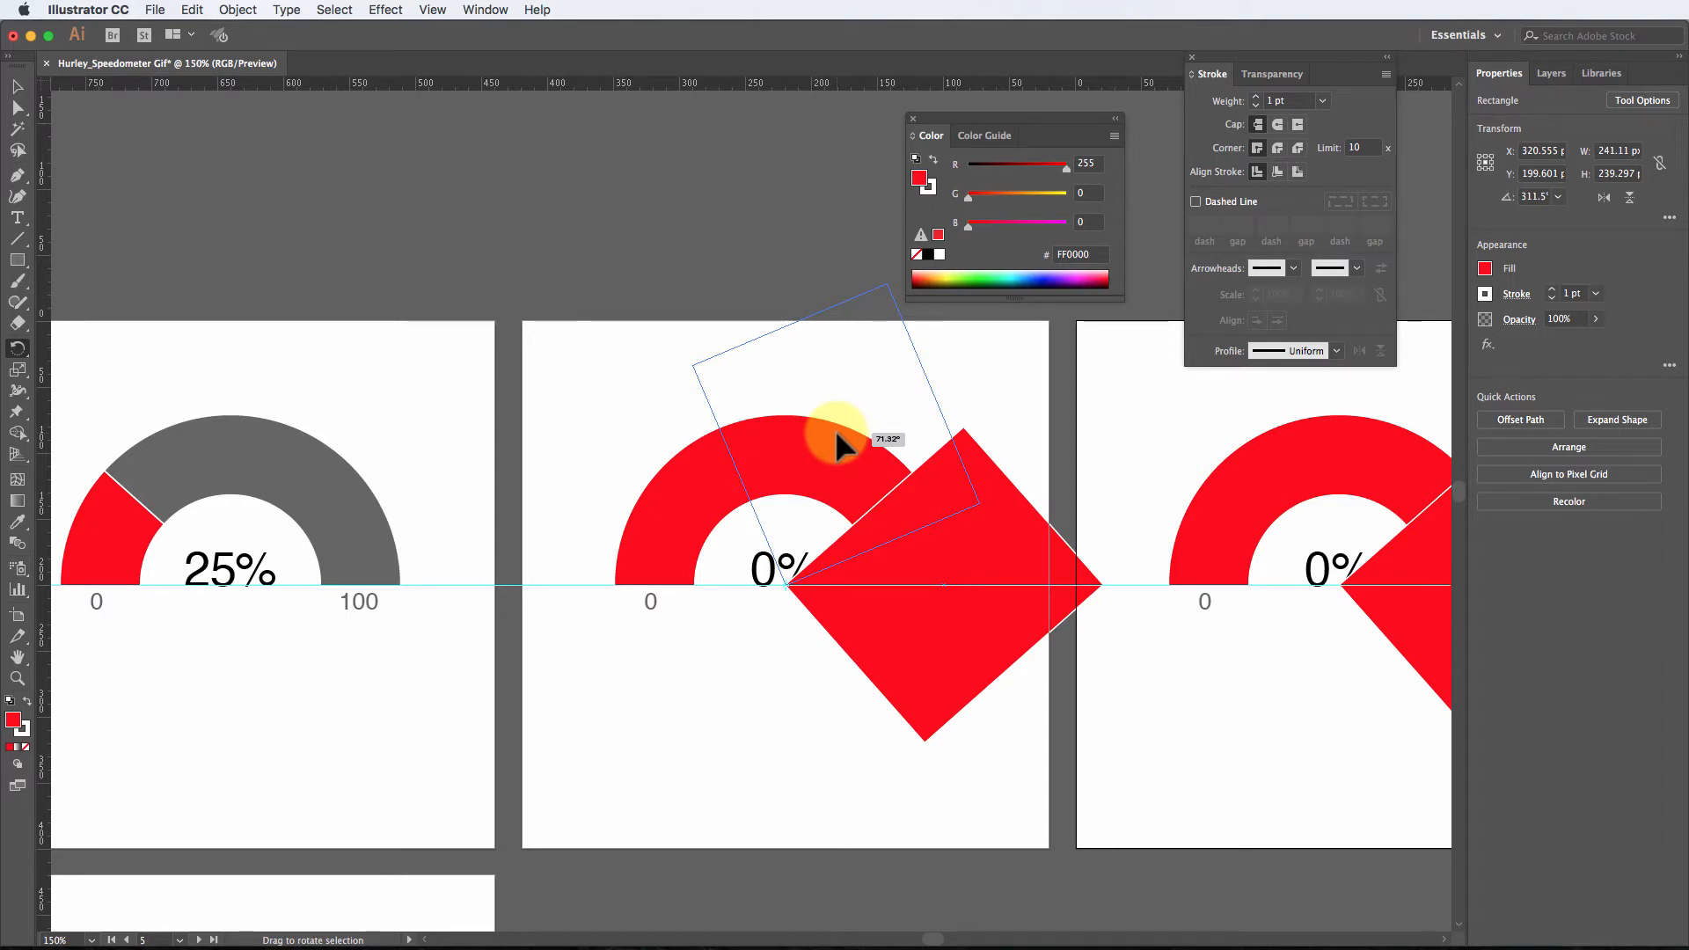
left_click_drag(835, 430, 836, 429)
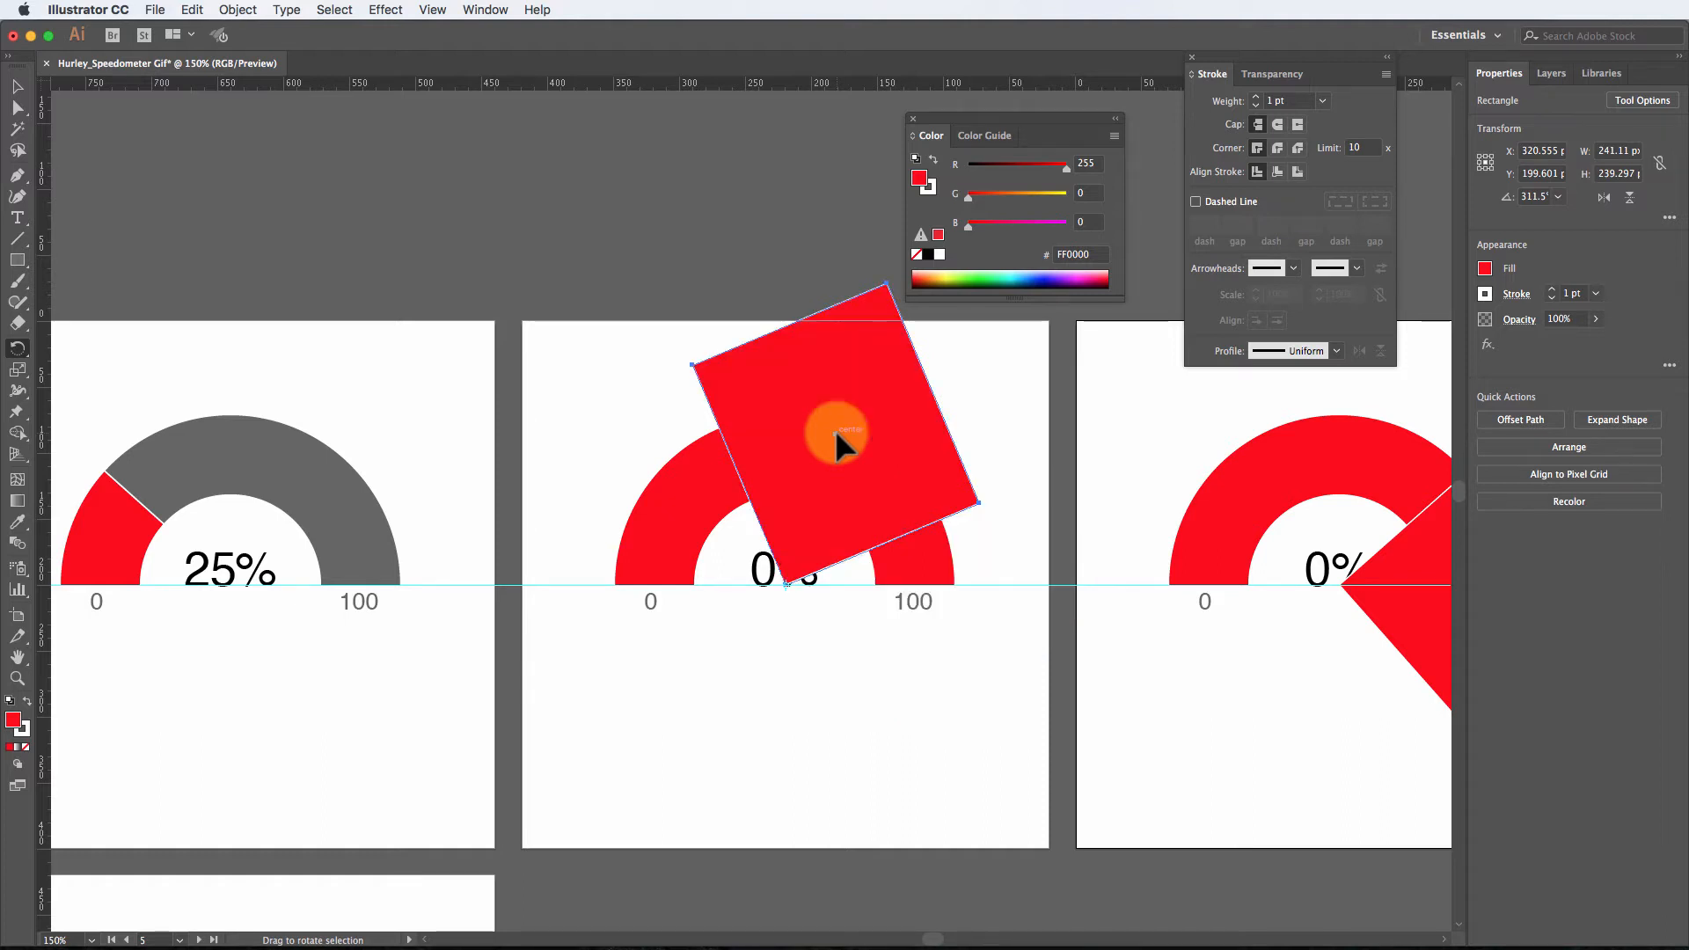
Step: Stretch the fourth artboard's rectangle over the rest of the red ring and remove it with the covered ring area using Shape Builder
left_click(16, 85)
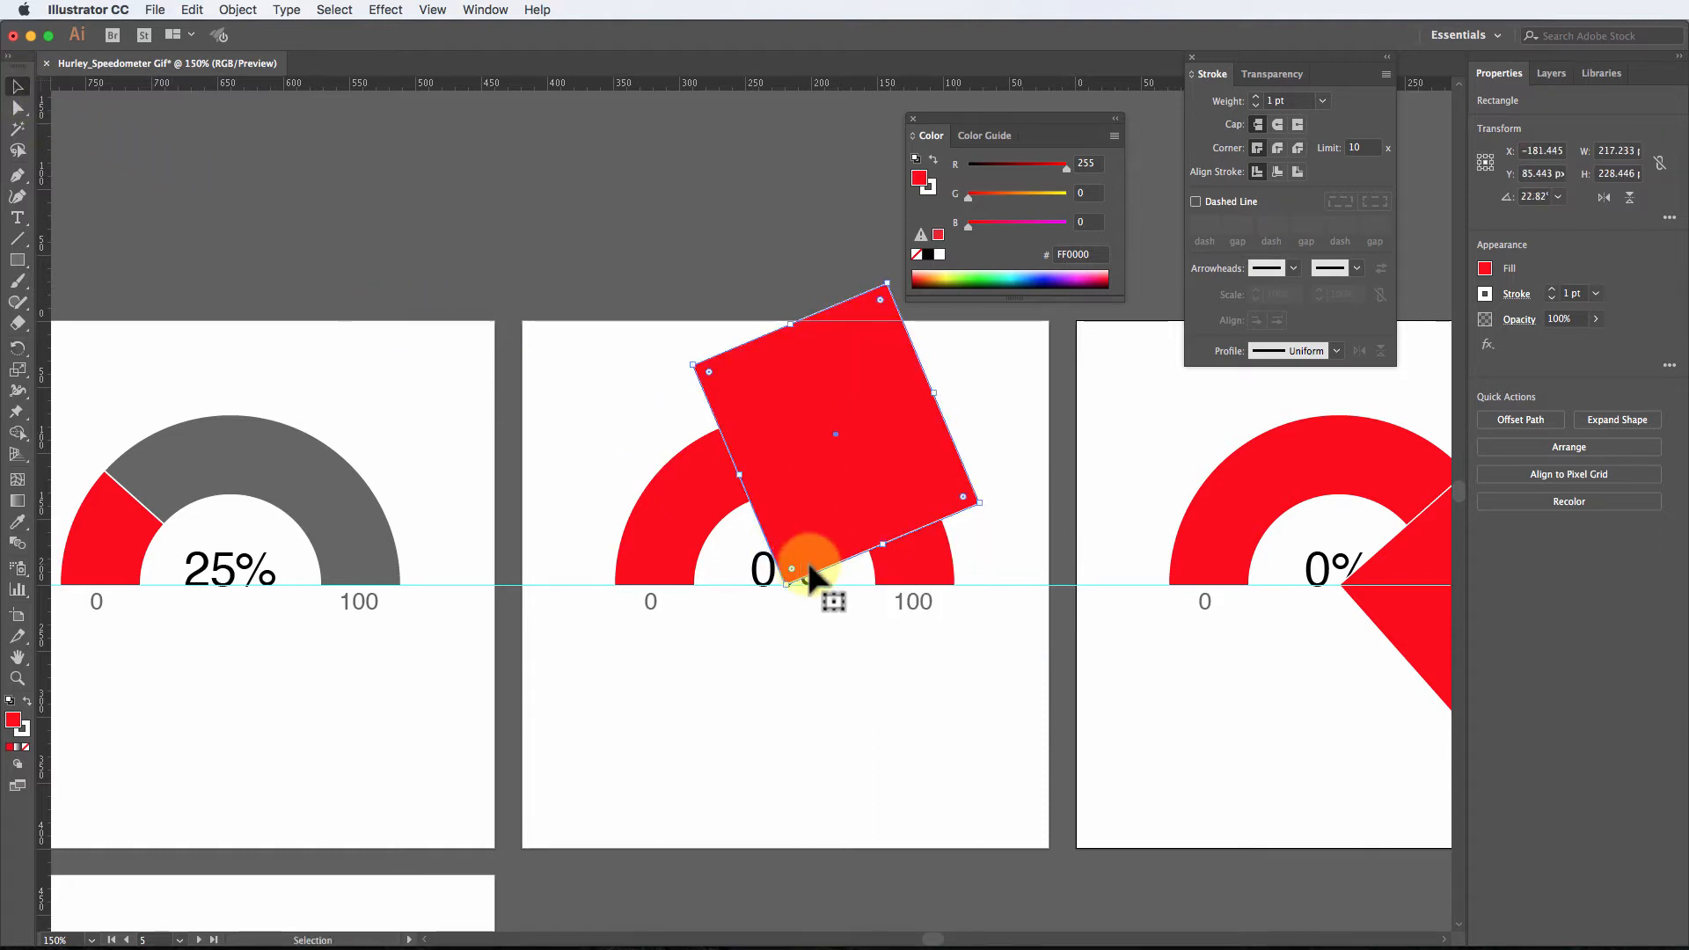
left_click_drag(887, 546, 937, 660)
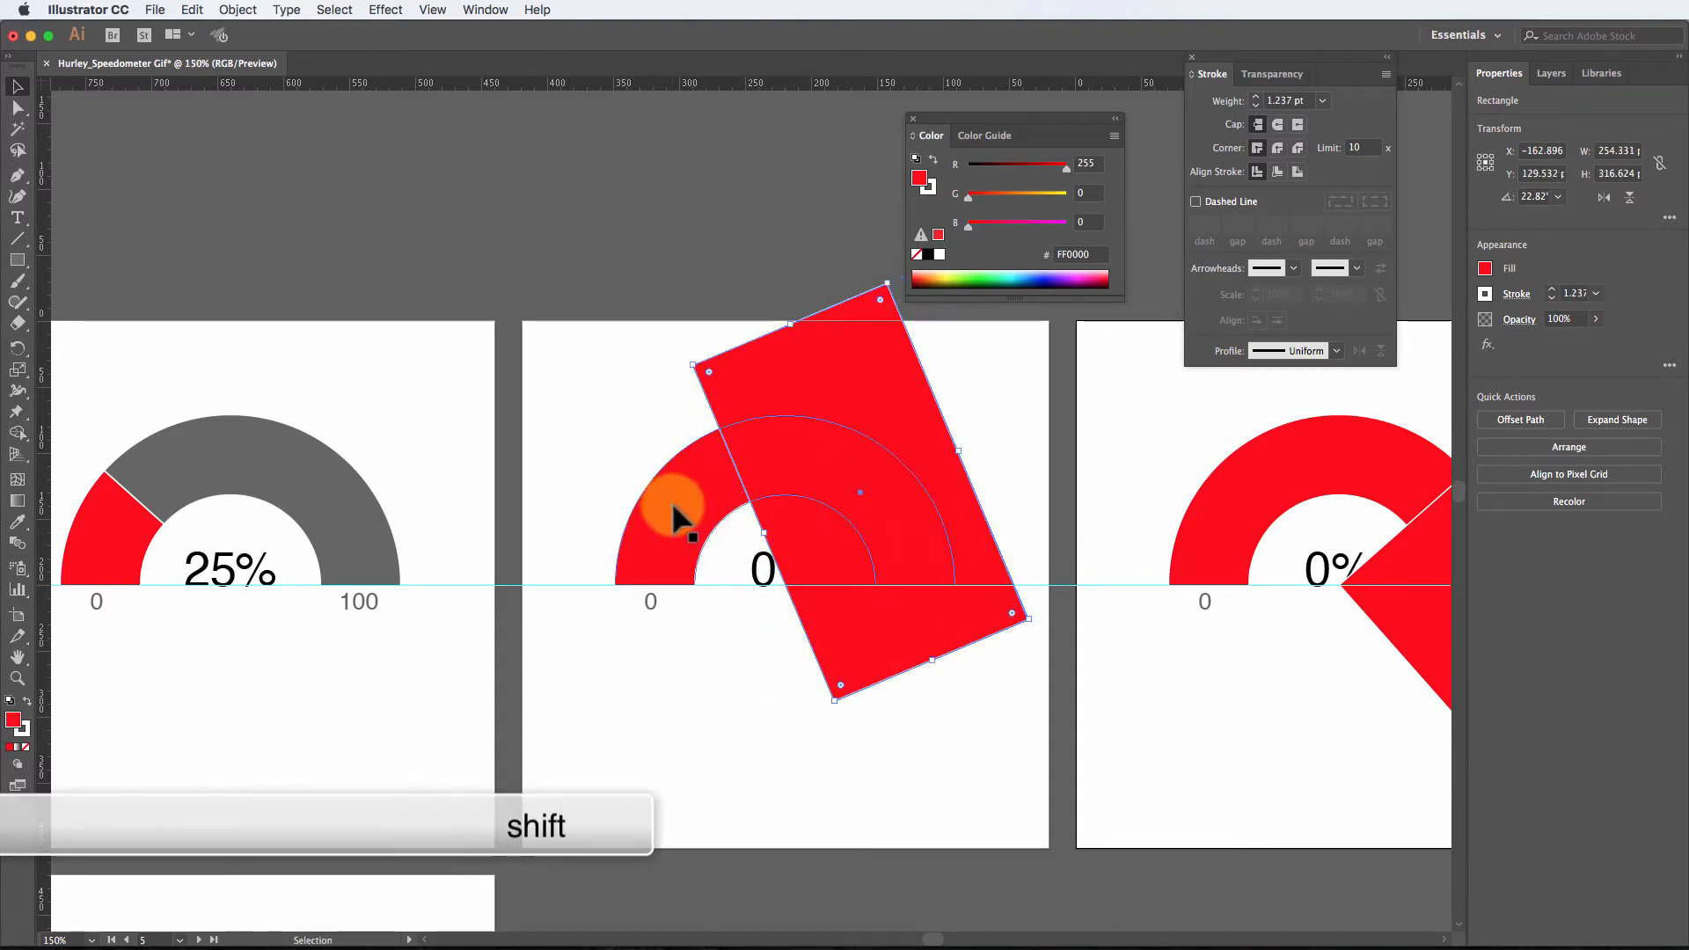
left_click(688, 487, "shift")
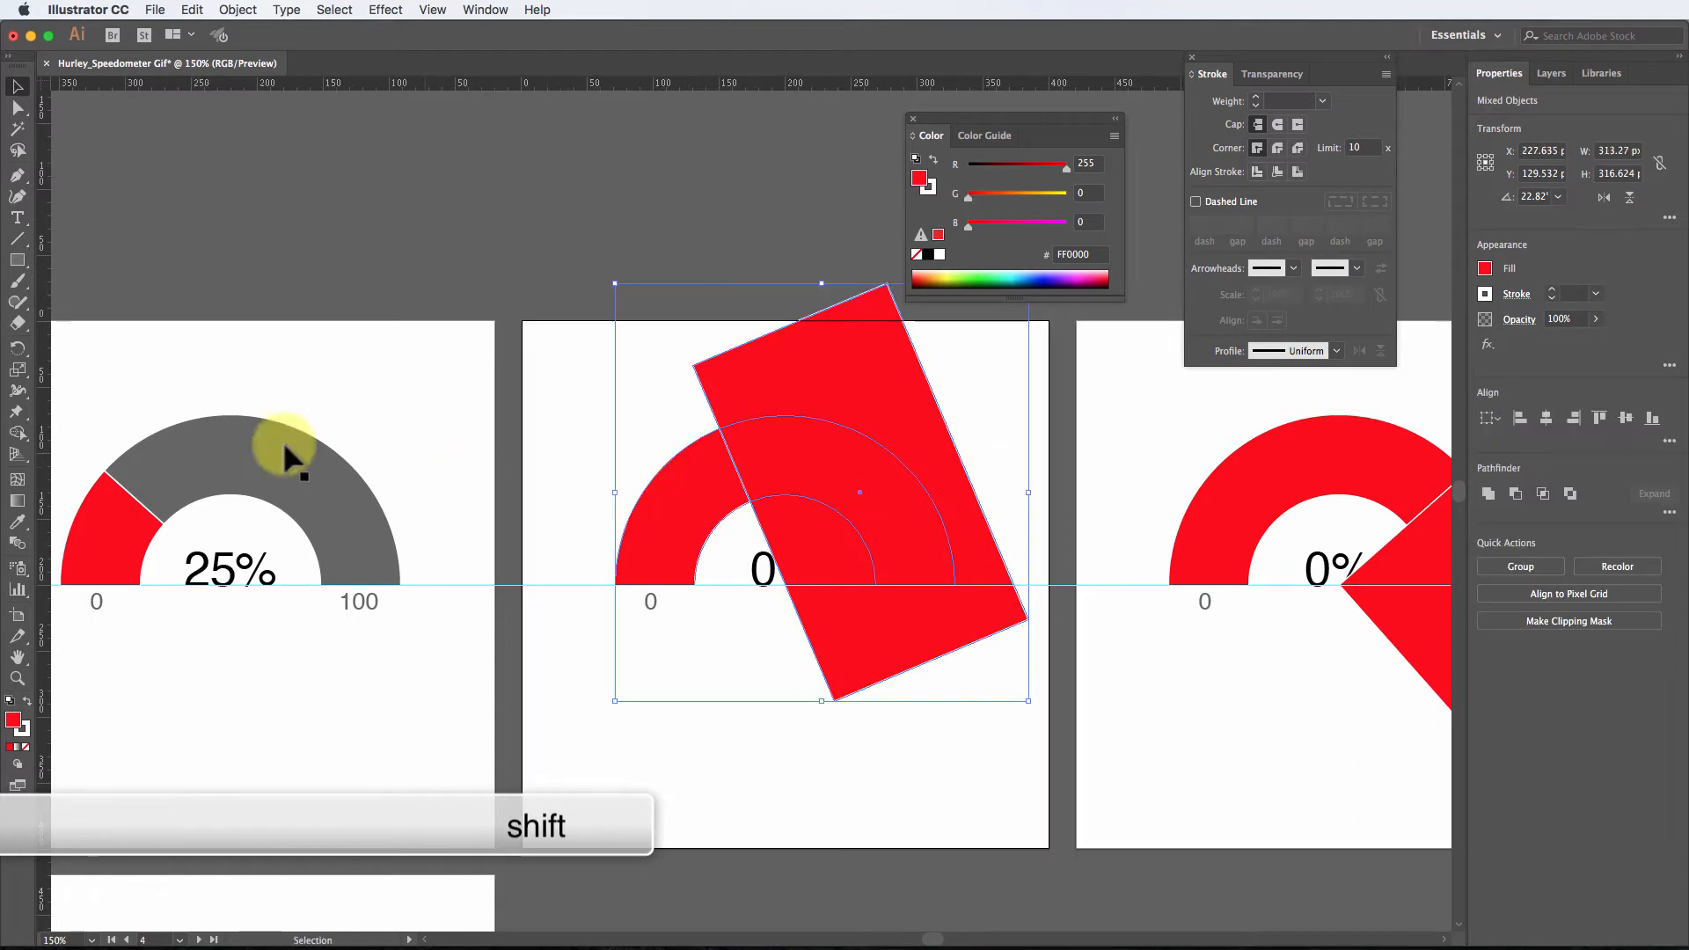
left_click(18, 432)
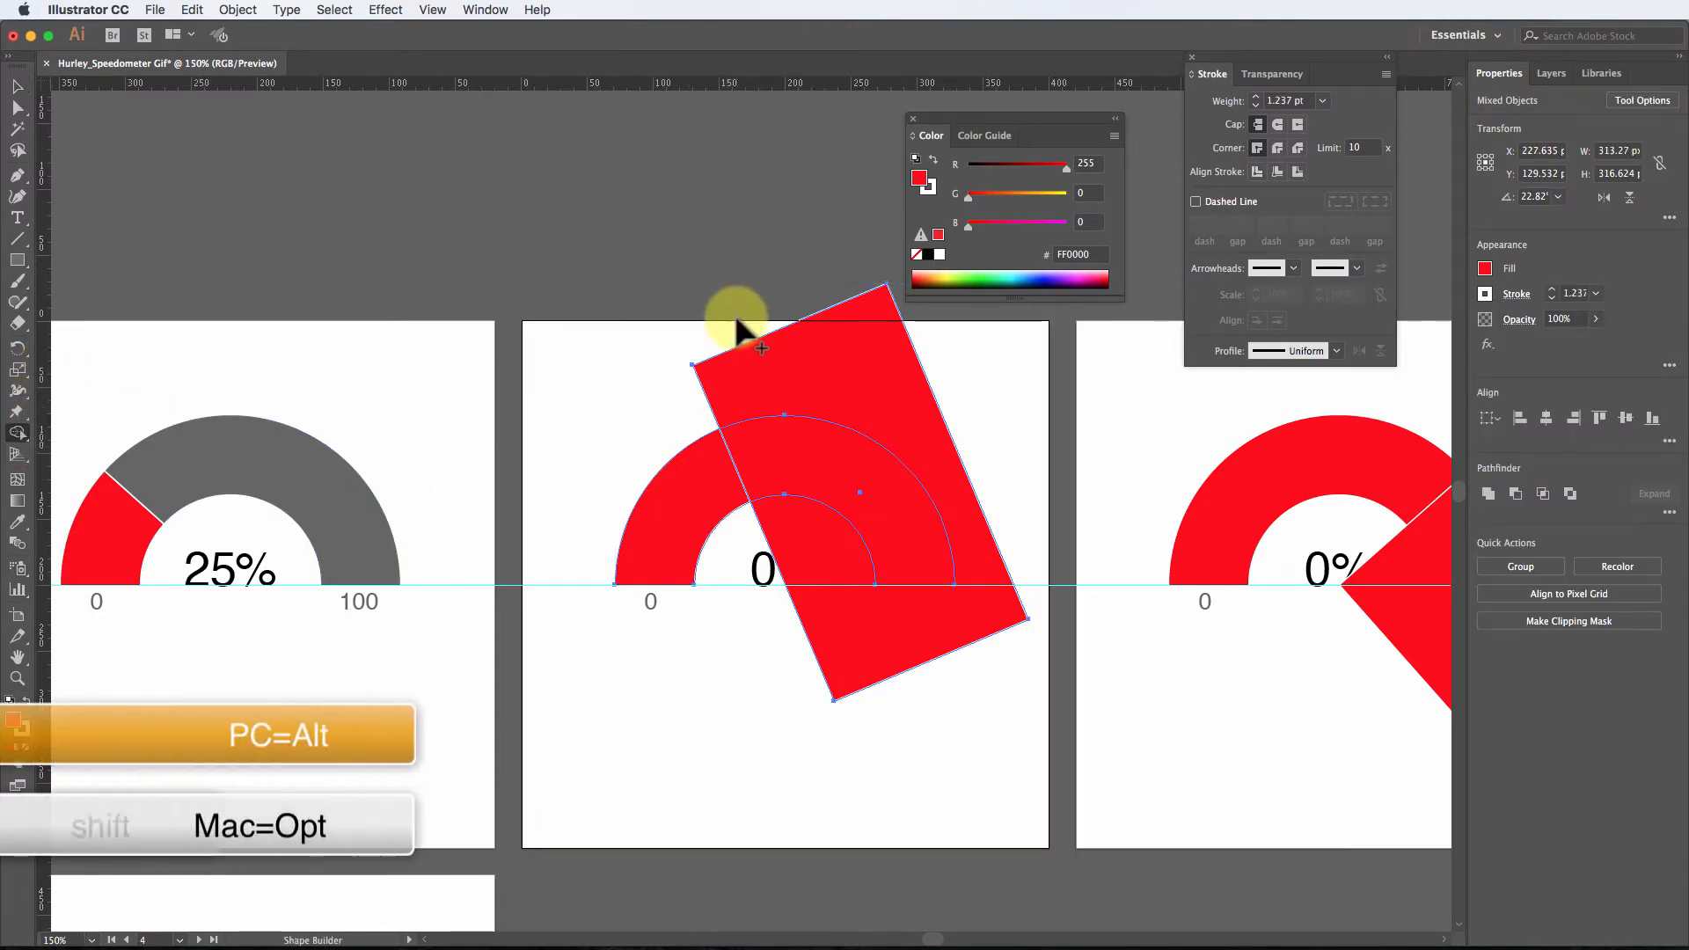
left_click_drag(739, 321, 795, 498, "alt")
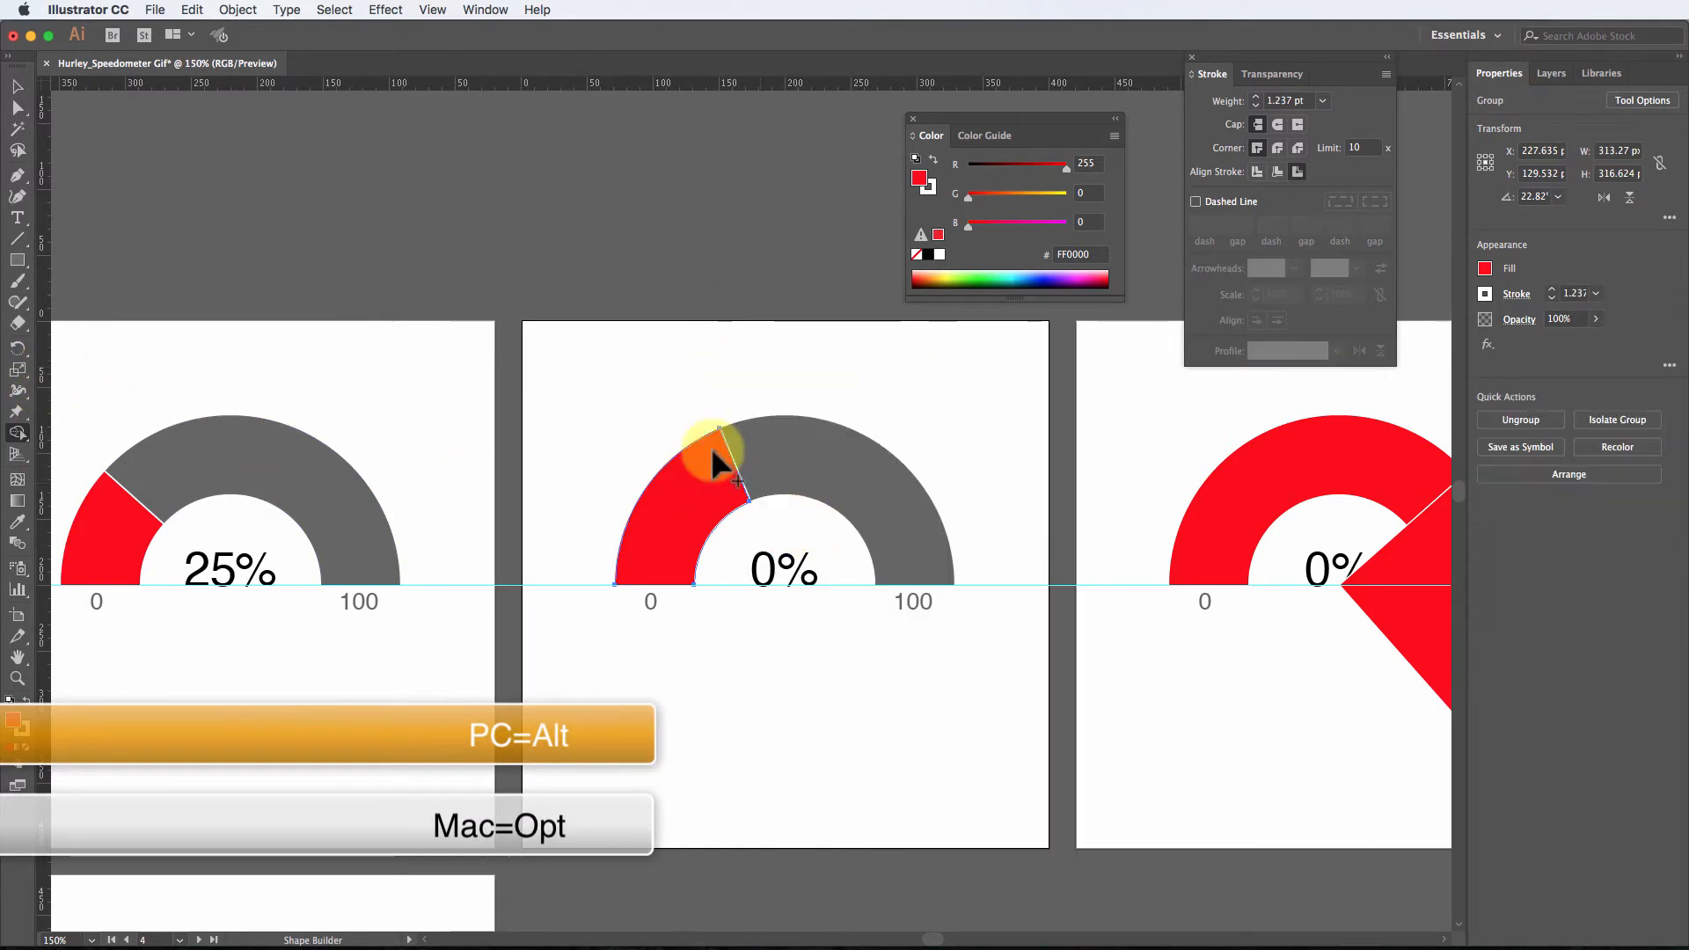
left_click(18, 86)
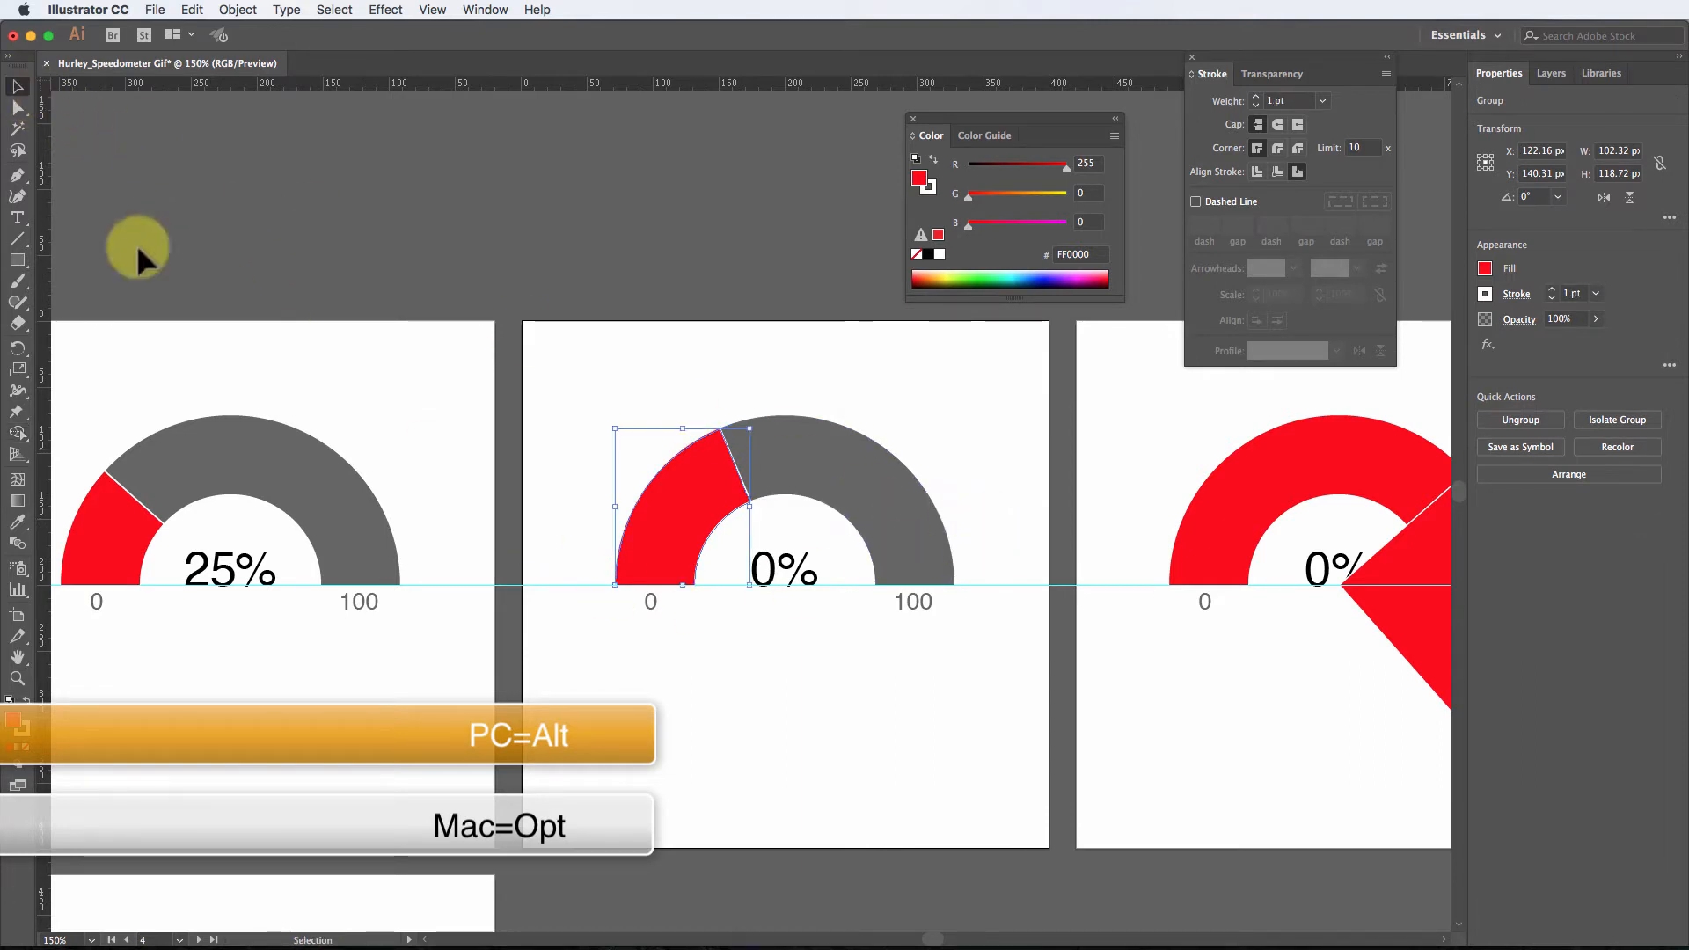
Step: Change the percentage label on the fourth artboard's dial to 38%
left_click(16, 218)
double_click(761, 570)
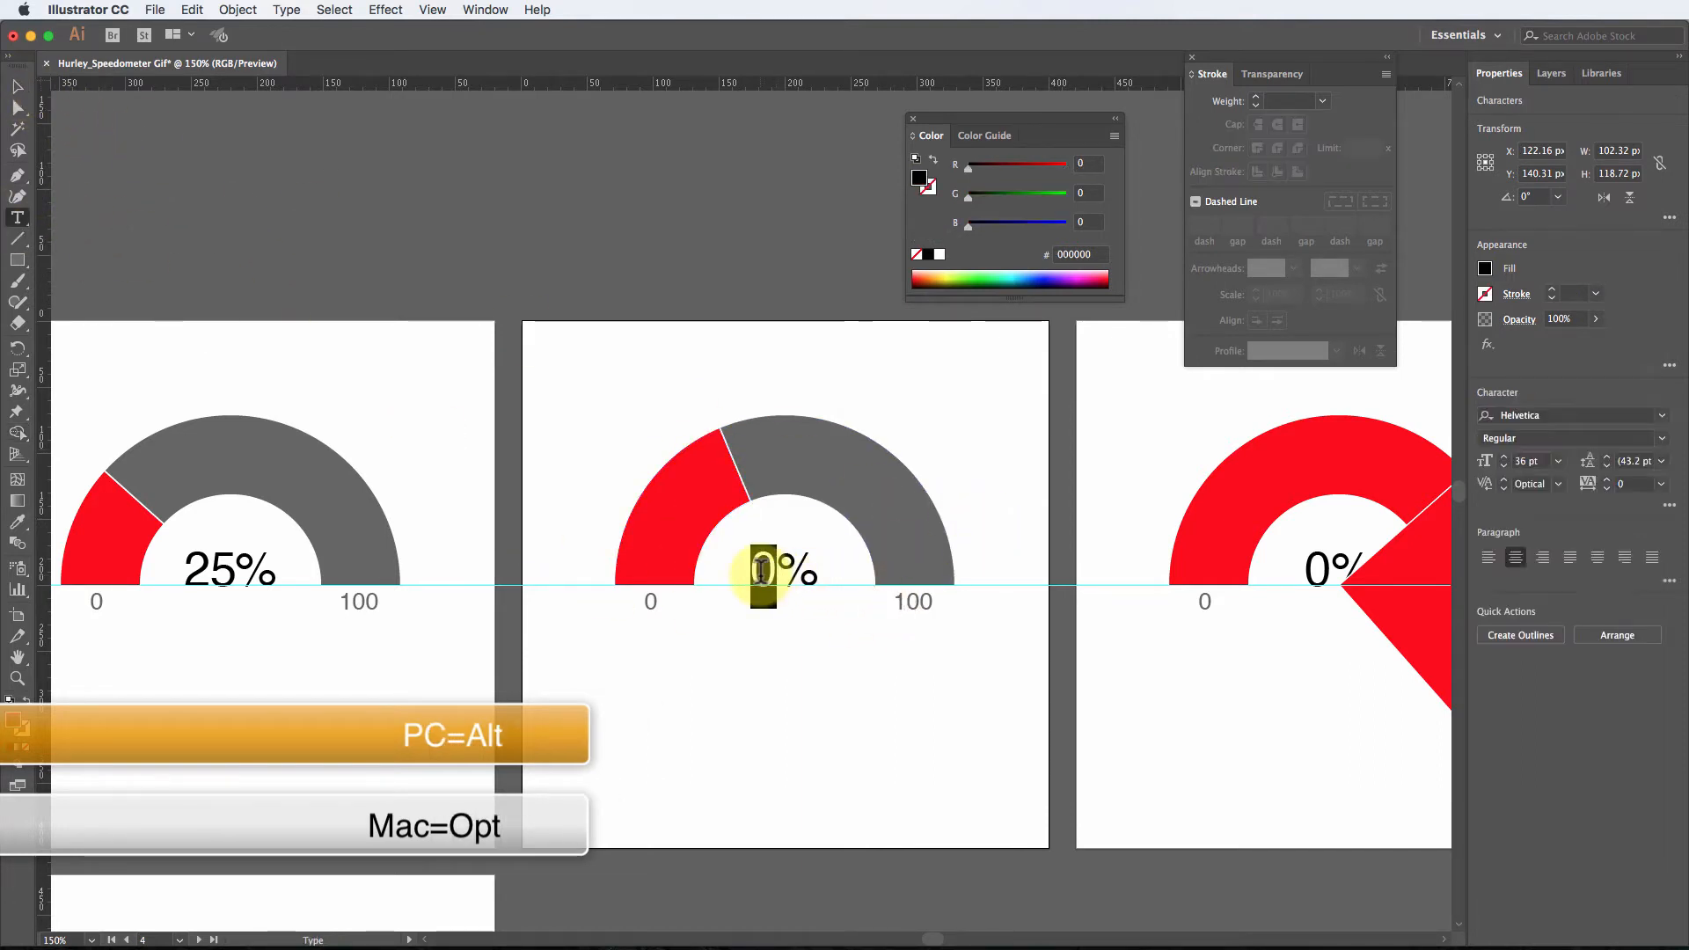
type("38")
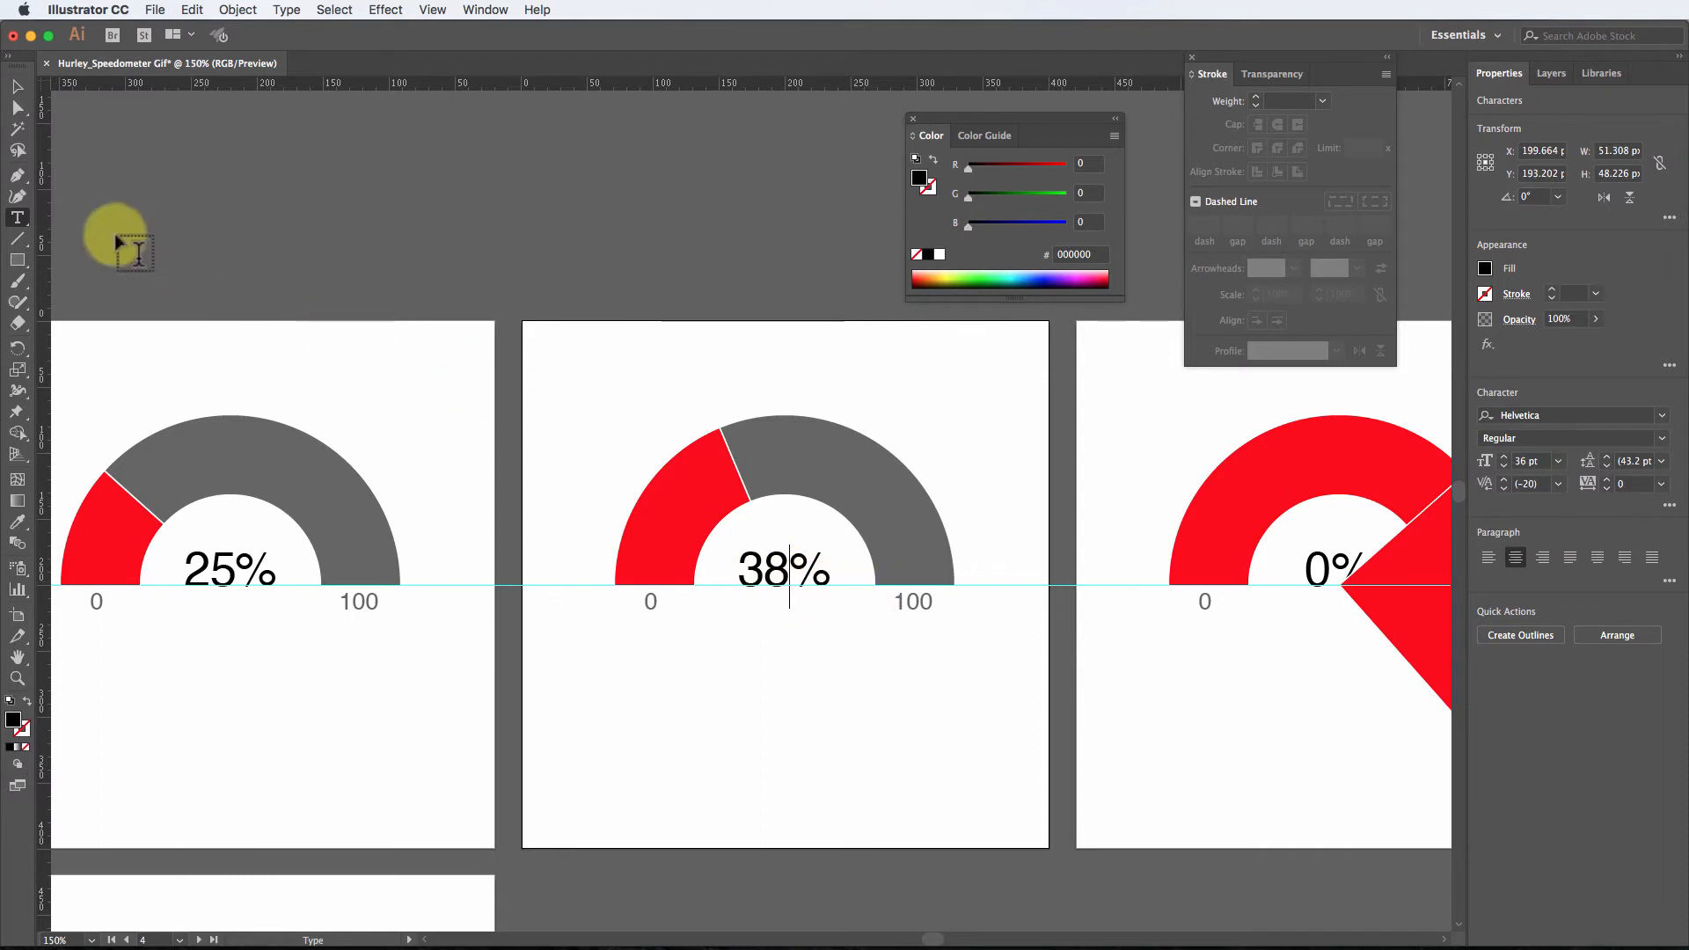
left_click(18, 86)
Step: Rotate the fifth artboard's rectangle counterclockwise about the dial's centre to about 0°, so its vertical edge splits the red ring in half
left_click_drag(1130, 589, 603, 592)
left_click(901, 541)
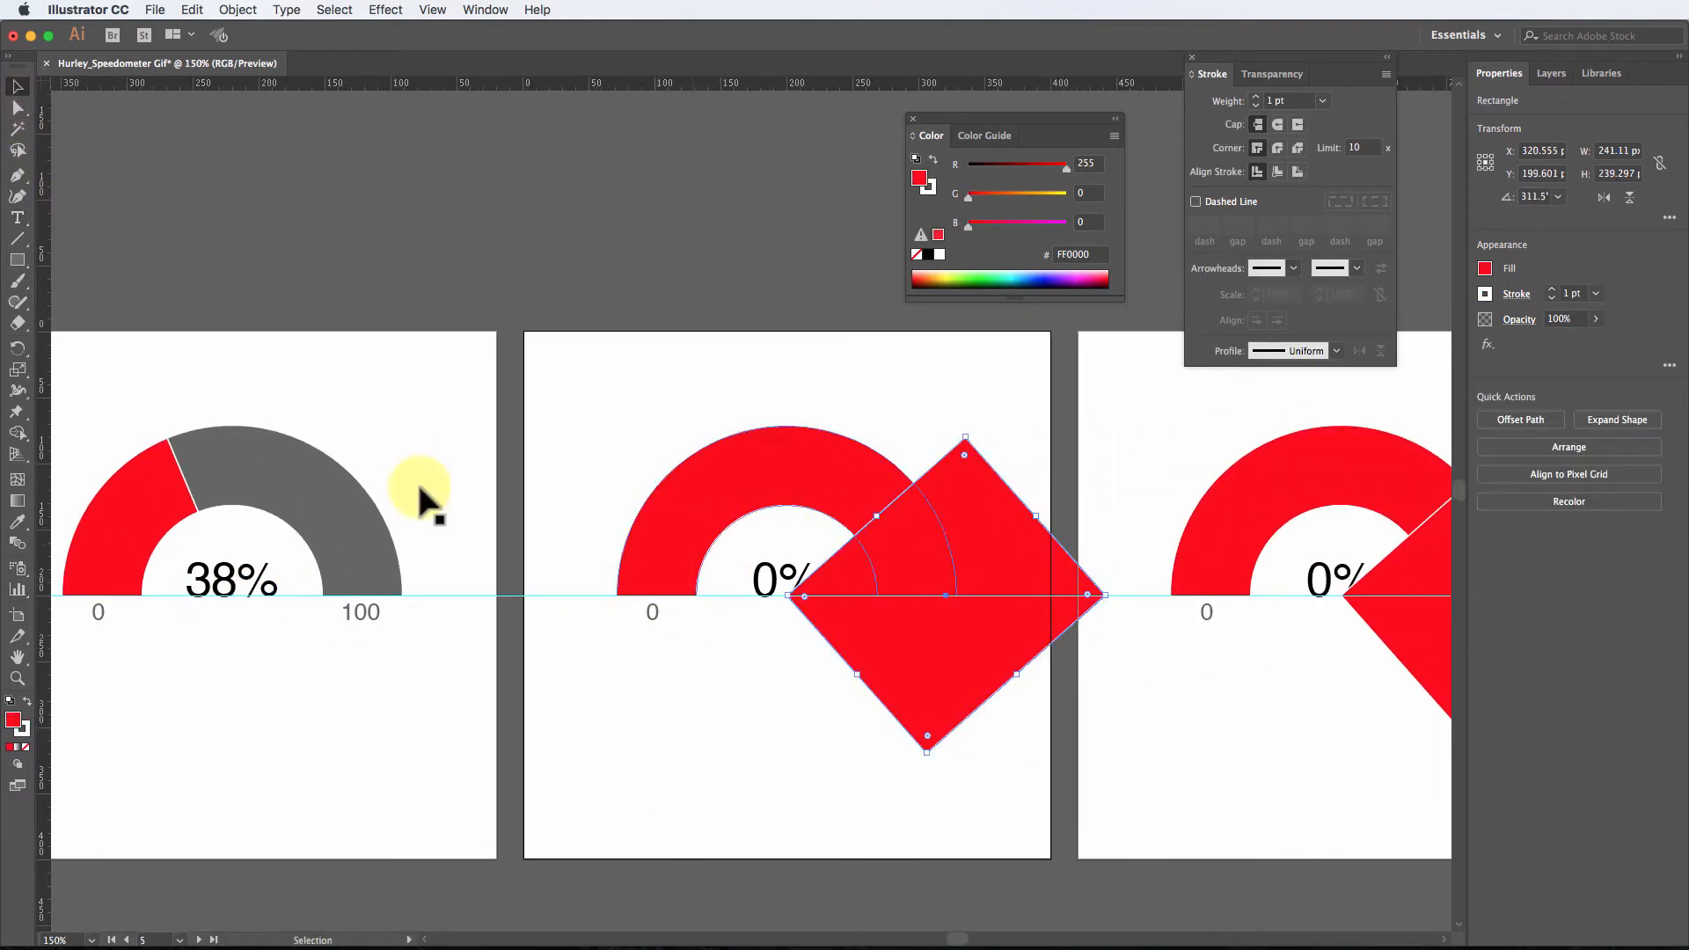
left_click(18, 348)
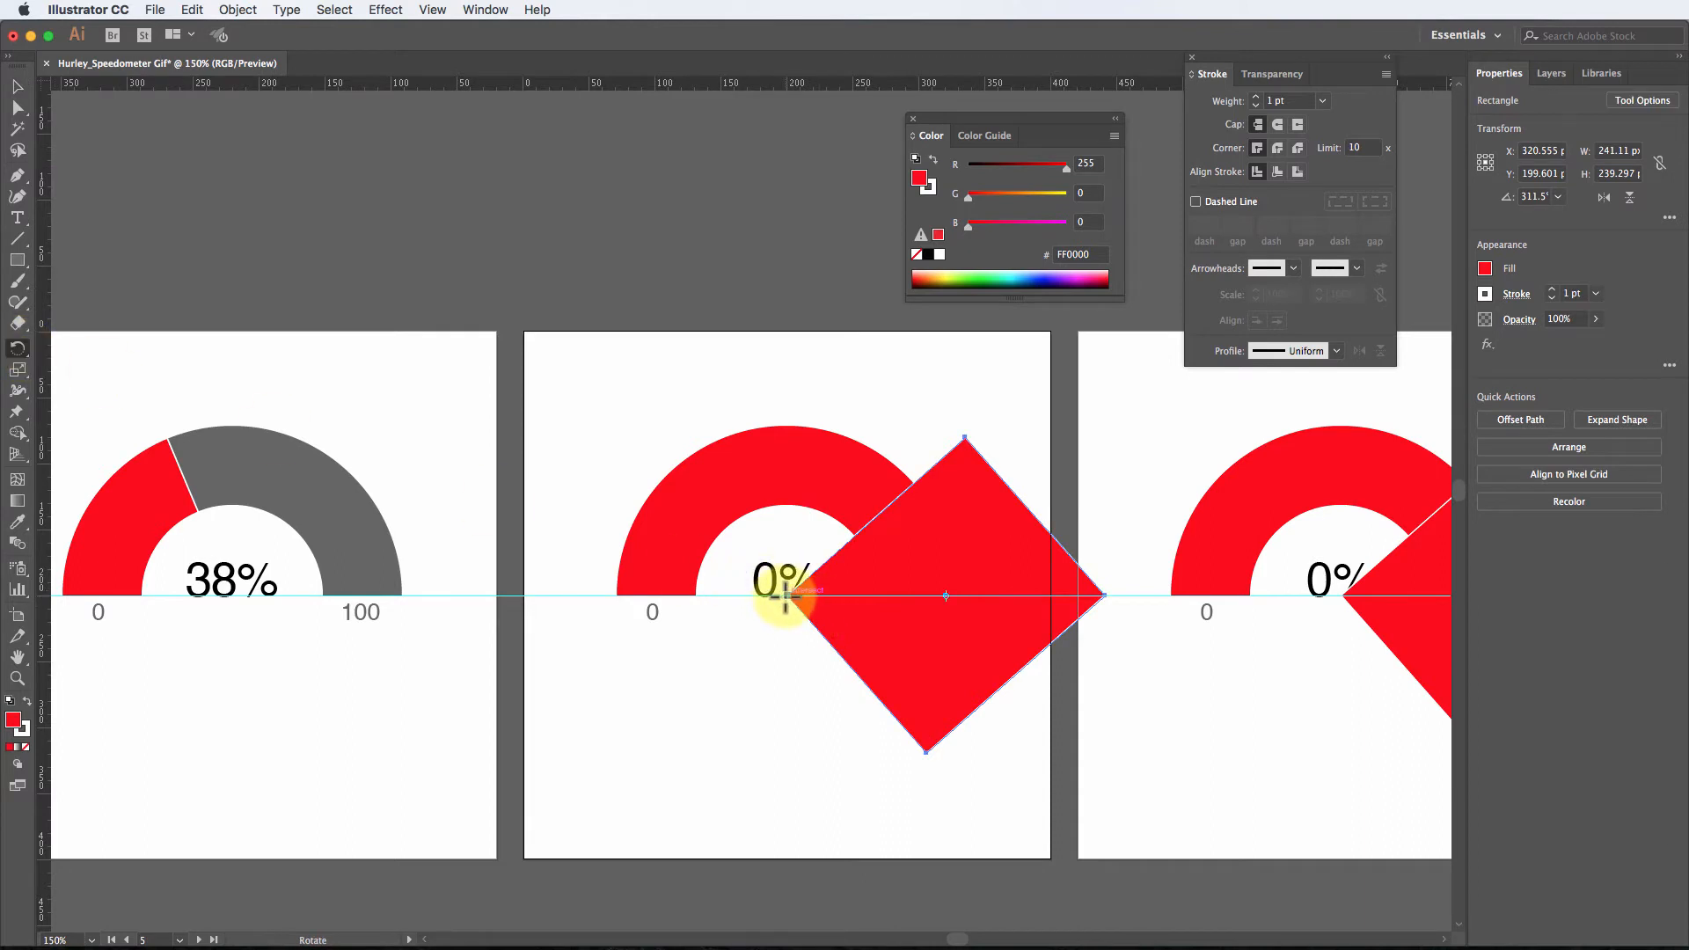
left_click(788, 596)
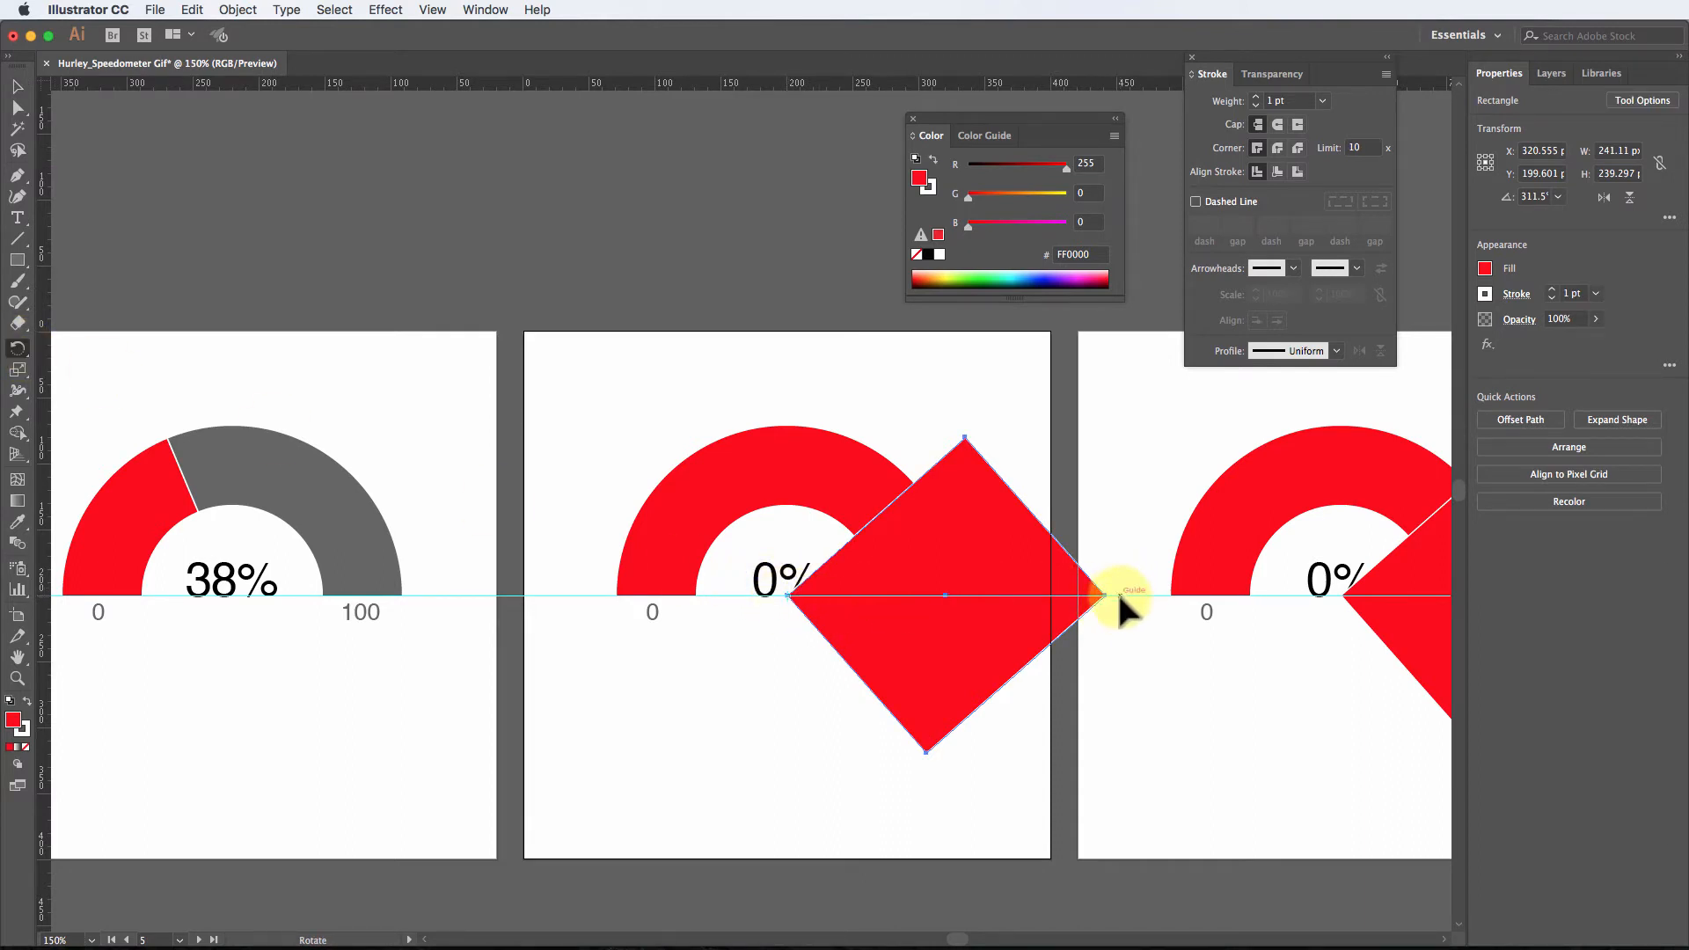
left_click_drag(1119, 595, 925, 440)
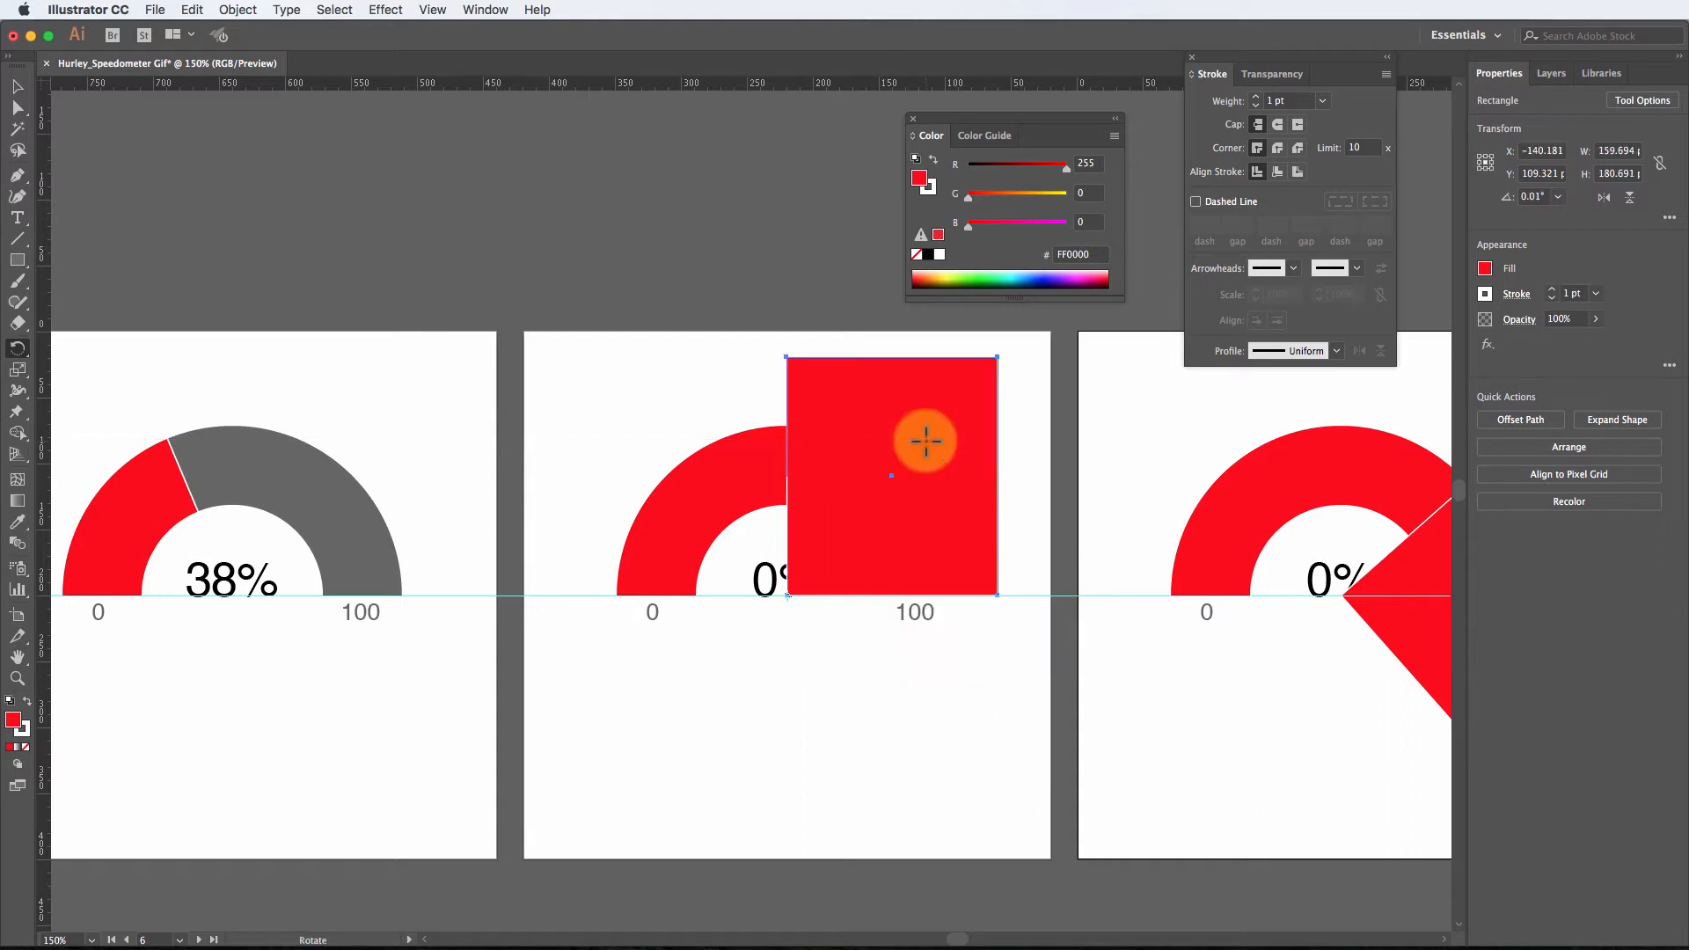
Step: Remove the fifth artboard's rectangle together with the half of the red ring it covers using Shape Builder
left_click(18, 86)
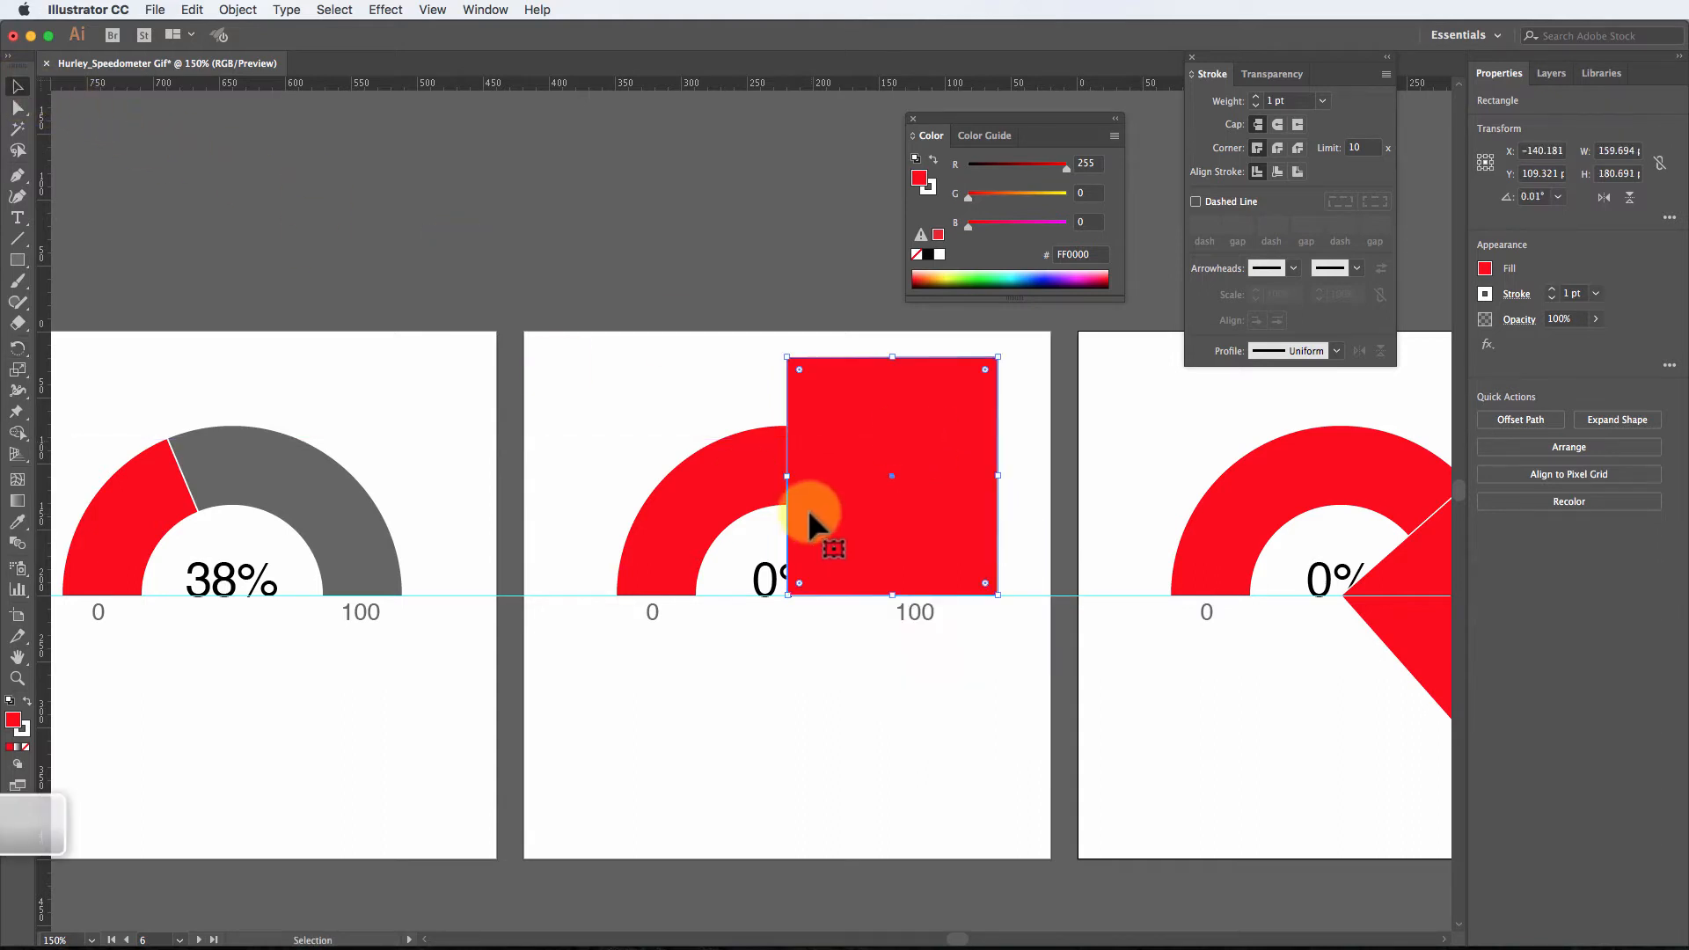
left_click(704, 484, "shift")
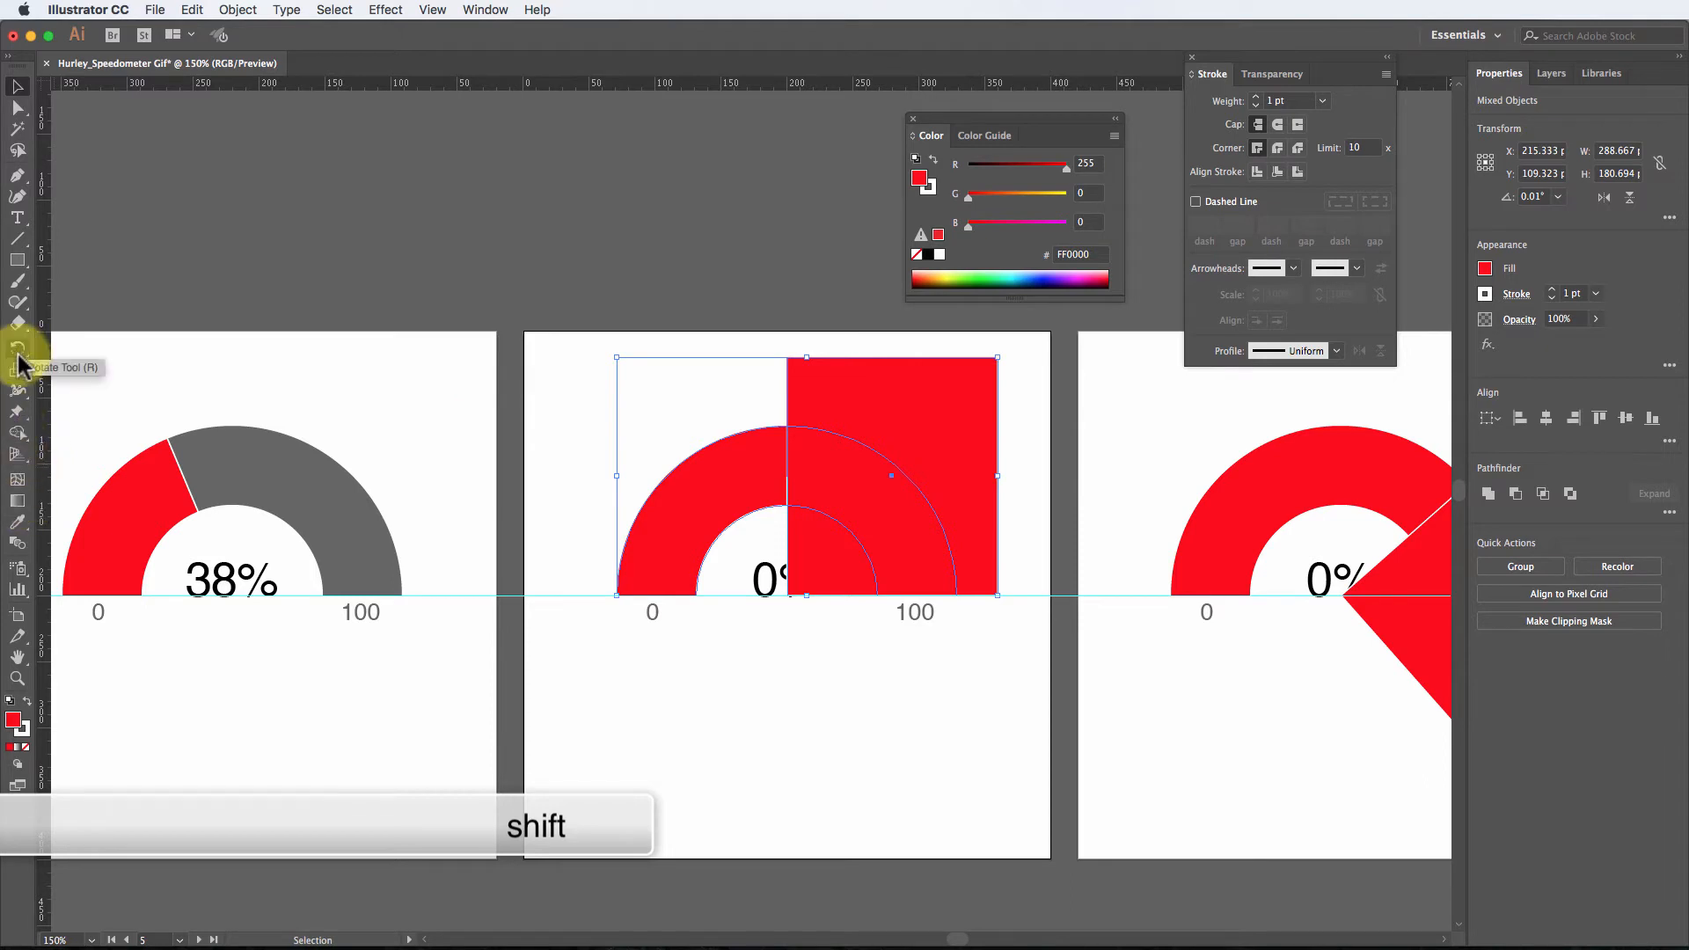
left_click(18, 433)
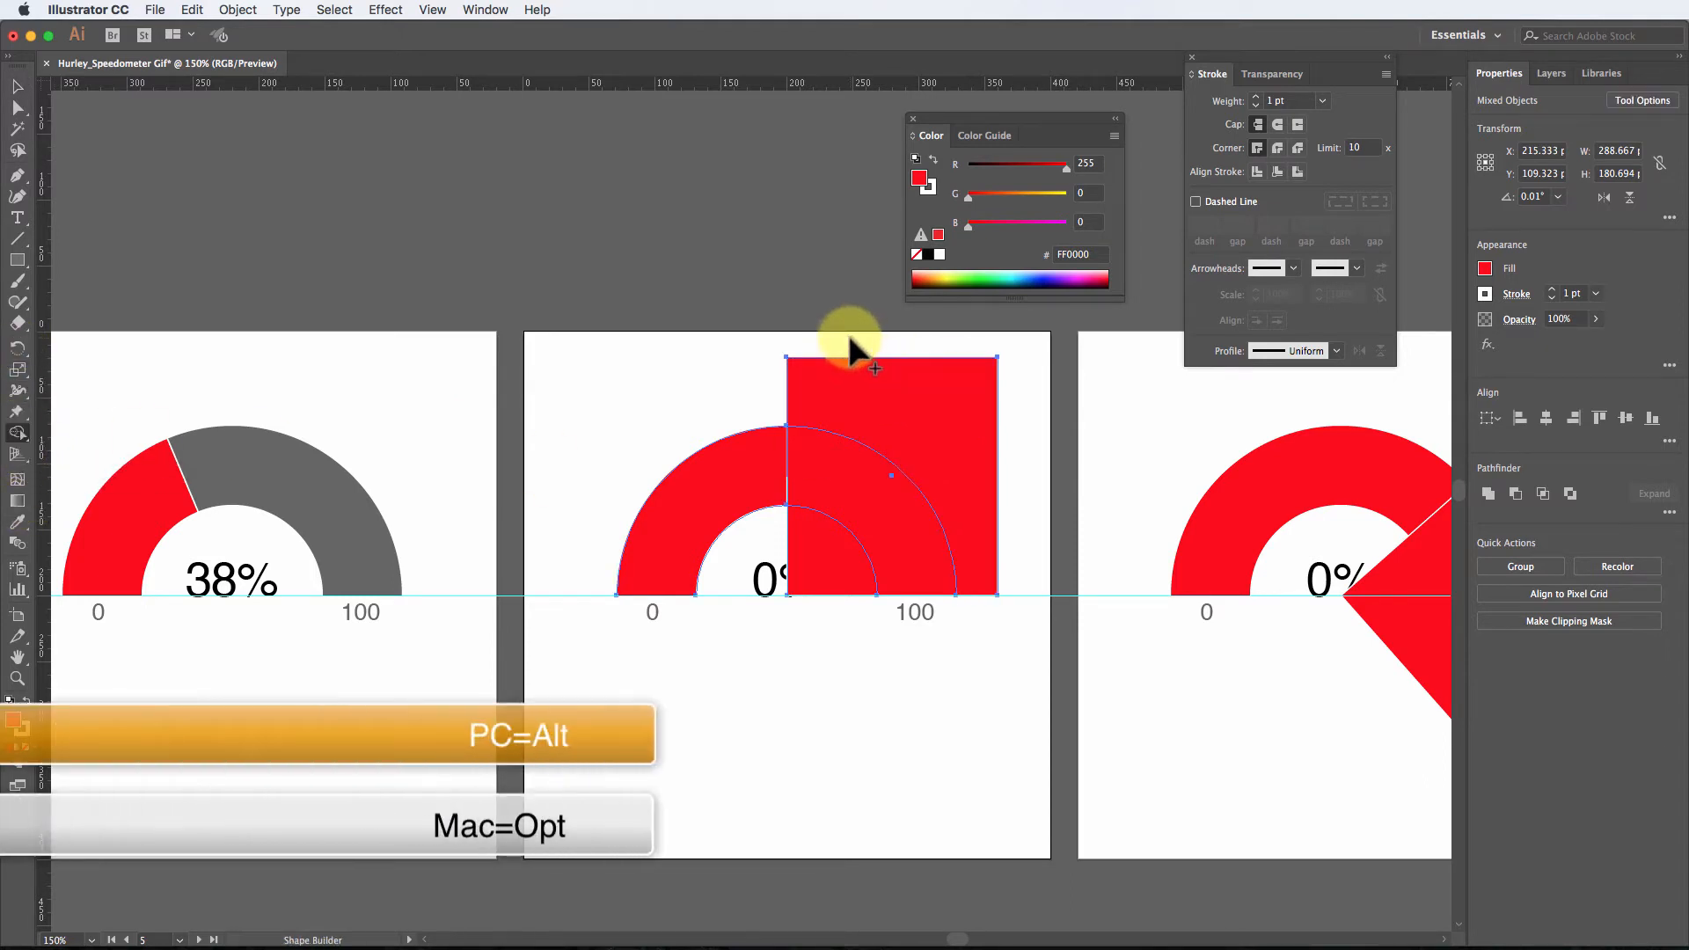
mouse_move(849, 339)
left_mouse_down()
mouse_move(835, 526)
mouse_move(737, 487)
left_mouse_up()
left_click(18, 85)
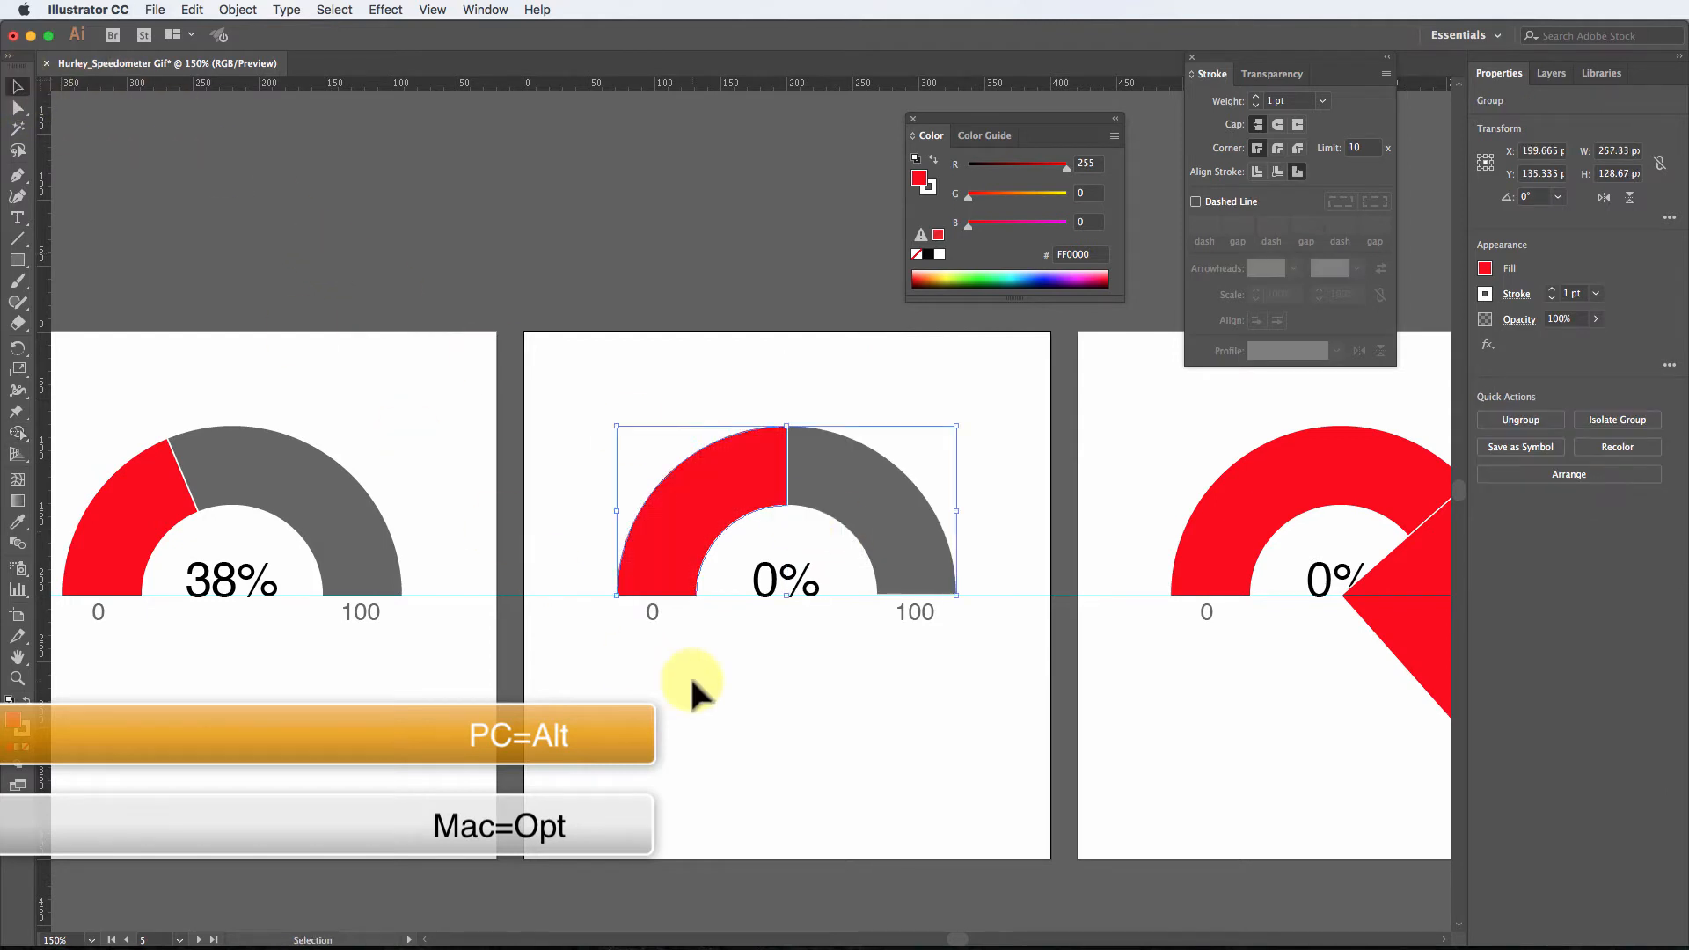
left_click(959, 647)
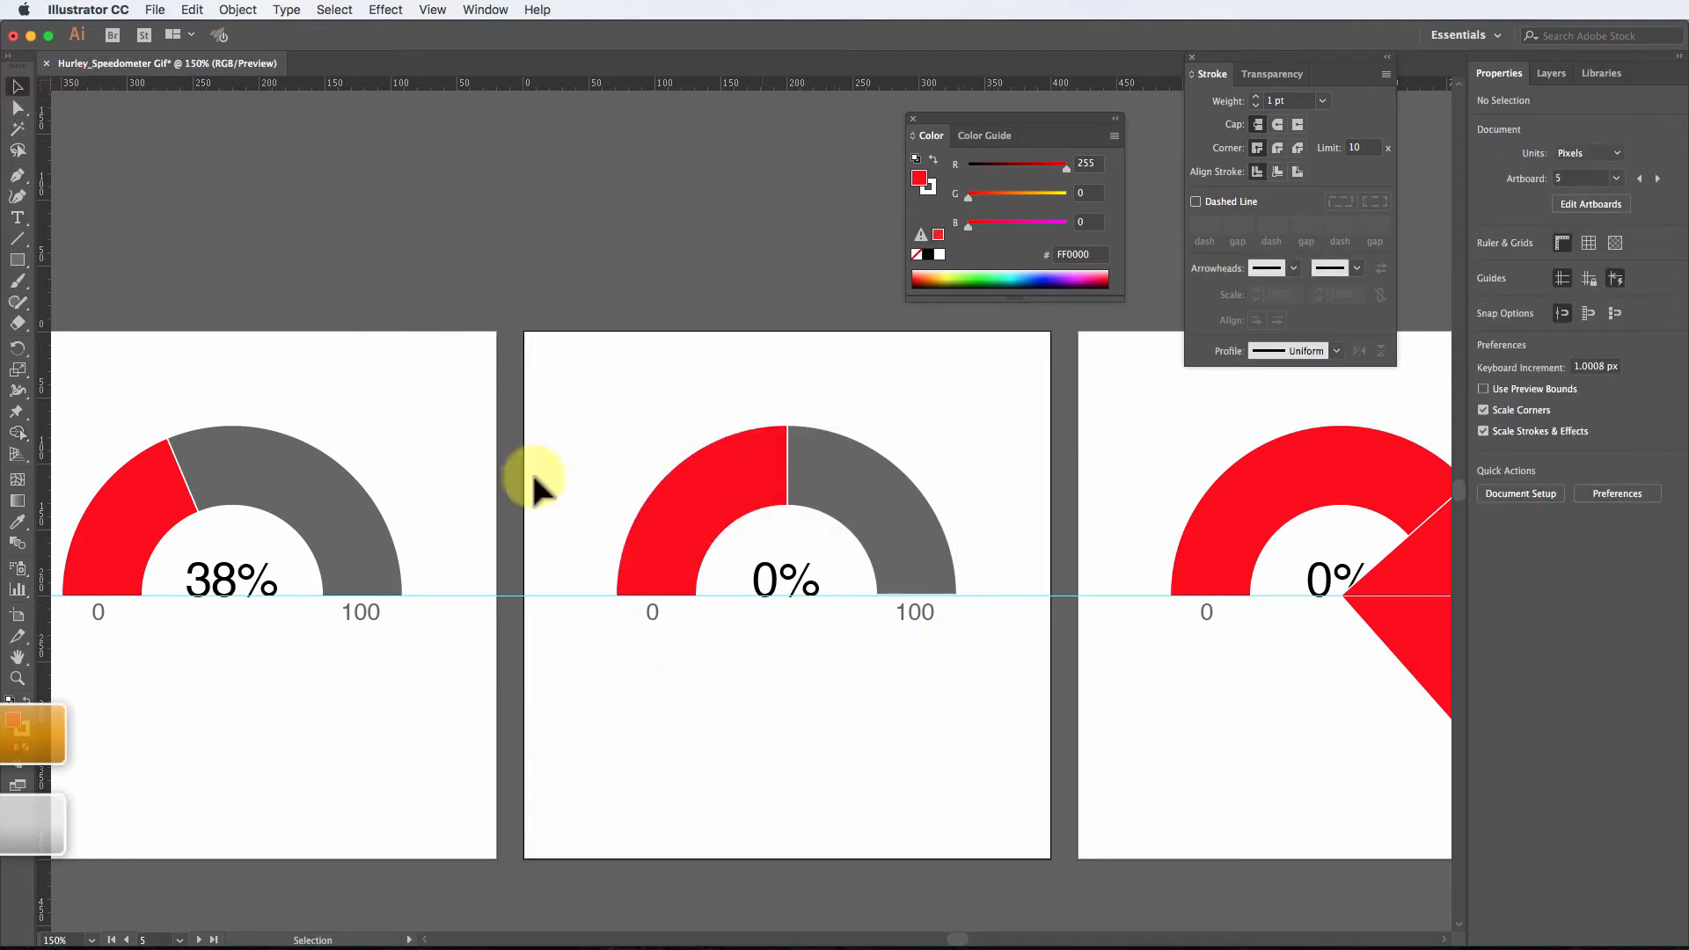
Step: Change the percentage label on the fifth artboard's dial to 50%
left_click(18, 217)
left_click(765, 580)
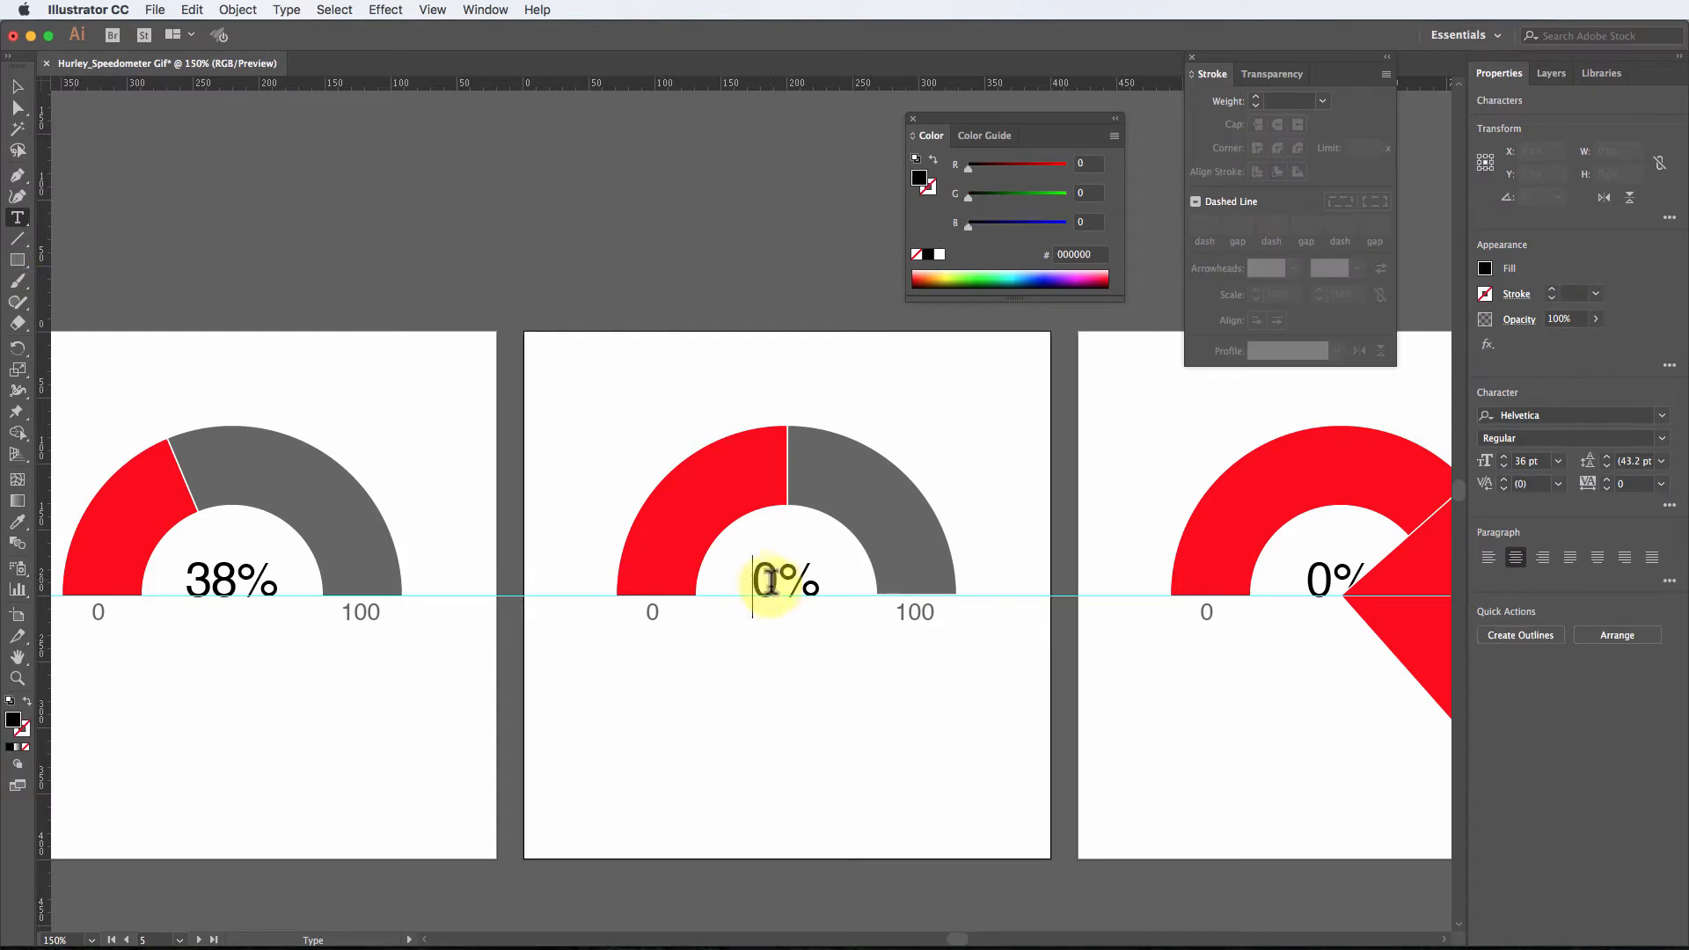
type("5")
left_click(17, 86)
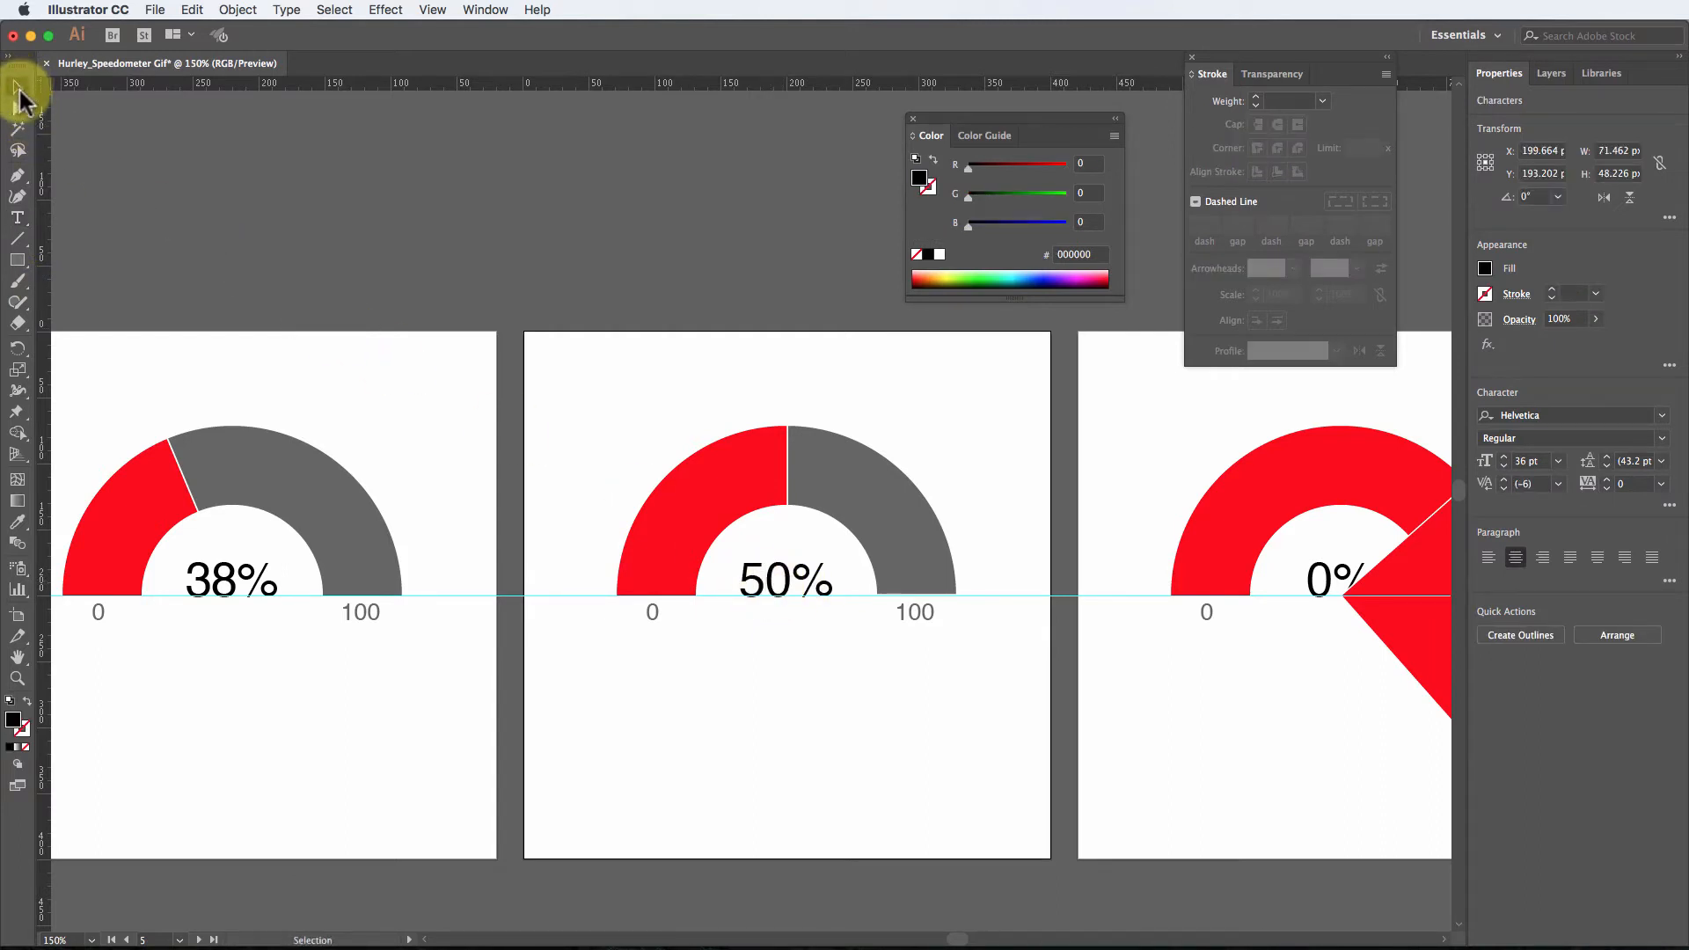
Step: Rotate the sixth artboard's rectangle counterclockwise about the dial's centre to about 337.1°, exposing the first five-eighths of the red ring
scroll(1119, 625, "right", 10)
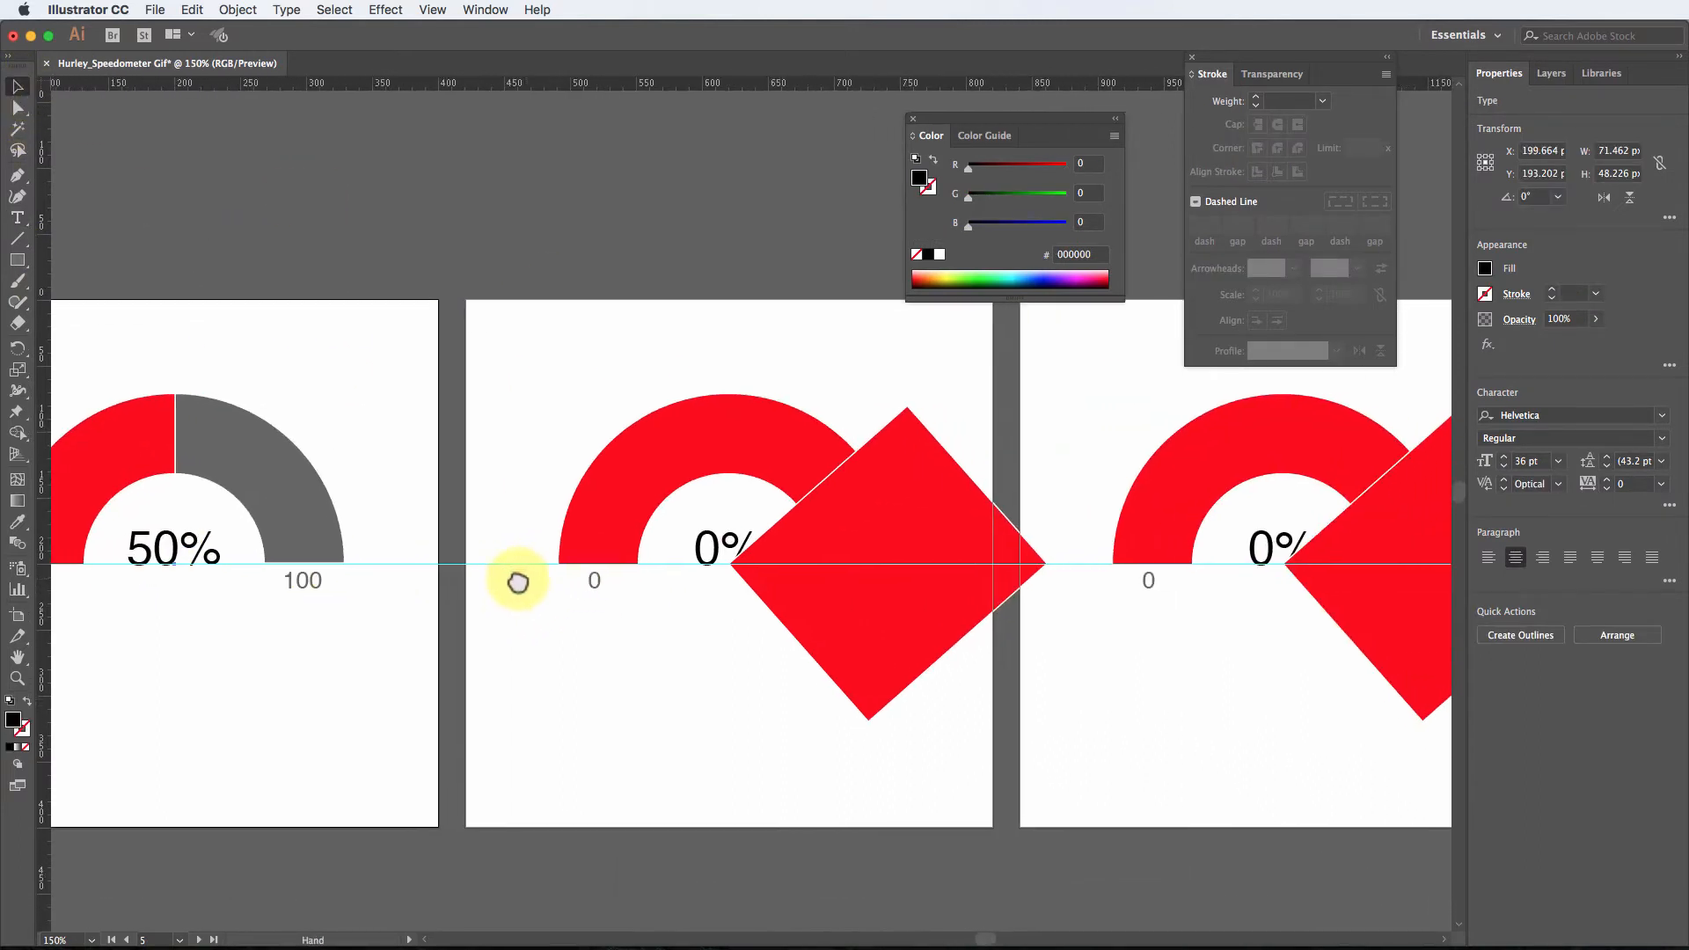
left_click(822, 522)
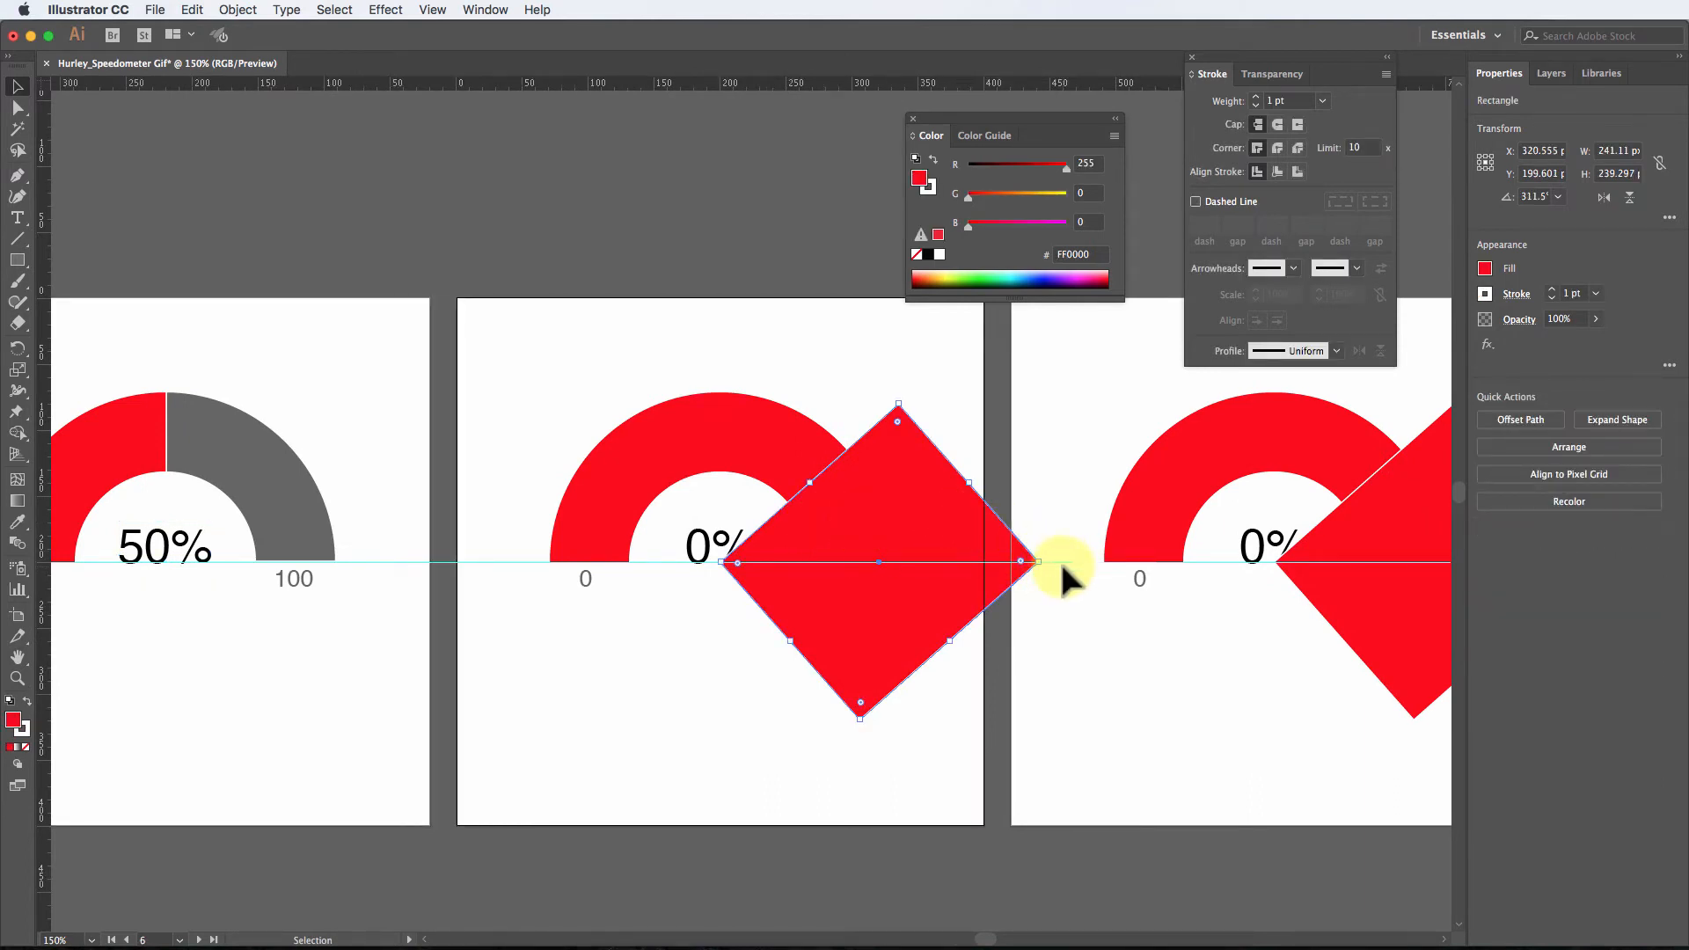
left_click(17, 348)
left_click(784, 592)
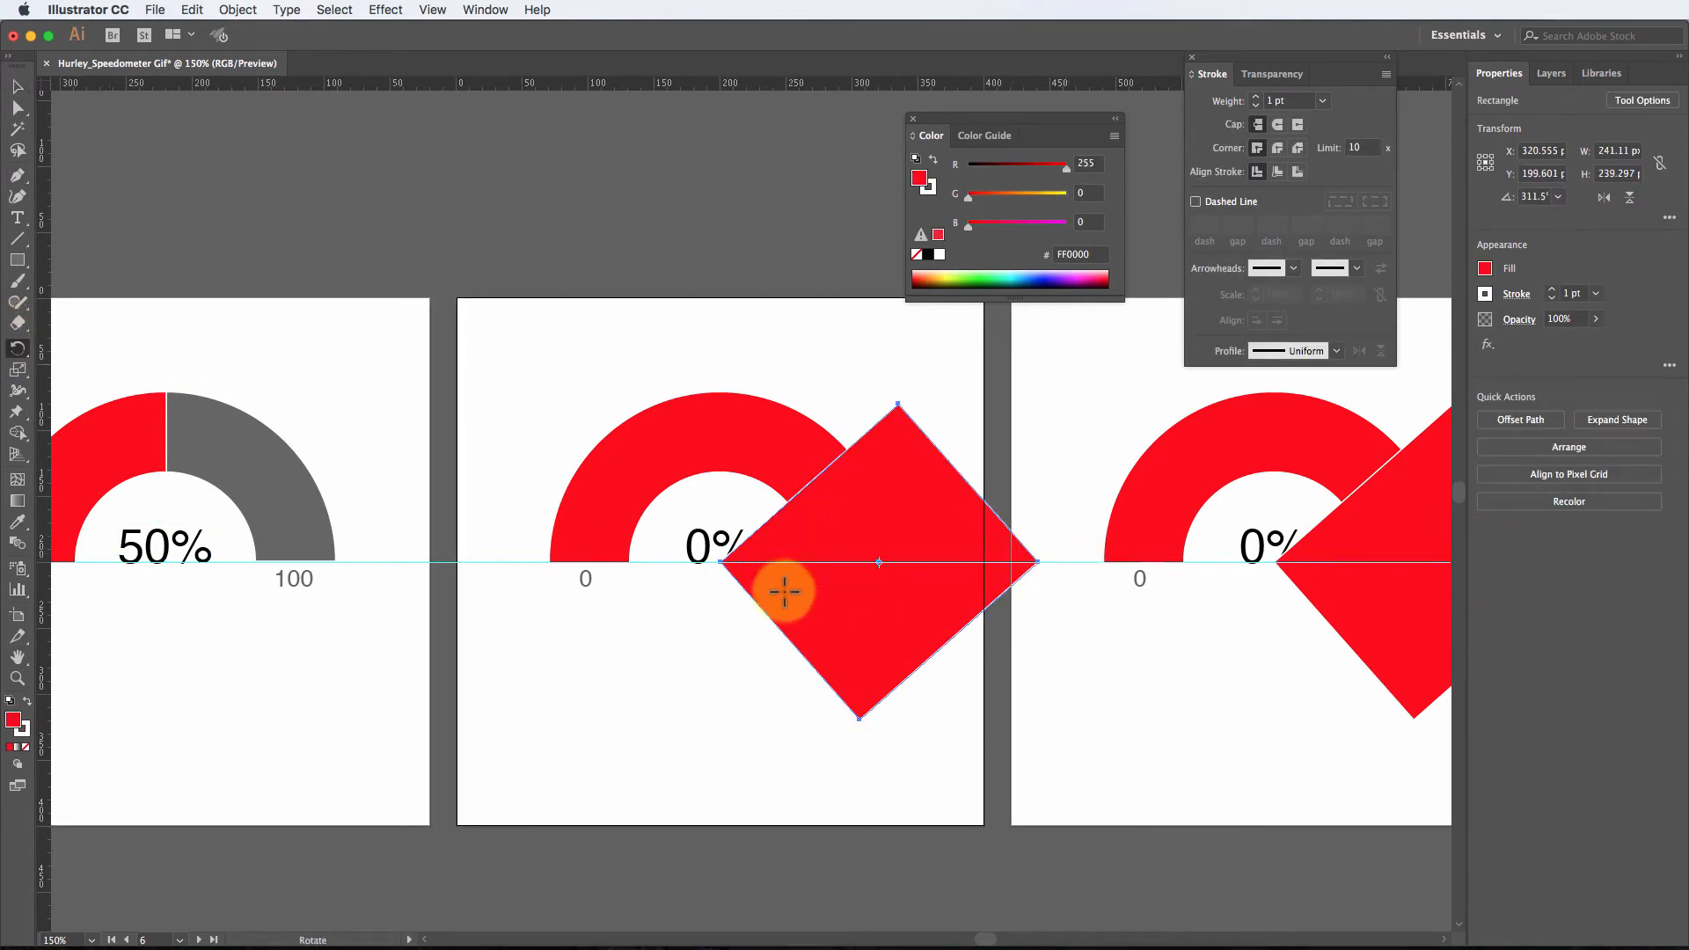
left_click(720, 562)
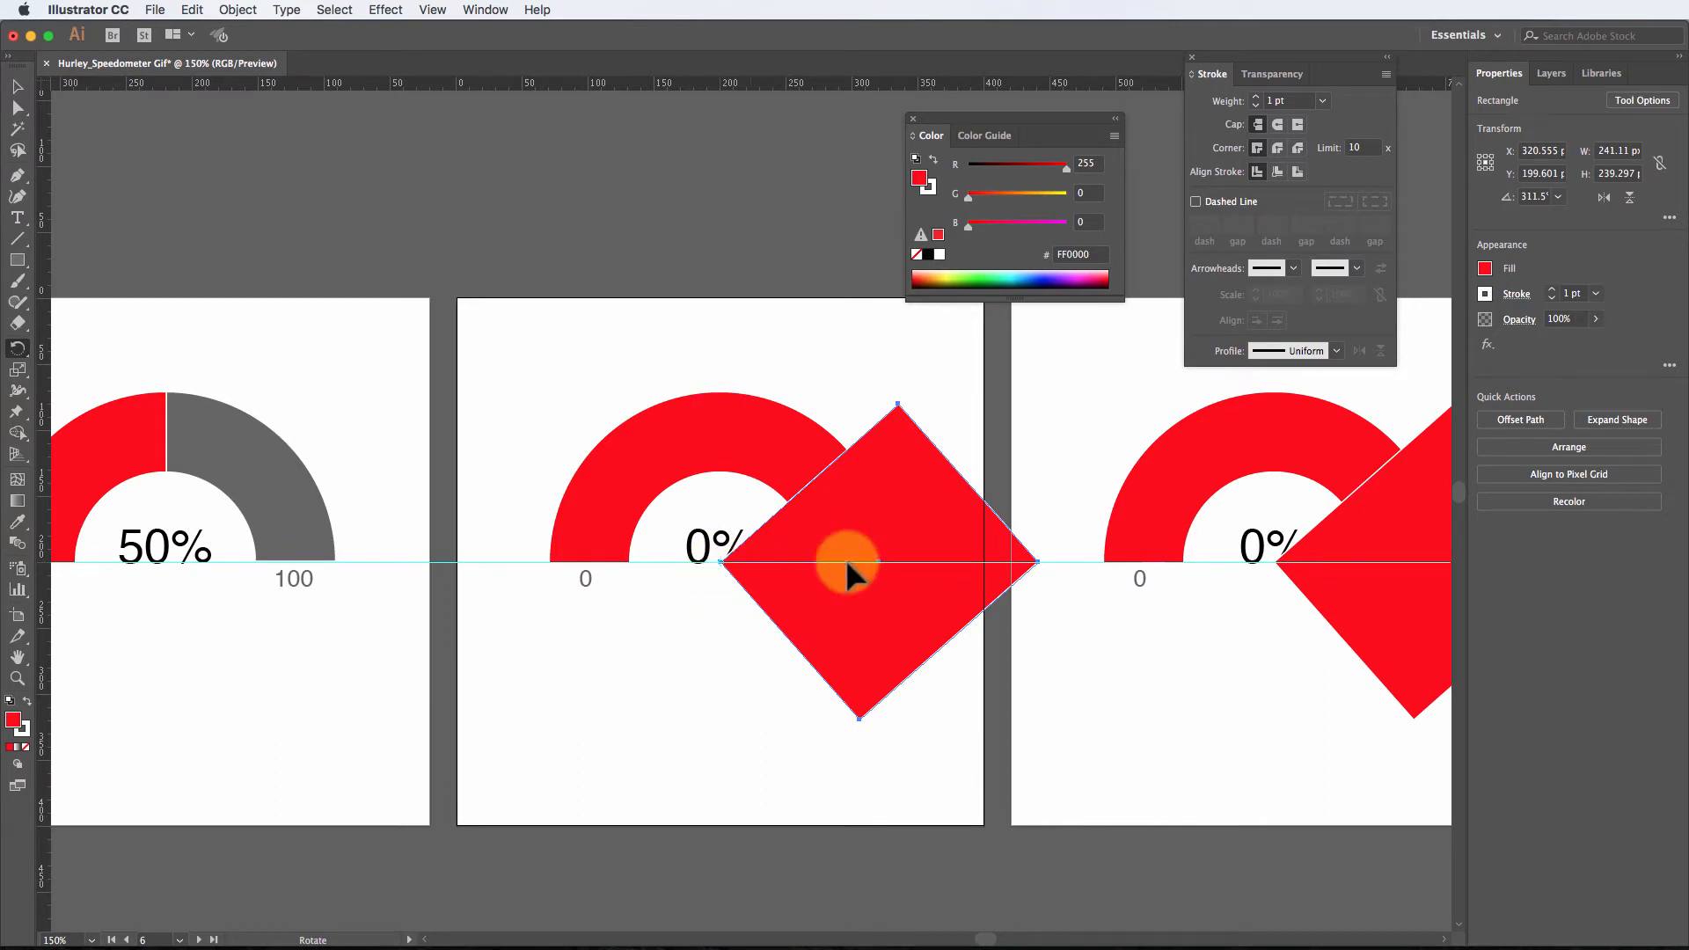
left_click_drag(1048, 562, 881, 389)
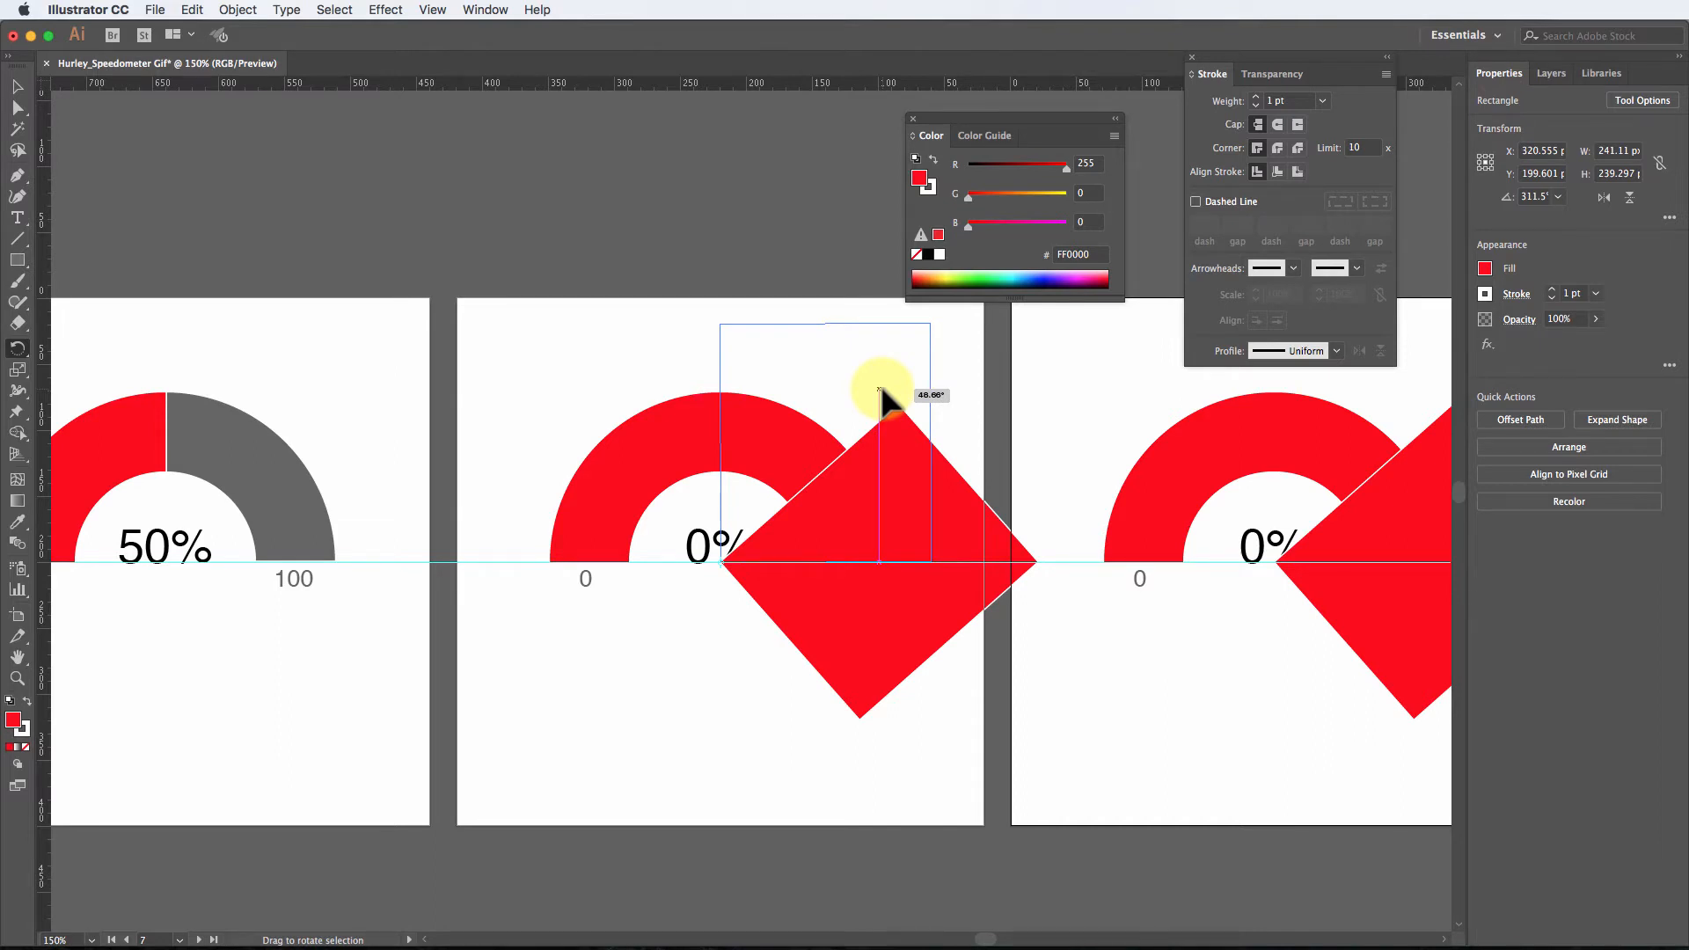
left_click_drag(881, 390, 917, 468)
Step: Cut away the sixth artboard's rectangle and the red ring area beneath it using Shape Builder
key("shift")
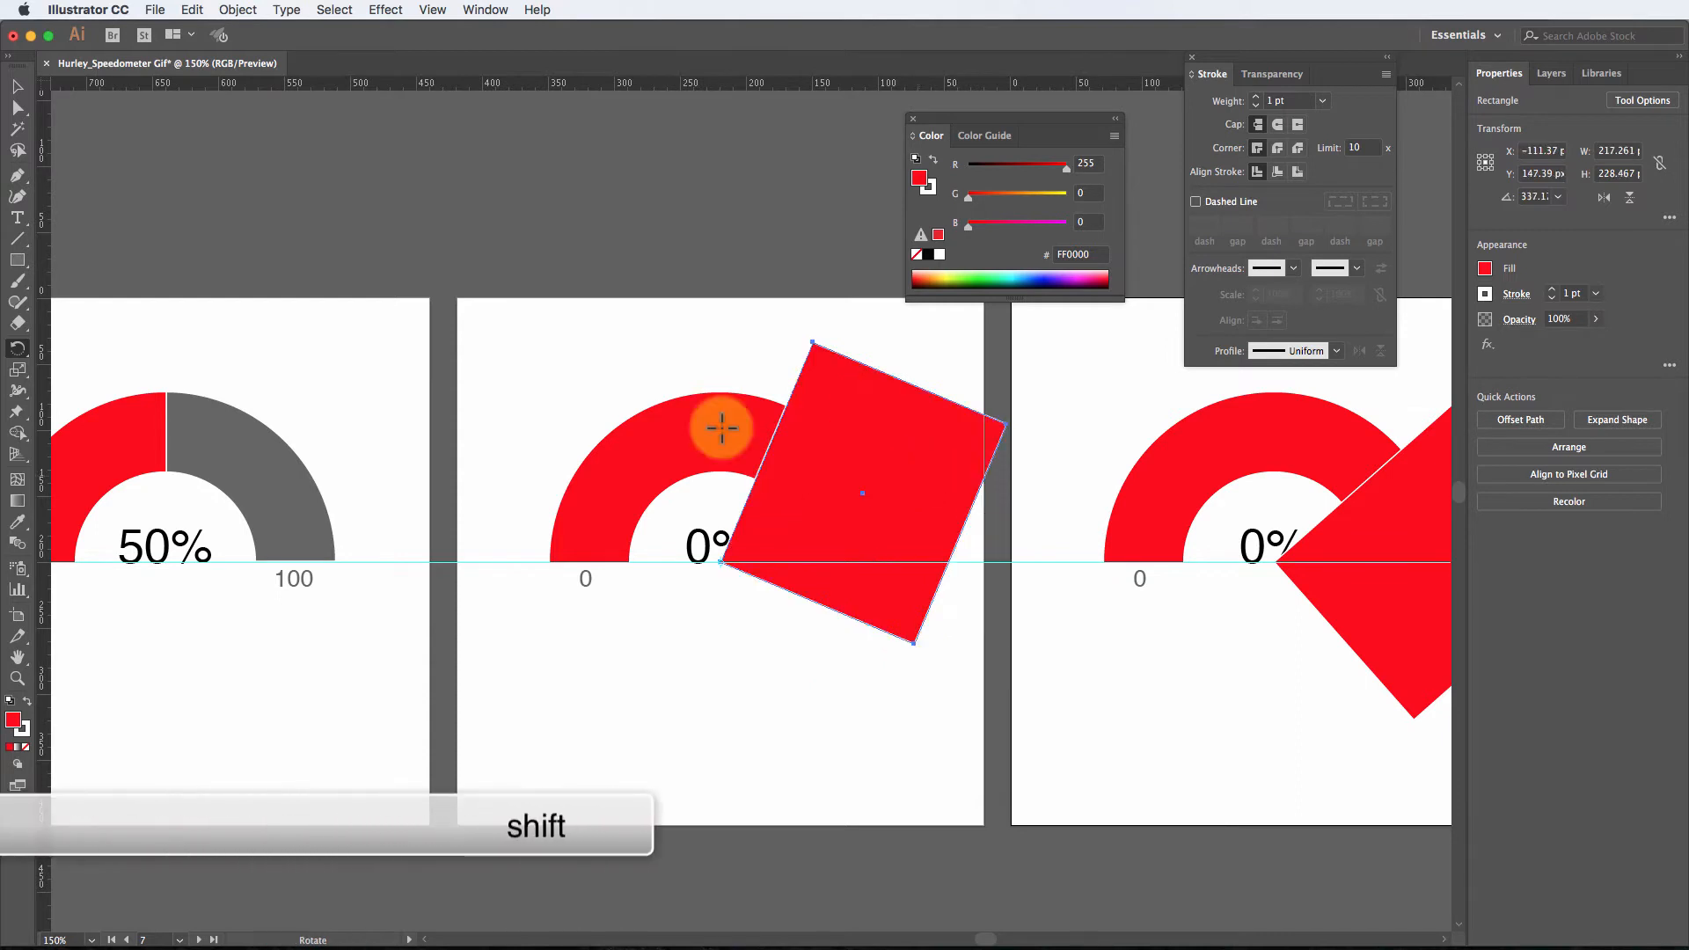
left_click(17, 86)
left_click(692, 444, "shift")
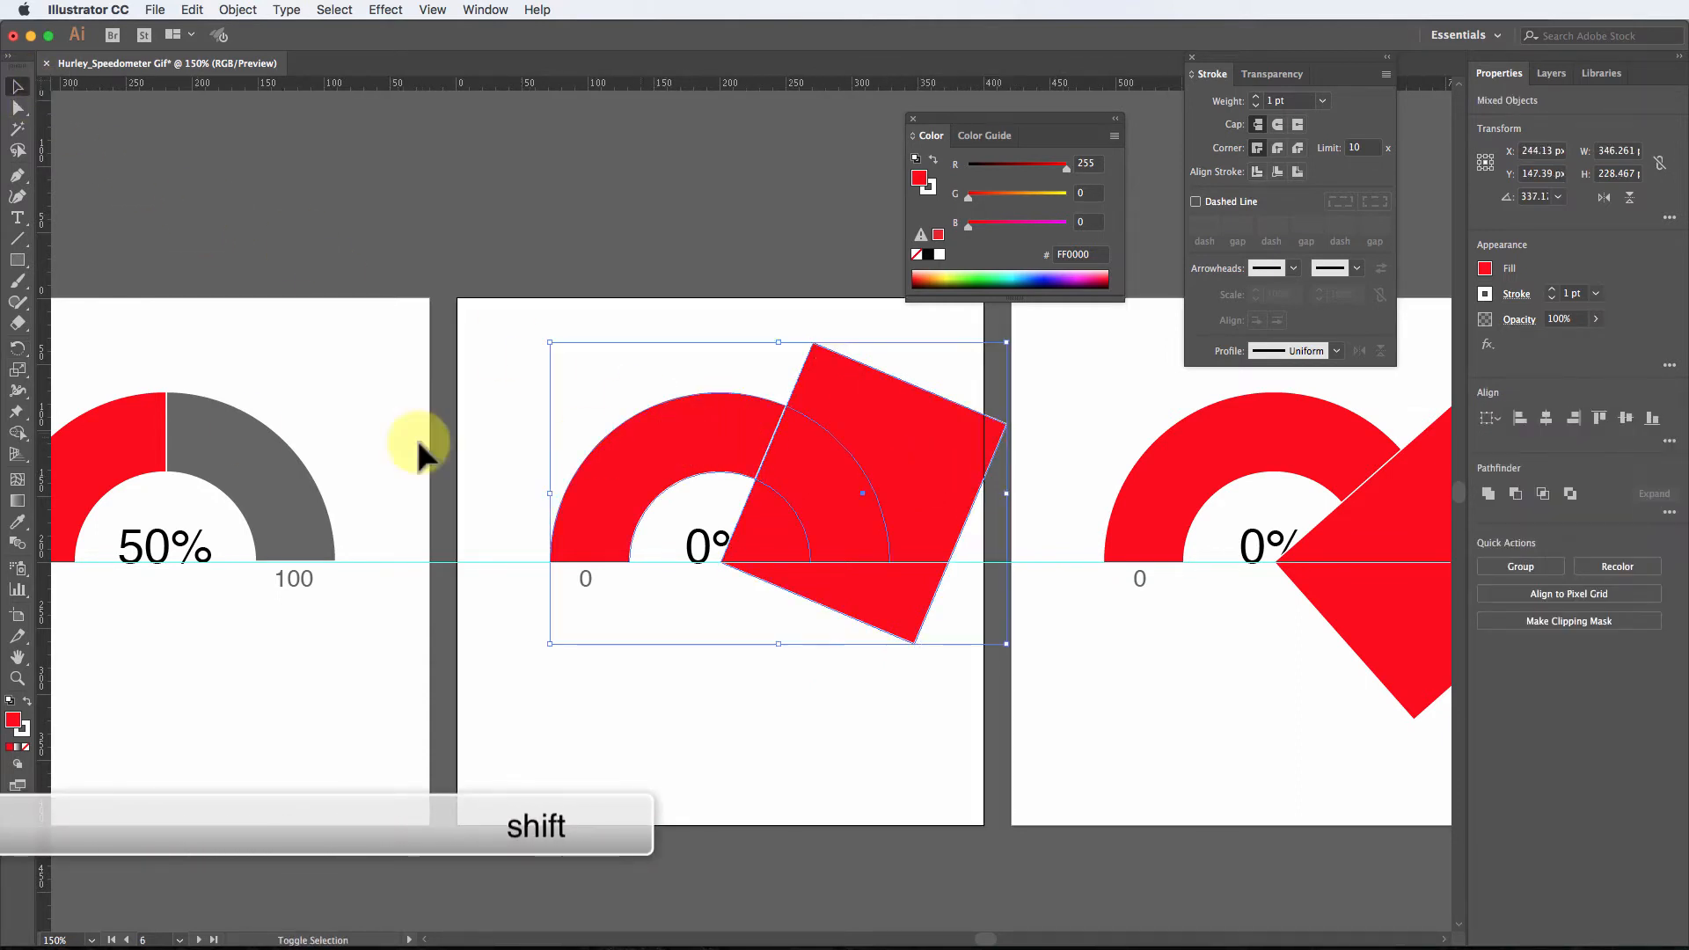
left_click(17, 432)
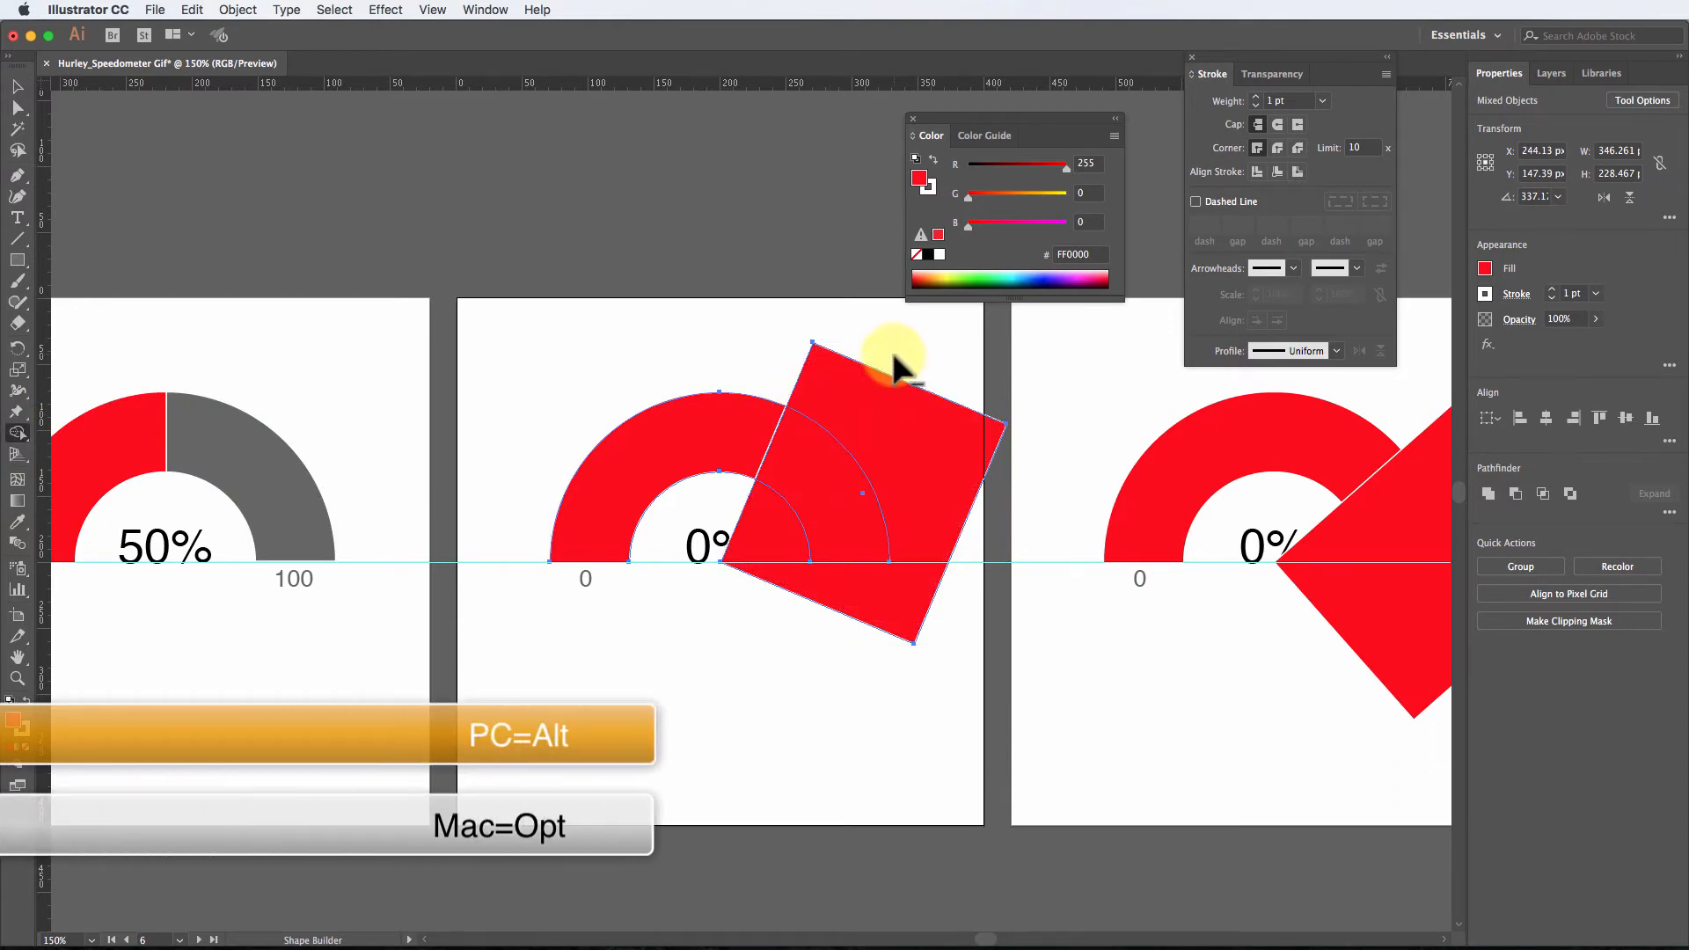
left_click_drag(895, 365, 775, 514)
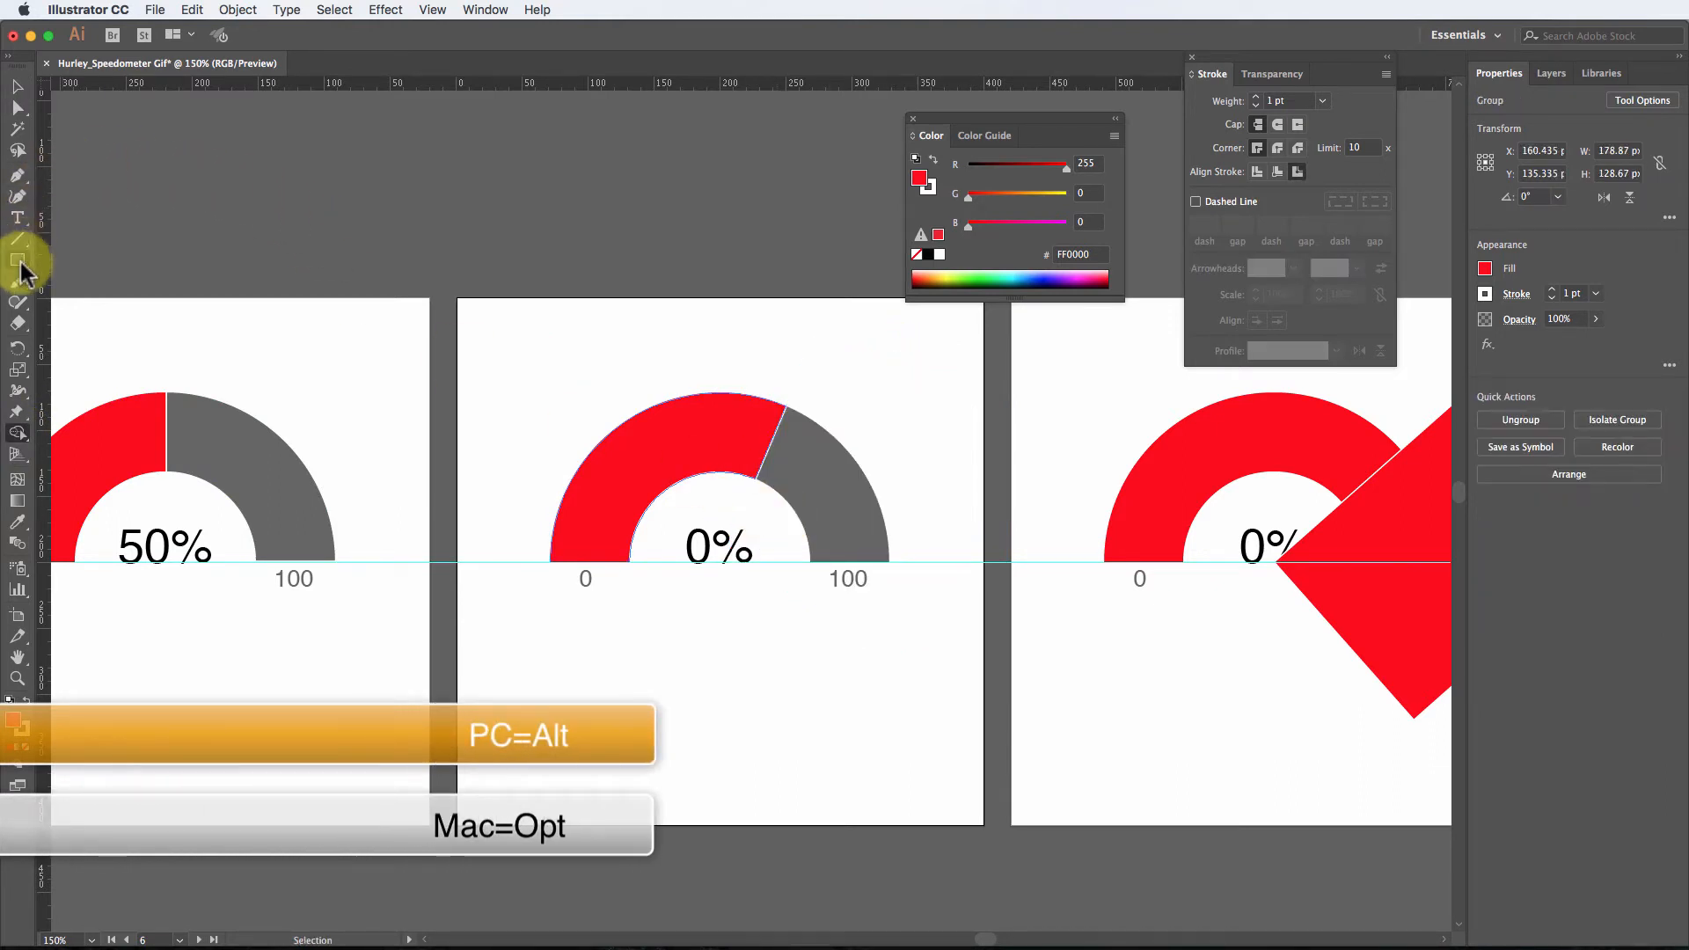
Step: Change the percentage label on the sixth artboard's dial to 63% and clear the selection
left_click(17, 217)
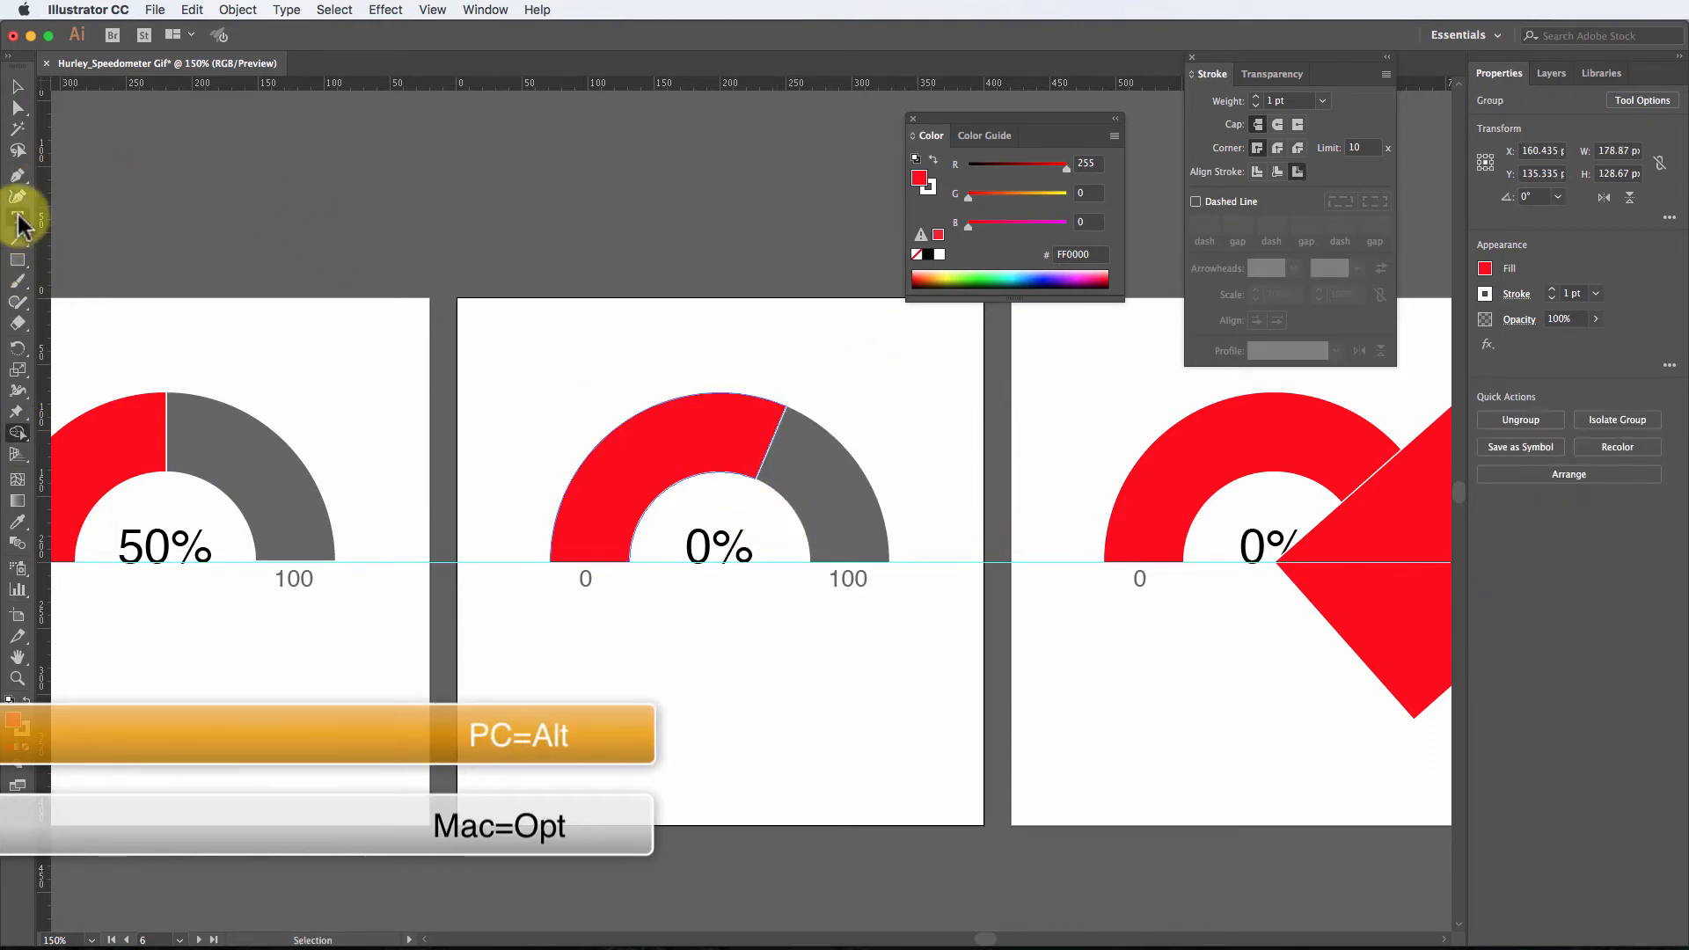
left_click(695, 549)
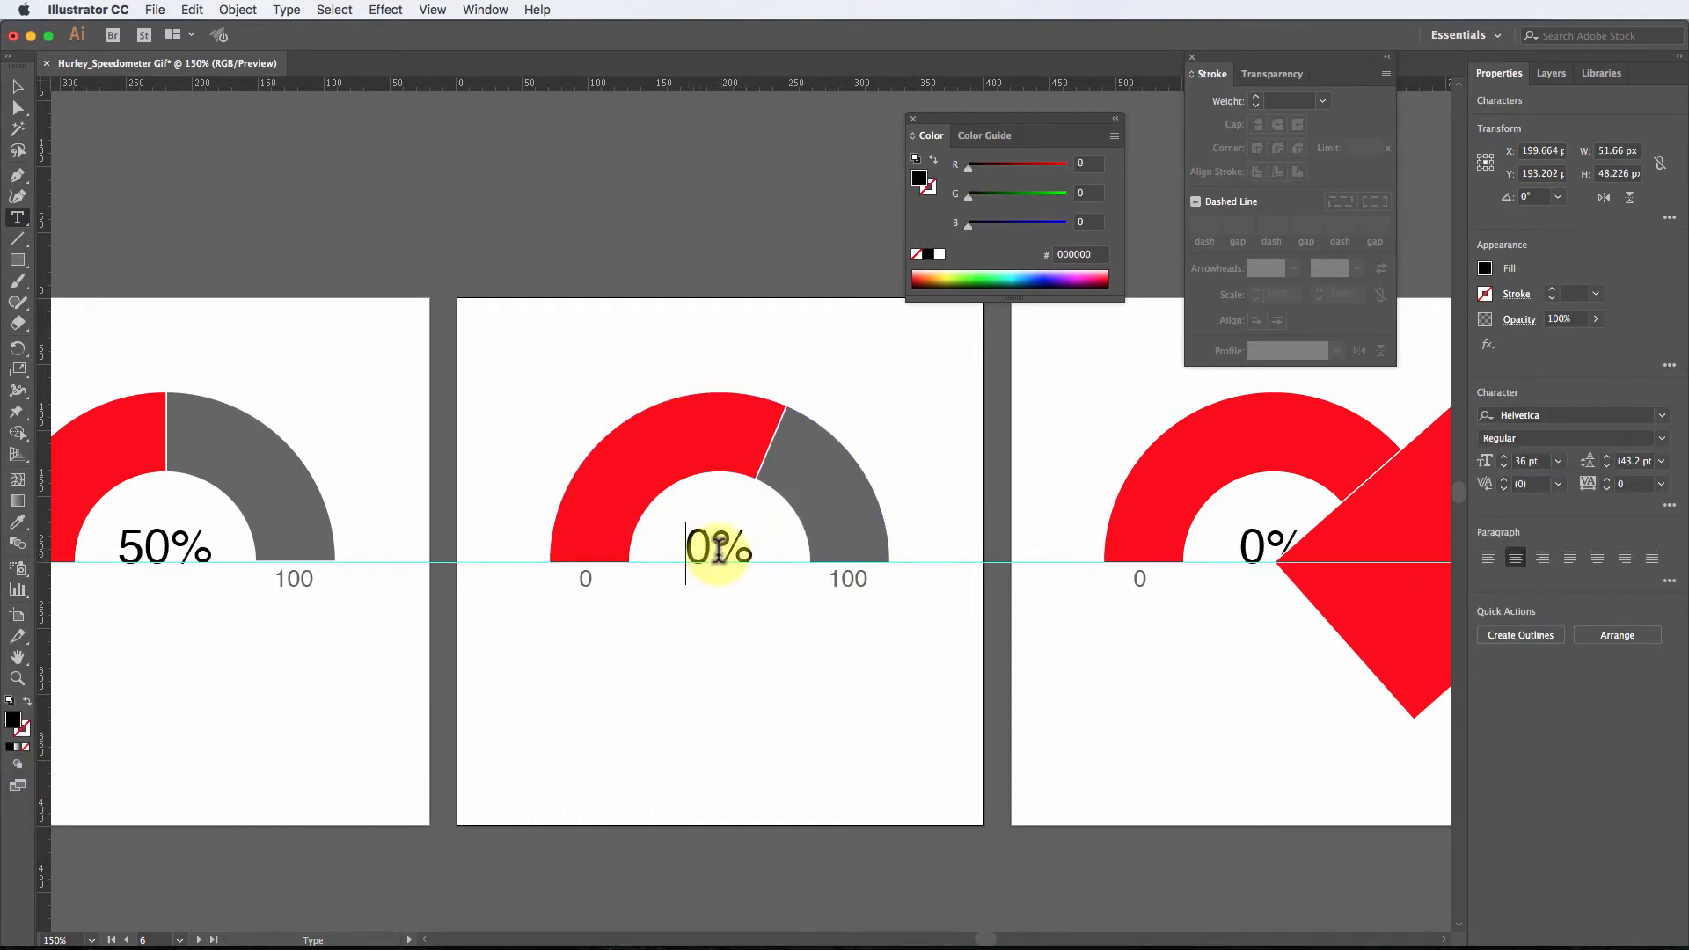
type("6")
left_click_drag(721, 544, 709, 540)
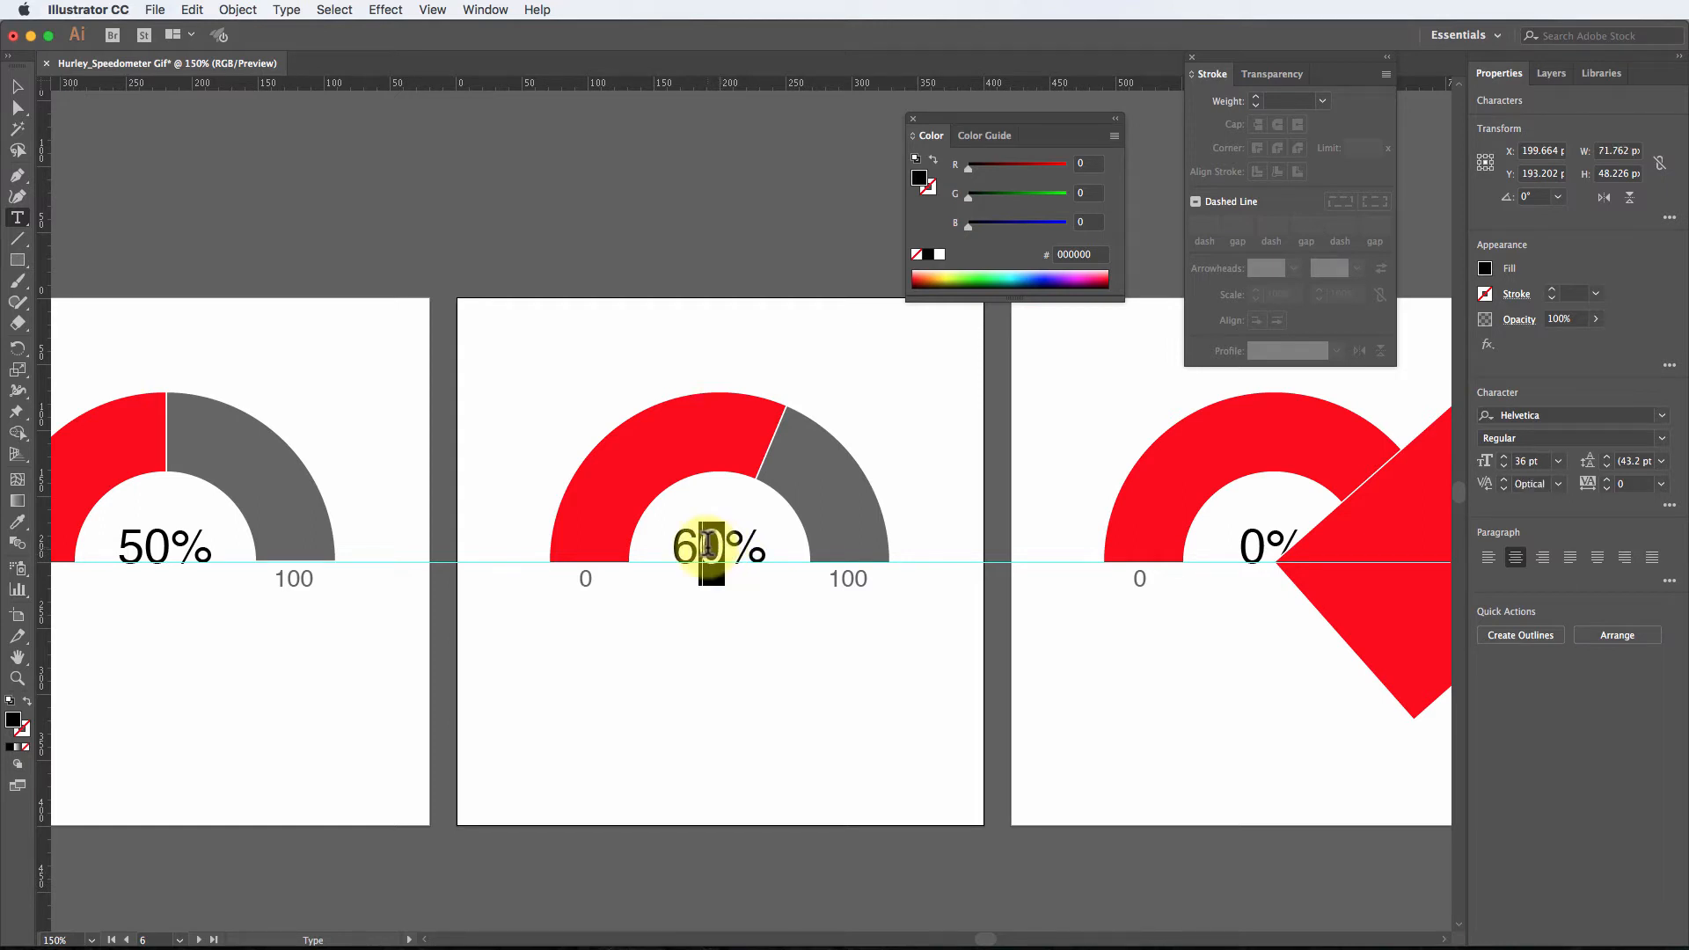
type("3")
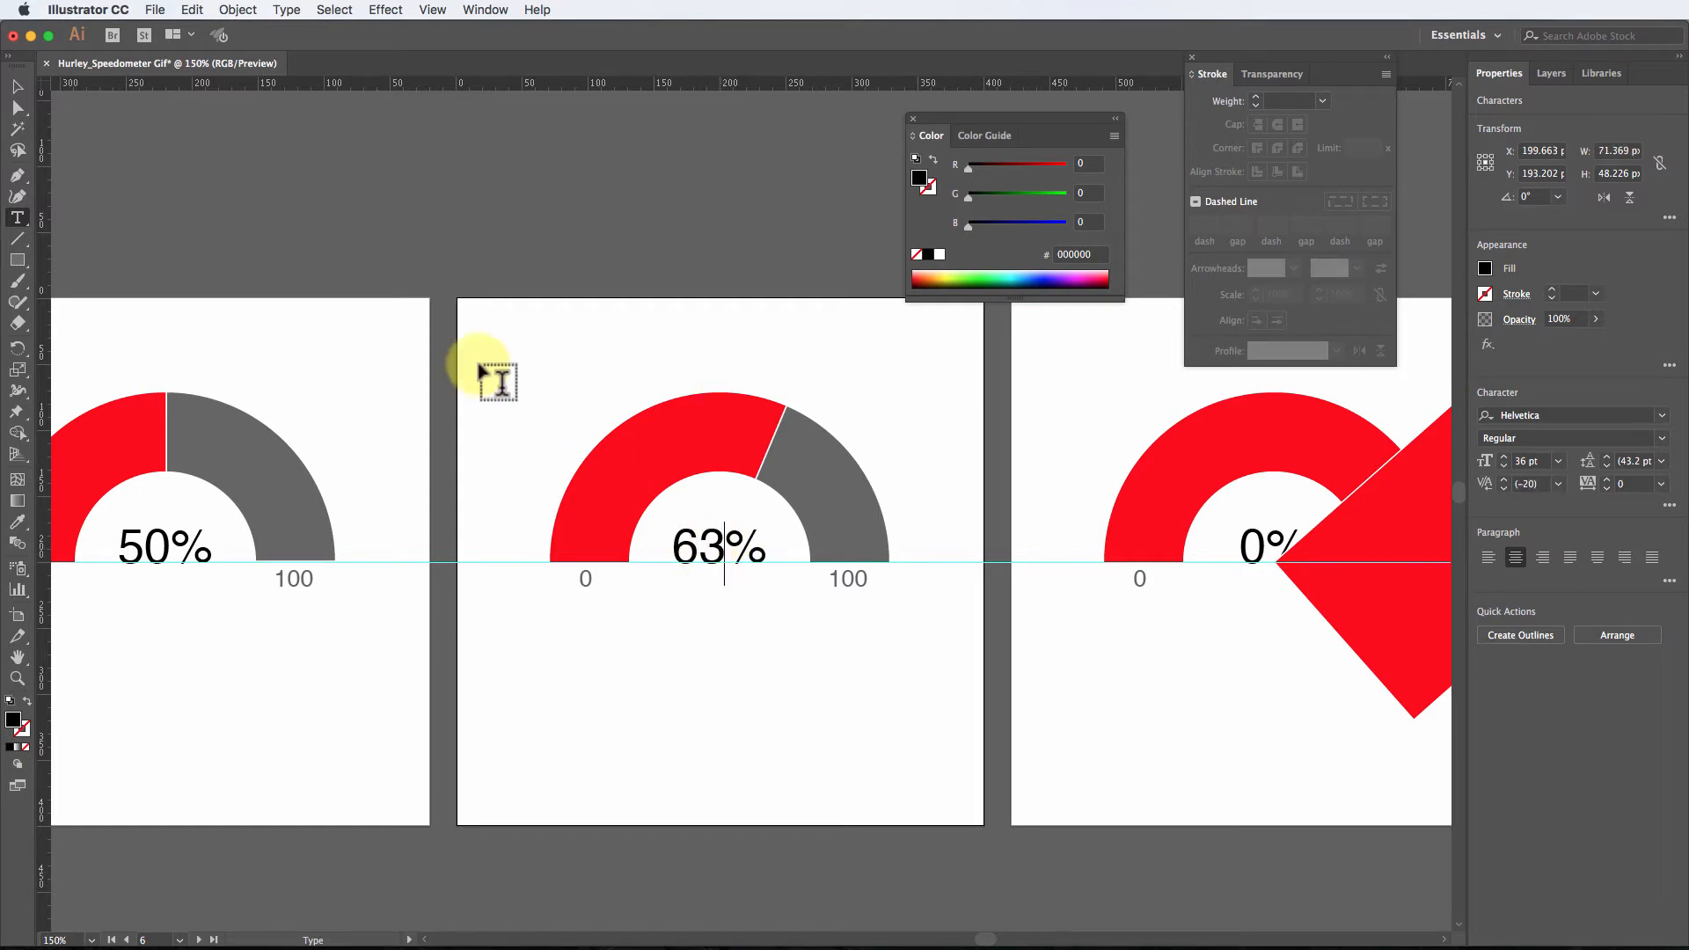
key("super+shift+a")
left_click(17, 86)
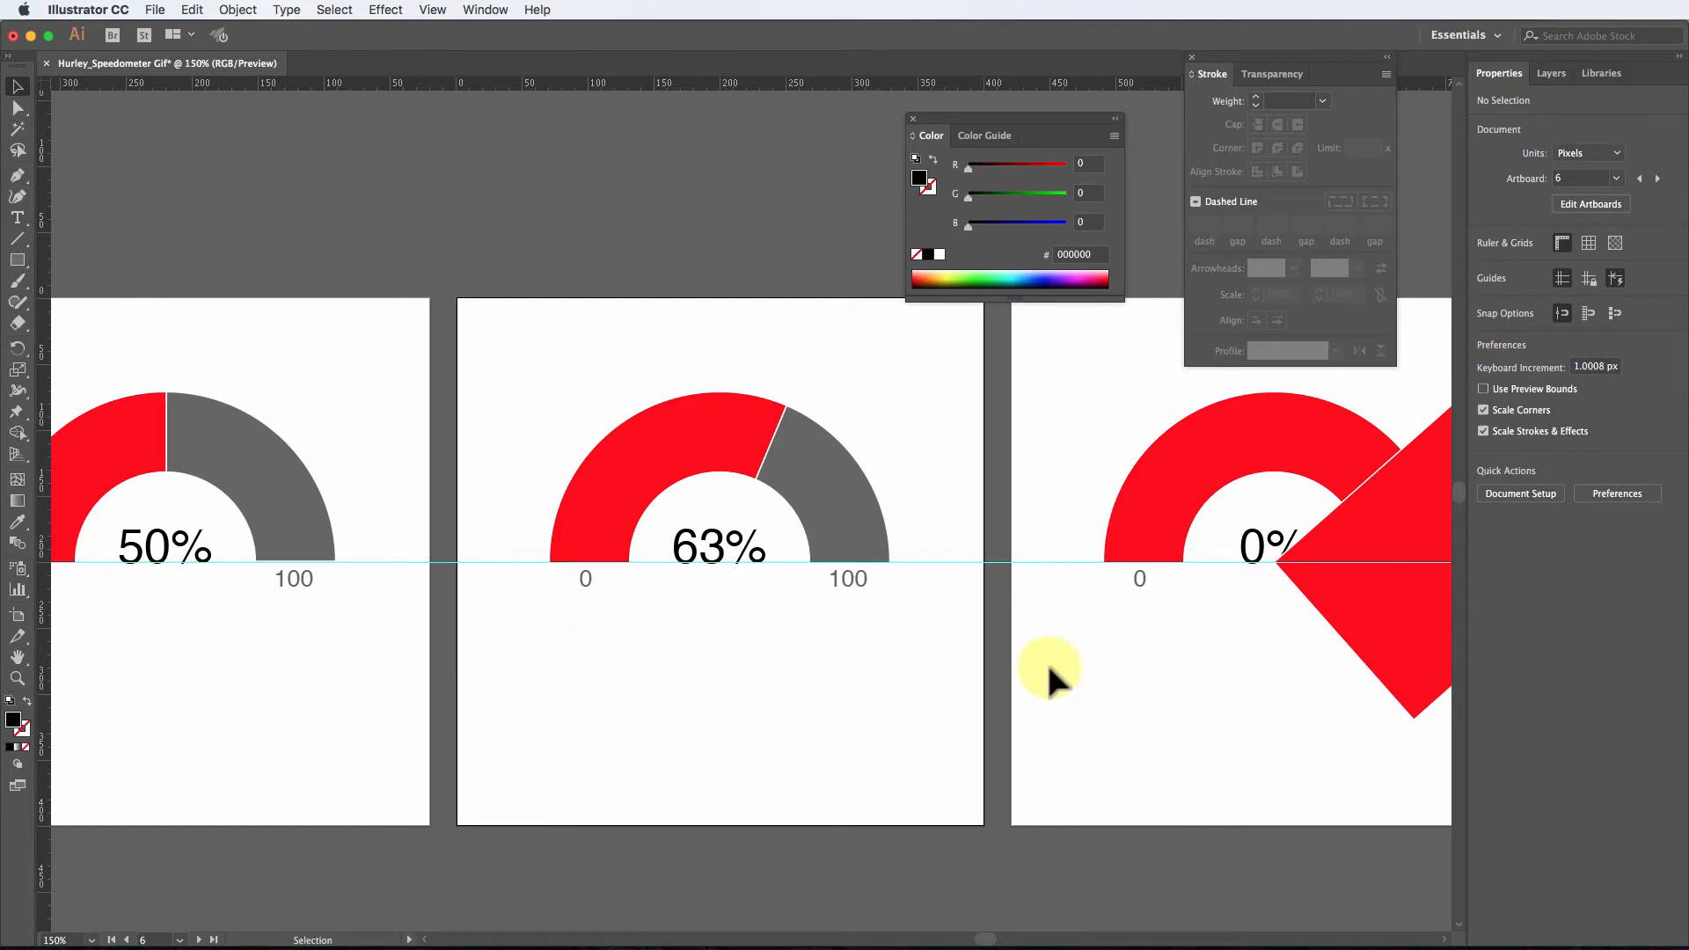
Step: Select and copy the whole dial on the seventh artboard, including its labels and the rotated rectangle
scroll(1153, 635, "right", 5)
left_click(871, 581)
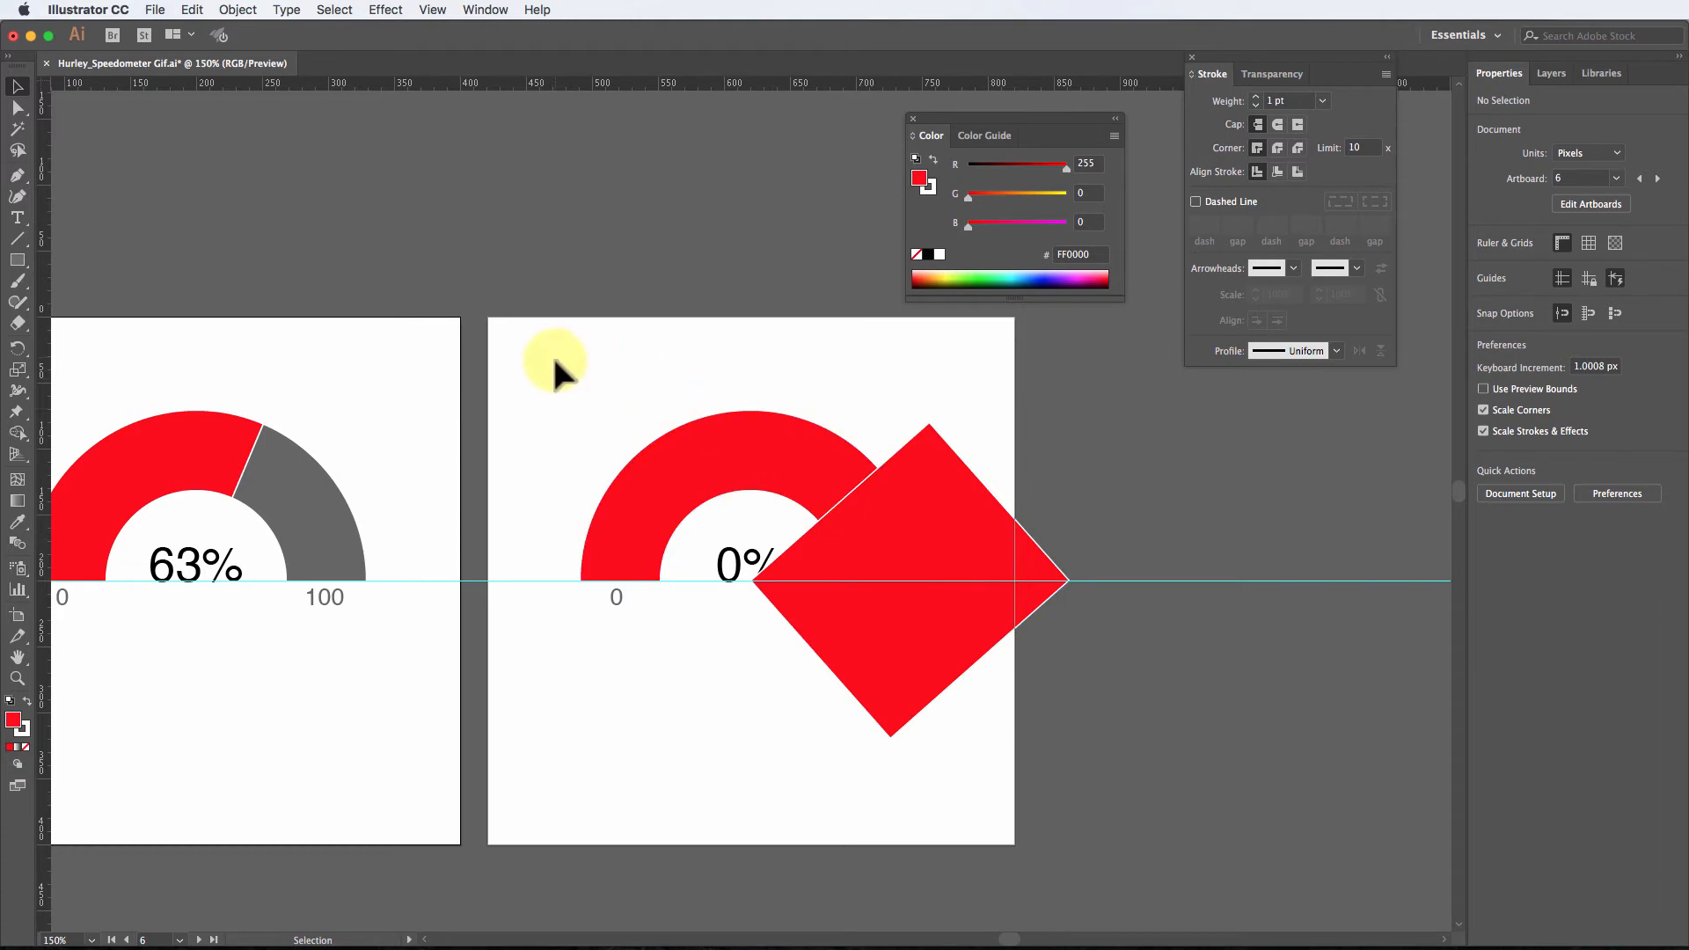
left_click_drag(552, 354, 950, 789)
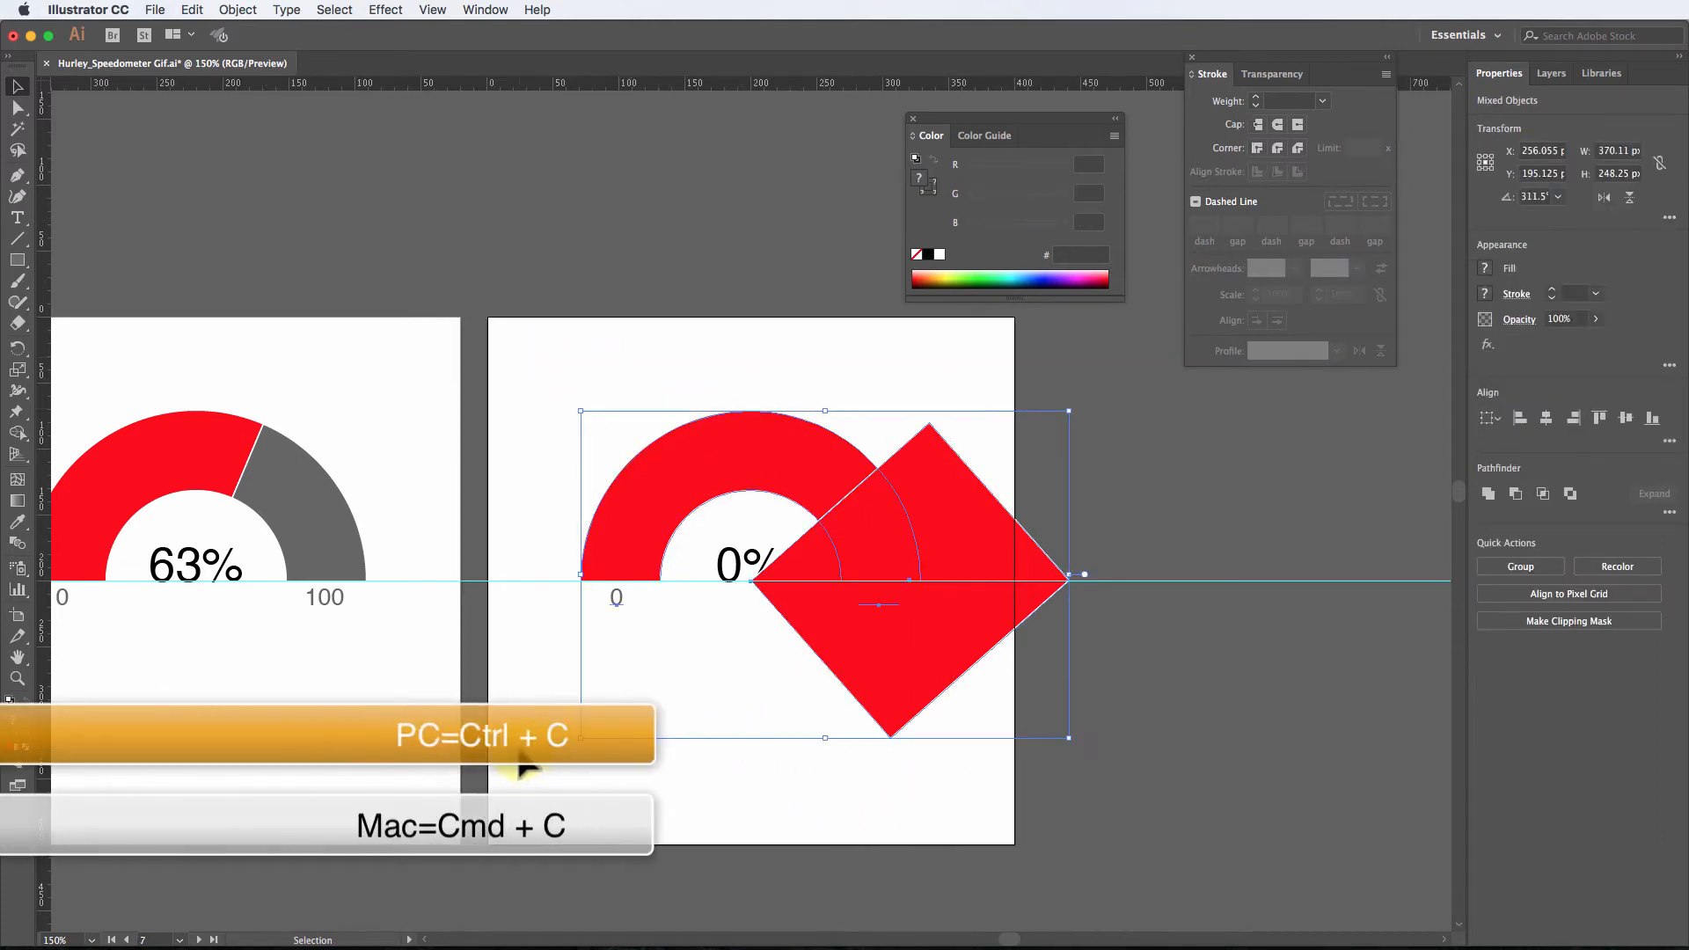
Step: Make the empty eighth artboard active and paste the copied dial artwork in front at the same position on it
key("super+0")
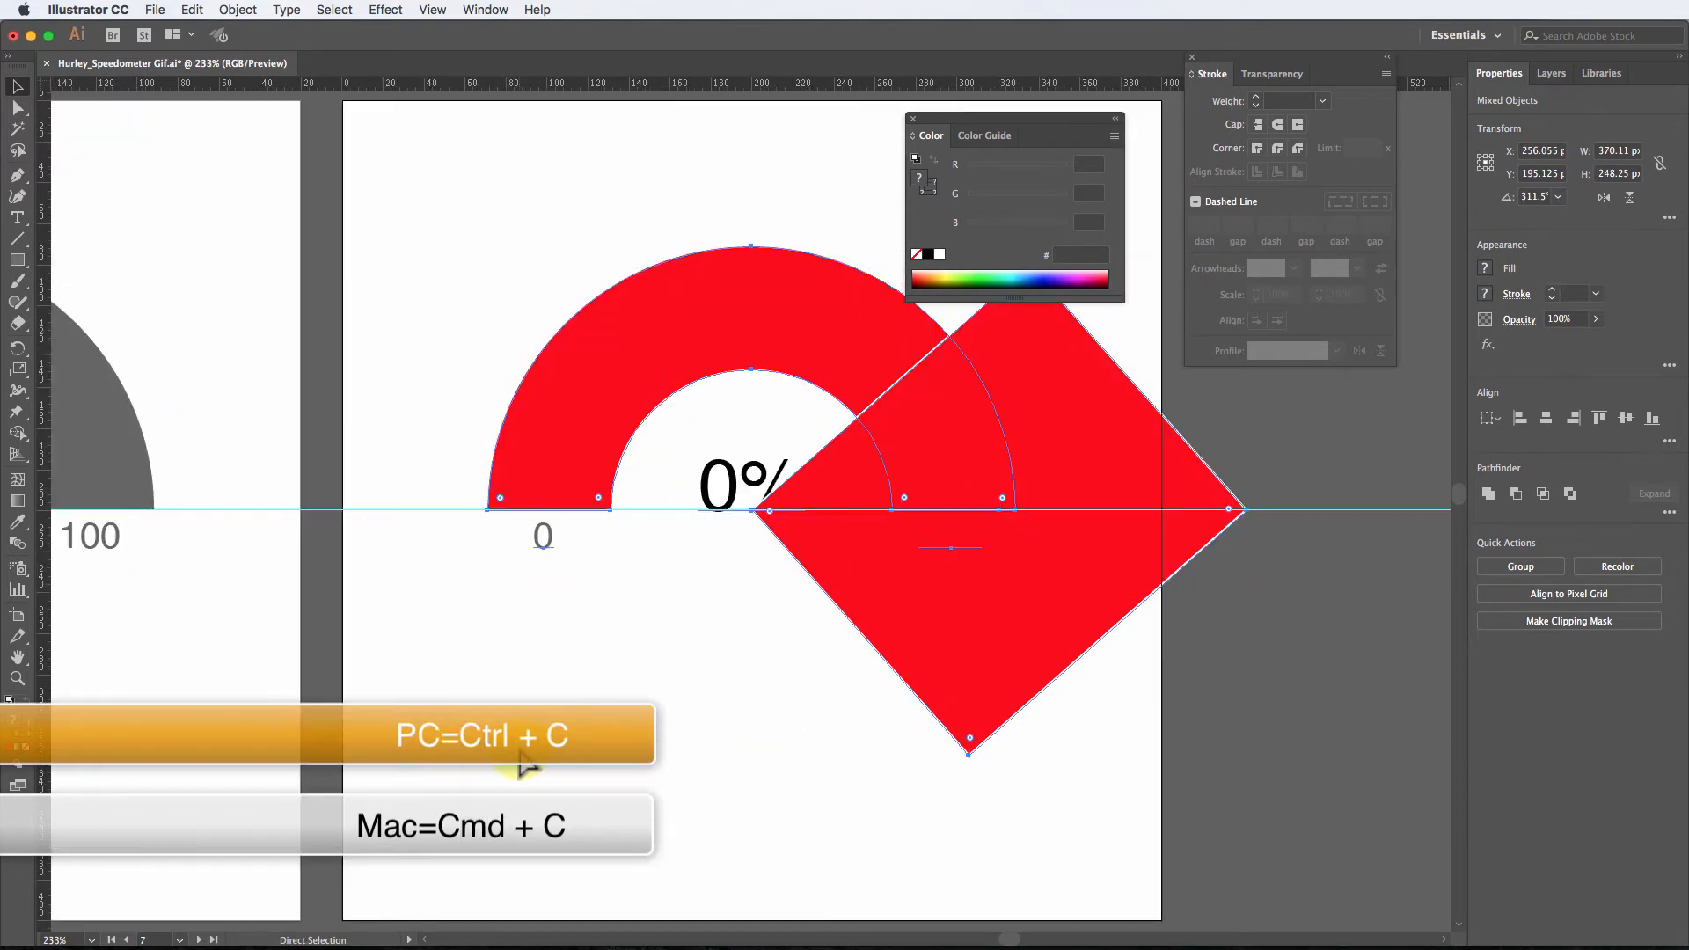
key("super+minus")
key("super+minus")
key("super+minus")
key("super+minus")
key("super+minus")
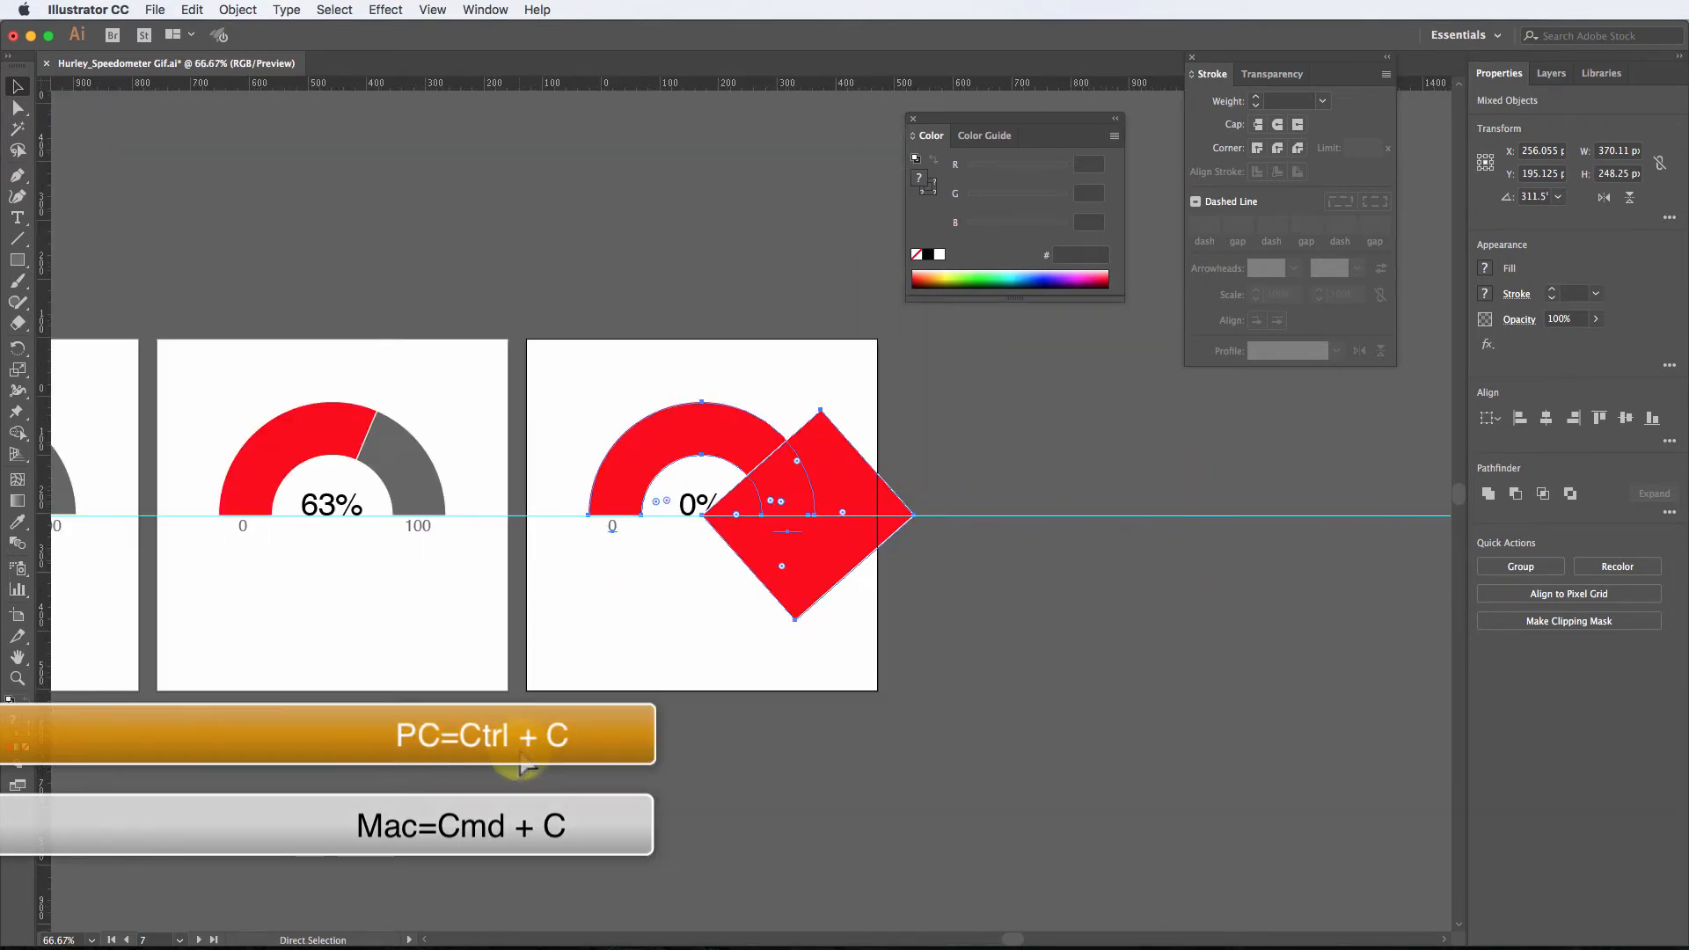
key("space")
left_click_drag(584, 704, 1037, 649)
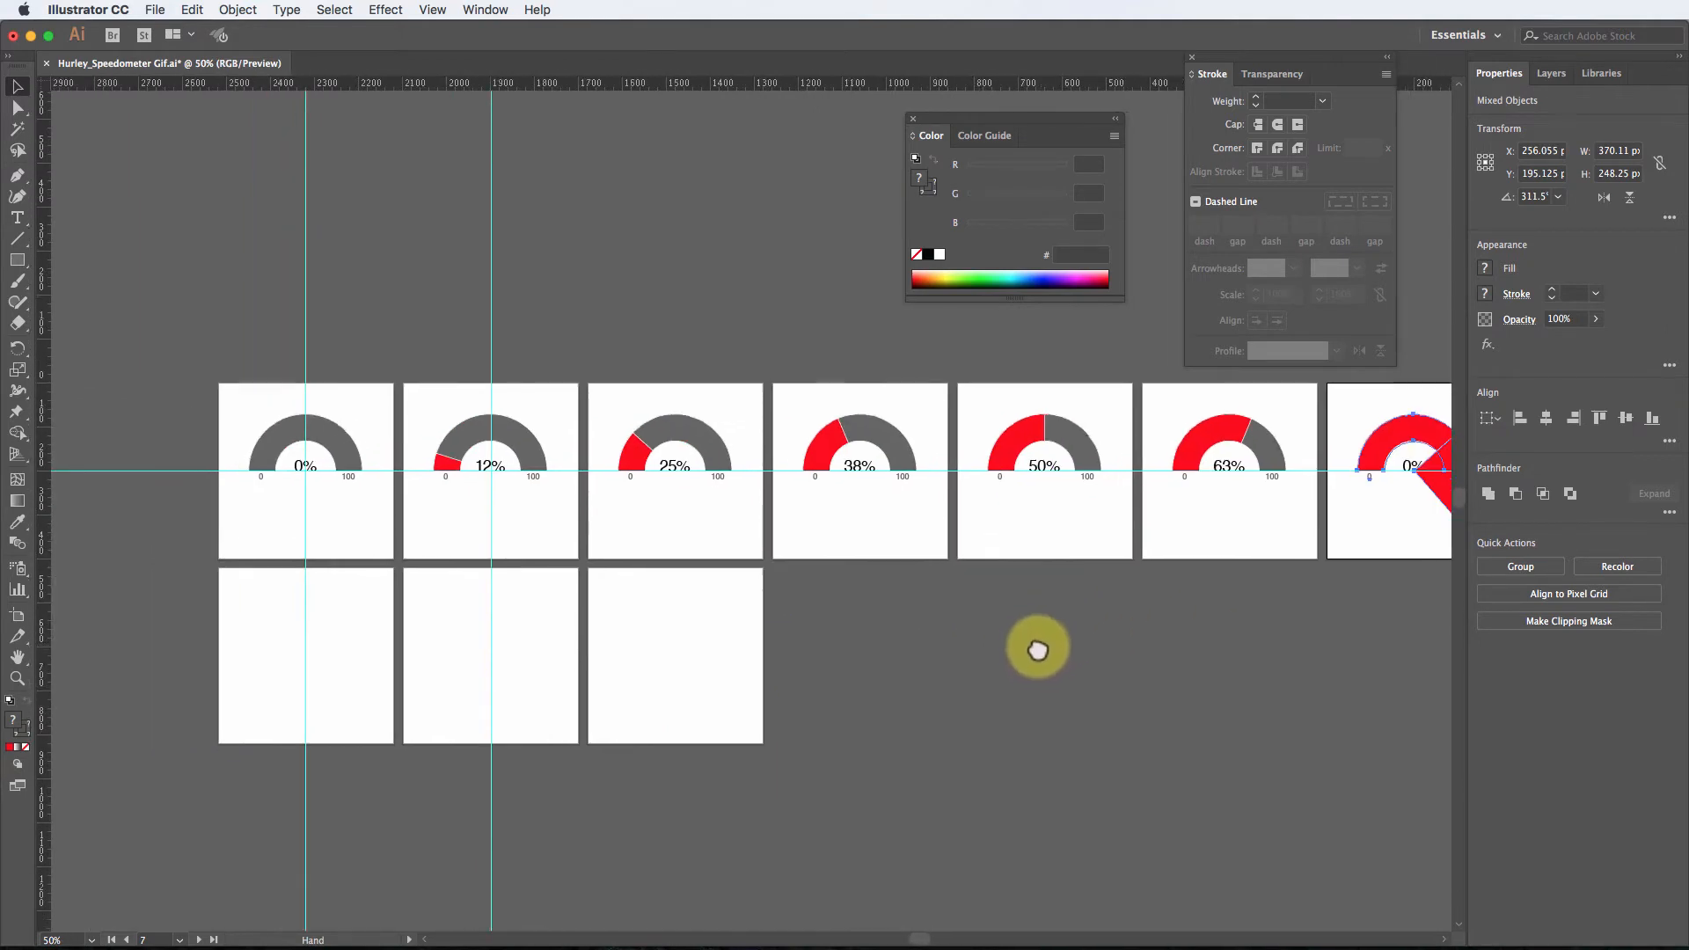
left_click_drag(358, 716, 629, 702)
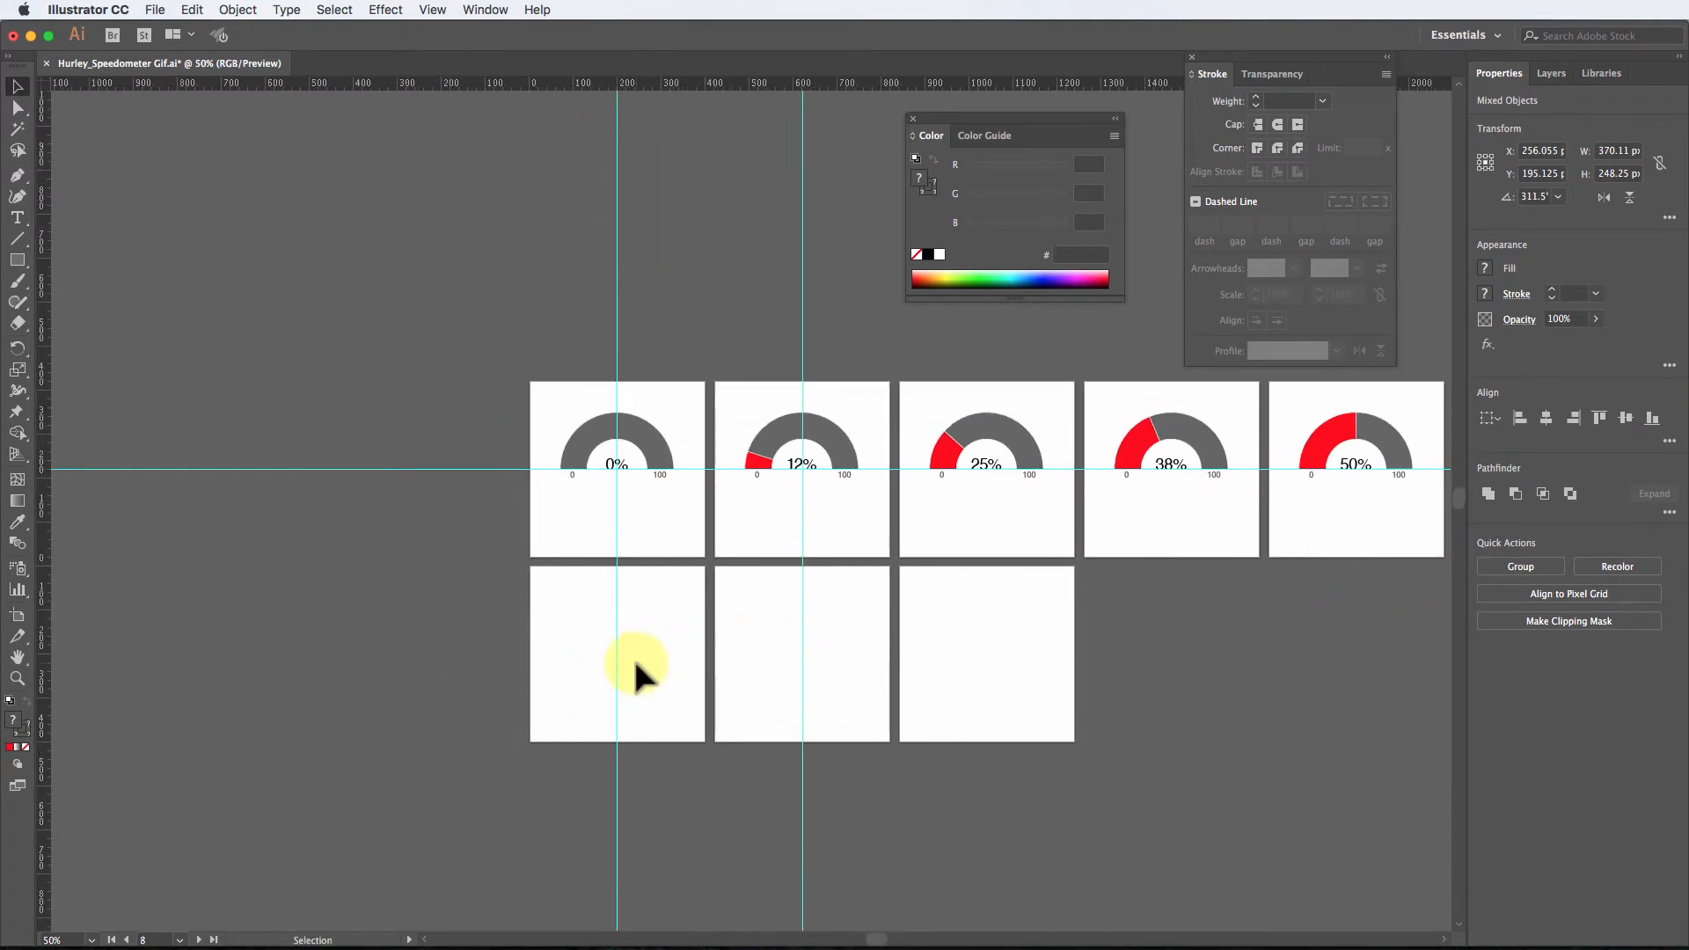
left_click(635, 679)
key("super+plus")
key("super+plus")
key("super+plus")
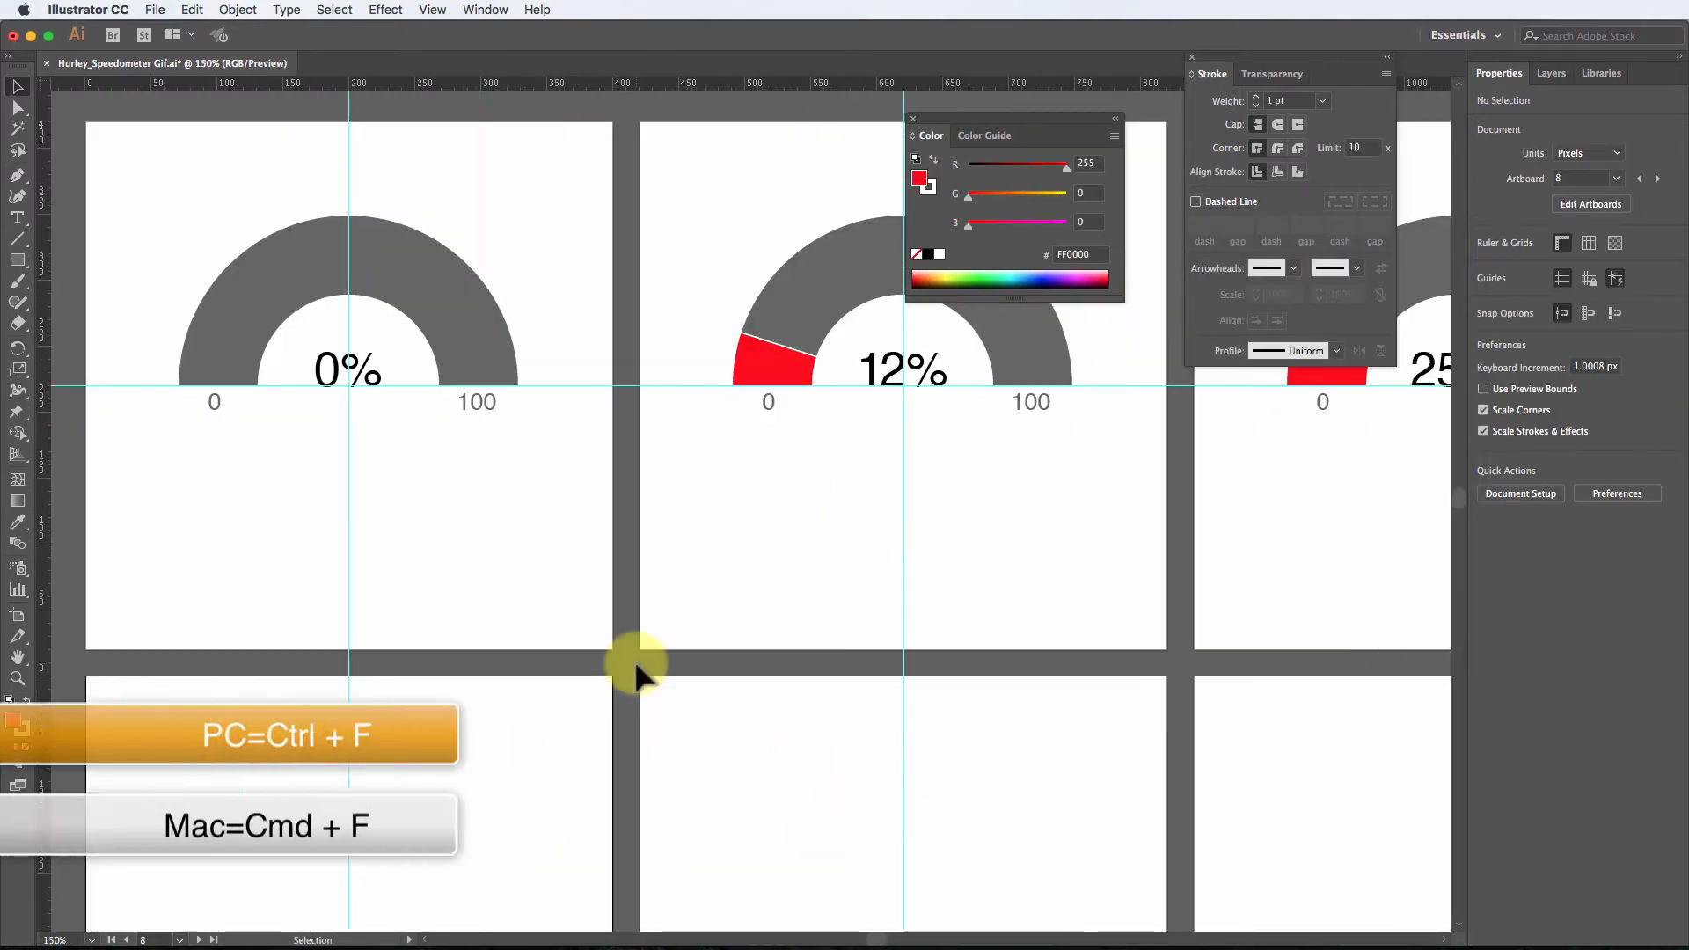
key("space")
left_click_drag(633, 671, 747, 373)
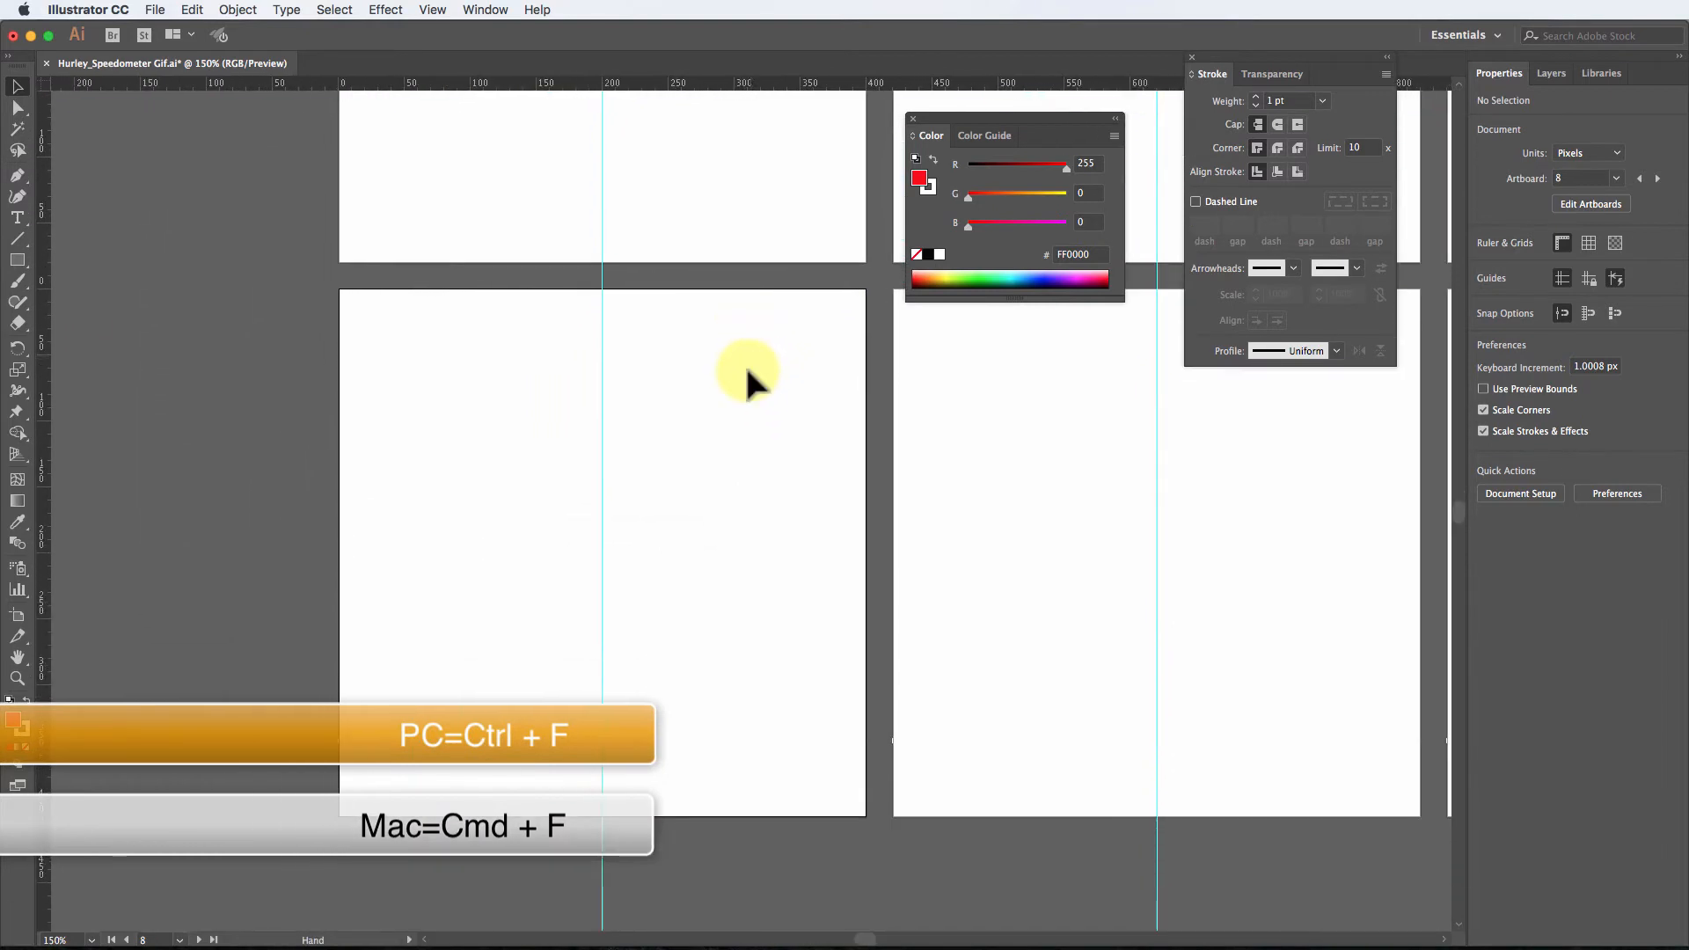
key("super+f")
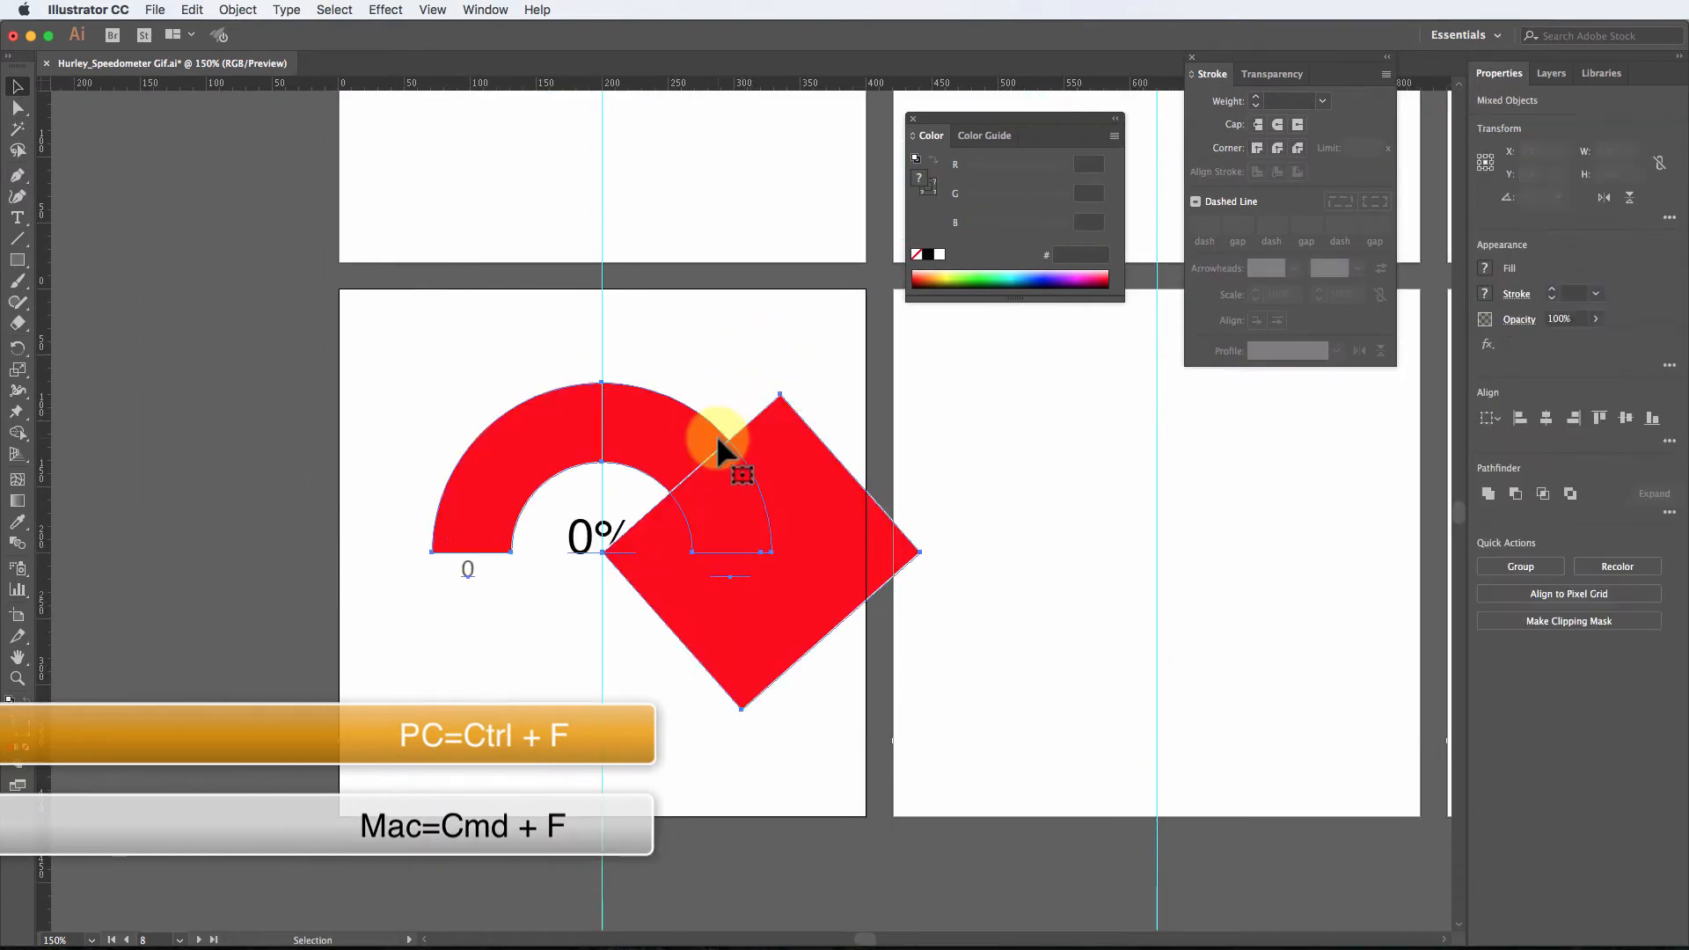
left_click(930, 642)
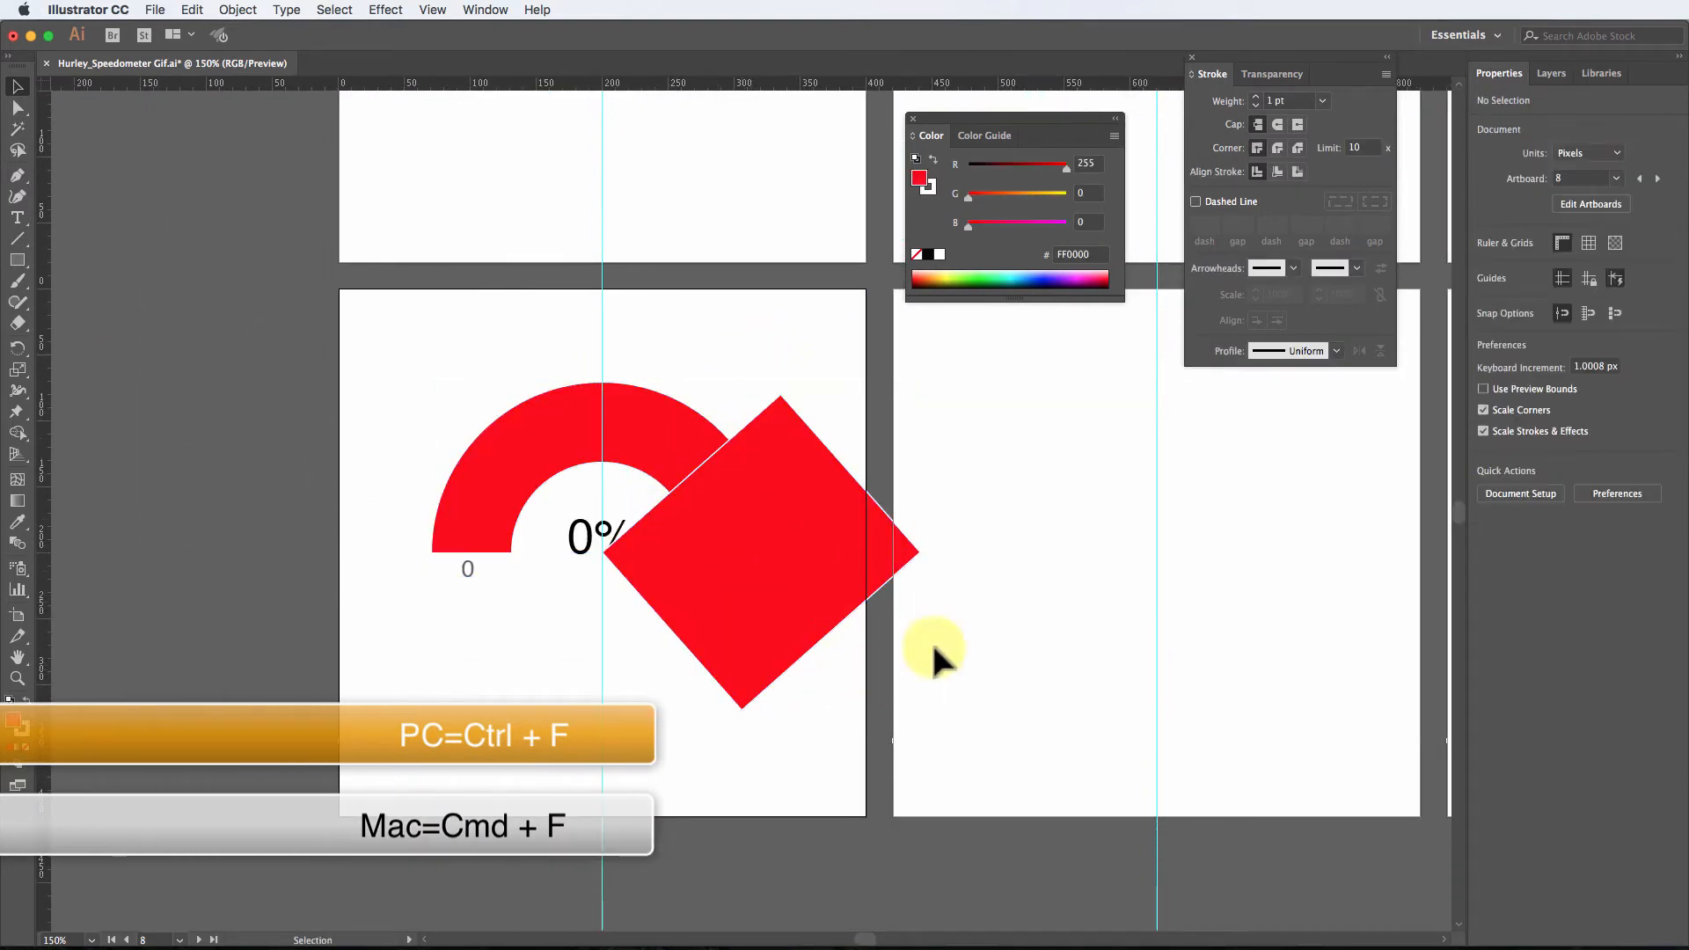
Step: Remove the seventh artboard's rectangle and the last quarter of the red ring it covers using Shape Builder
key("space")
left_click_drag(1152, 527, 594, 790)
left_click_drag(1025, 649, 257, 848)
left_click(811, 569)
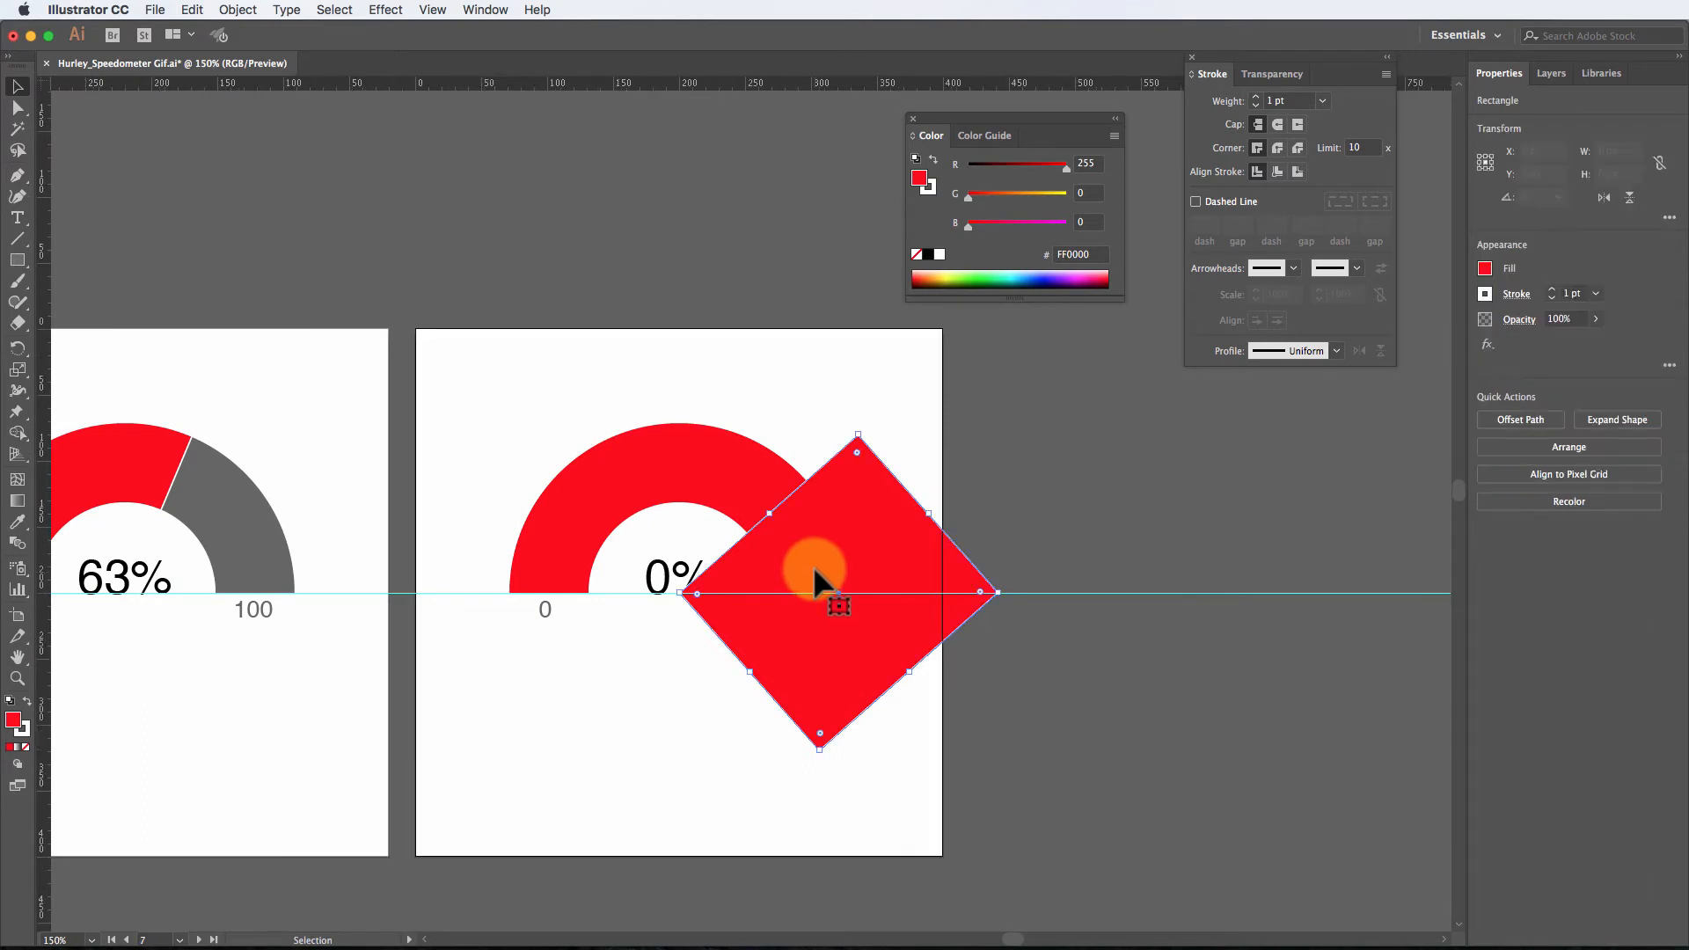
left_click(714, 463, "shift")
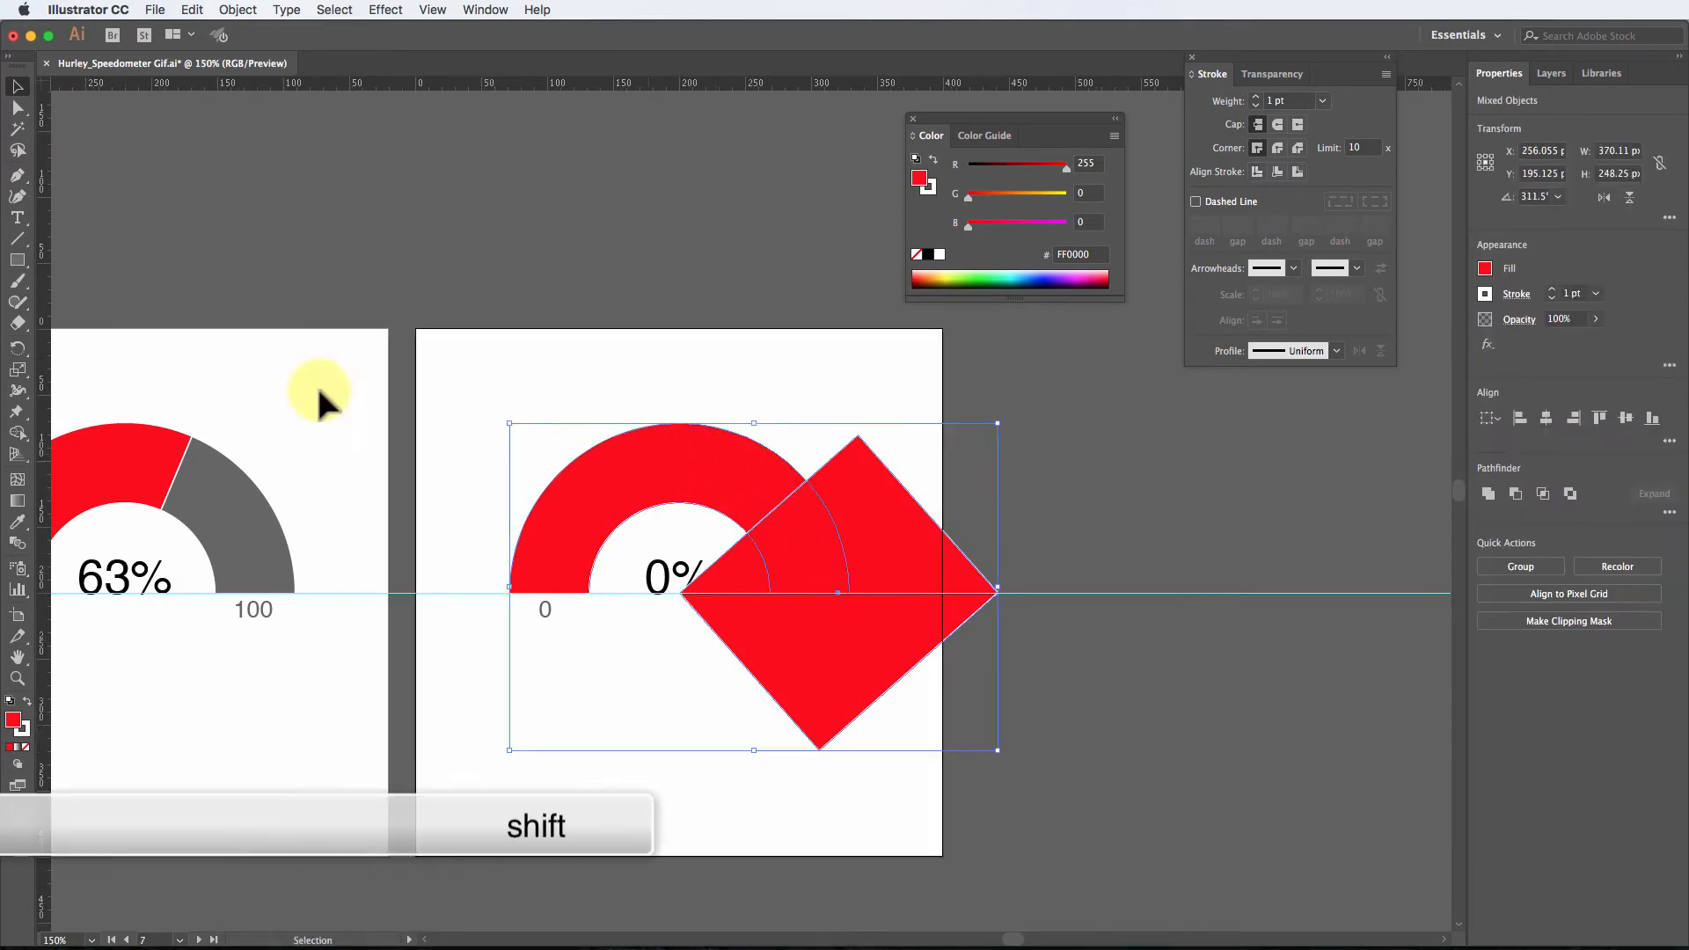
left_click(17, 433)
mouse_move(931, 493)
left_mouse_down()
mouse_move(848, 521)
mouse_move(864, 535)
left_mouse_up()
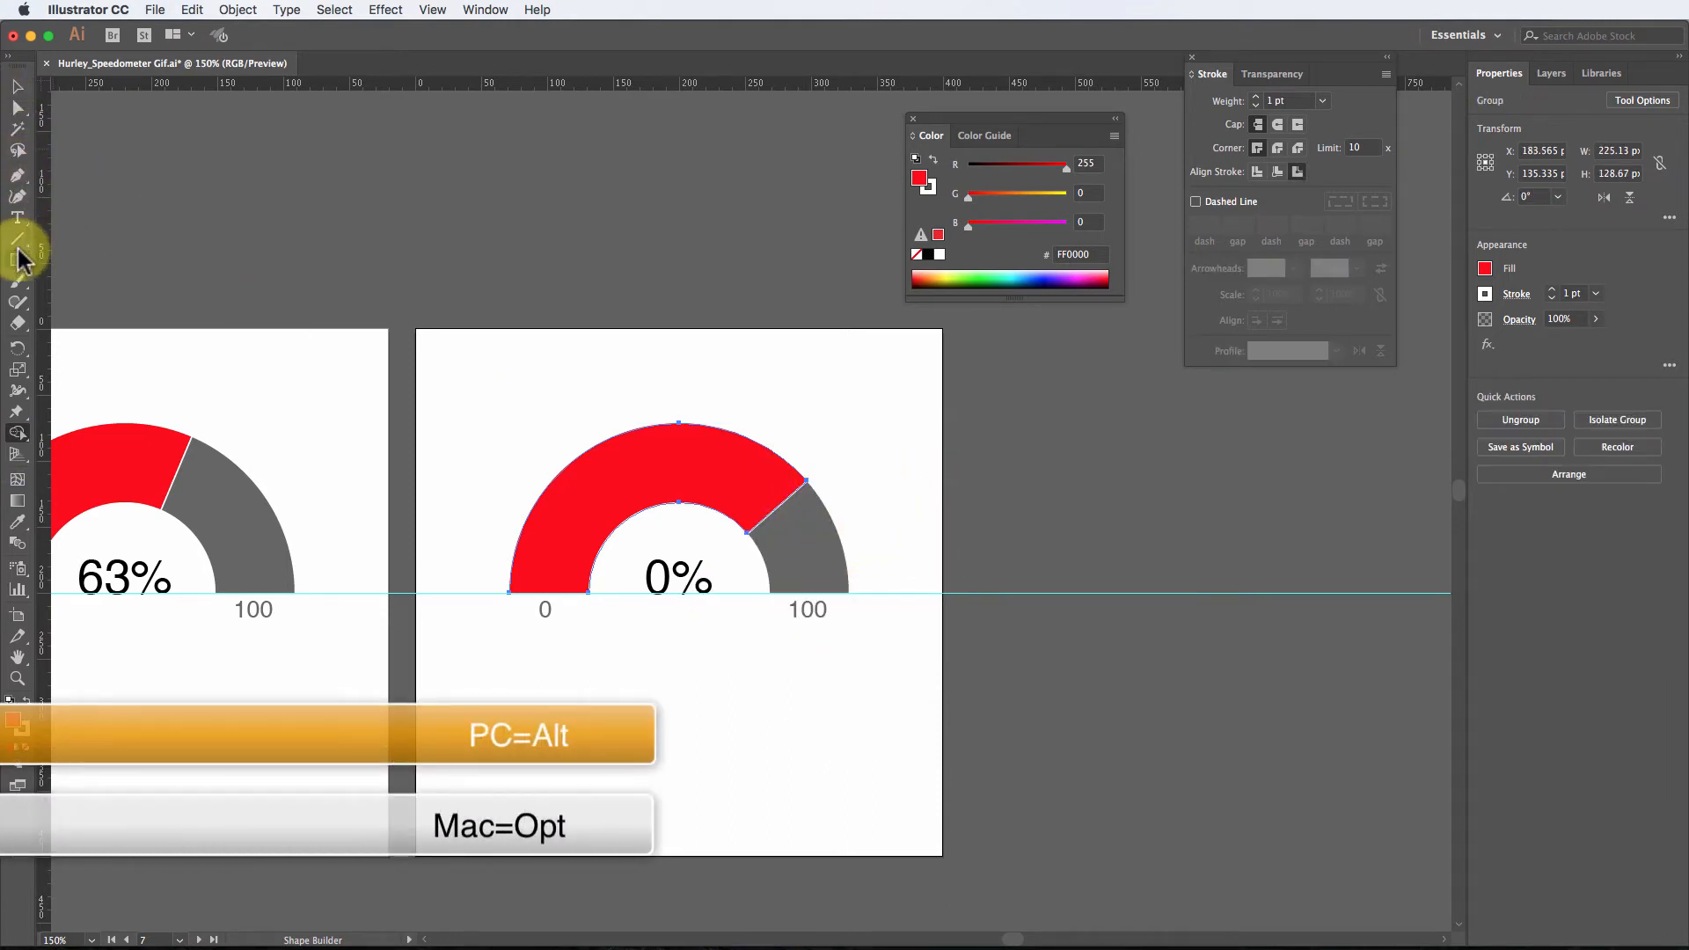
Step: Change the percentage label on the seventh artboard's dial to 74%
left_click(17, 217)
double_click(658, 577)
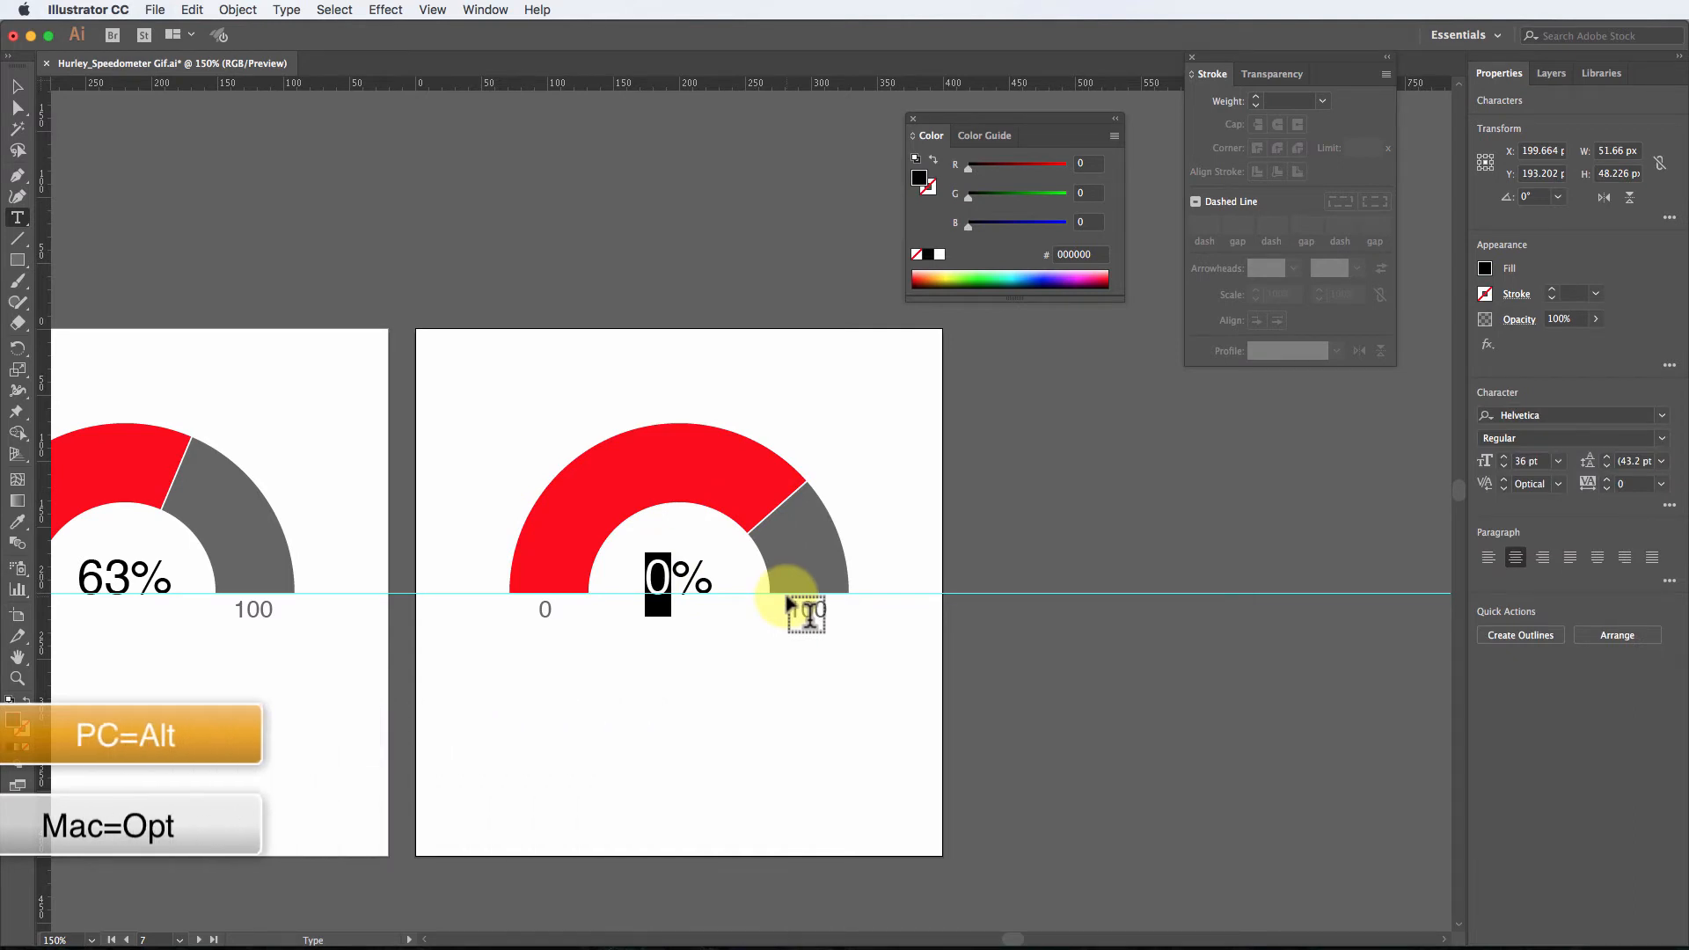
type("74")
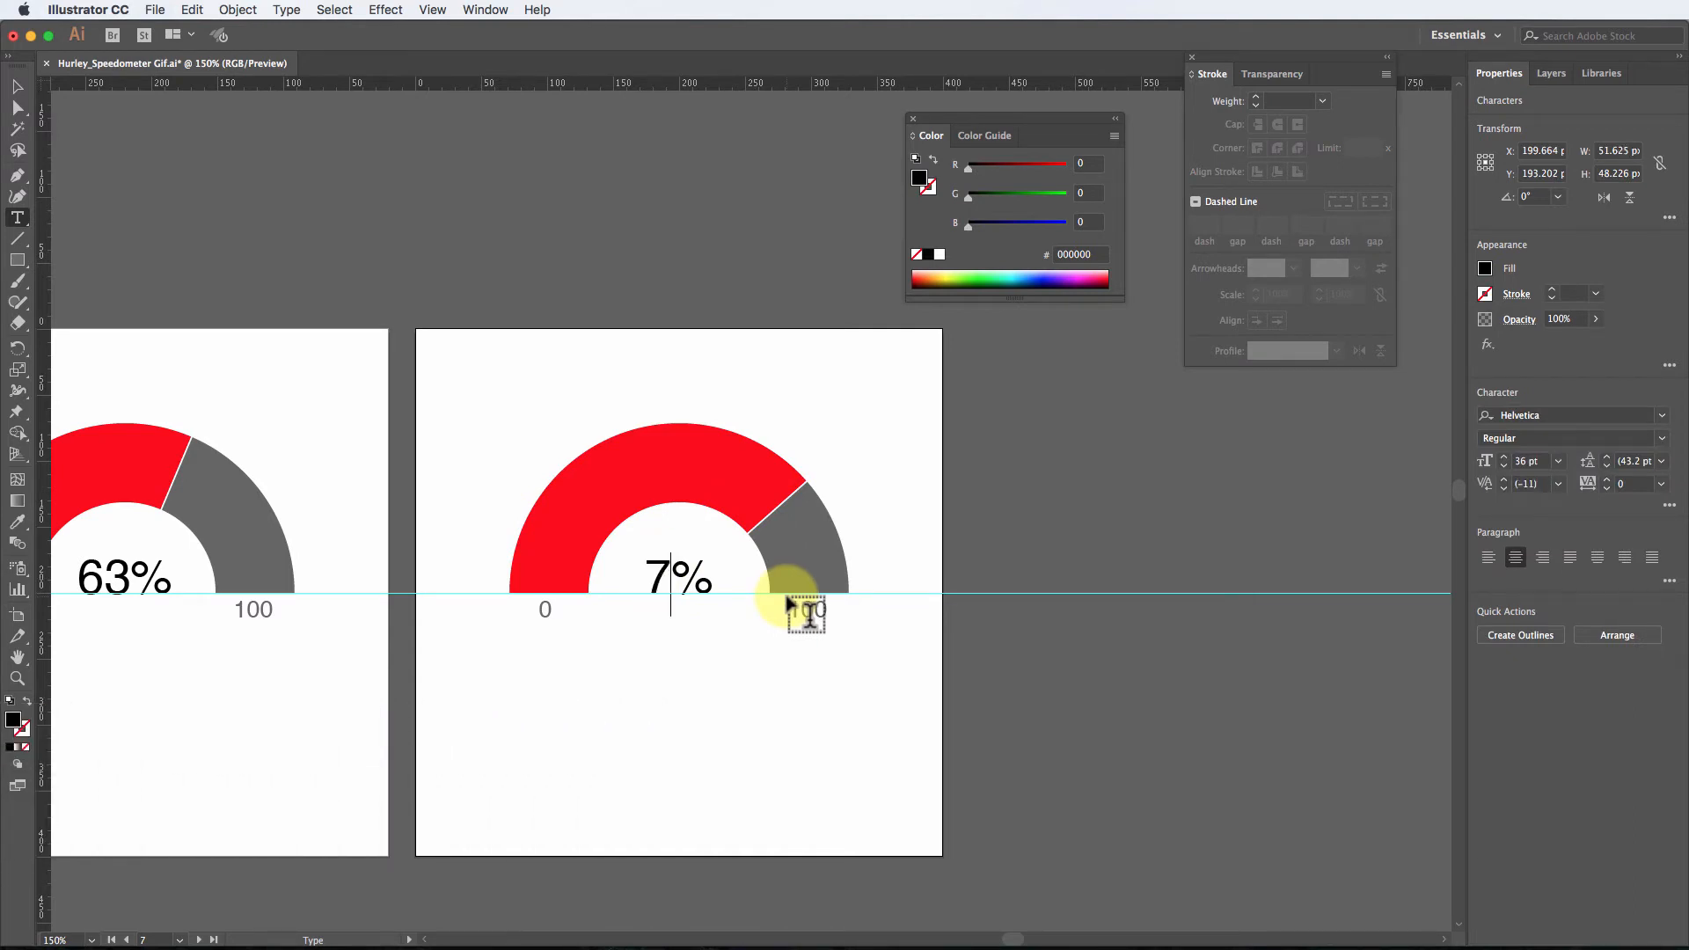
left_click(17, 86)
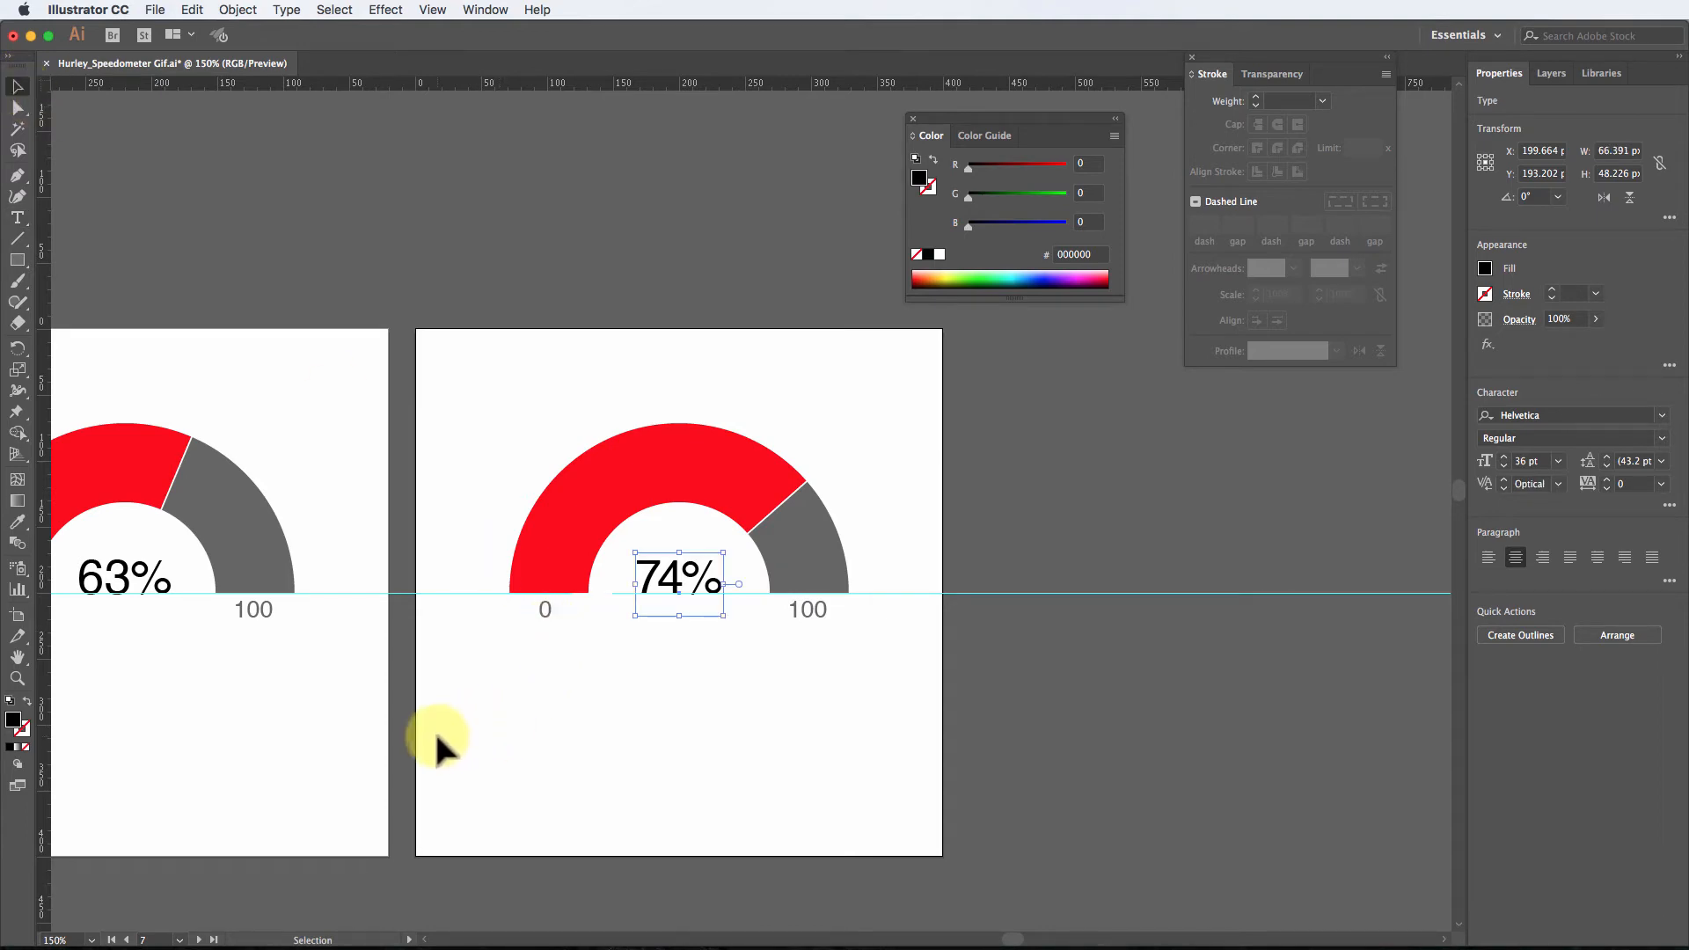
Step: Change the percentage label on the eighth artboard's dial to 85%
left_click_drag(399, 716, 1085, 645)
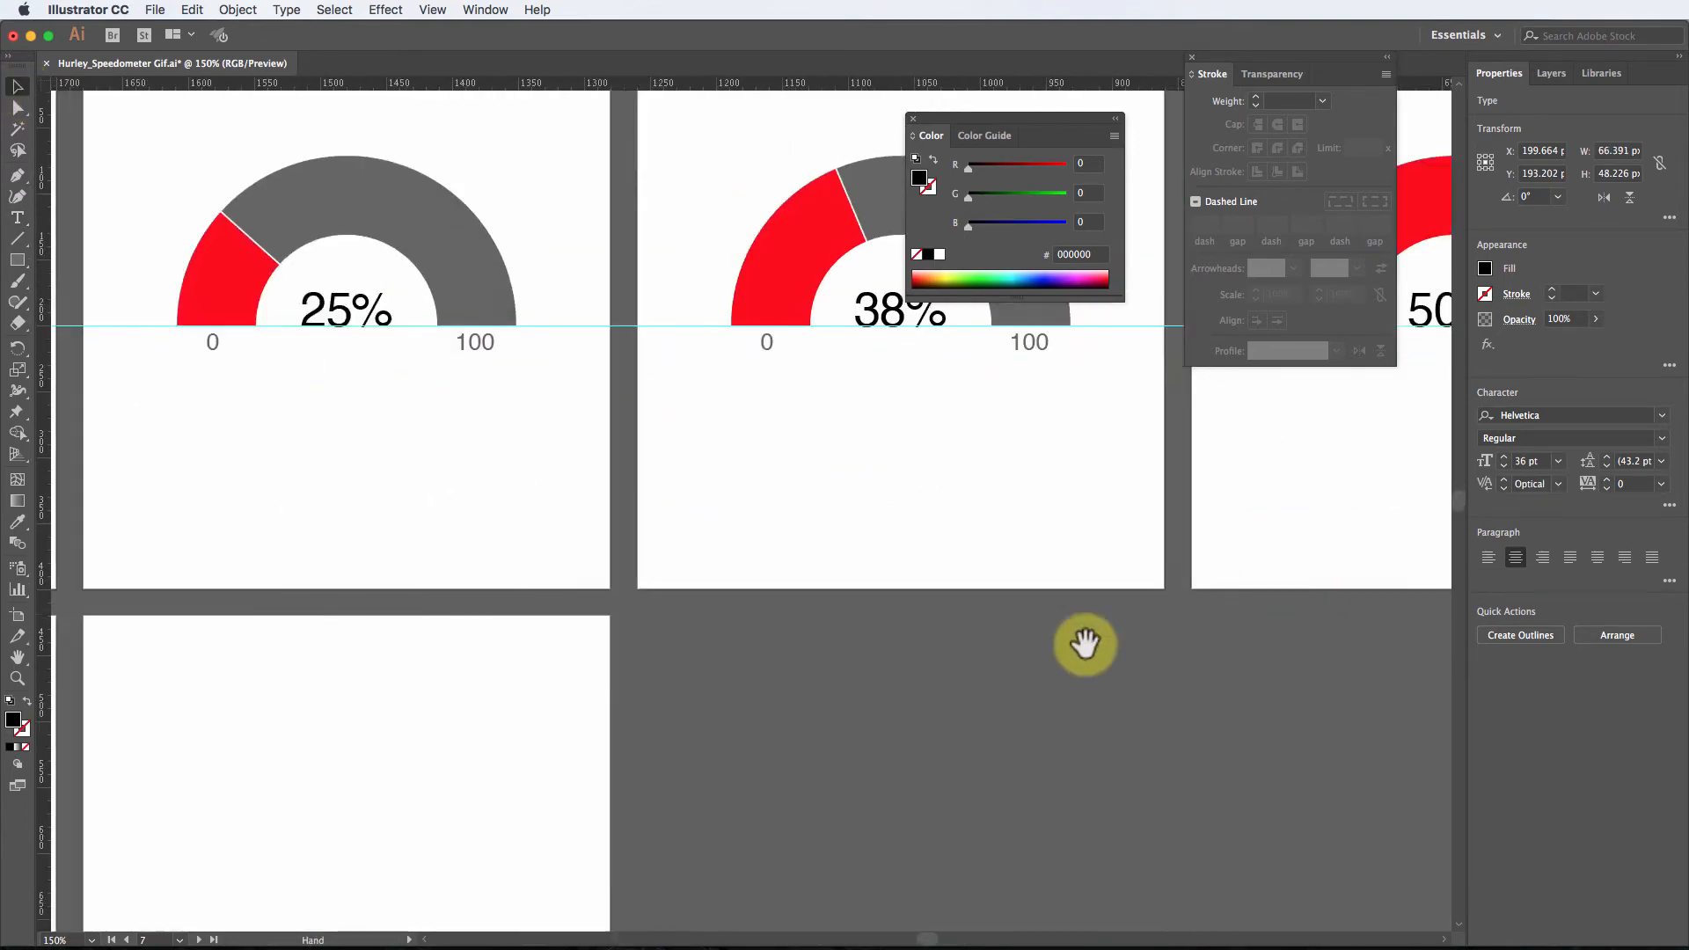
left_click_drag(710, 636, 1143, 595)
left_click_drag(572, 626, 1071, 595)
left_click_drag(861, 610, 902, 499)
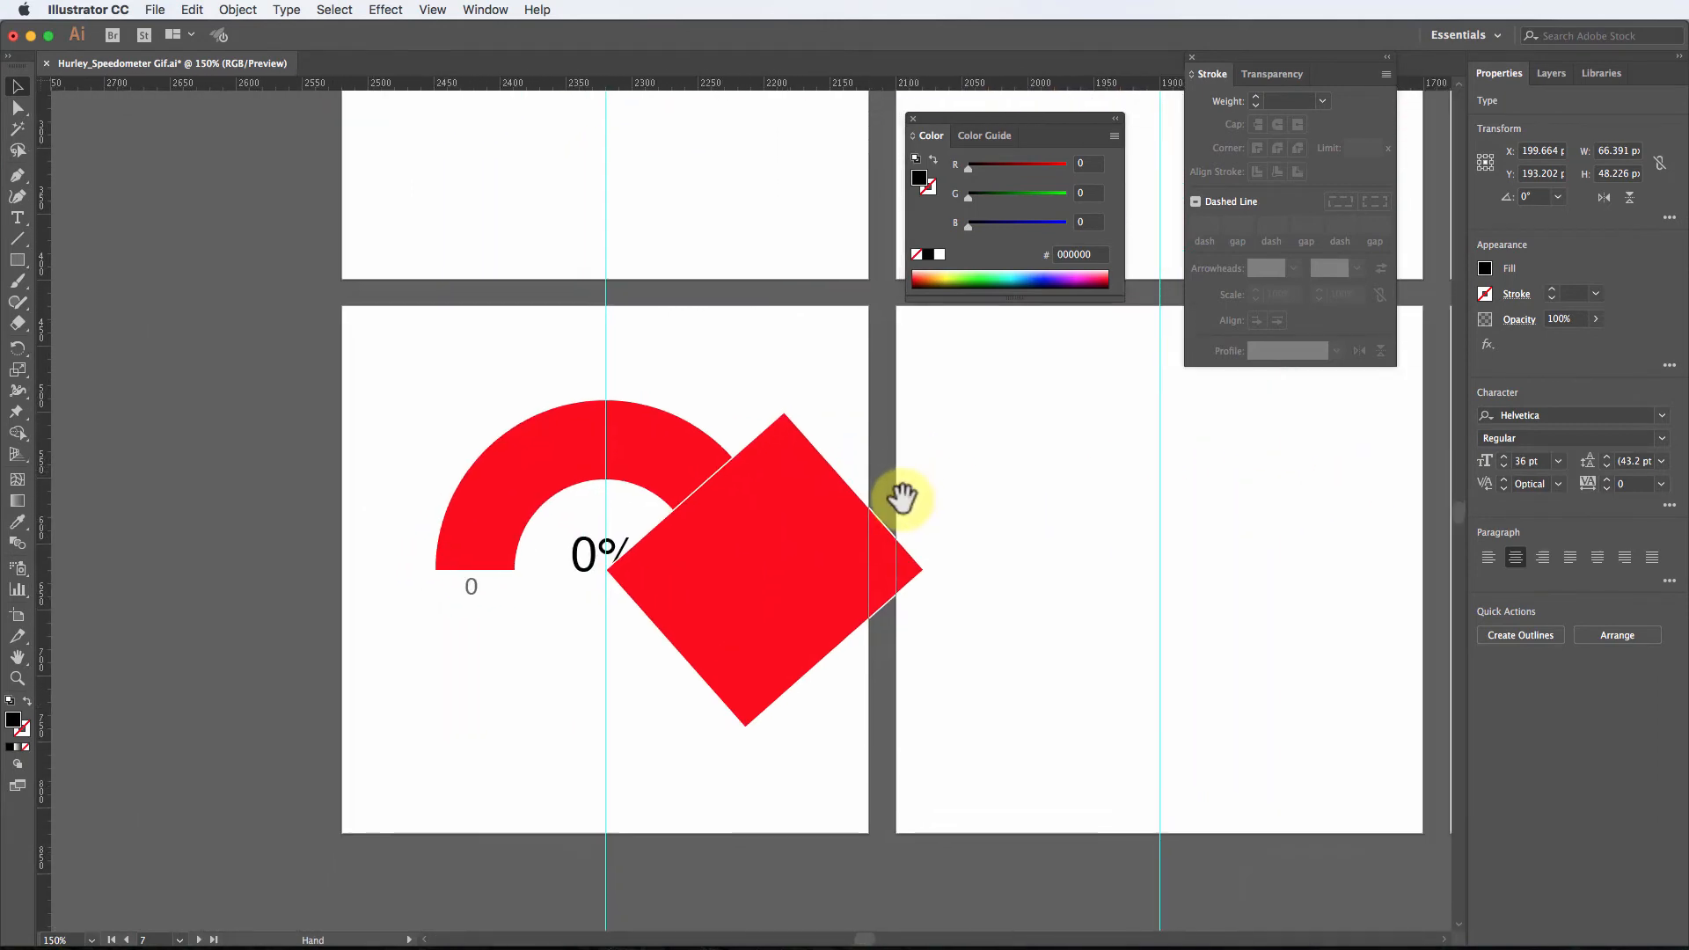
left_click(16, 217)
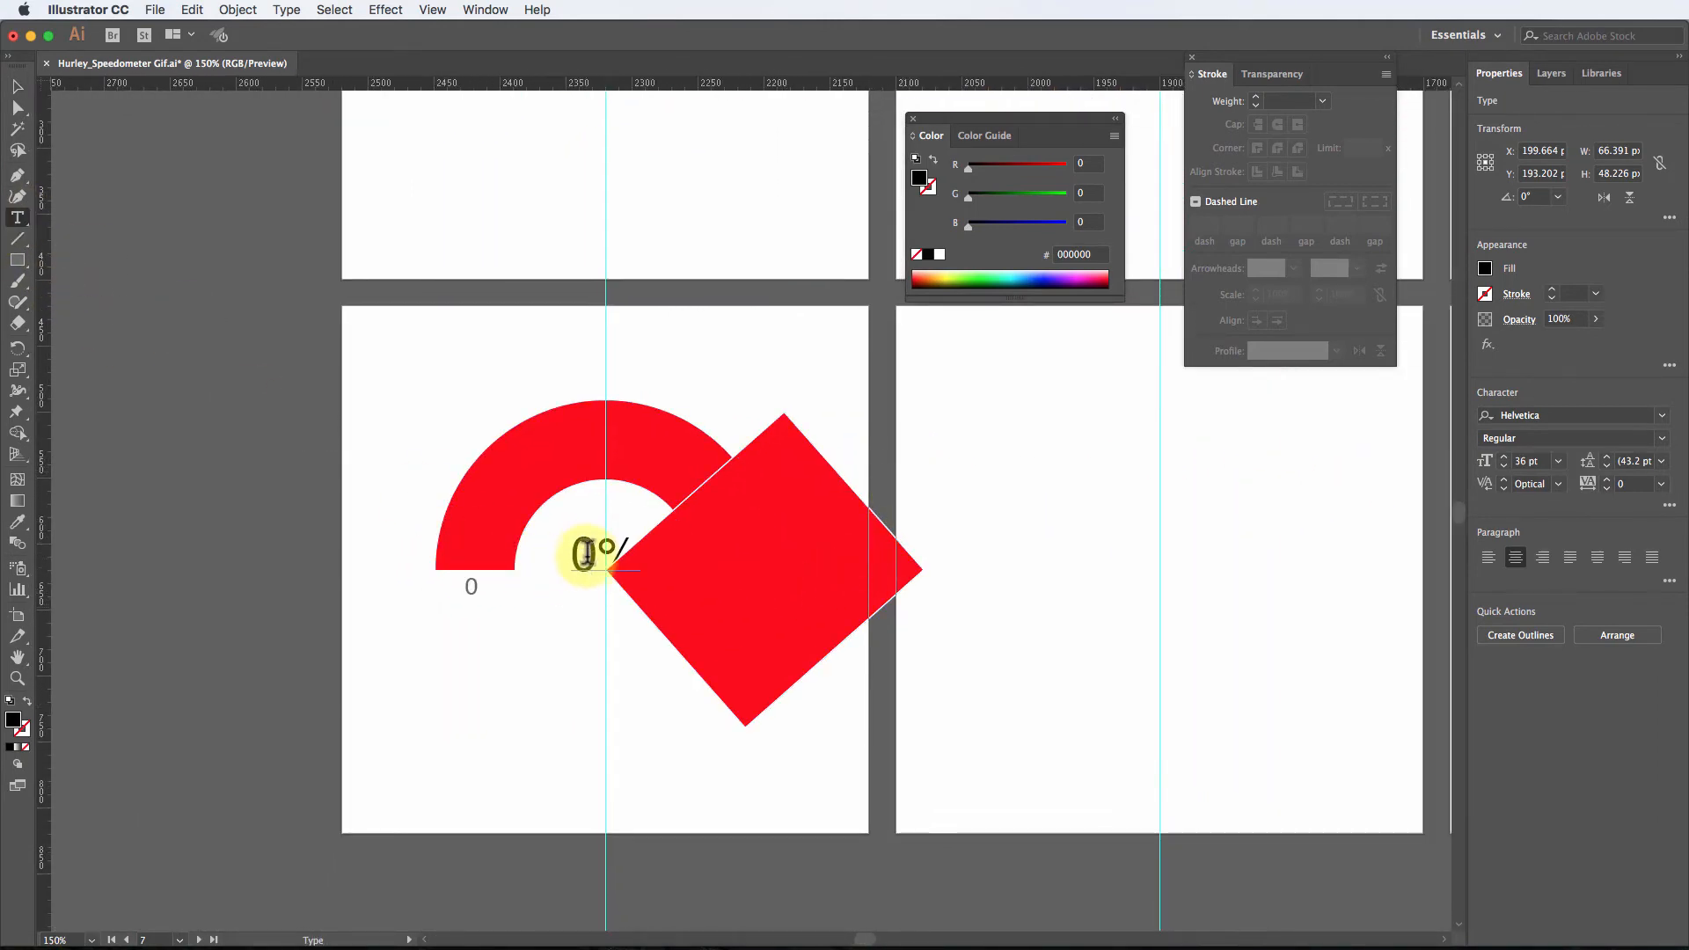
left_click_drag(586, 554, 568, 551)
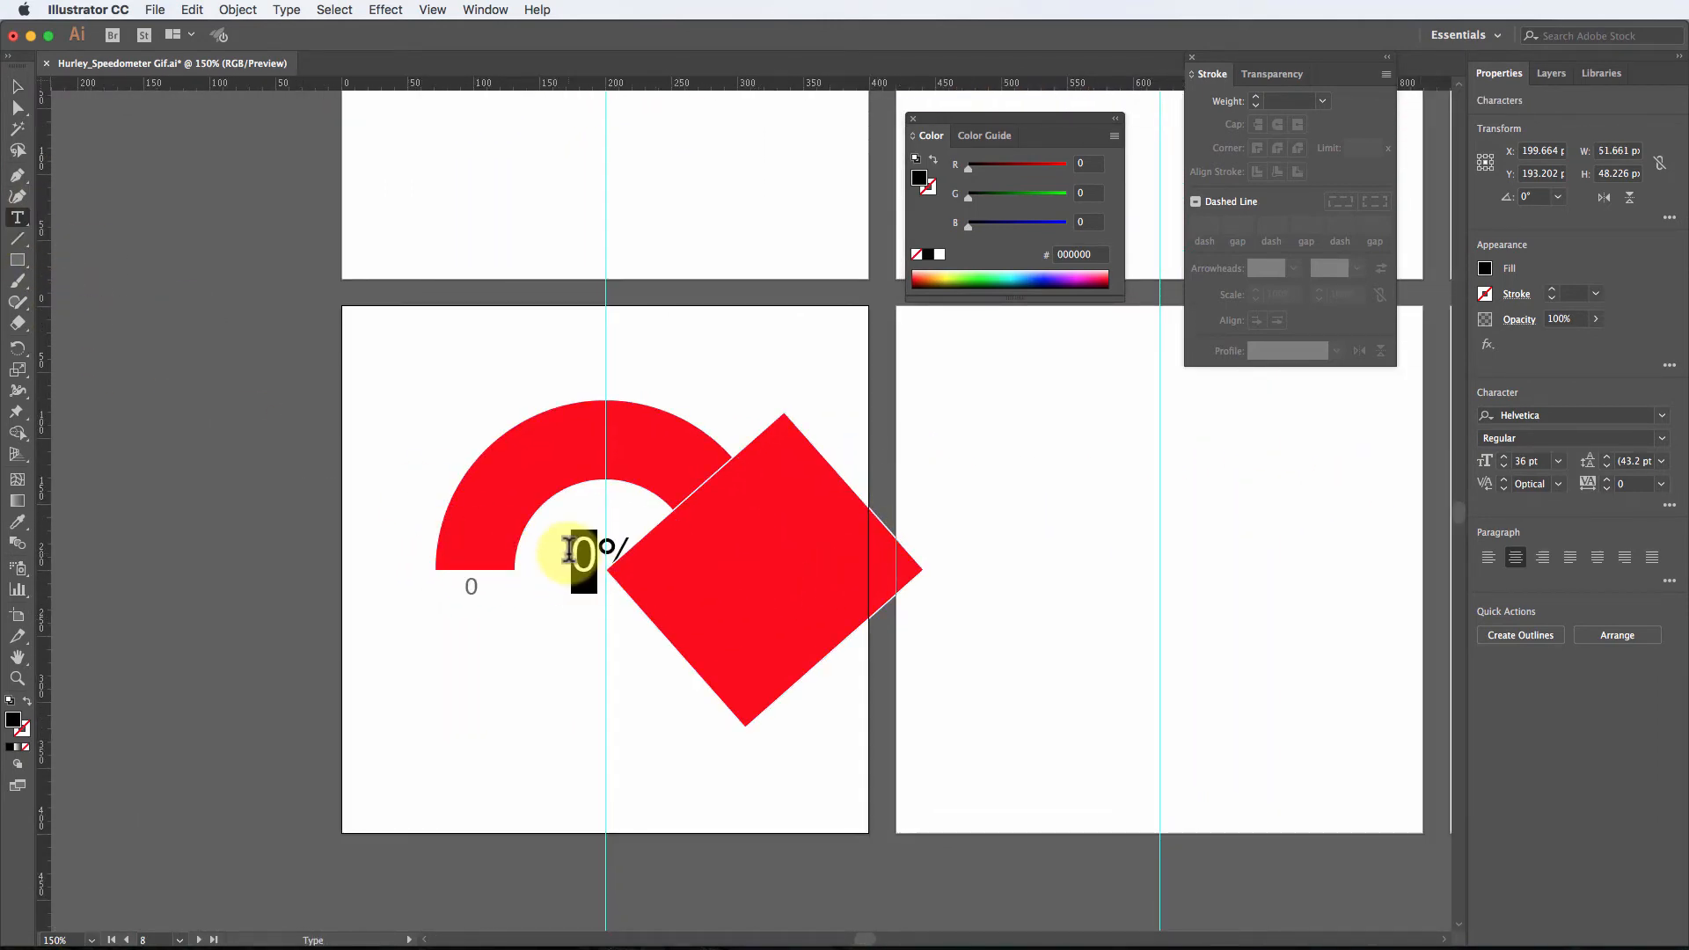
type("85")
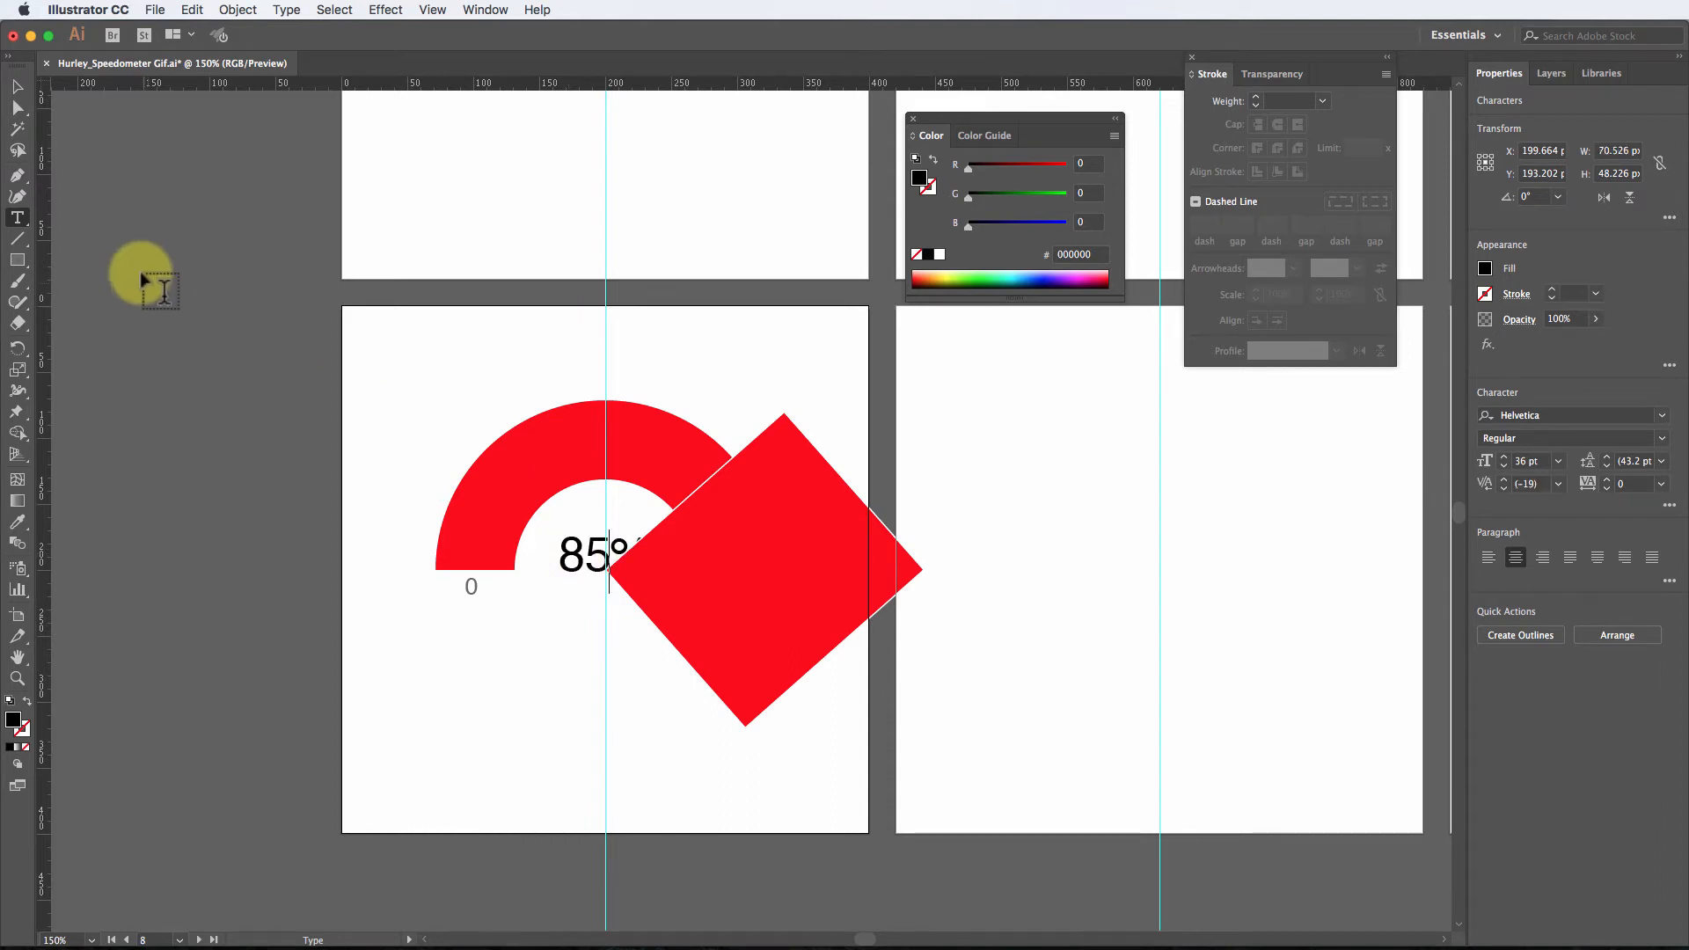
Step: Rotate the eighth artboard's red rectangle clockwise around the dial's center to an angle of about 295°, uncovering more of the red ring
left_click(17, 87)
left_click(700, 554)
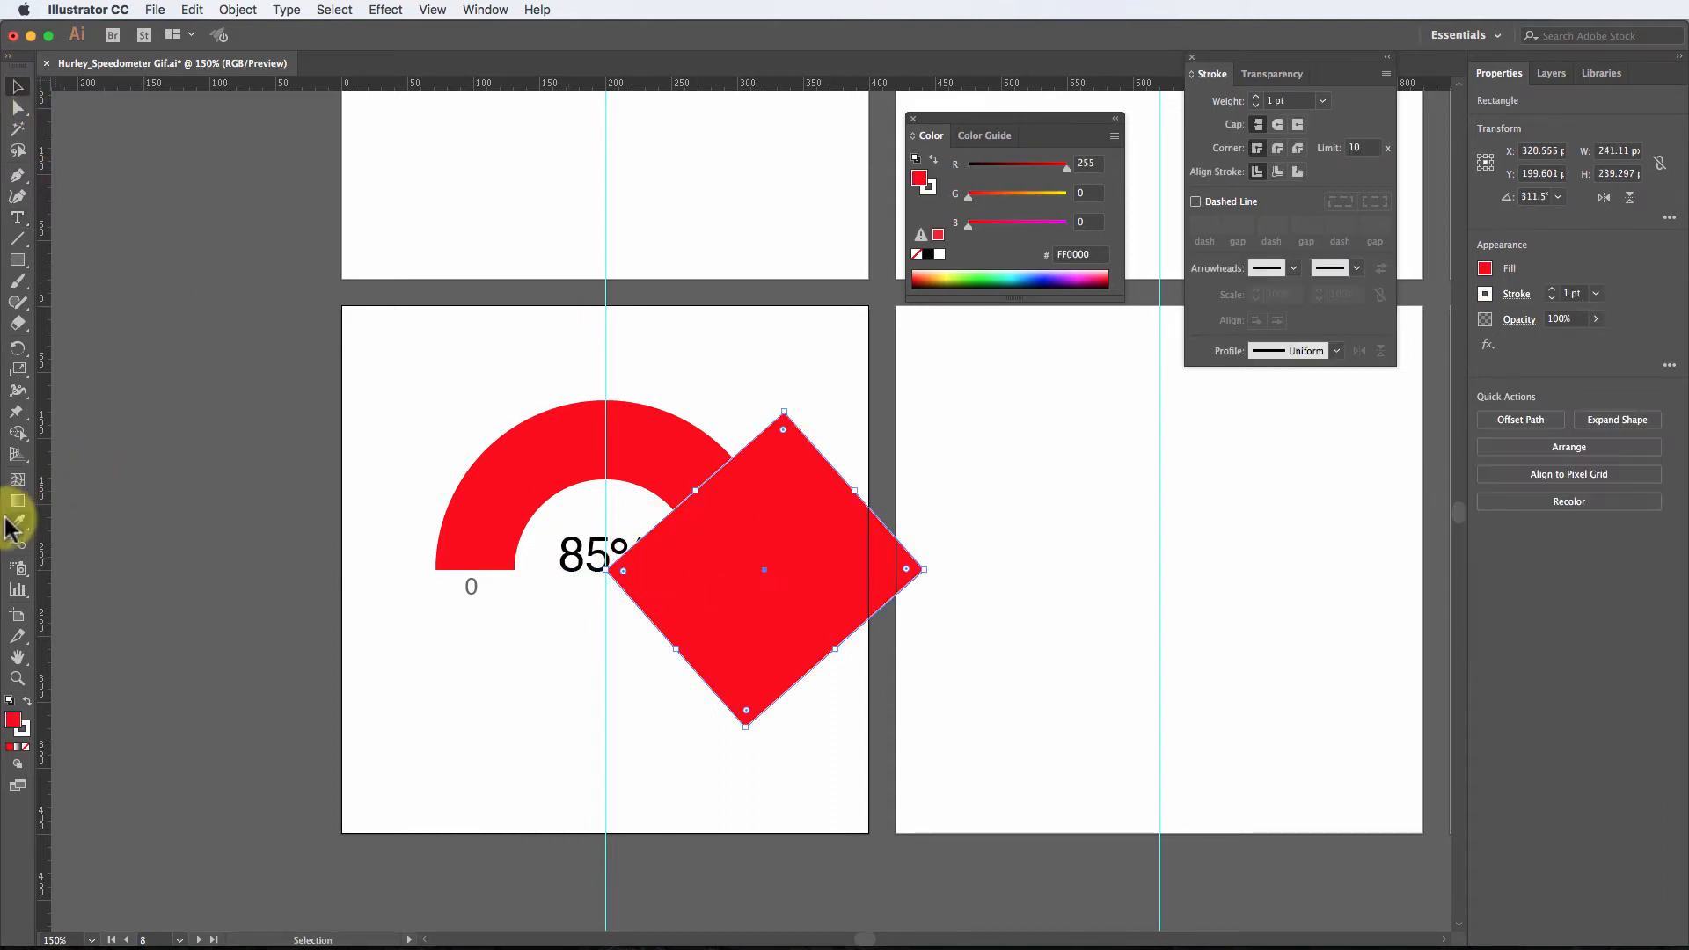
left_click(16, 348)
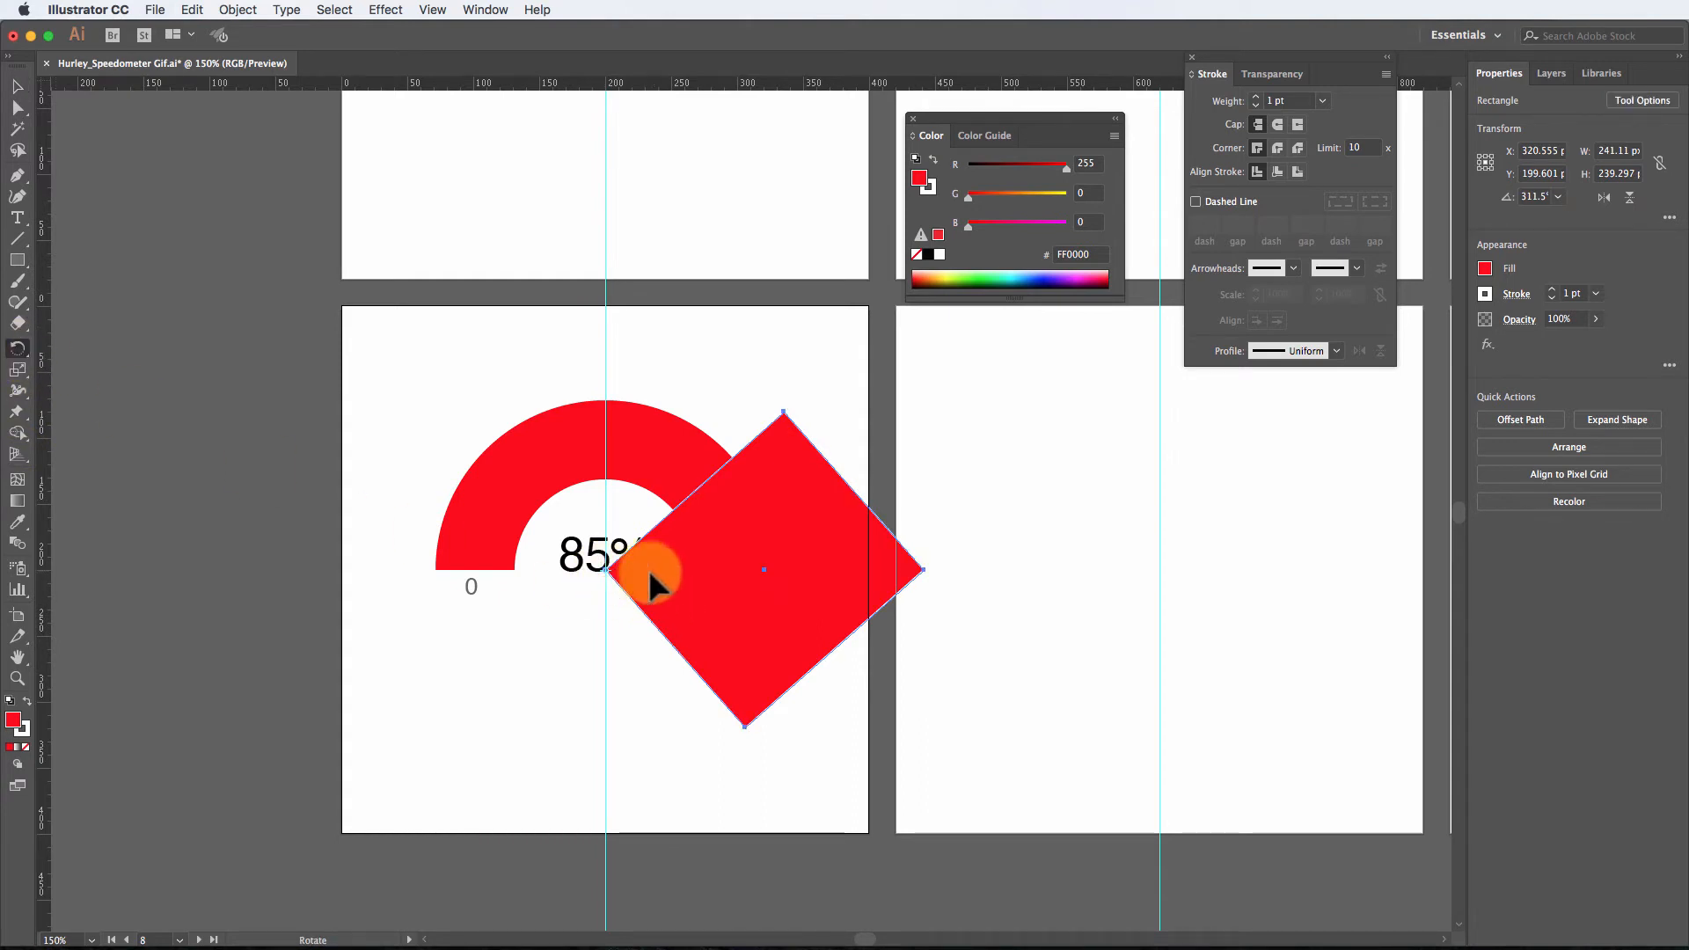
left_click_drag(647, 568, 948, 567)
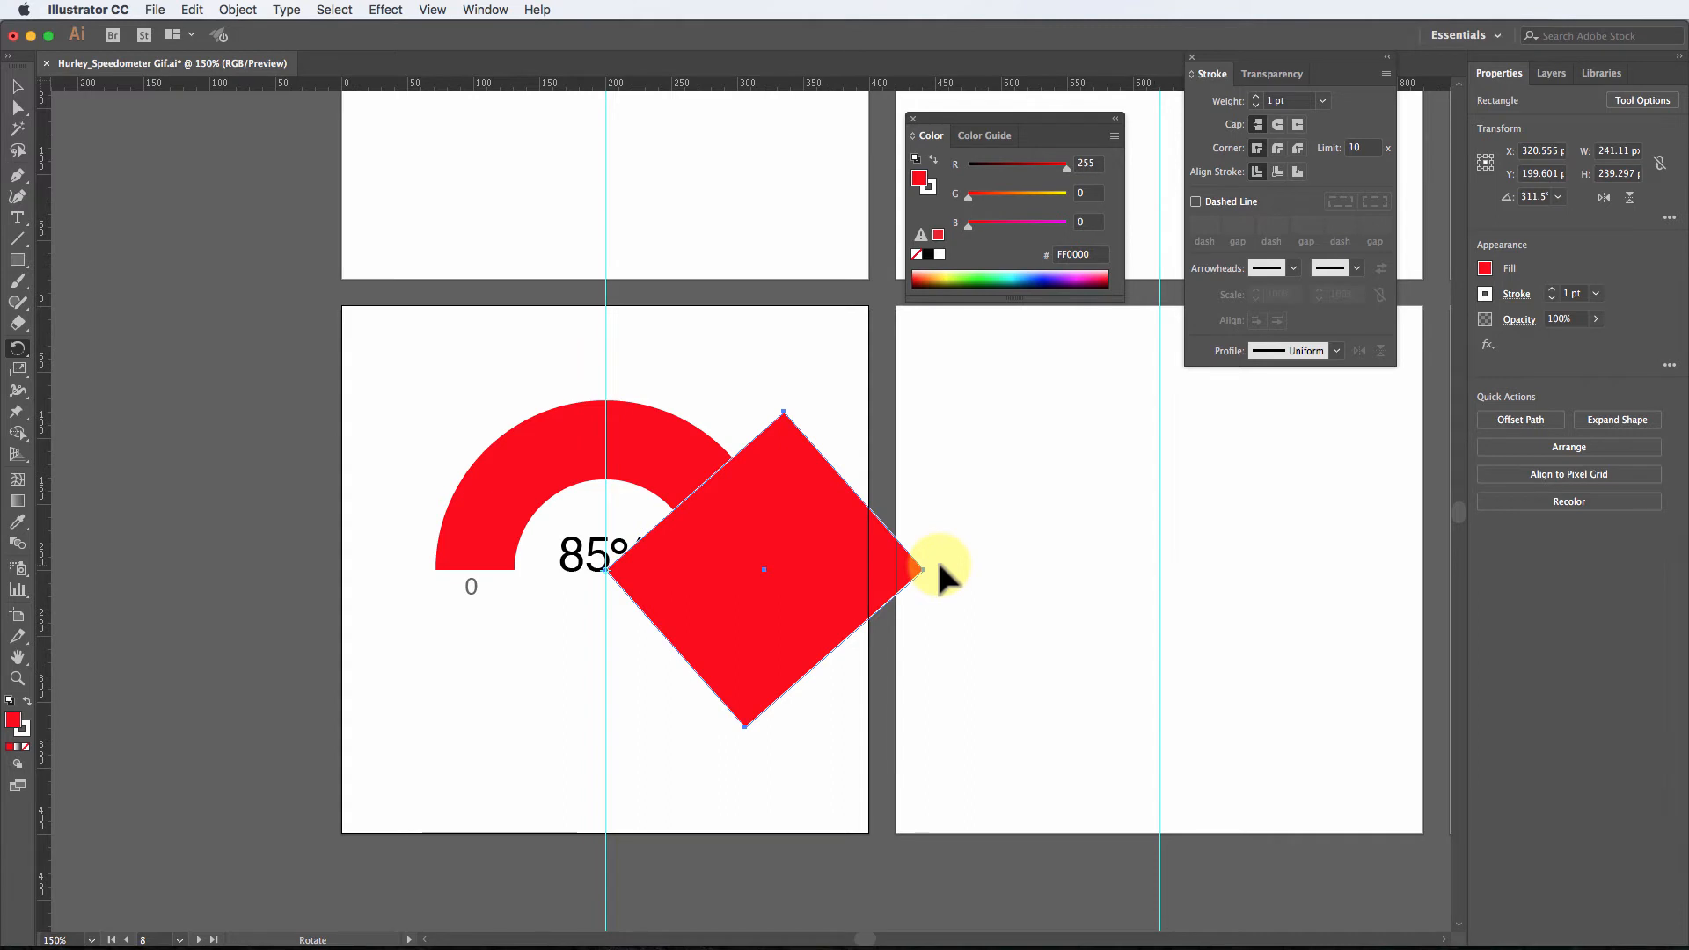
left_click_drag(937, 558, 922, 653)
Step: Remove the eighth artboard's rectangle and the end of the red ring it covers using Shape Builder, and clear the selection
key("shift")
left_click(16, 86)
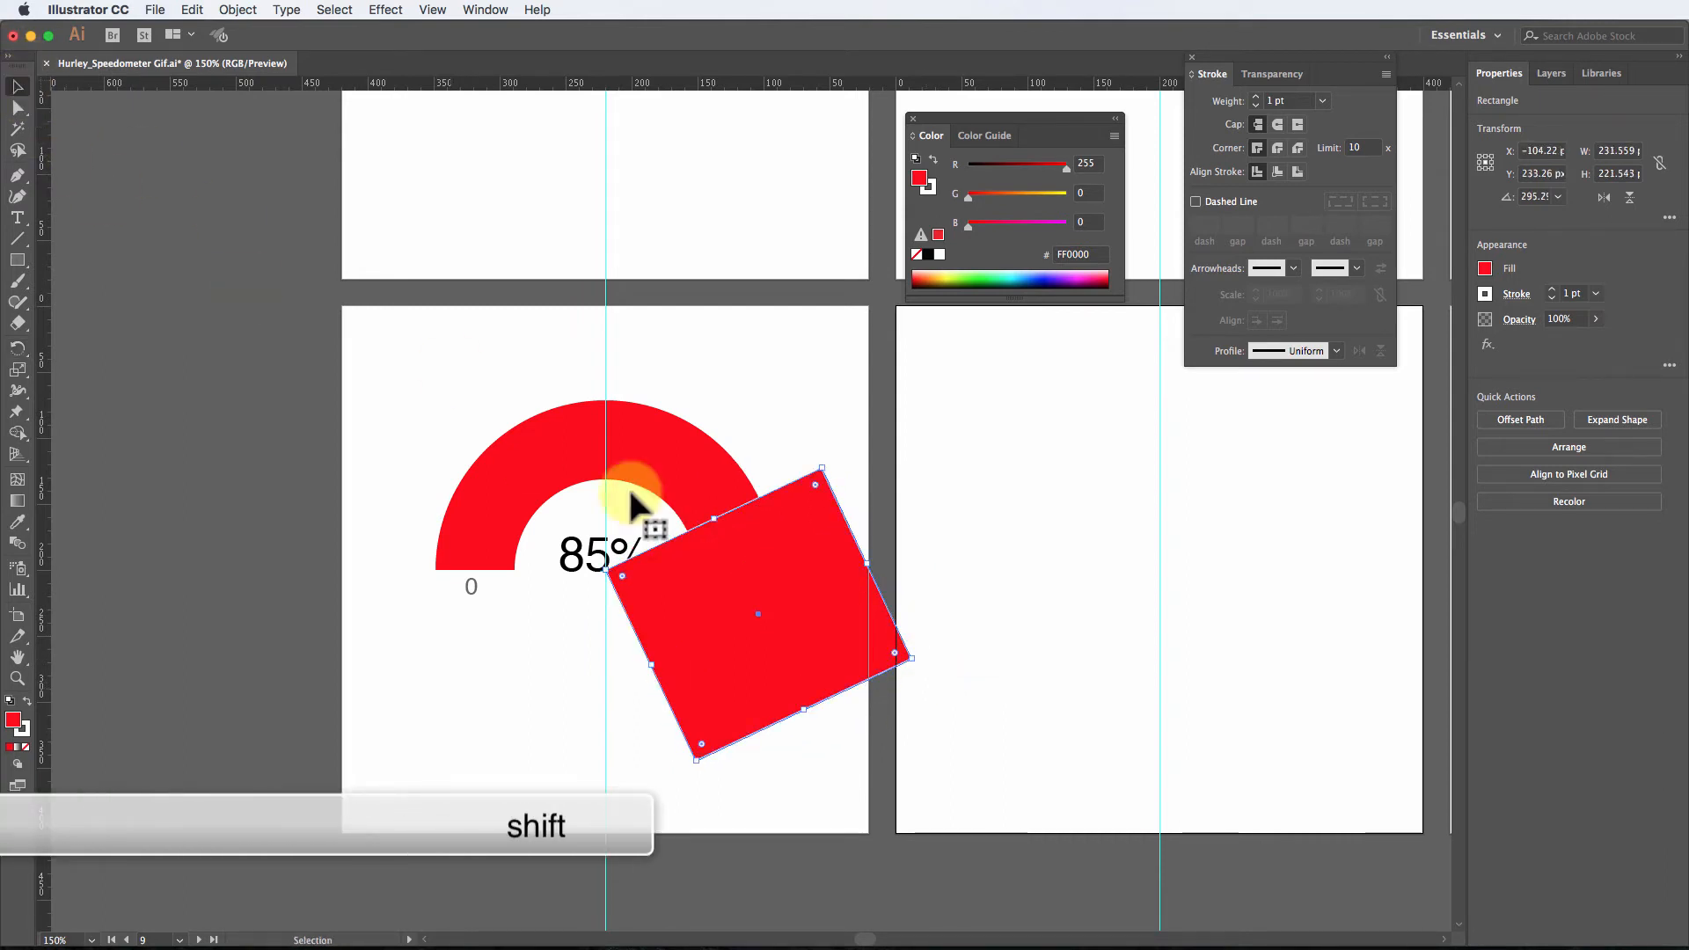
left_click(697, 488, "shift")
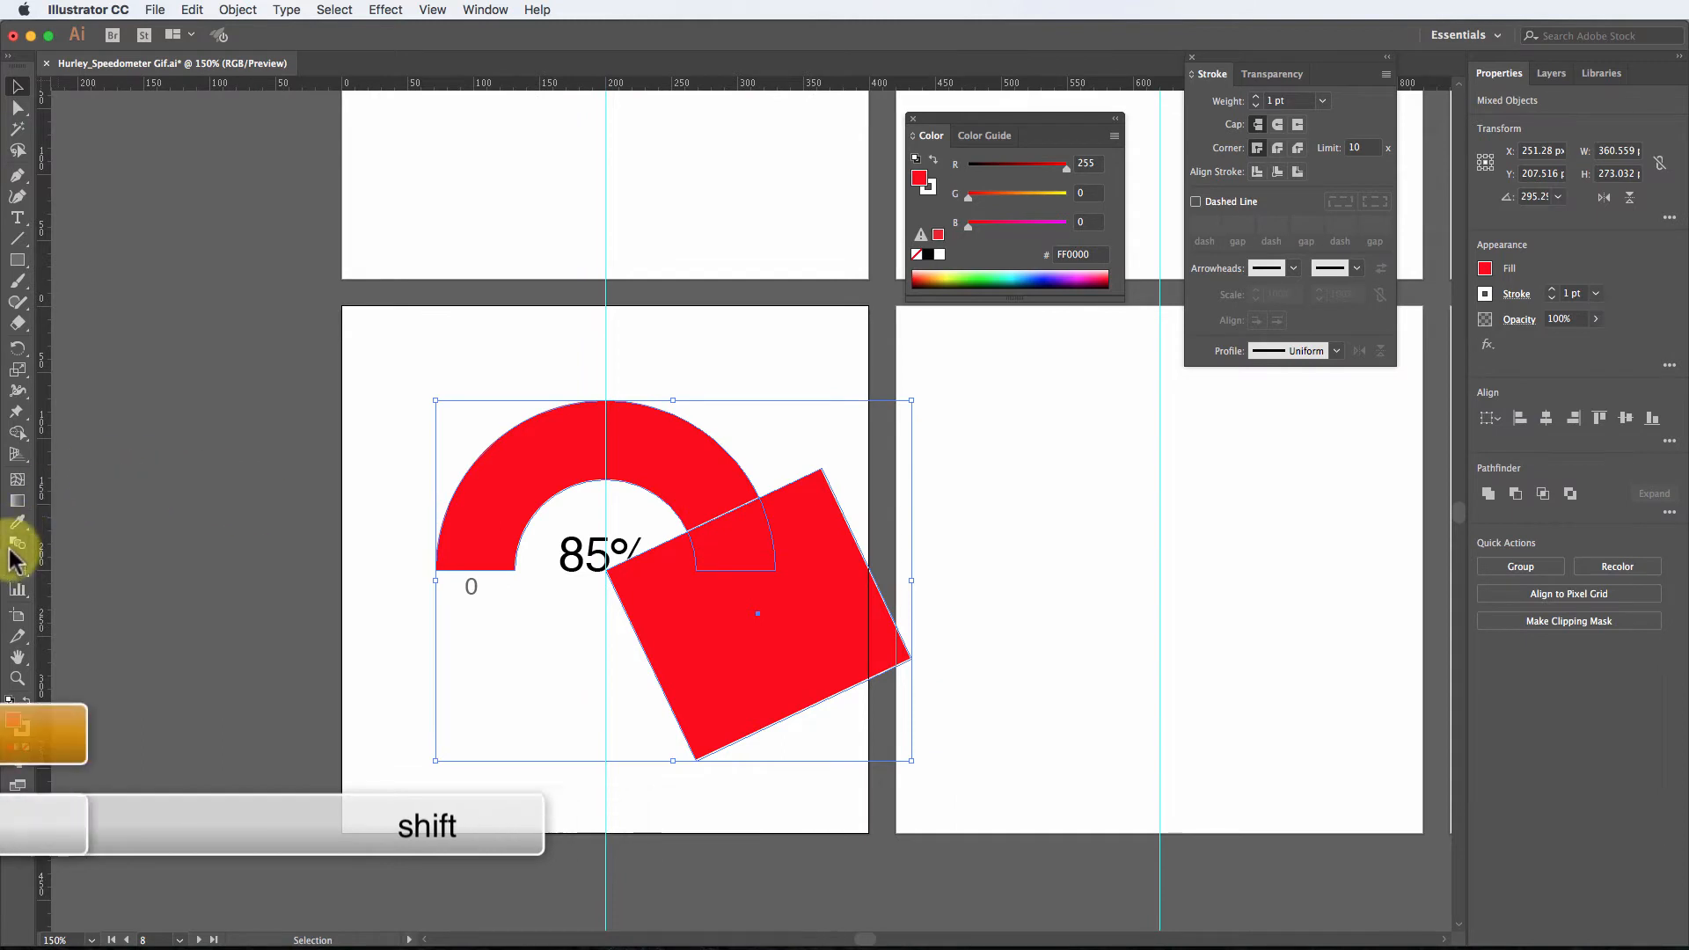
left_click(17, 432)
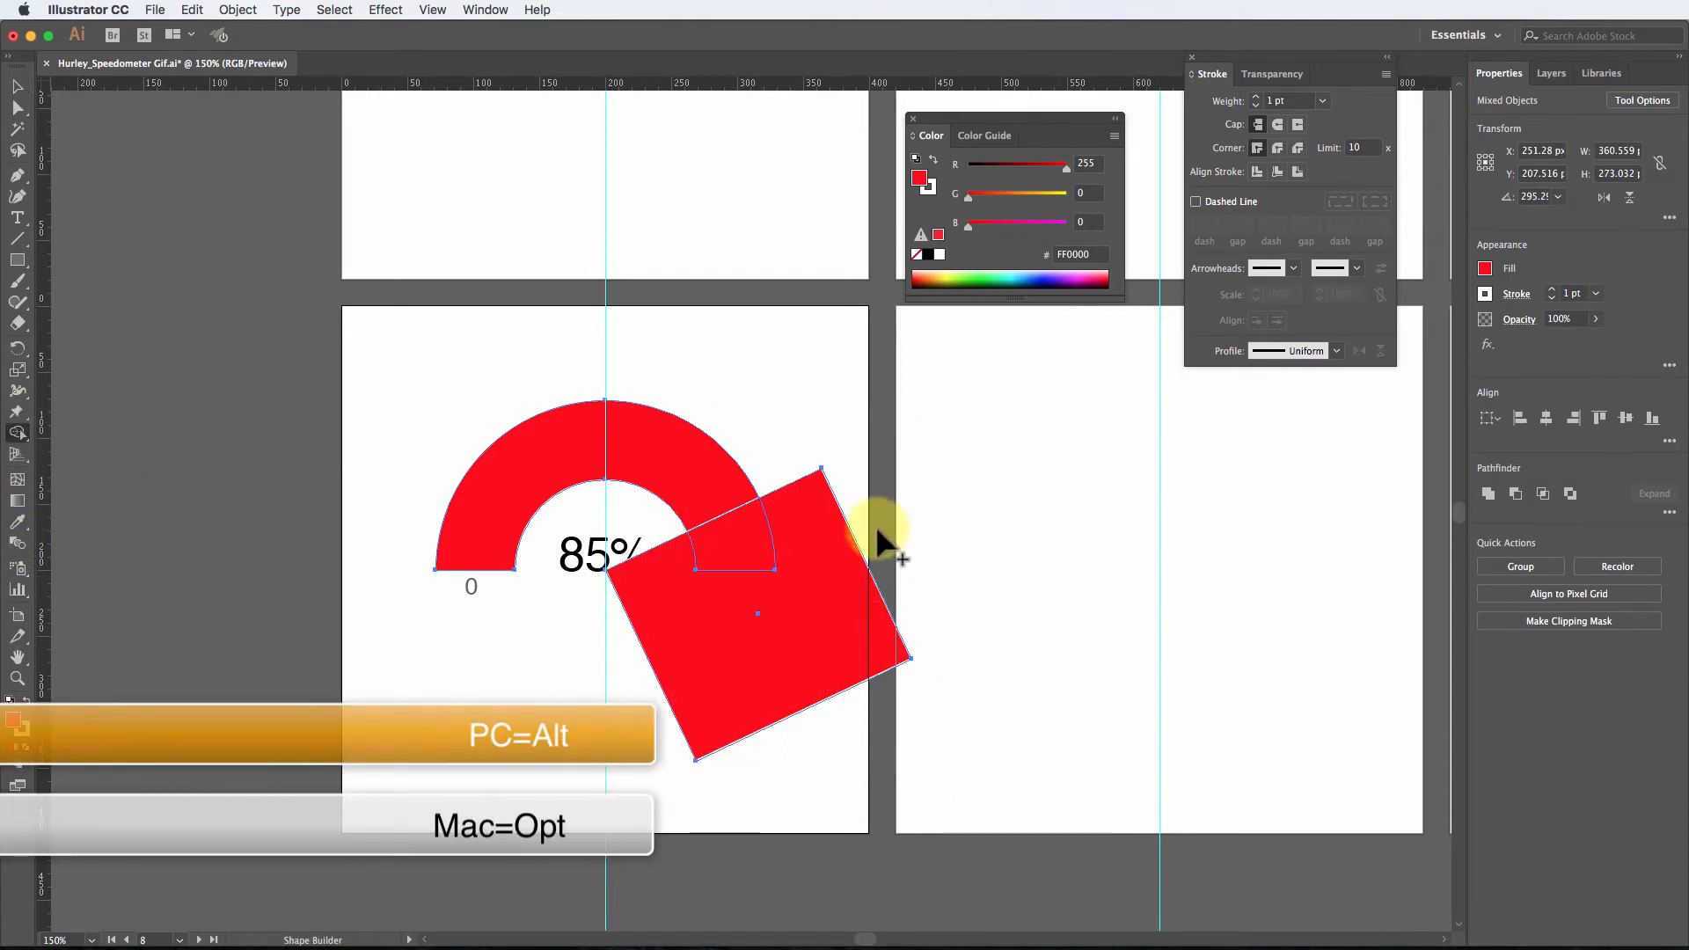
left_click(778, 542, "alt")
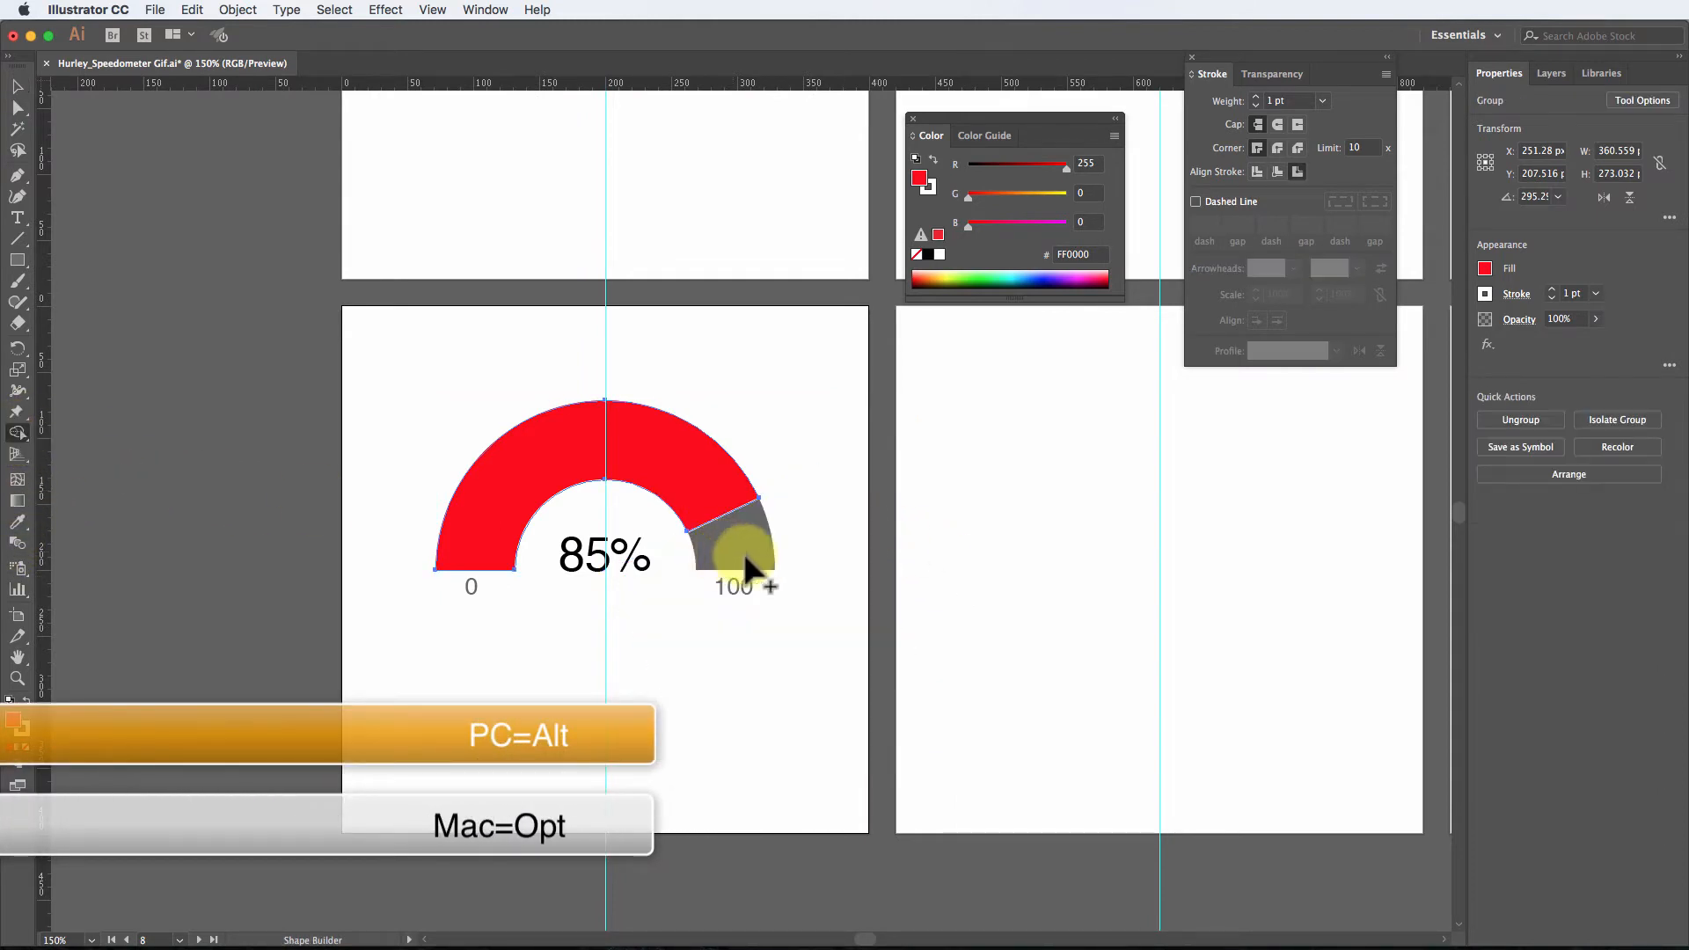
left_click(21, 87)
left_click(536, 610)
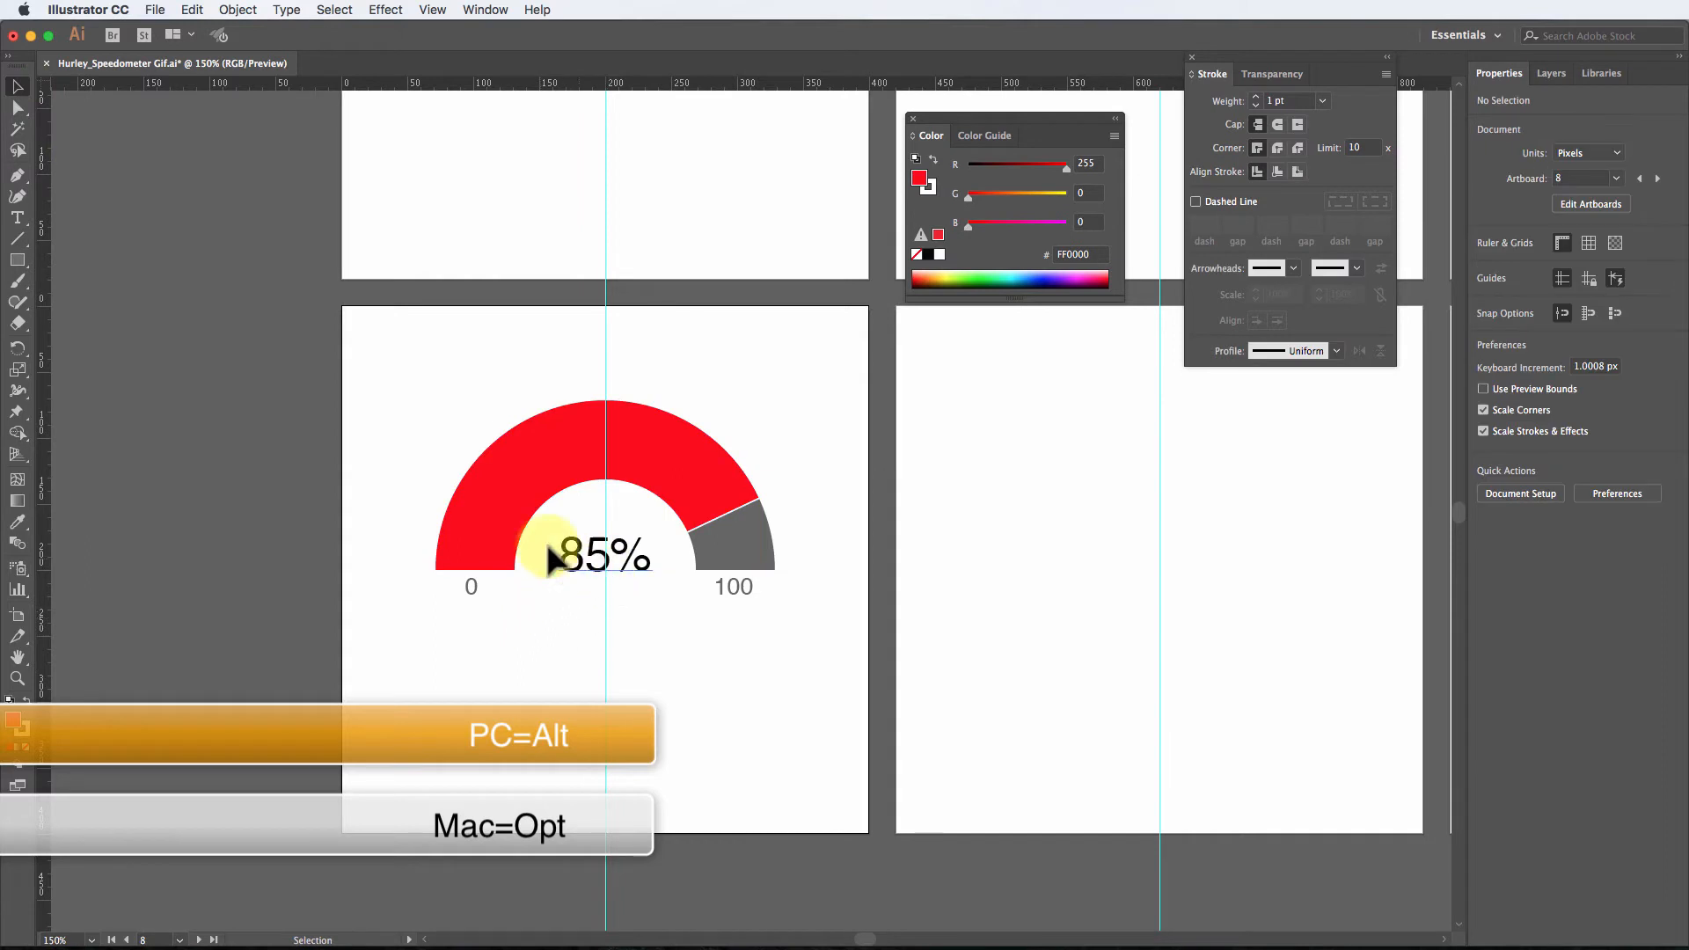
Step: Delete the empty ninth and tenth artboards
key("super+minus")
key("super+minus")
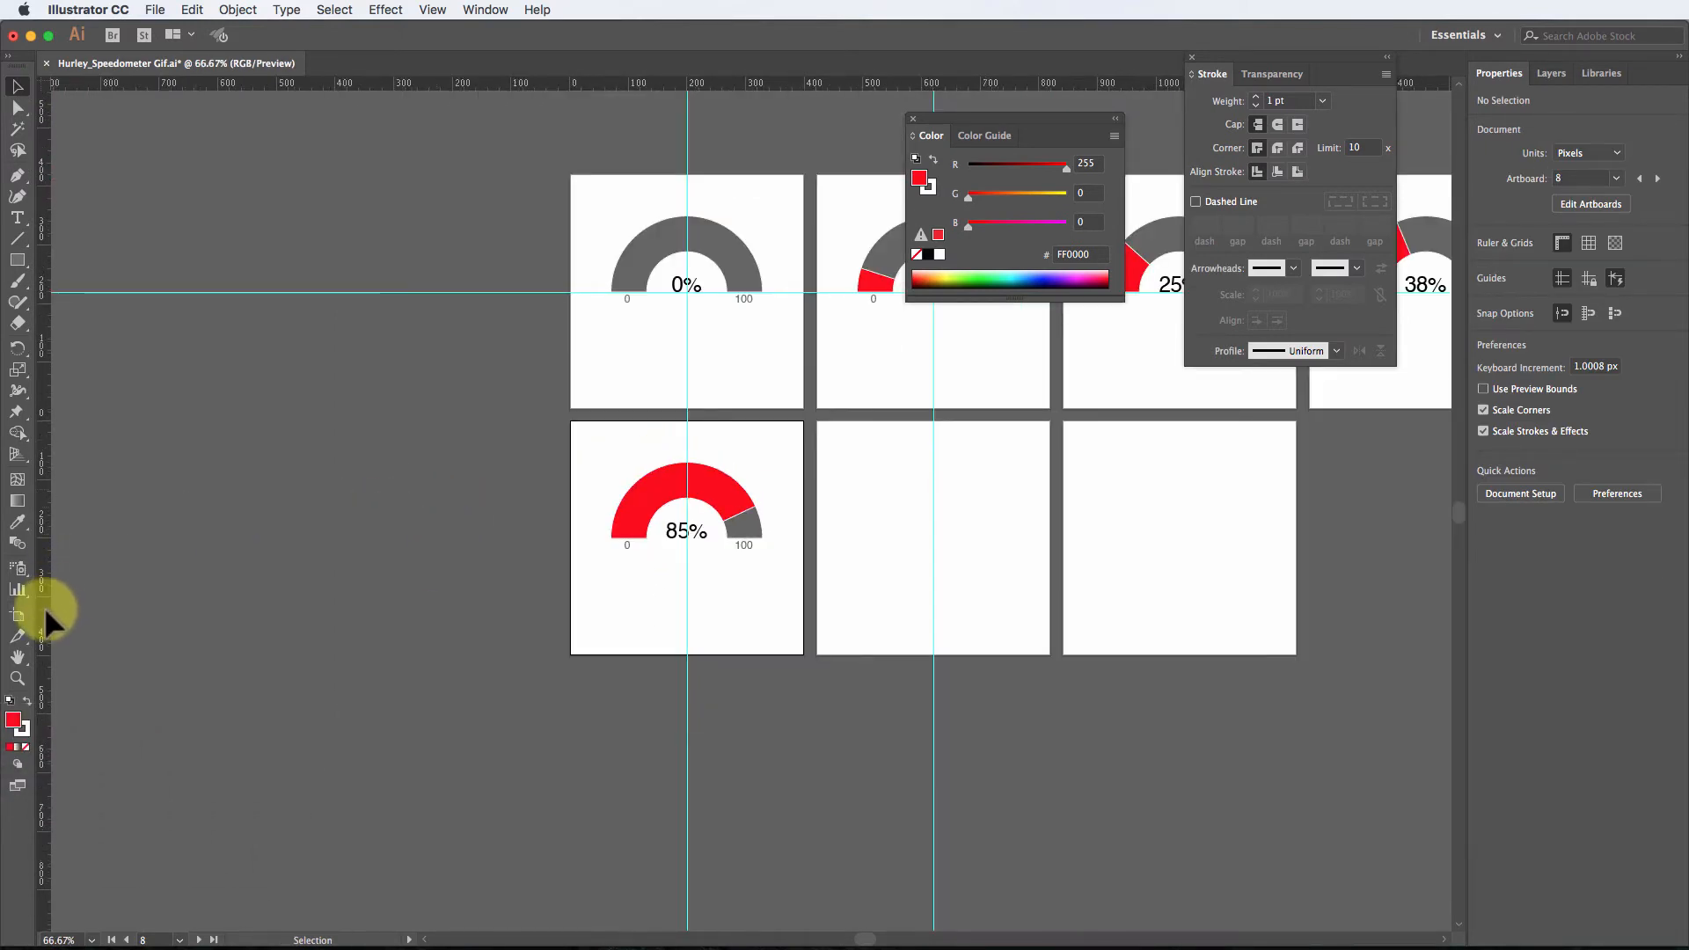
left_click(17, 615)
left_click(924, 542)
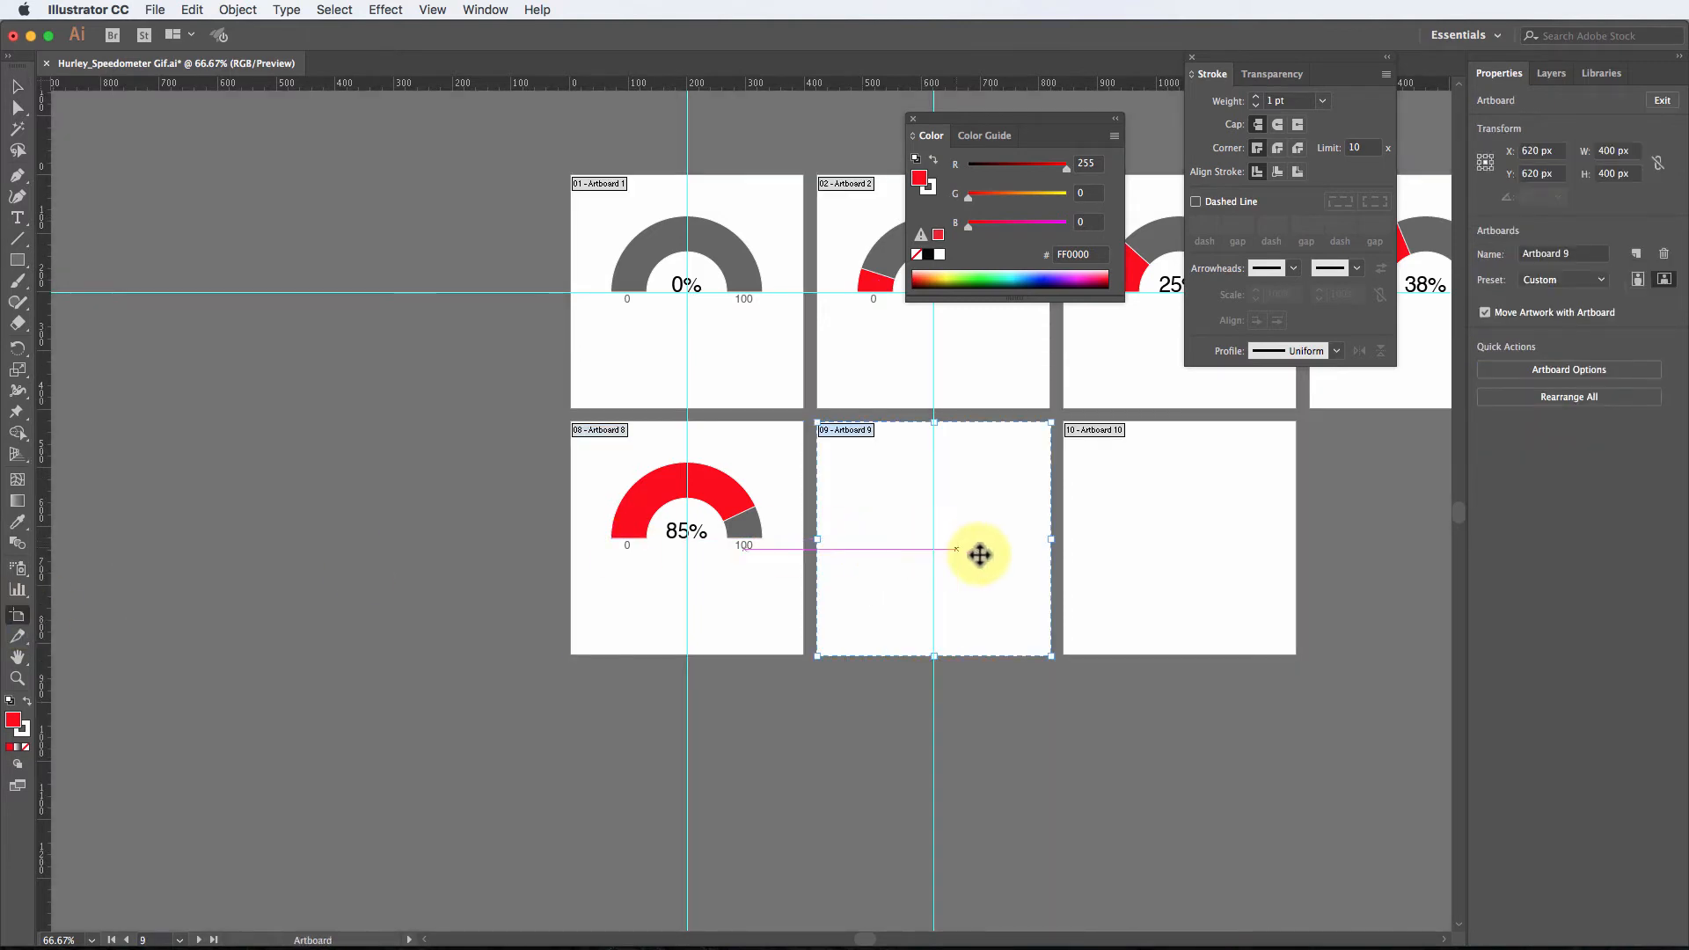
left_click(1270, 579, "shift")
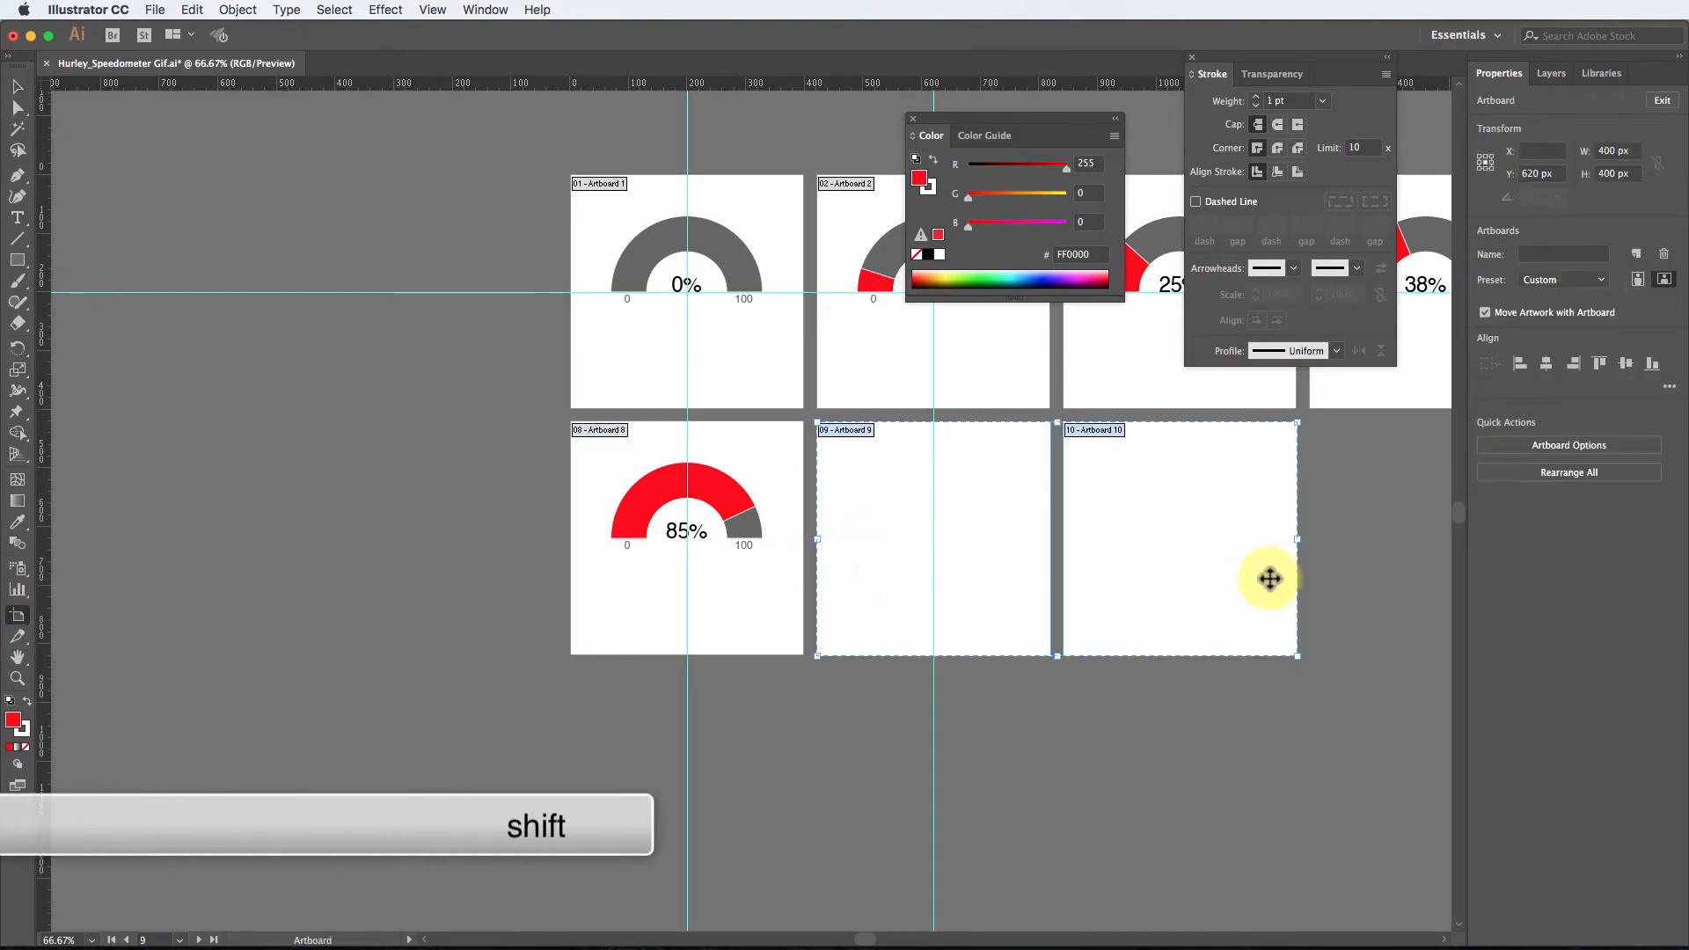
key("Delete")
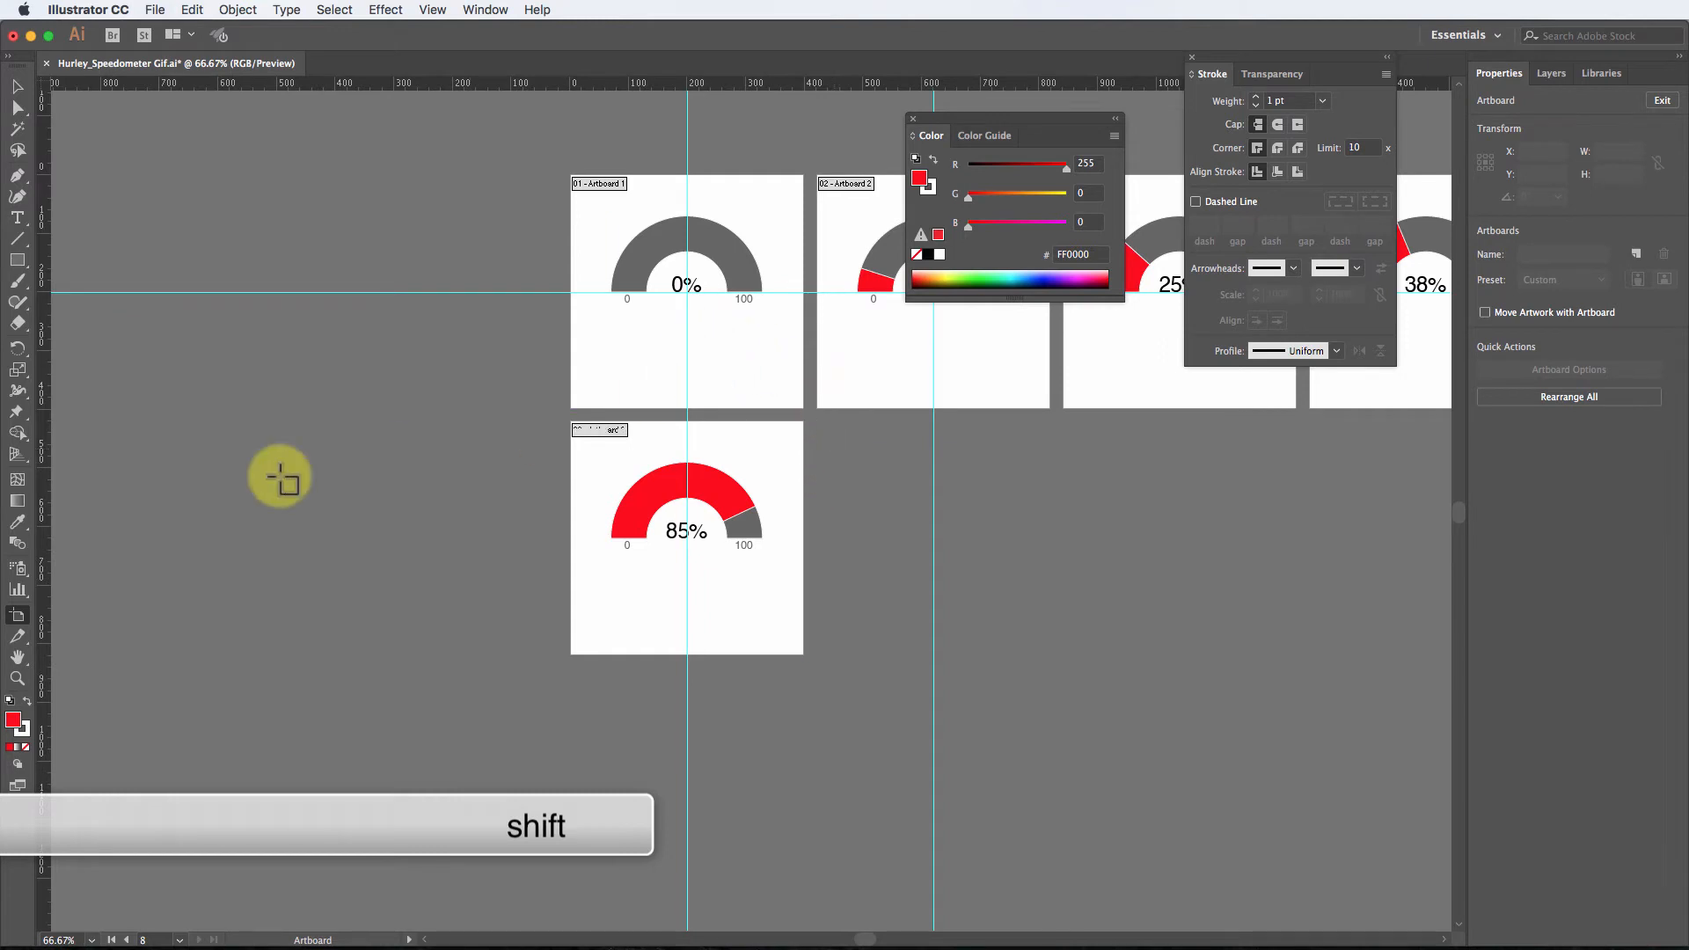
Step: Add the caption "85% of Americans get to work by car" below the dial on the first artboard
left_click(16, 679)
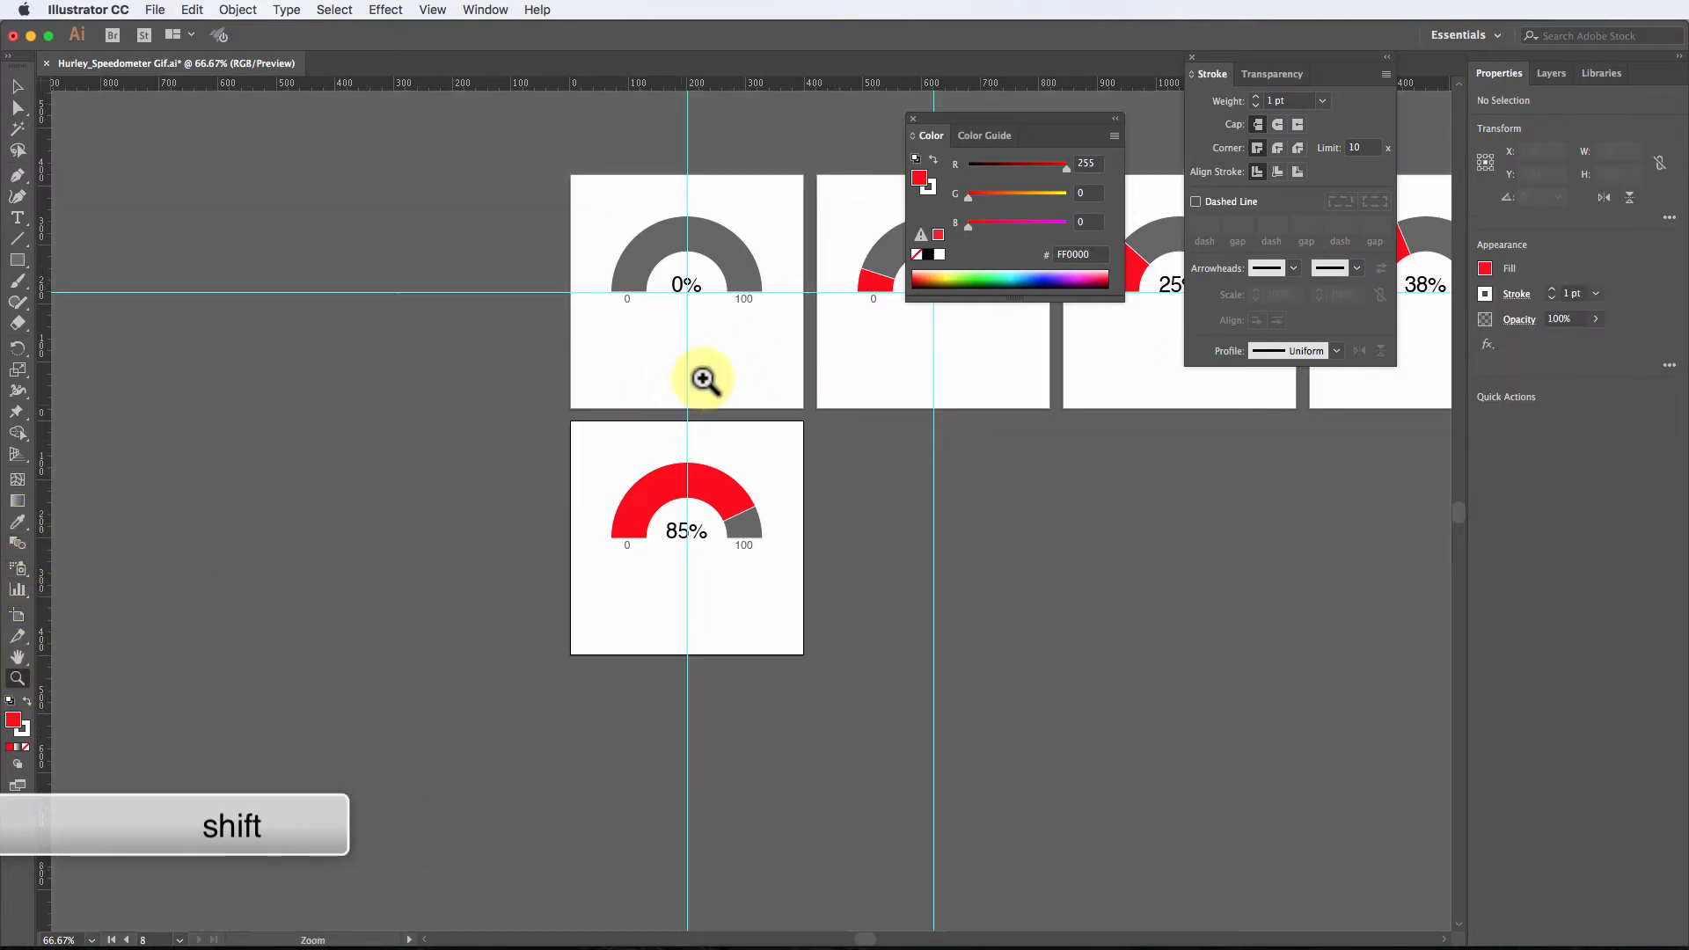
left_click(803, 426)
left_click(792, 498)
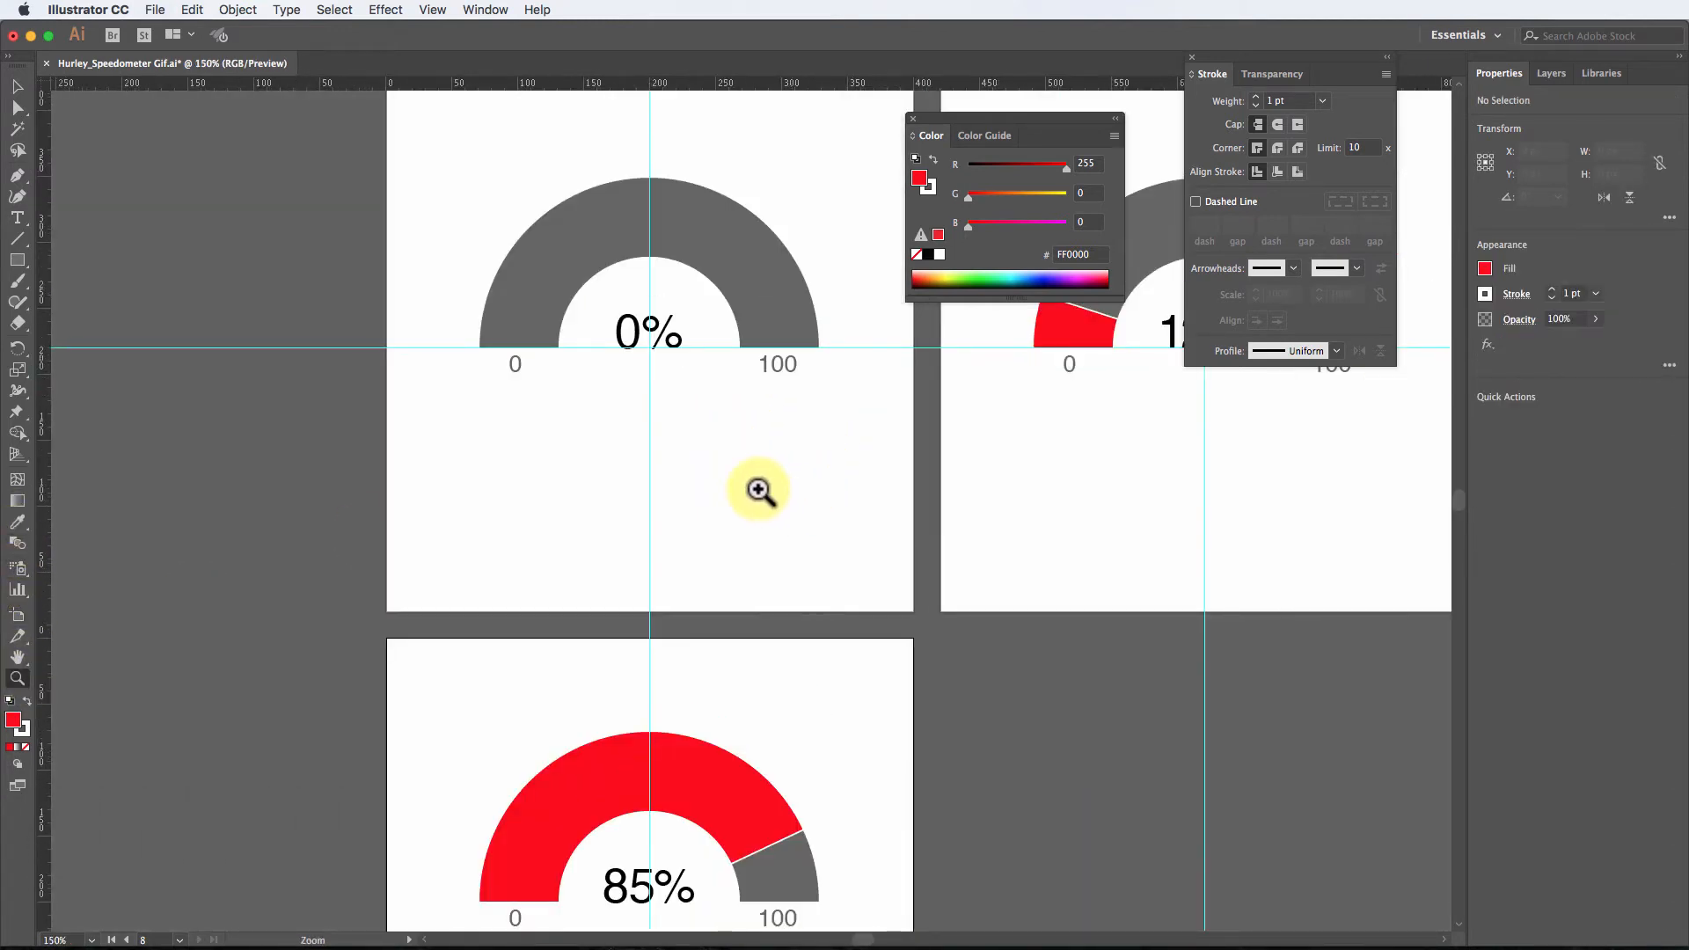
left_click(16, 217)
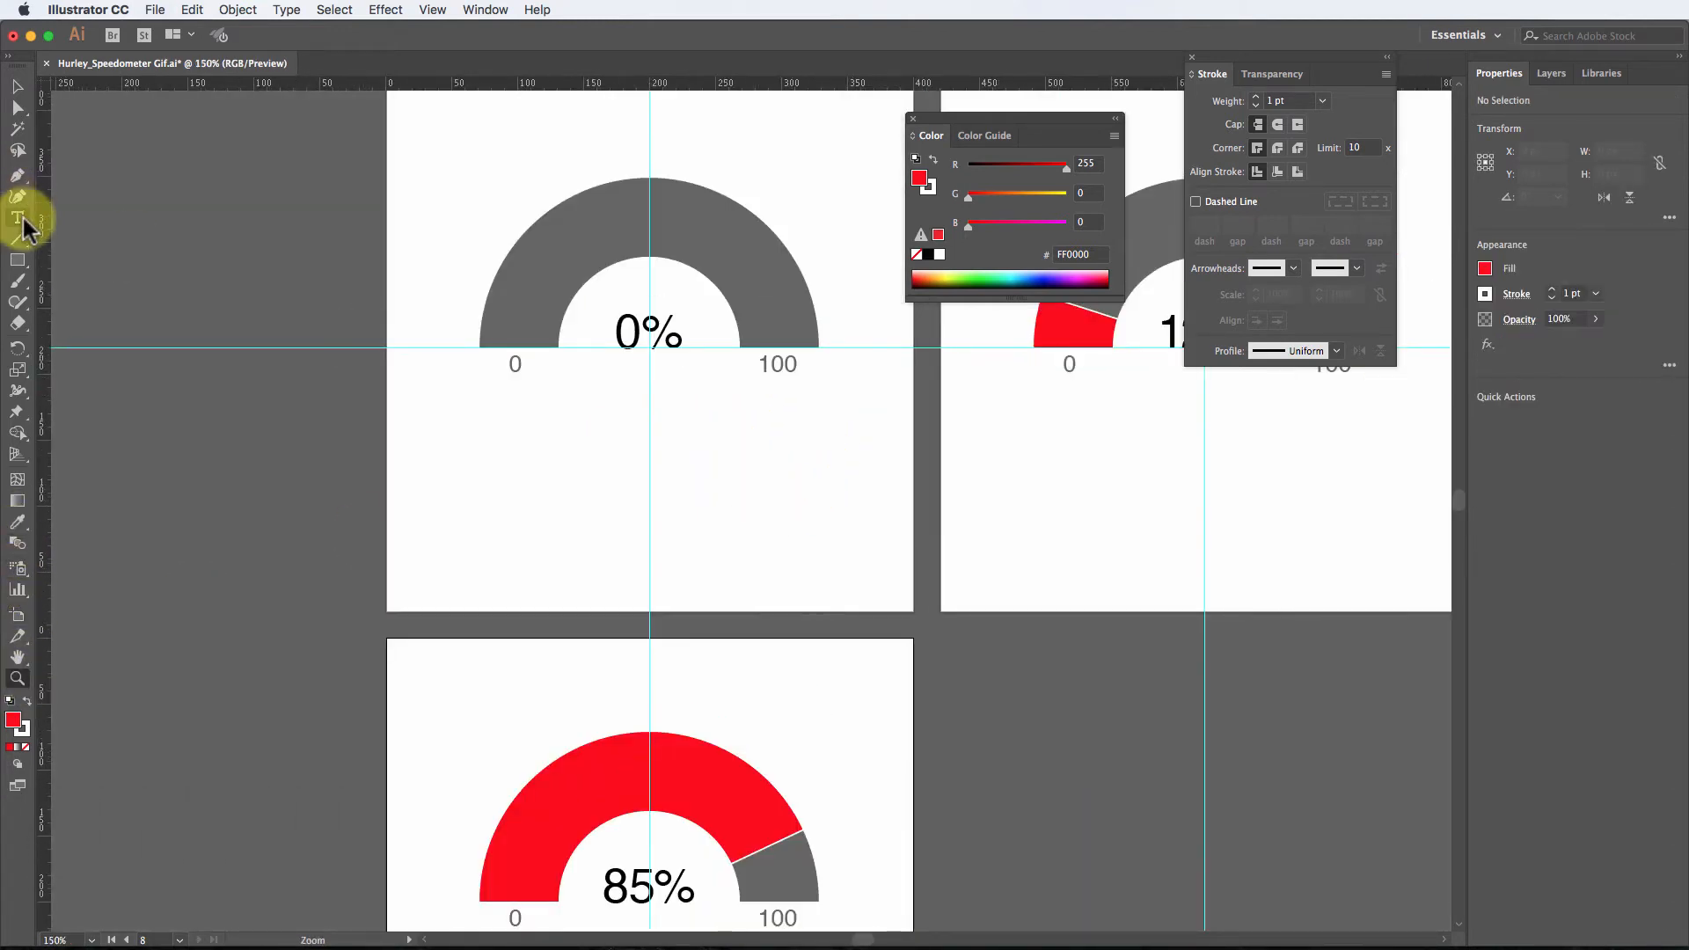
left_click(525, 453)
type("8")
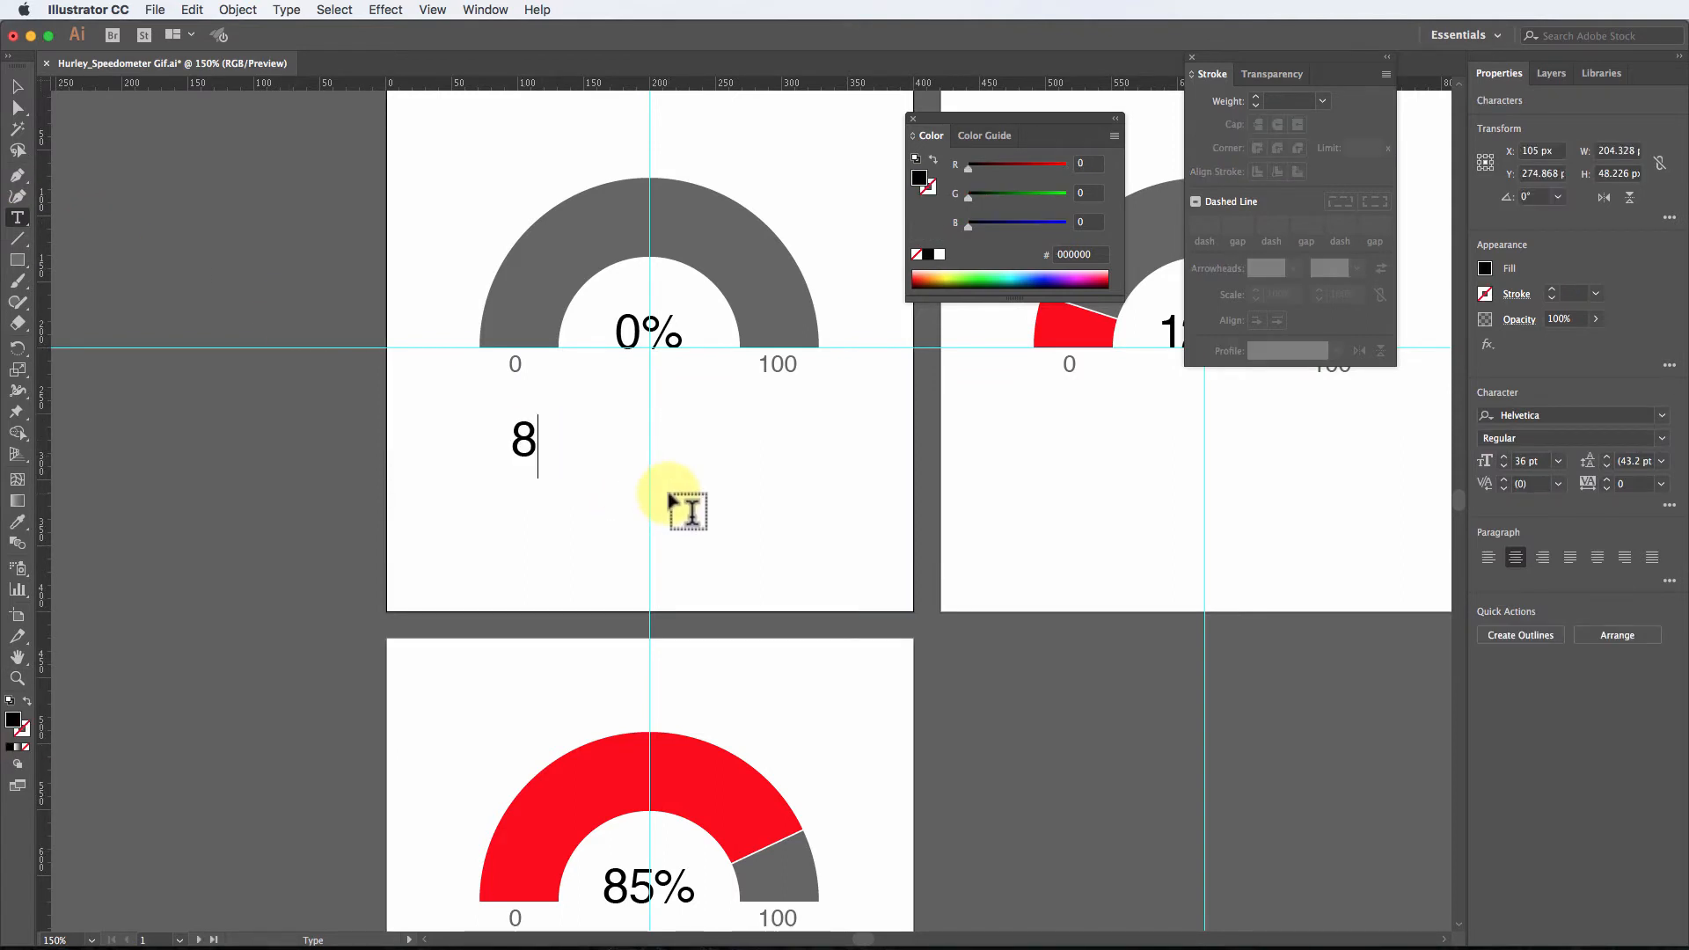
type("5%")
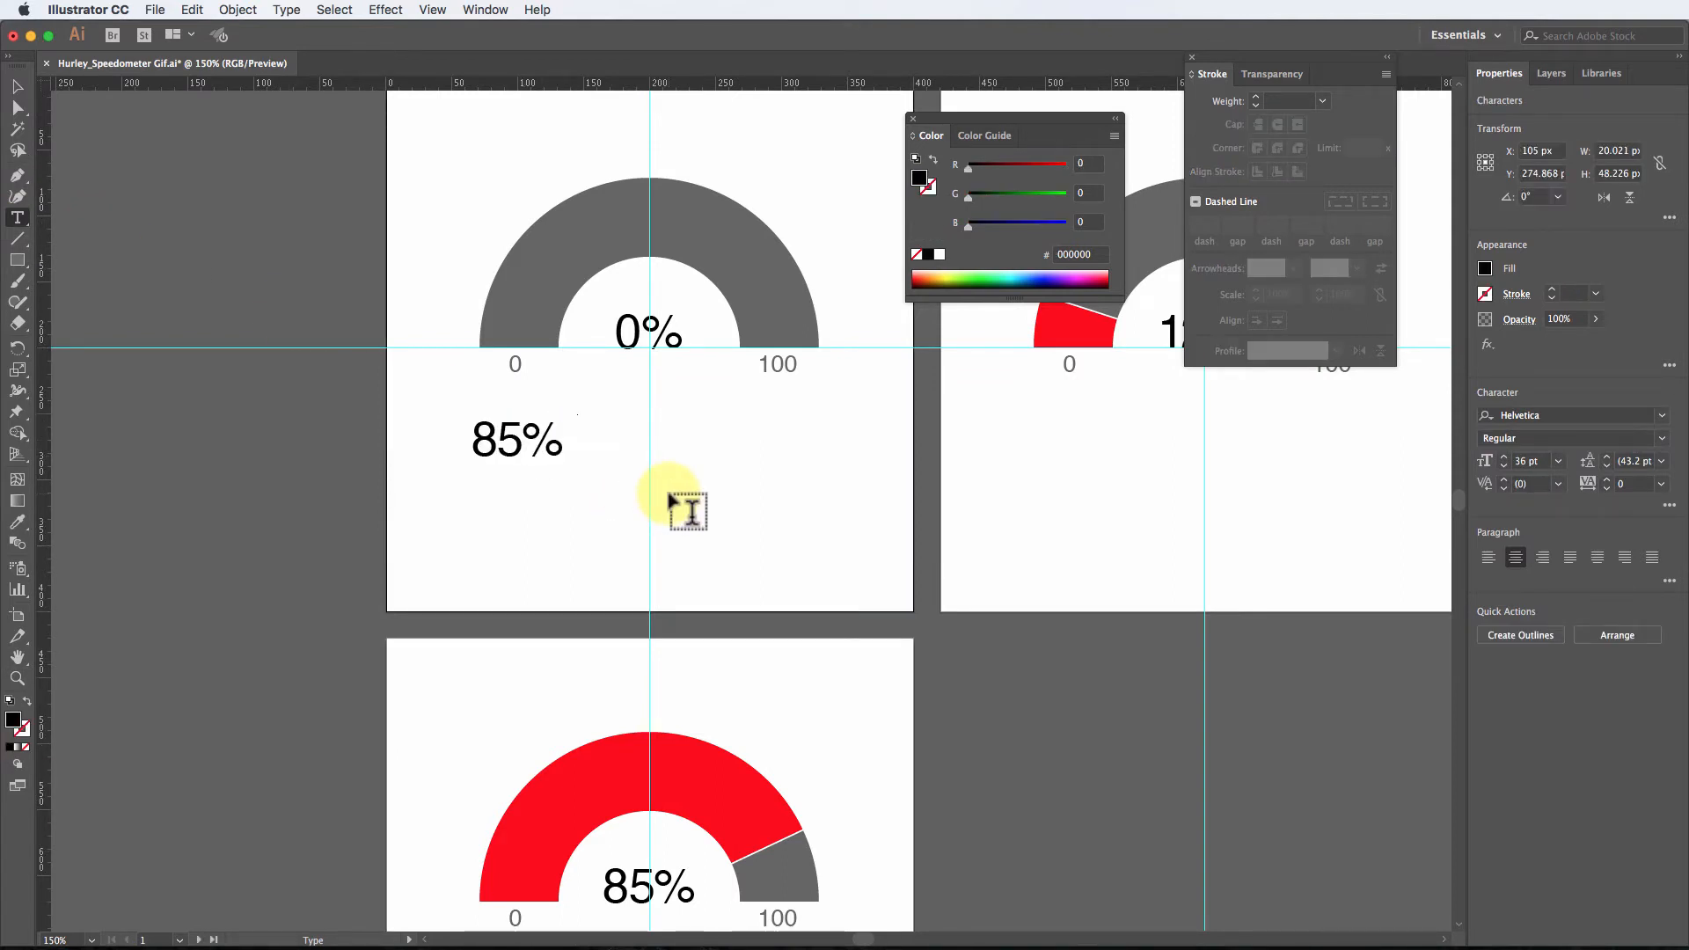
type(" of American")
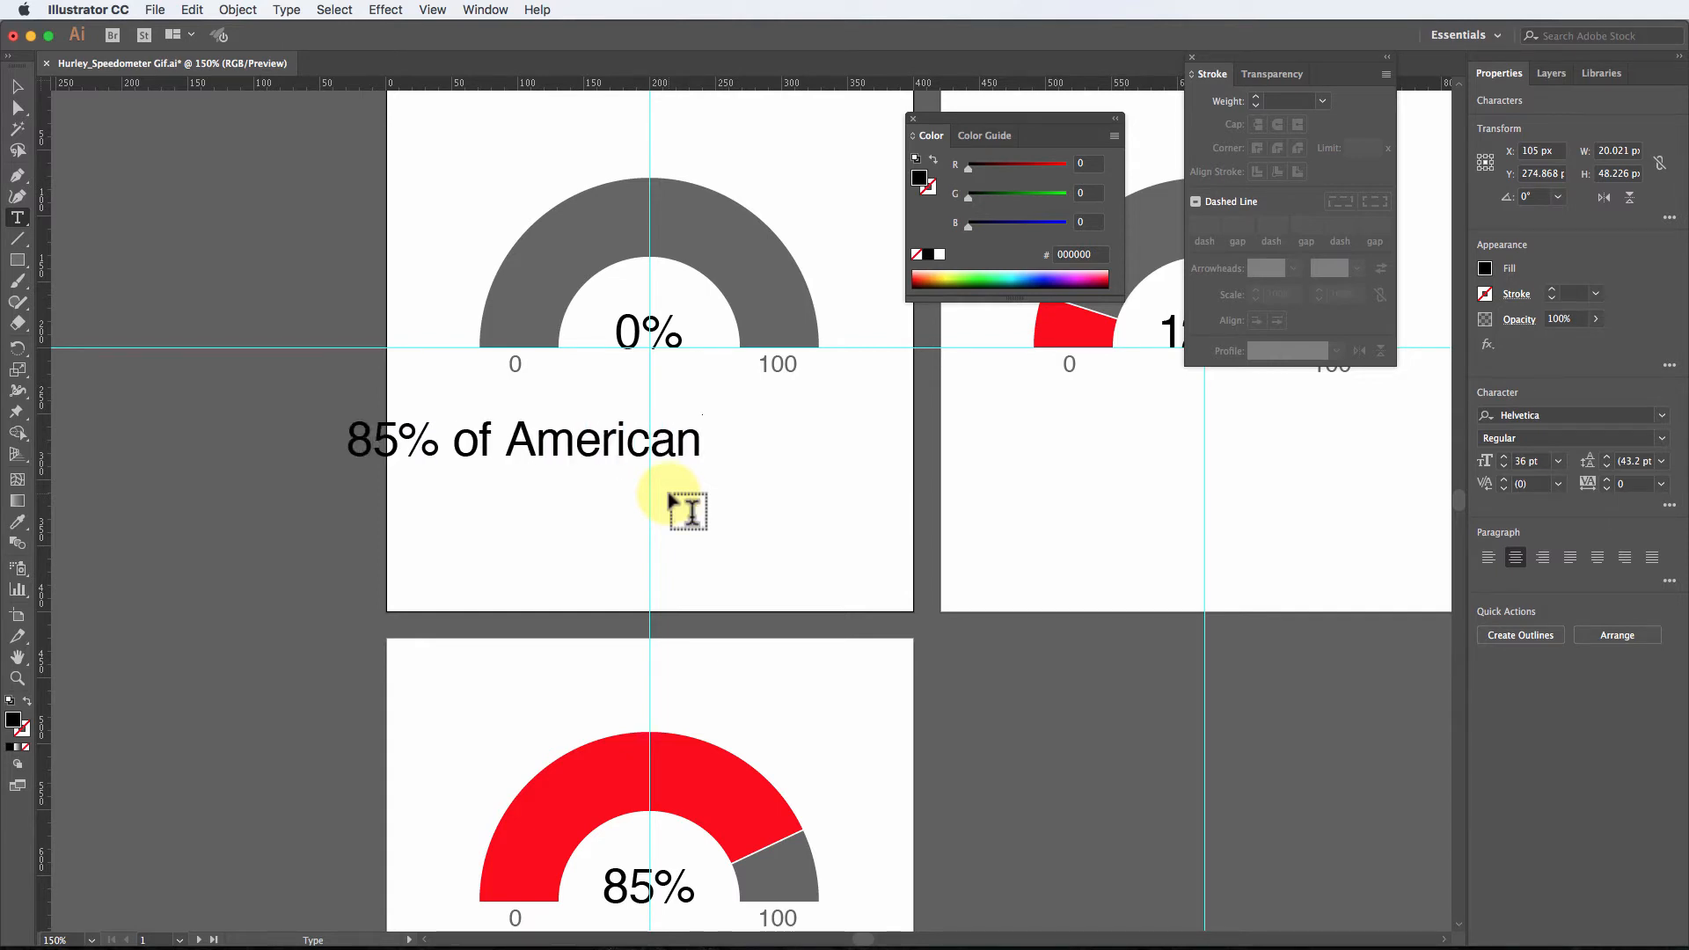
type("s")
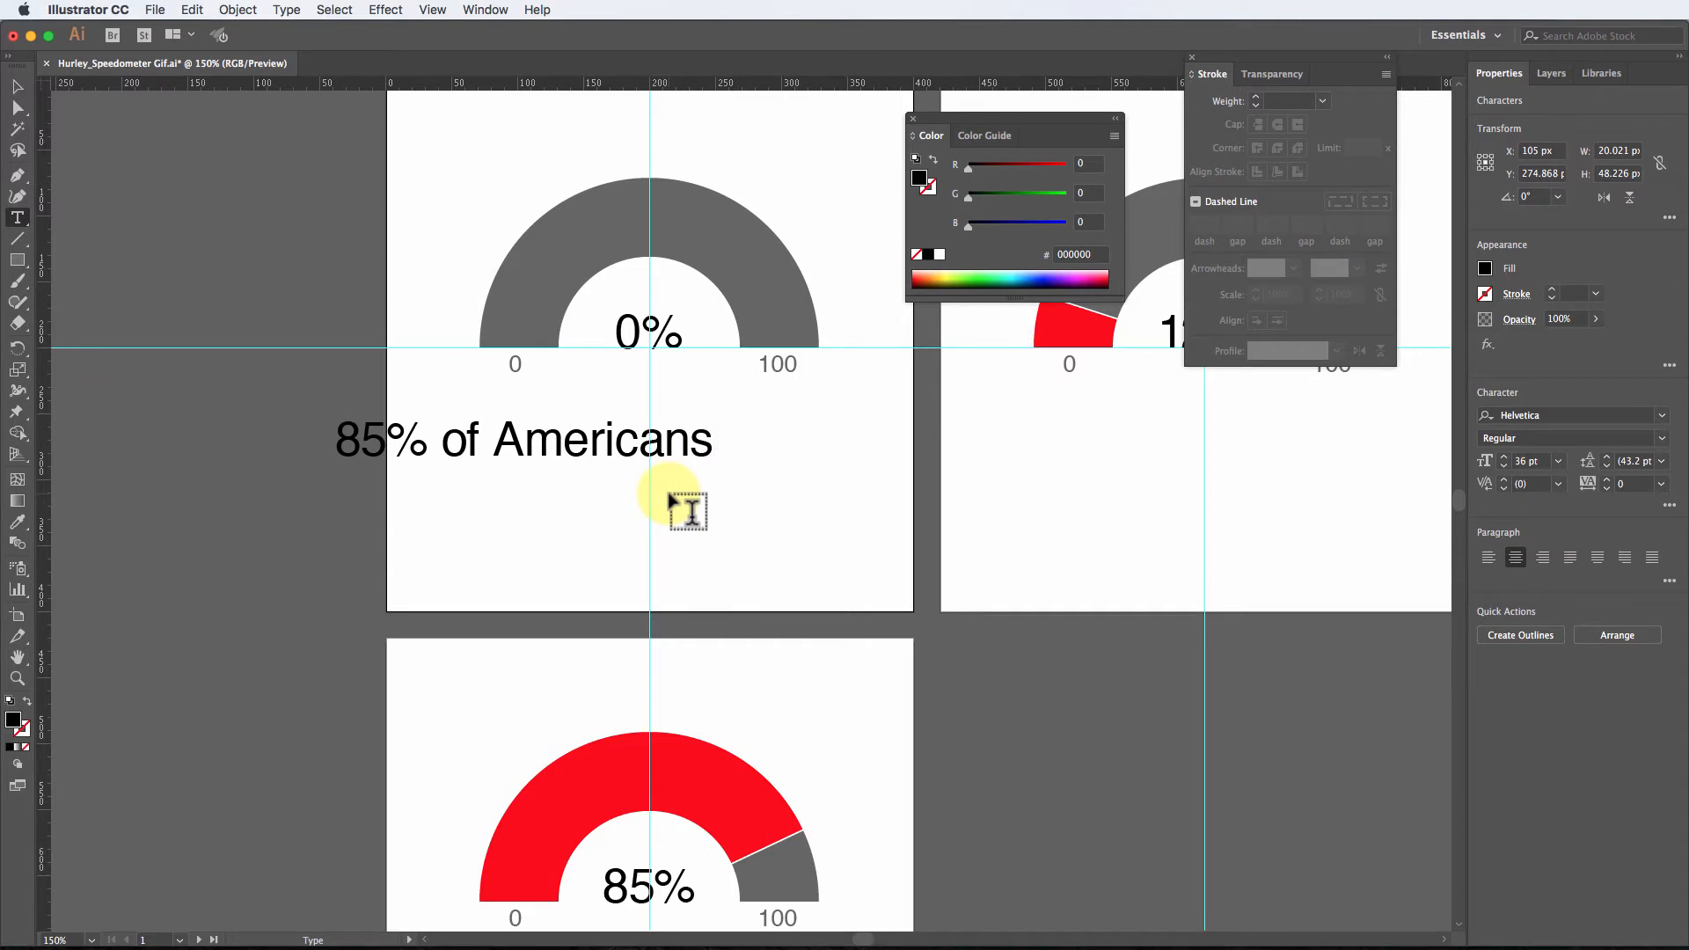
type(" get t")
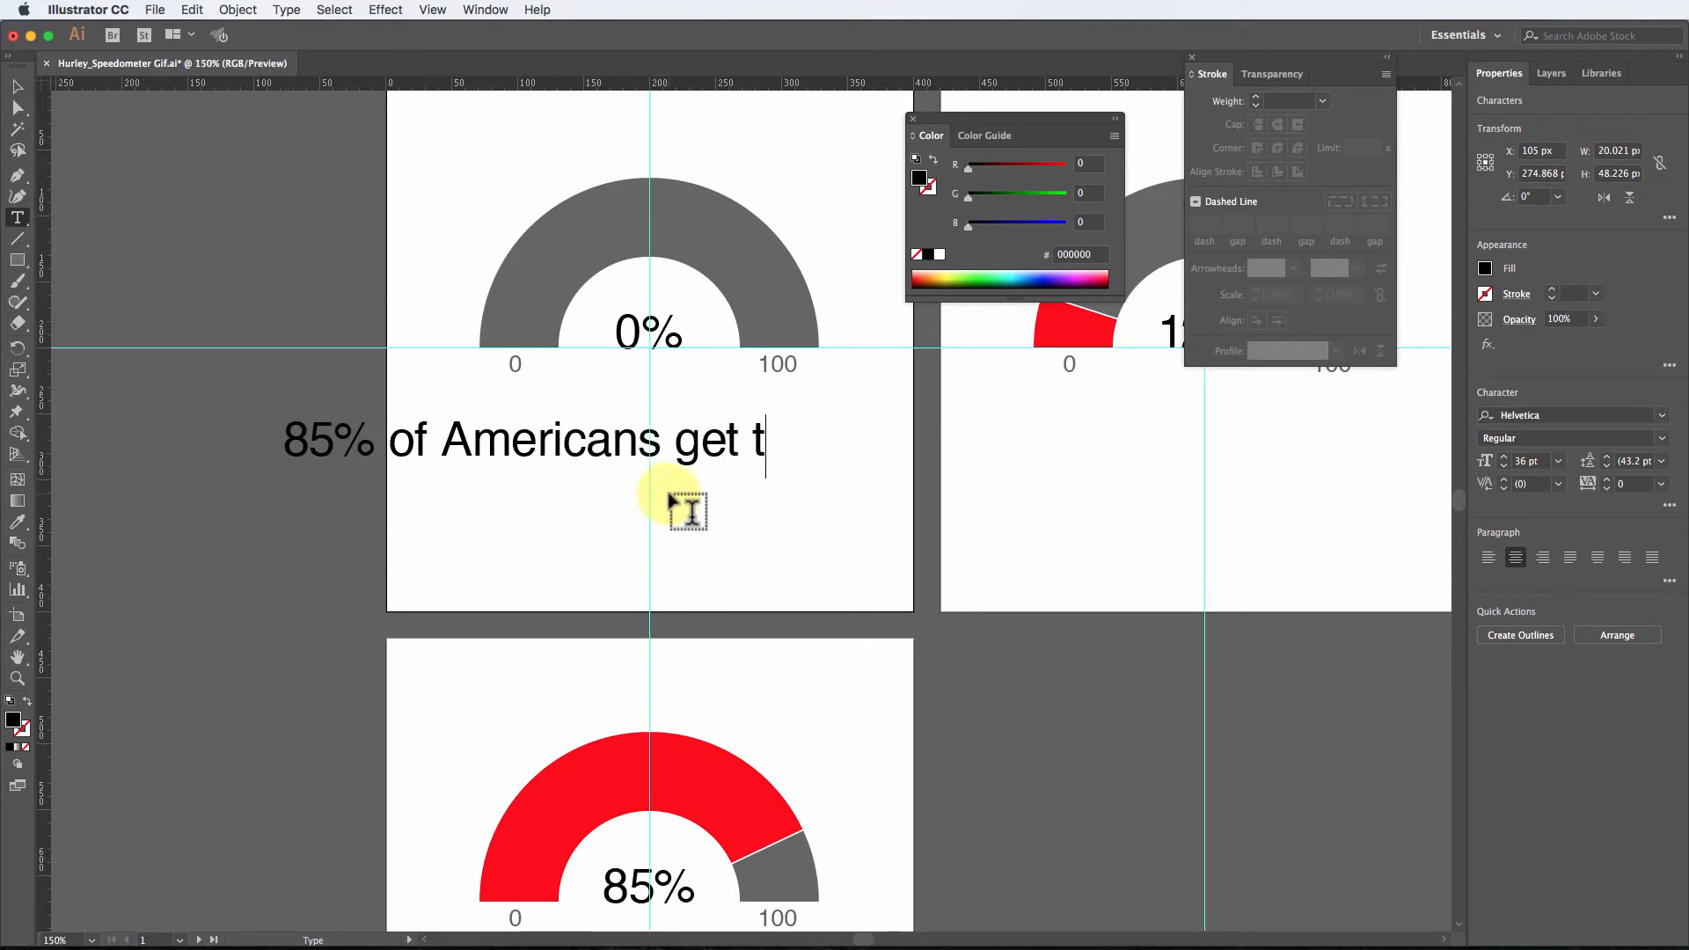
type("o work ")
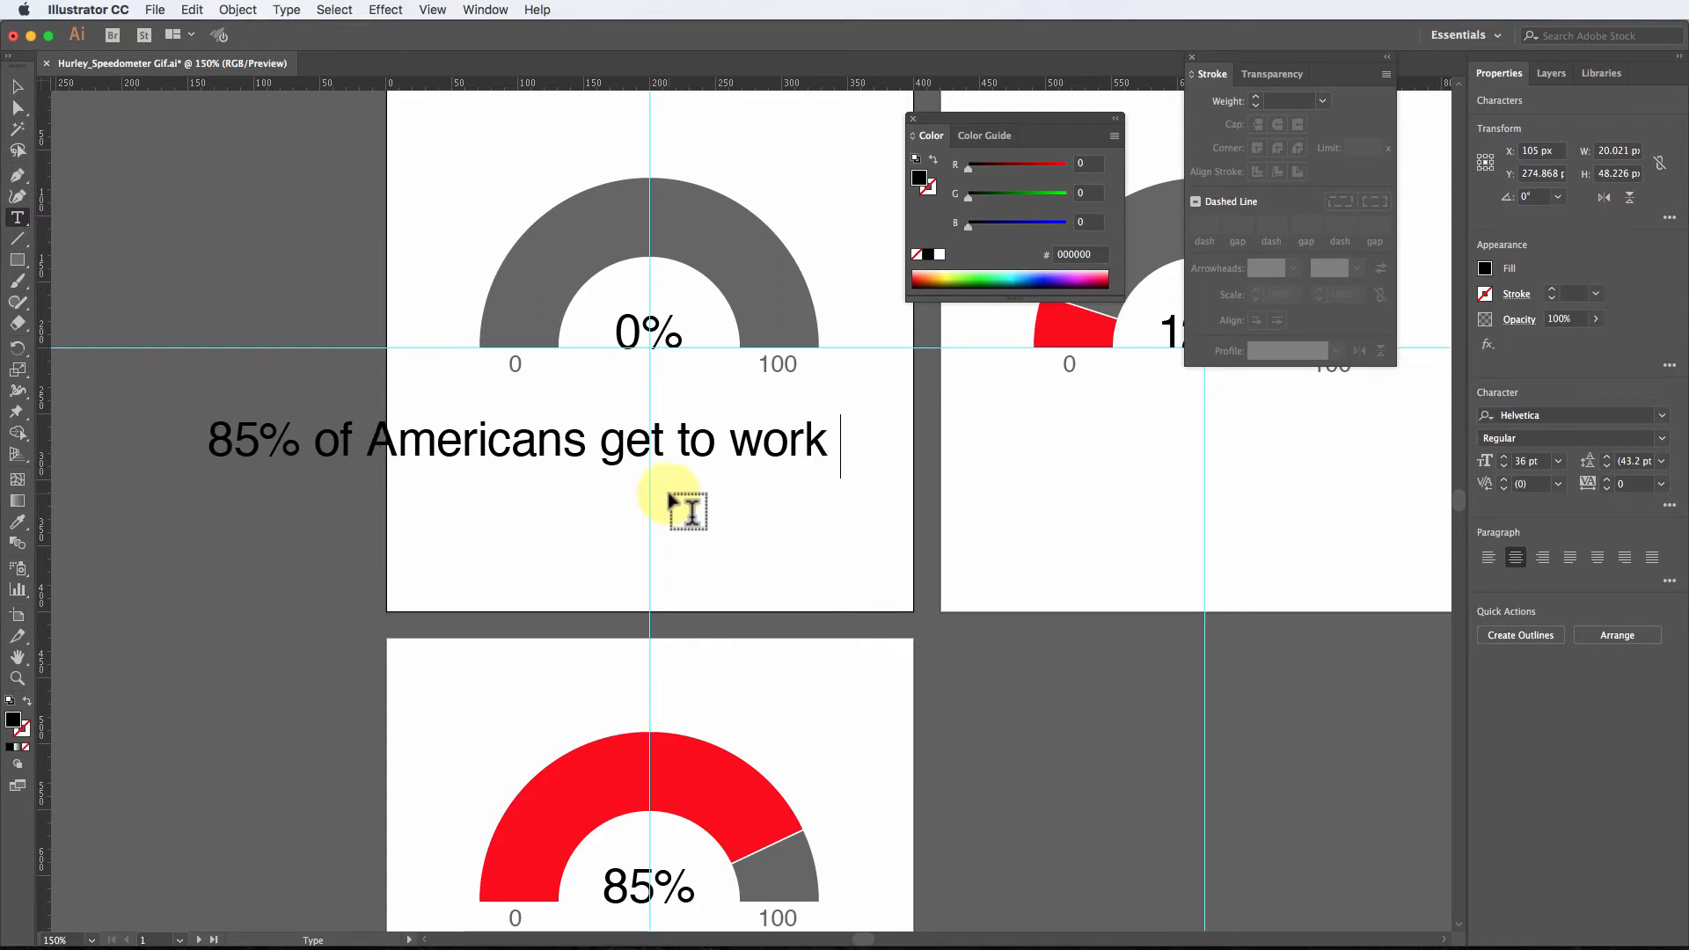
type("by car")
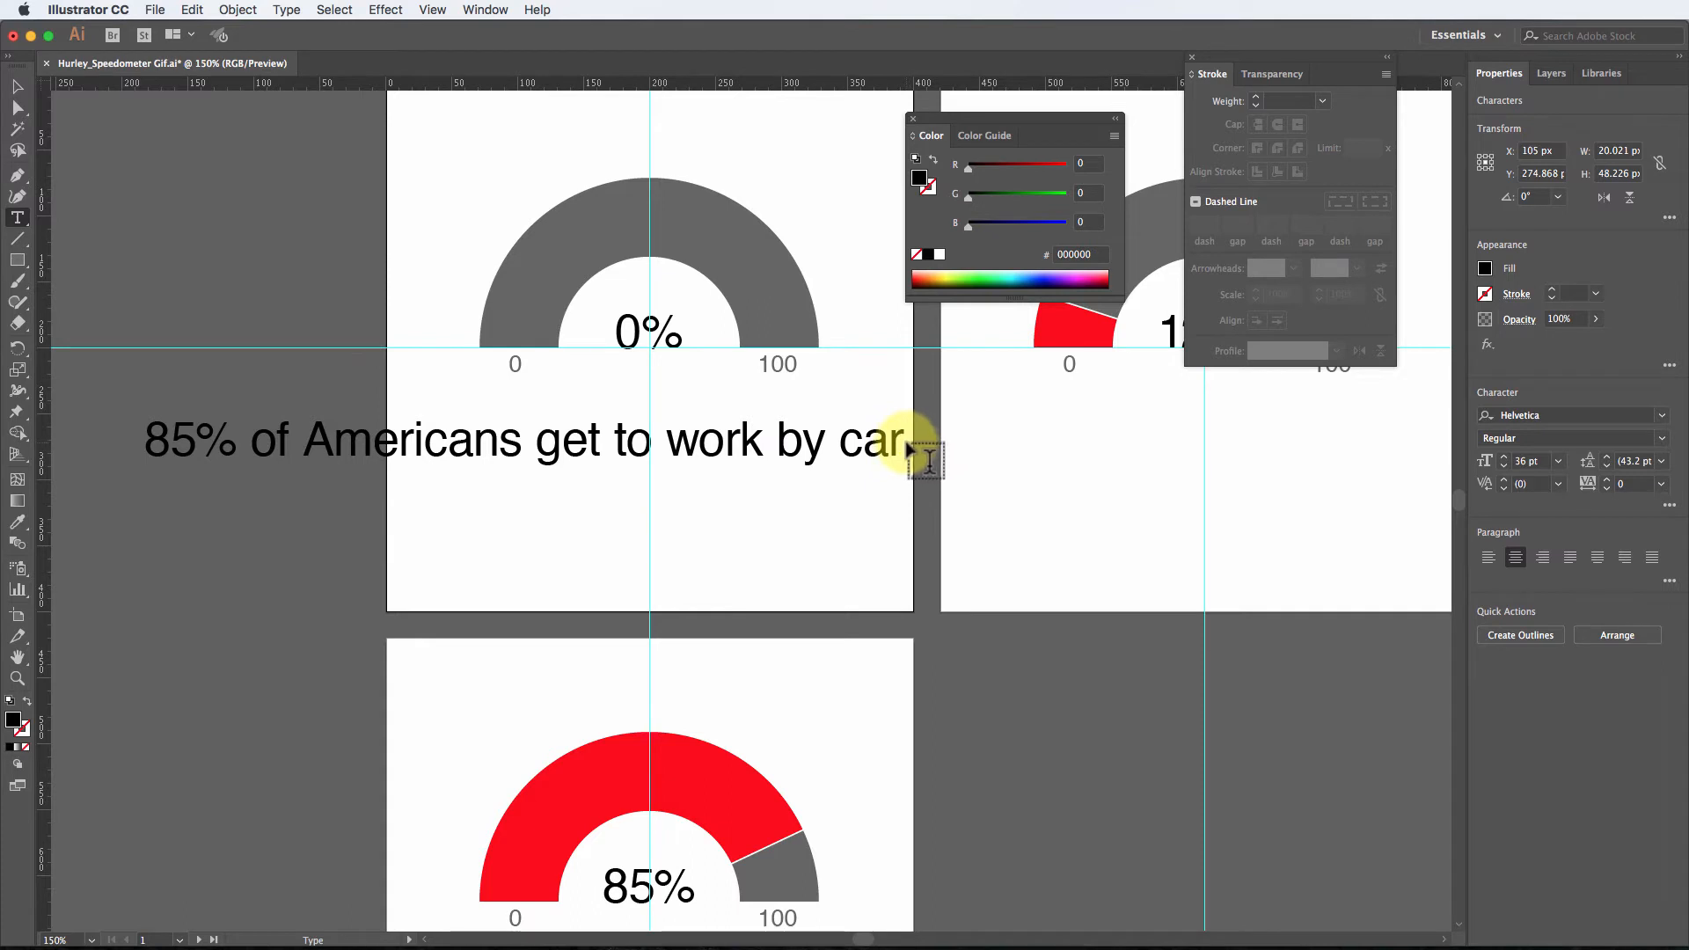
Step: Set the font size of the whole caption on the first artboard to 18 pt
left_click_drag(905, 440, 105, 441)
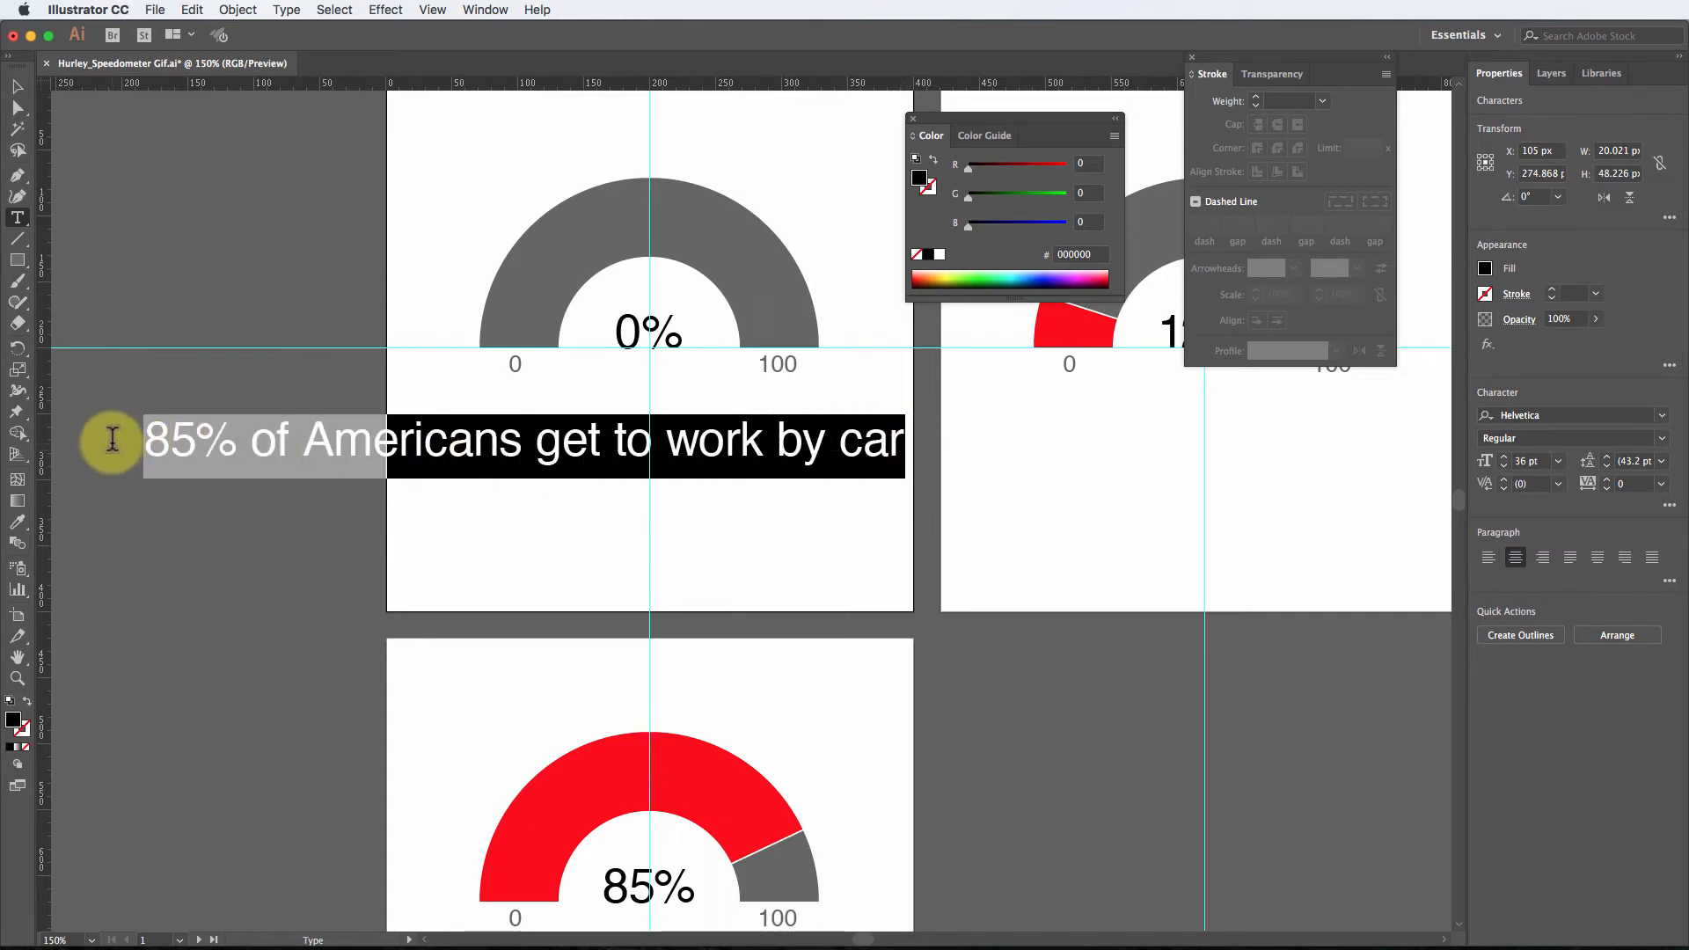
left_click(1558, 462)
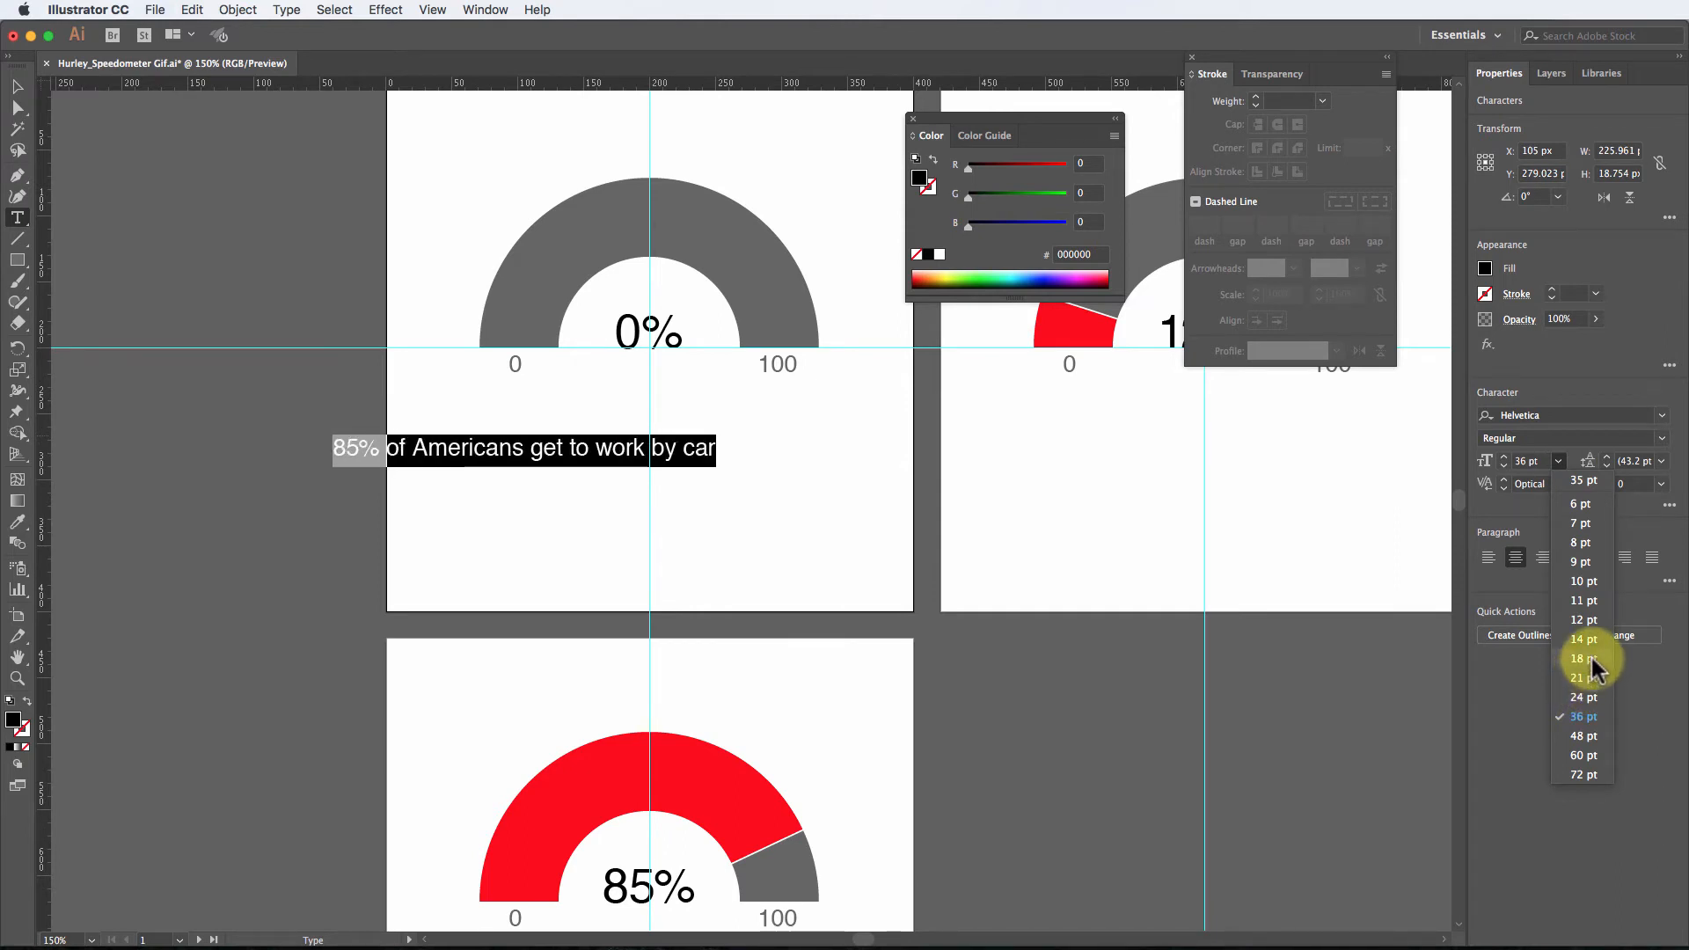
left_click(1584, 659)
left_click(17, 86)
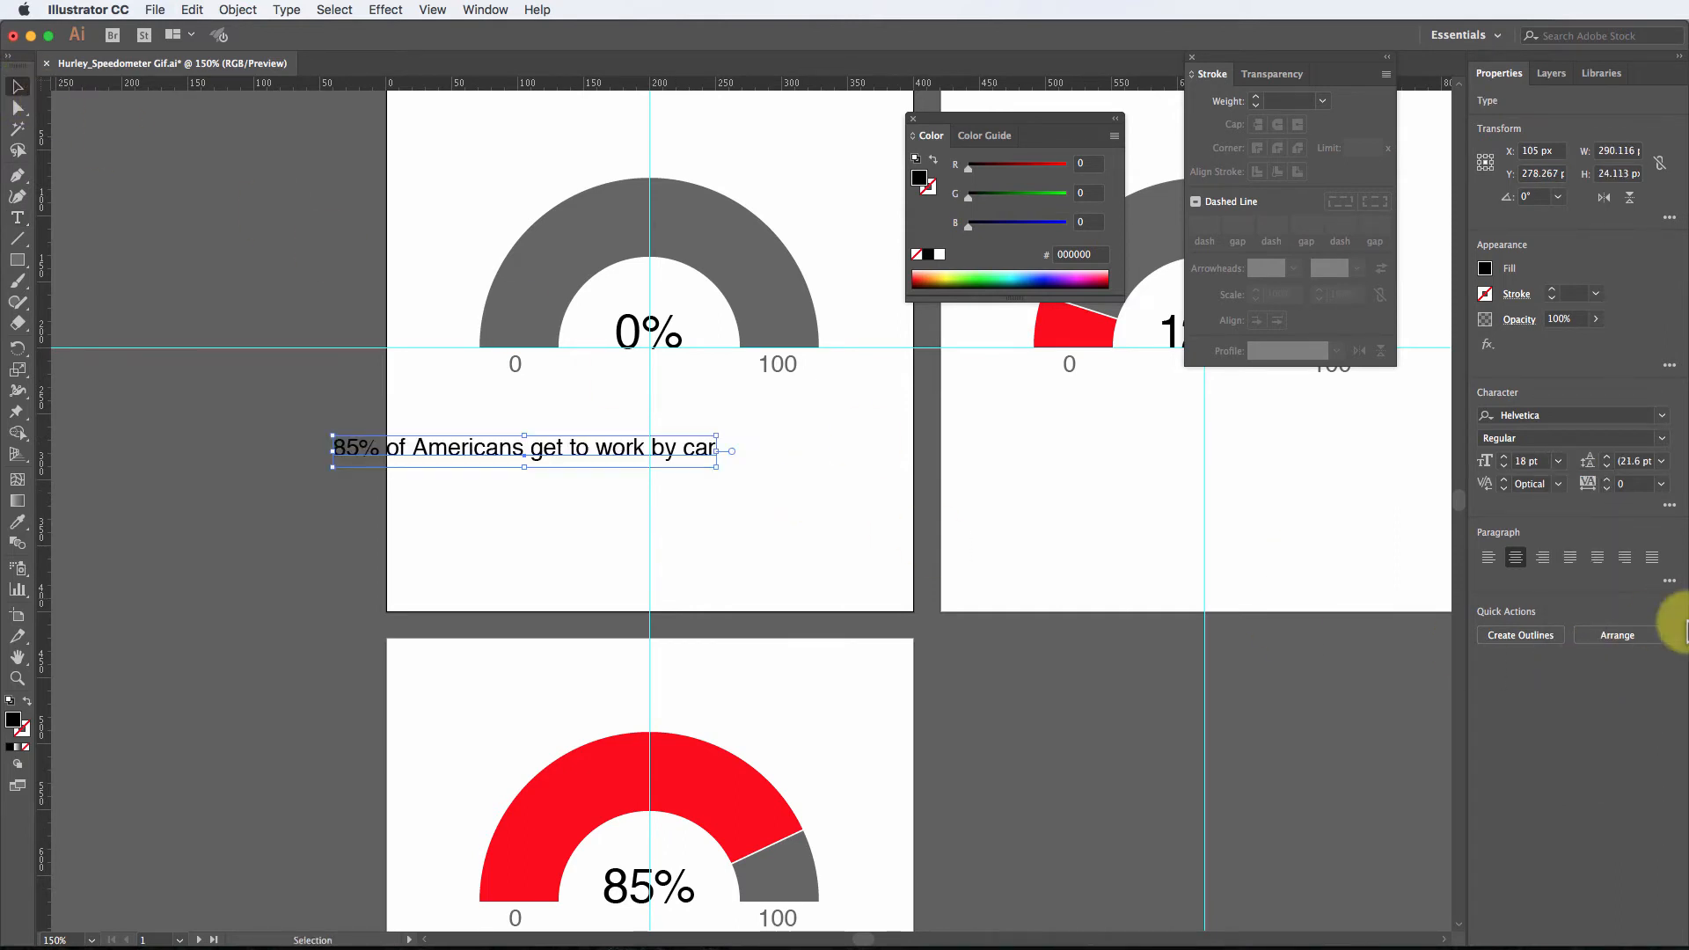
Step: Center the caption on the vertical guide beneath the first dial, nudge it up slightly, and clear the selection
left_click_drag(618, 459, 740, 425)
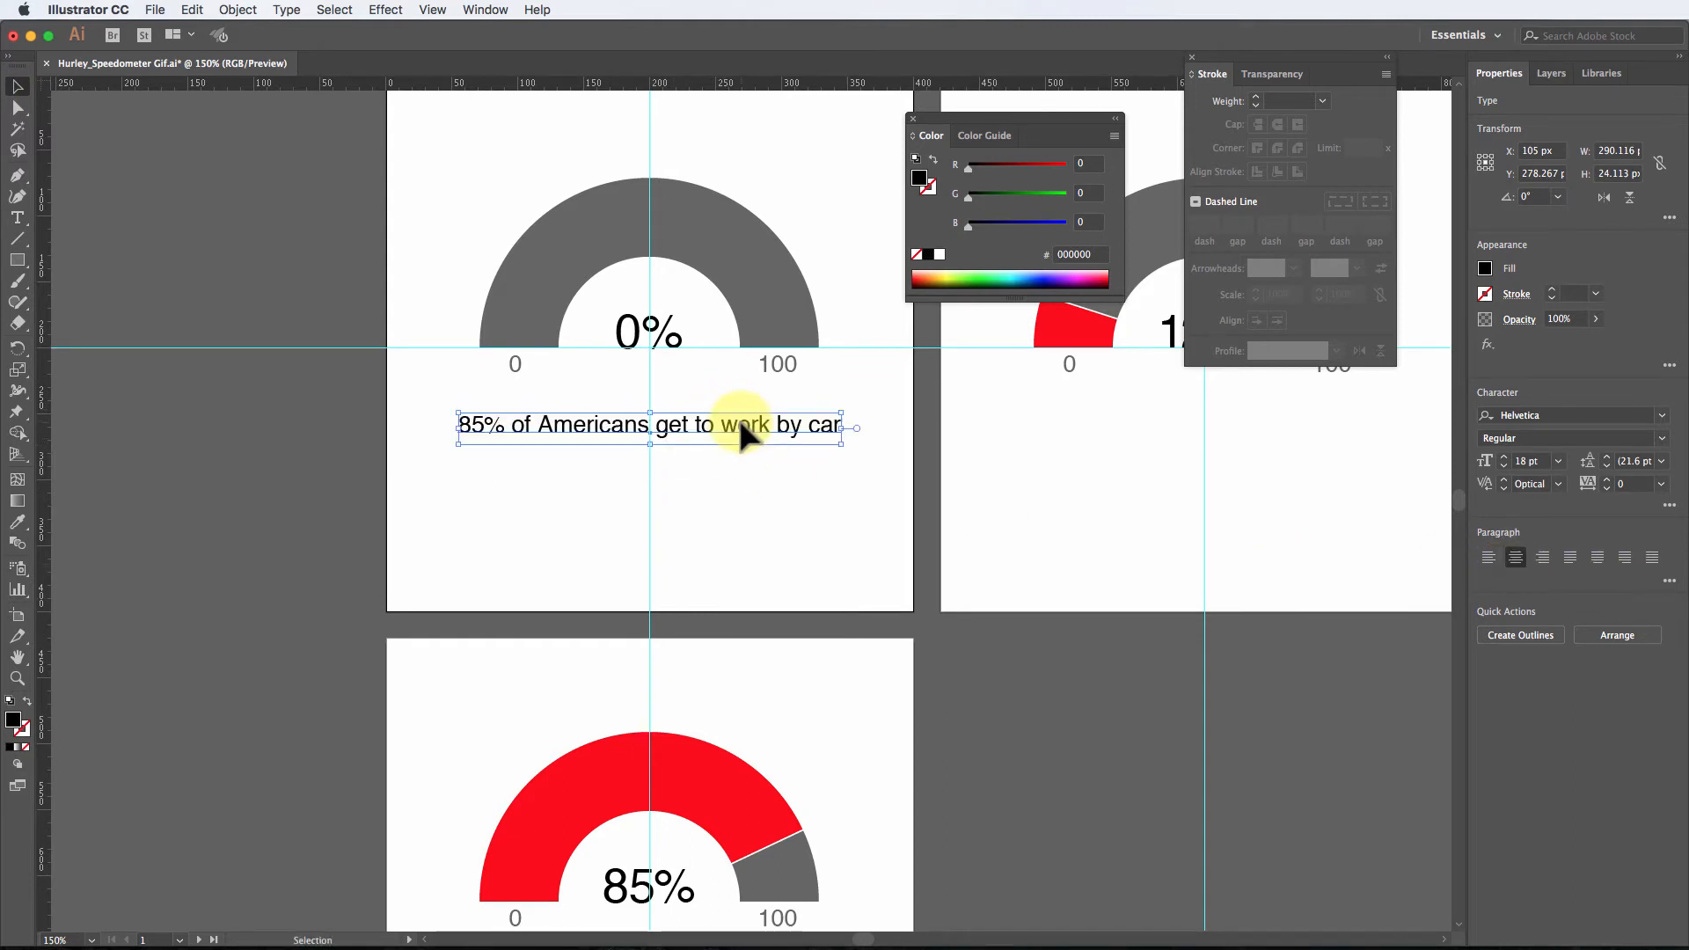
key("Up")
key("Up")
key("Up")
key("Up")
left_click(821, 475)
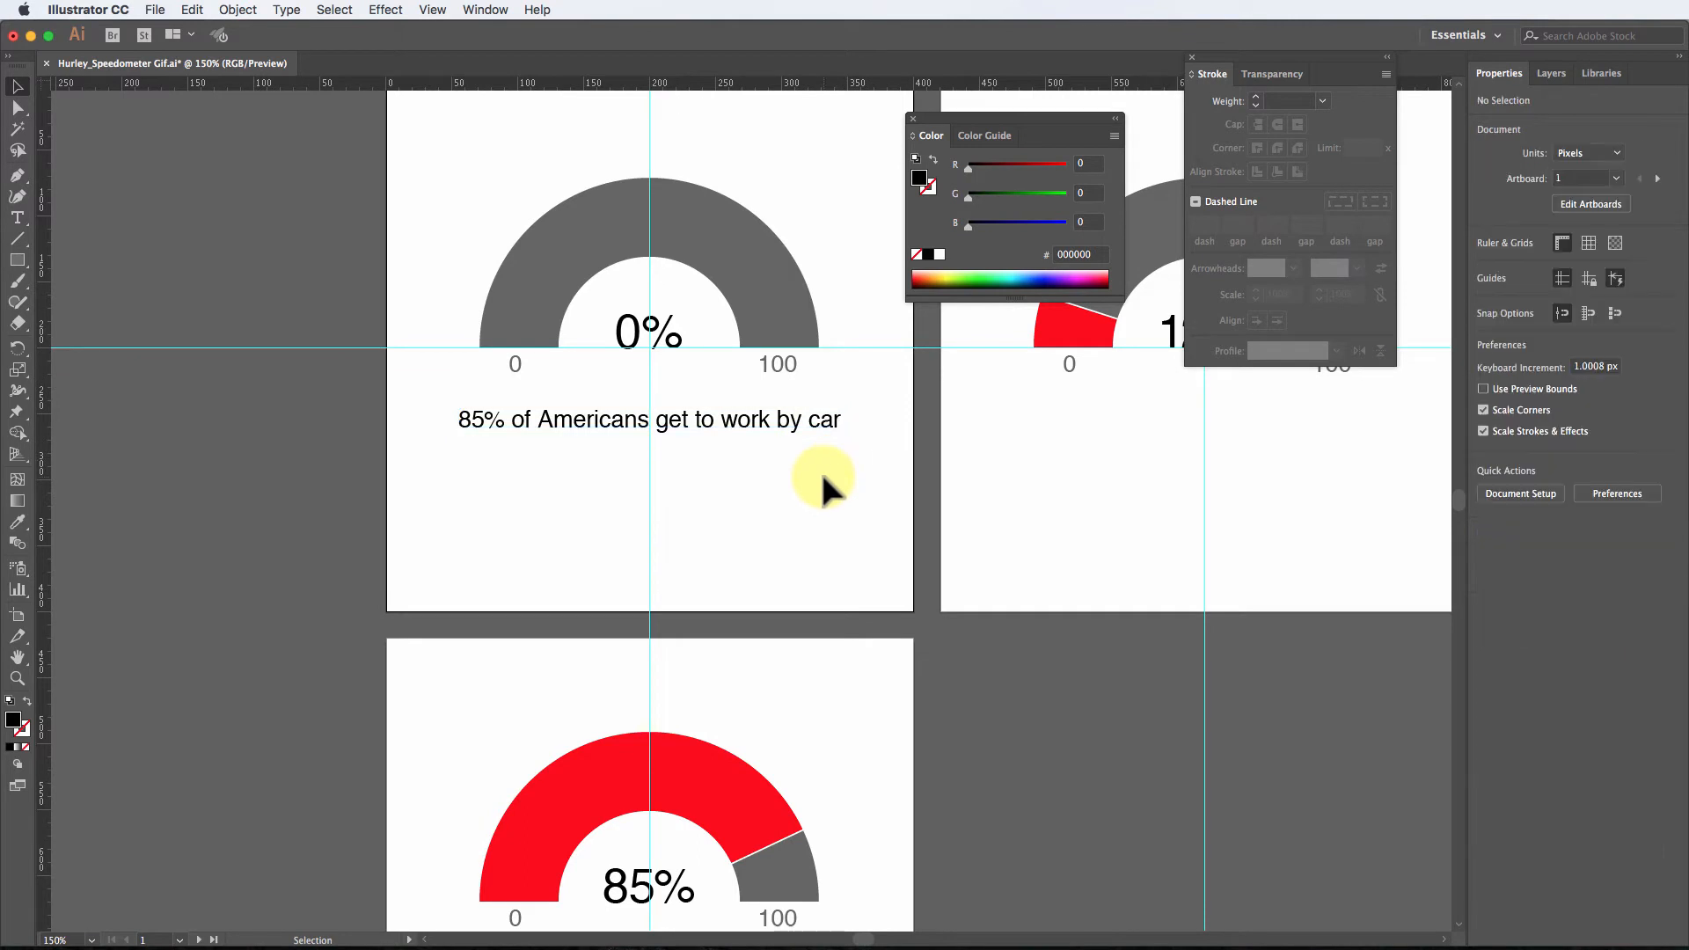
Step: Copy the caption from the 0% artboard and paste it in place on the 12% artboard
key("super+minus")
key("super+minus")
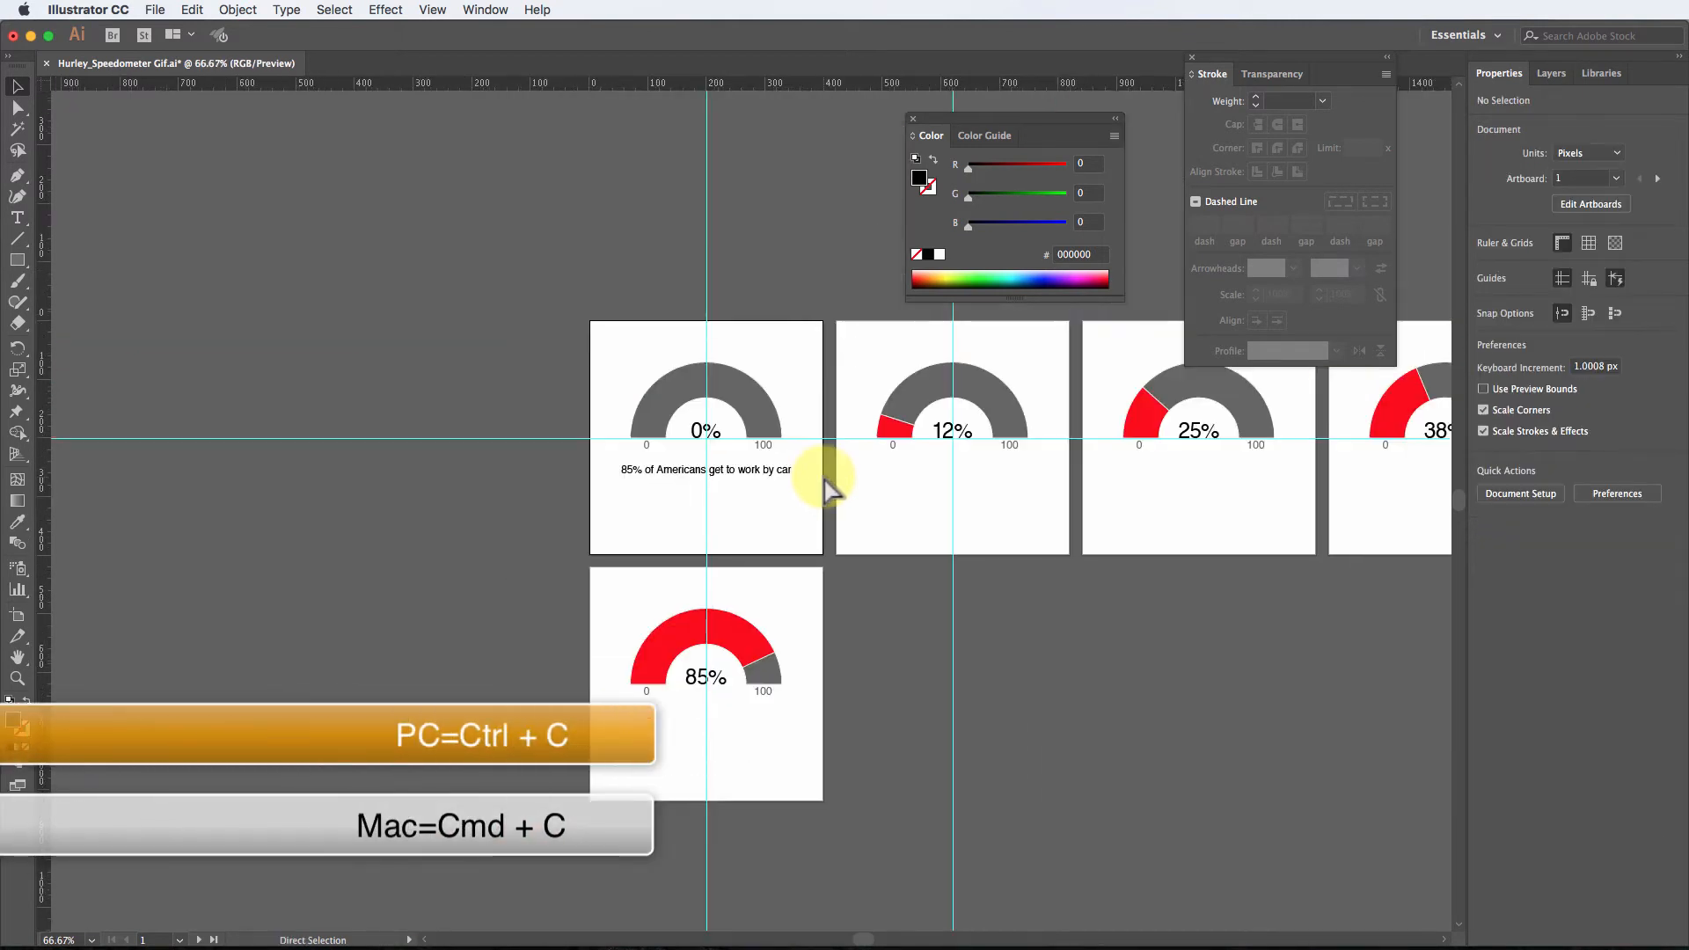
key("v")
left_click(717, 470)
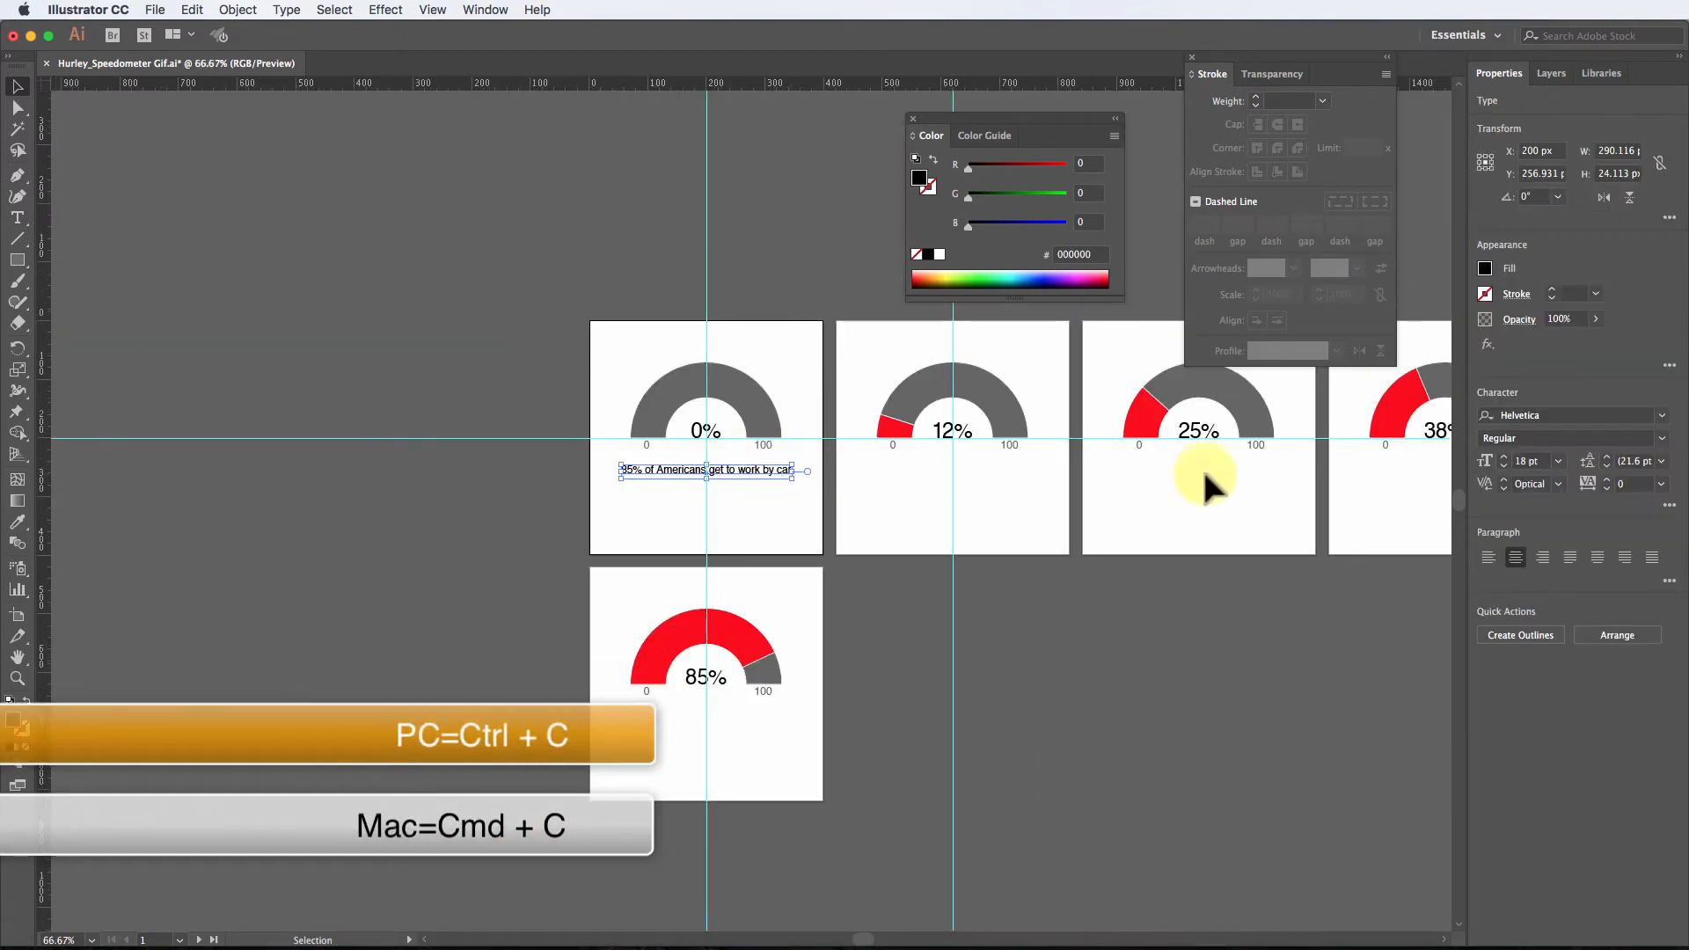
key("a")
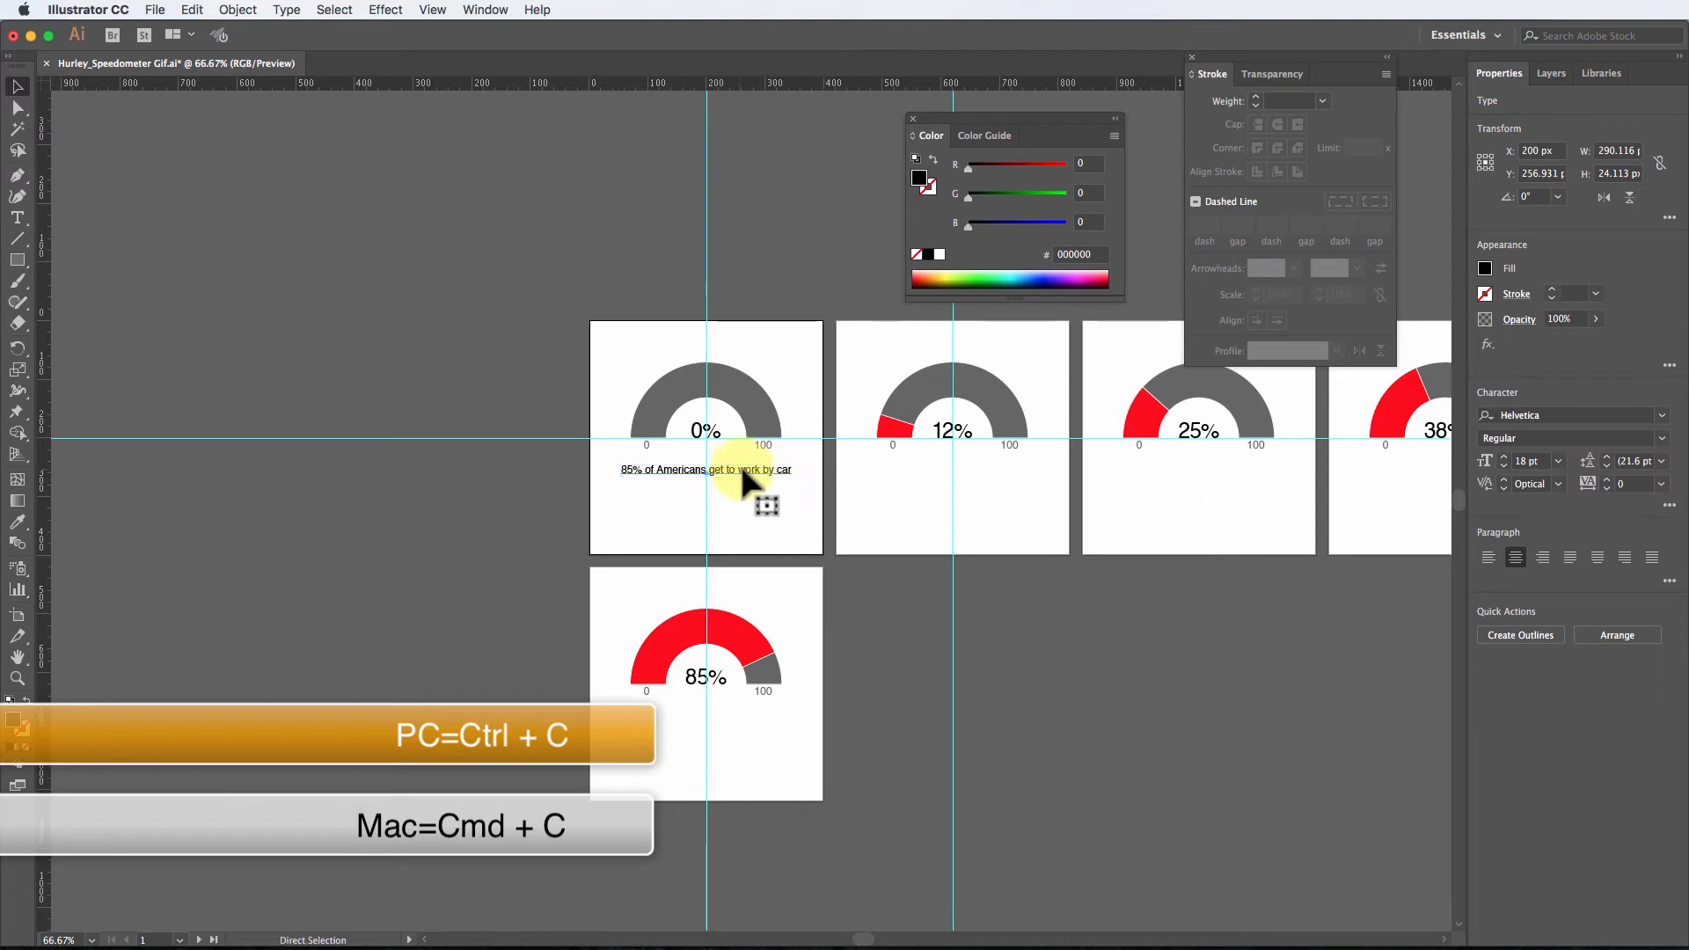
key("v")
scroll(943, 477, "right", 5)
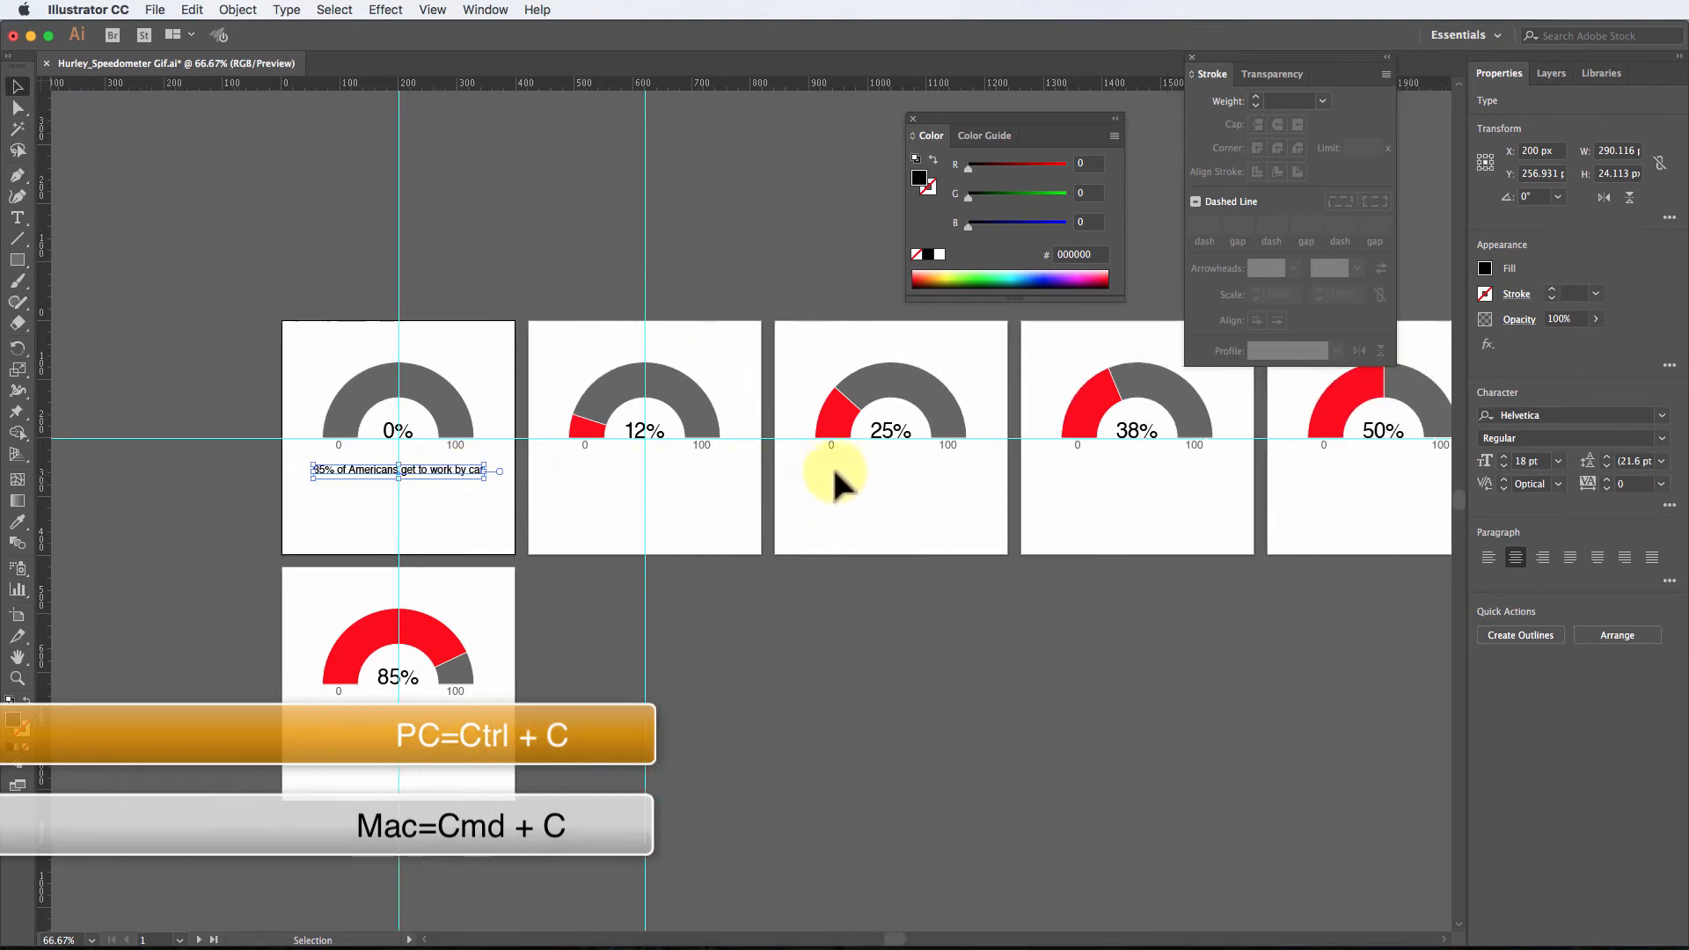
left_click(638, 482)
key("super+f")
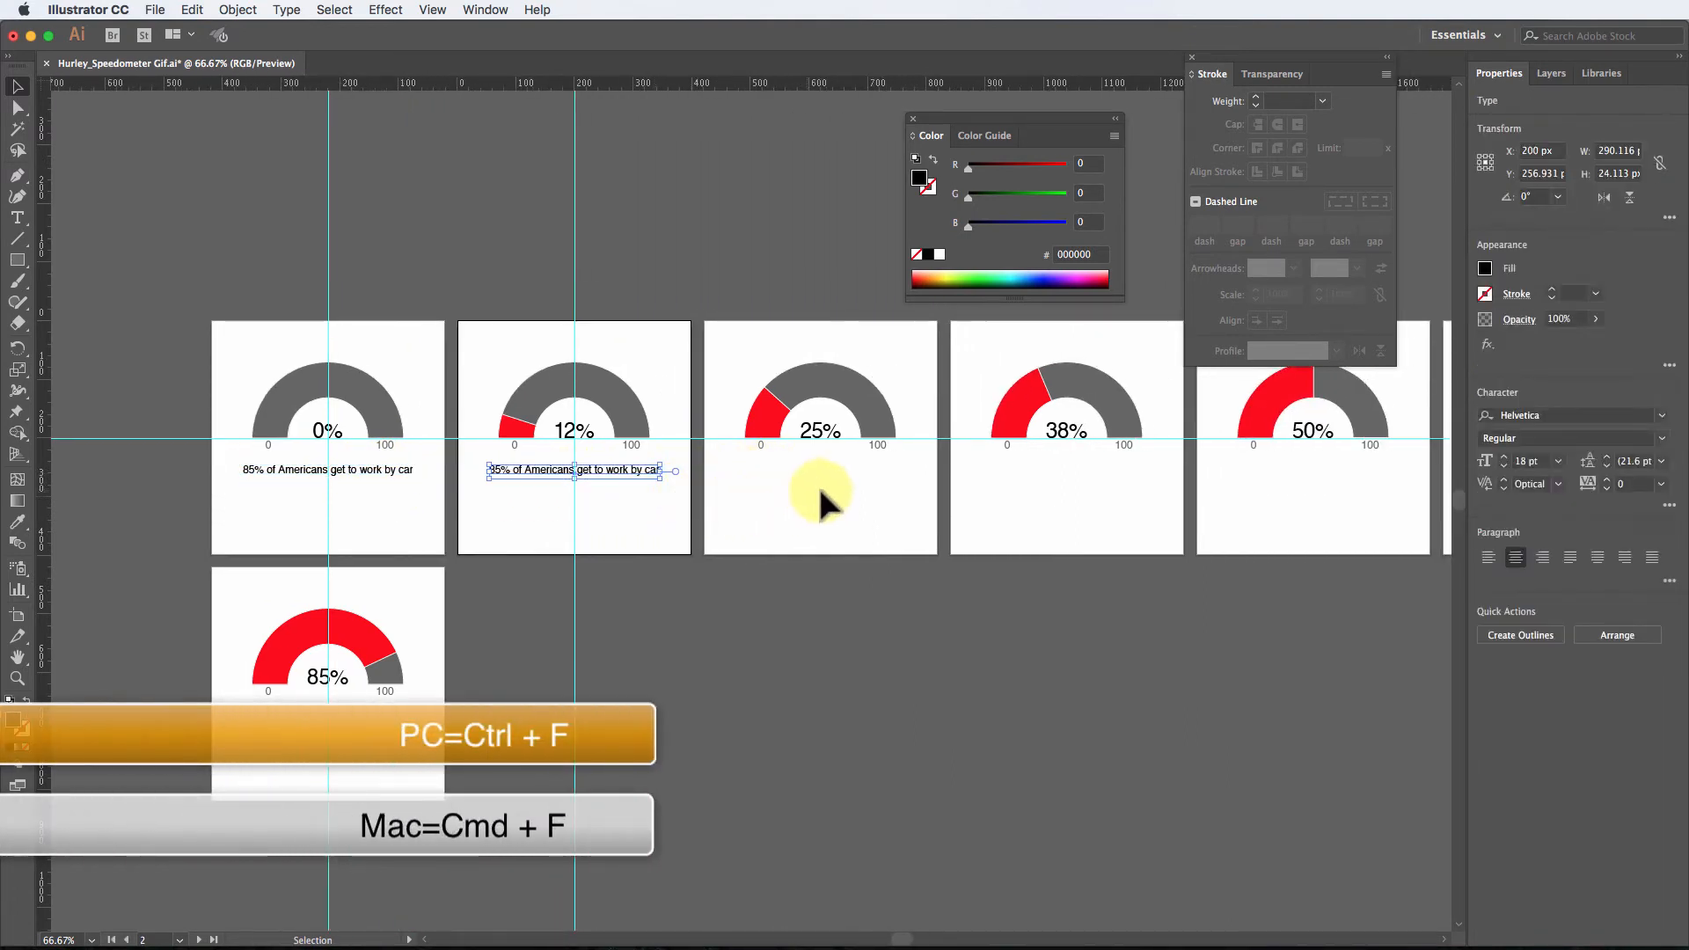
Step: Paste the copied caption in place on the 25%, 38% and 50% artboards
left_click(818, 491)
key("super+f")
left_click(1038, 491)
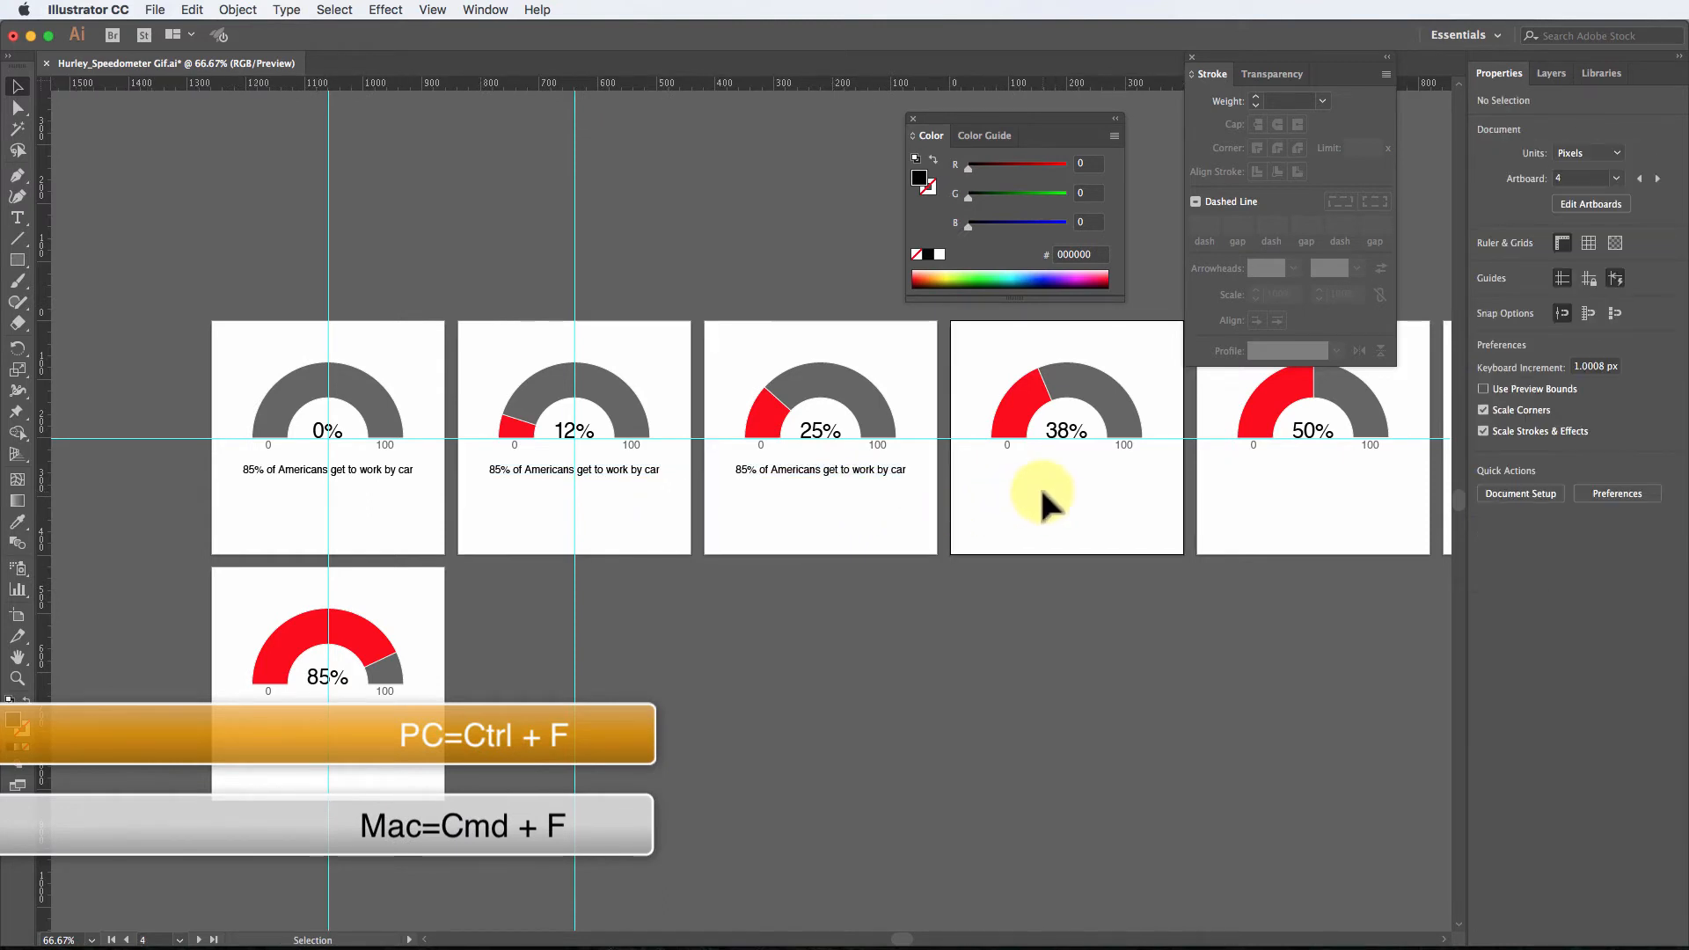
key("super+f")
left_click(1280, 493)
key("super+f")
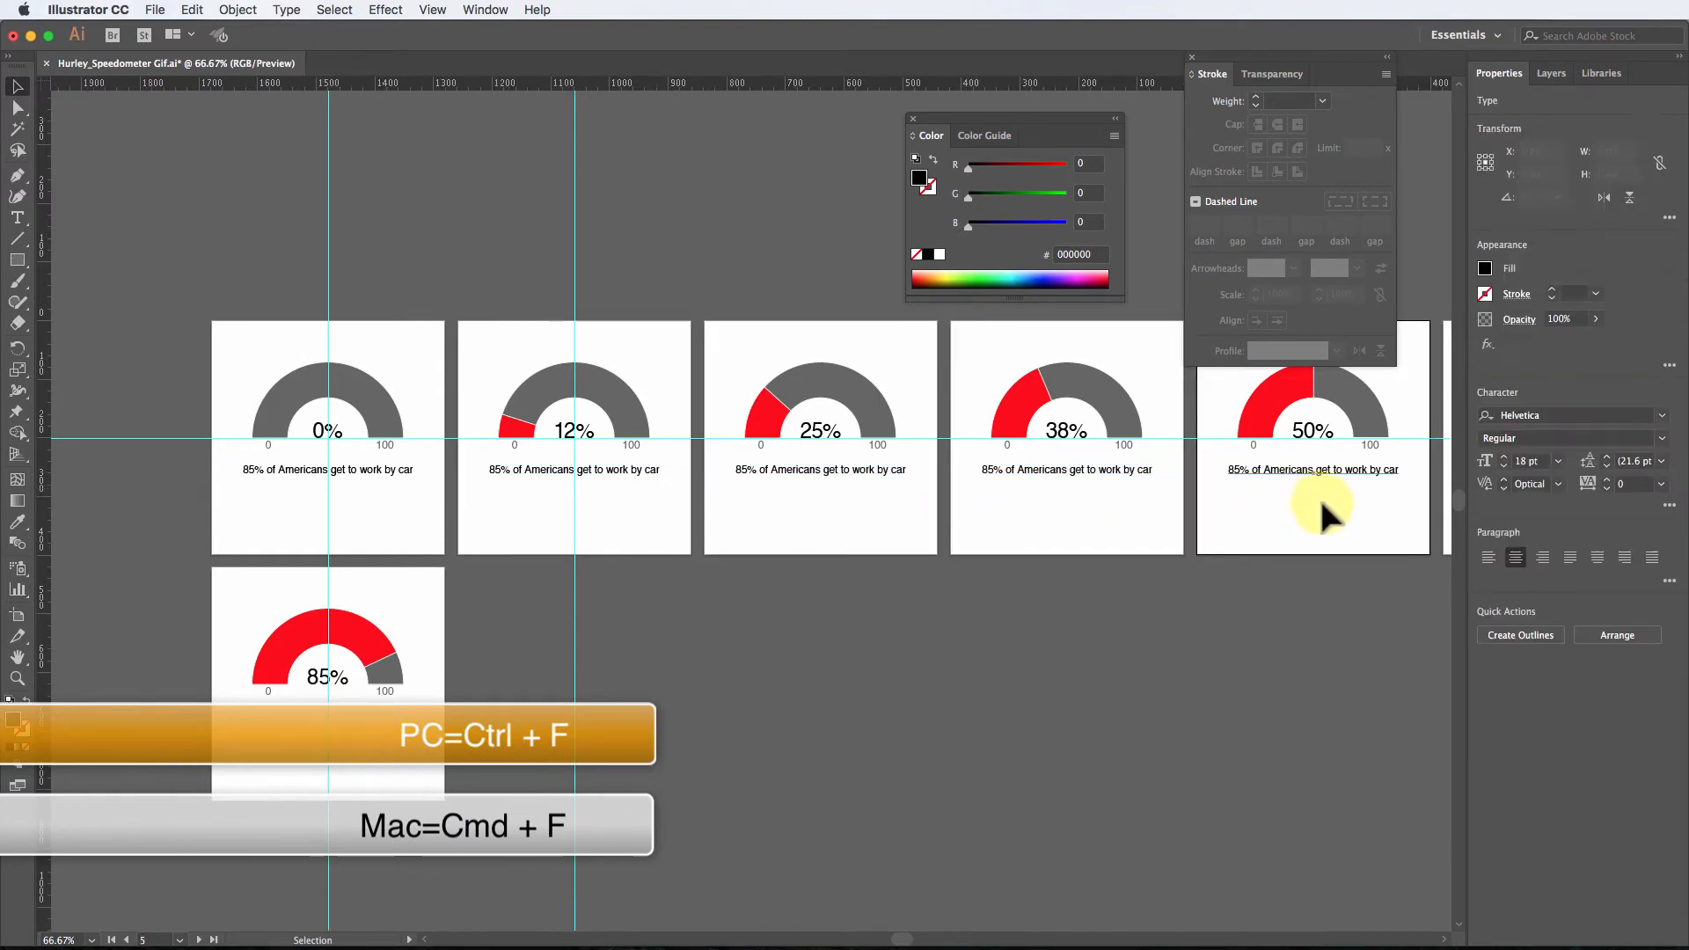
Step: Paste the copied caption in place on the 63% and 74% artboards
scroll(1302, 498, "right", 6)
left_click(1300, 495)
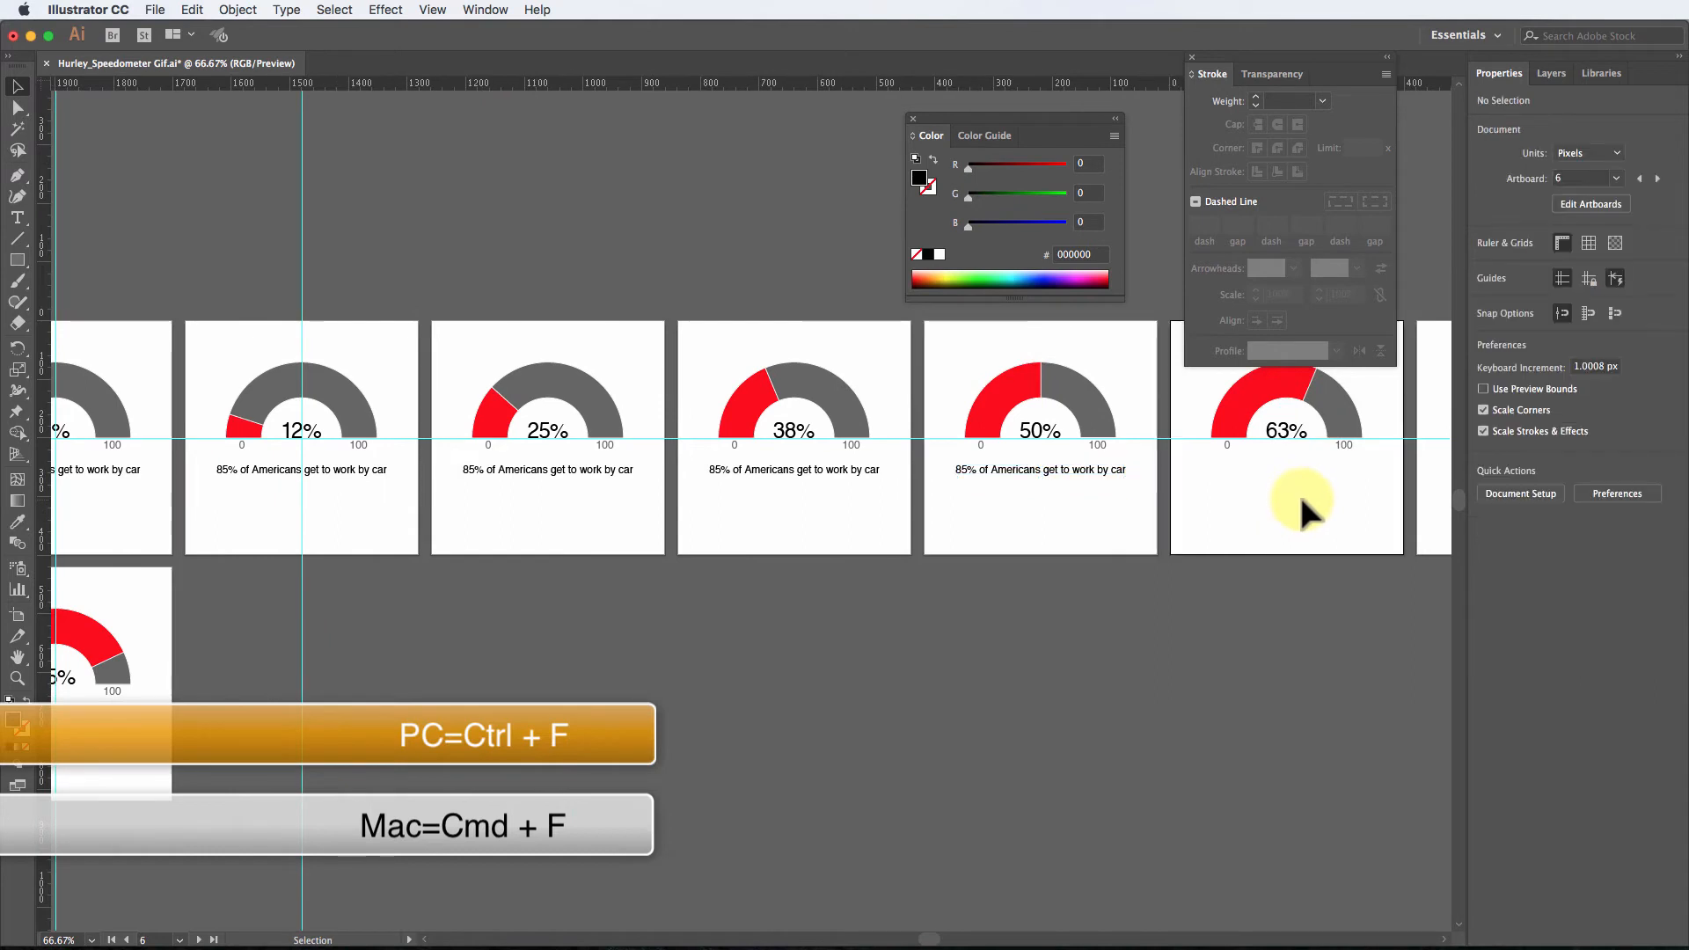
key("super+f")
scroll(1293, 498, "right", 6)
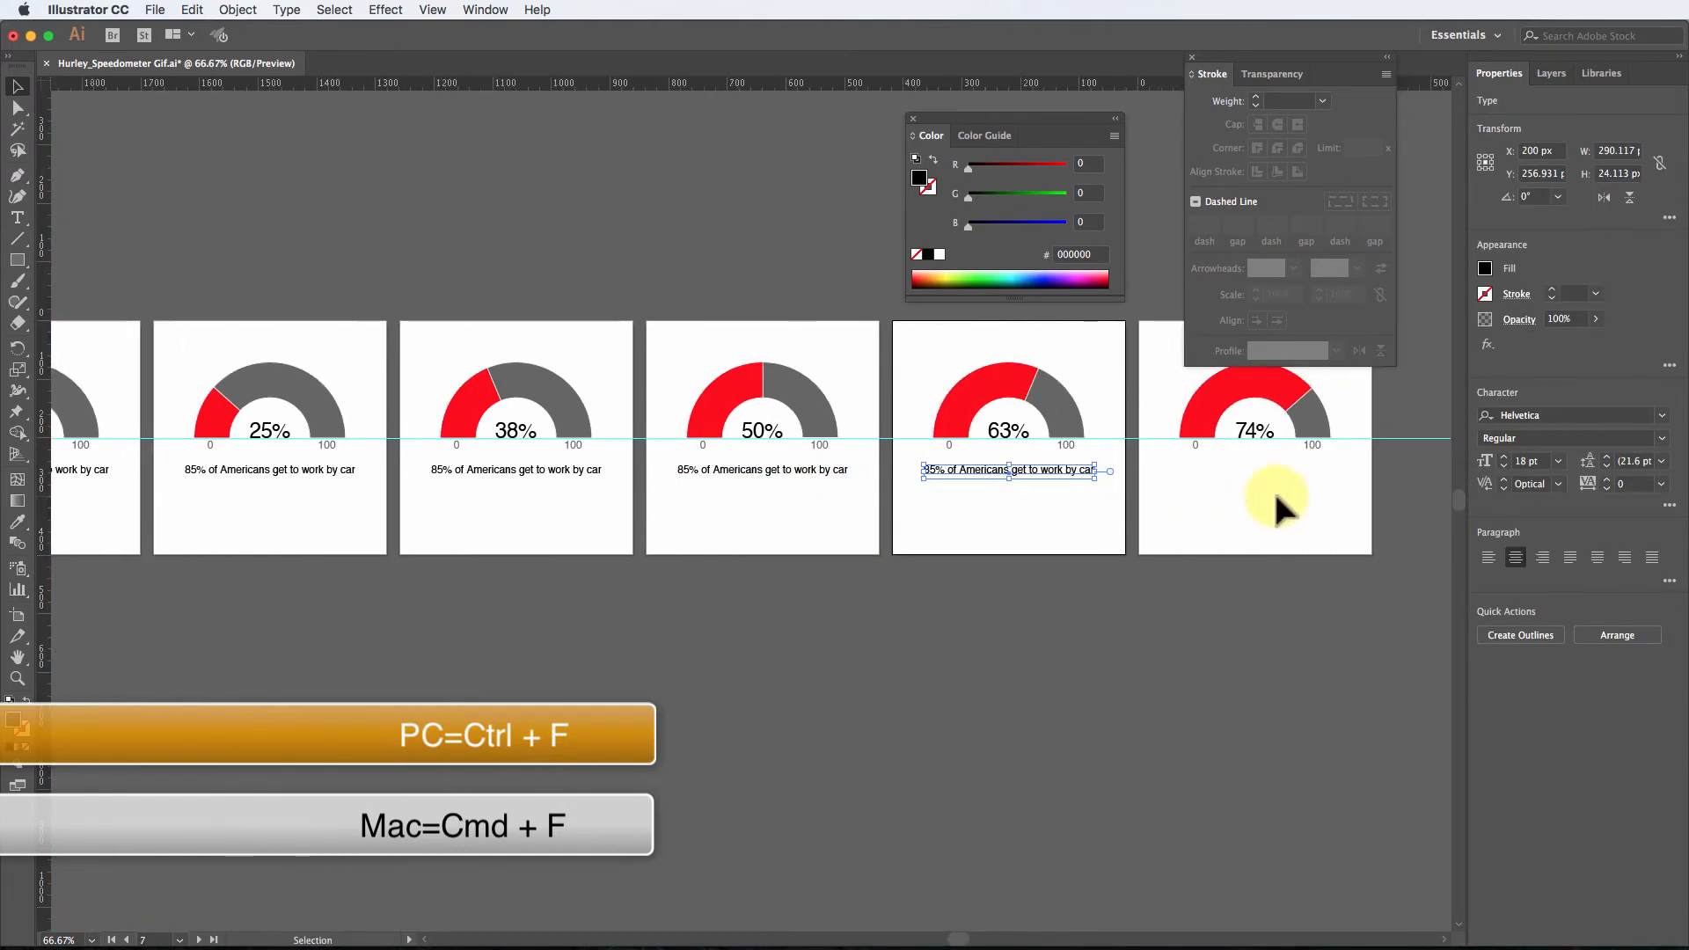
left_click(1277, 499)
key("super+f")
Step: Paste the caption in place on the 85% artboard, clear the selection, and save the document
scroll(581, 509, "left", 4)
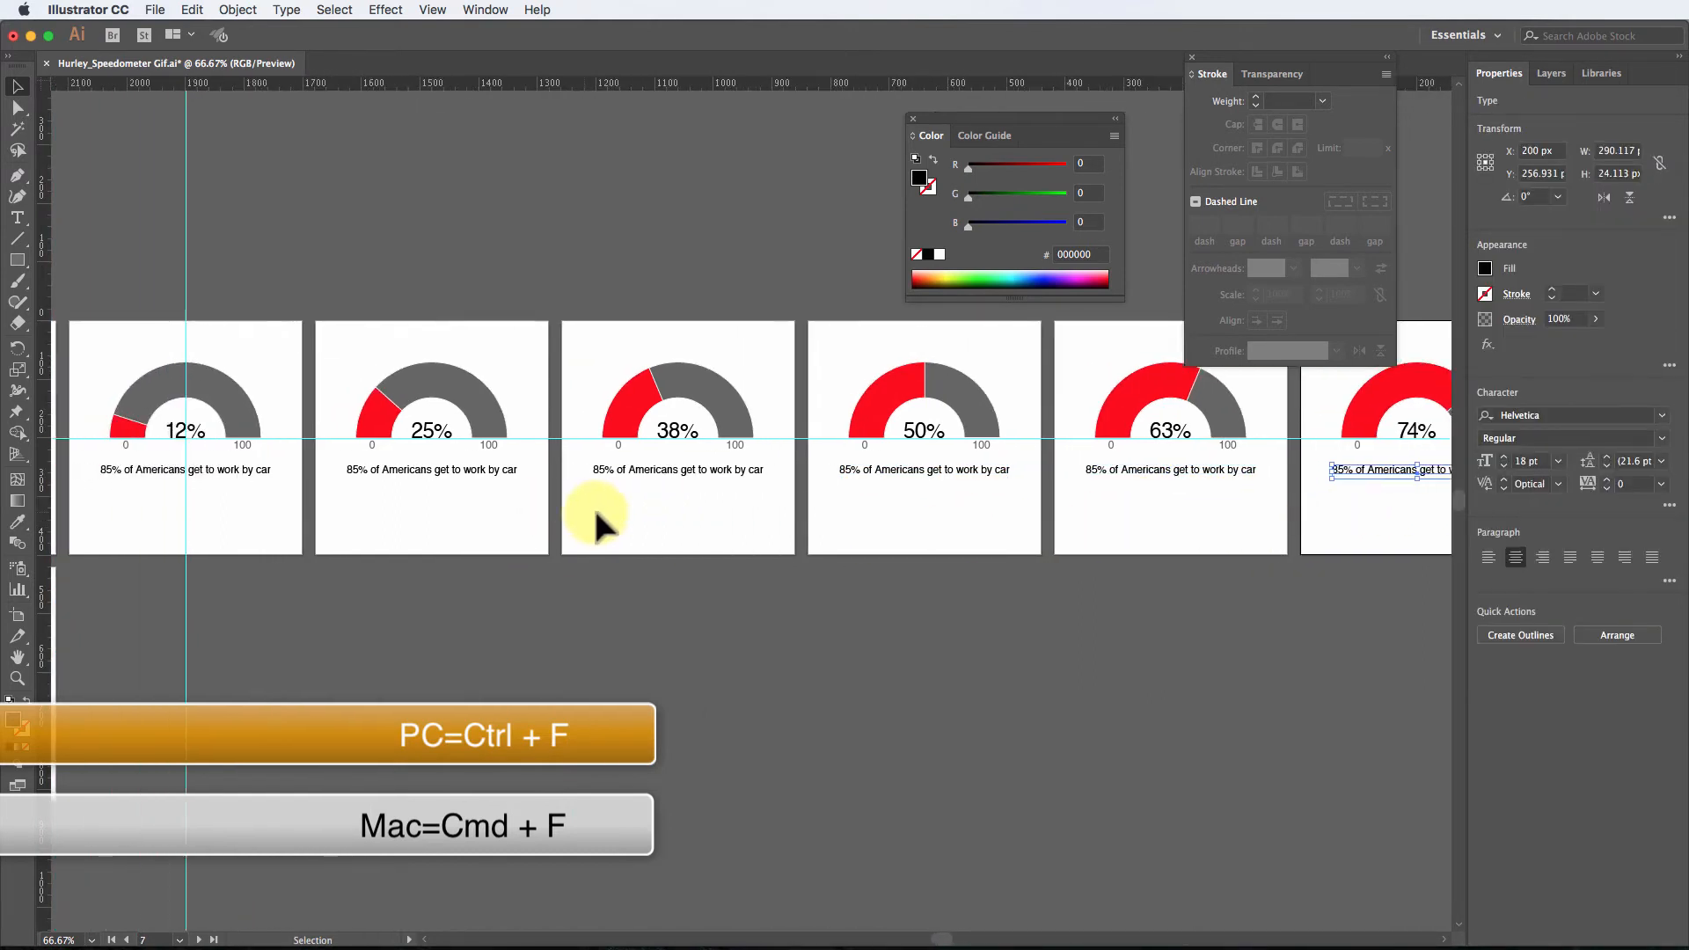
scroll(598, 515, "left", 7)
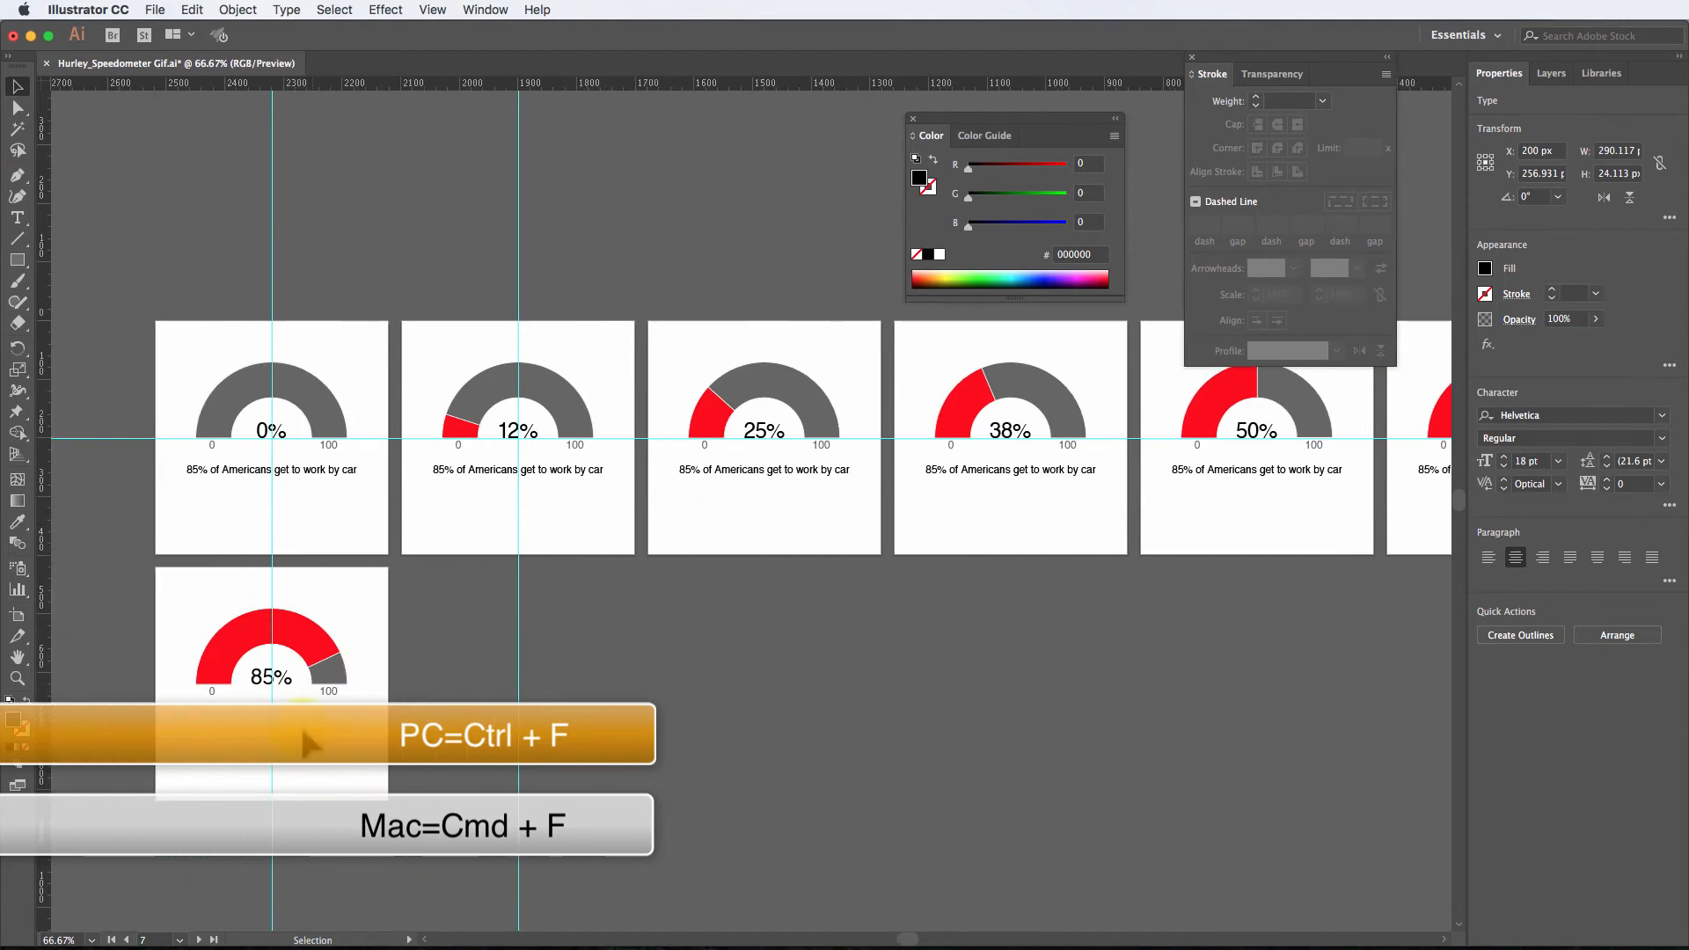
left_click(303, 732)
key("super+f")
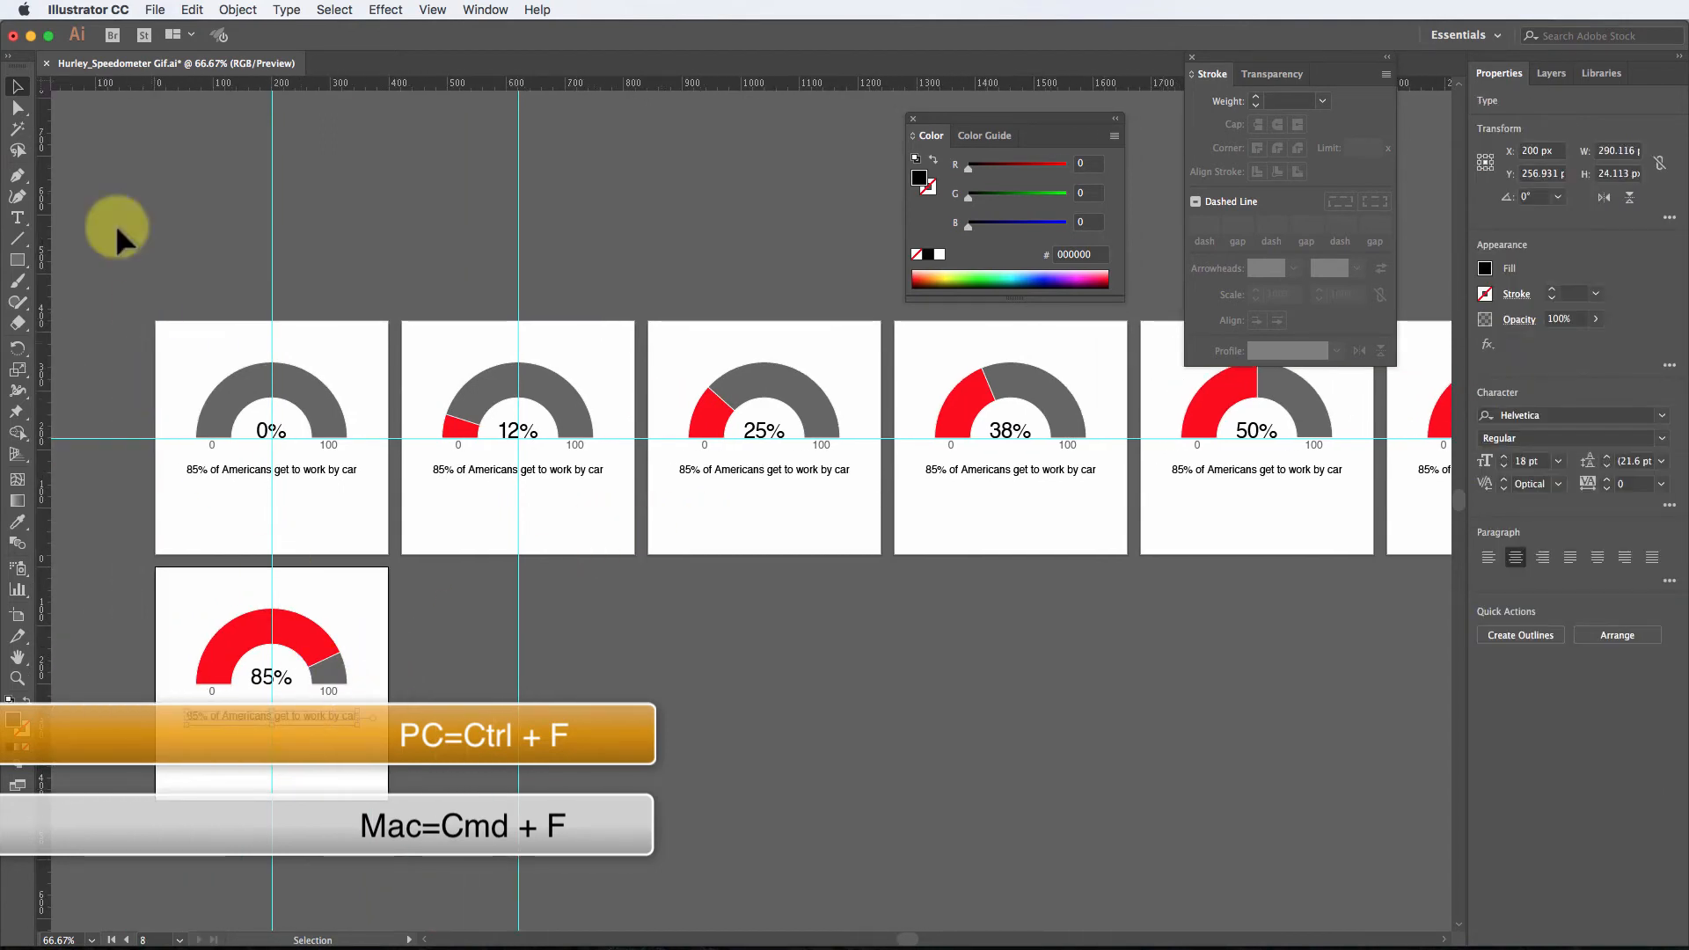
left_click(17, 85)
left_click(177, 162)
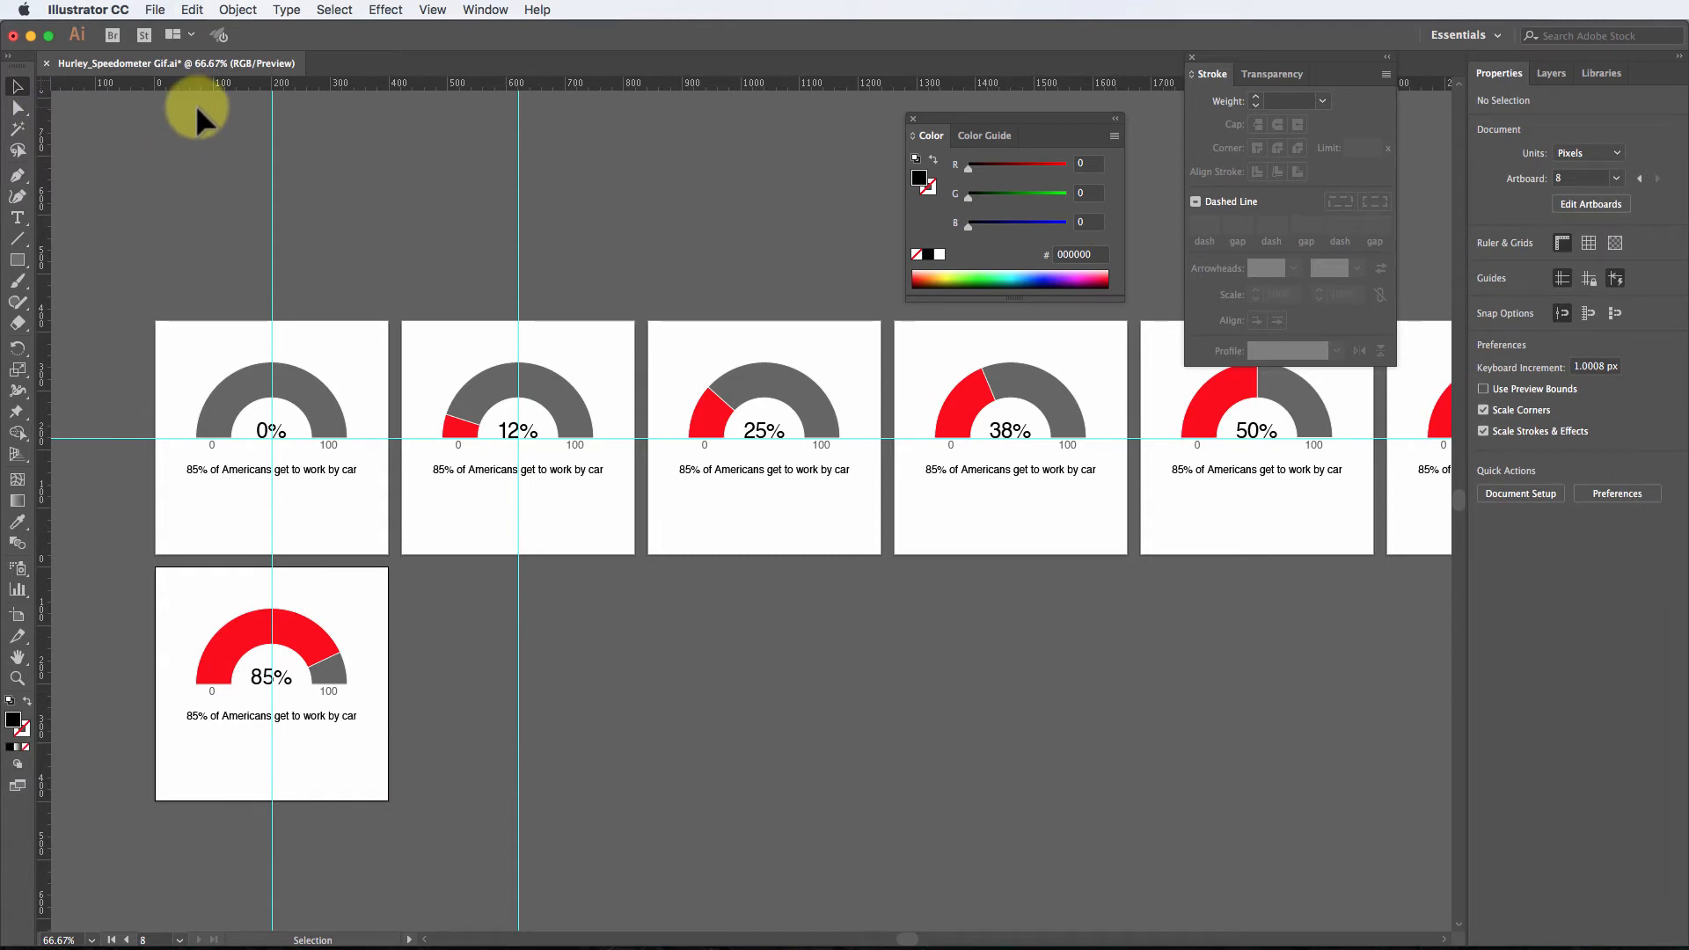
left_click(155, 10)
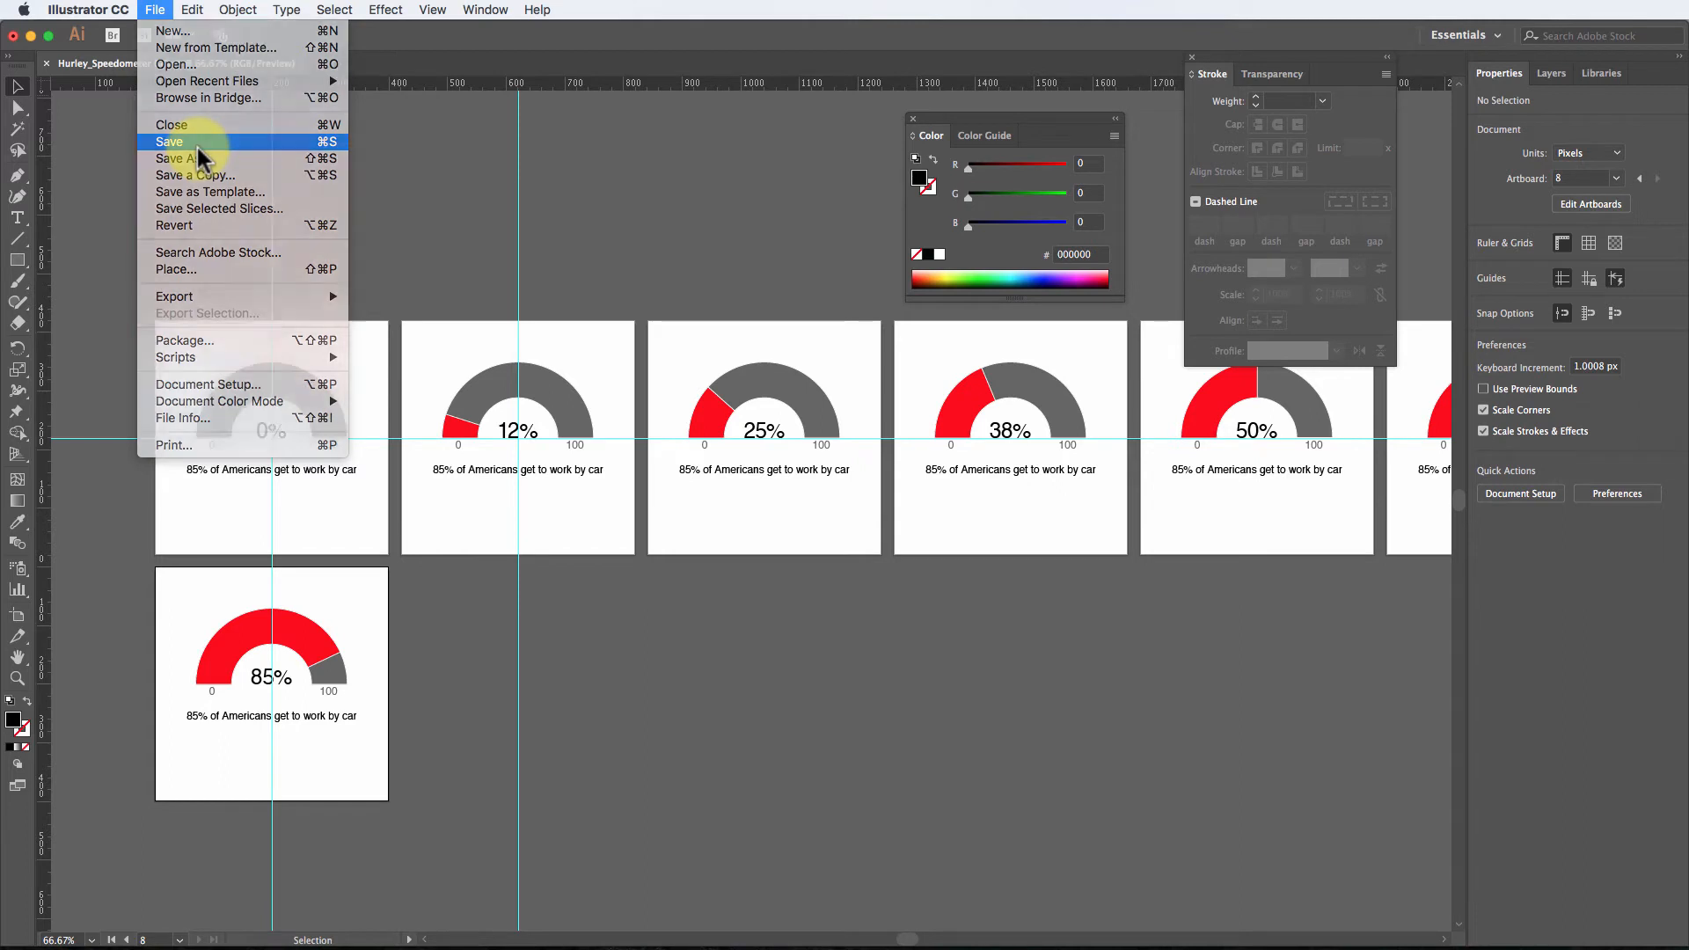
left_click(197, 145)
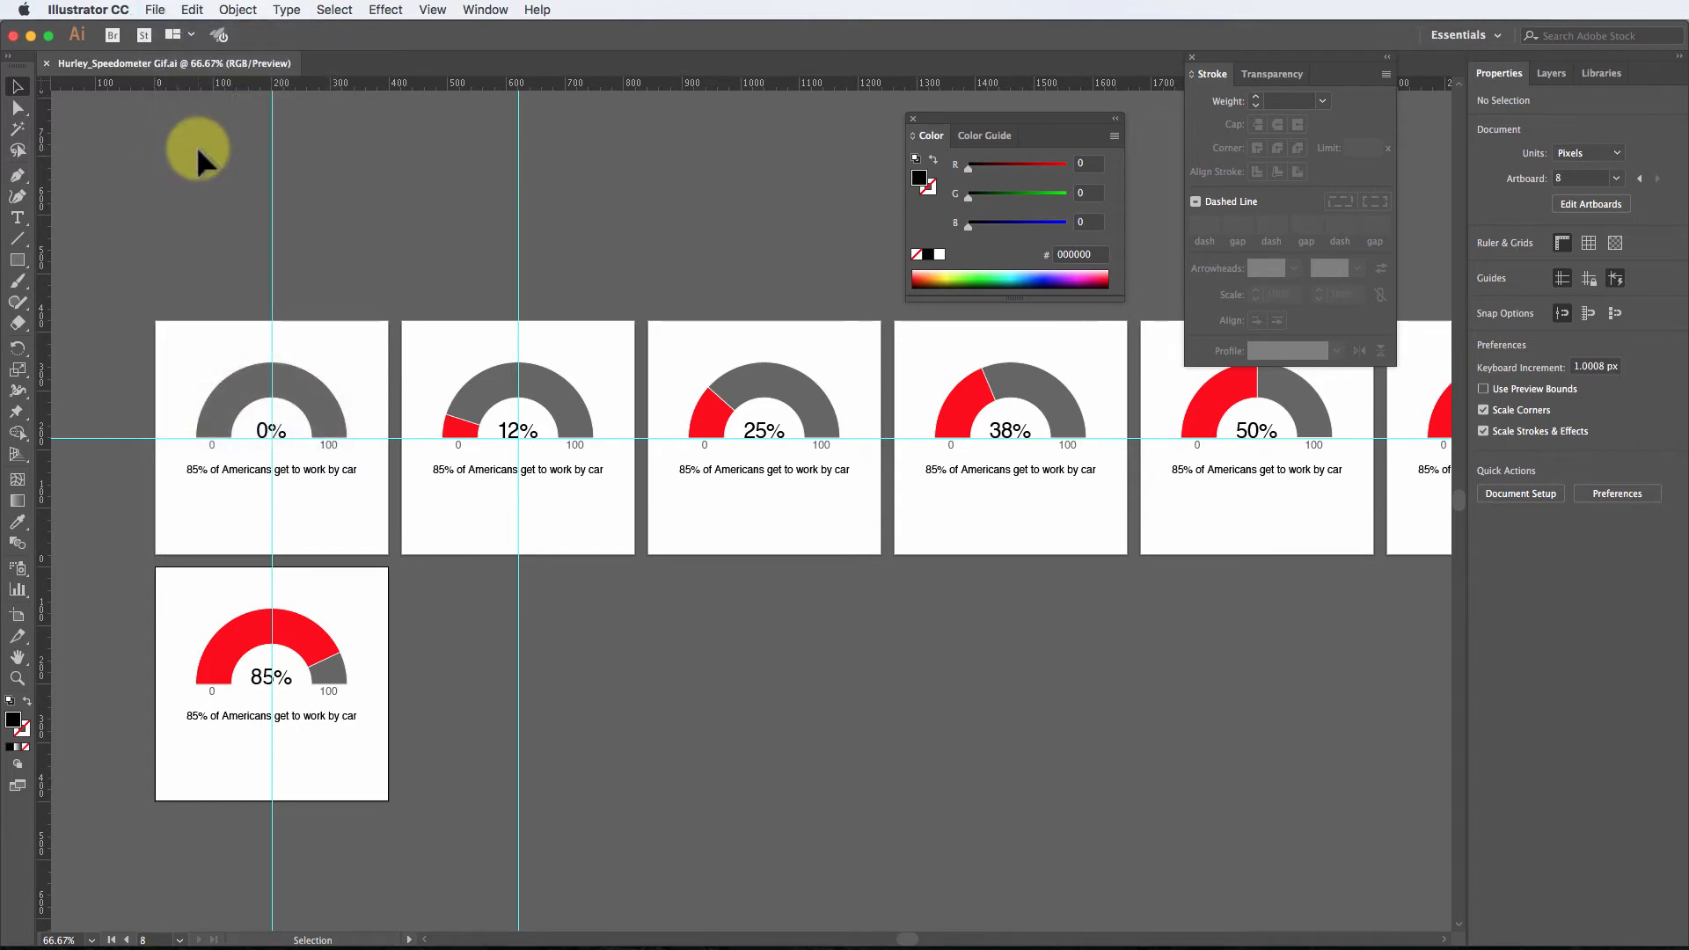
Step: Set up an Export for Screens of all eight artboards in PNG format
left_click(154, 11)
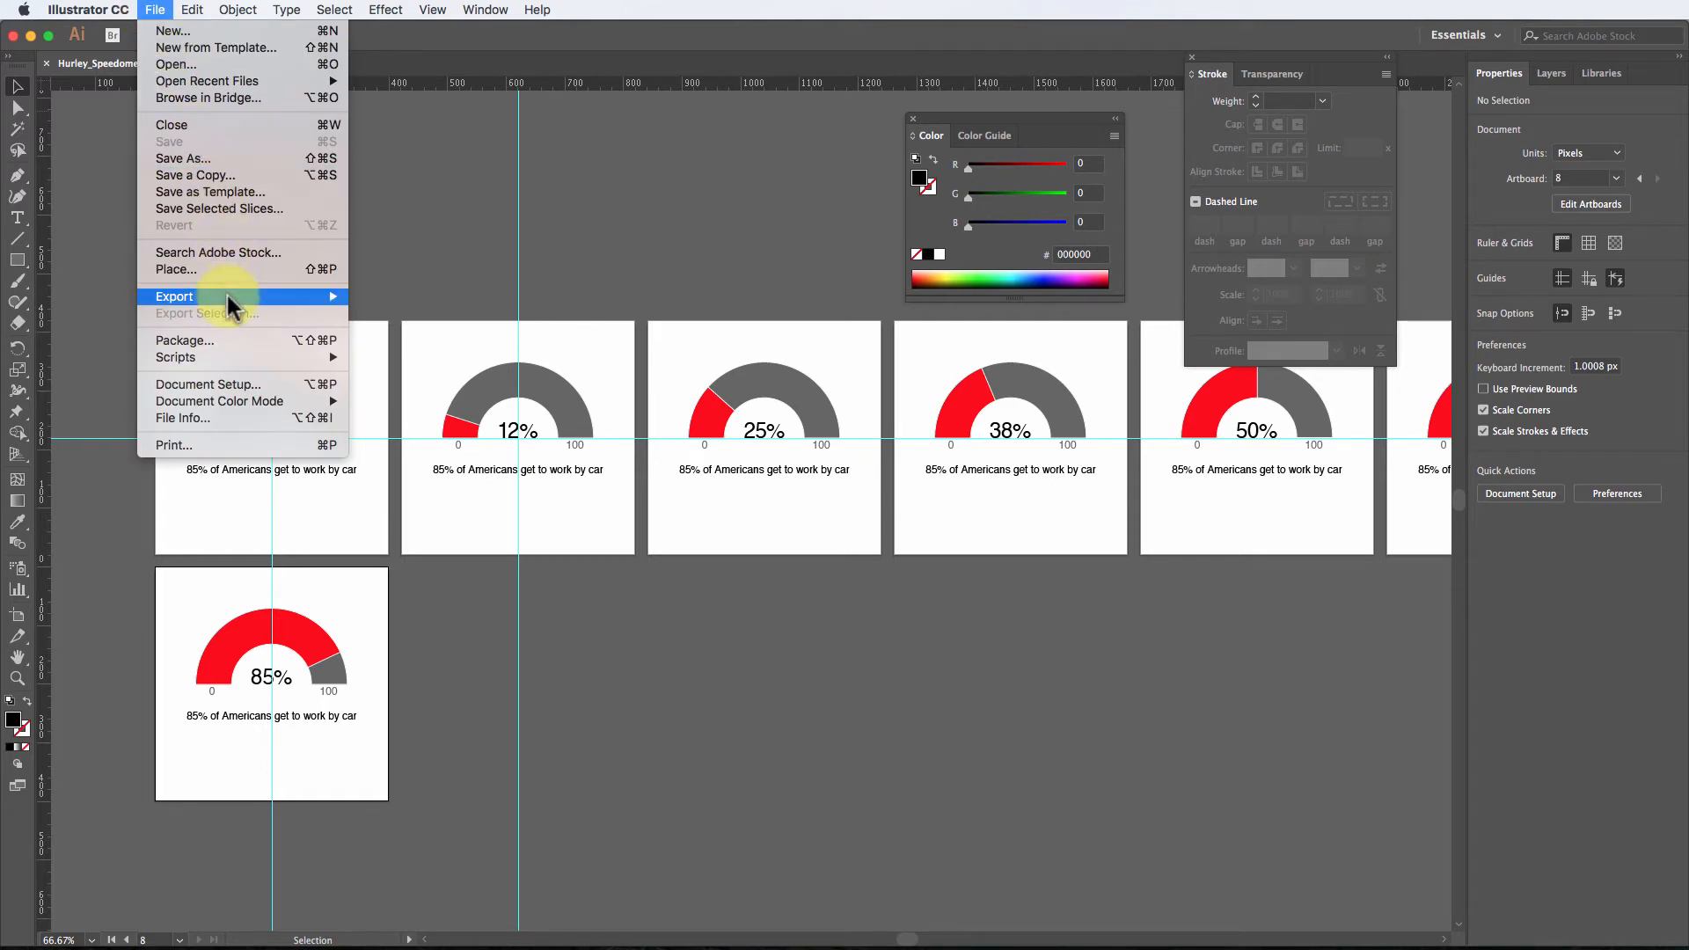
mouse_move(225, 295)
left_click(394, 299)
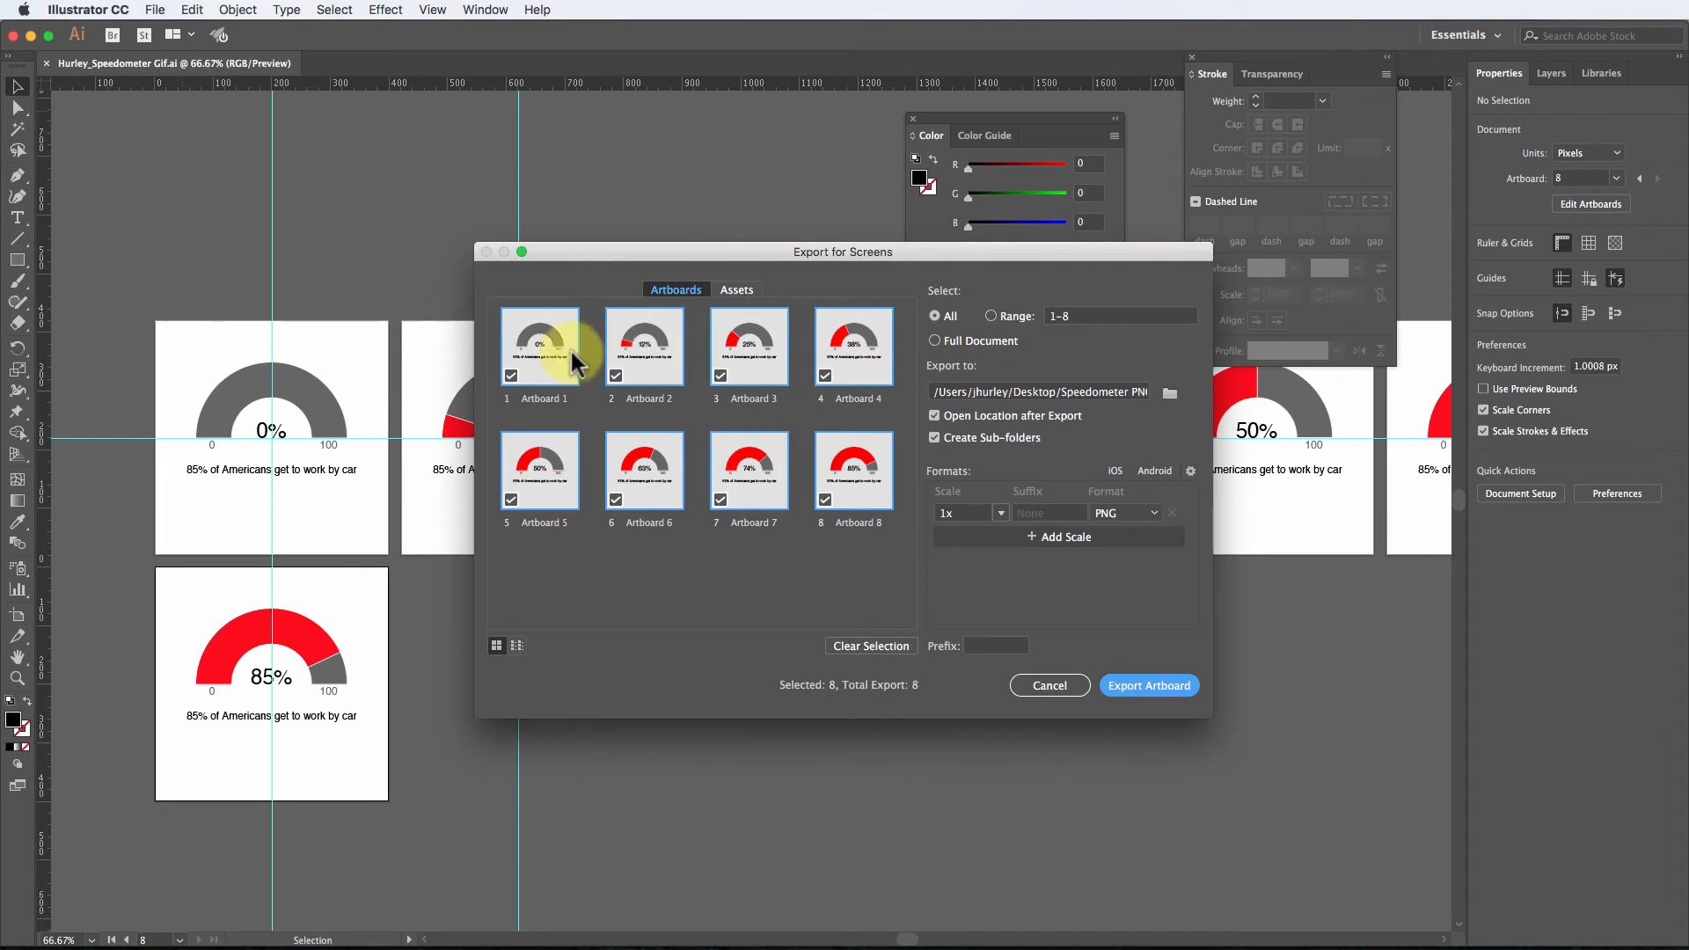
left_click(1153, 512)
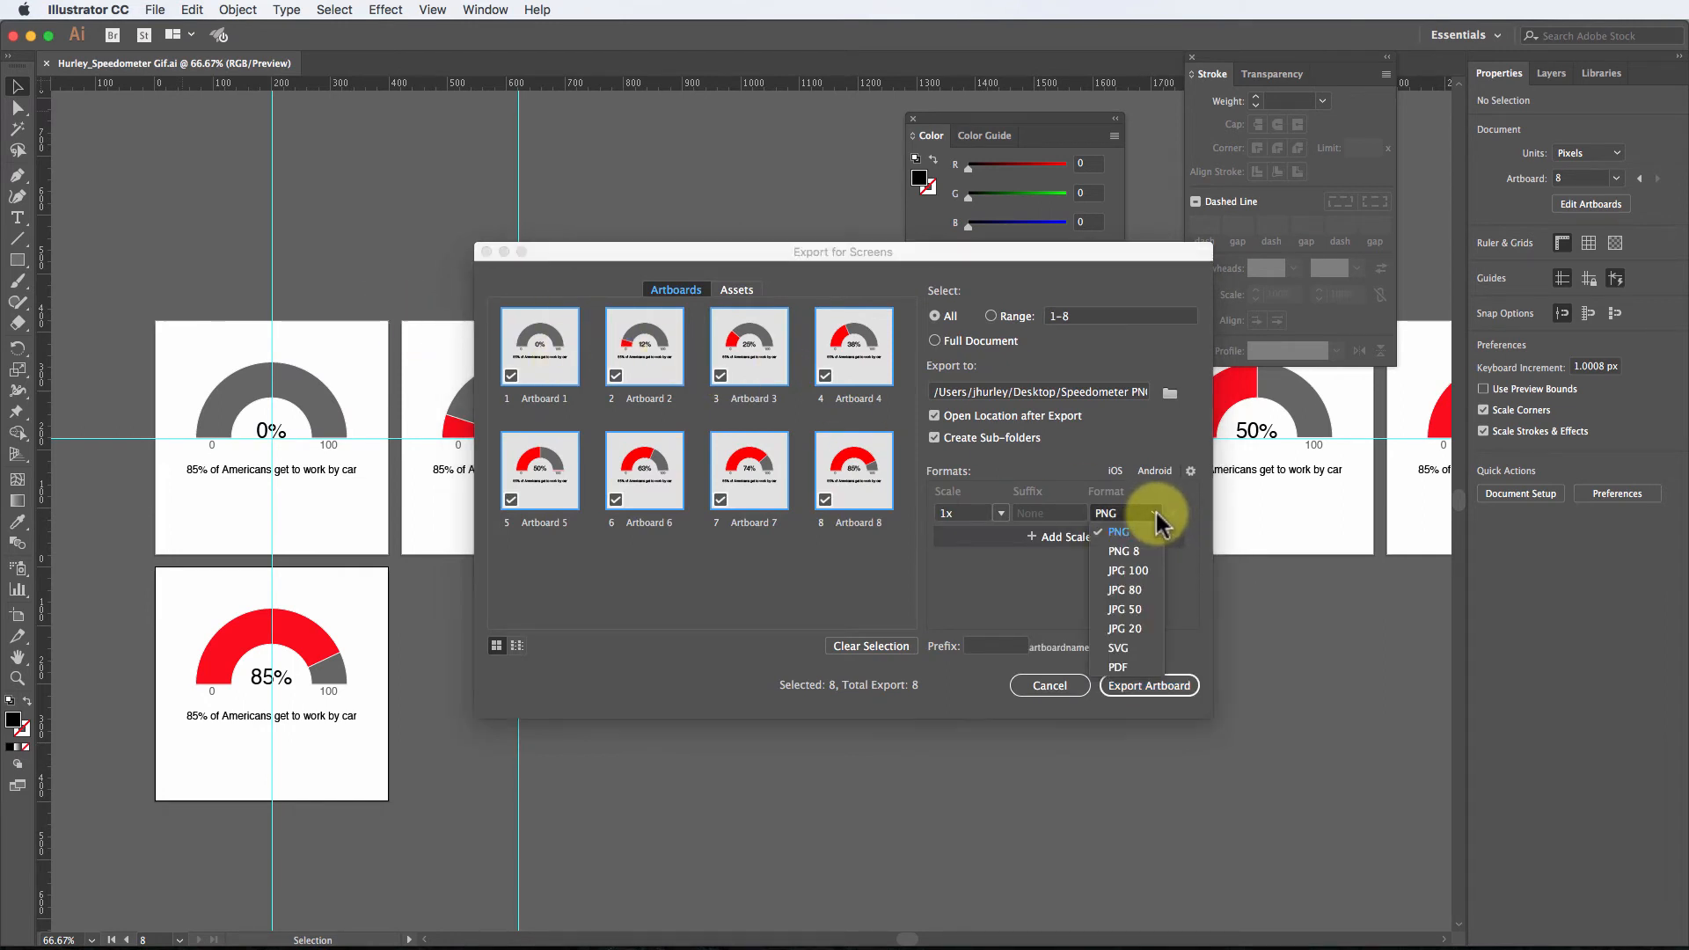
left_click(1147, 532)
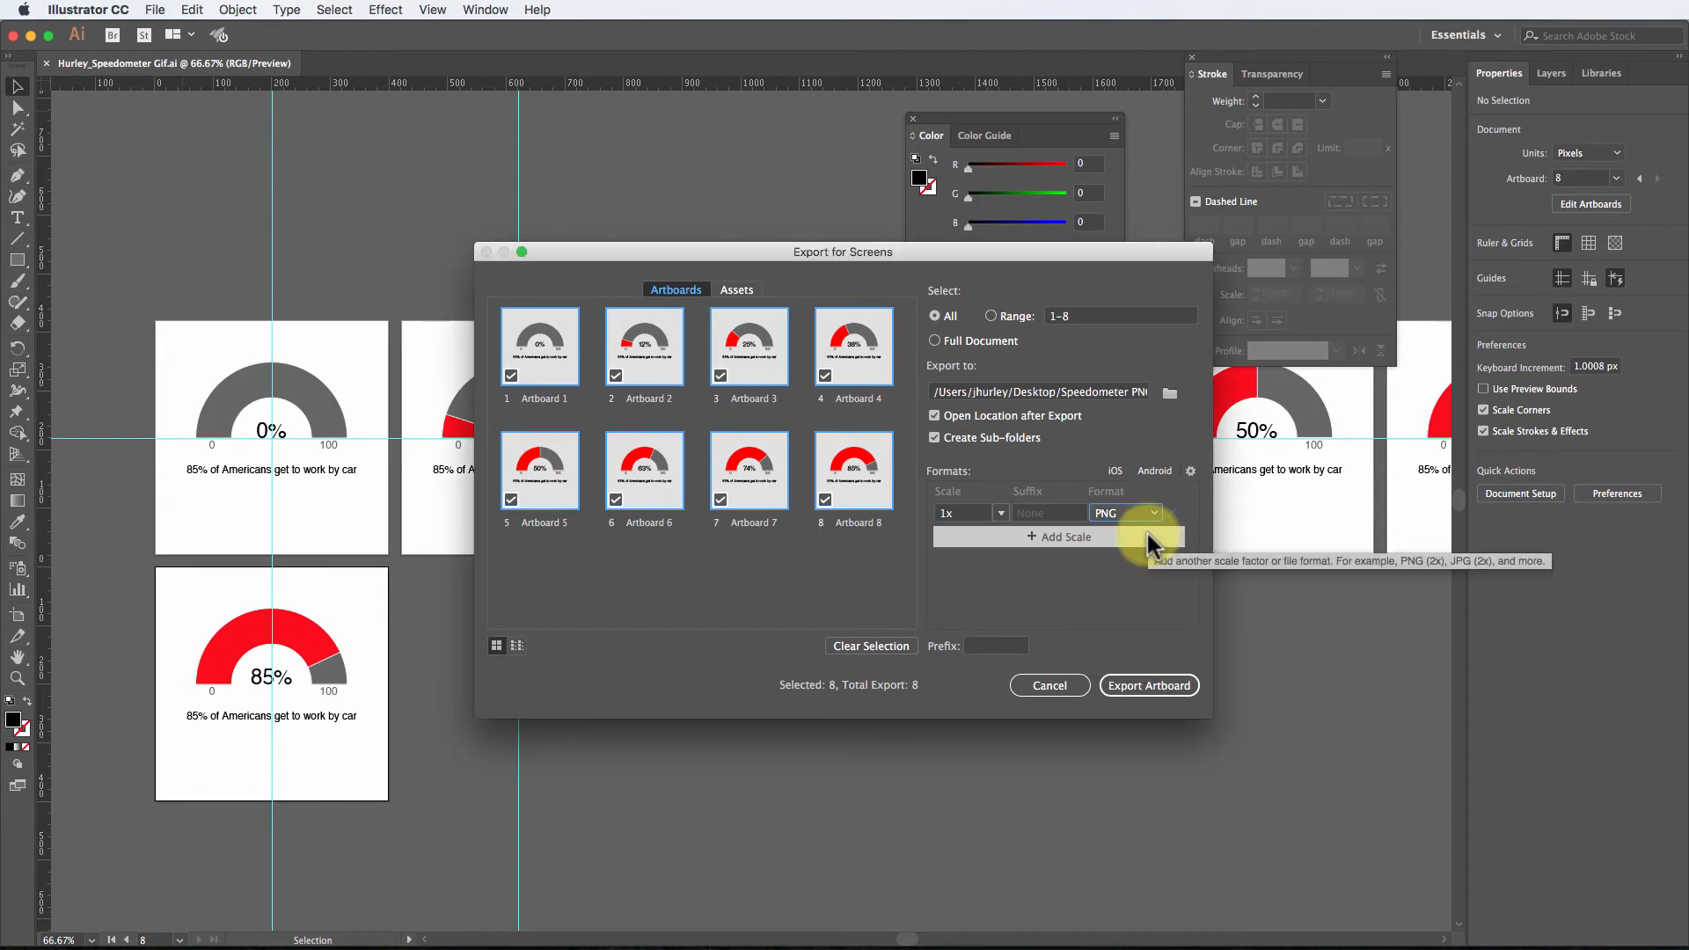
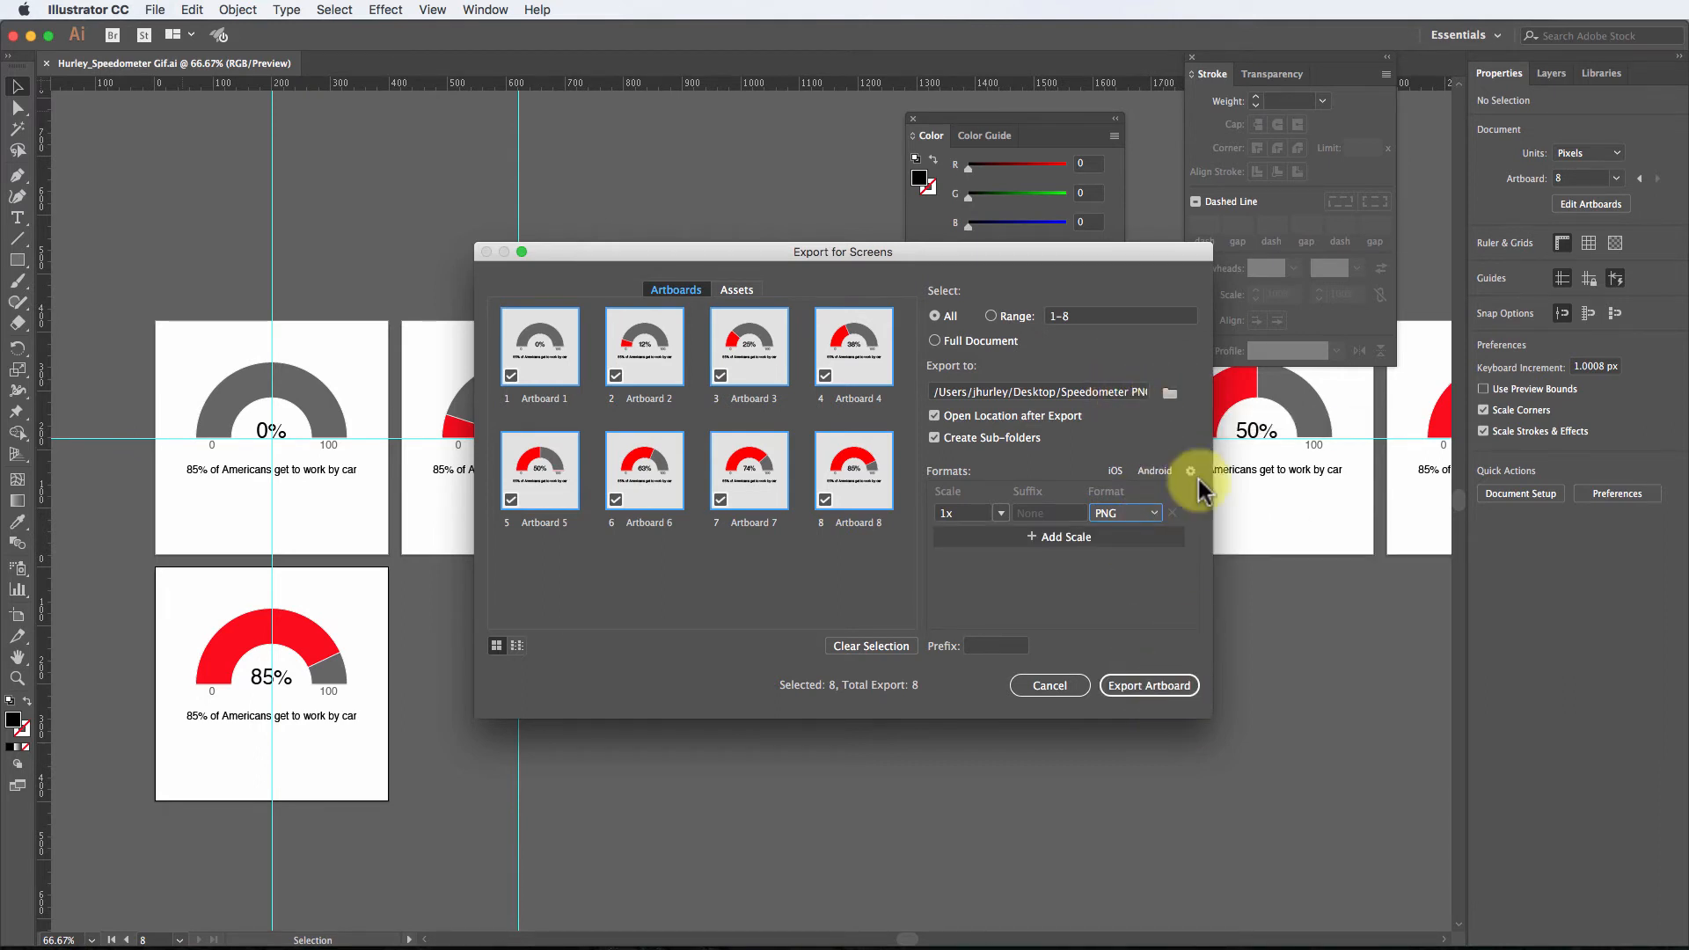
Step: Export the artboards to a new folder named "PNG 2" inside Speedometer PNG, and close the folder window that opens
left_click(1170, 392)
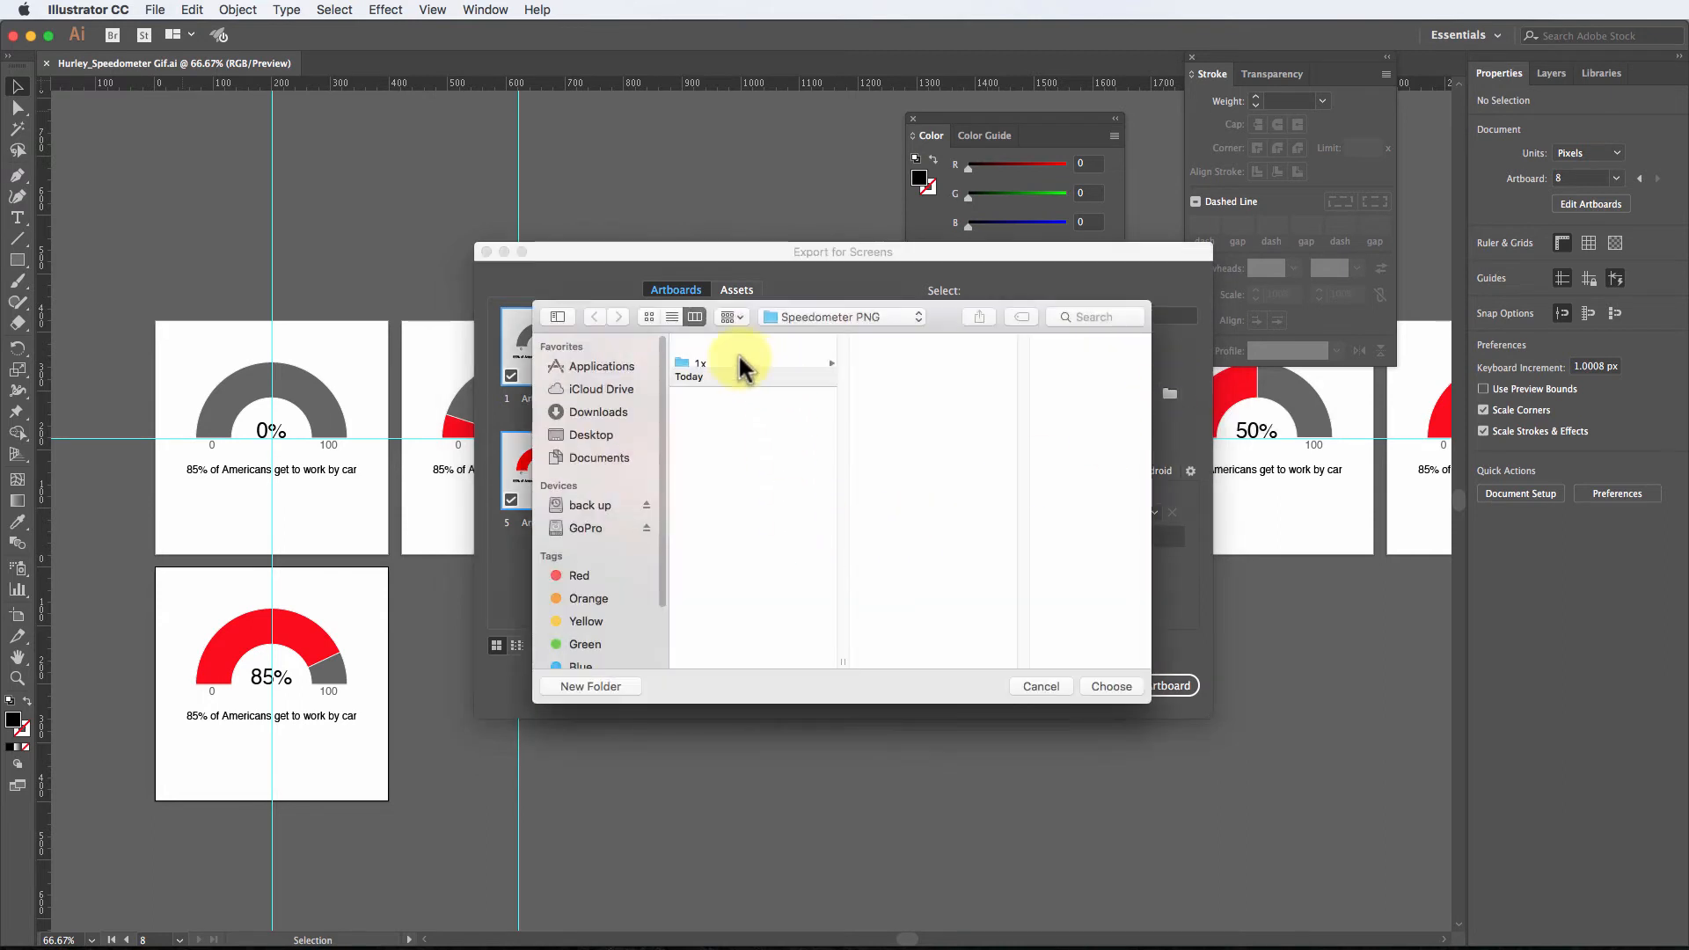
left_click(595, 684)
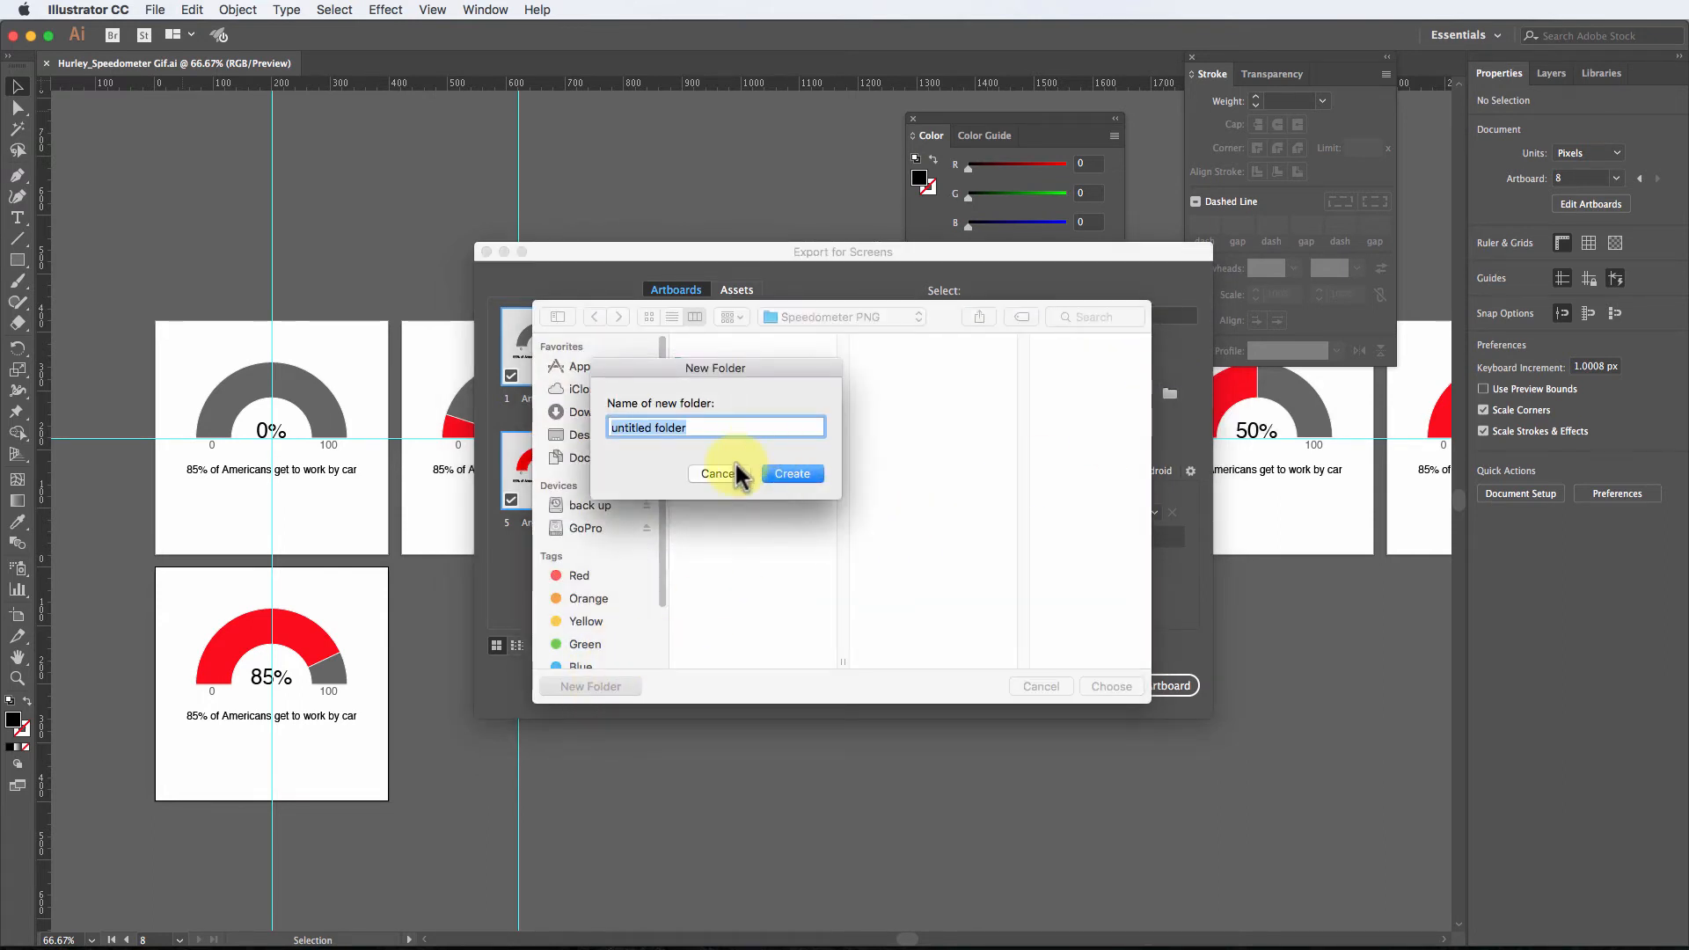
type("PNG 2")
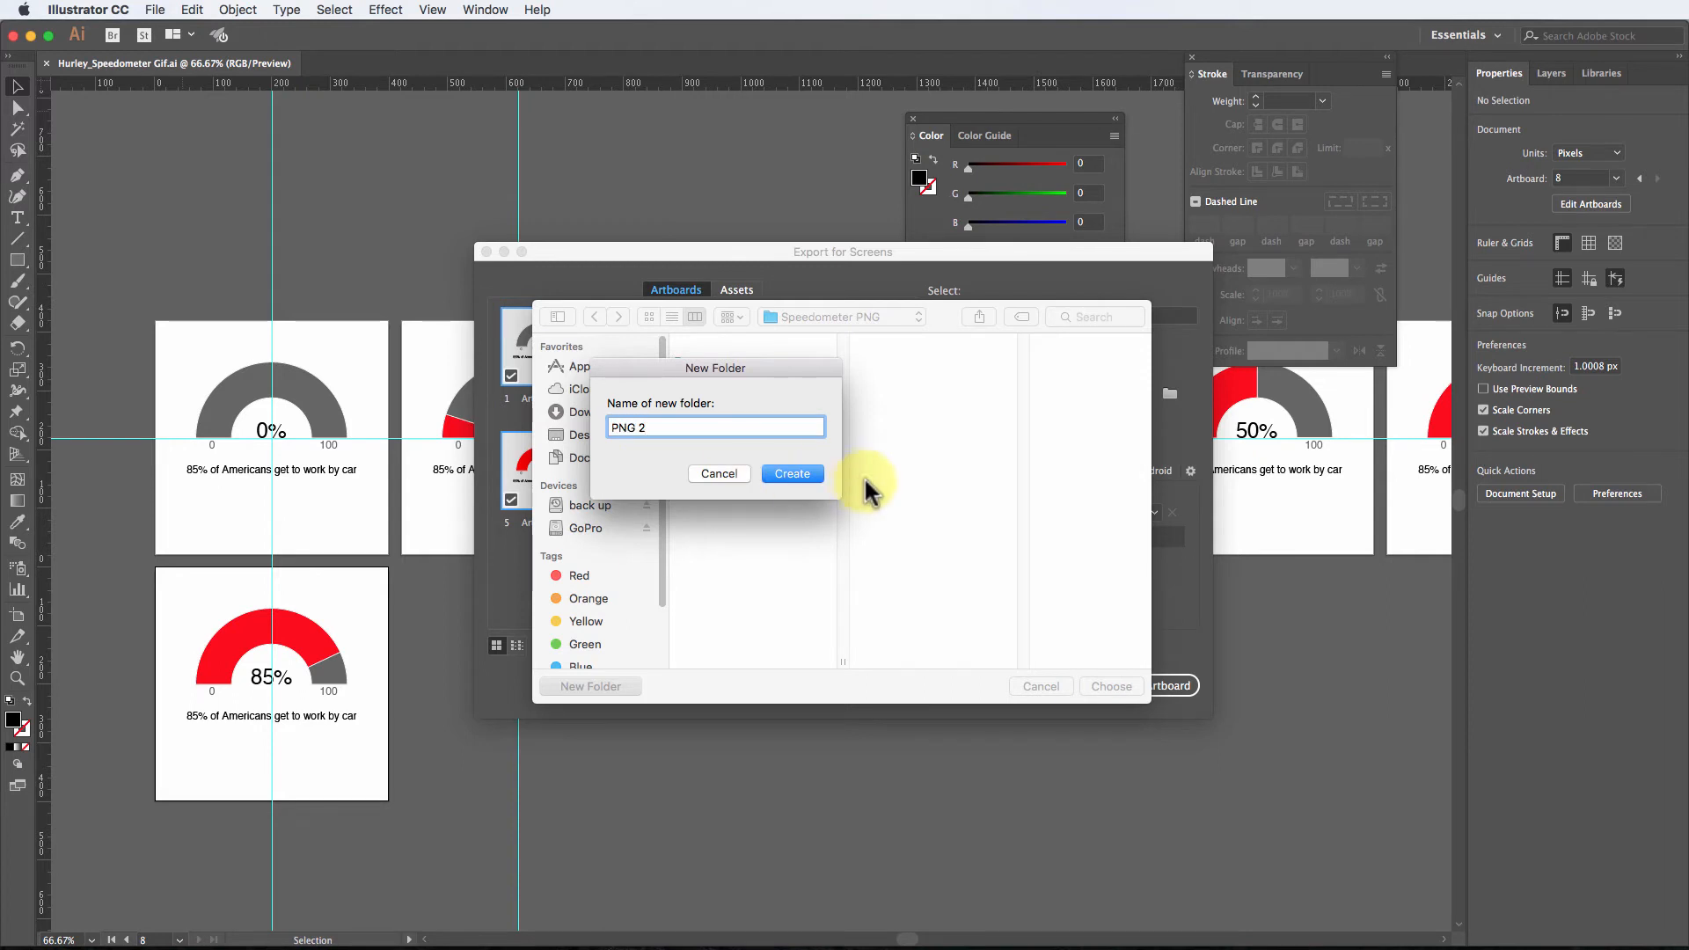
left_click(794, 471)
left_click(1101, 686)
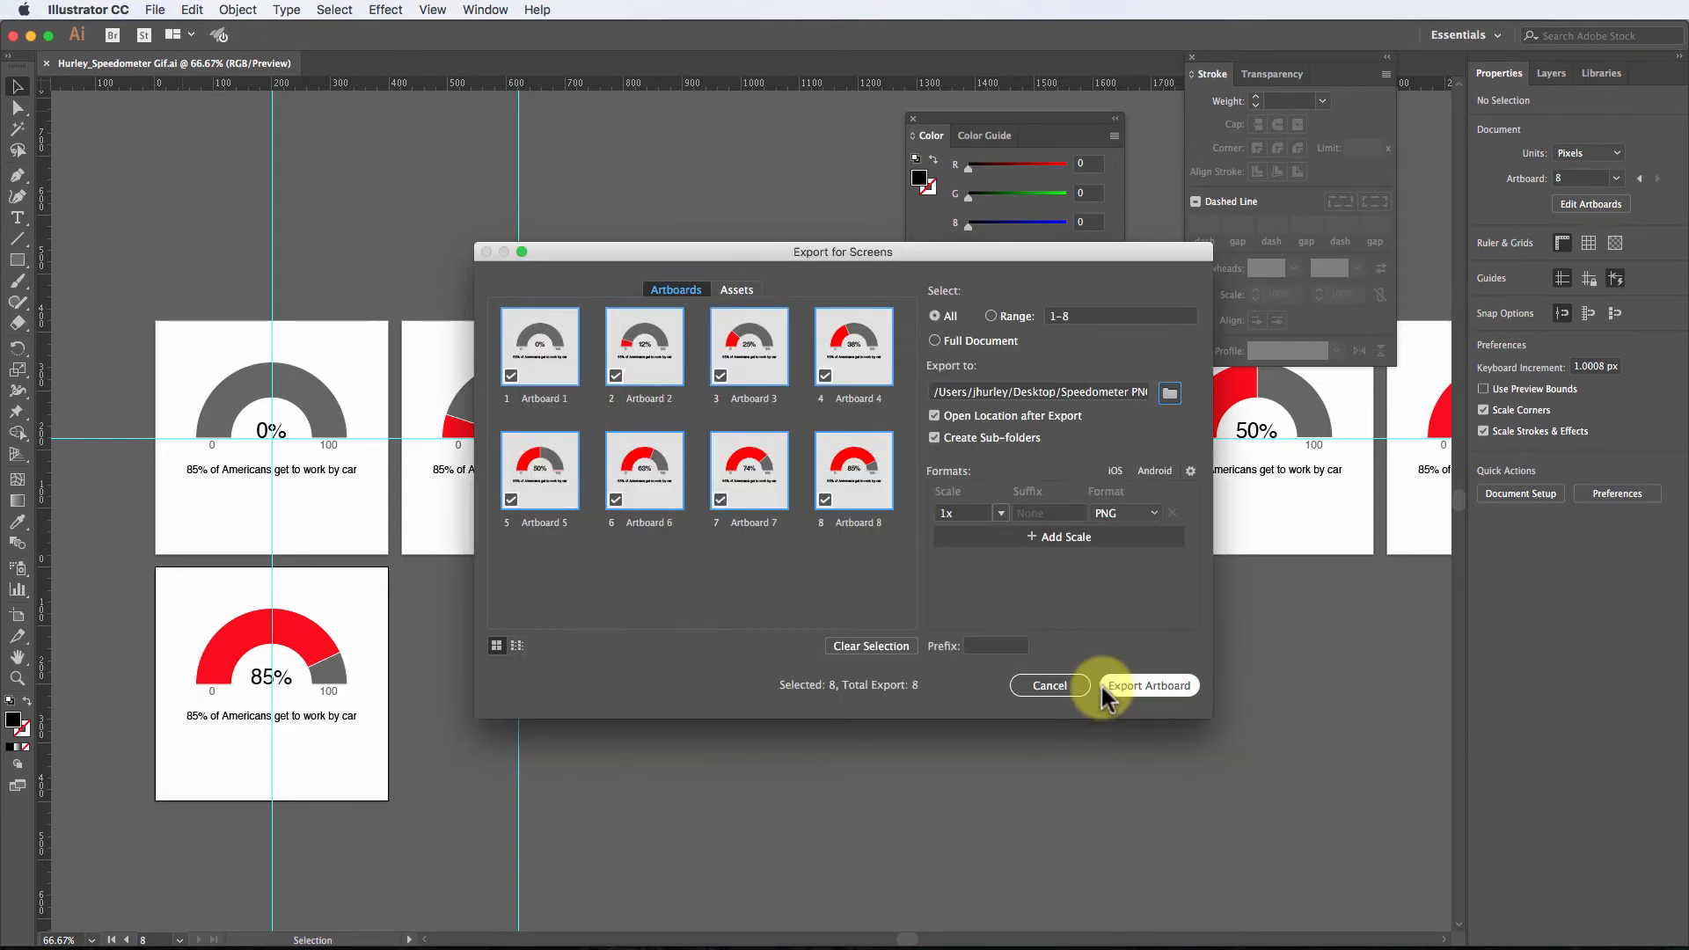
left_click(1153, 683)
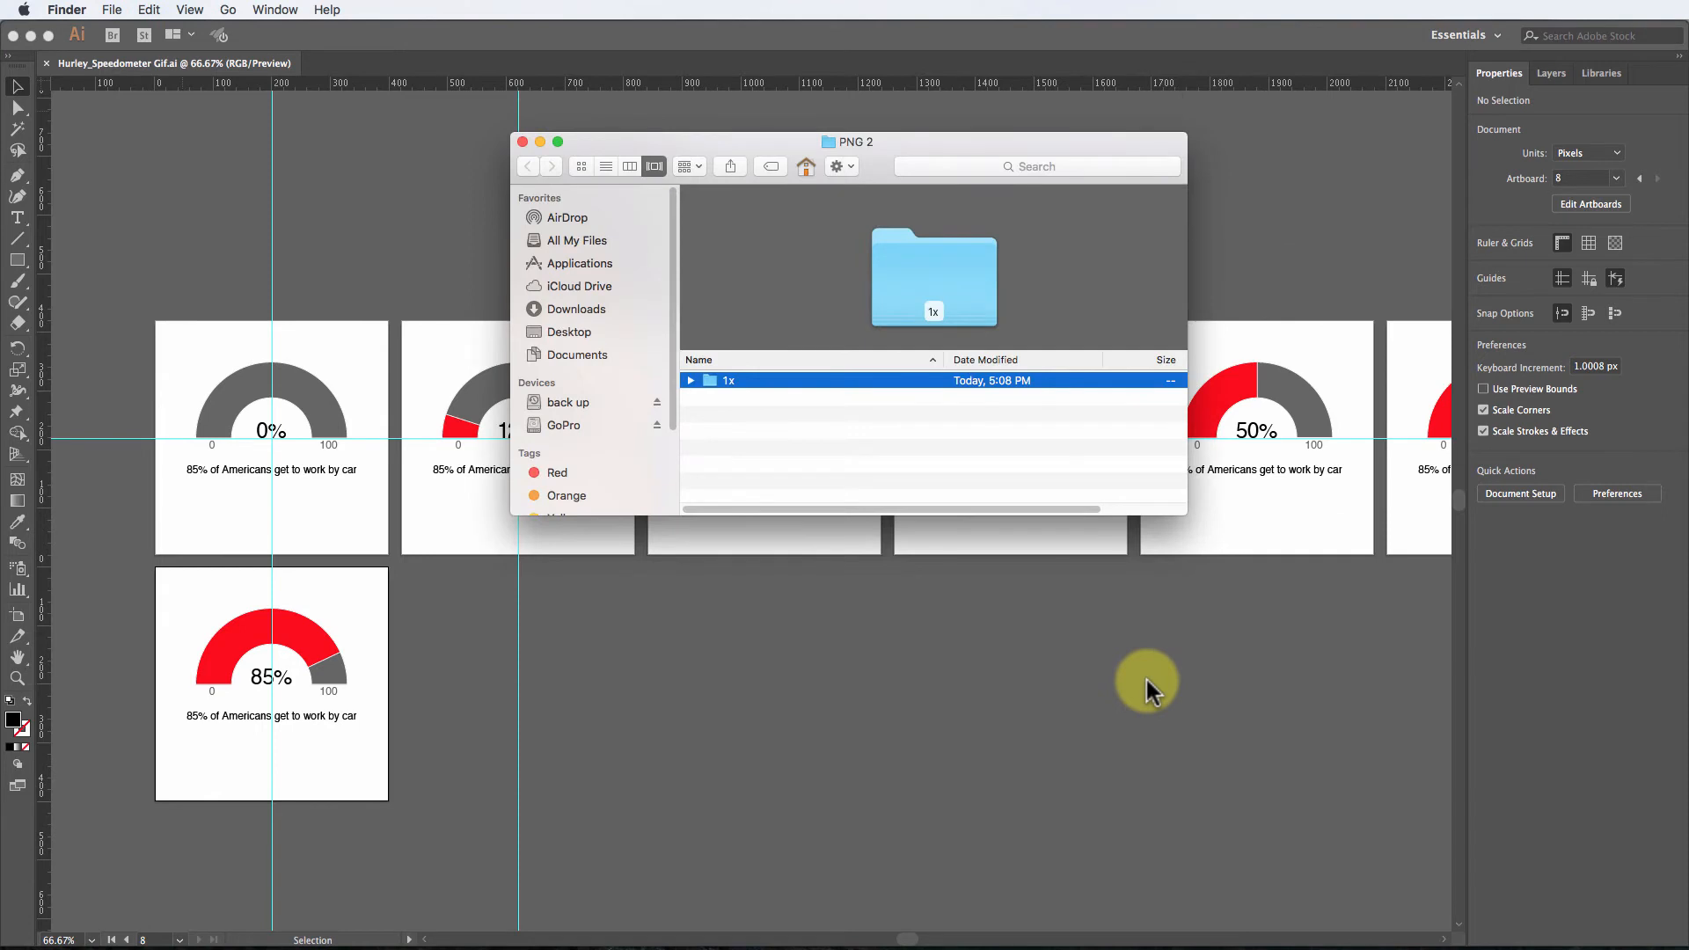
left_click(522, 141)
left_click(544, 158)
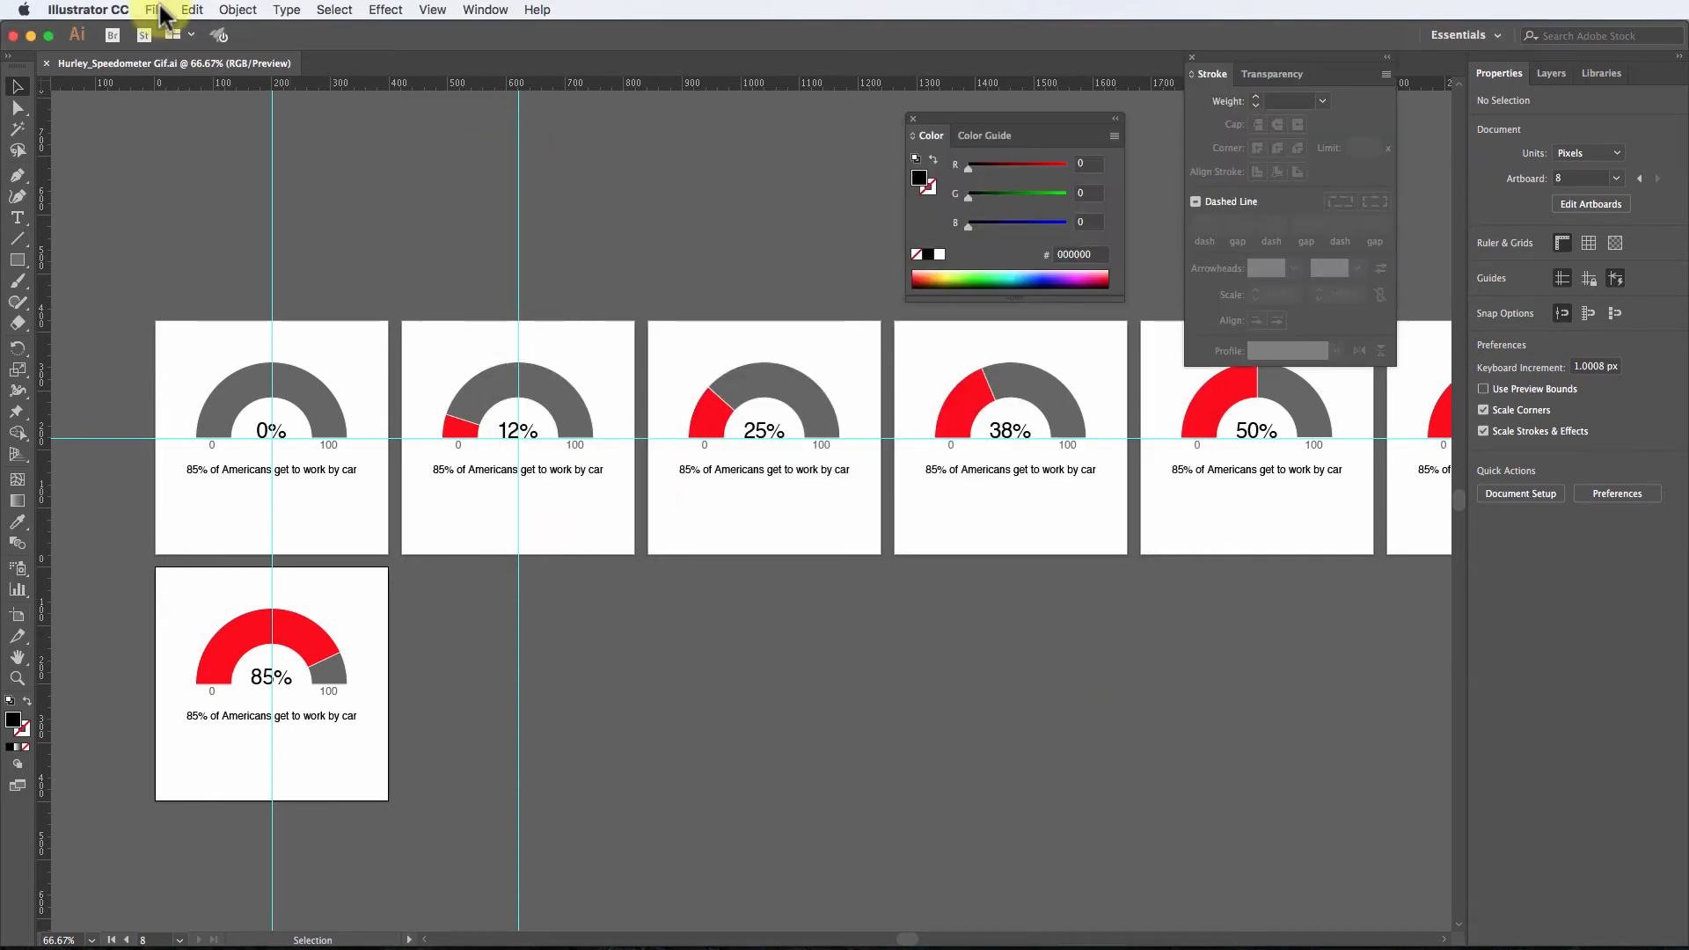
Step: Start an Export As in JPEG format with Use Artboards enabled for all artboards
left_click(155, 10)
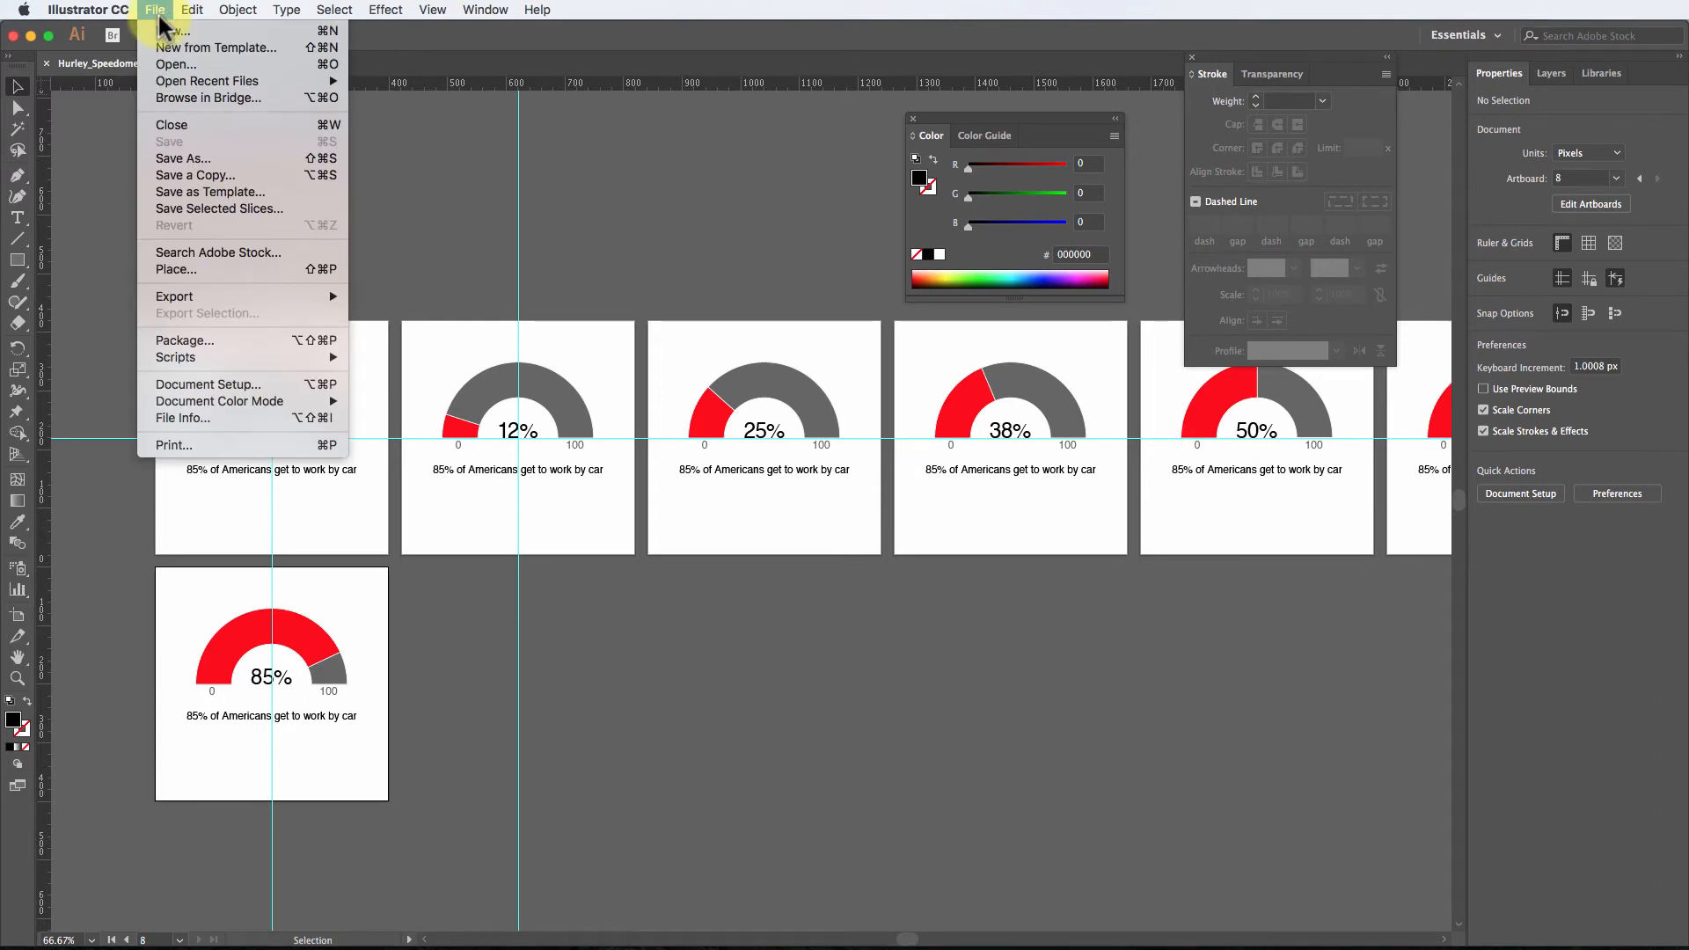
mouse_move(204, 296)
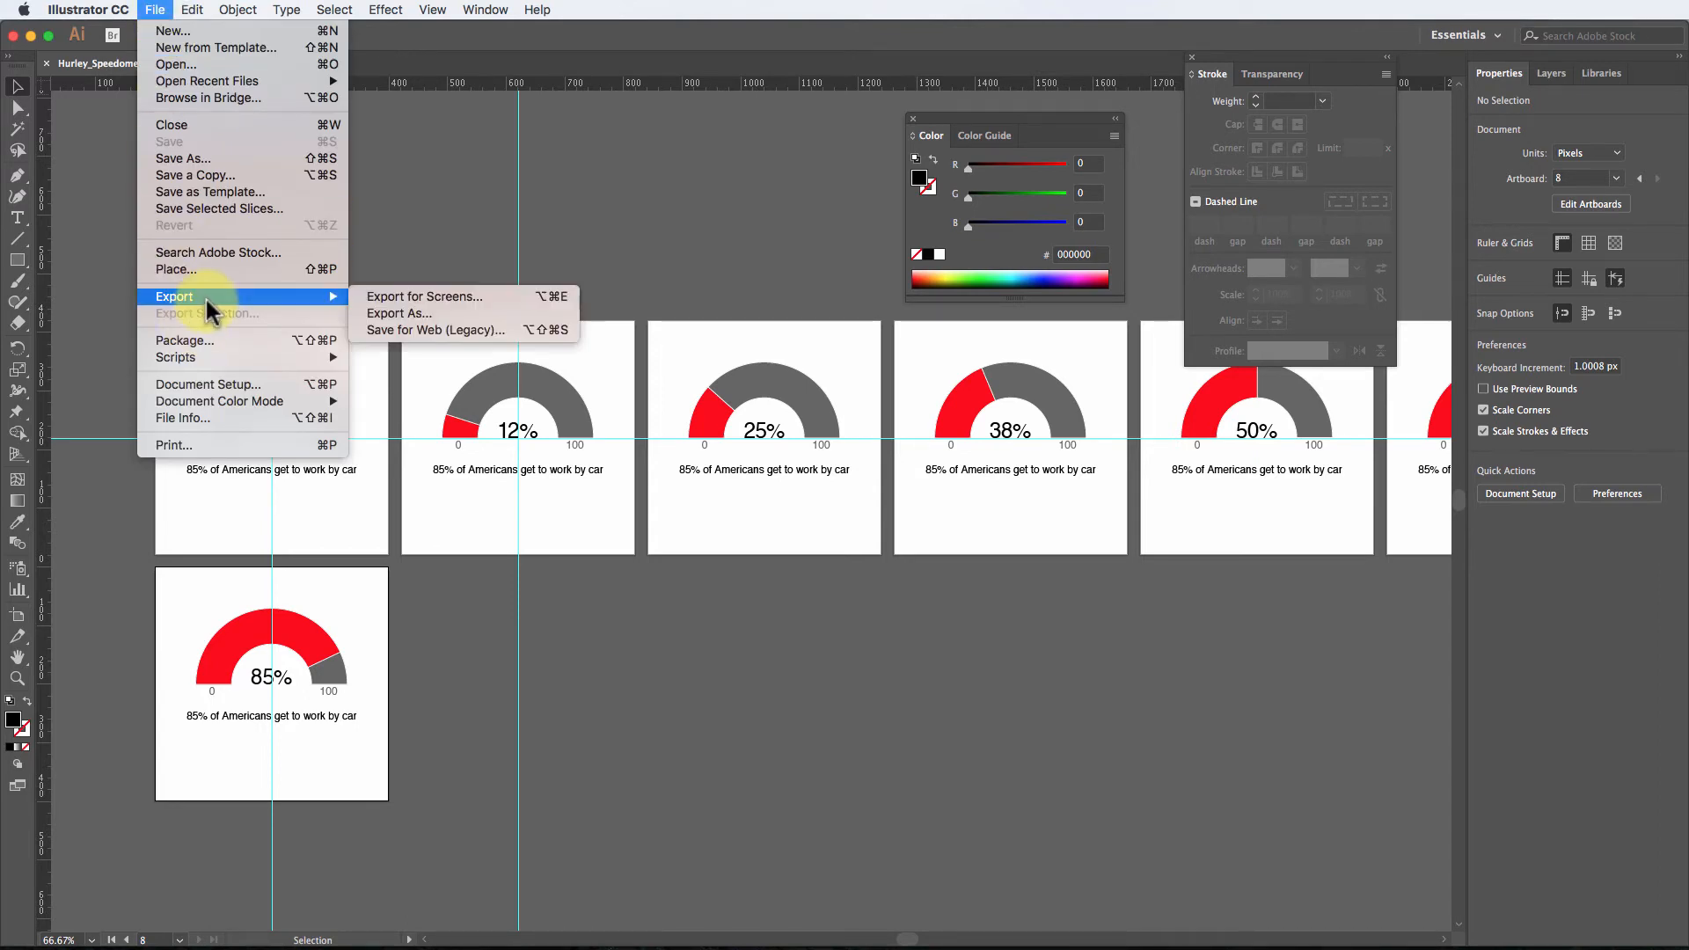
left_click(431, 317)
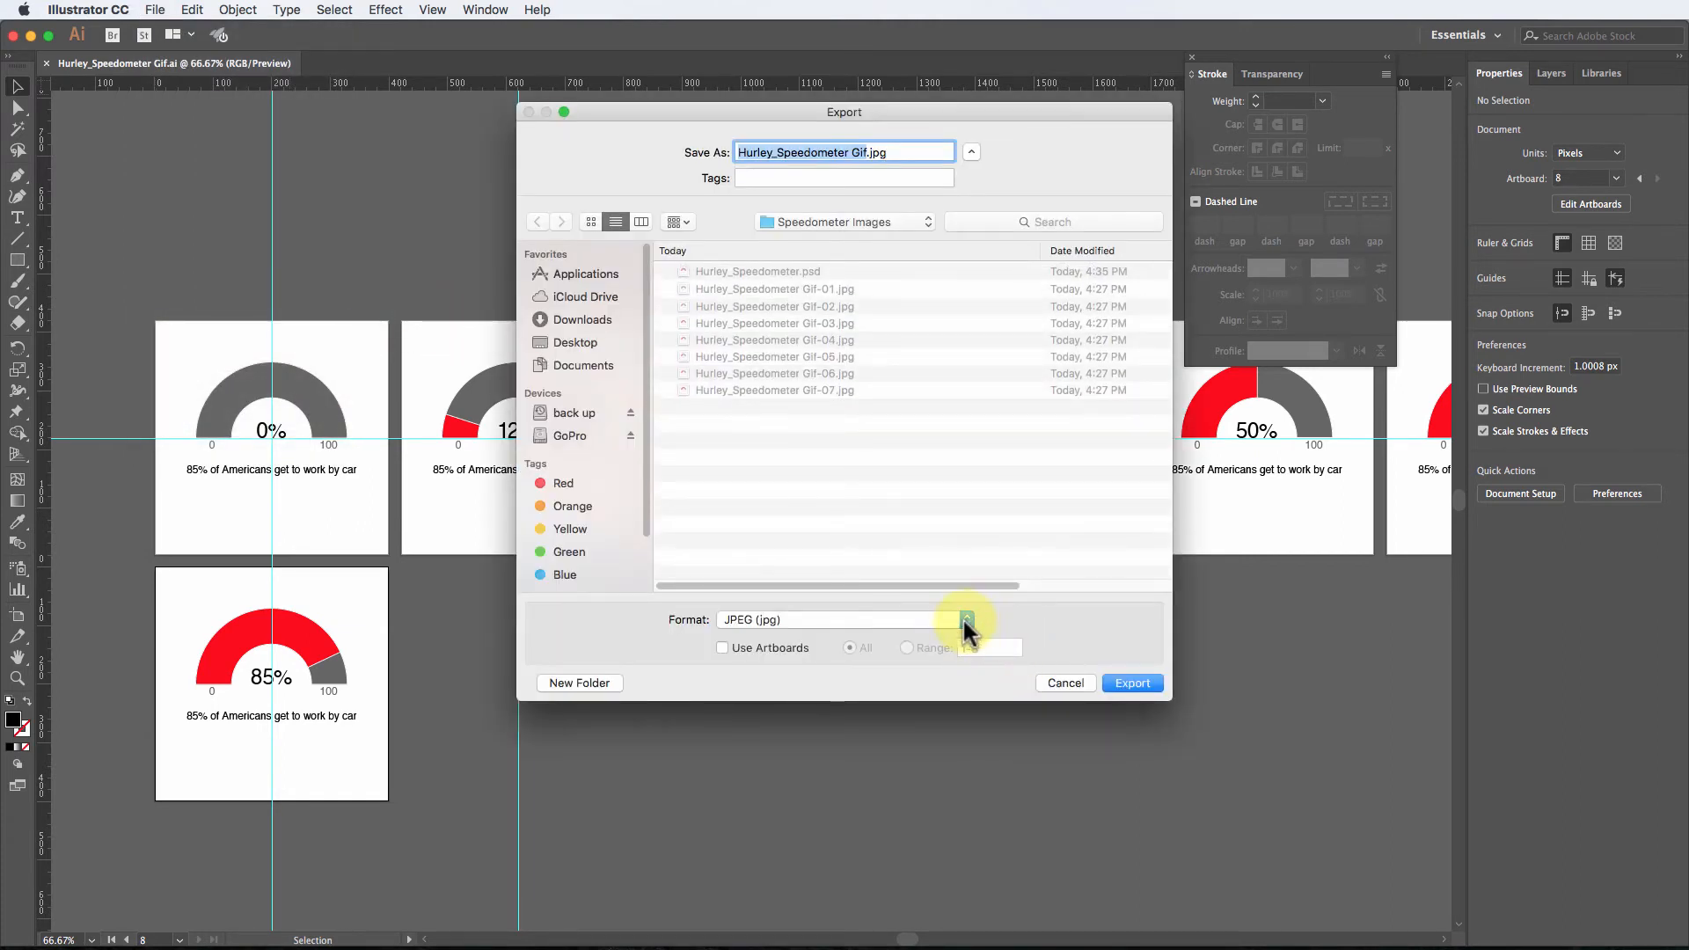
left_click(722, 647)
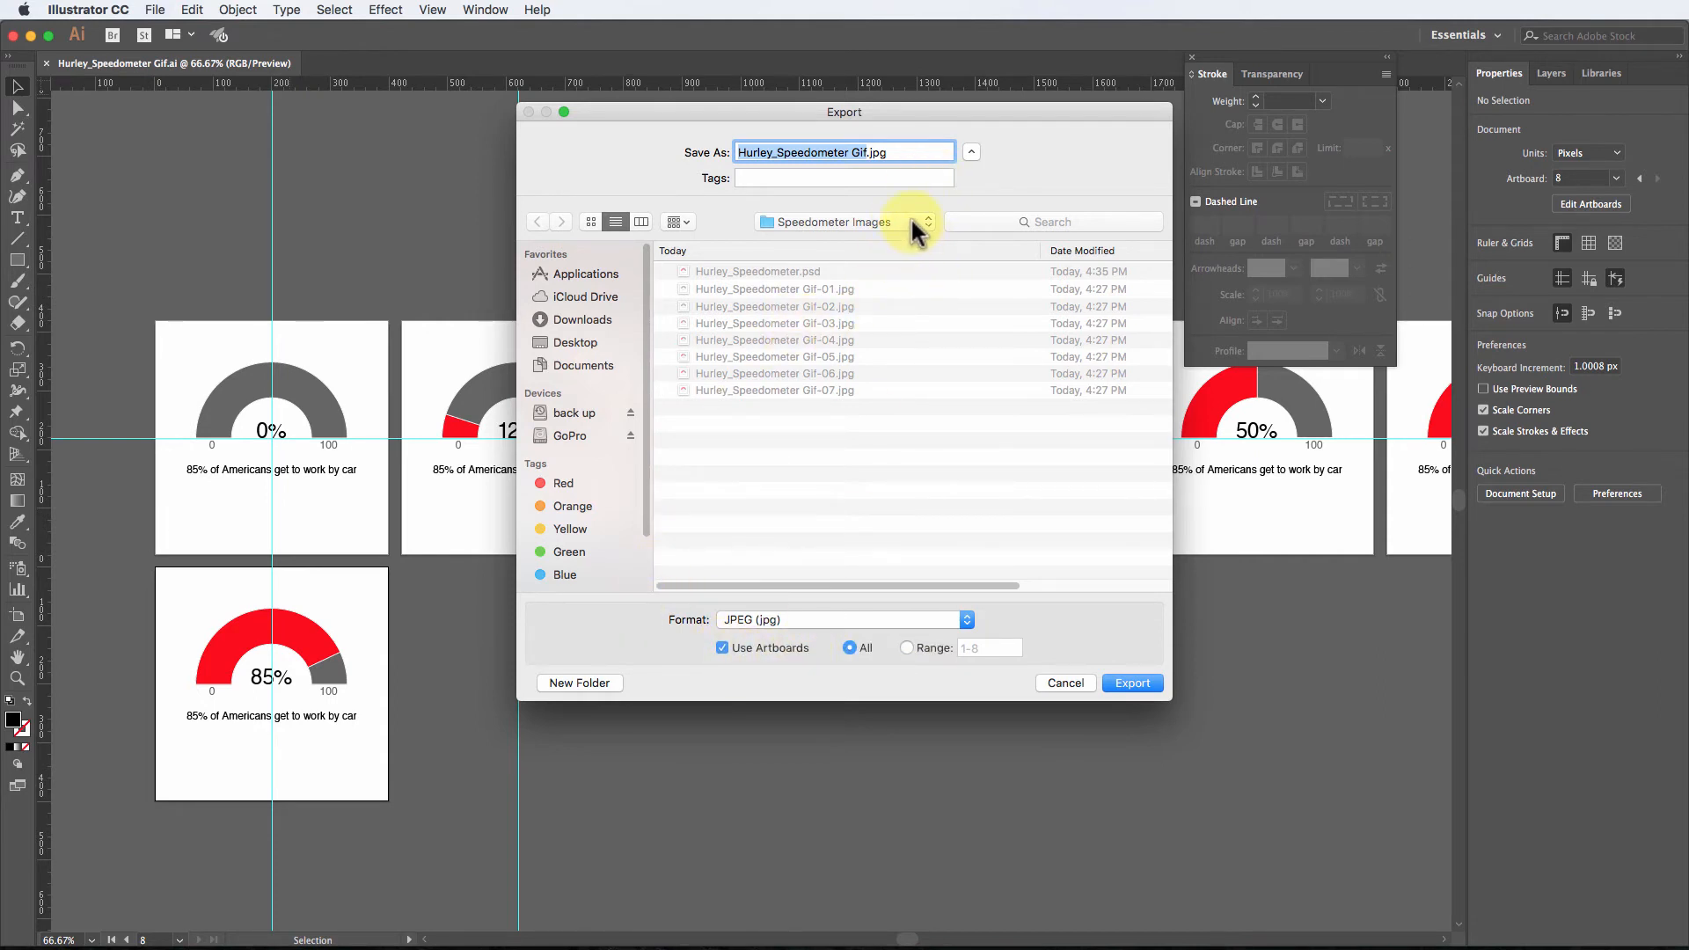
Step: Create a Desktop folder named with the surname plus "_Speedometer Gif2" and export the JPEGs there in RGB at quality 10, Maximum, 150 ppi
left_click(911, 222)
left_click(889, 287)
left_click(579, 683)
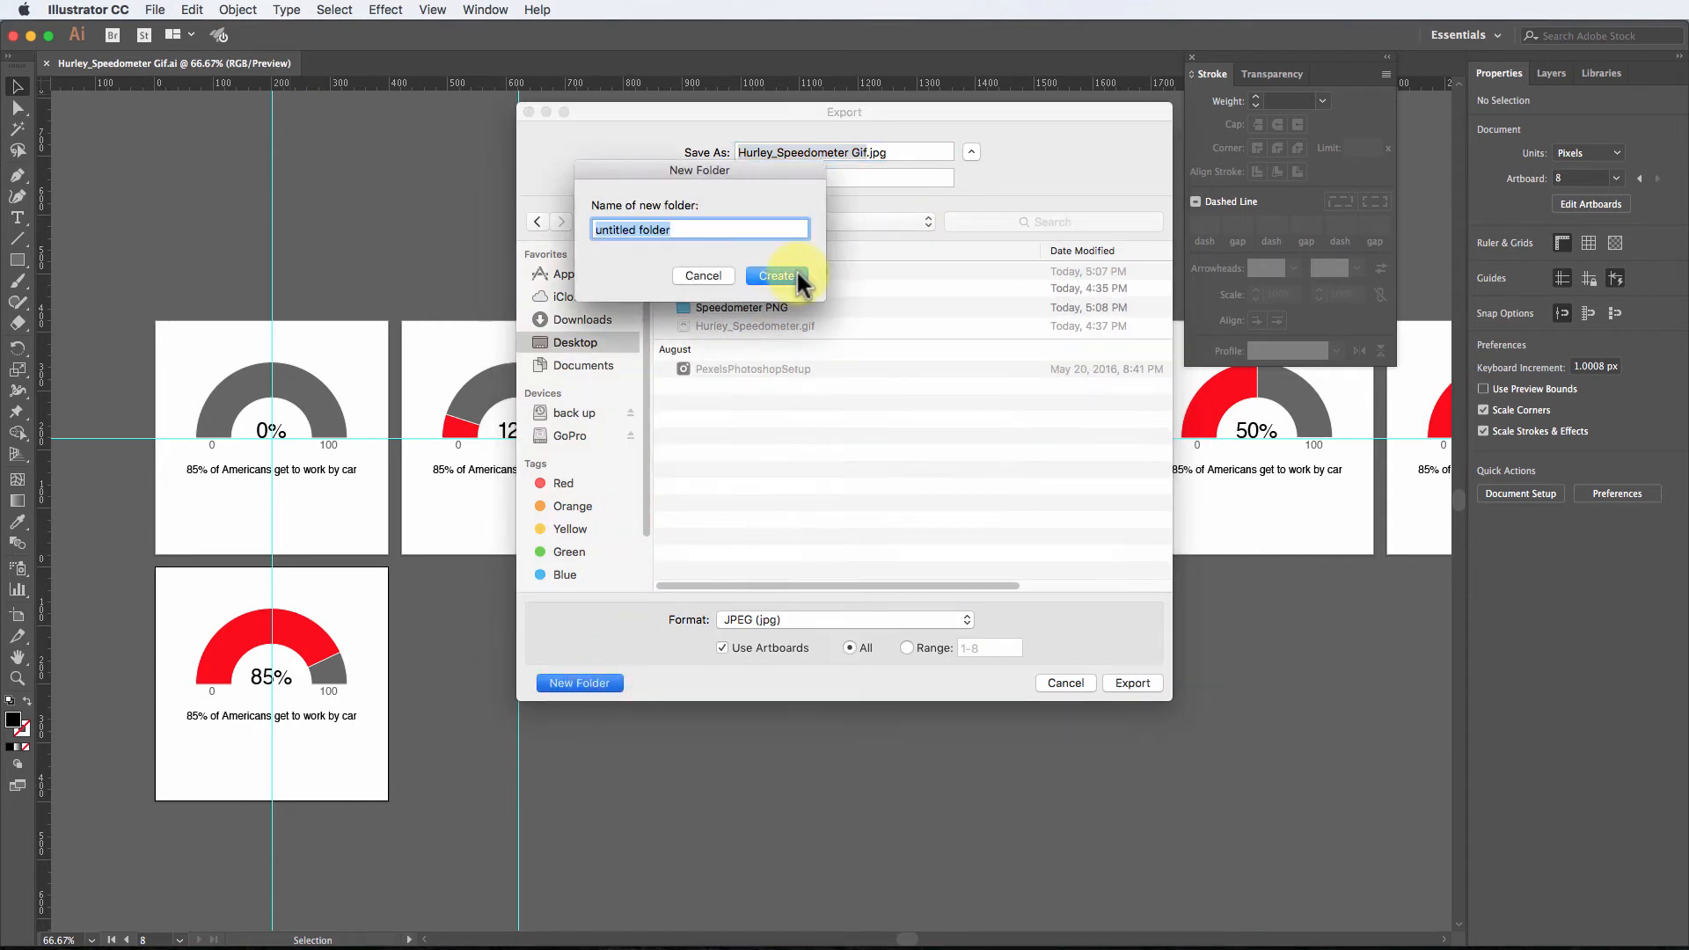
type("Hurley")
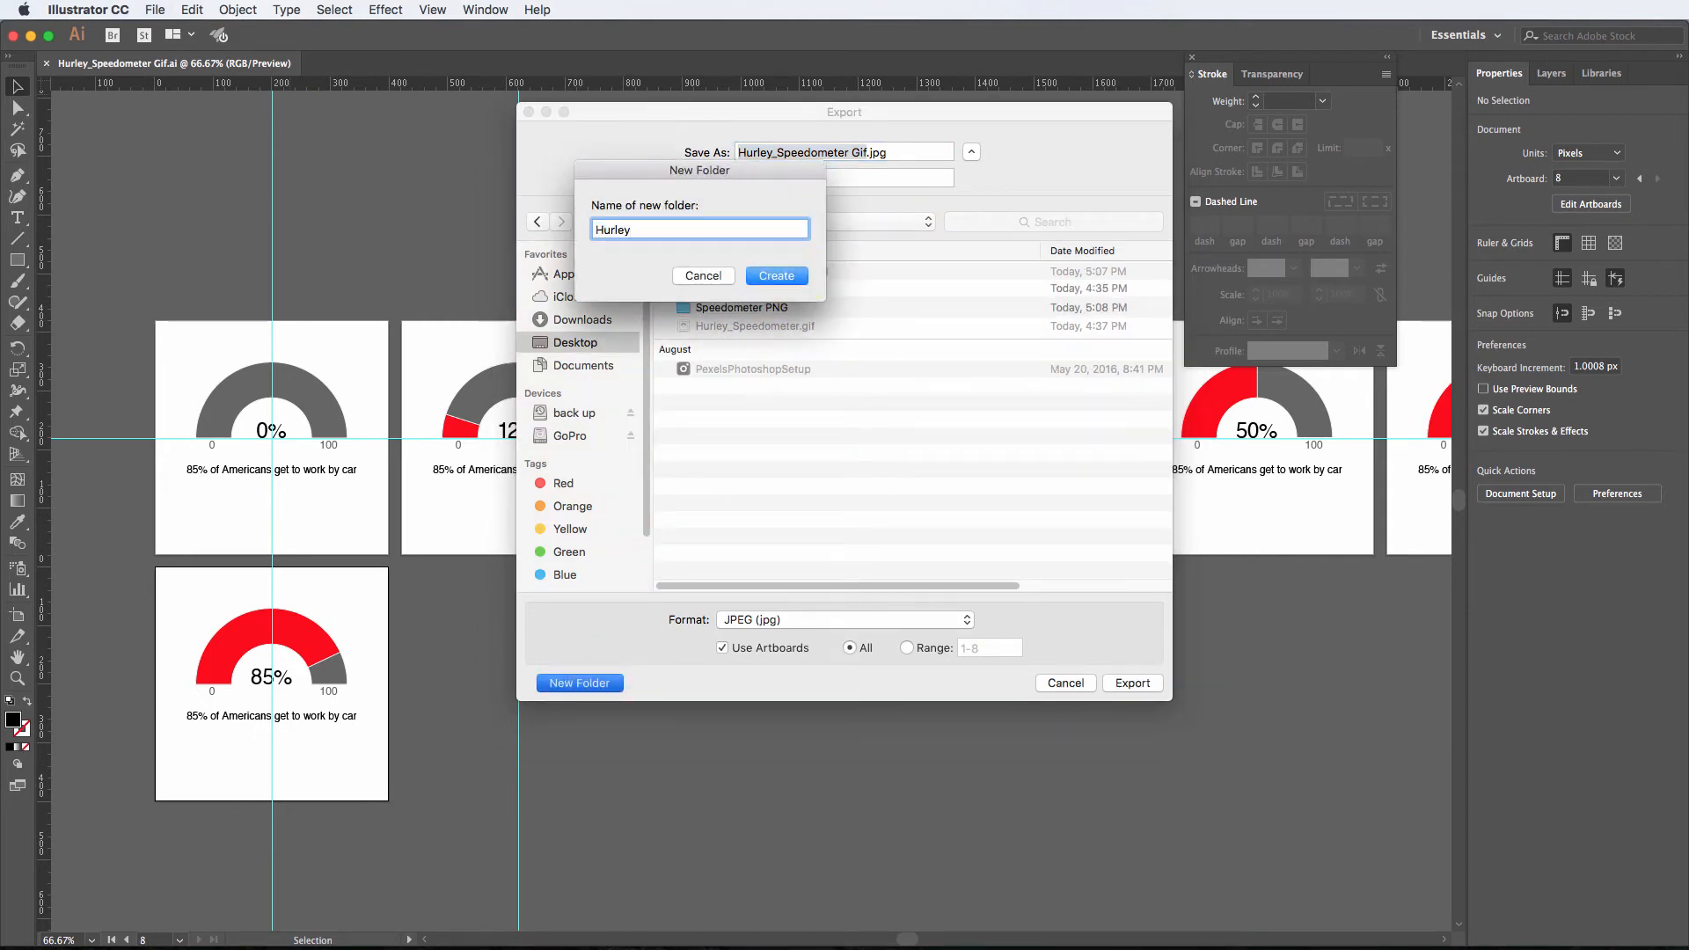
type("_Speedometer Gif3")
key("BackSpace")
type("2")
left_click(776, 275)
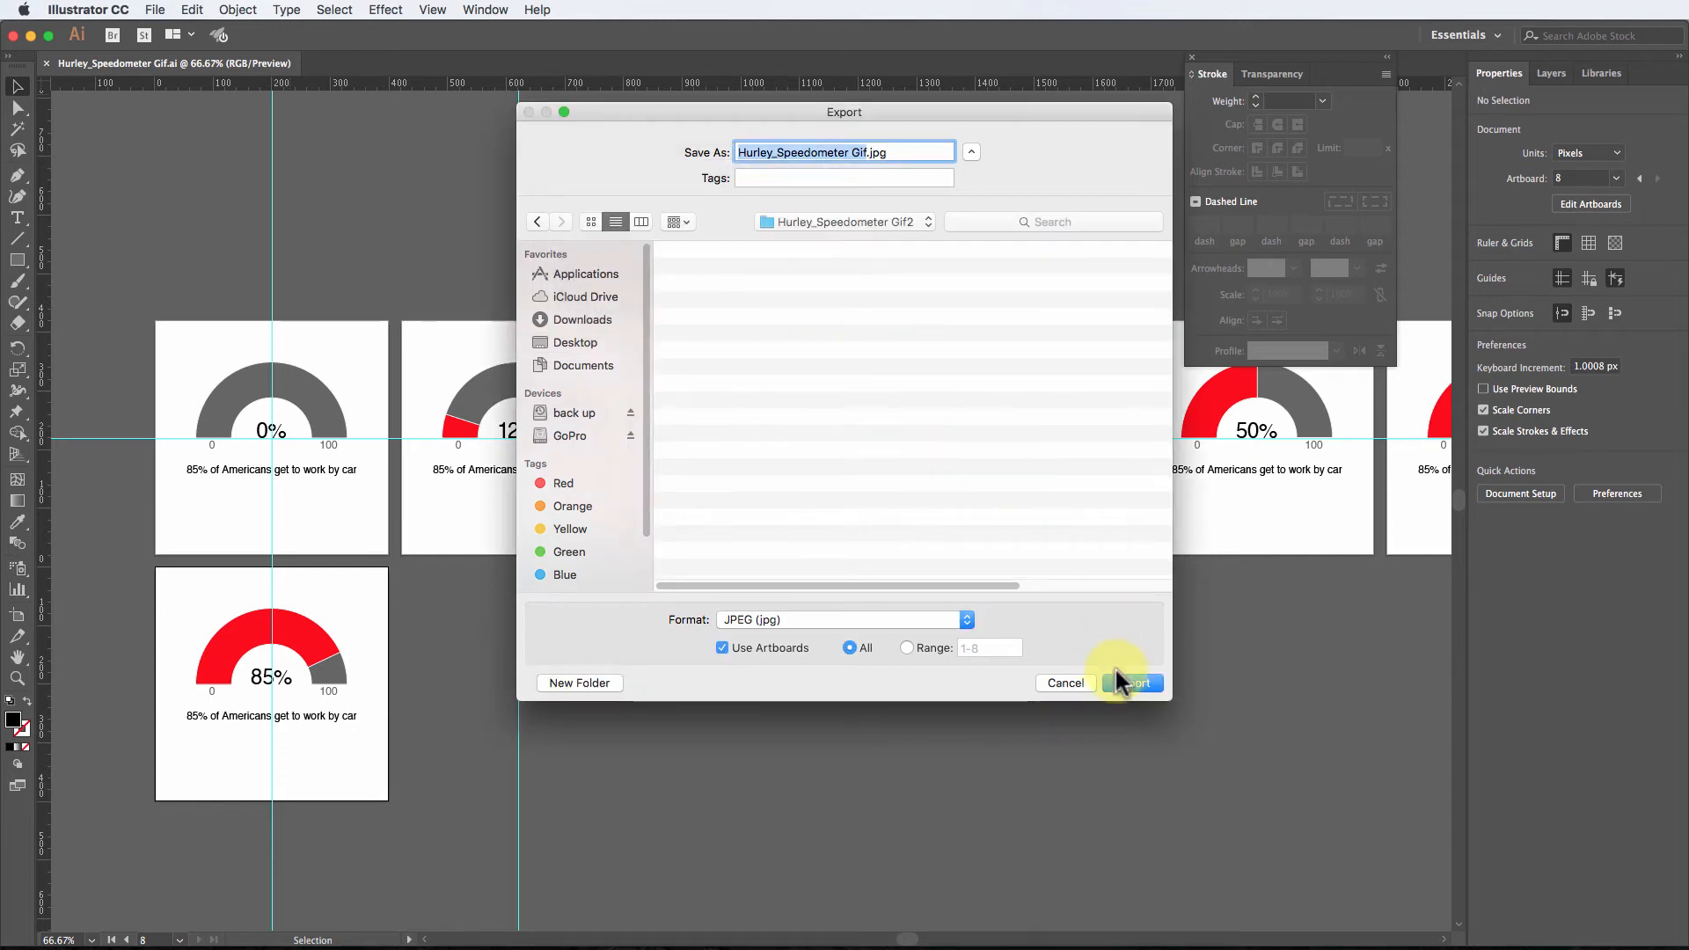
left_click(1132, 682)
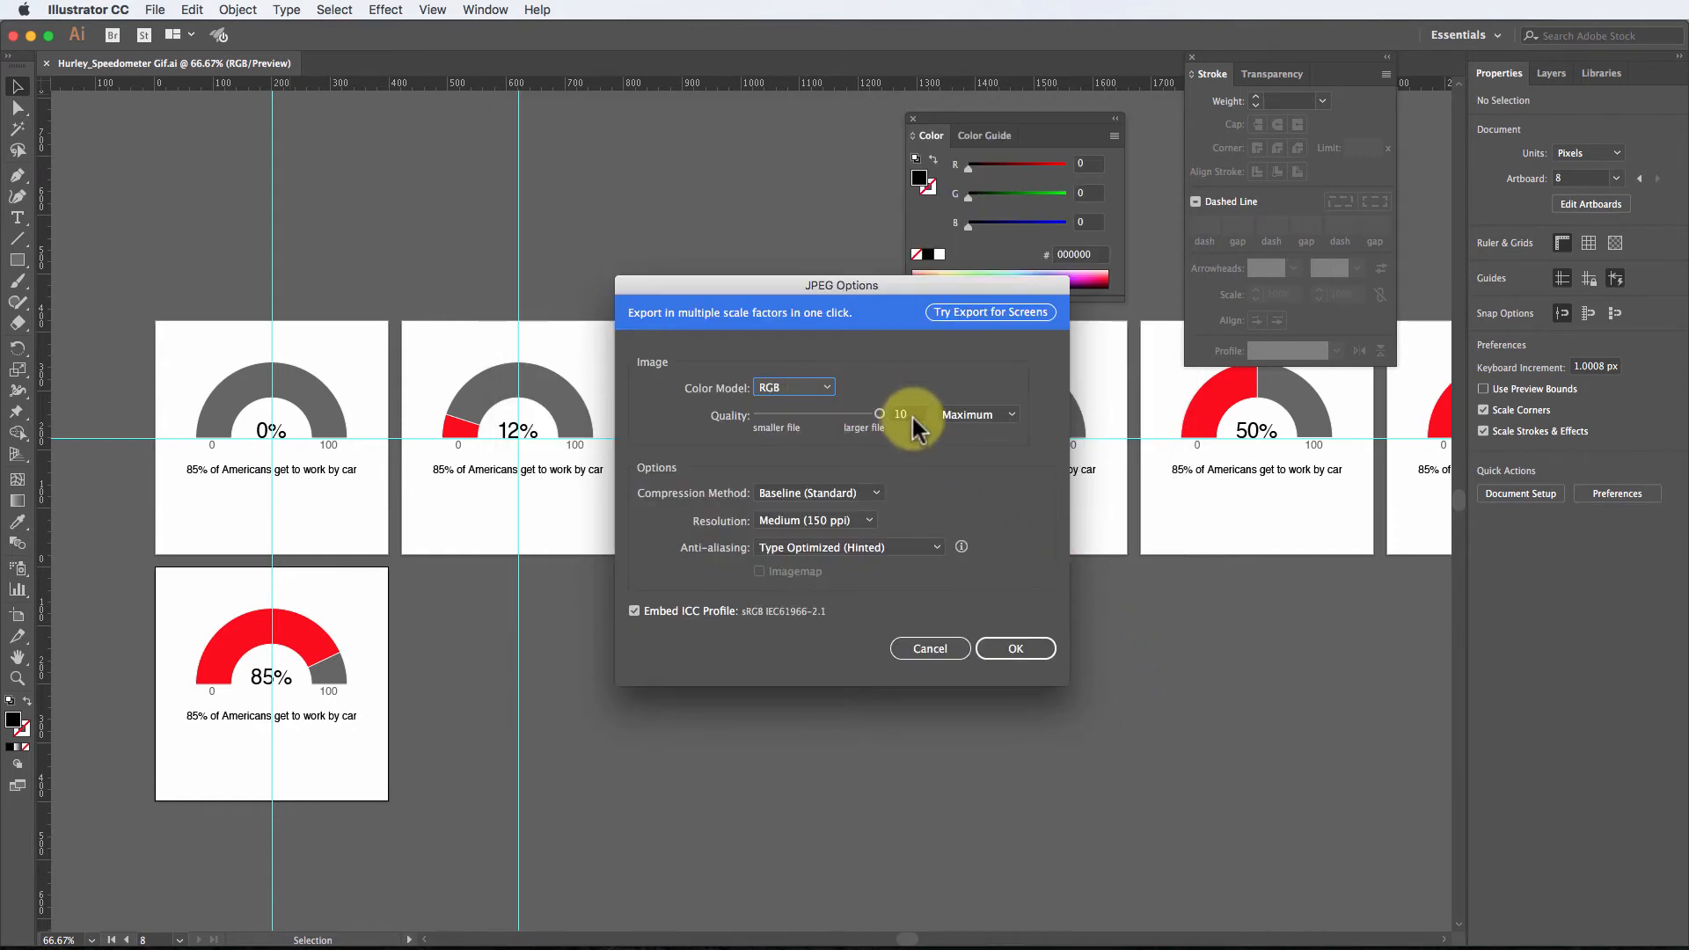
left_click(1016, 651)
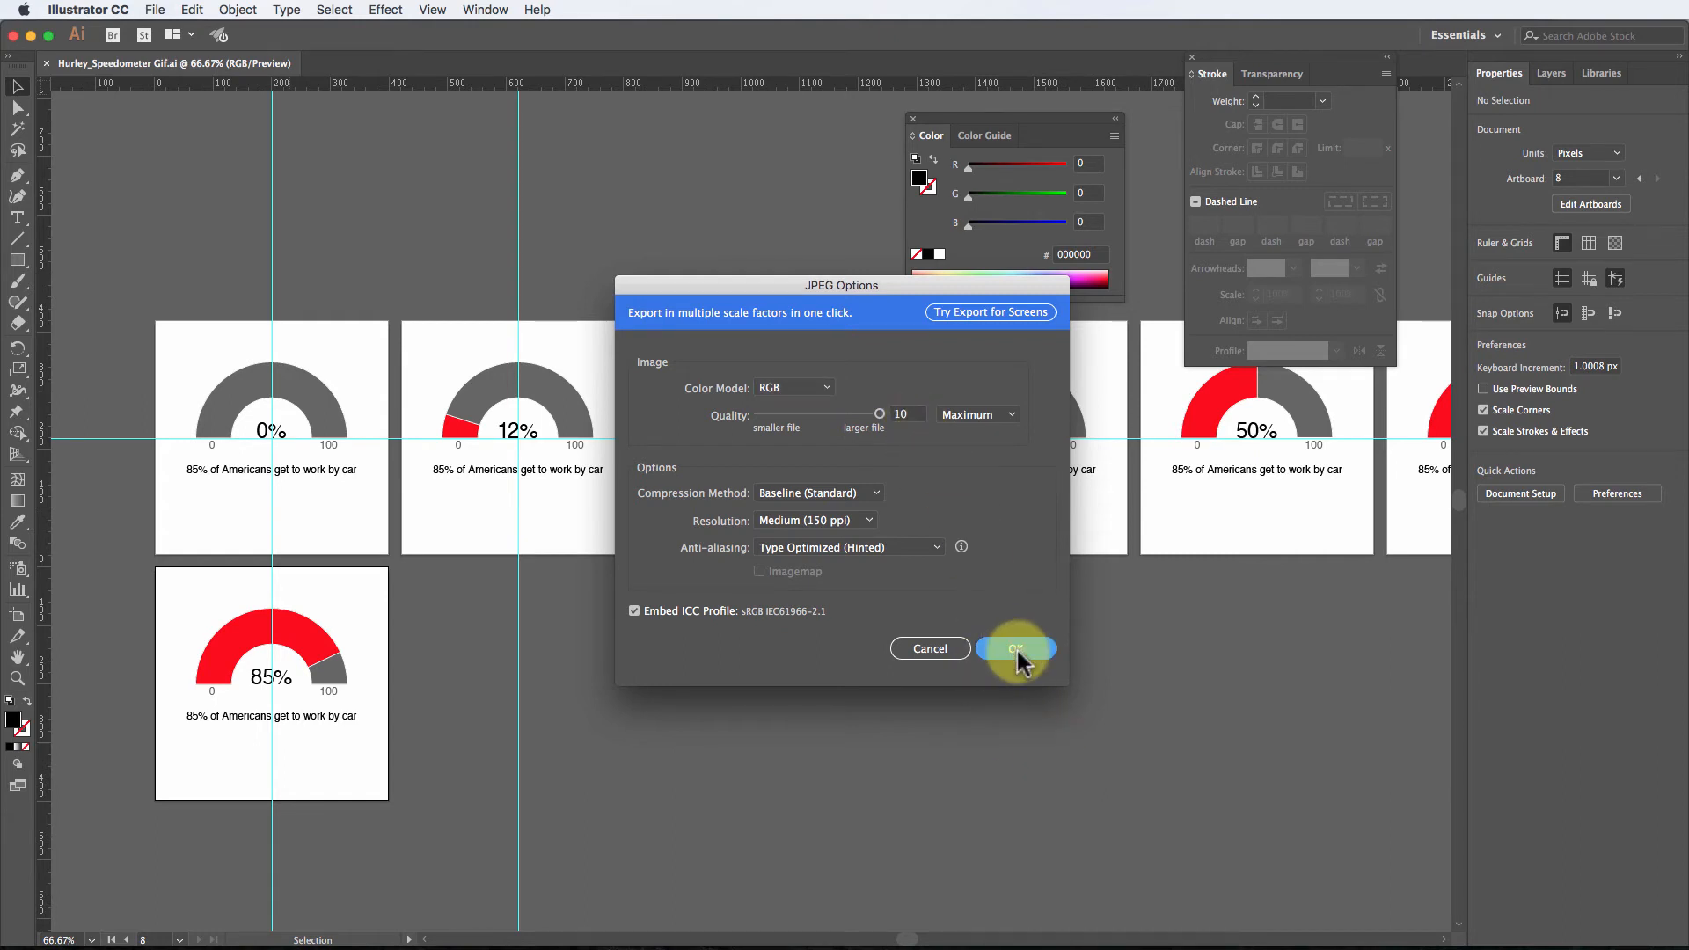
Step: Finish the JPEG export, switch to Photoshop, and set up a new 400 × 400 px document at 72 ppi in RGB Color with Square Pixels
left_click(1016, 651)
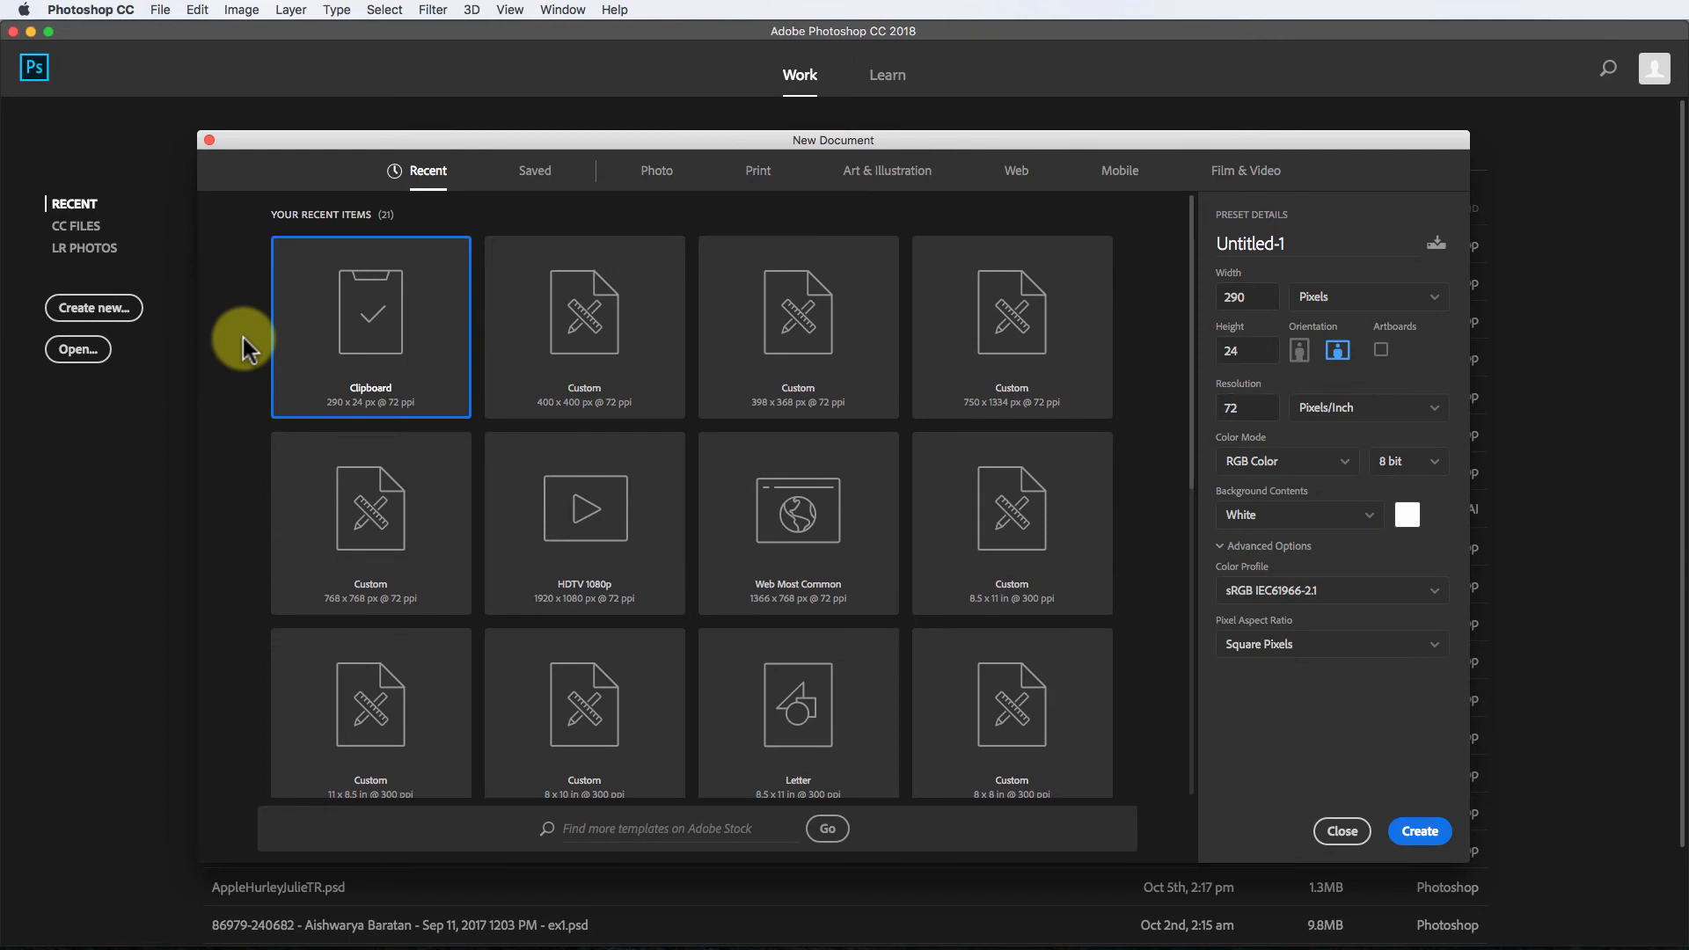
left_click(572, 327)
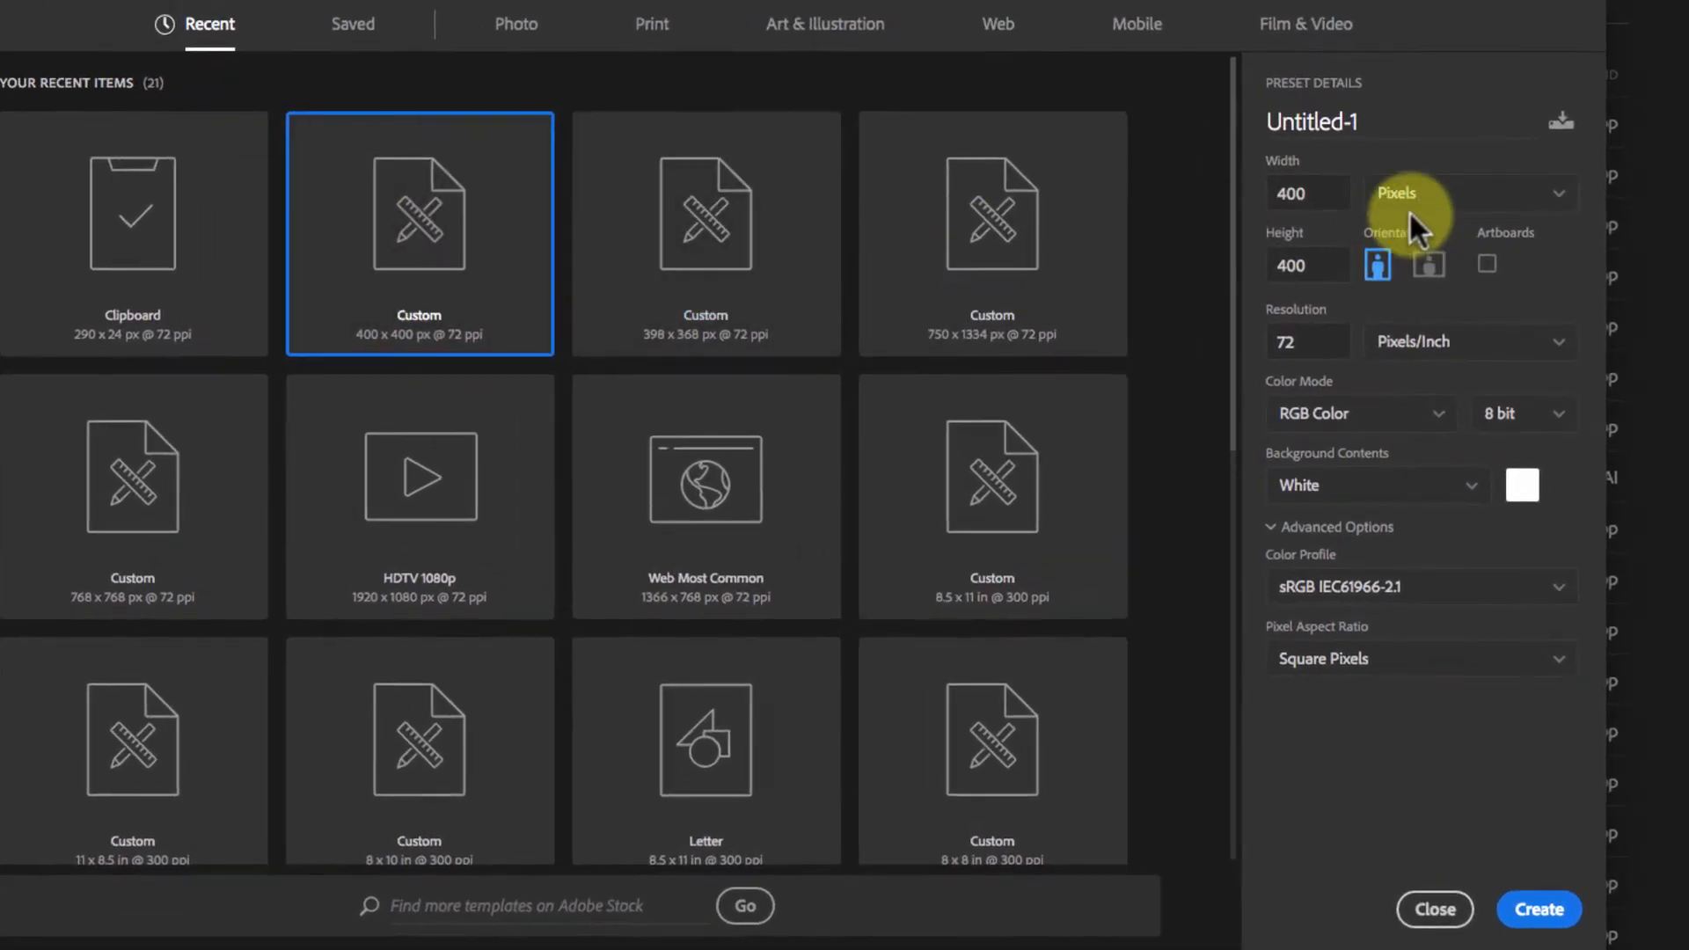
double_click(1248, 295)
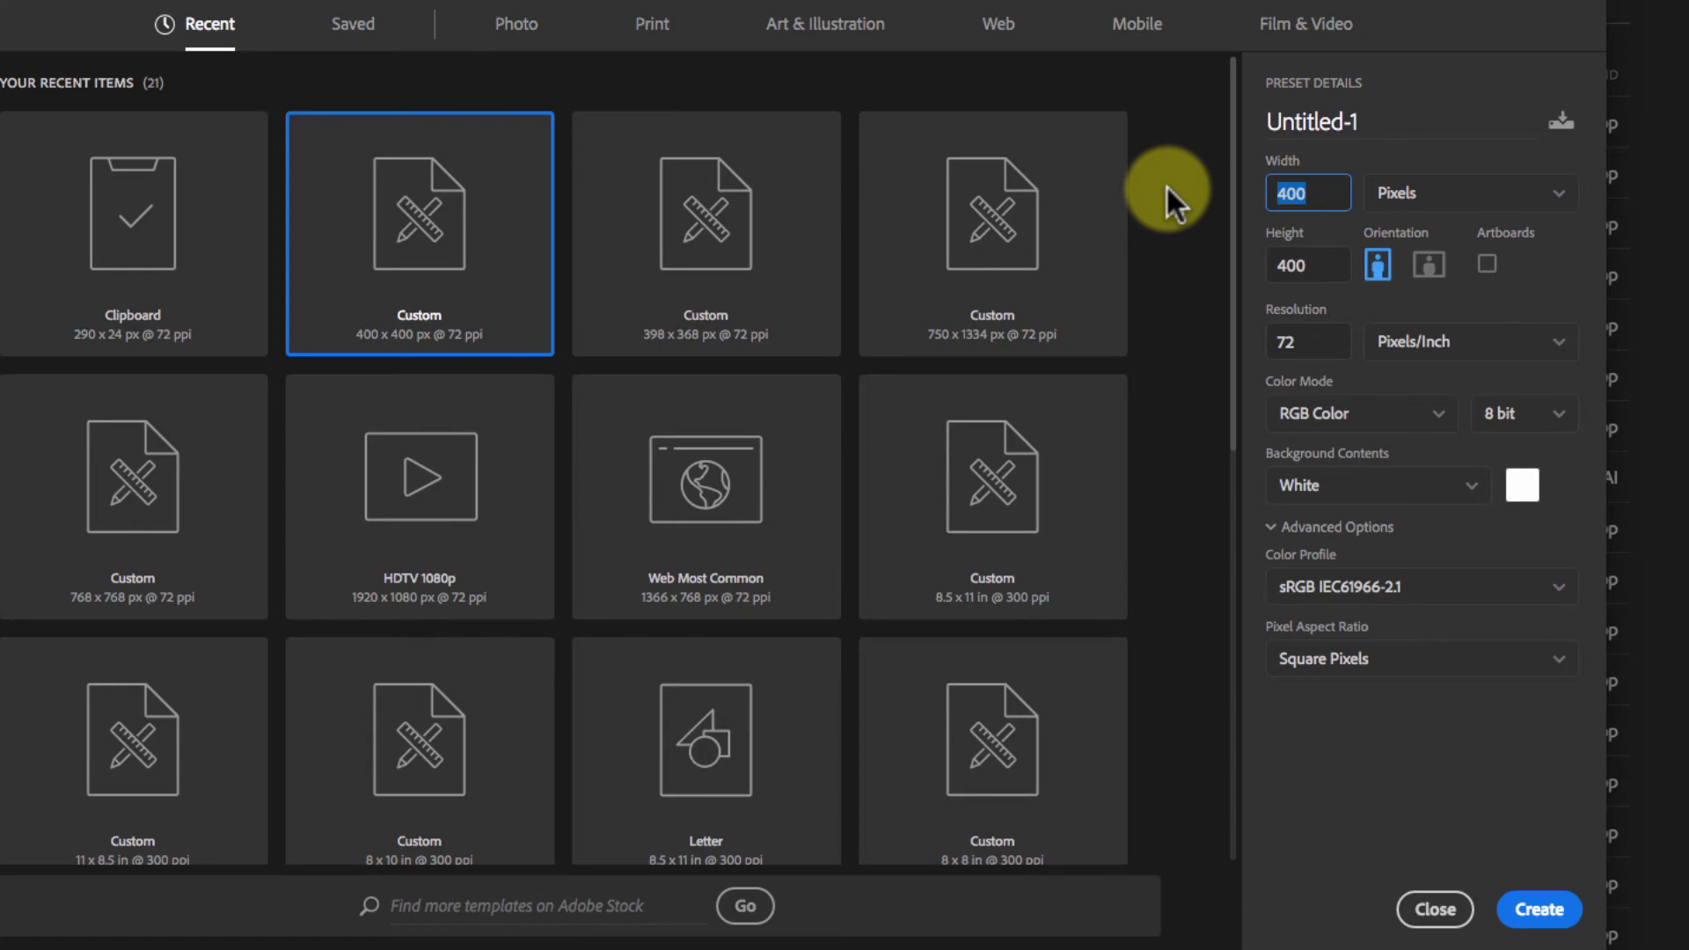
double_click(1328, 343)
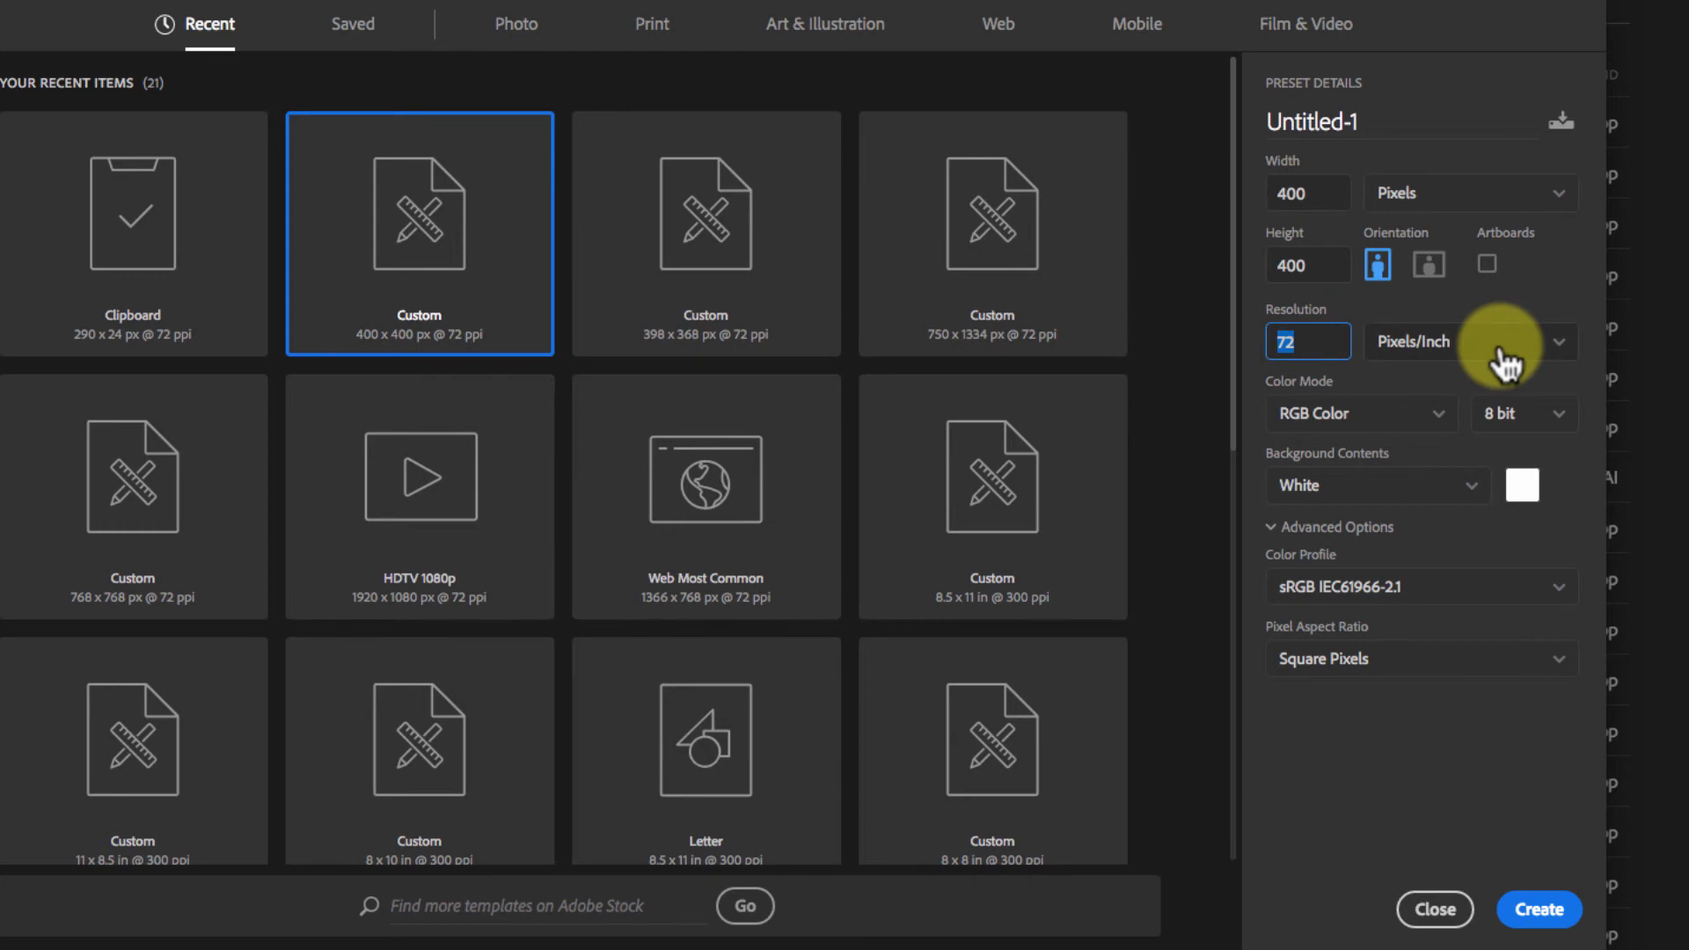
left_click(1436, 421)
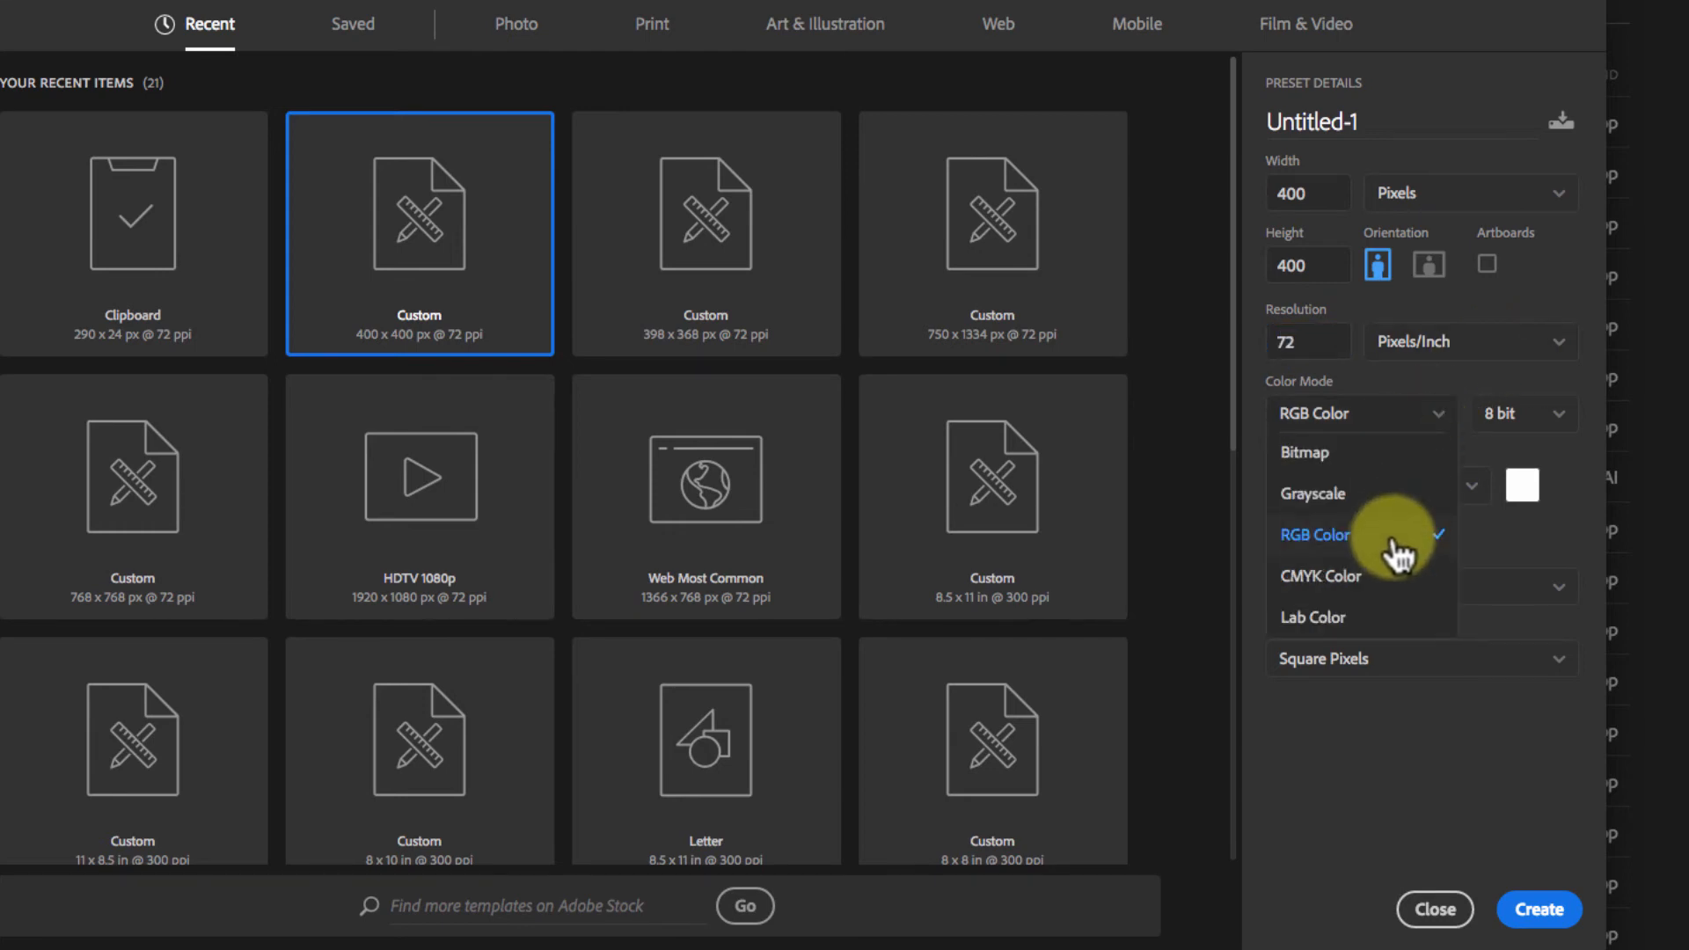
left_click(1391, 531)
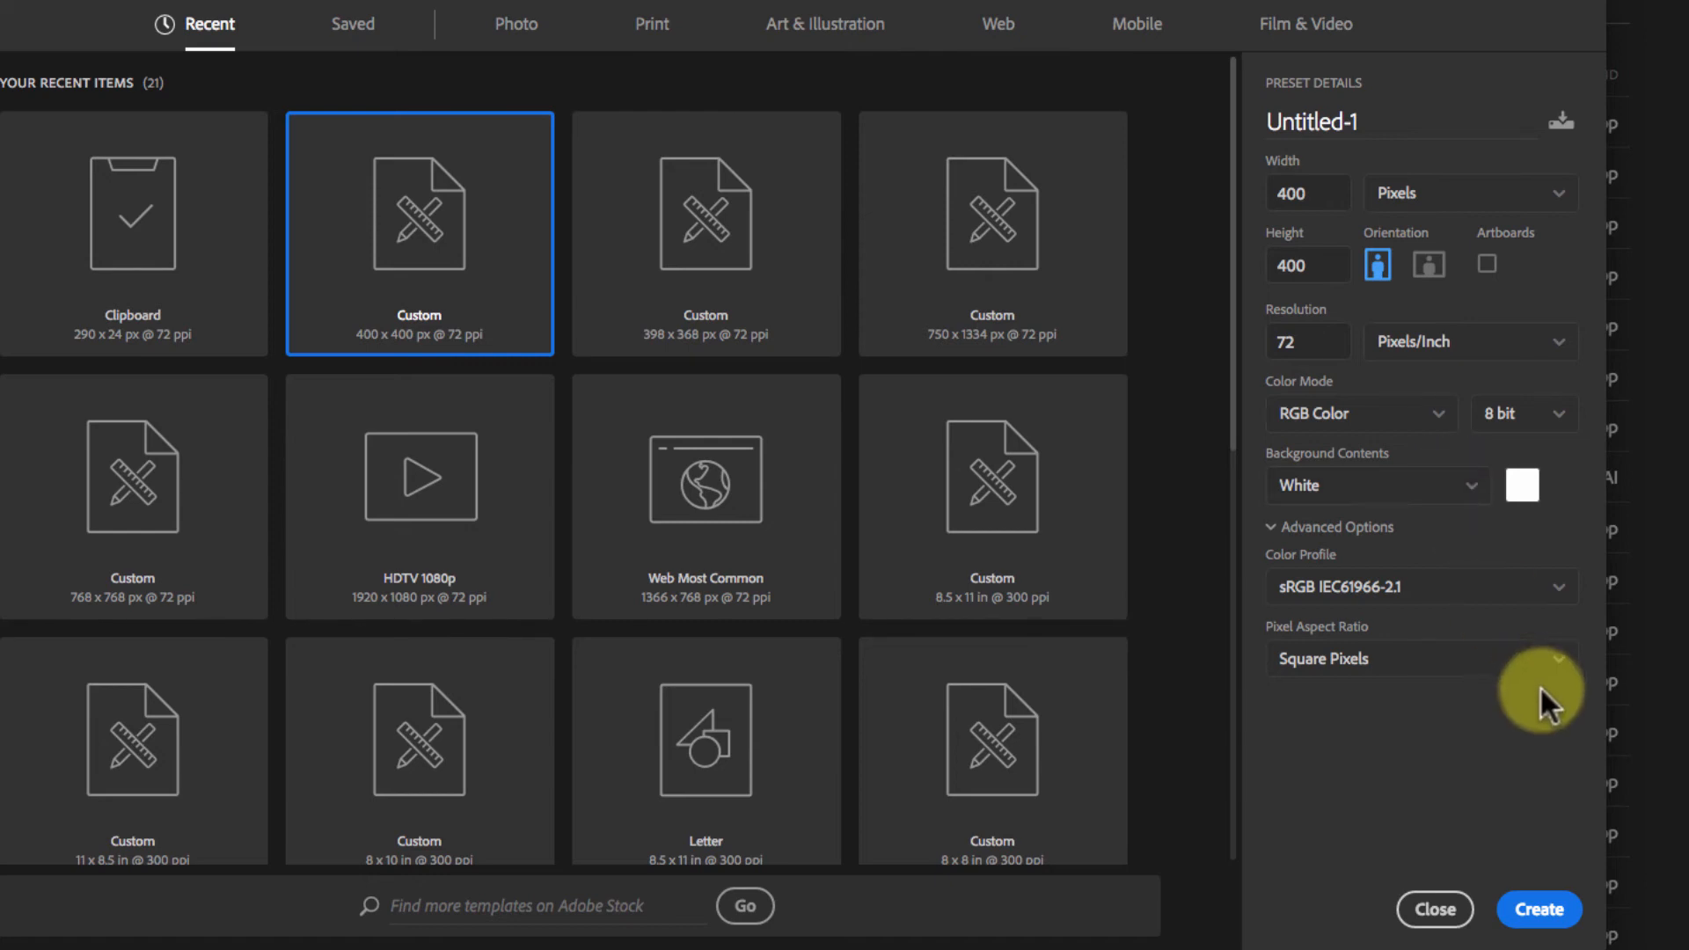
left_click(1555, 656)
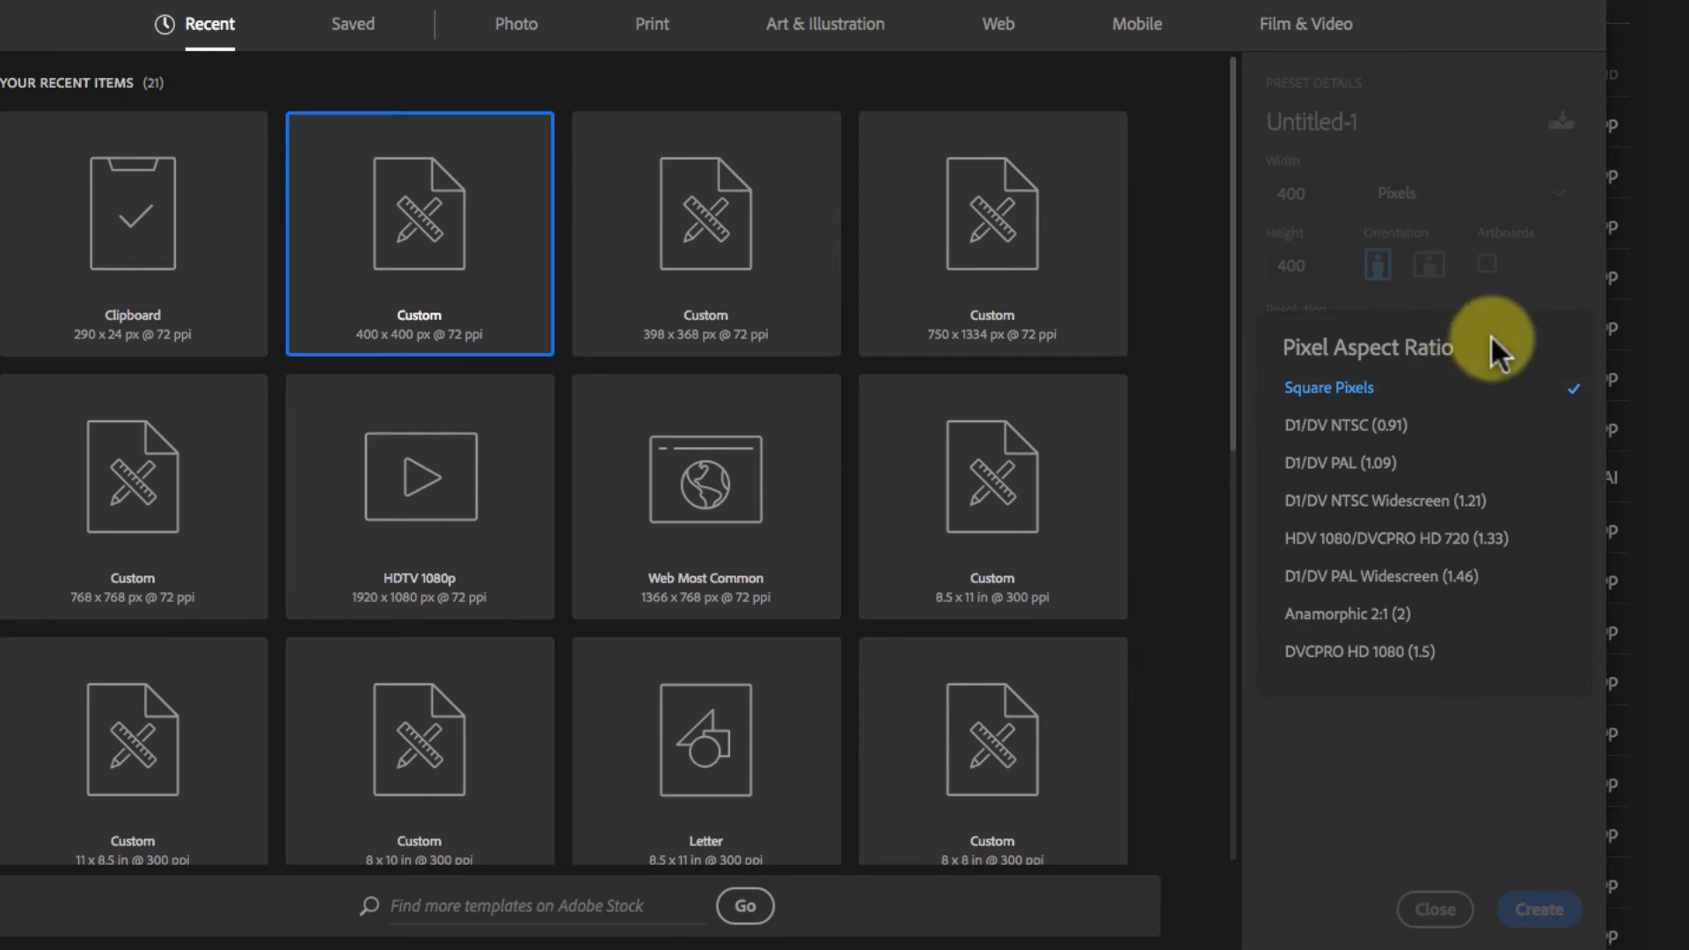
left_click(1583, 701)
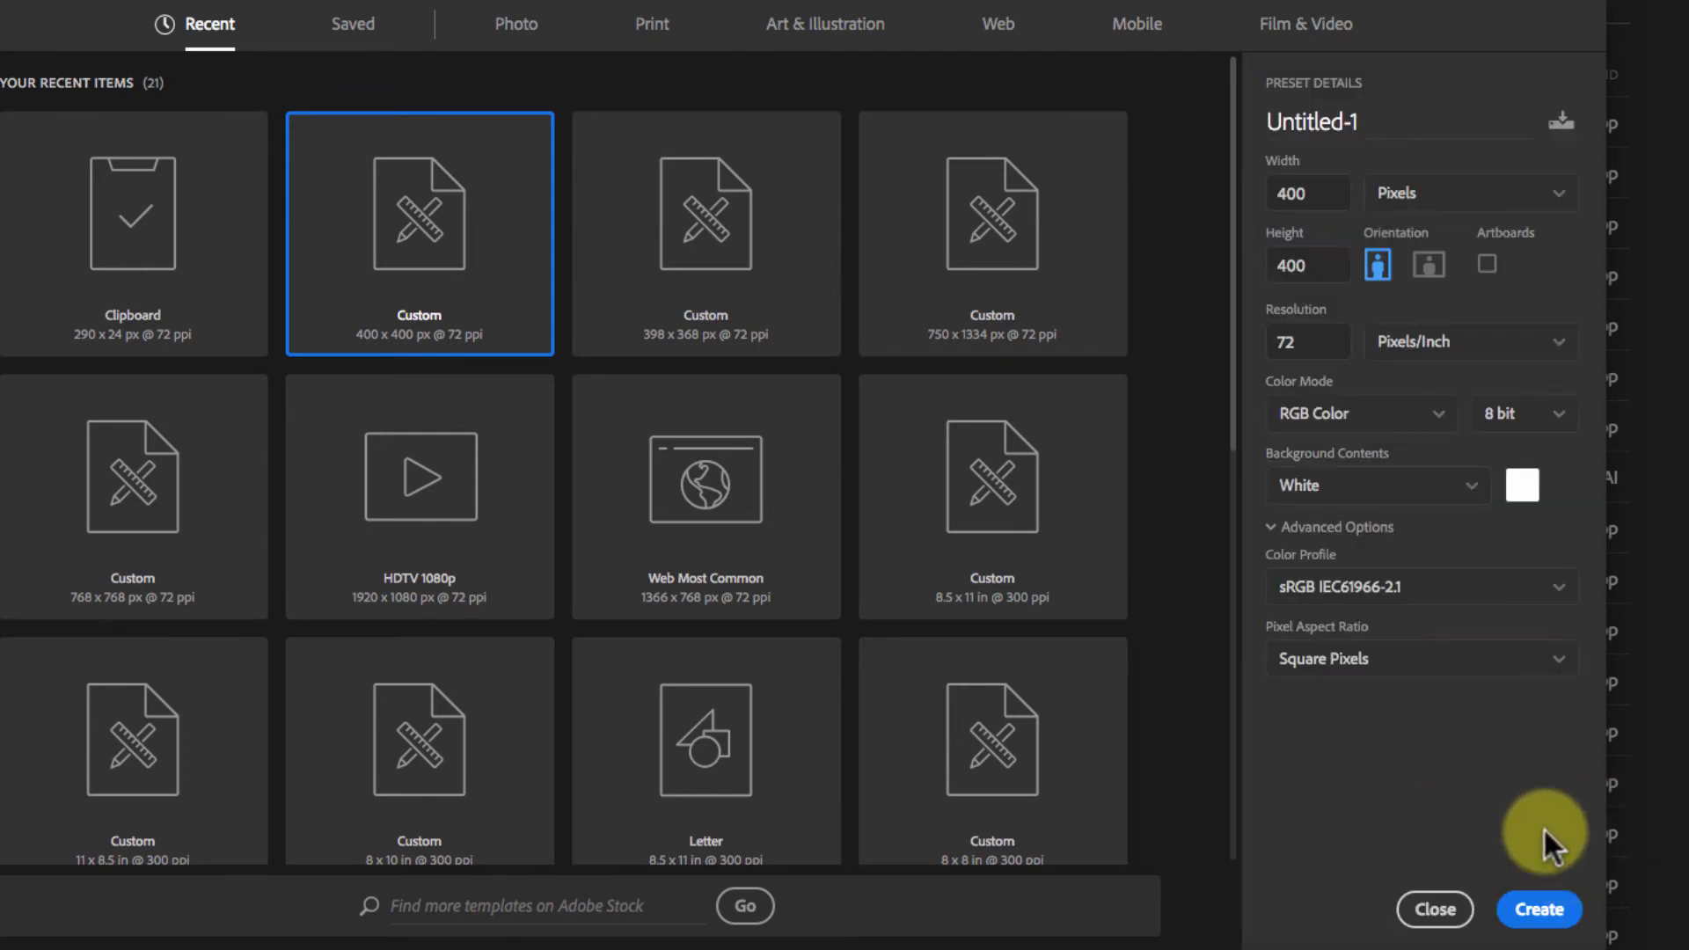
Step: Name the new document with the surname plus "_Speedometer Gif2" and create it
left_click(1380, 121)
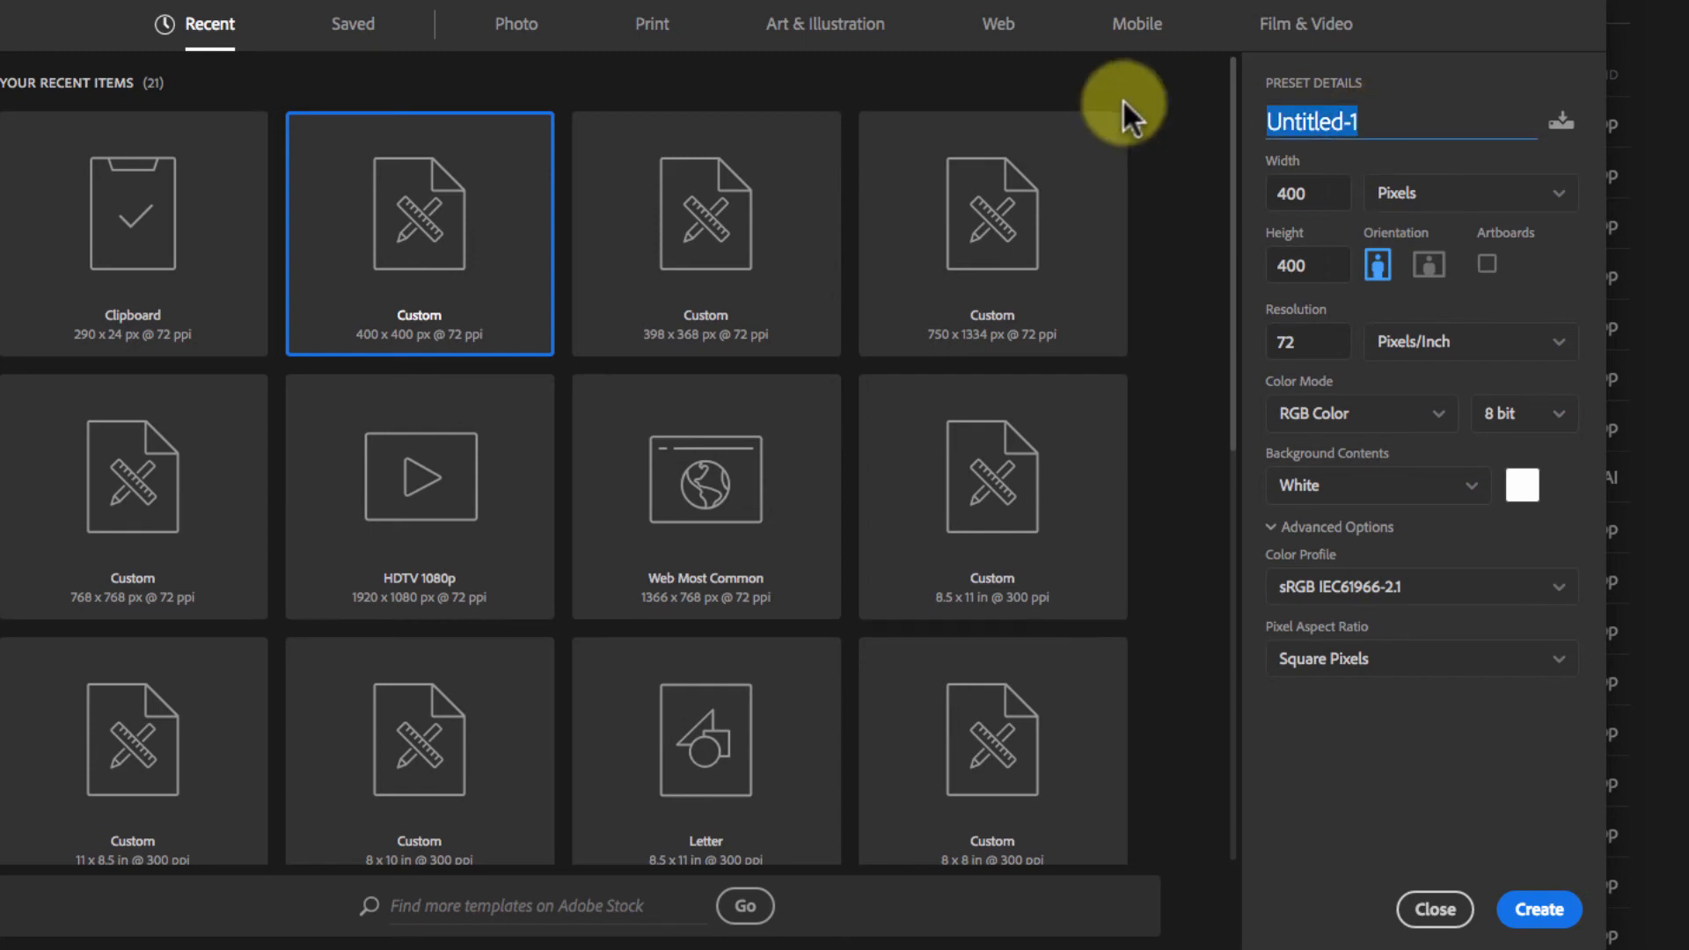
type("Hurley_")
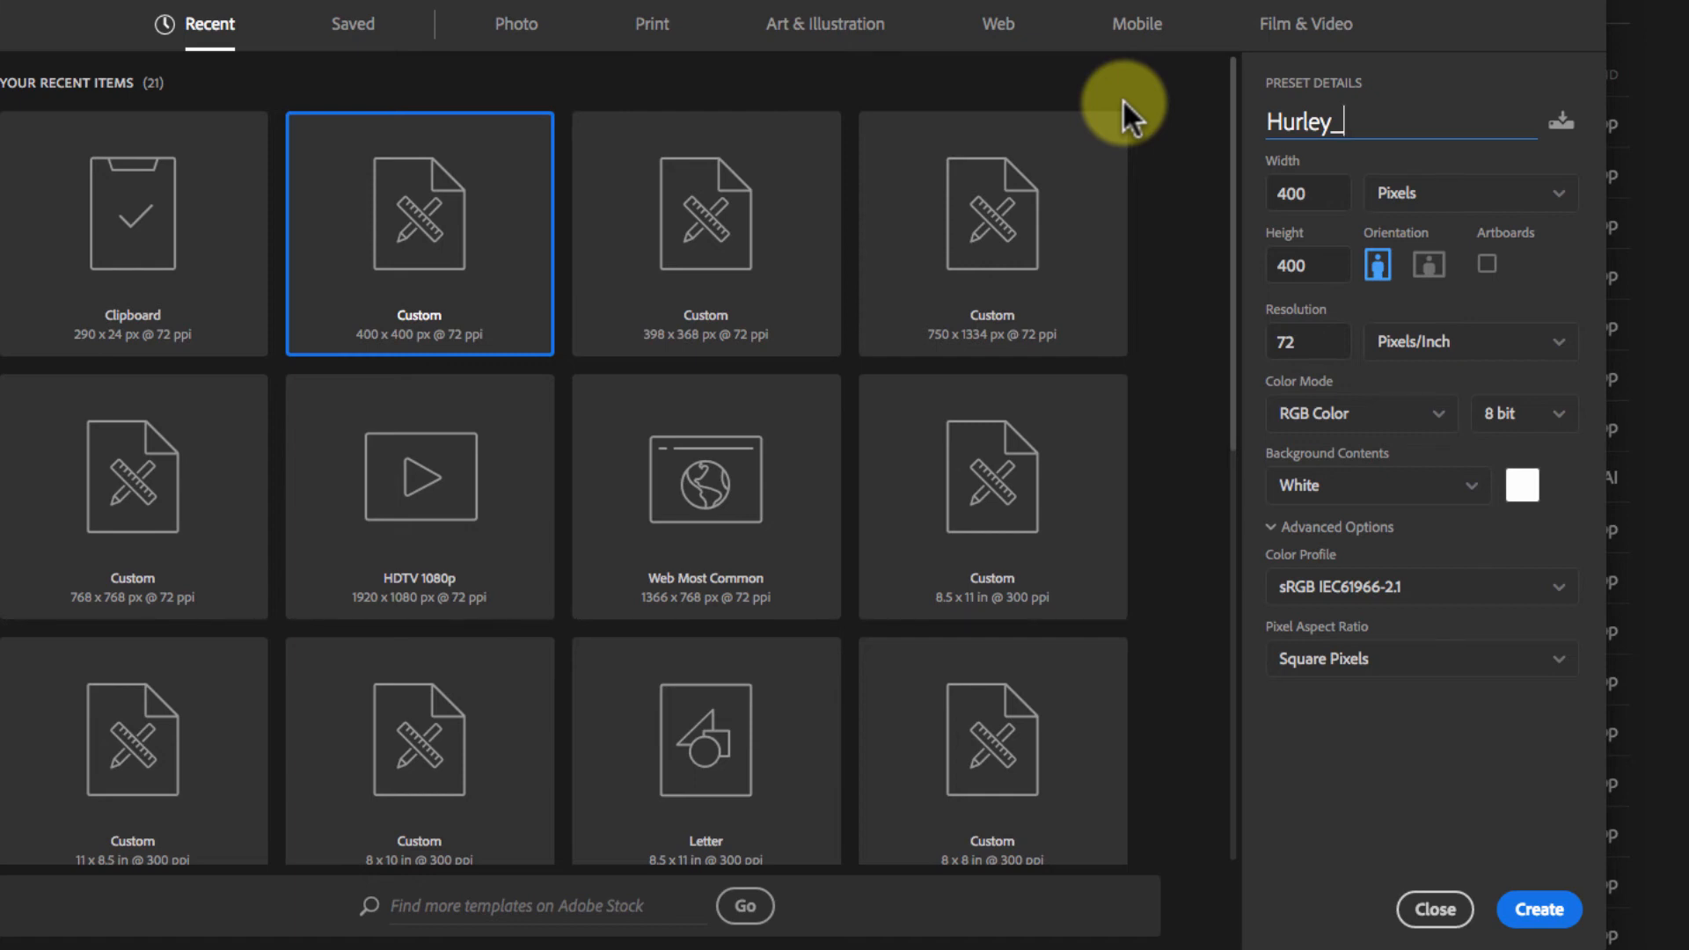
type("Speedometer")
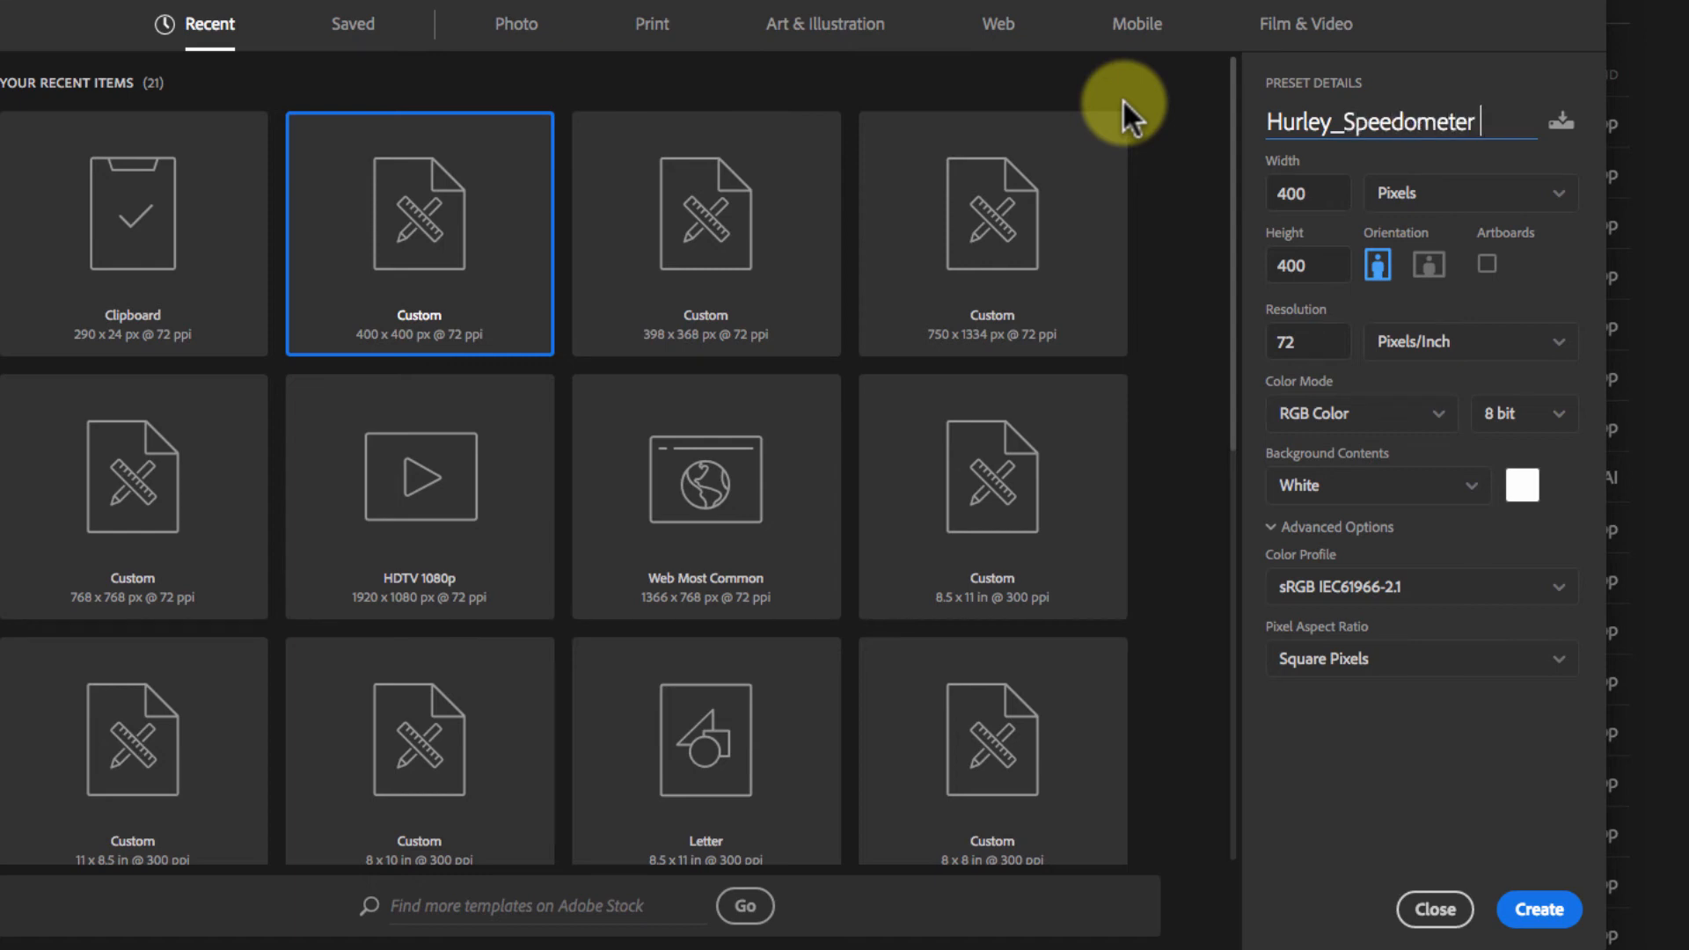
type(" Gif2")
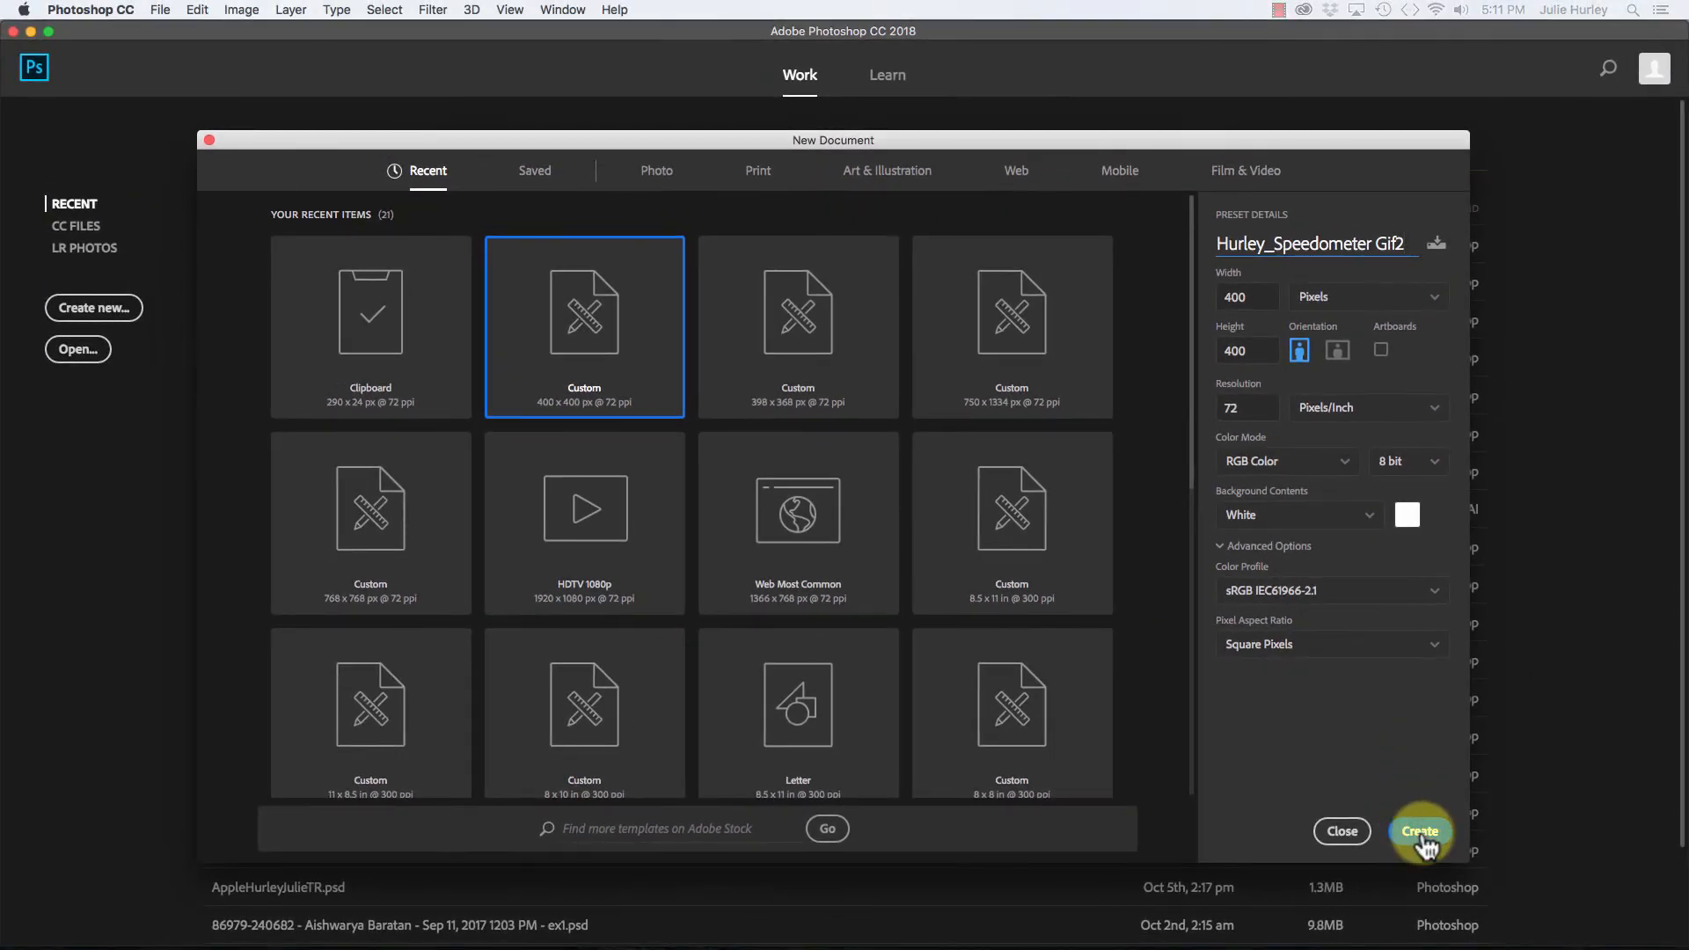
left_click(1419, 832)
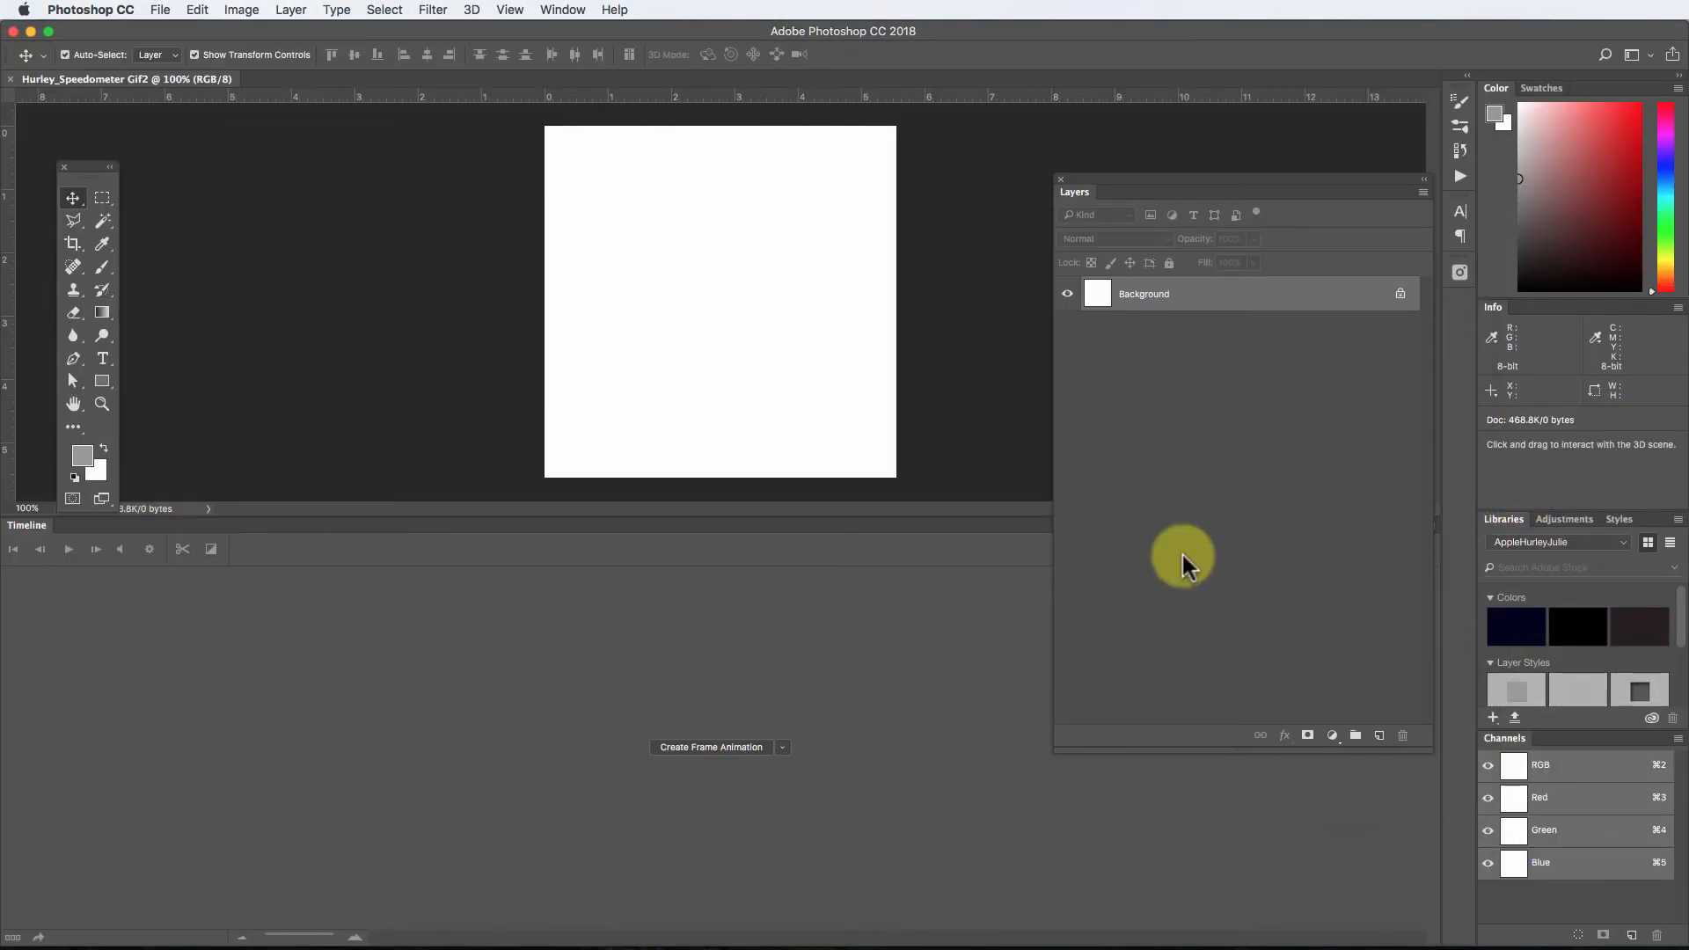
Step: Shorten the floating Layers panel and close the Timeline panel to free up the workspace
left_click_drag(1195, 753, 1217, 447)
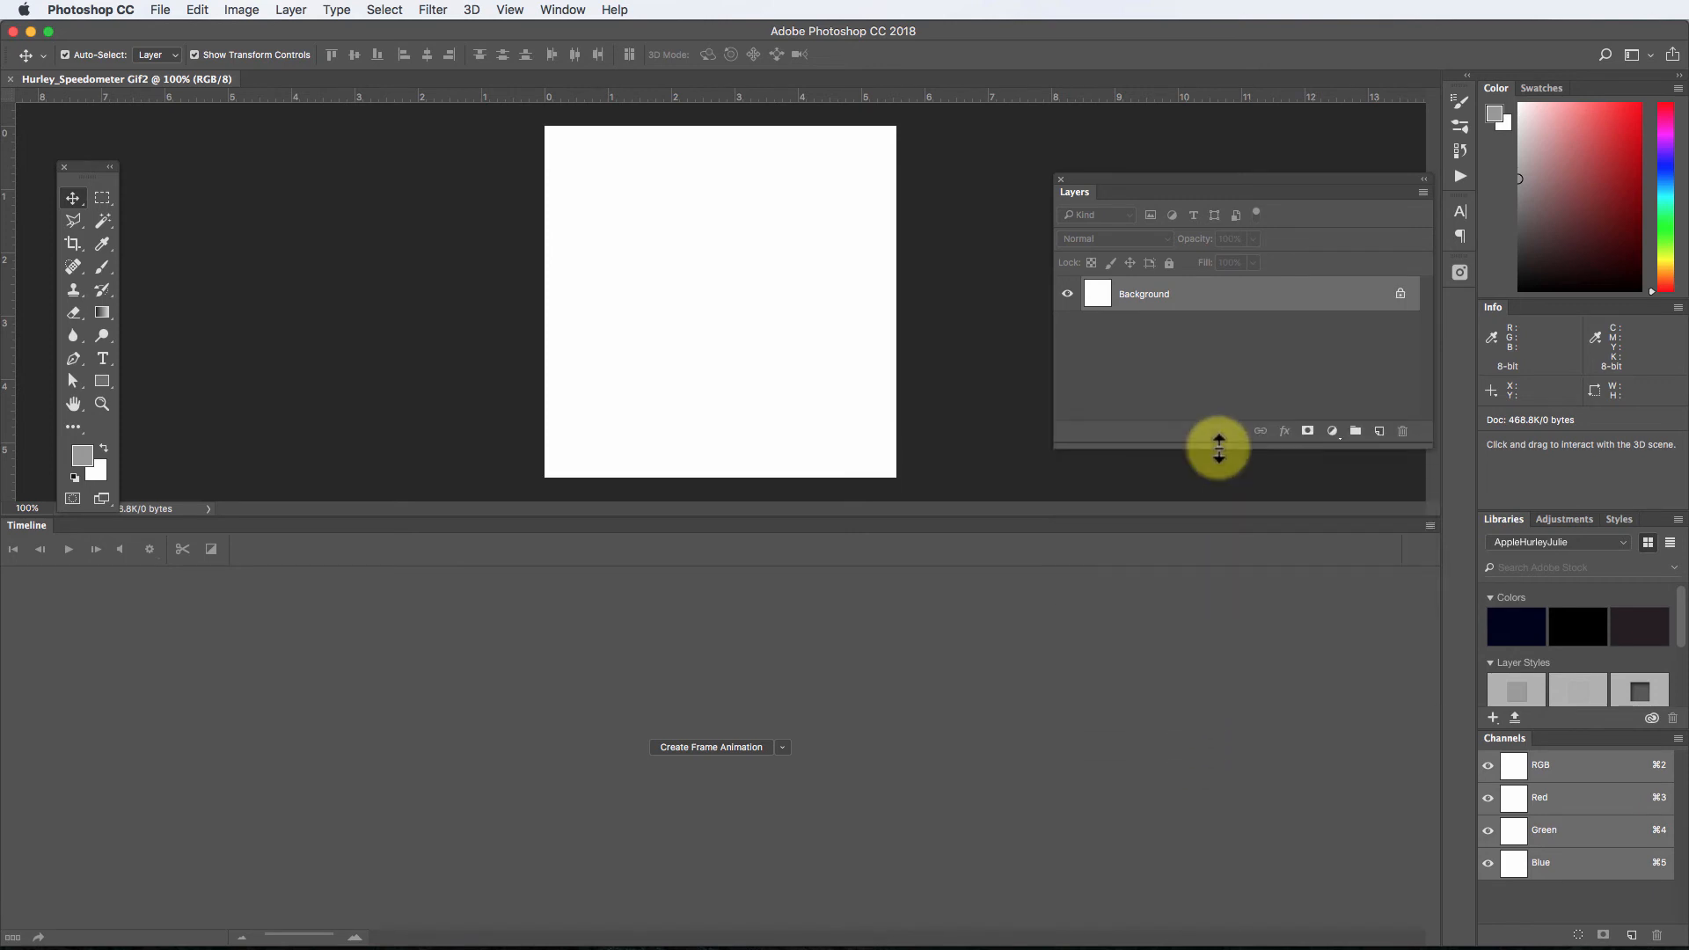
left_click(1428, 526)
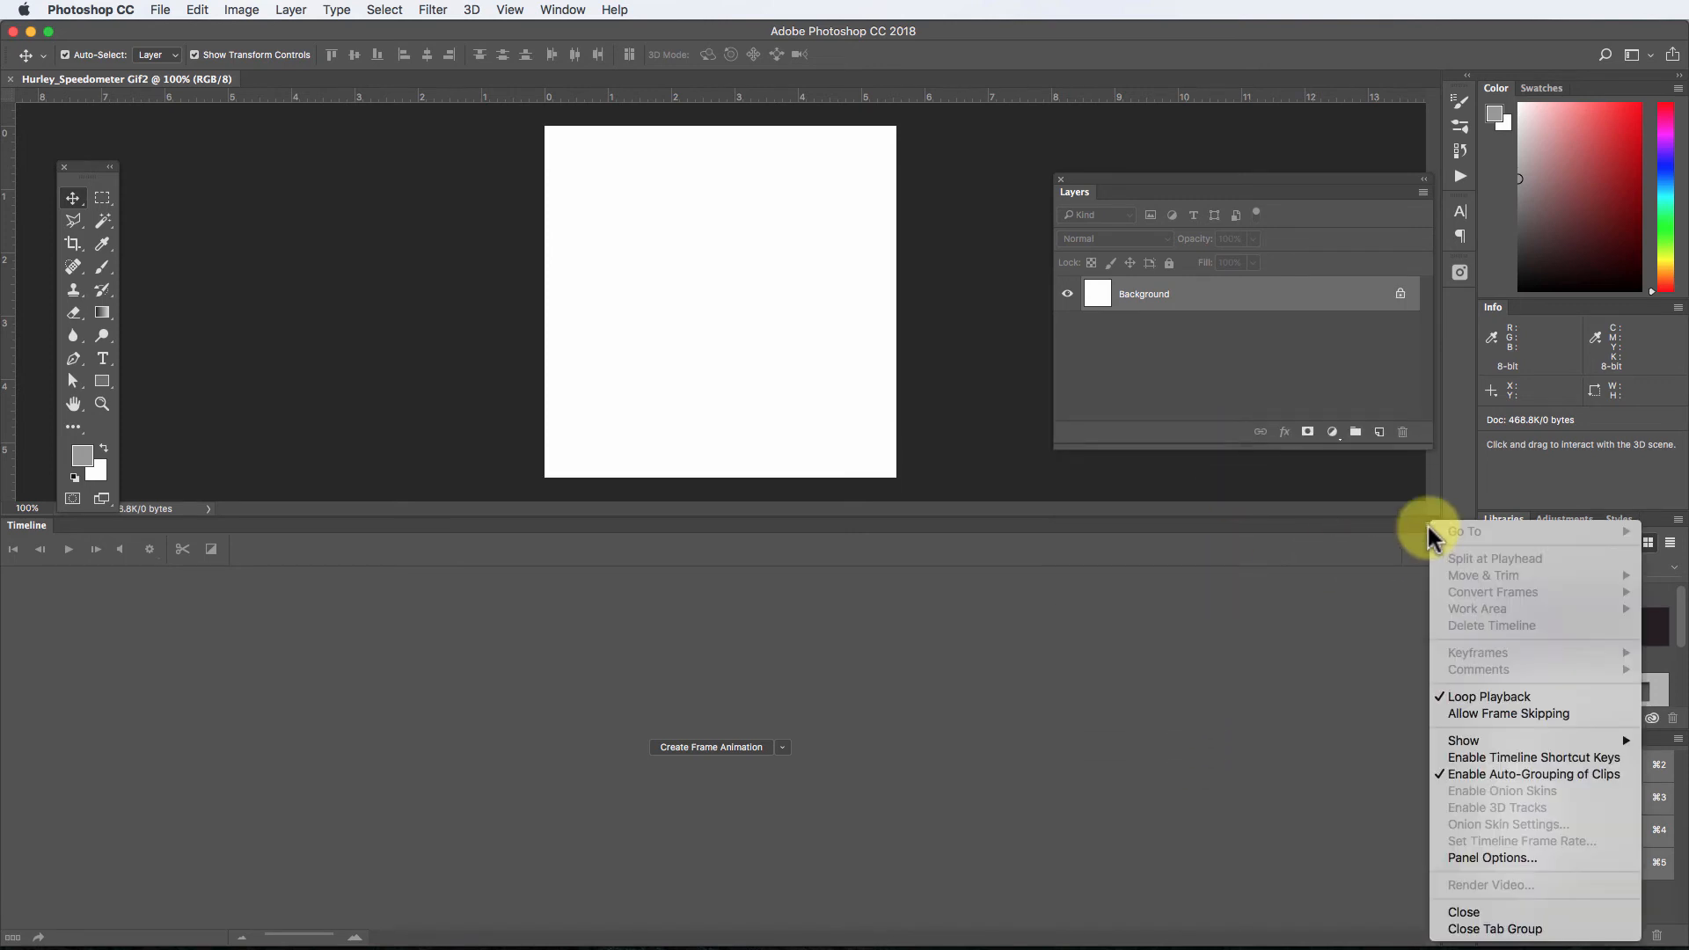
left_click(1476, 912)
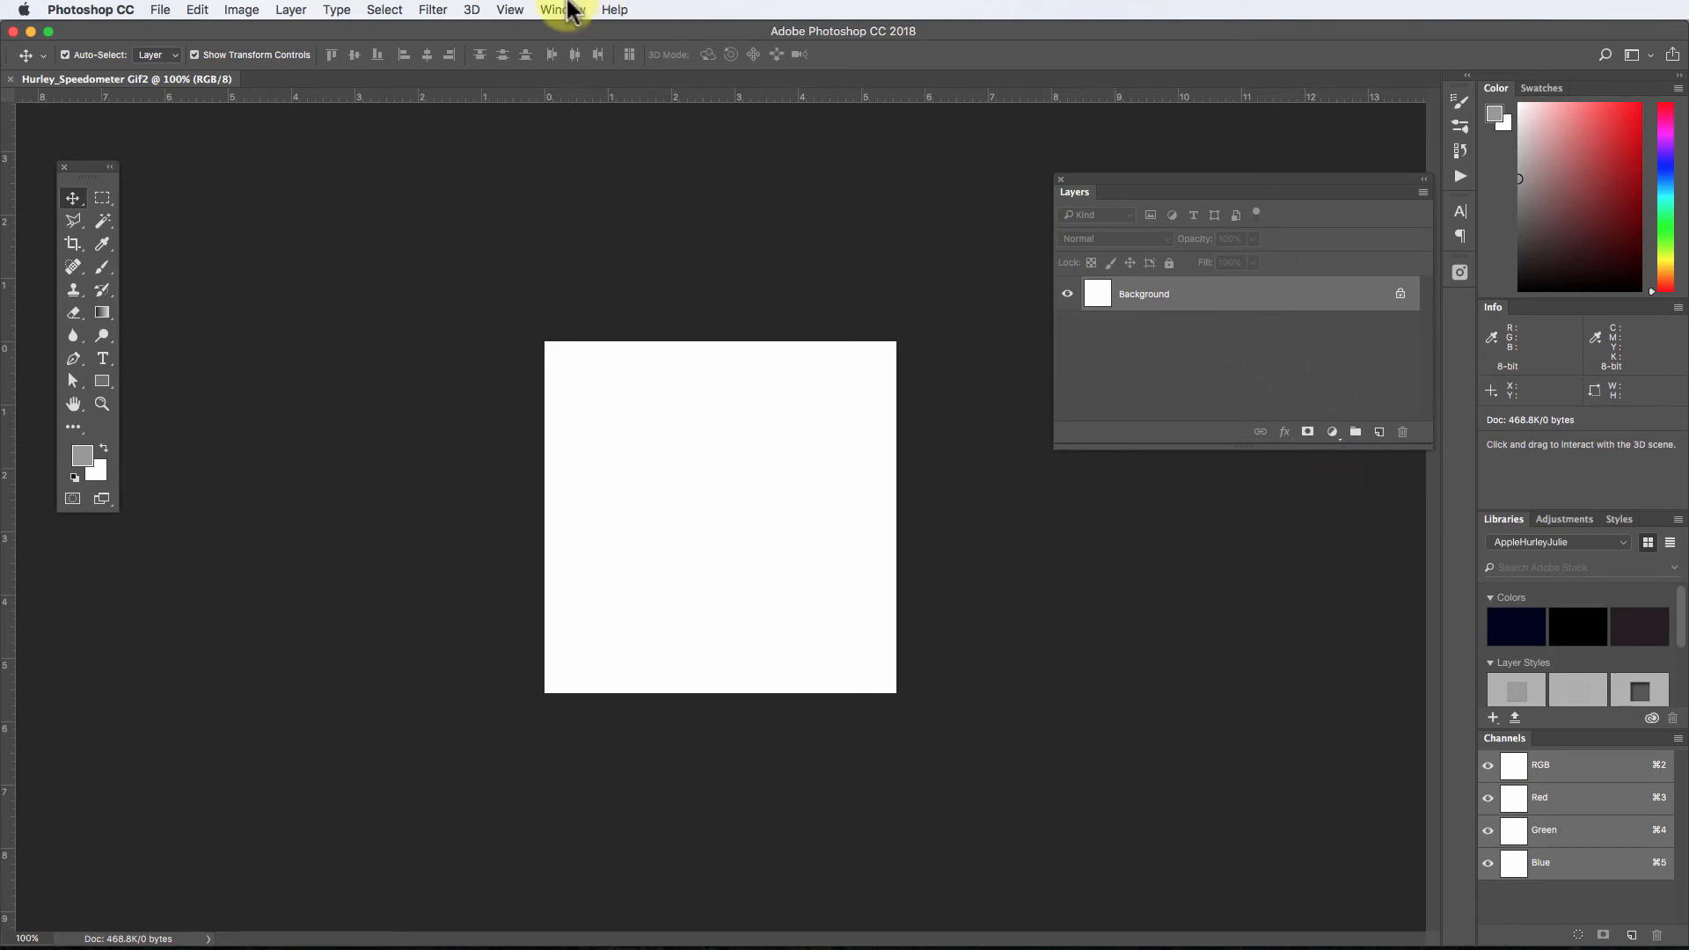
Step: Hide the Layers panel and show it again
left_click(564, 11)
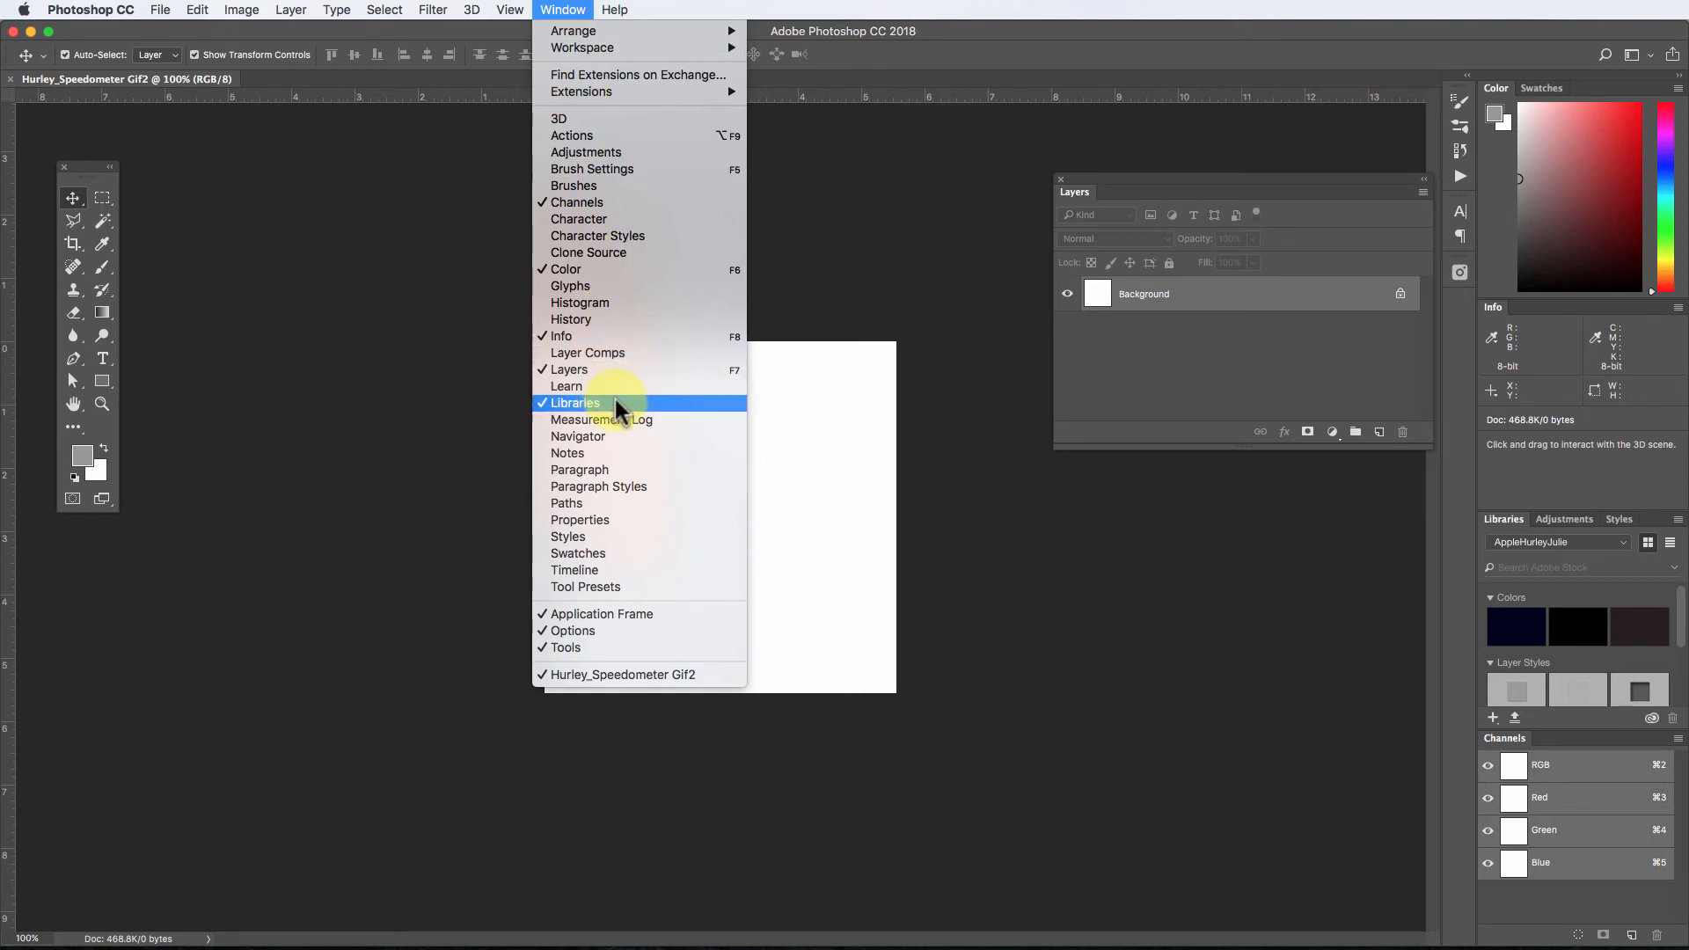
left_click(632, 371)
left_click(564, 10)
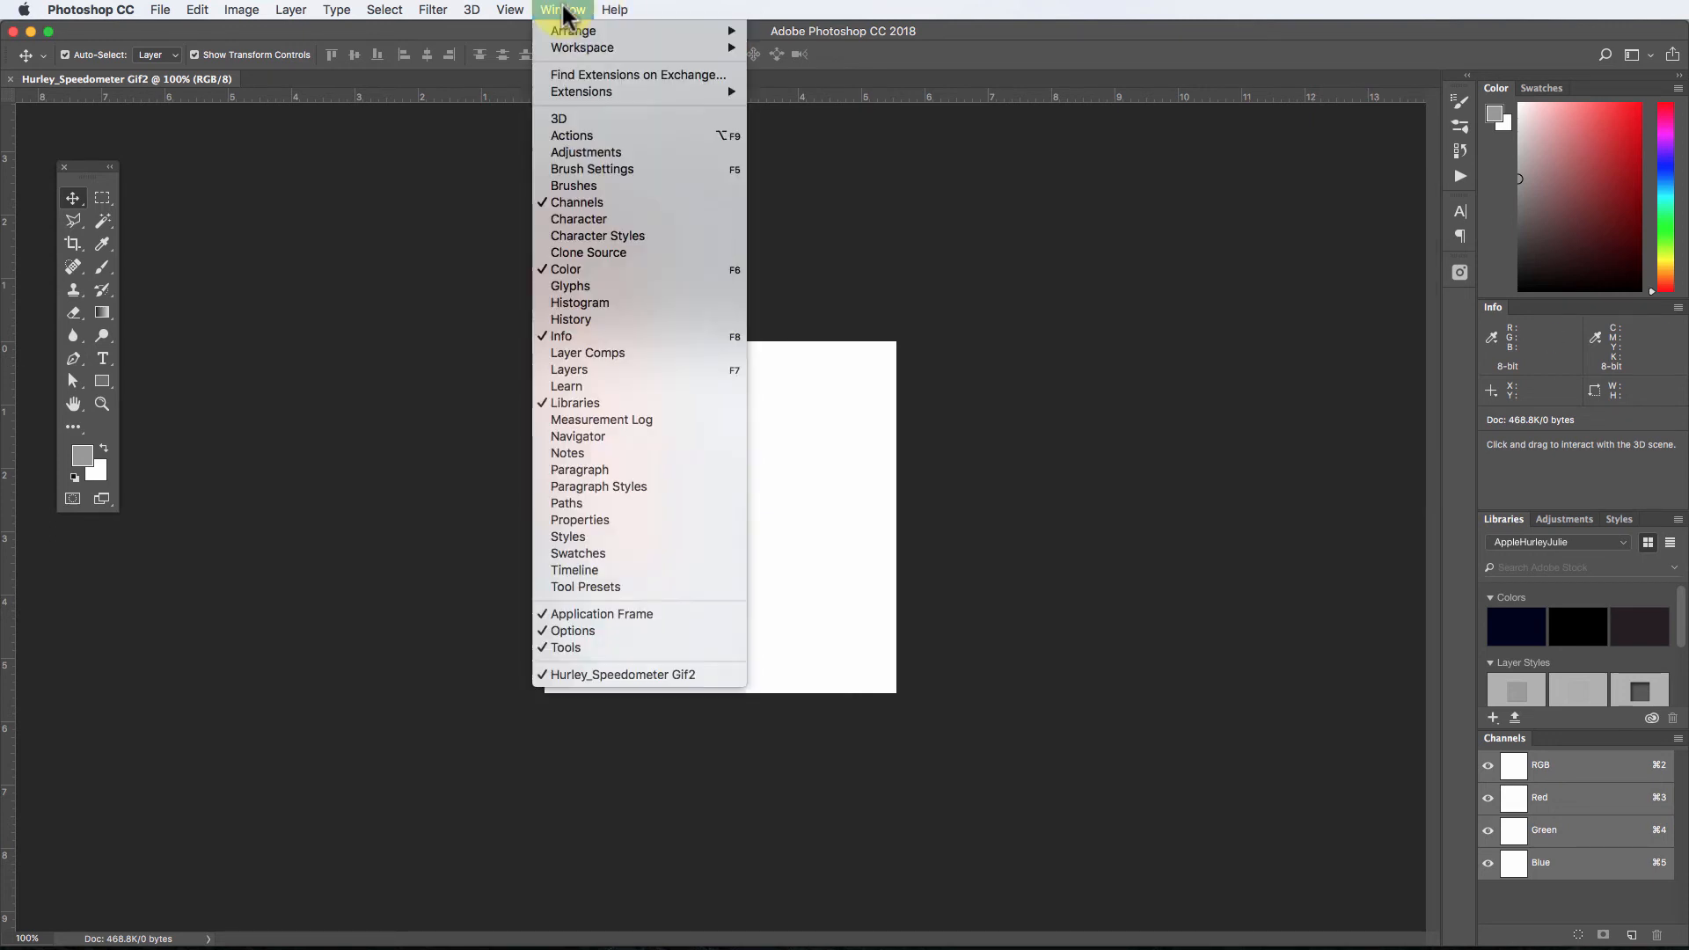
left_click(648, 370)
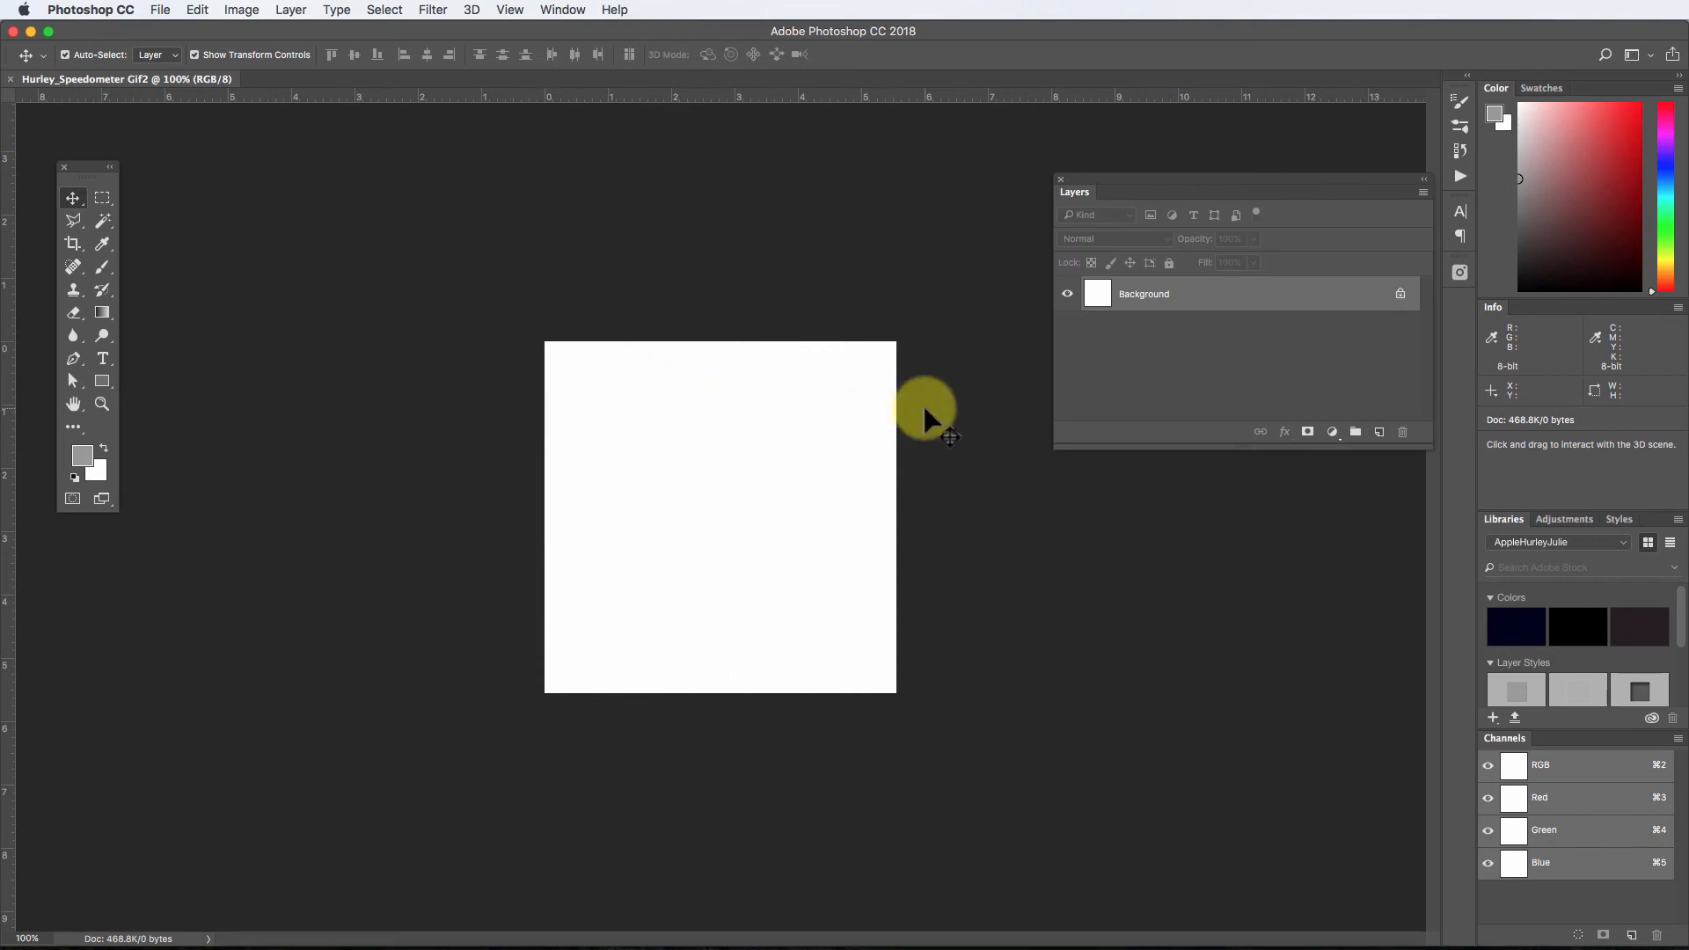
Step: Load Artboard 1.png through Artboard 8.png from the 1x folder inside PNG 2 into a layer stack
key("super+equal")
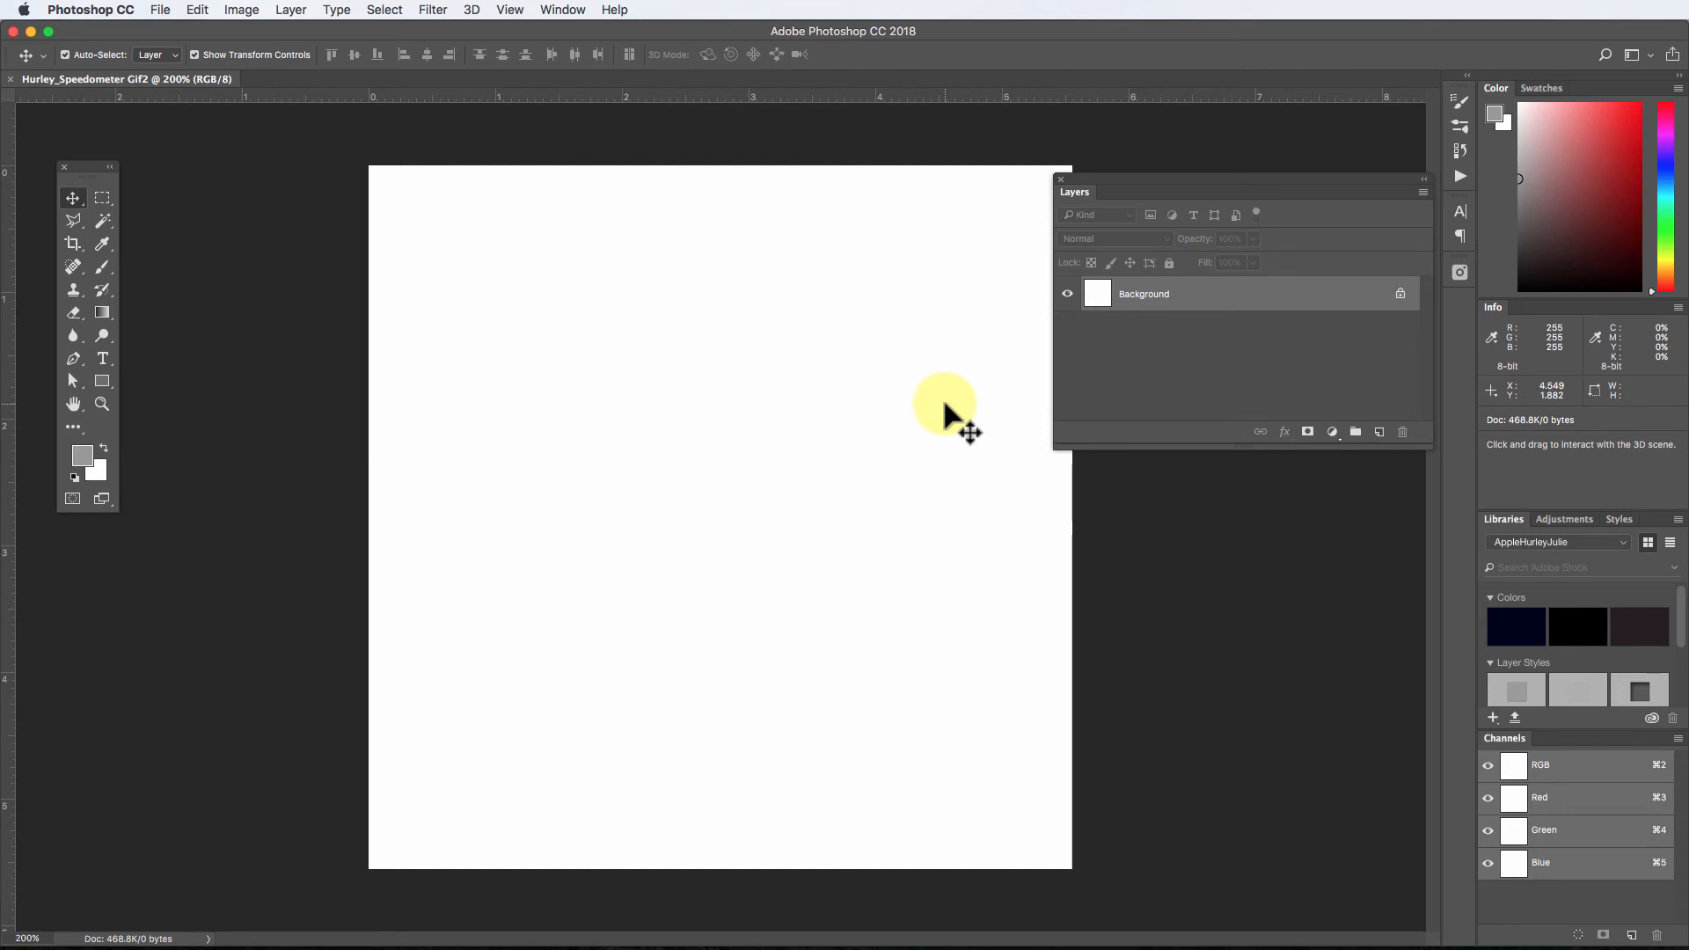
left_click(171, 12)
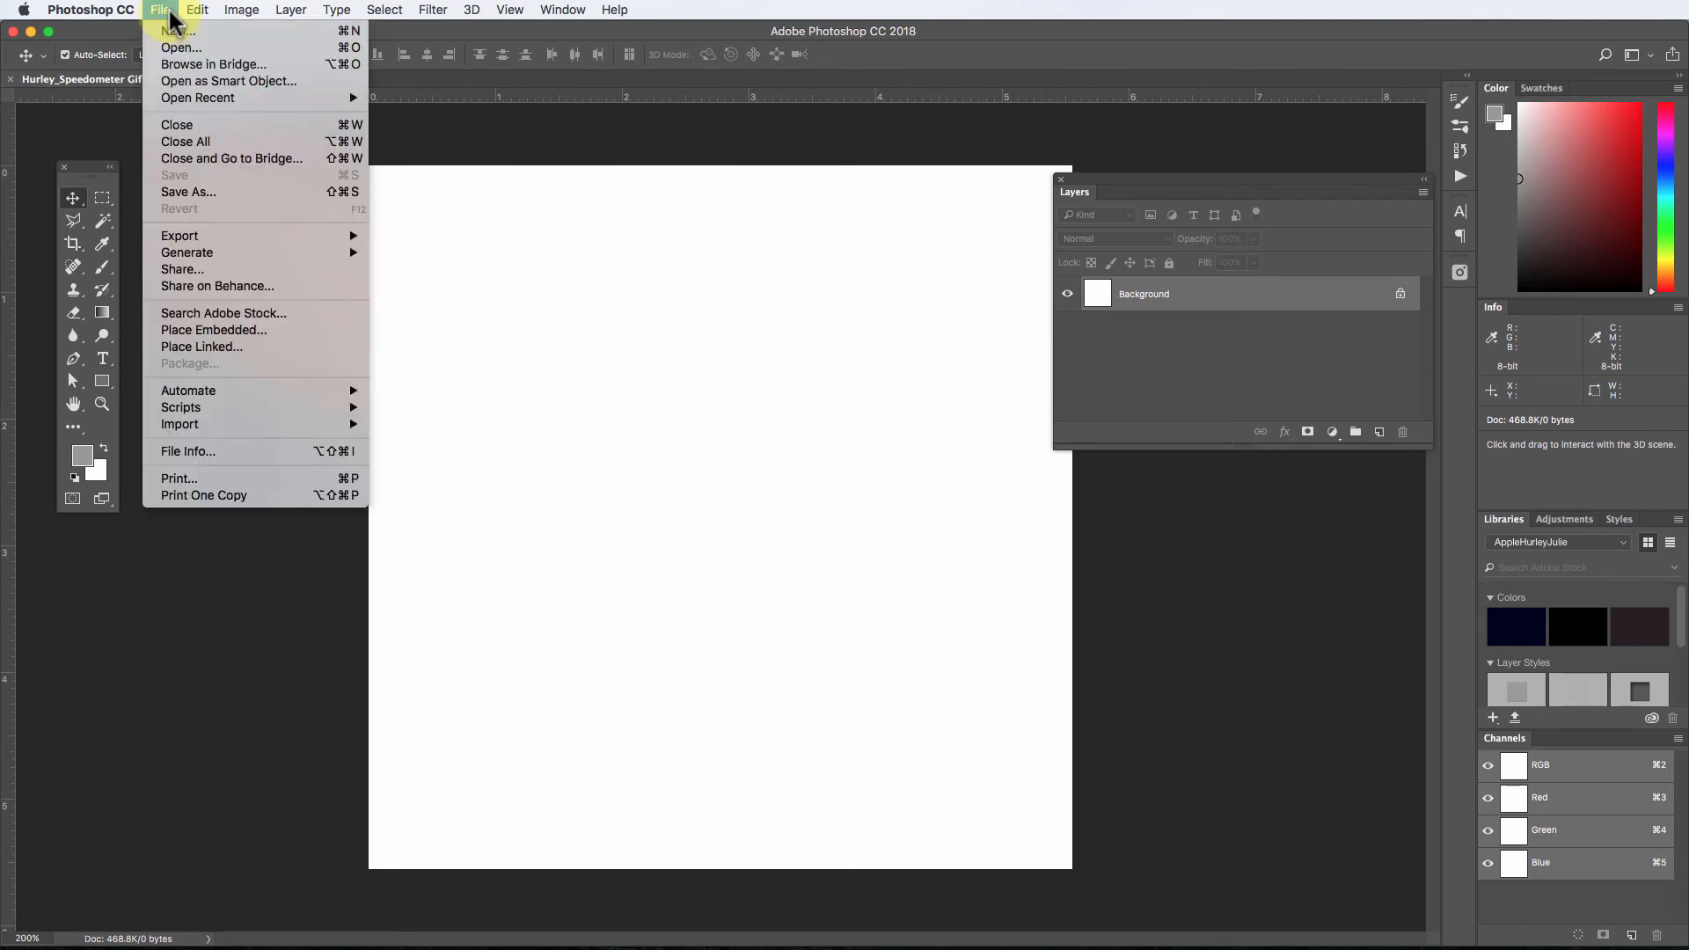
mouse_move(334, 410)
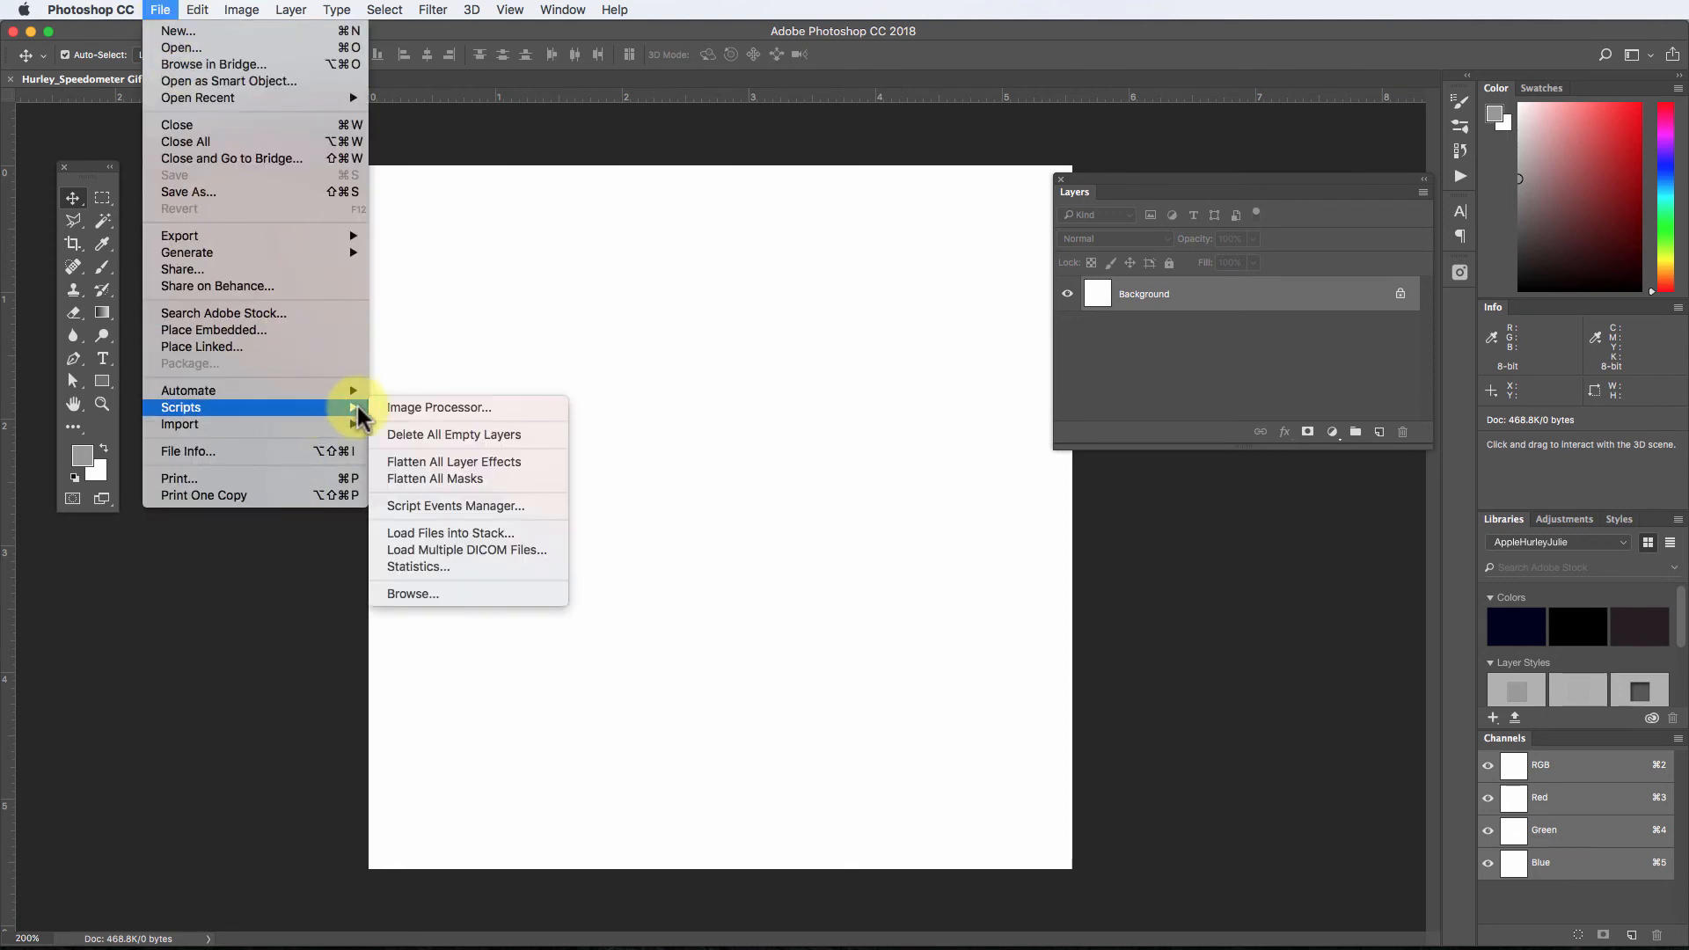
left_click(476, 537)
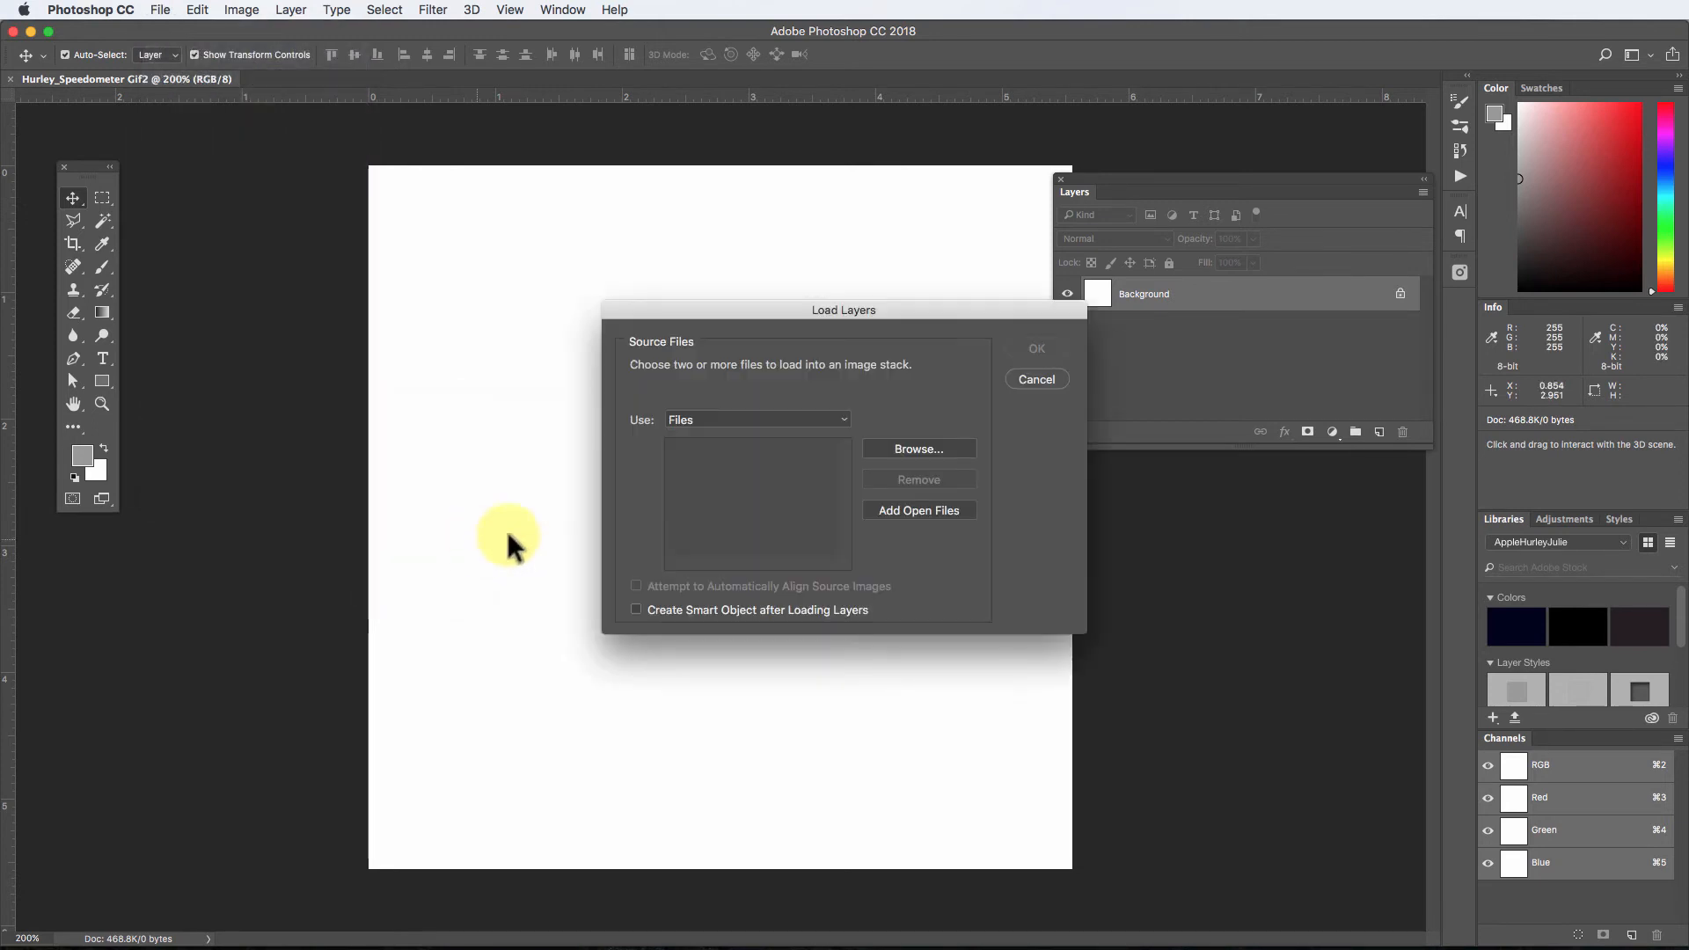
left_click(926, 449)
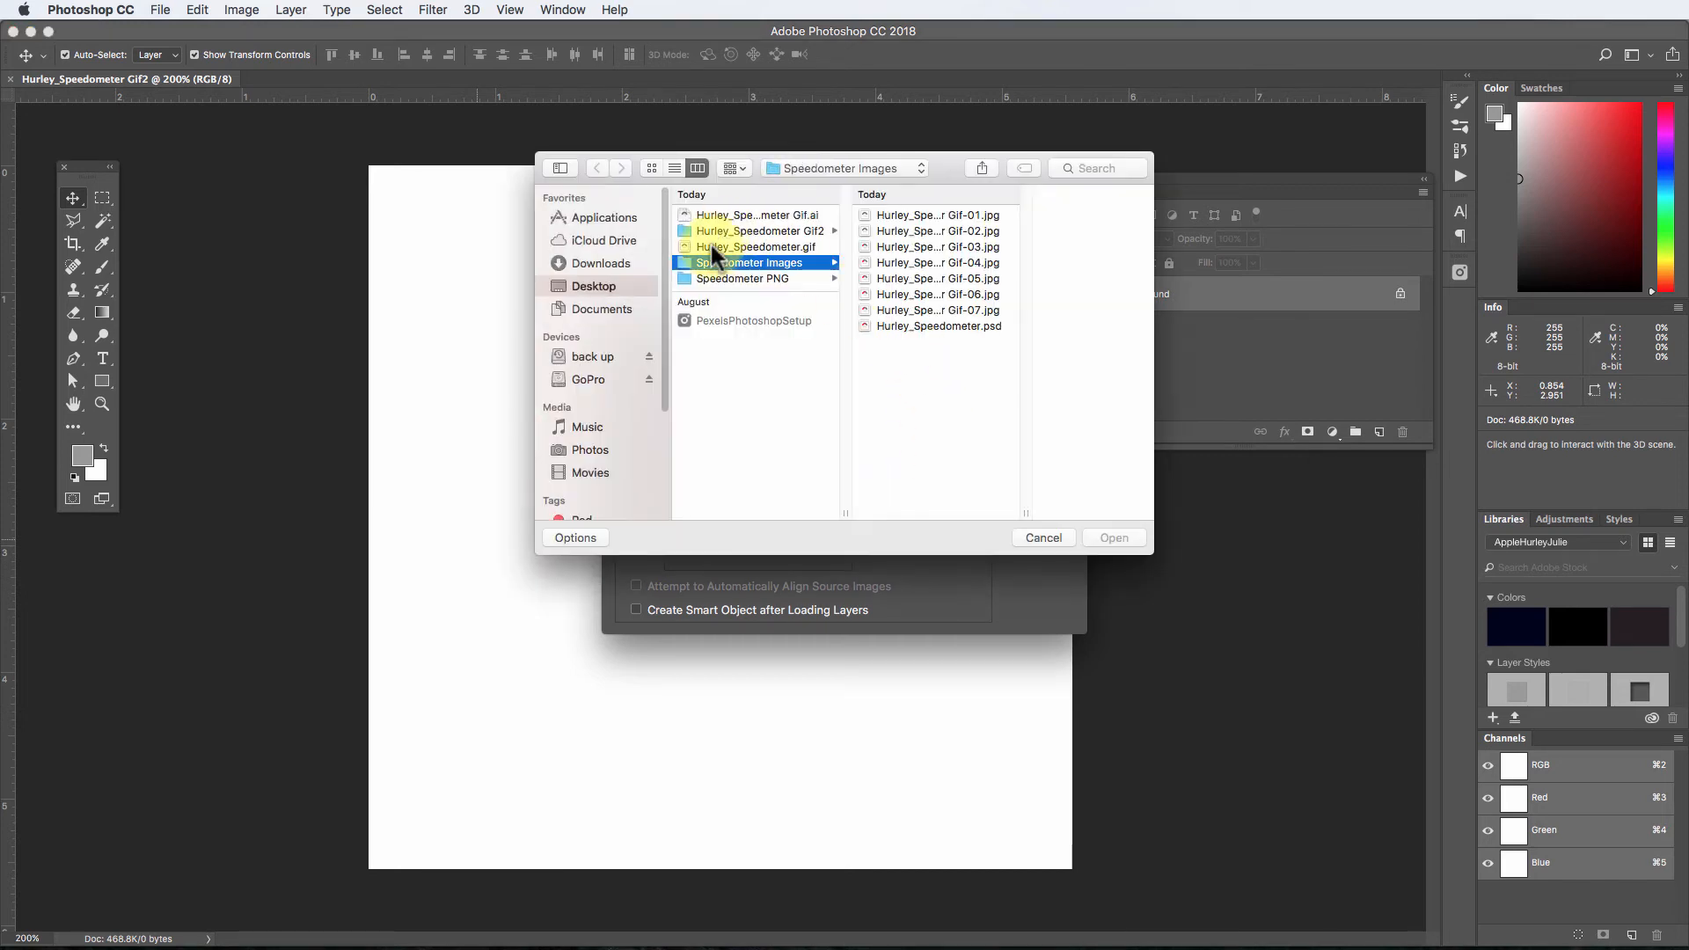
left_click(713, 278)
left_click(931, 231)
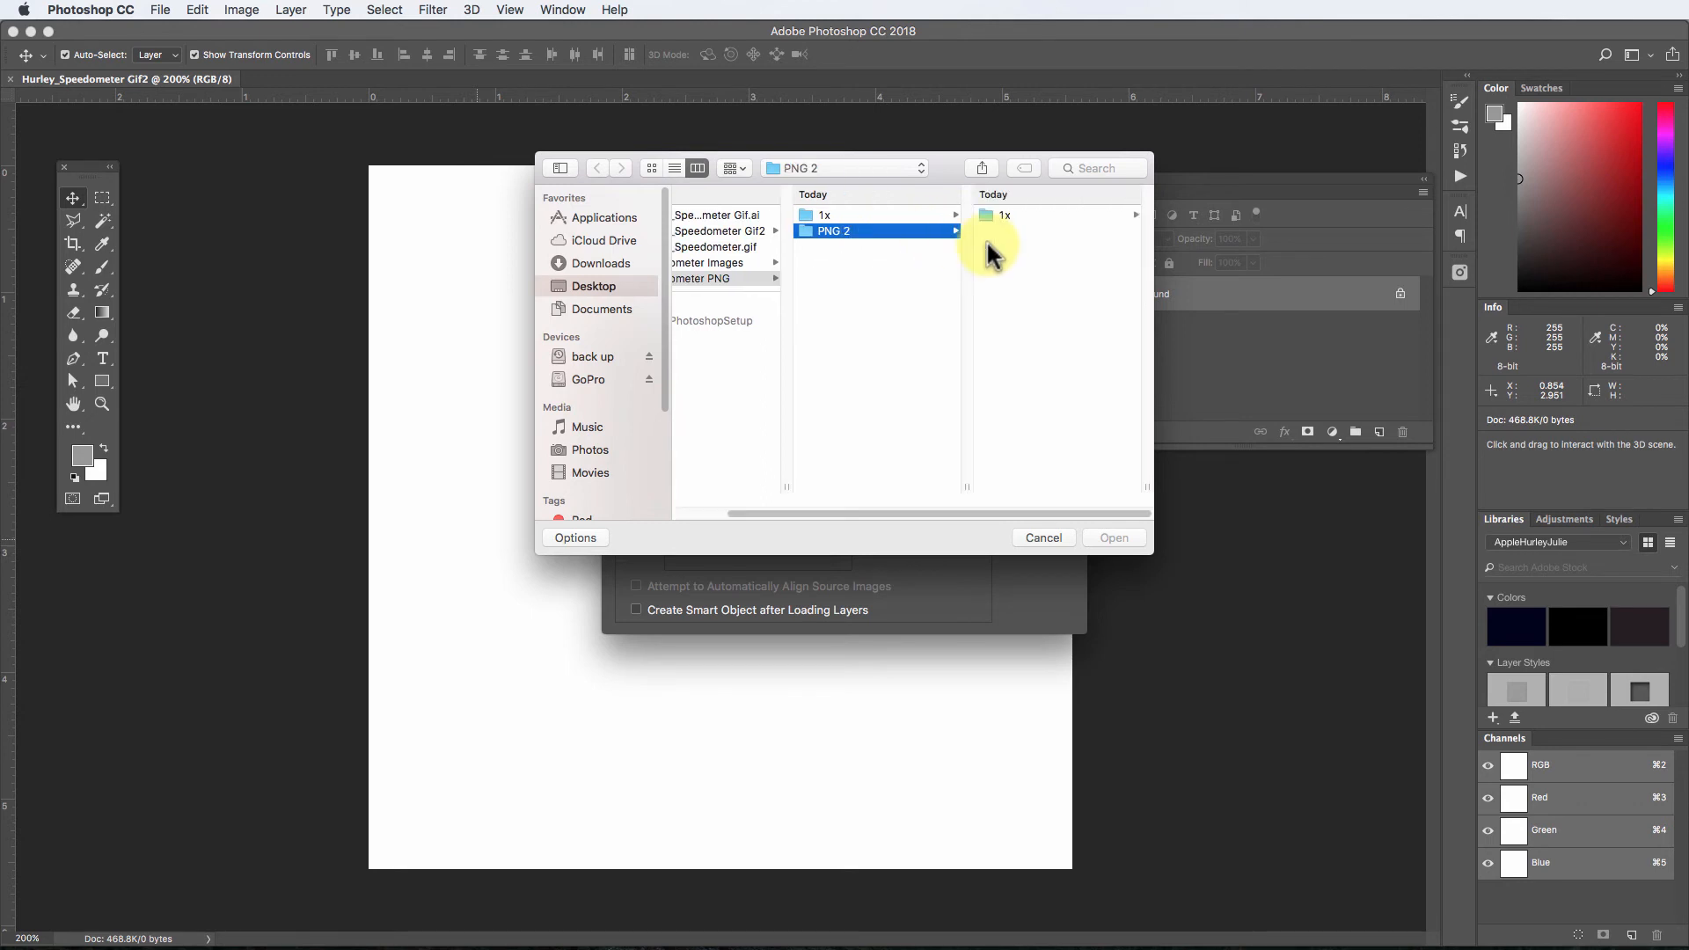
left_click(1011, 216)
left_click(1052, 216)
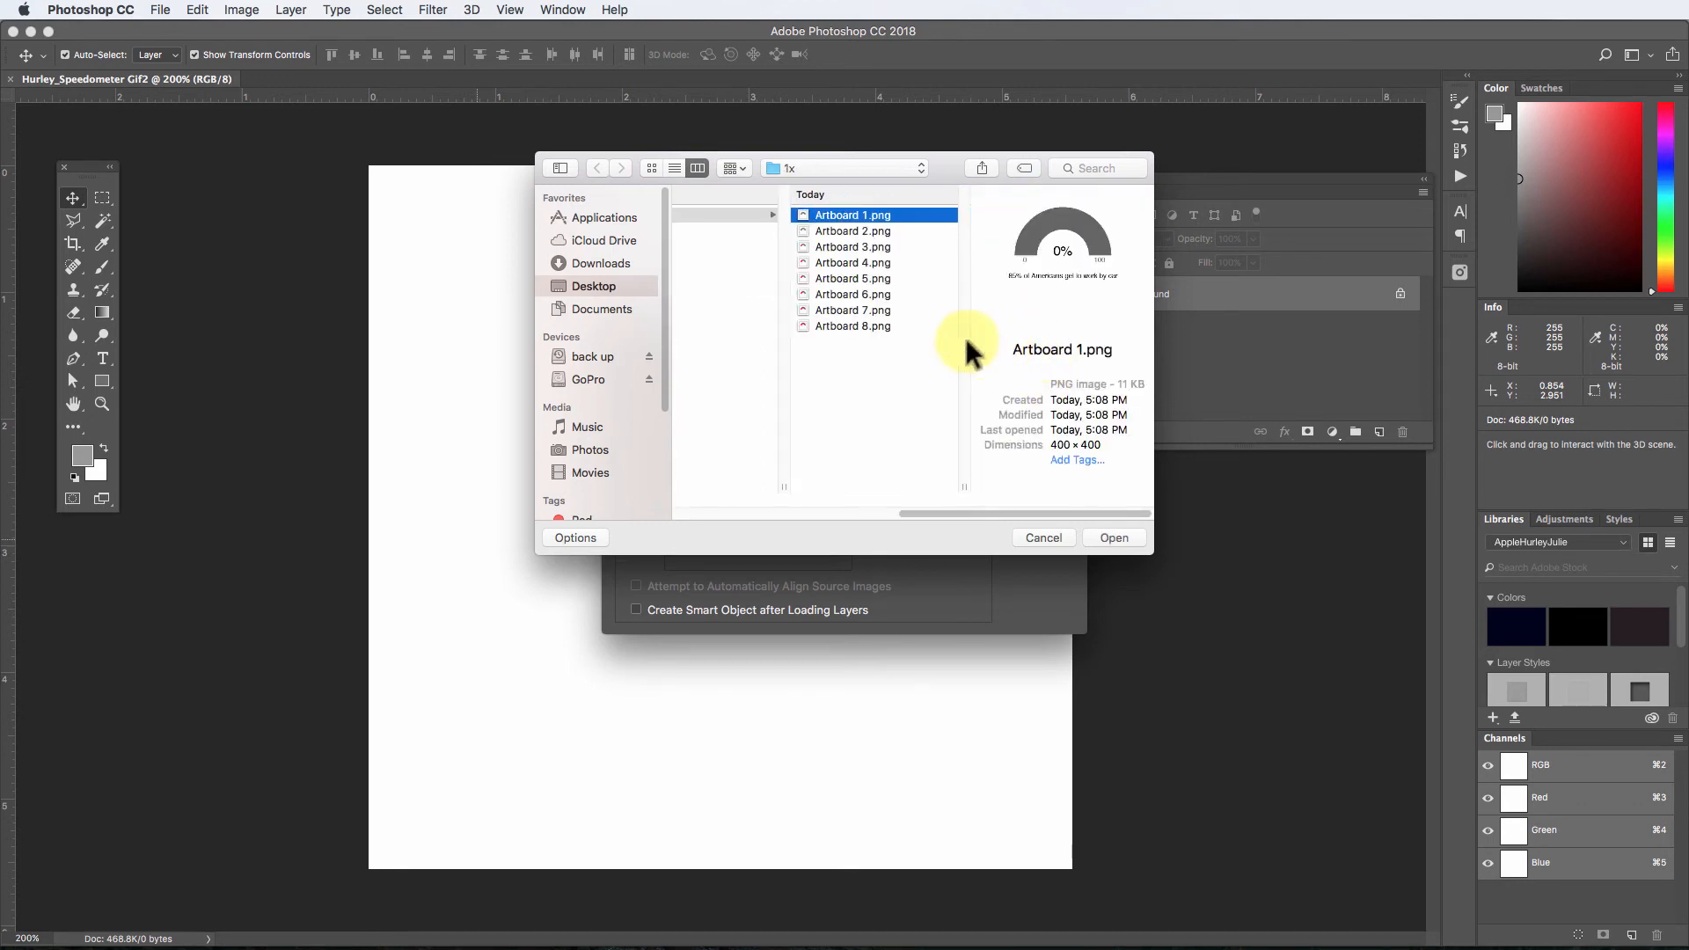
left_click(873, 329, "shift")
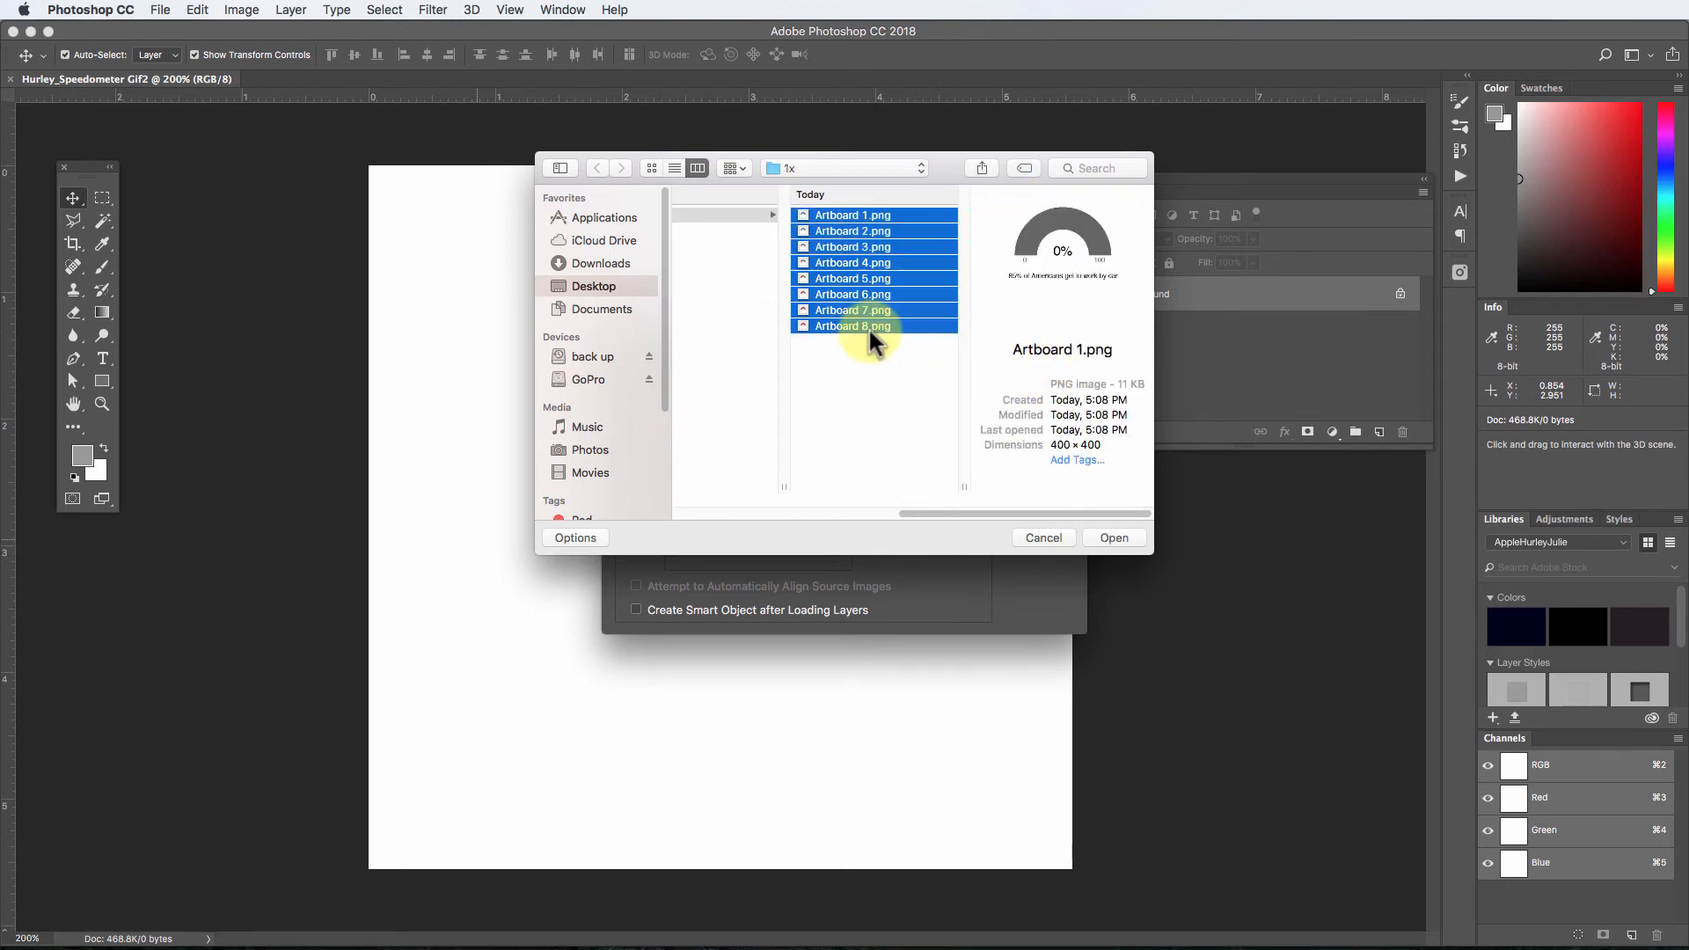
left_click(1113, 538)
left_click(1036, 348)
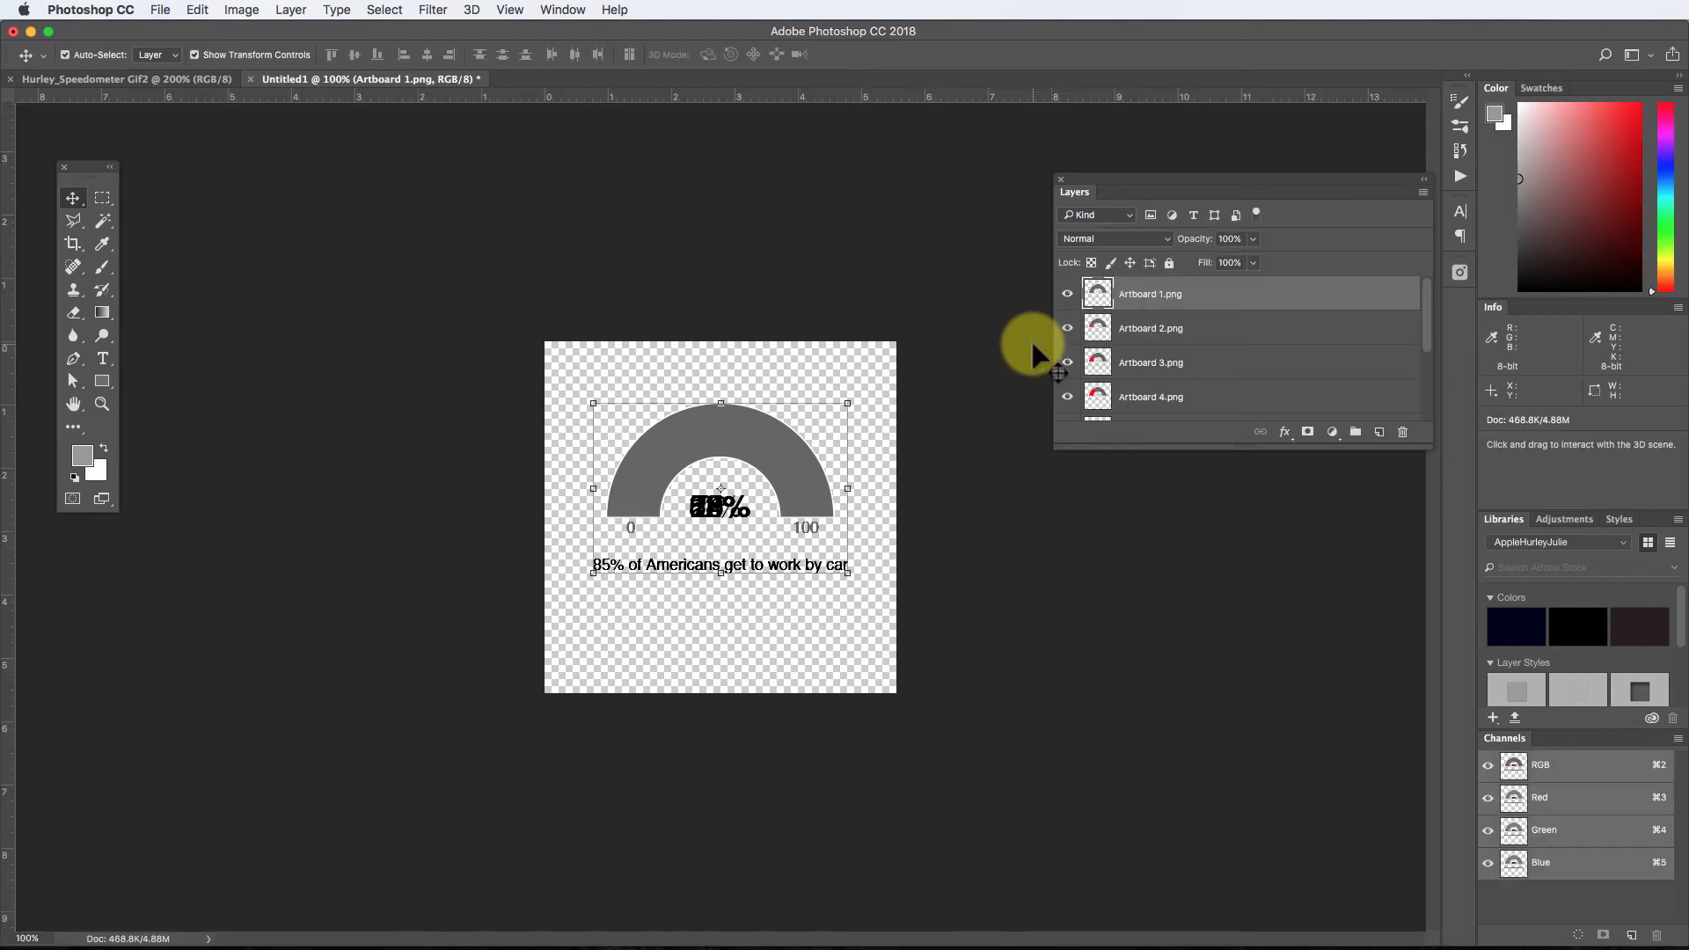
Step: Close the untitled stacked PNG document without saving it
left_click(250, 79)
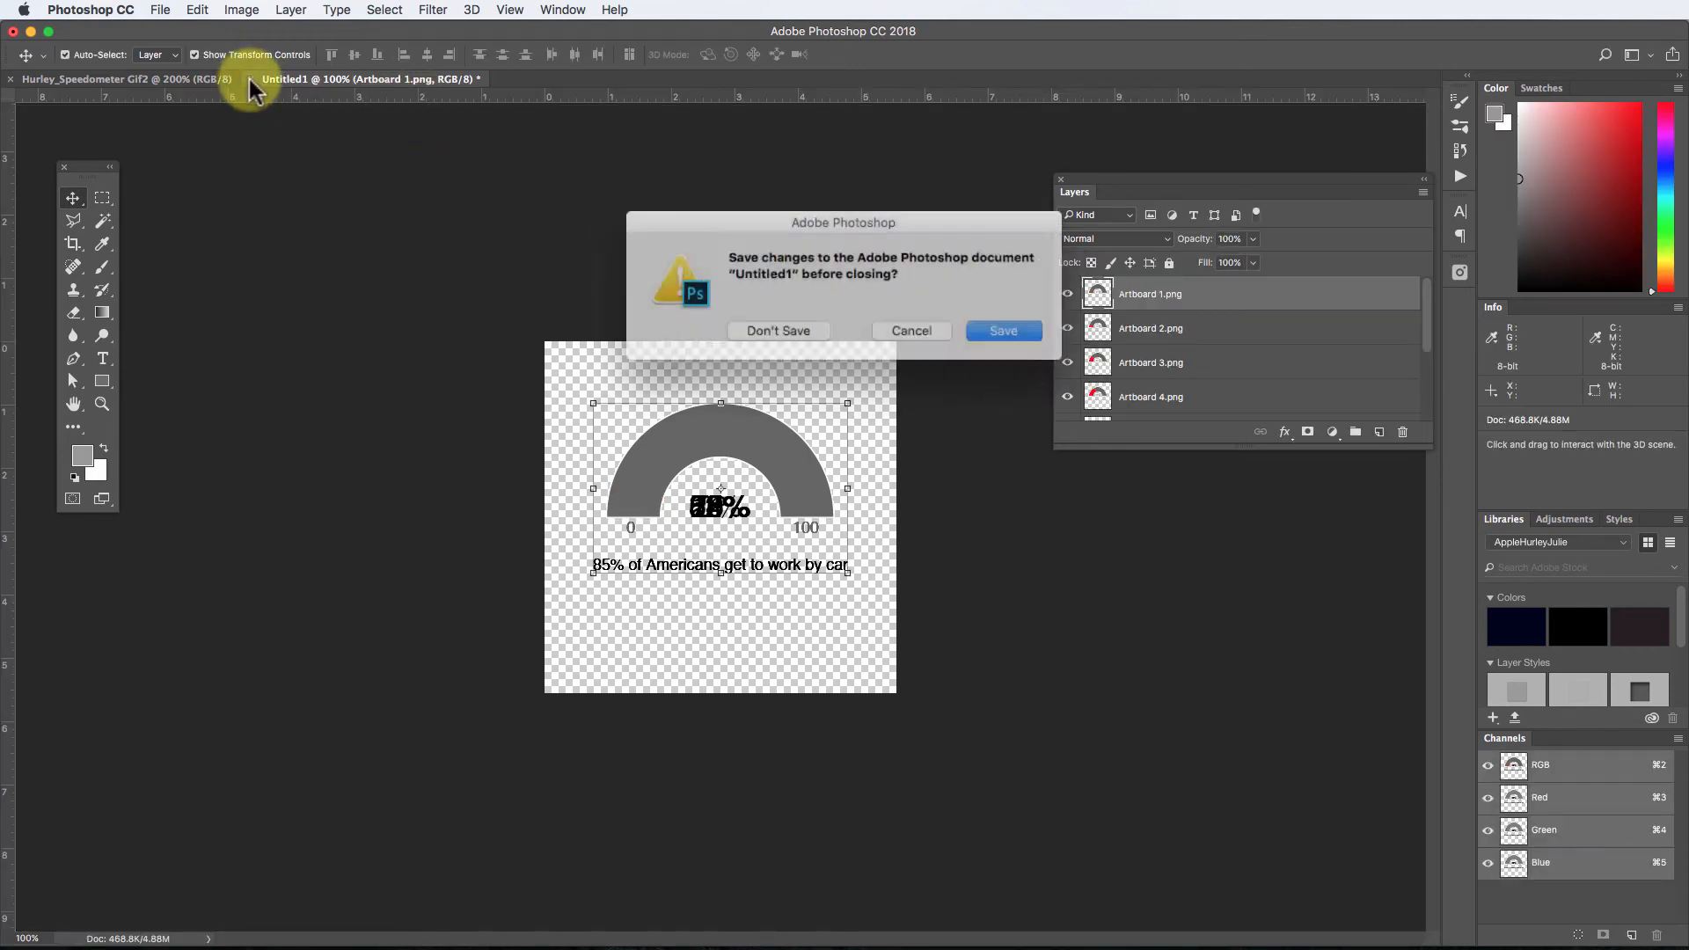
left_click(783, 327)
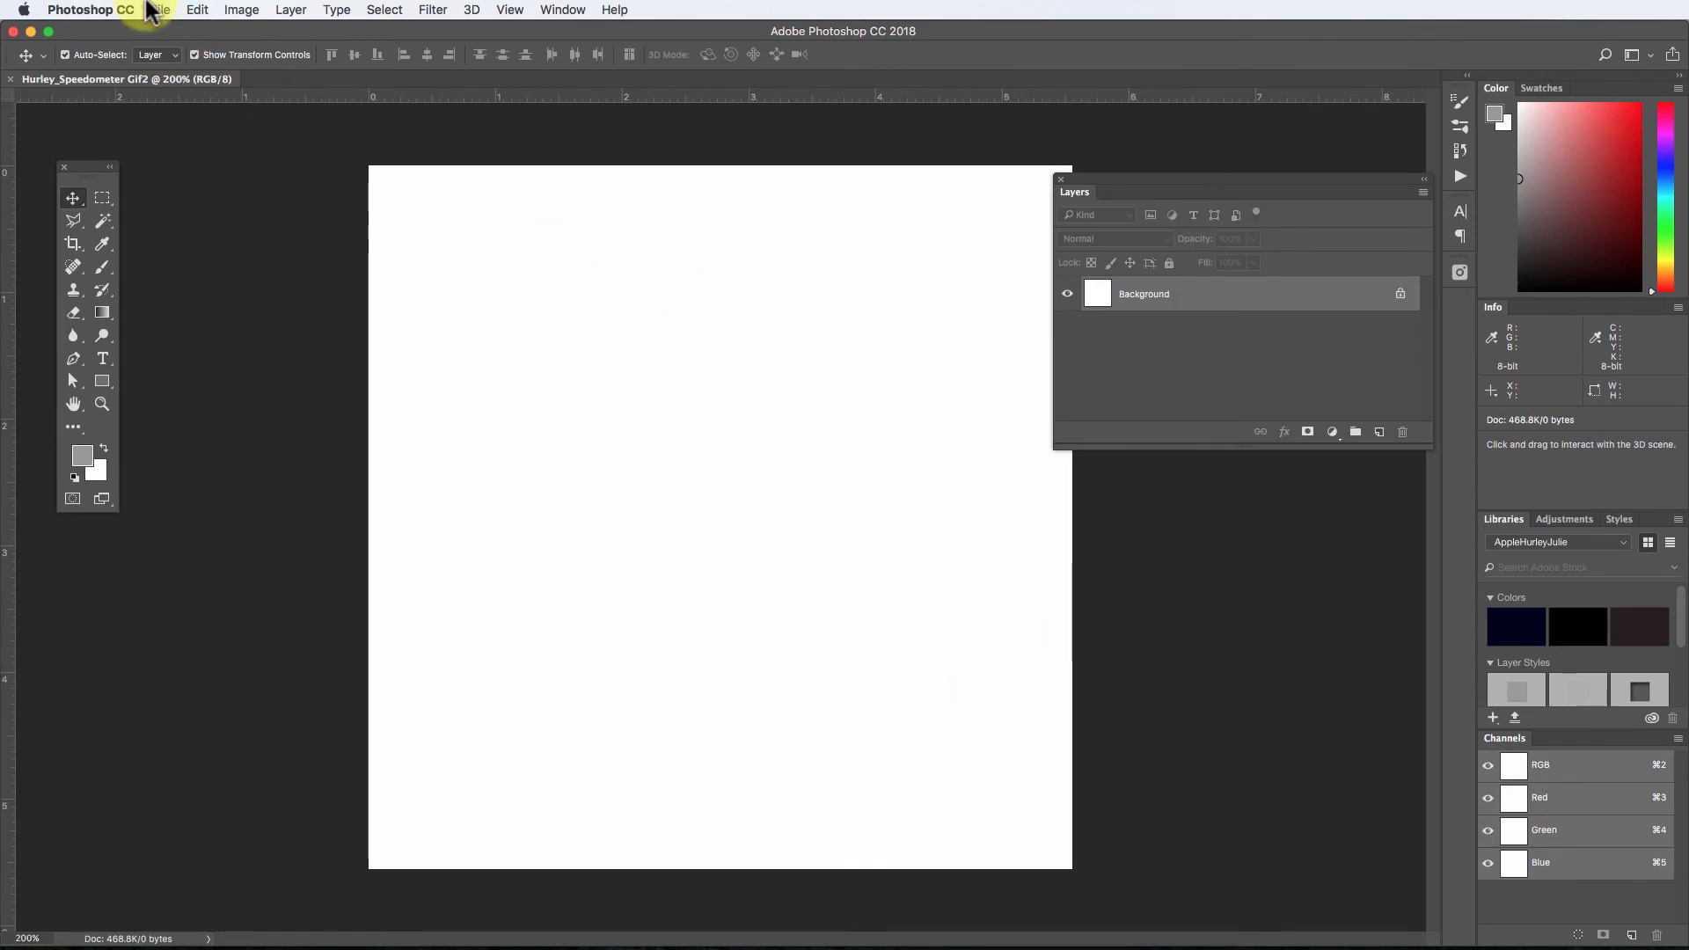
Step: Load the eight speedometer JPGs, Gif-01 through Gif-08, from the Speedometer Gif2 folder into a layer stack
left_click(160, 10)
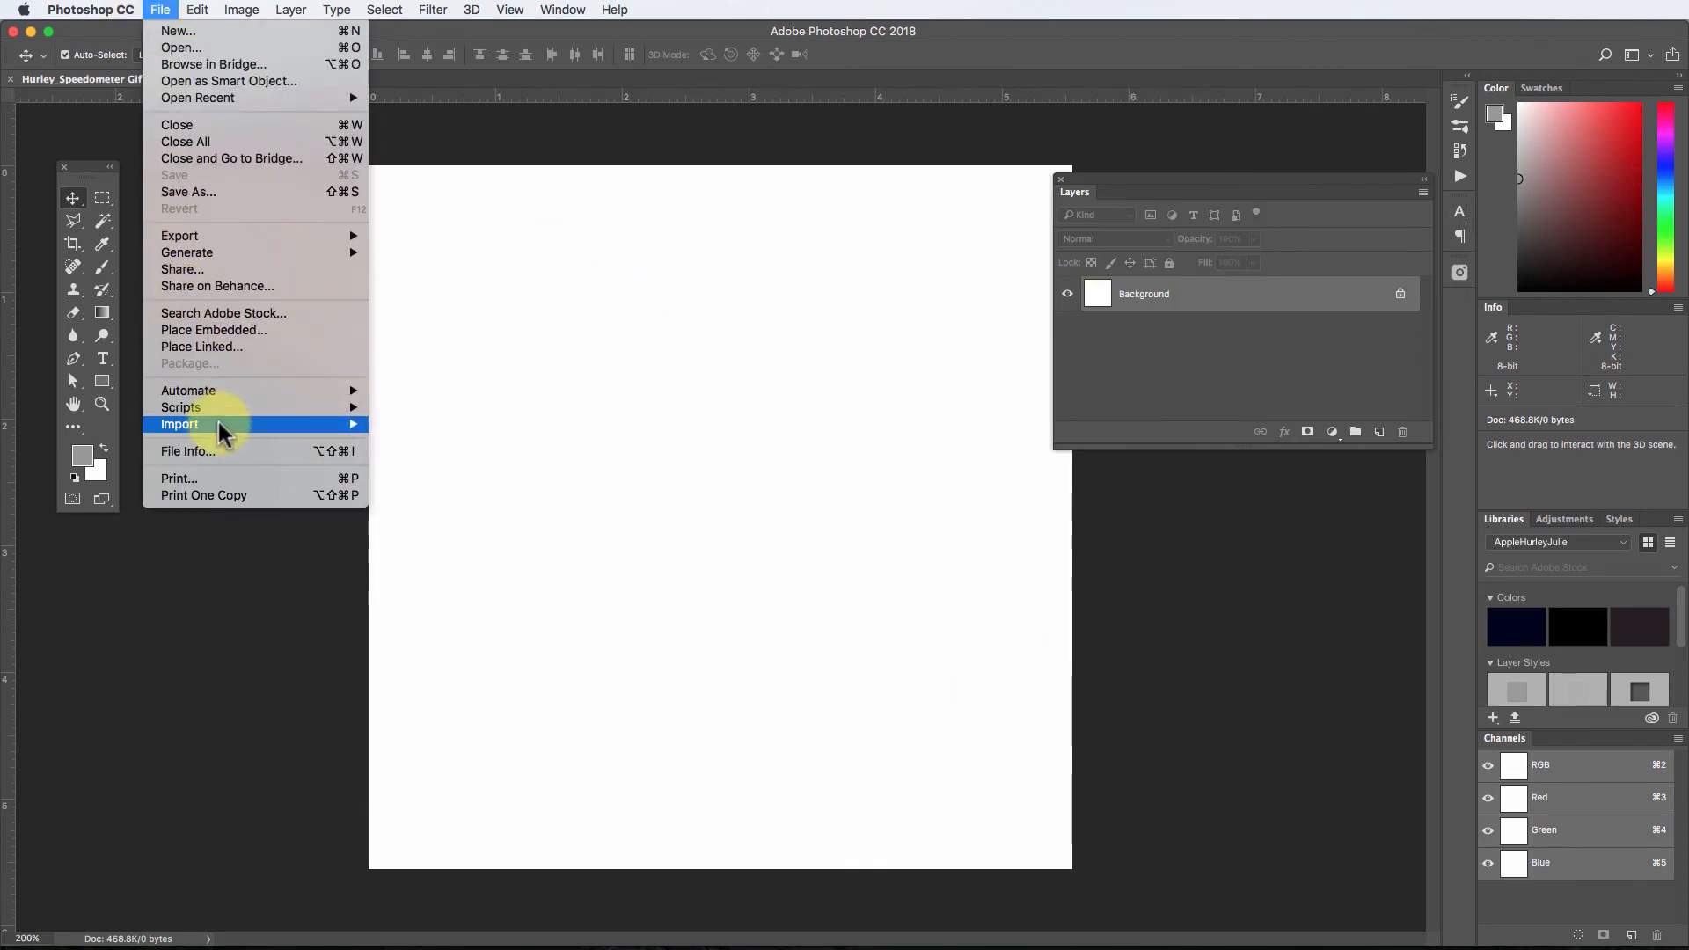
mouse_move(226, 407)
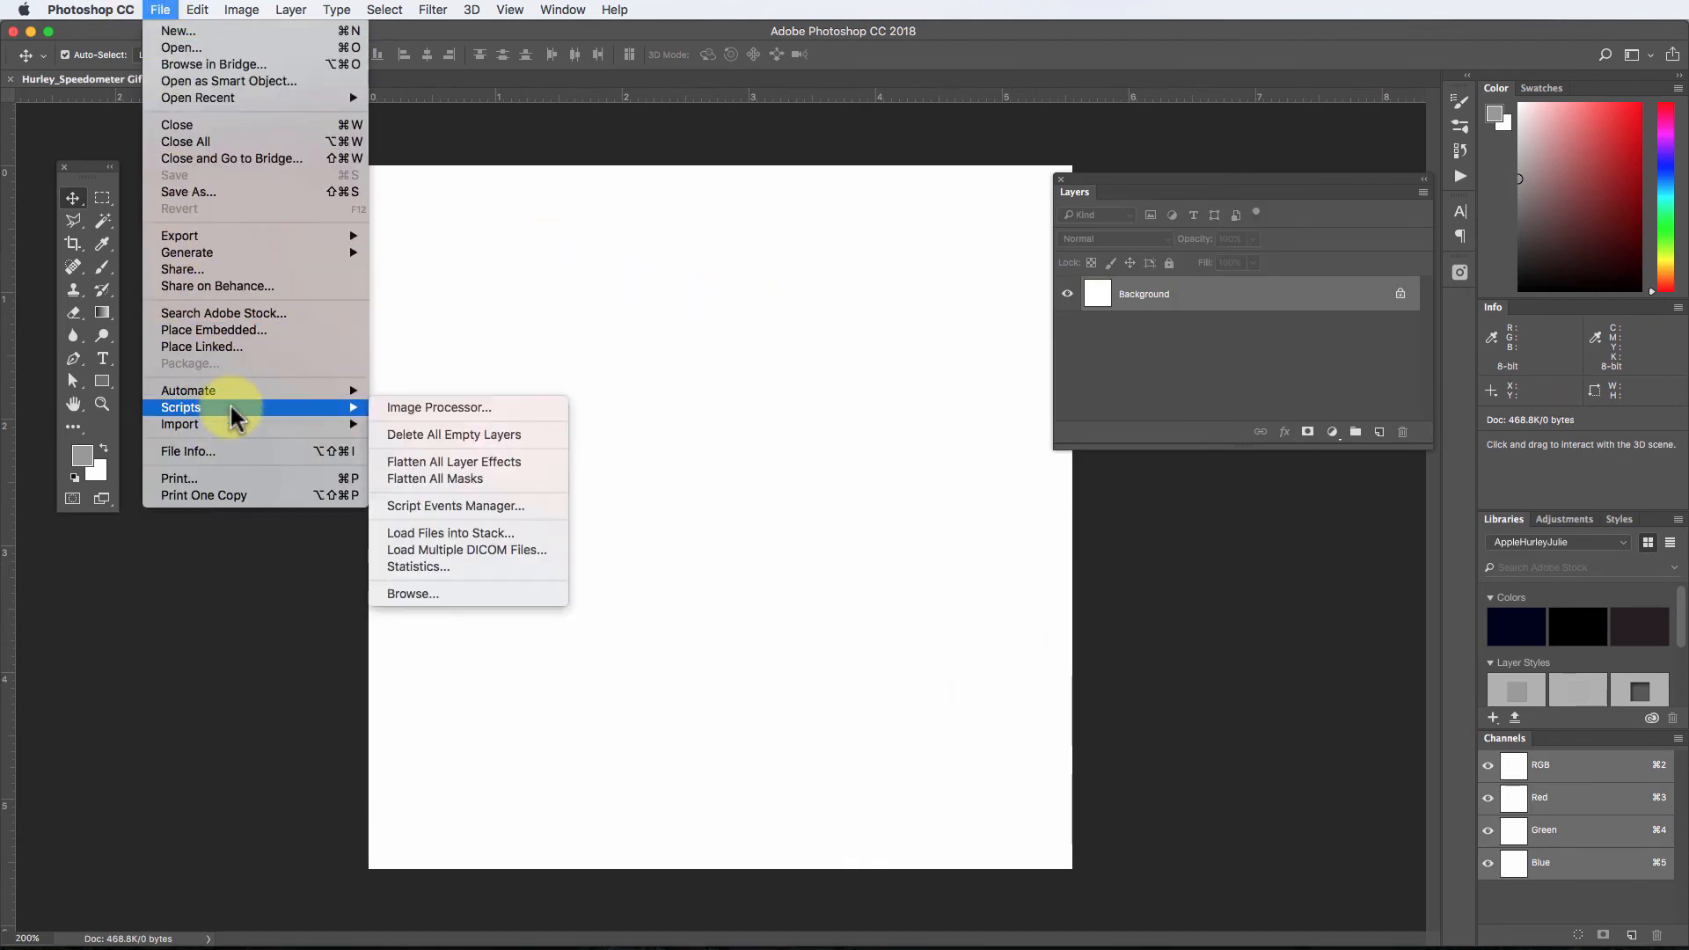
left_click(498, 534)
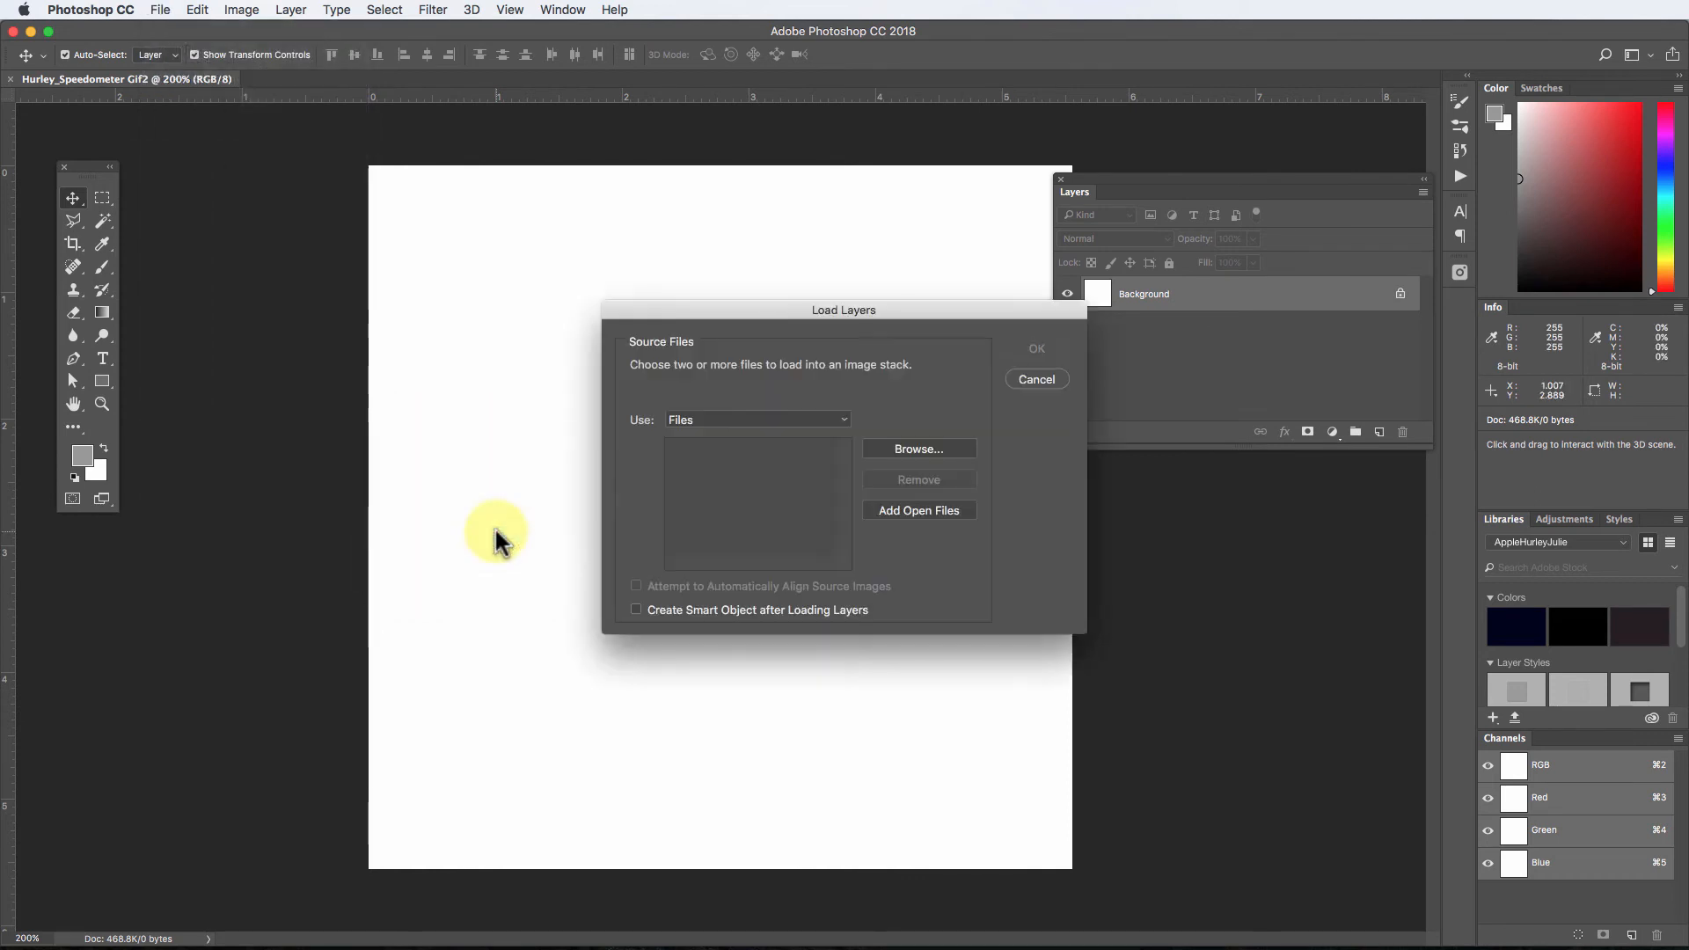
left_click(915, 449)
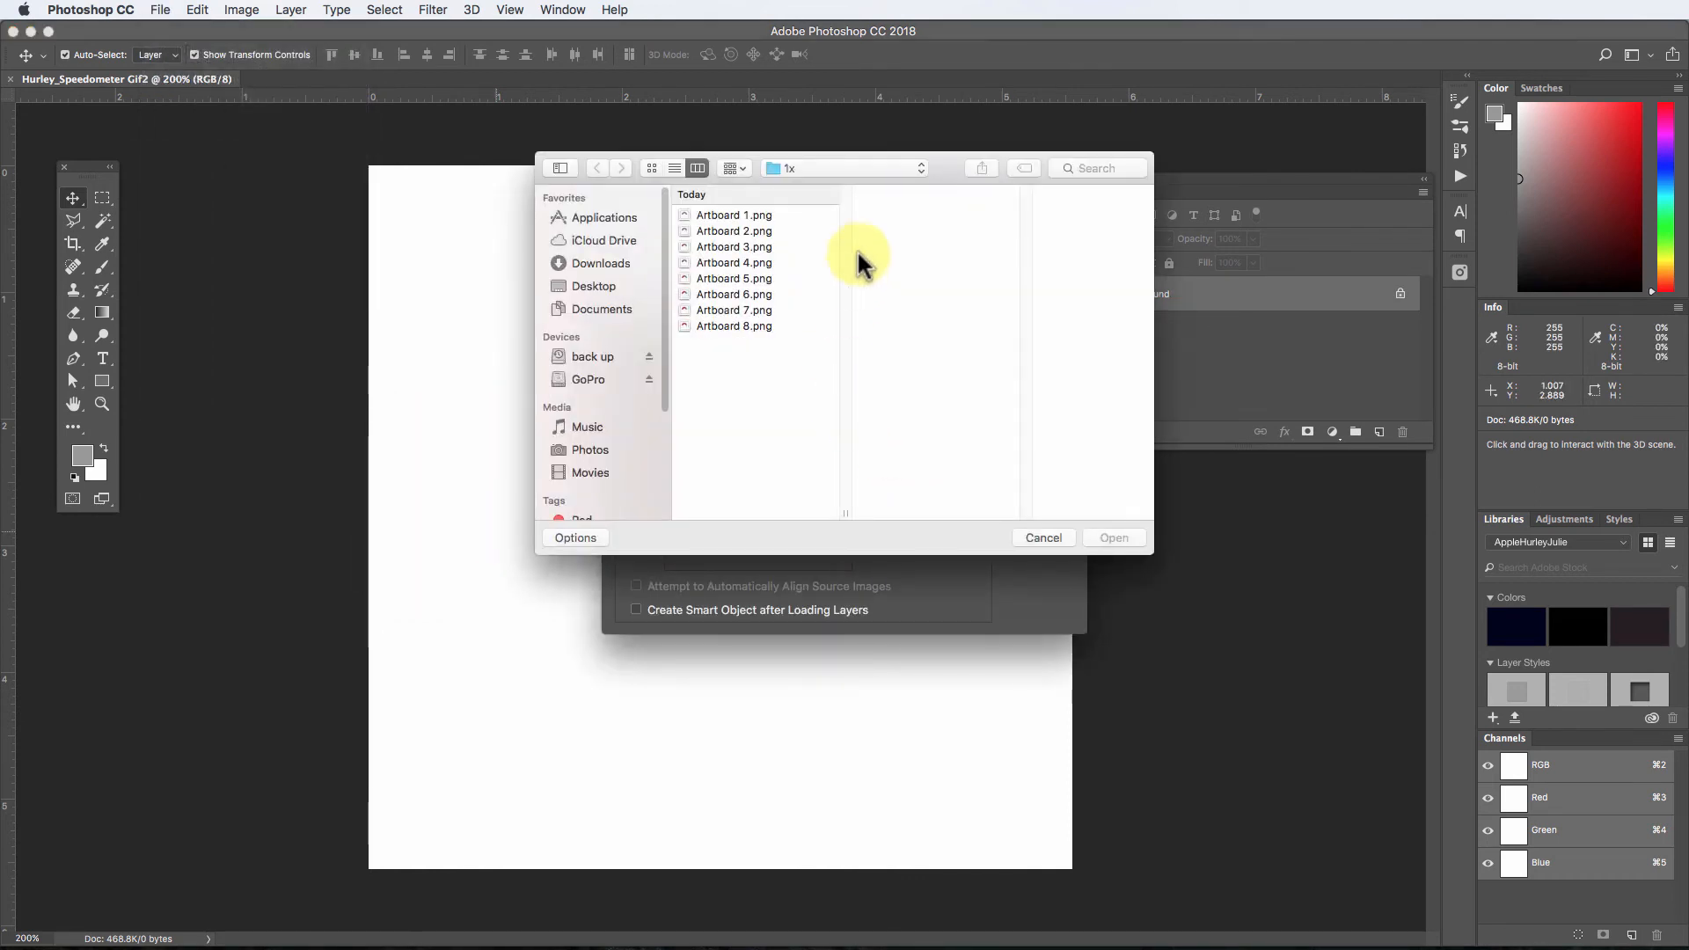
left_click(871, 171)
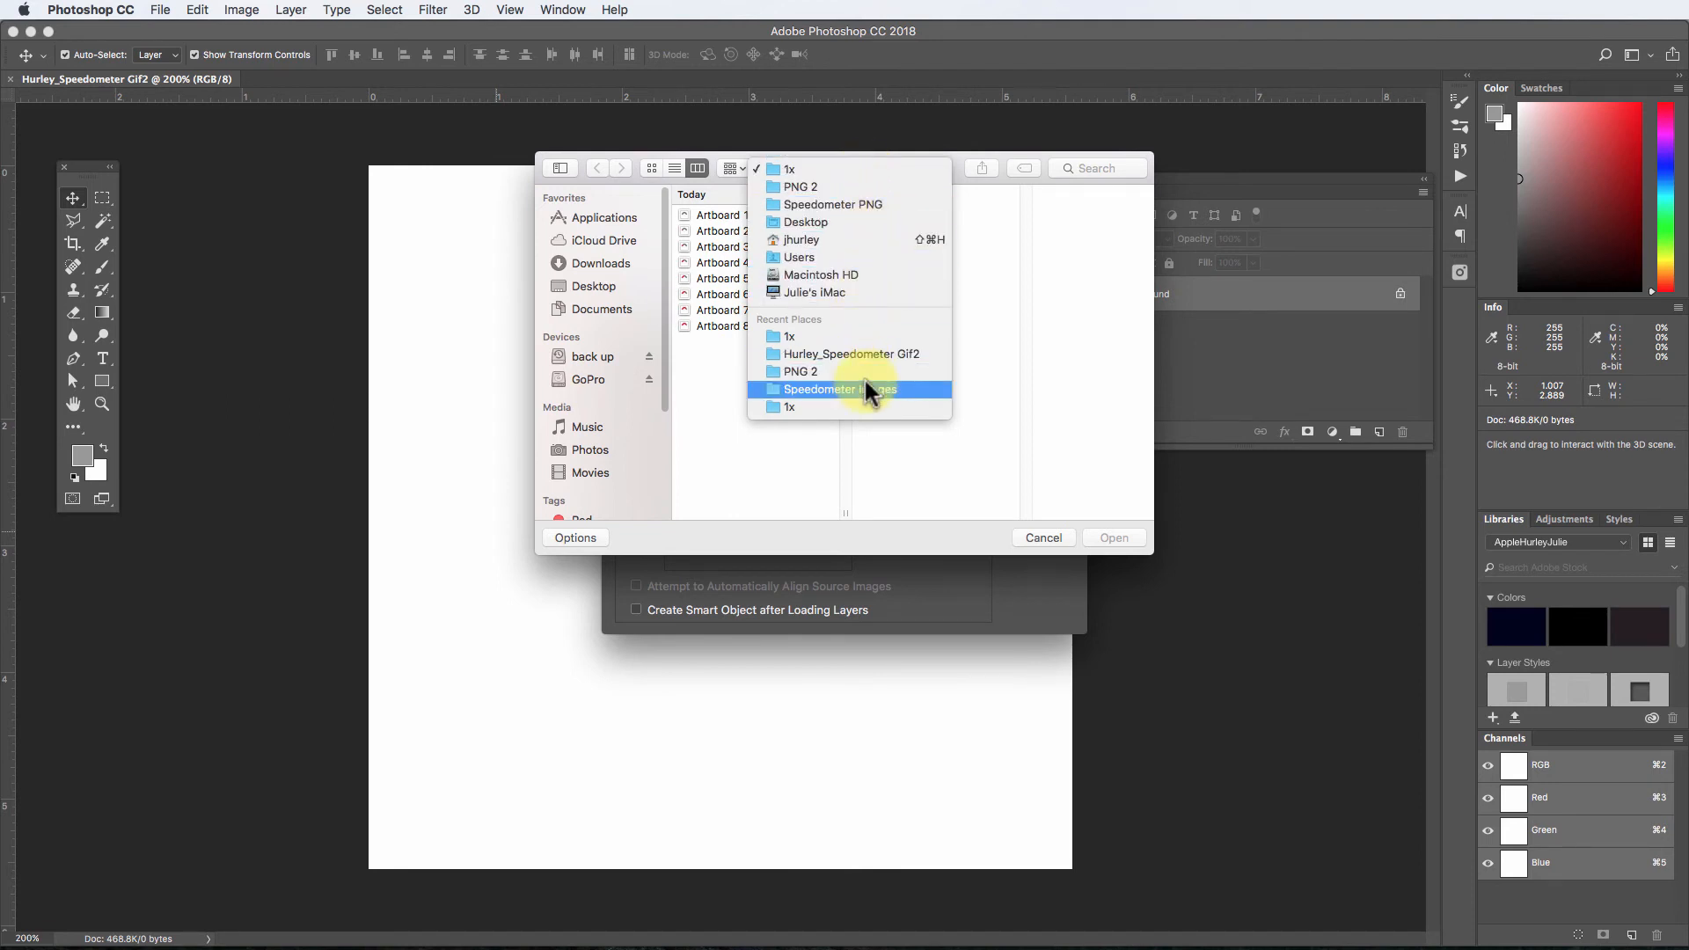
left_click(878, 349)
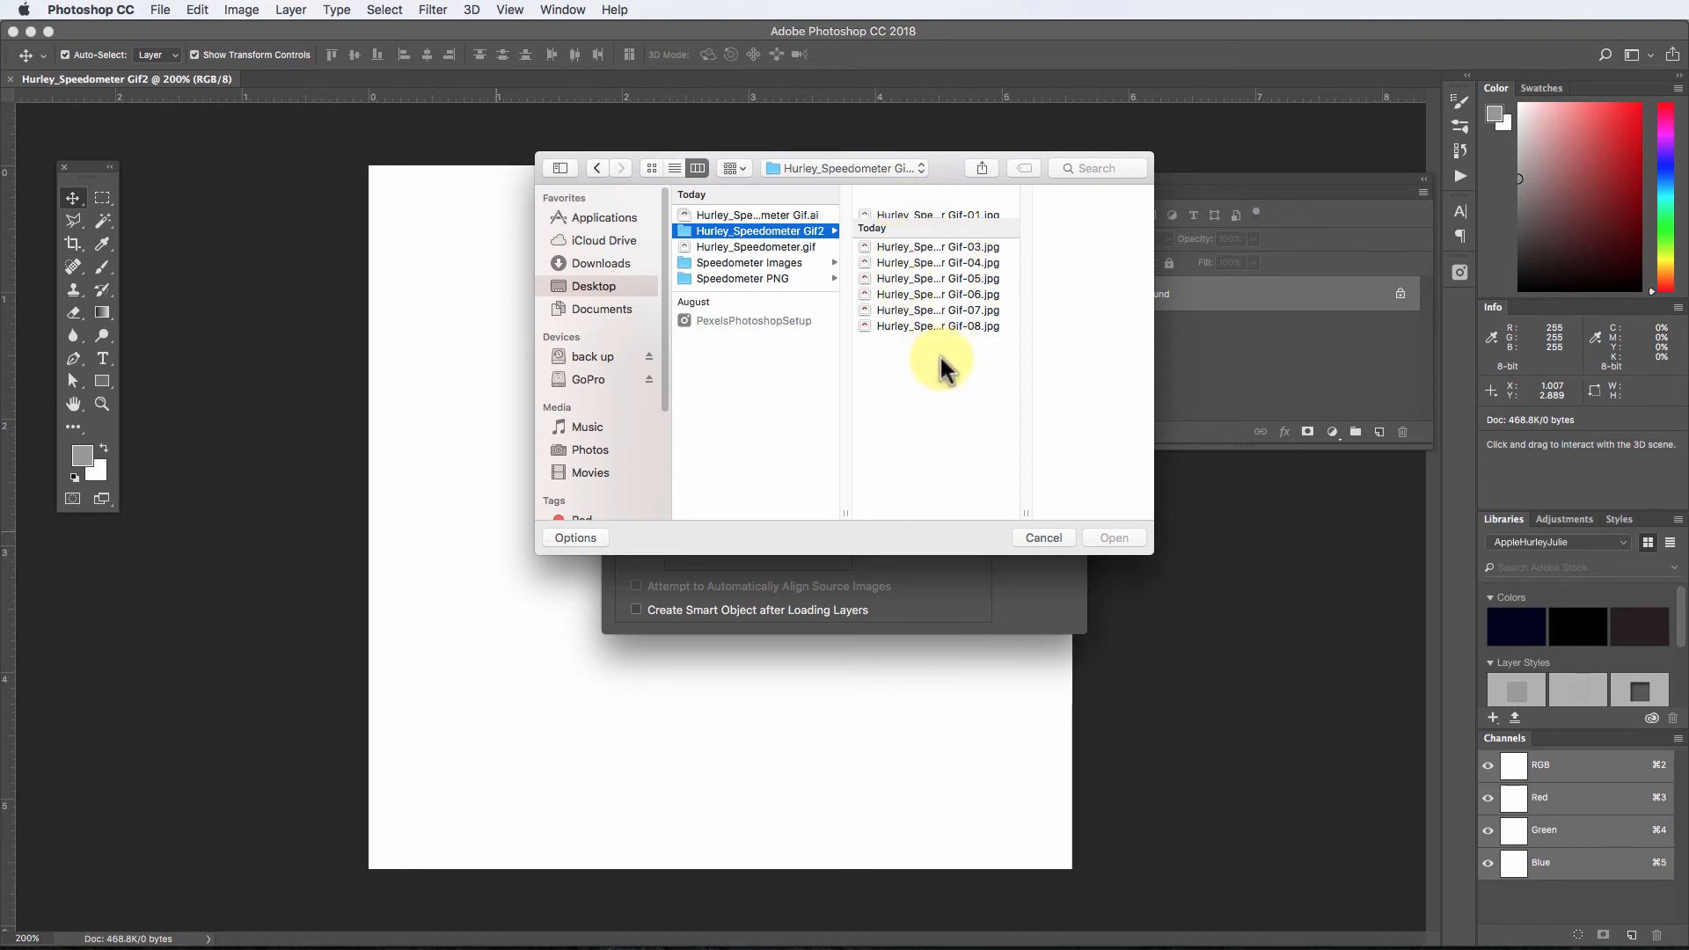
left_click(927, 213)
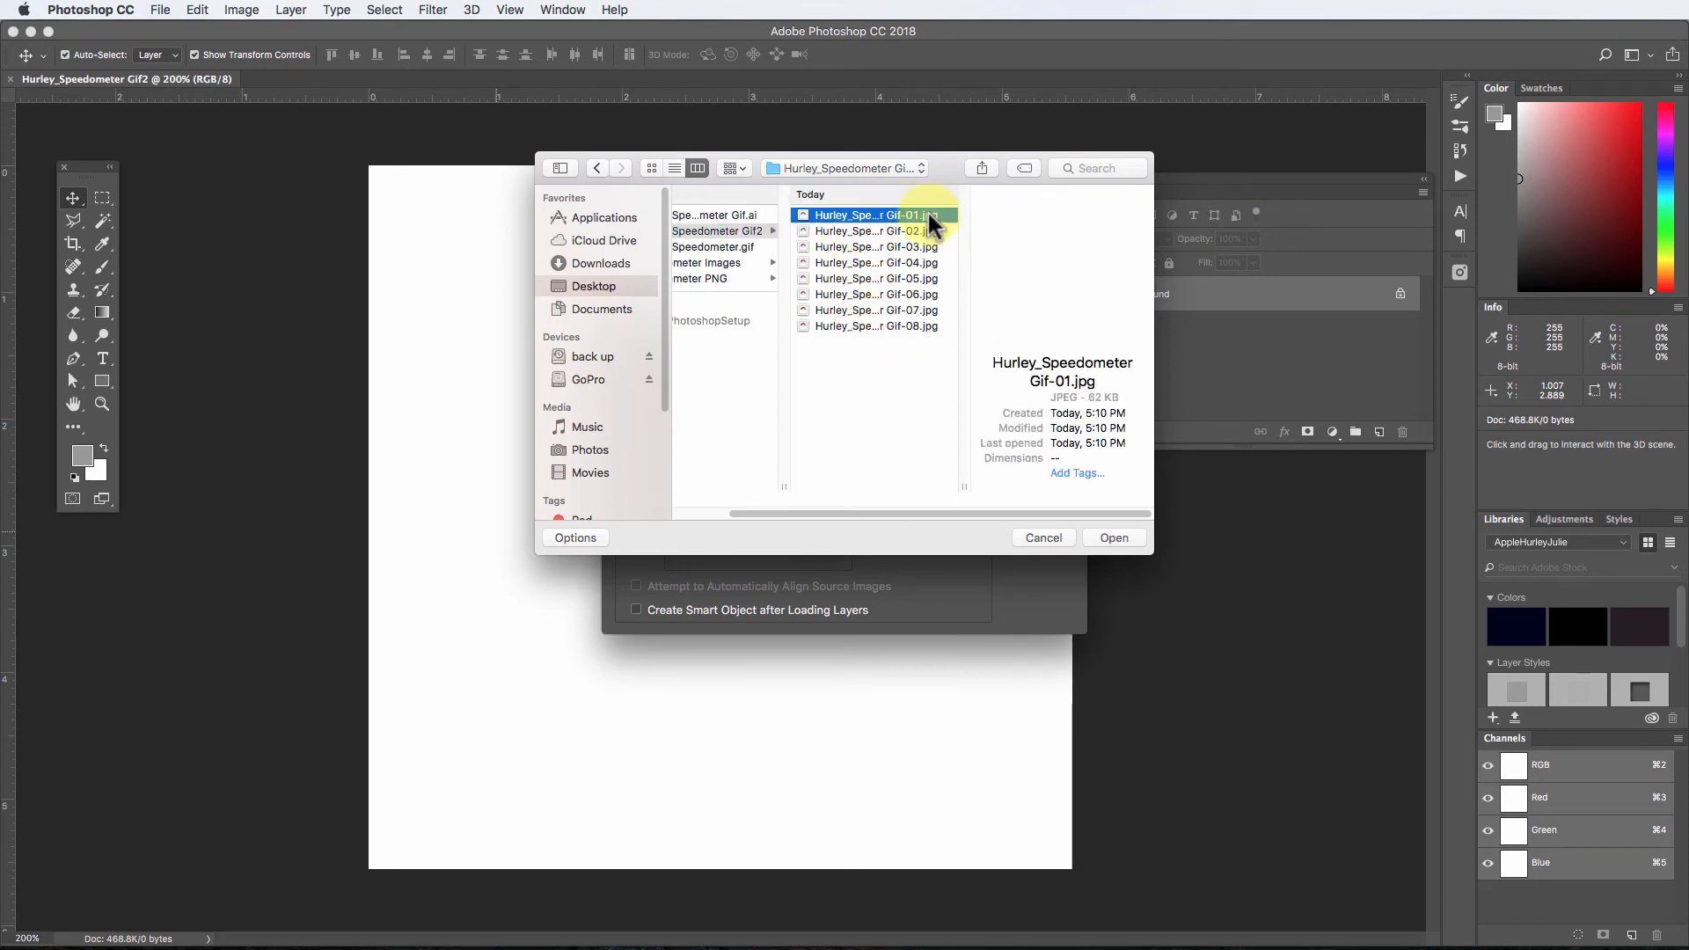
left_click(892, 324, "shift")
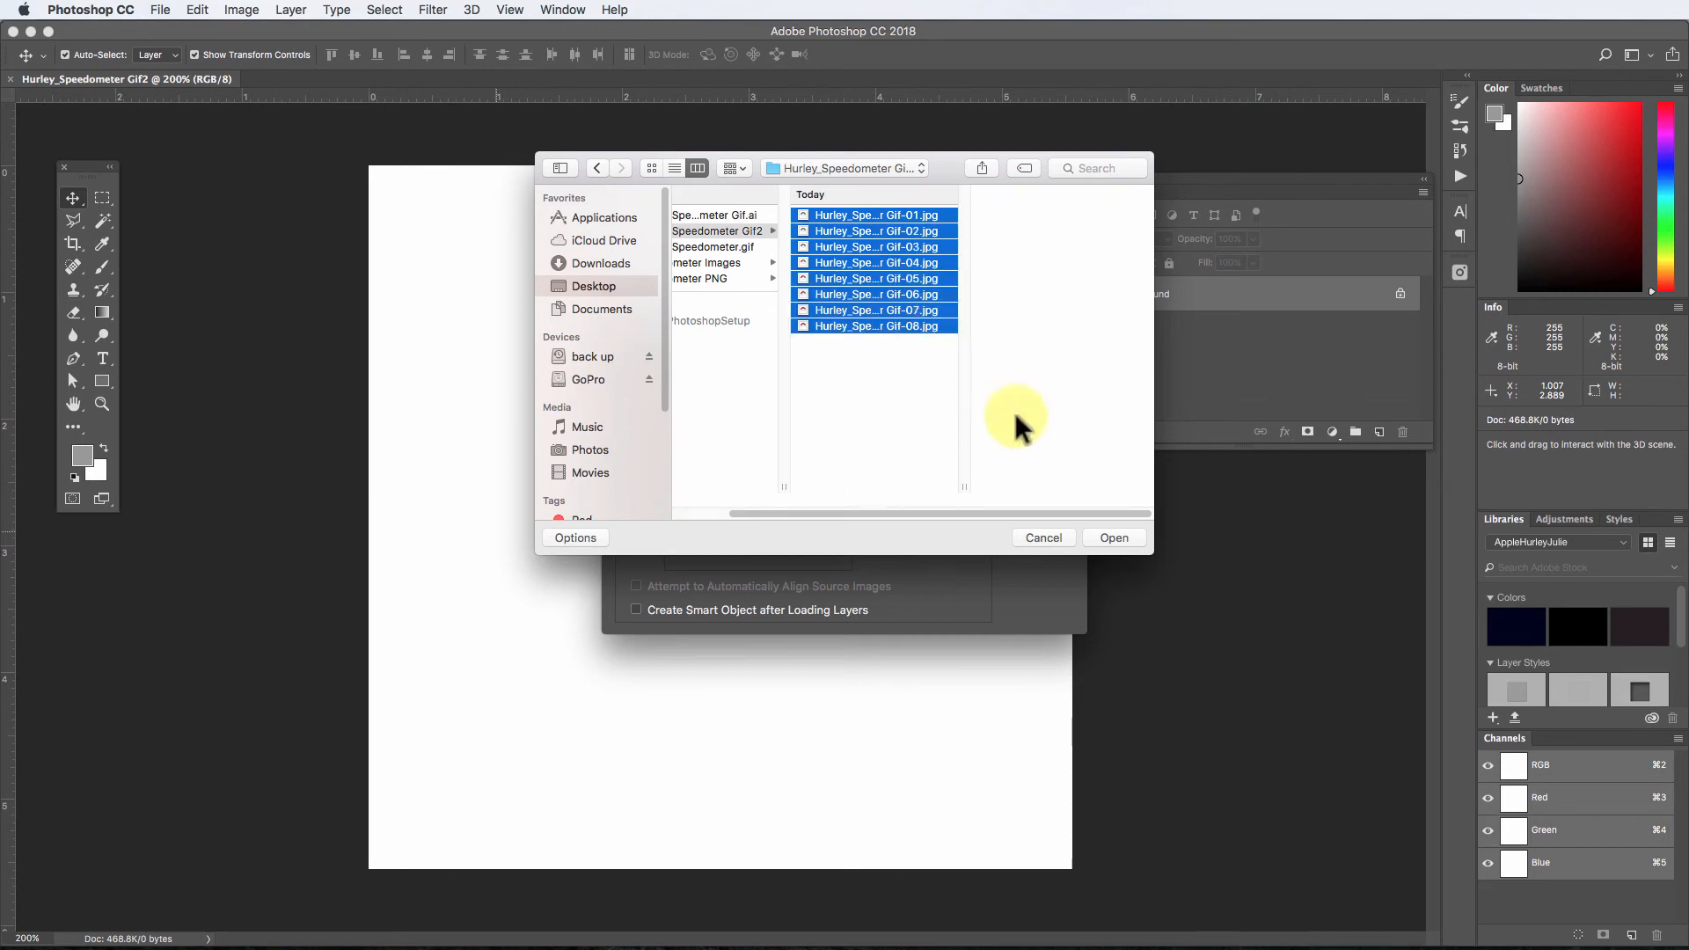
left_click(1112, 537)
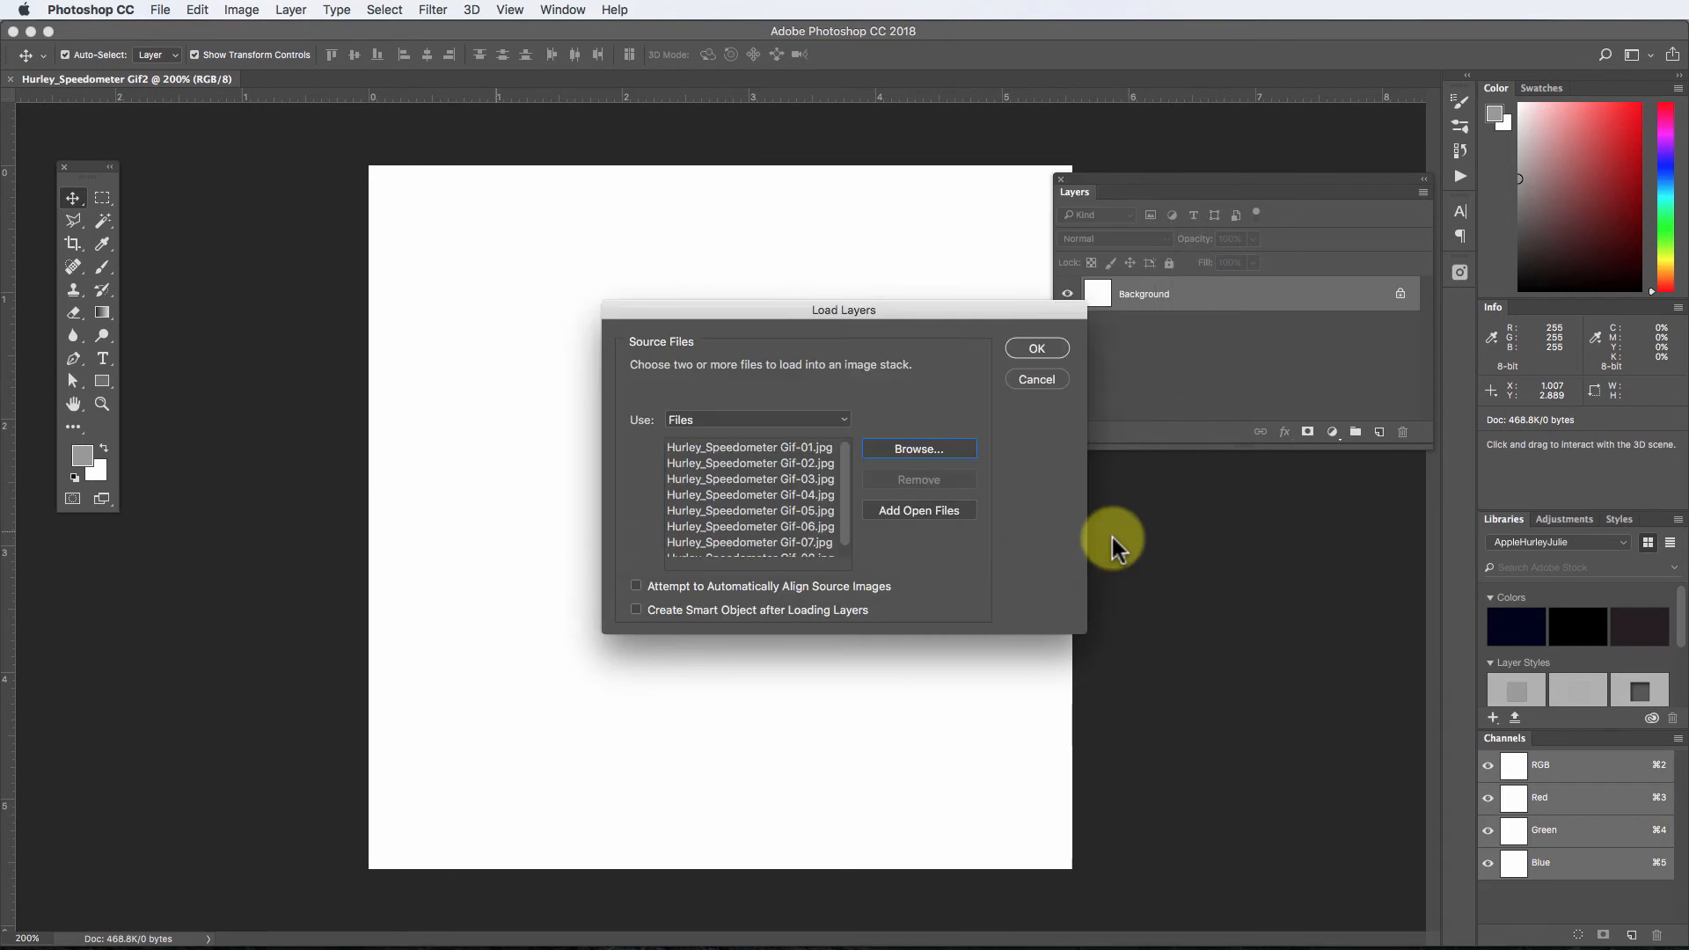
left_click(1047, 348)
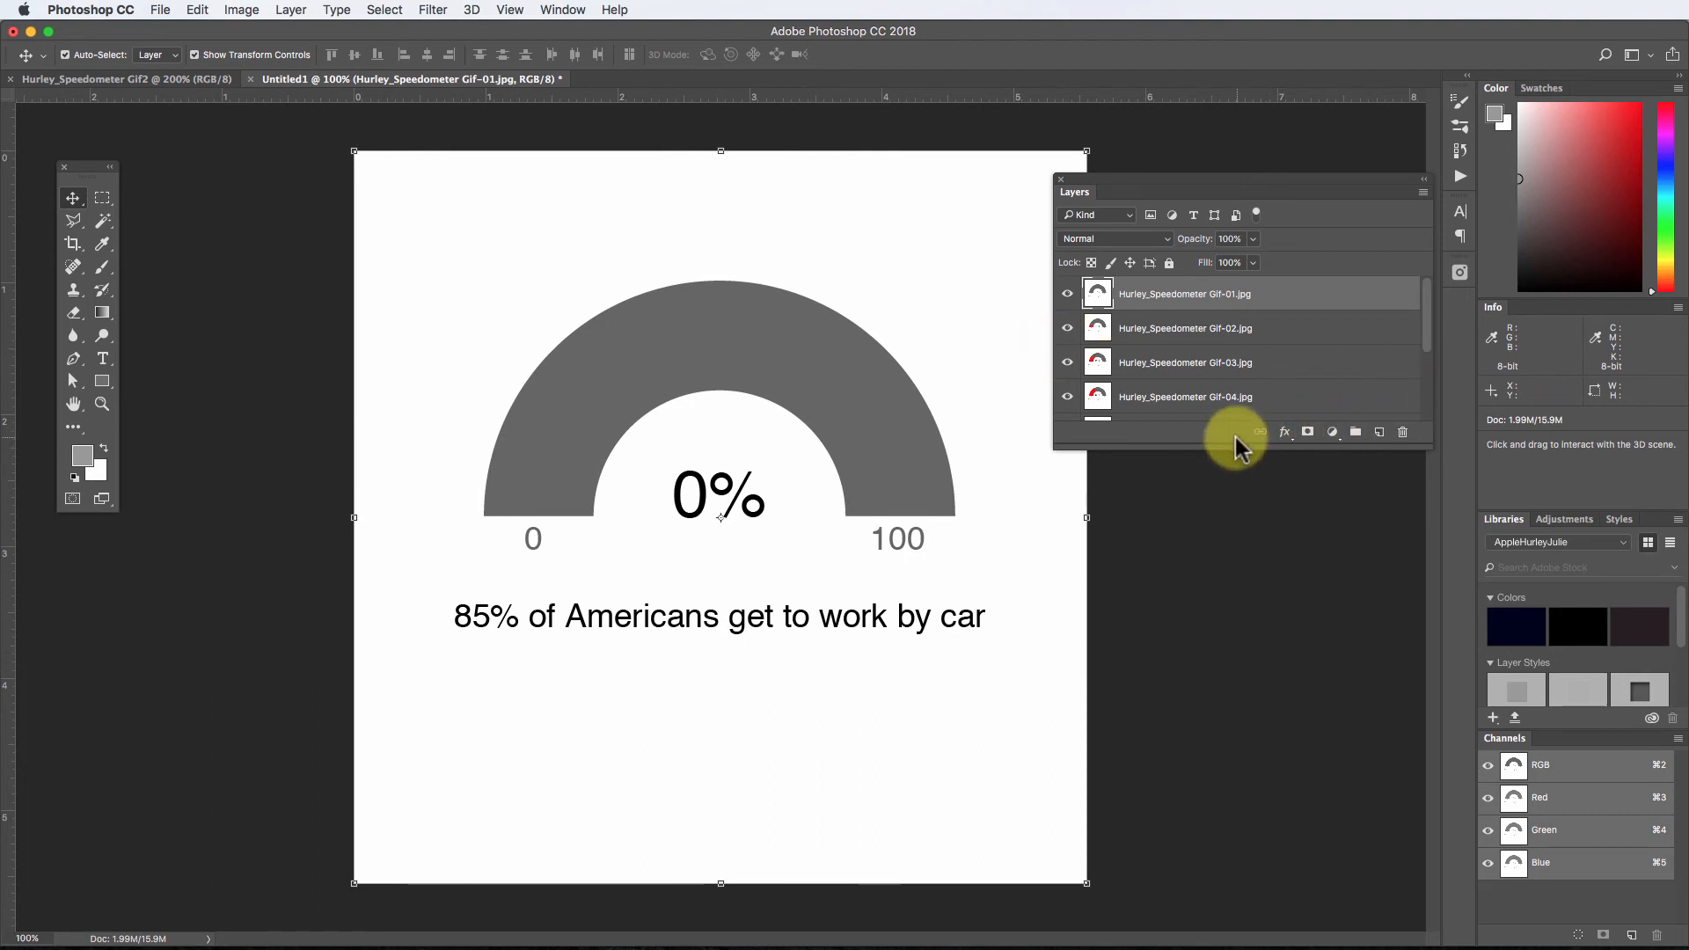
Step: Lengthen the Layers panel, then hide layers 01 through 07 one after another and show them again to preview the frames
left_click_drag(1236, 449, 1264, 852)
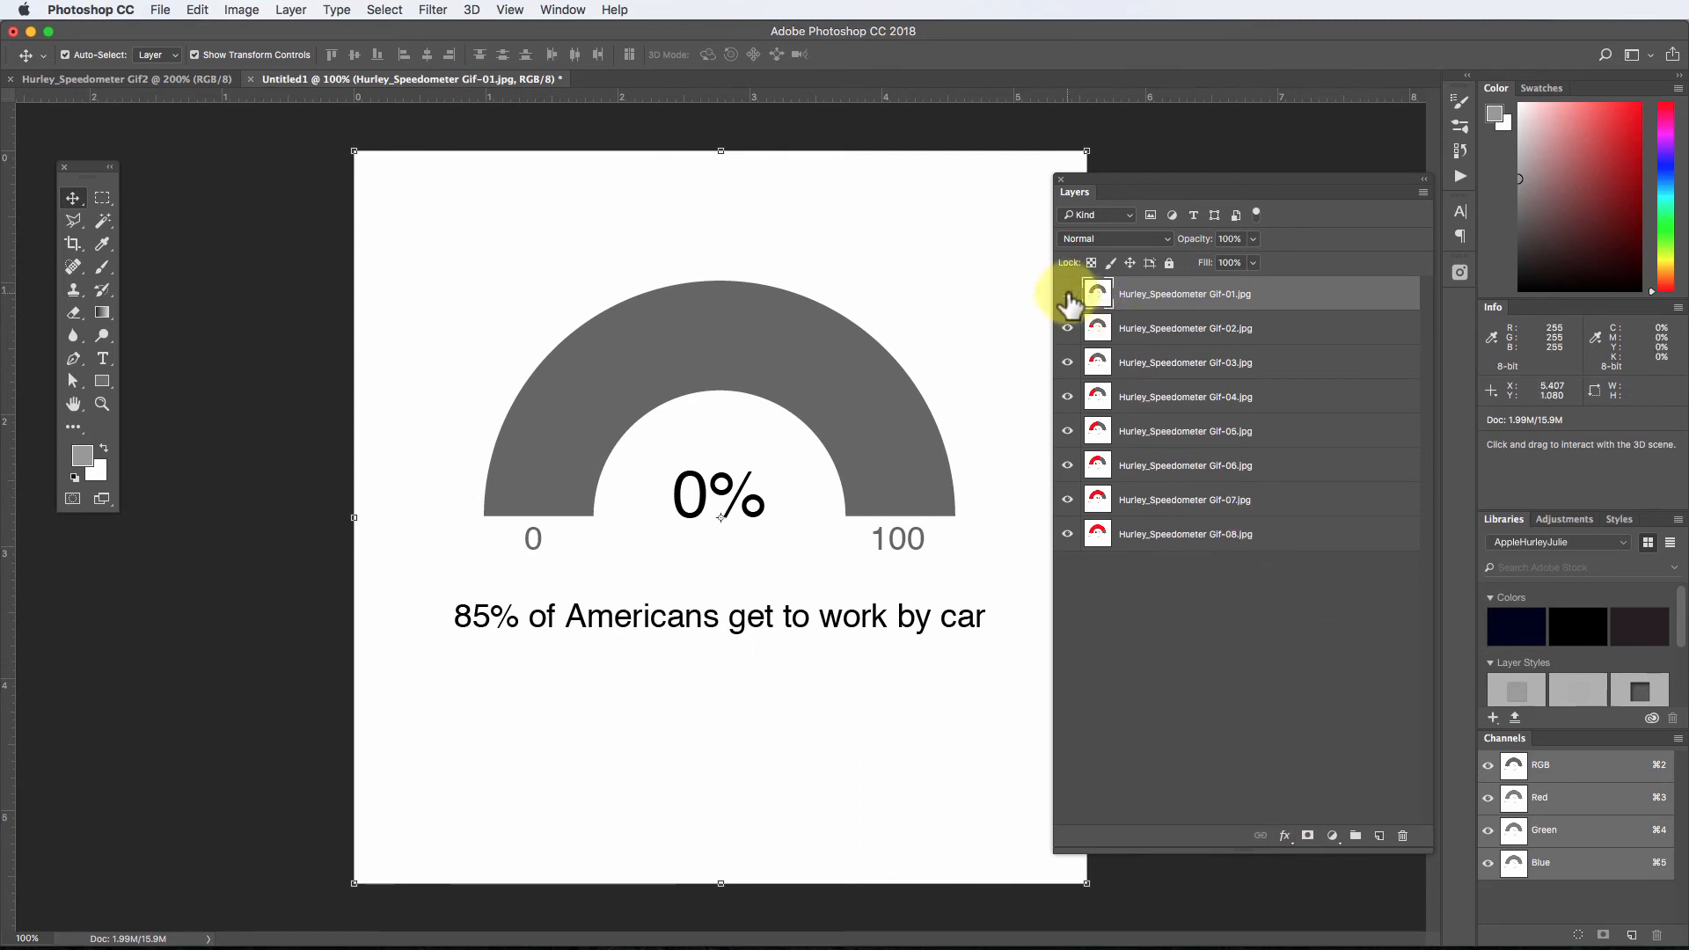
left_click_drag(1067, 294, 1067, 516)
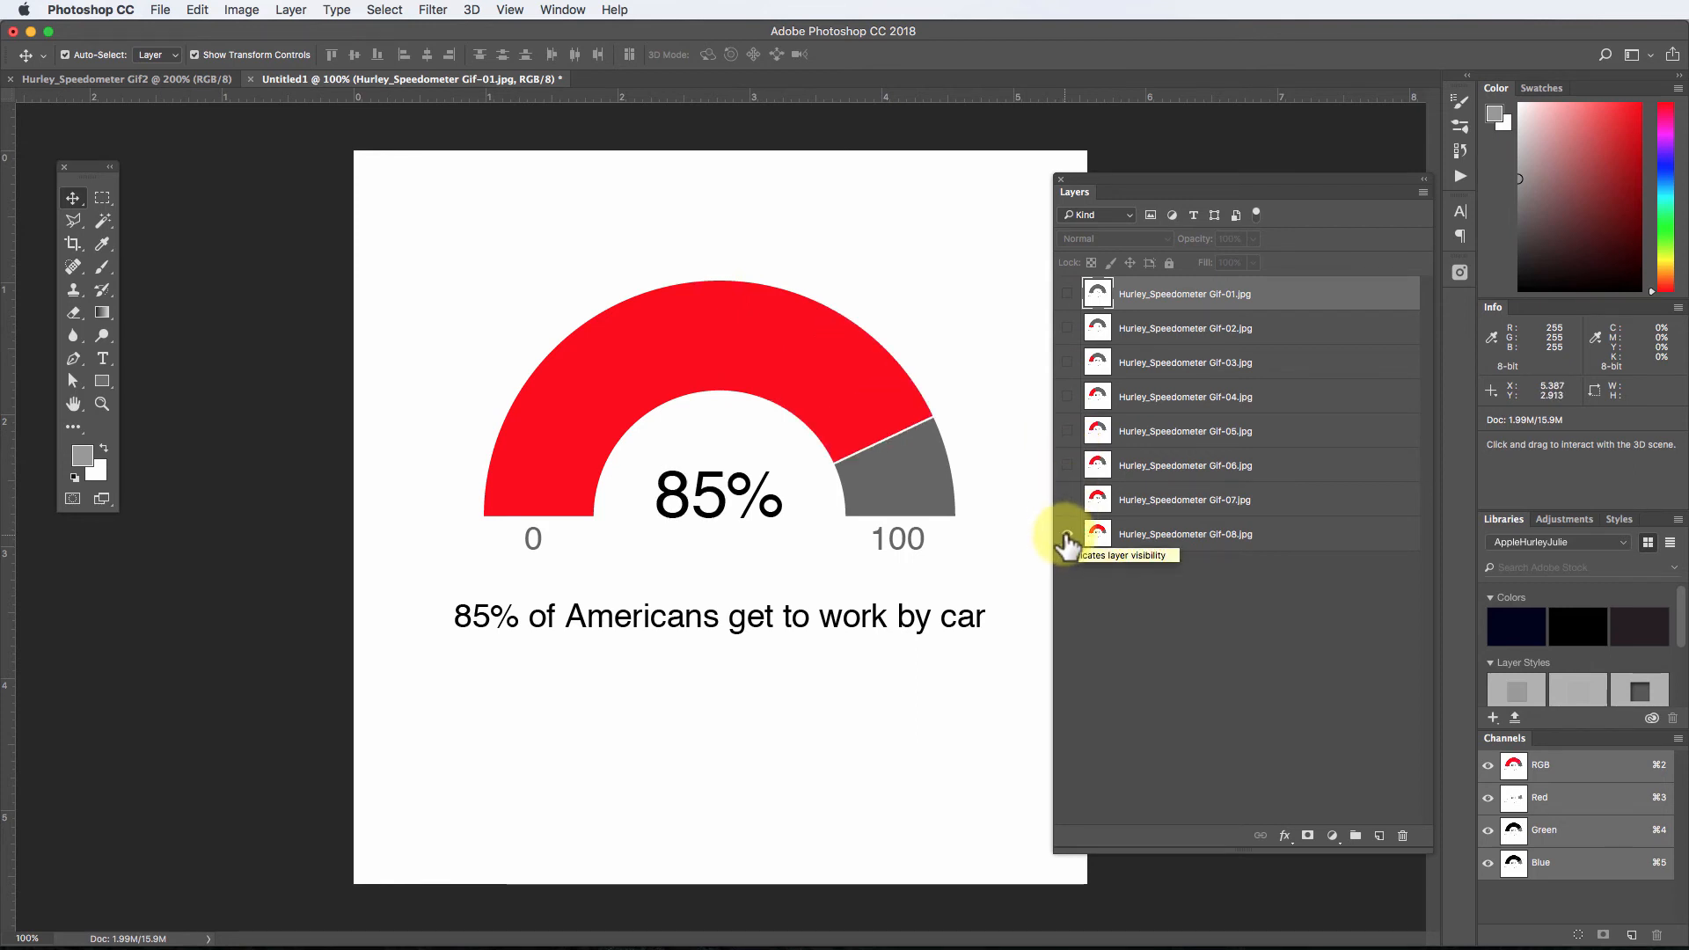
left_click_drag(1067, 500, 1072, 292)
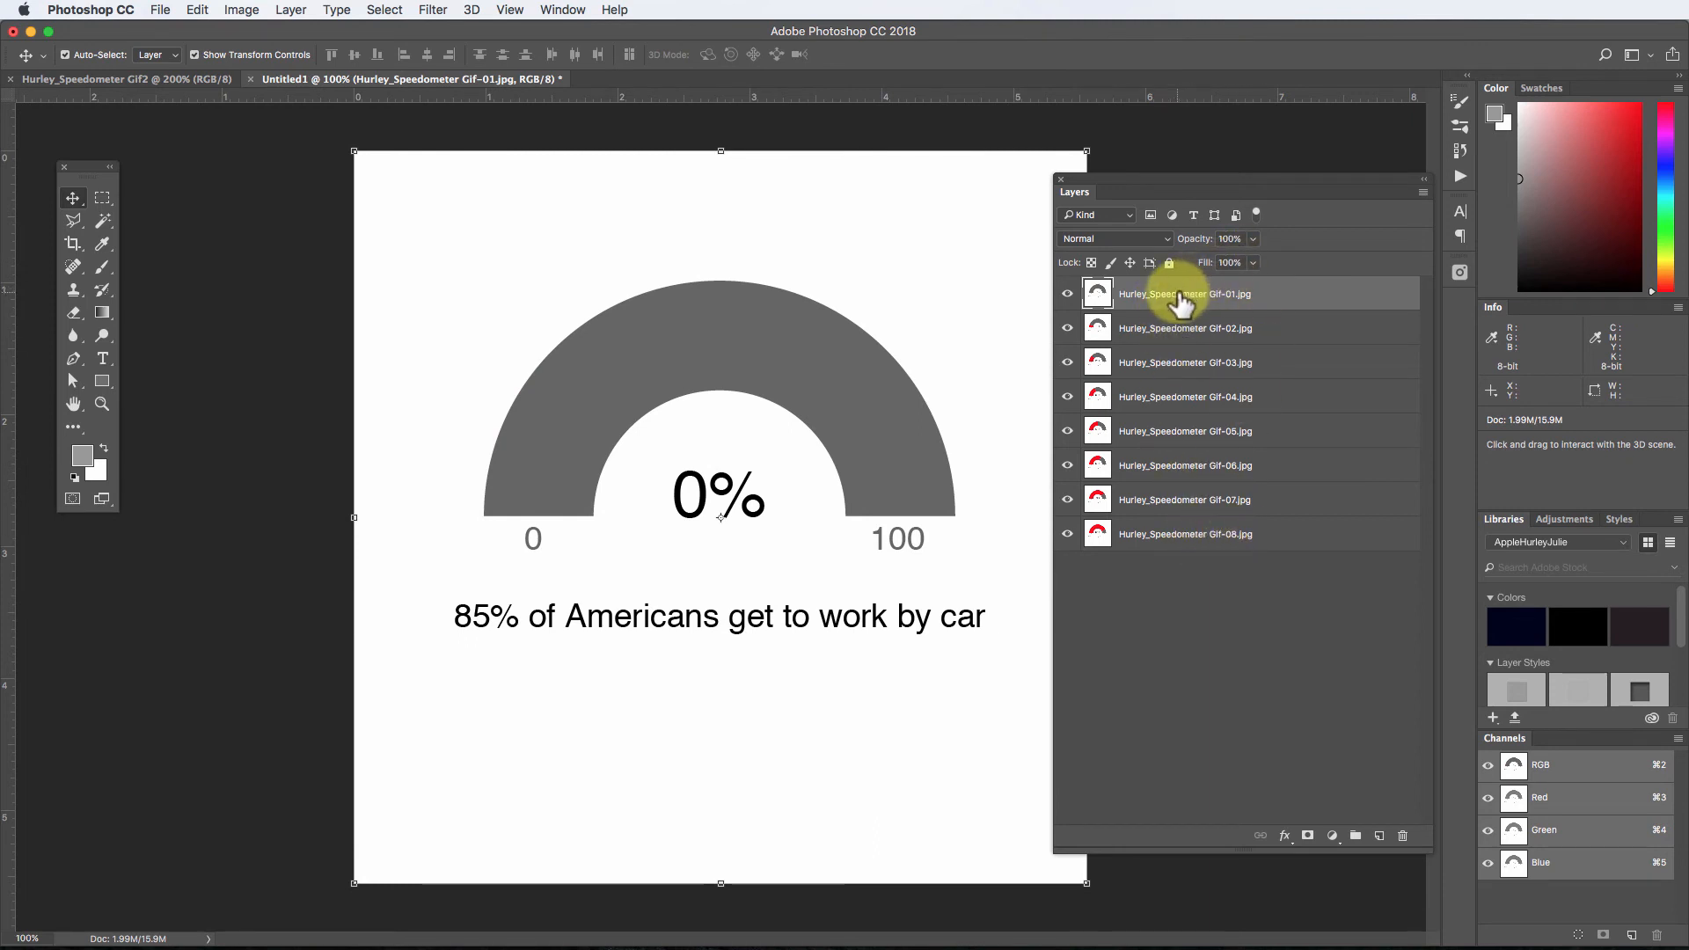
Step: Duplicate layers Gif-02 through Gif-07 together within the stacked document
left_click(1225, 336)
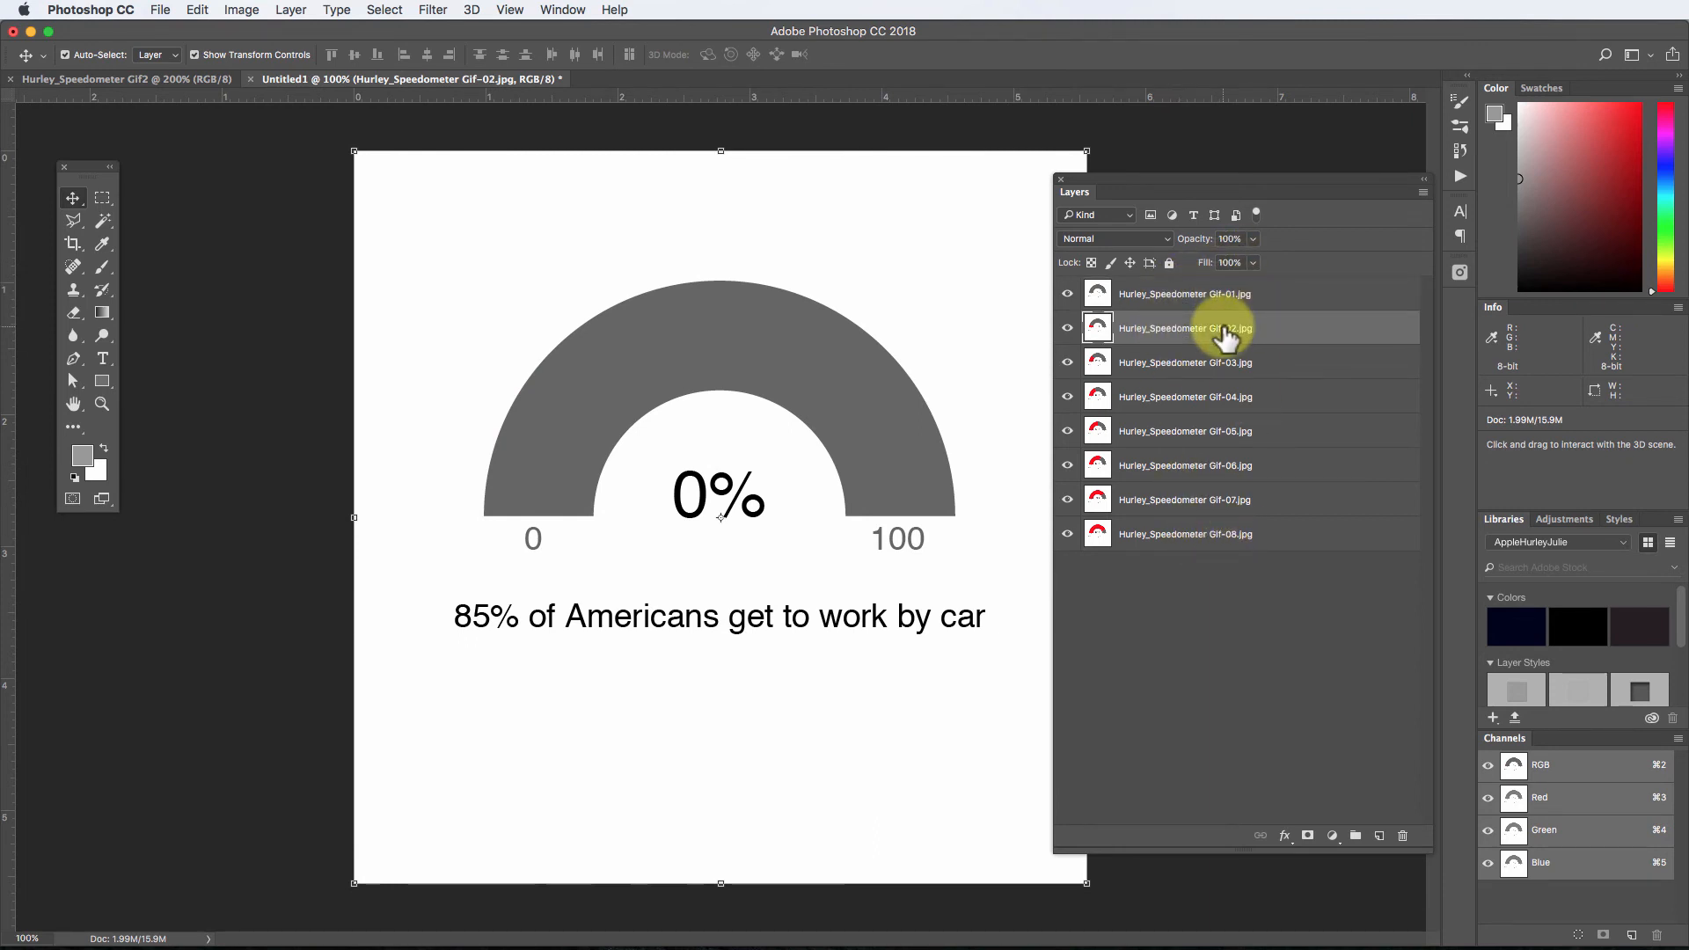
left_click(1221, 501)
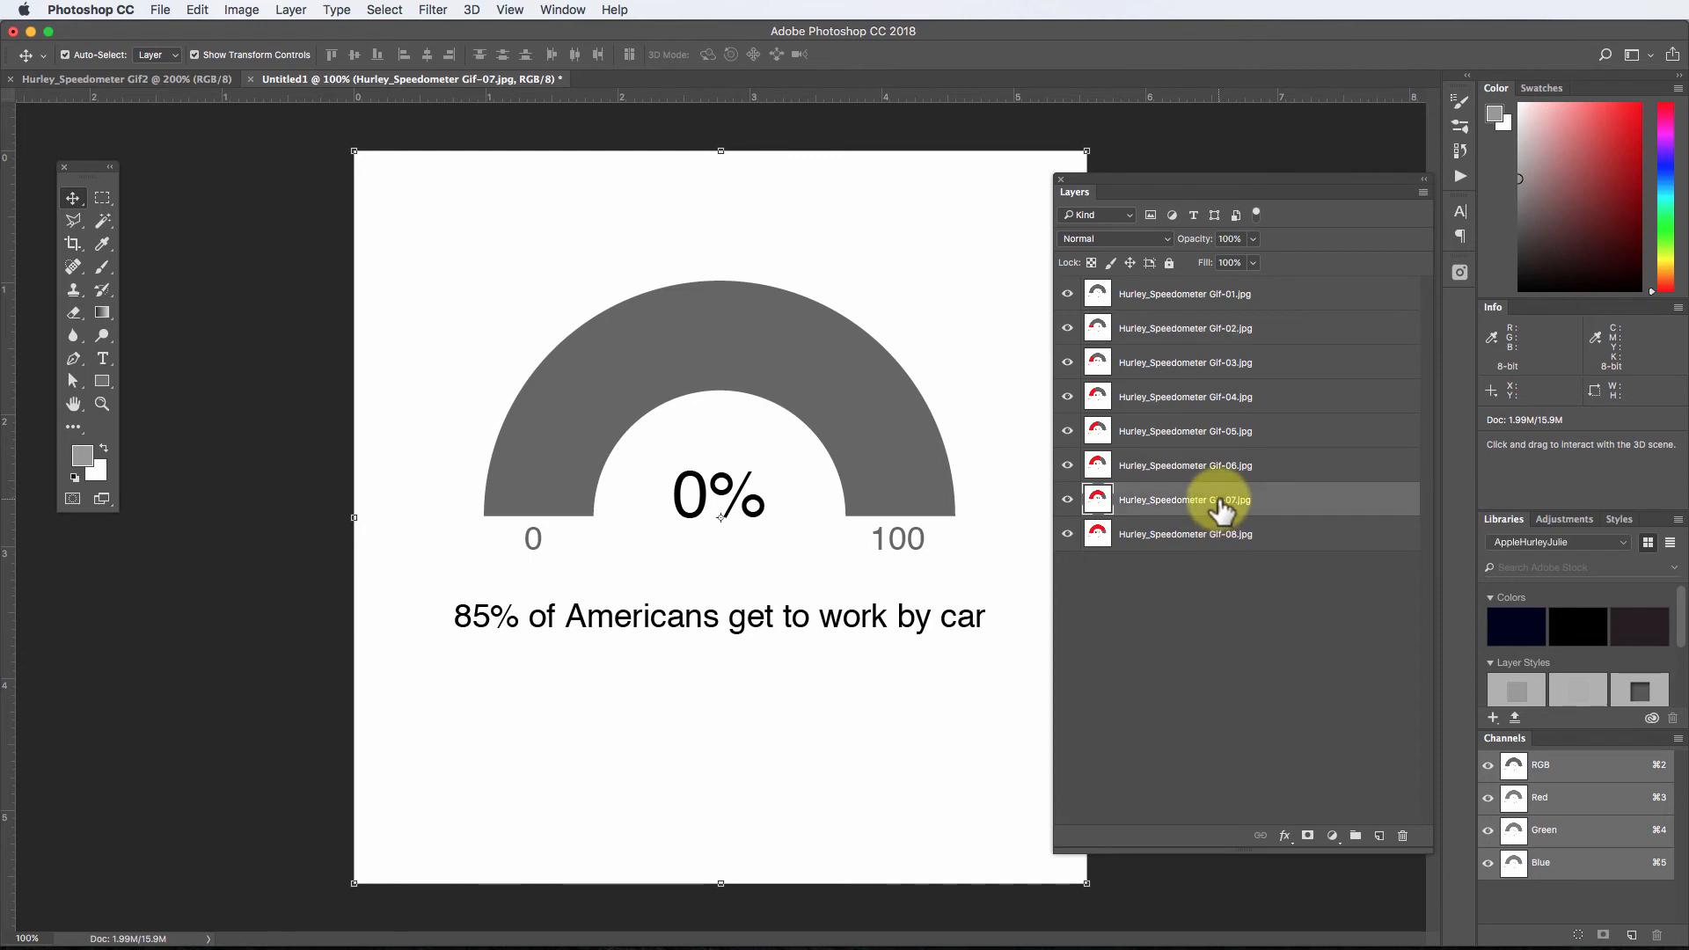
right_click(1221, 504)
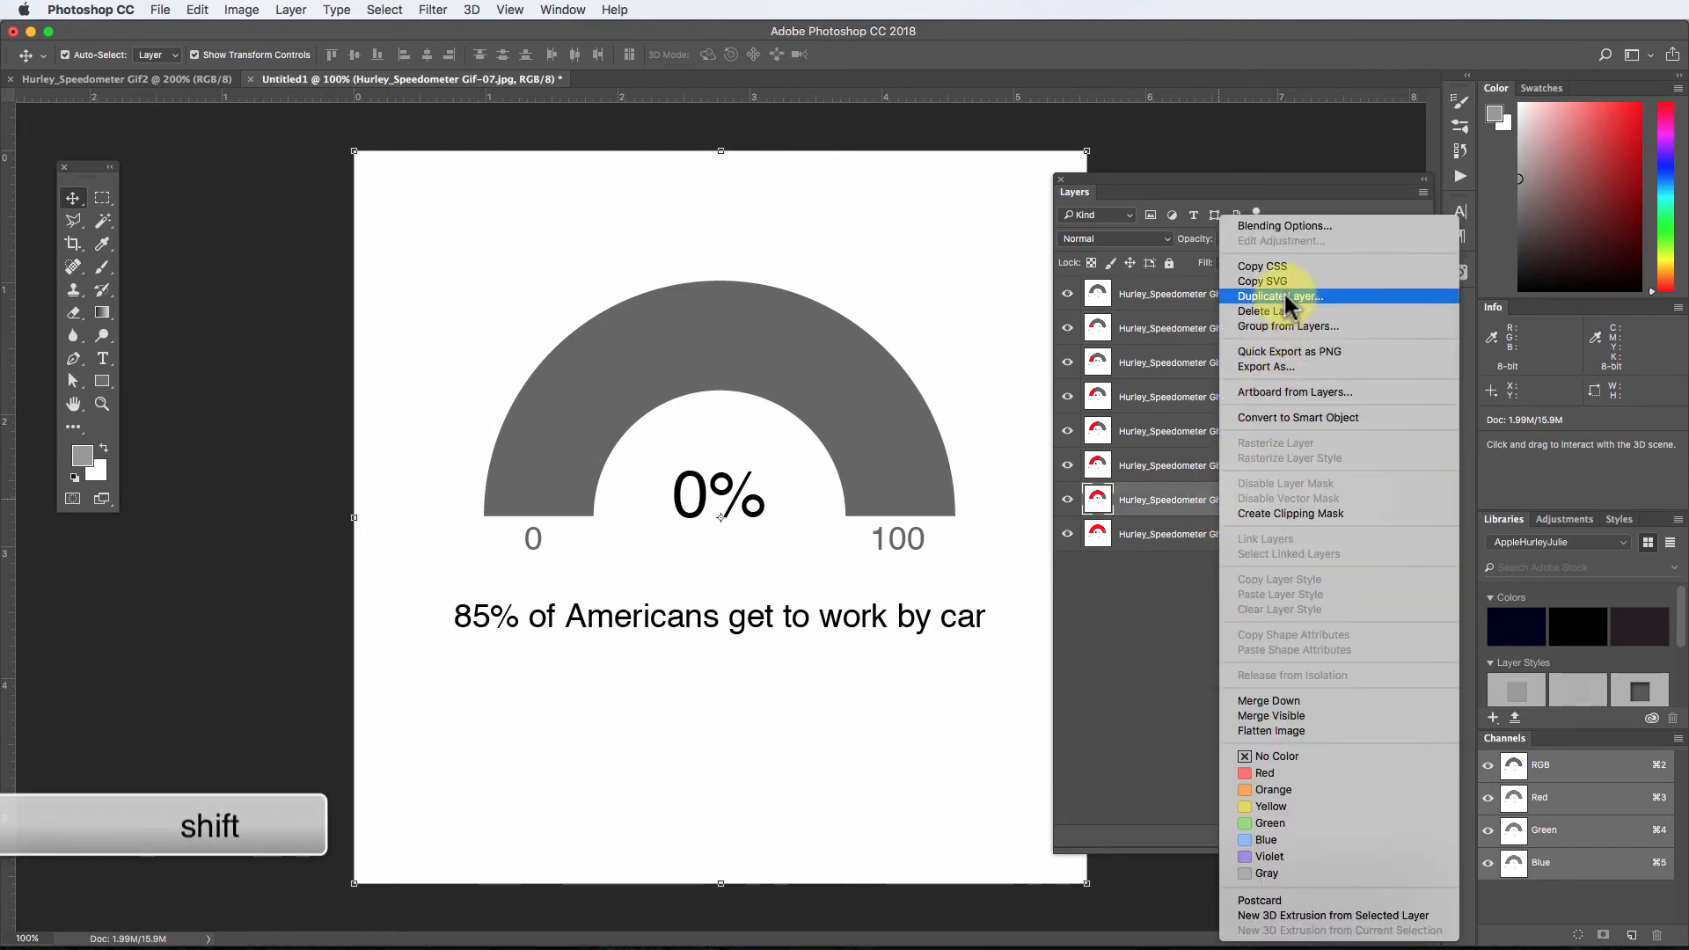
left_click(1163, 341, "shift")
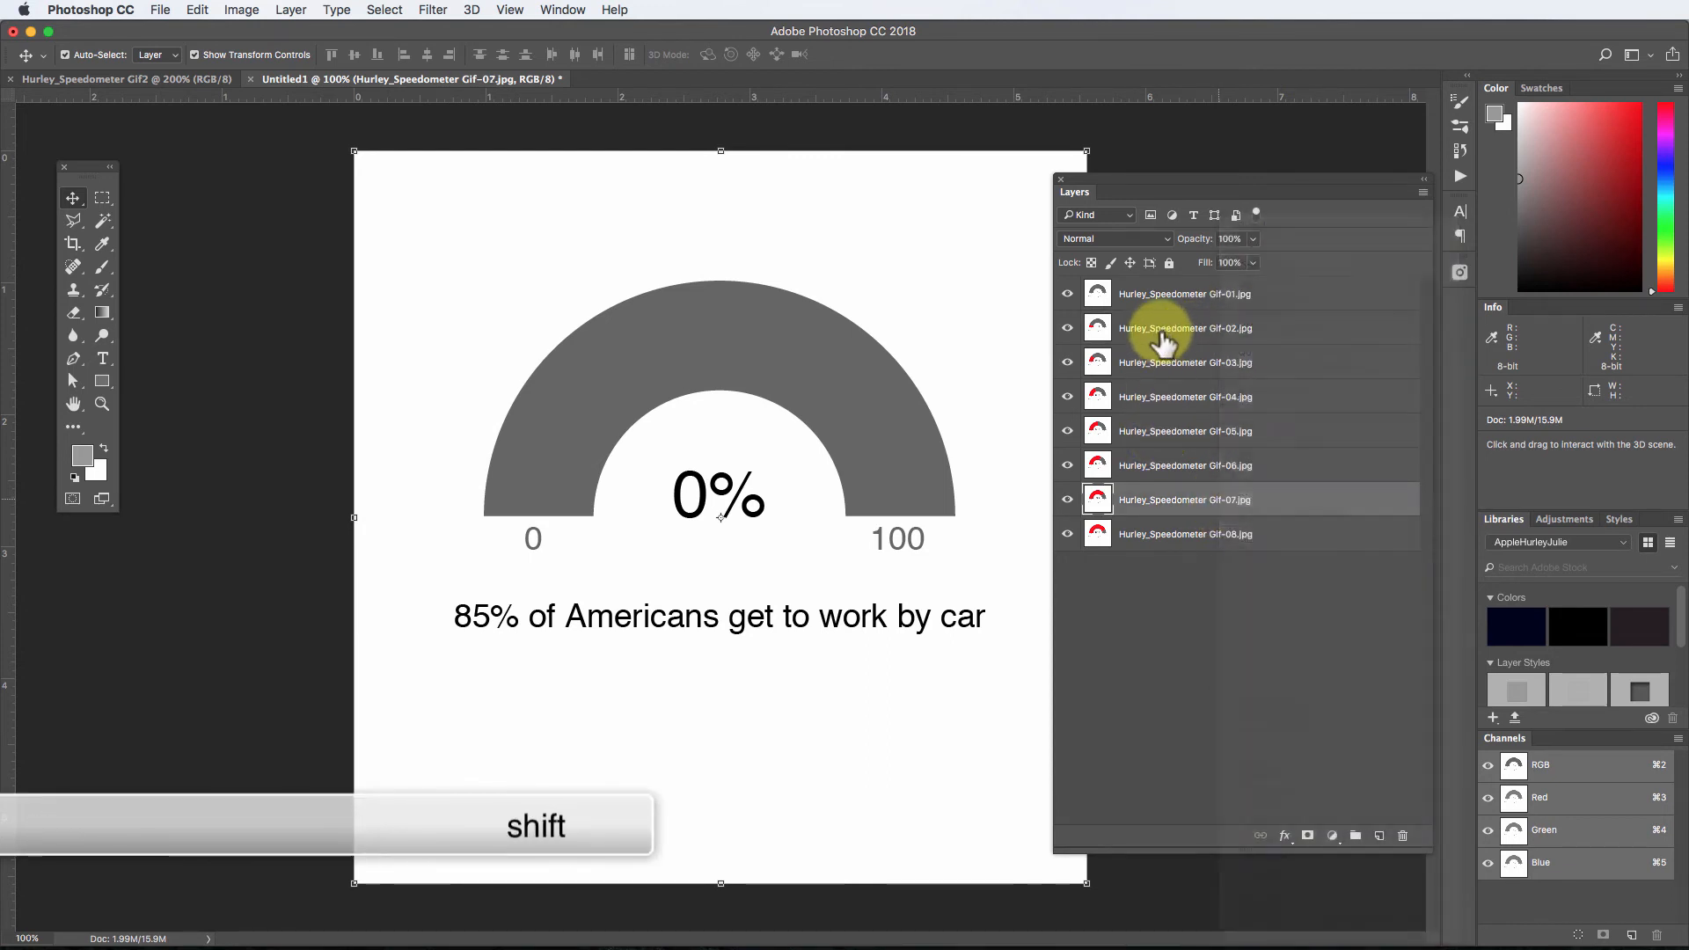
left_click(1172, 332)
left_click(1205, 511, "shift")
right_click(1217, 497)
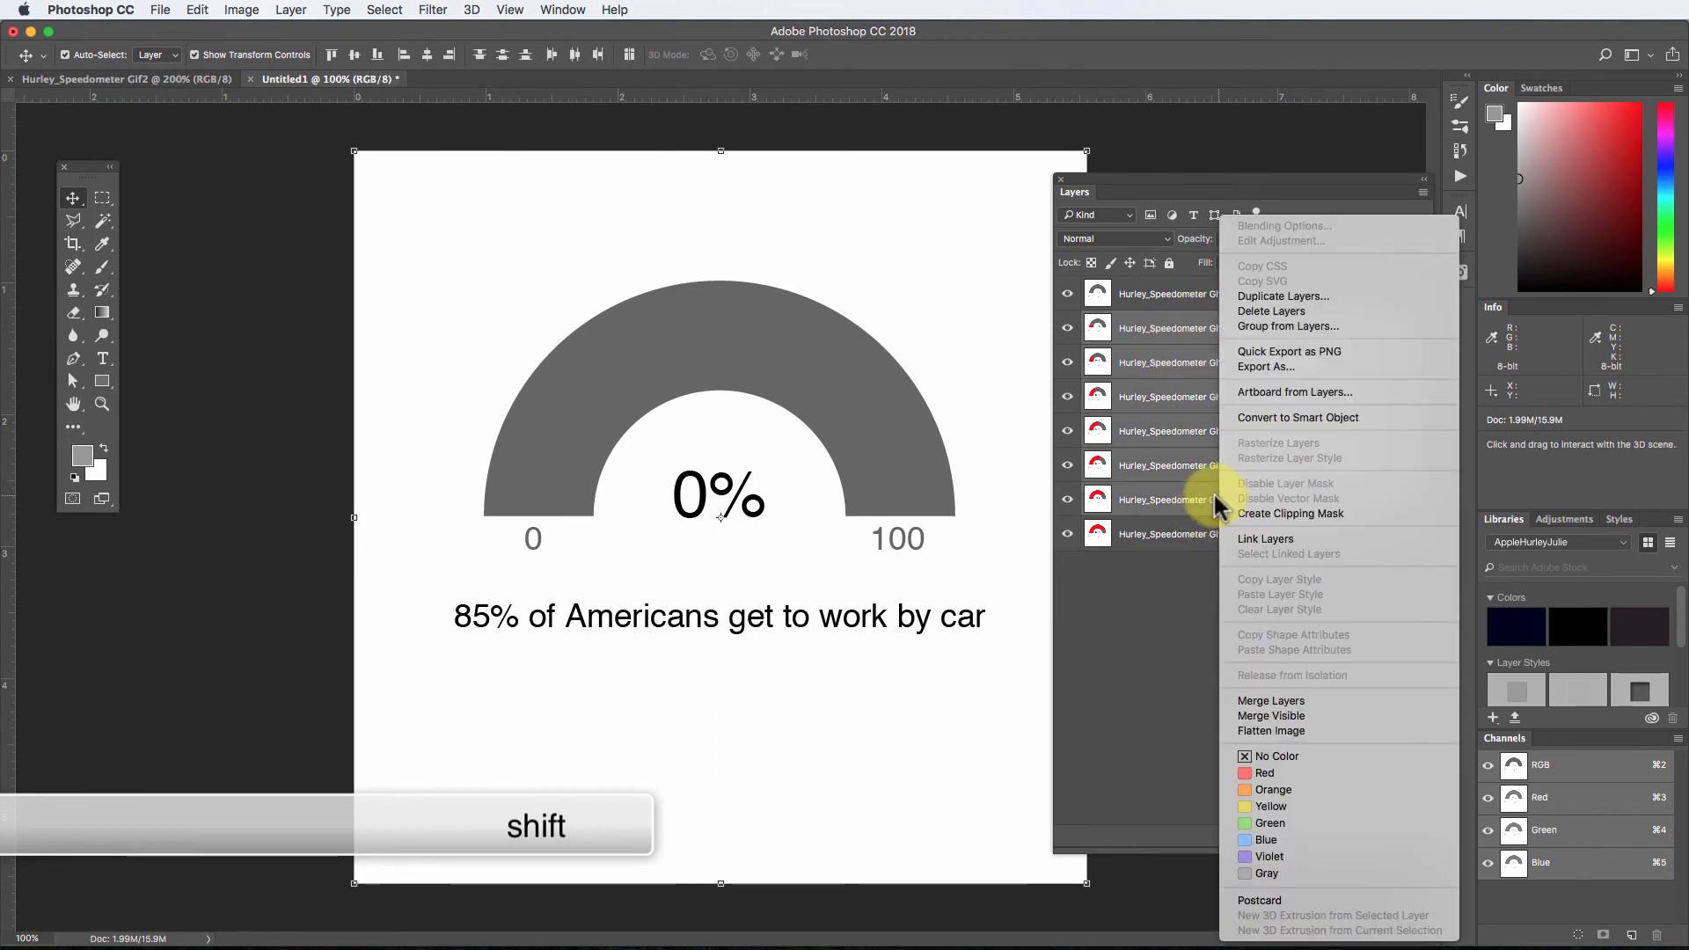
left_click(1307, 297)
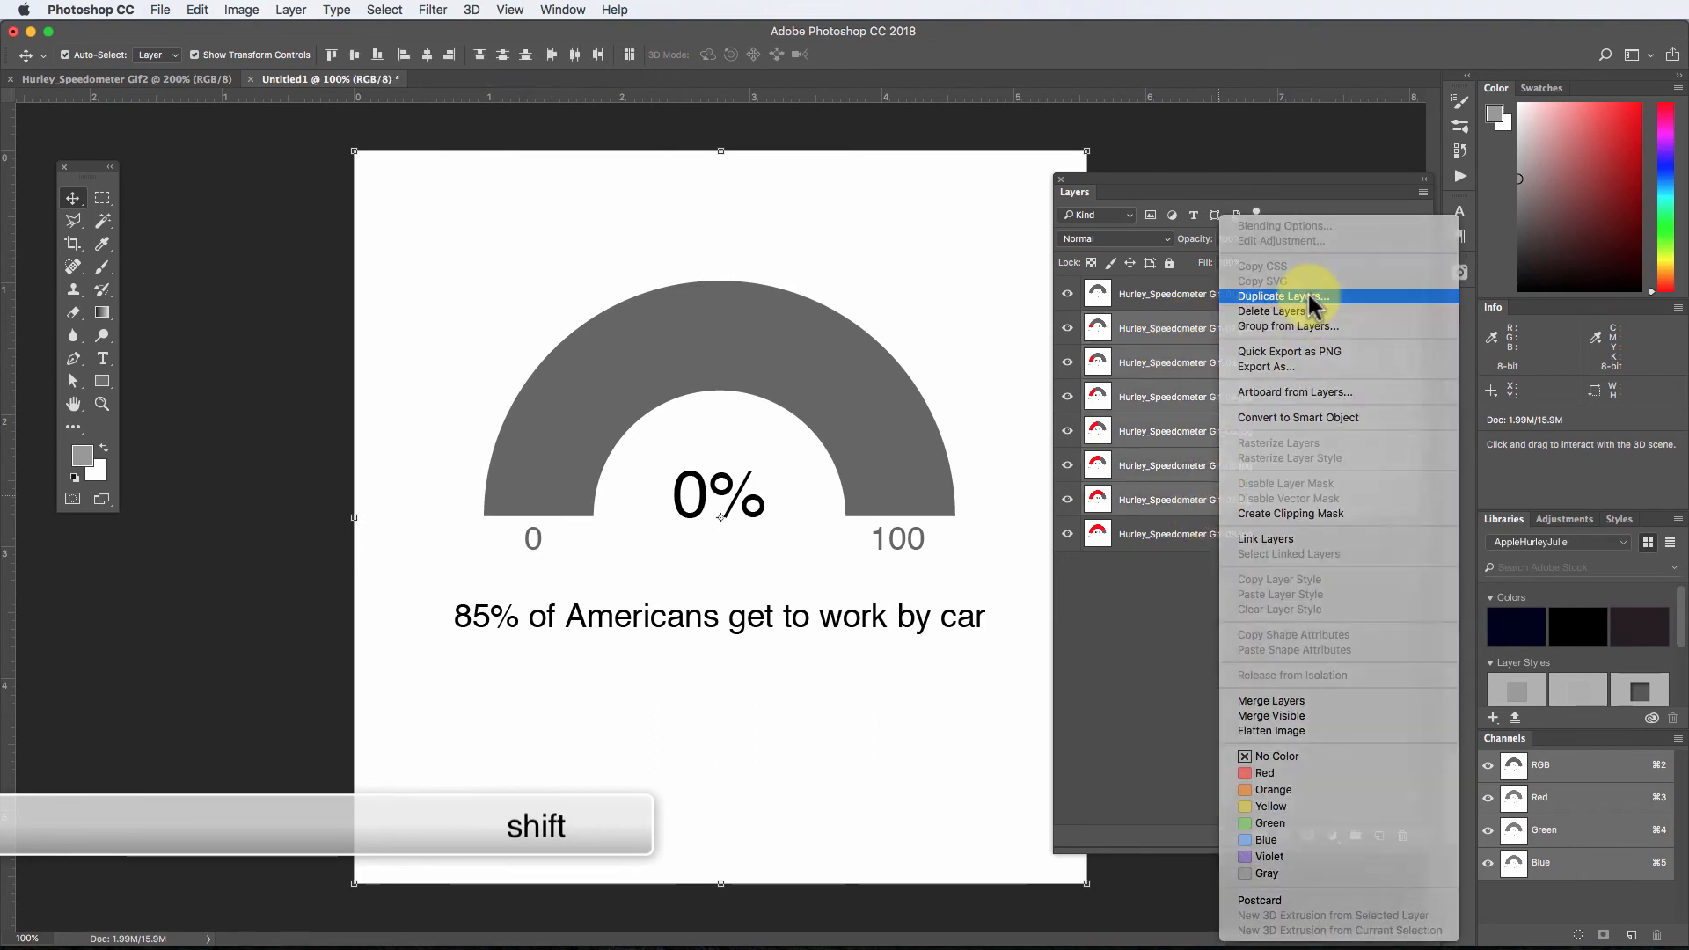
left_click(982, 378)
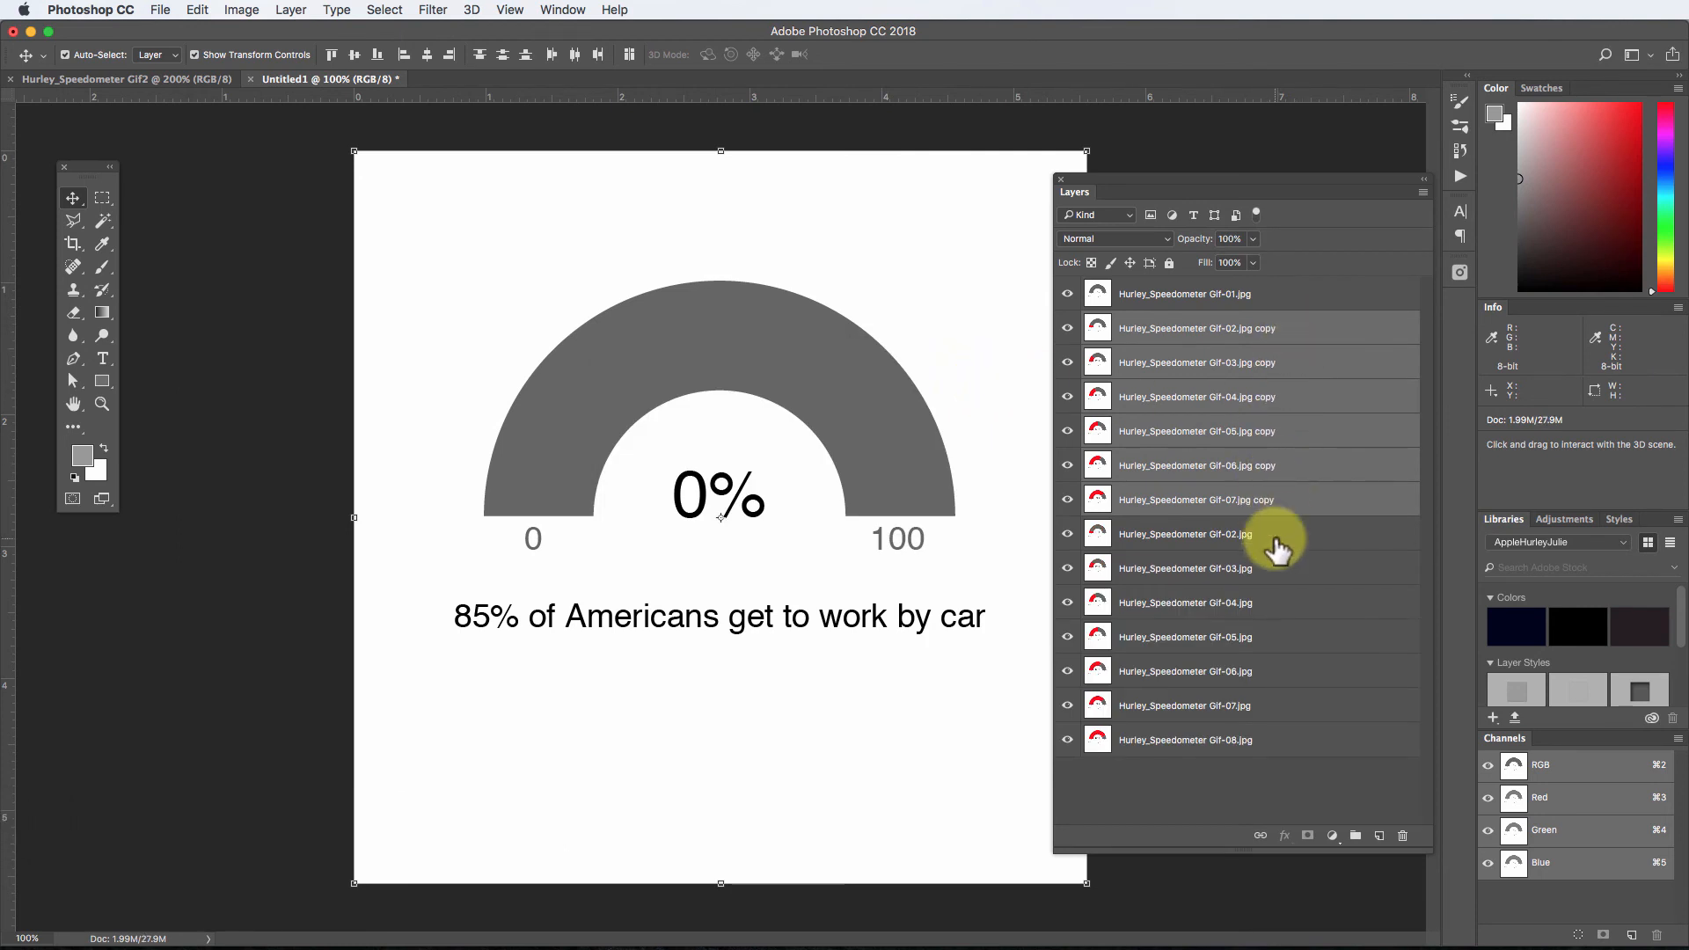
Step: Move the copied layers beneath Gif-08 in descending order, from the 07 copy down to the 02 copy
left_click(1290, 775)
left_click_drag(1247, 493, 1264, 760)
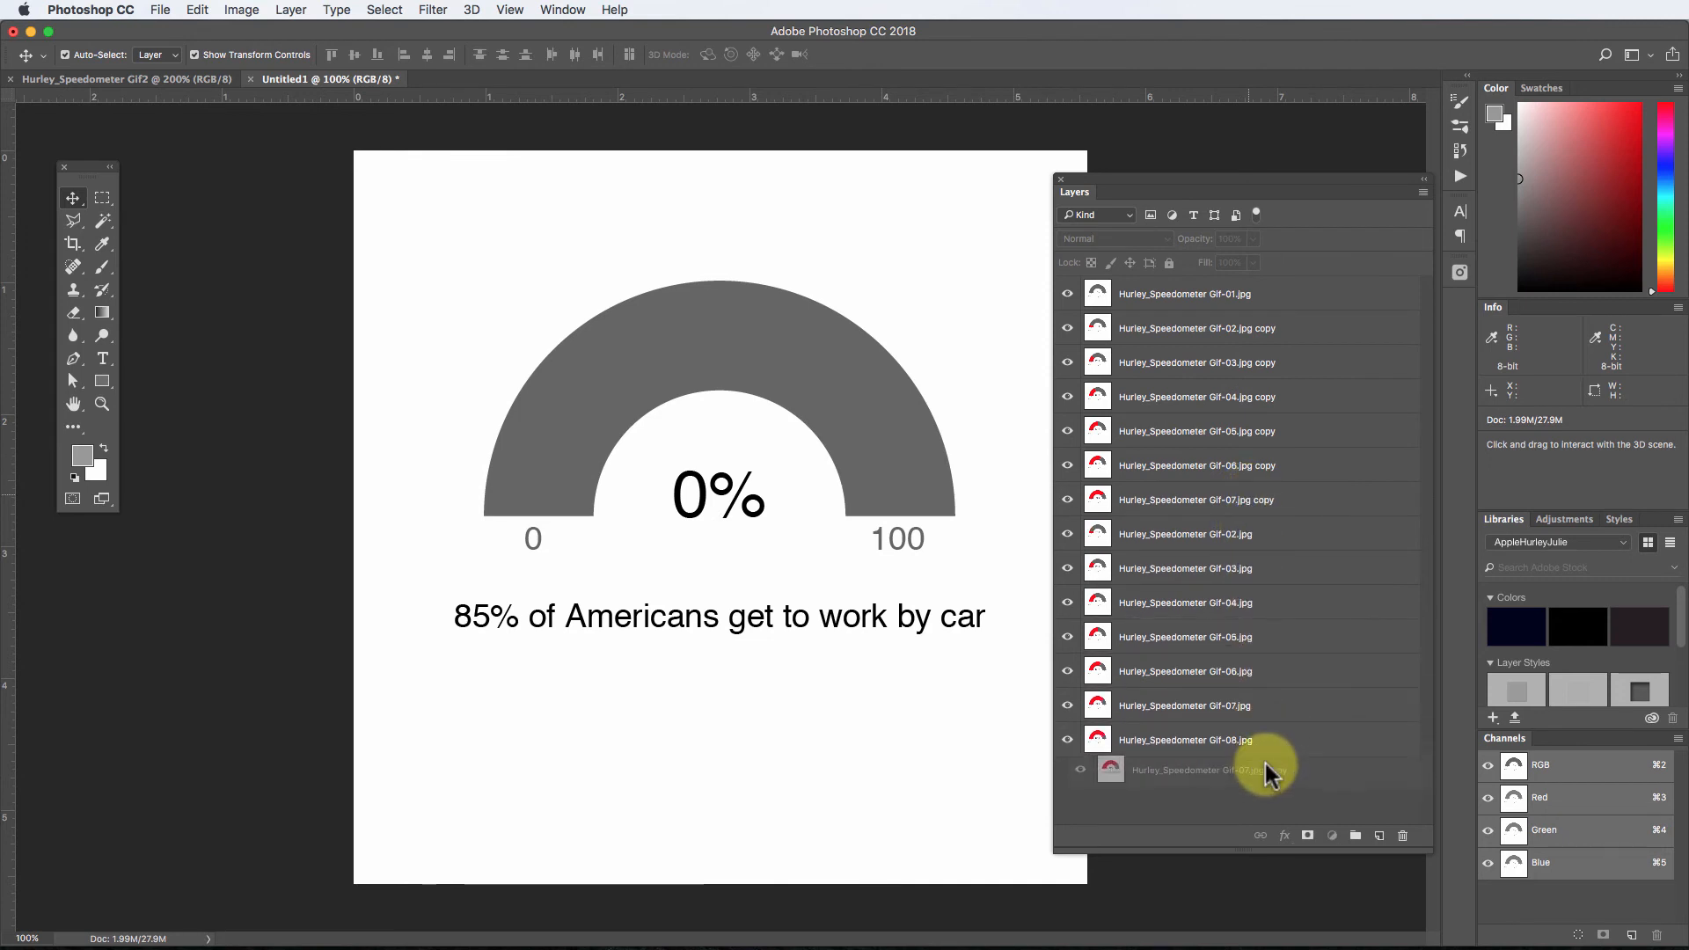
left_click_drag(1269, 457, 1281, 781)
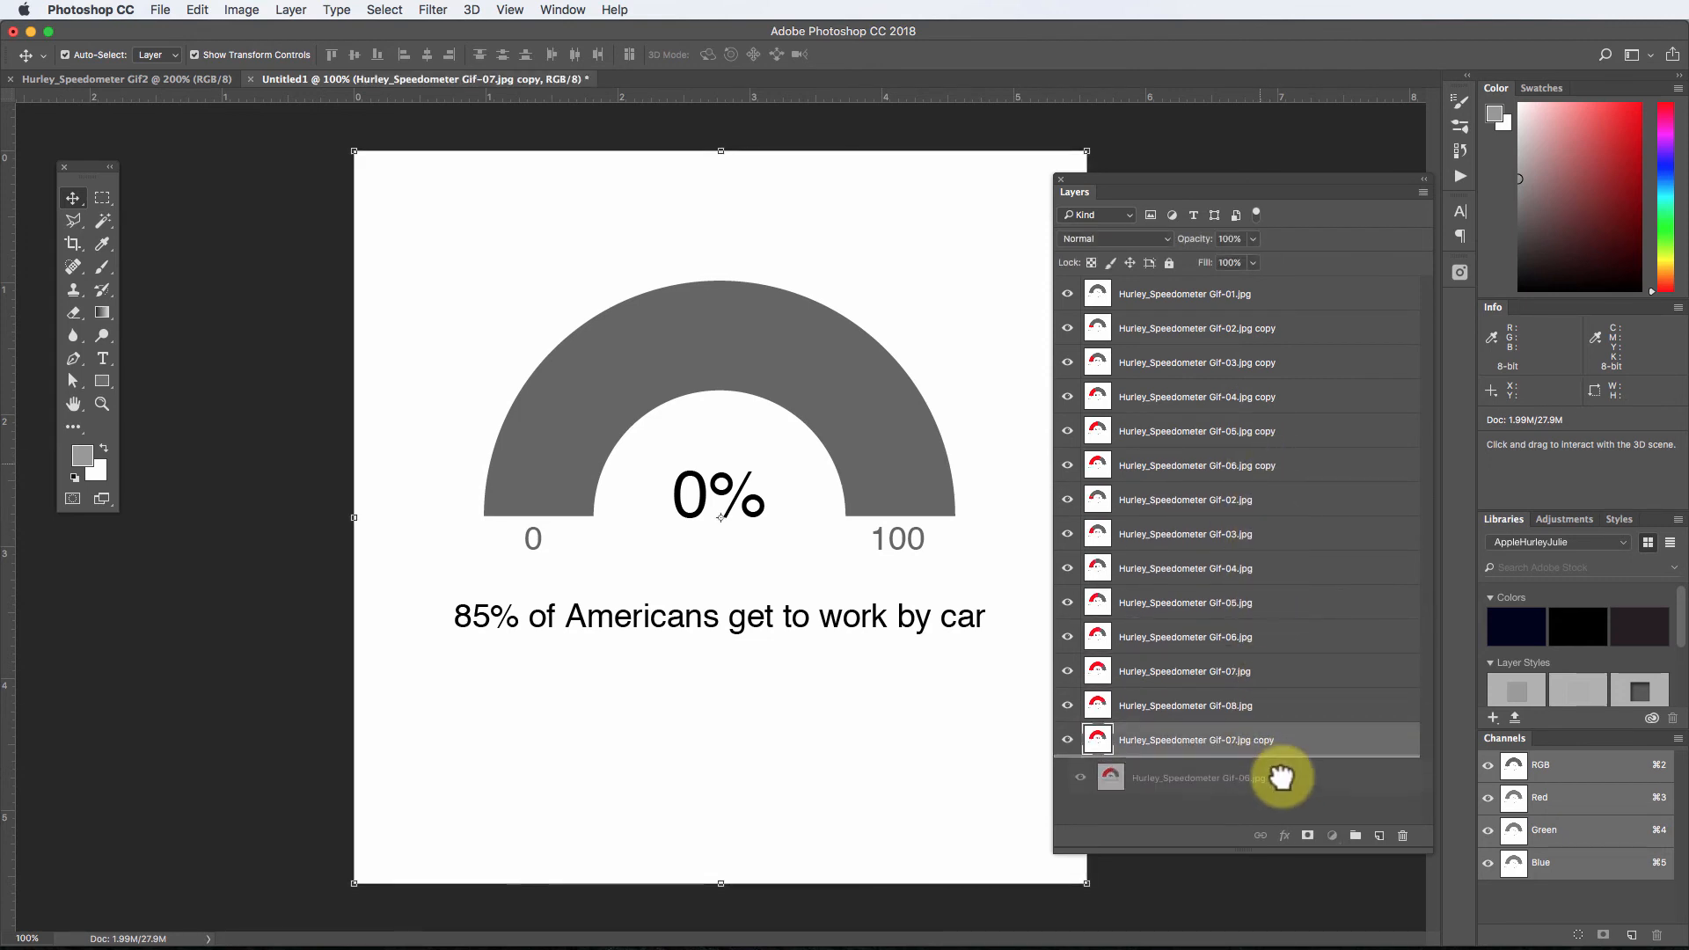
left_click_drag(1280, 431, 1289, 778)
left_click_drag(1287, 398, 1282, 774)
left_click_drag(1293, 365, 1281, 773)
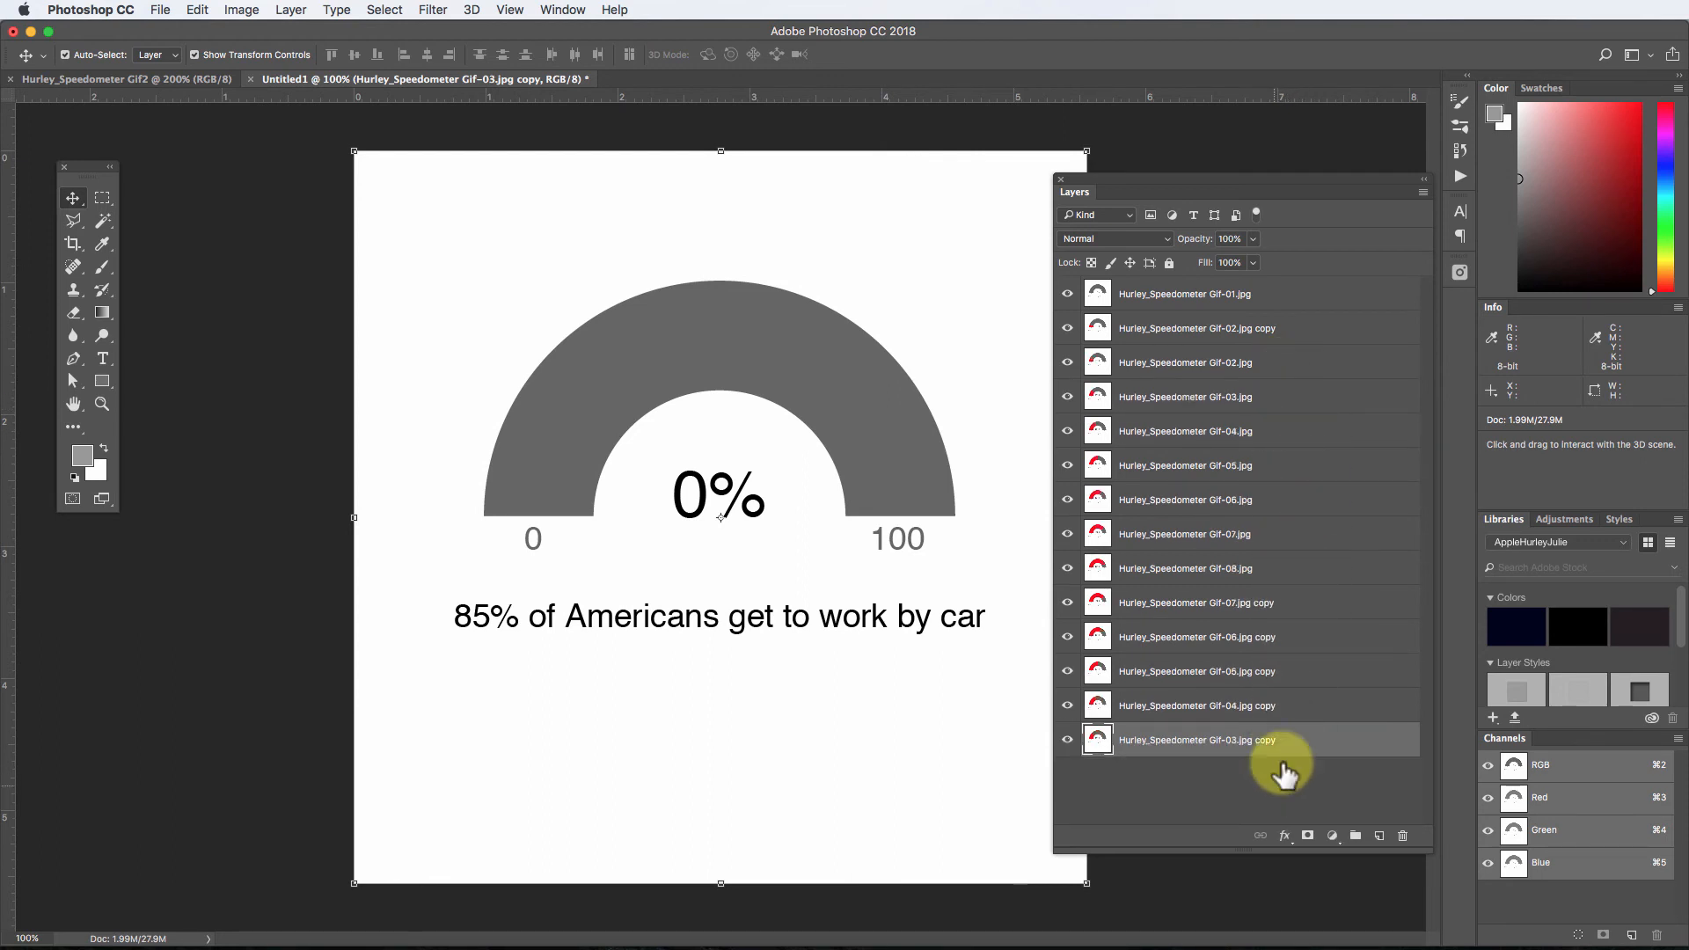
left_click_drag(1229, 329, 1228, 755)
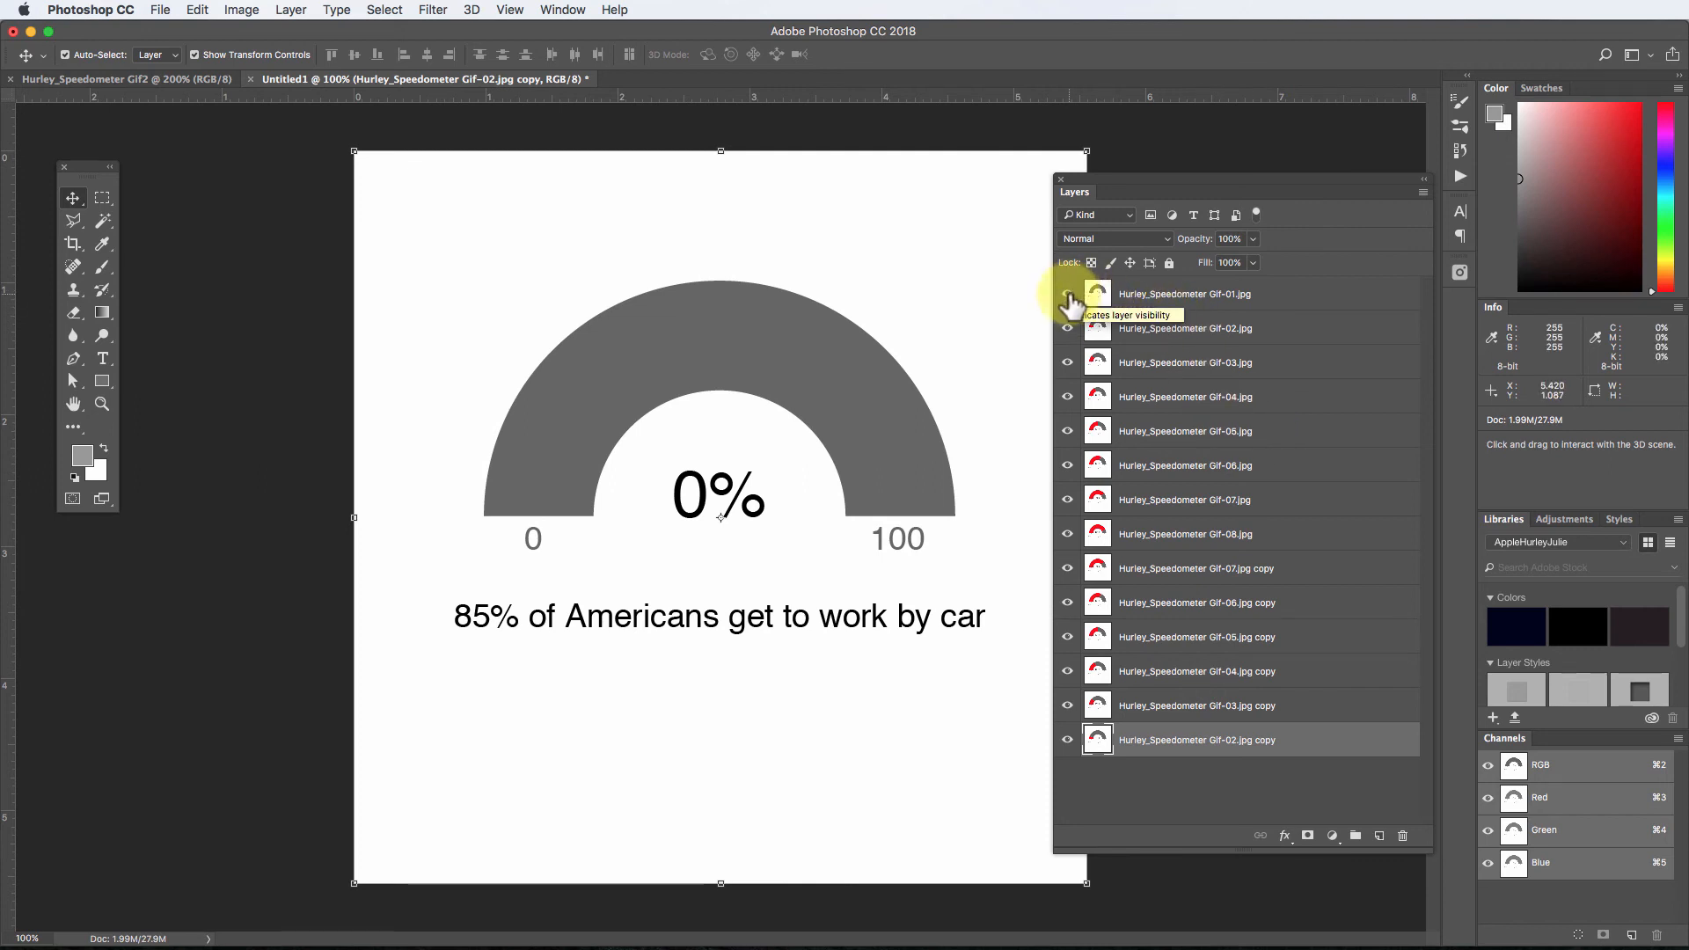
mouse_move(1069, 299)
left_mouse_down()
mouse_move(1066, 757)
mouse_move(1067, 346)
mouse_move(1071, 302)
mouse_move(1097, 294)
left_mouse_up()
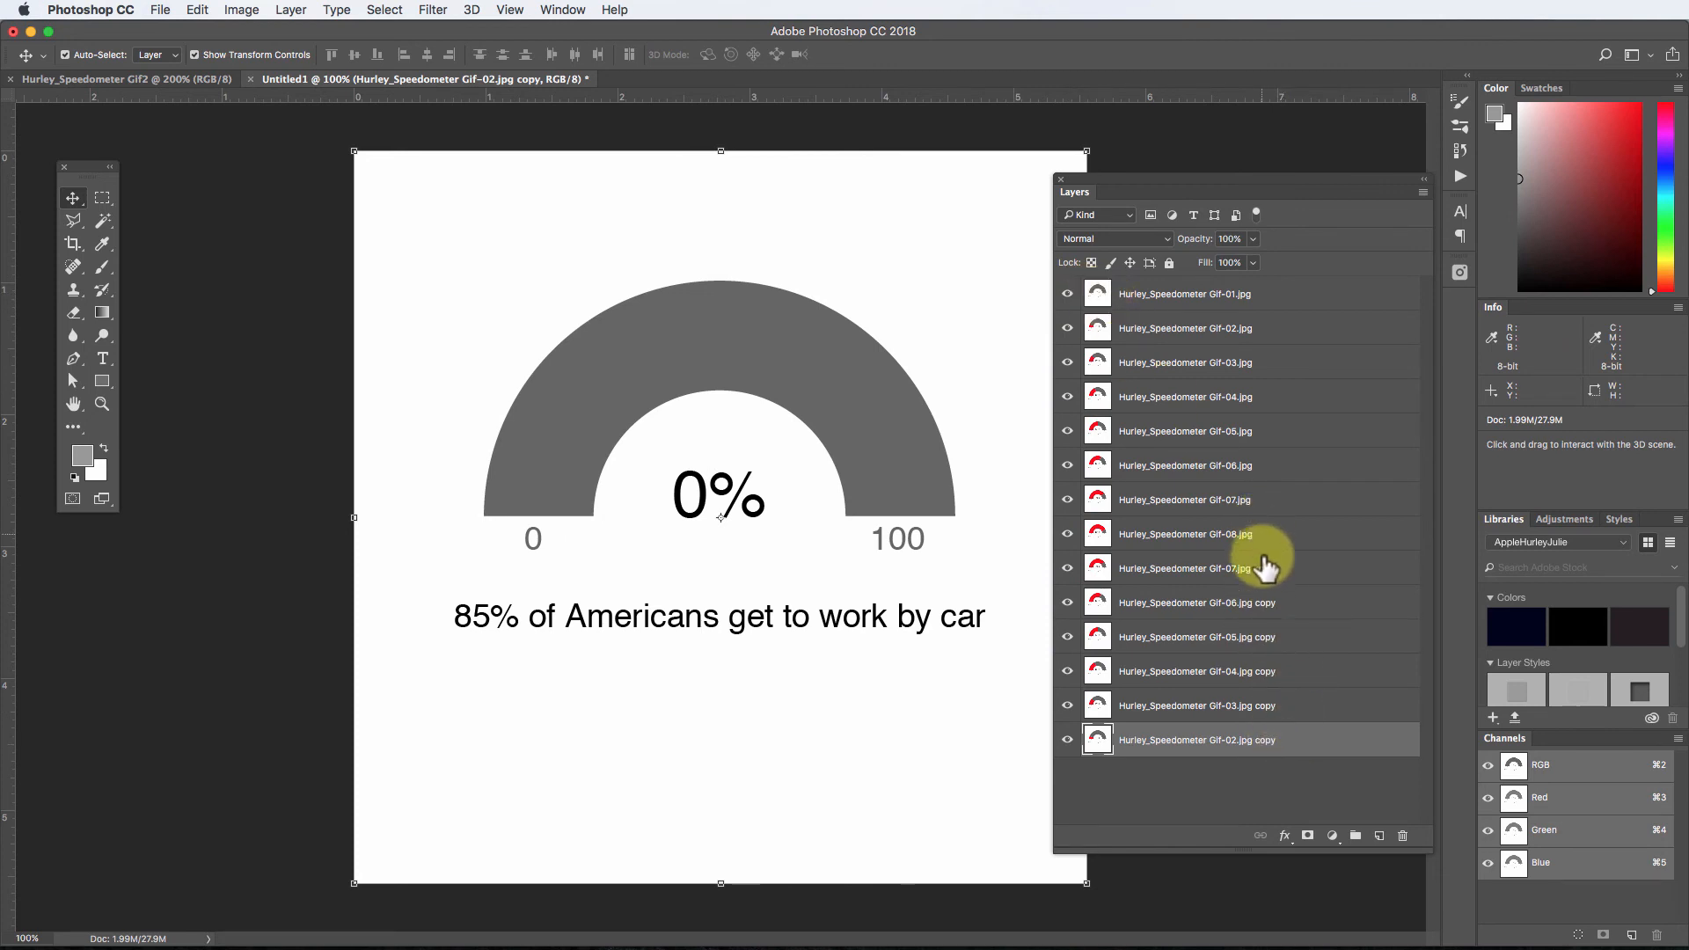
Step: Select the Gif-01 layer, show the Timeline panel and create a frame animation
left_click(1195, 300)
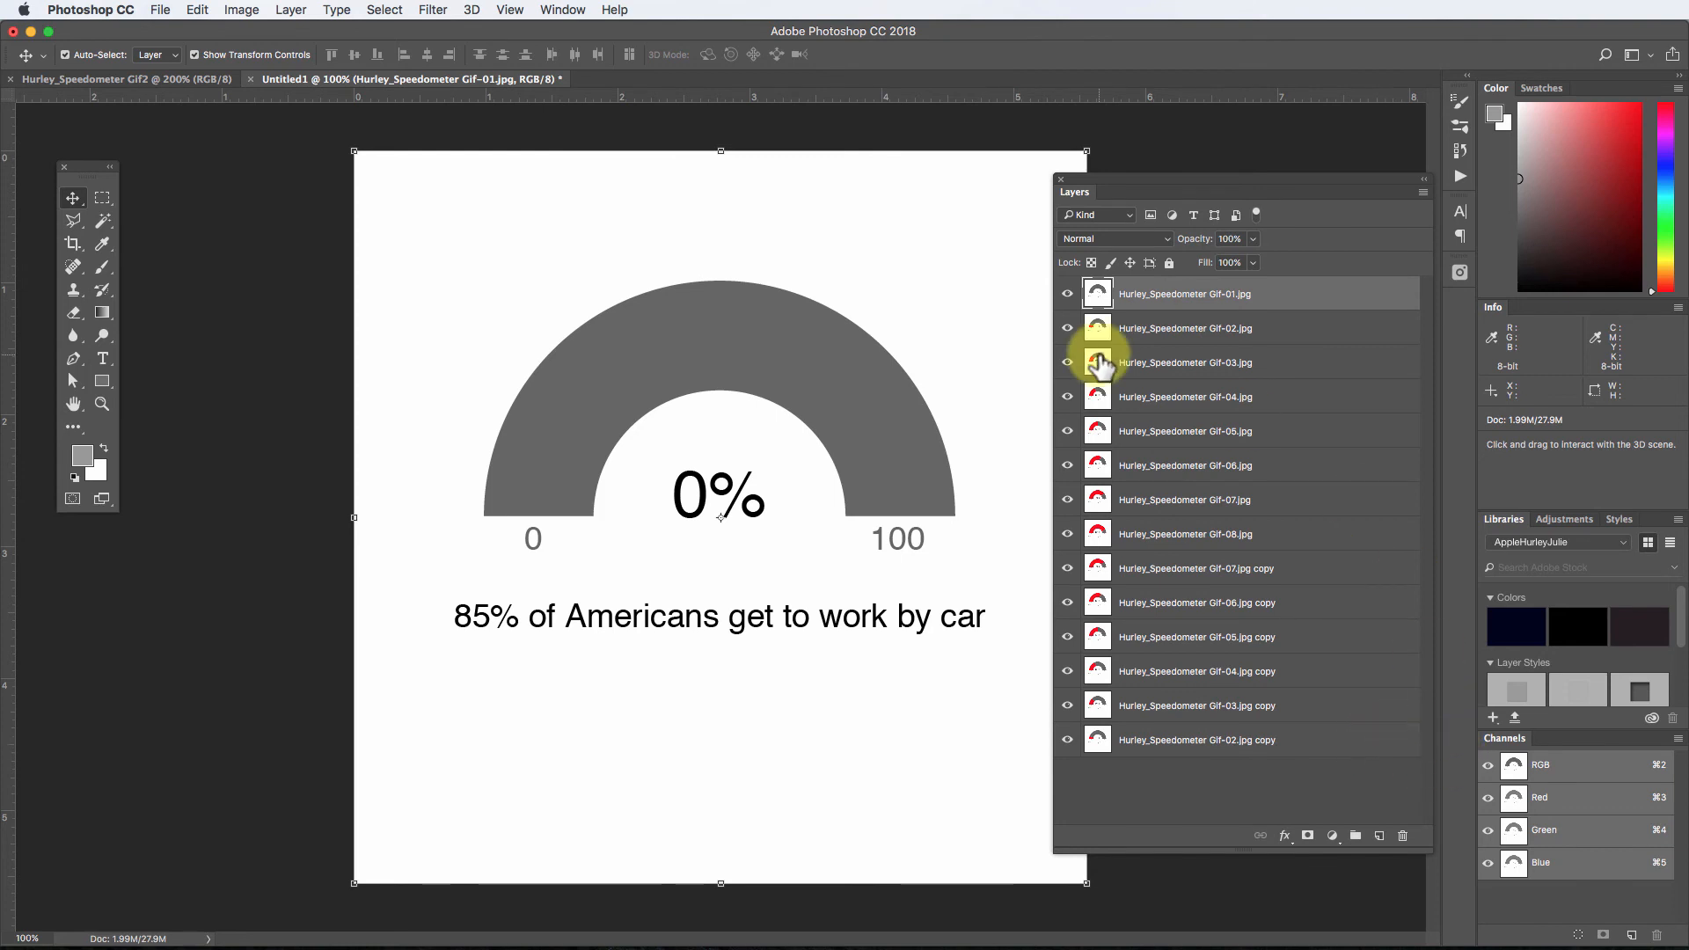
left_click(561, 10)
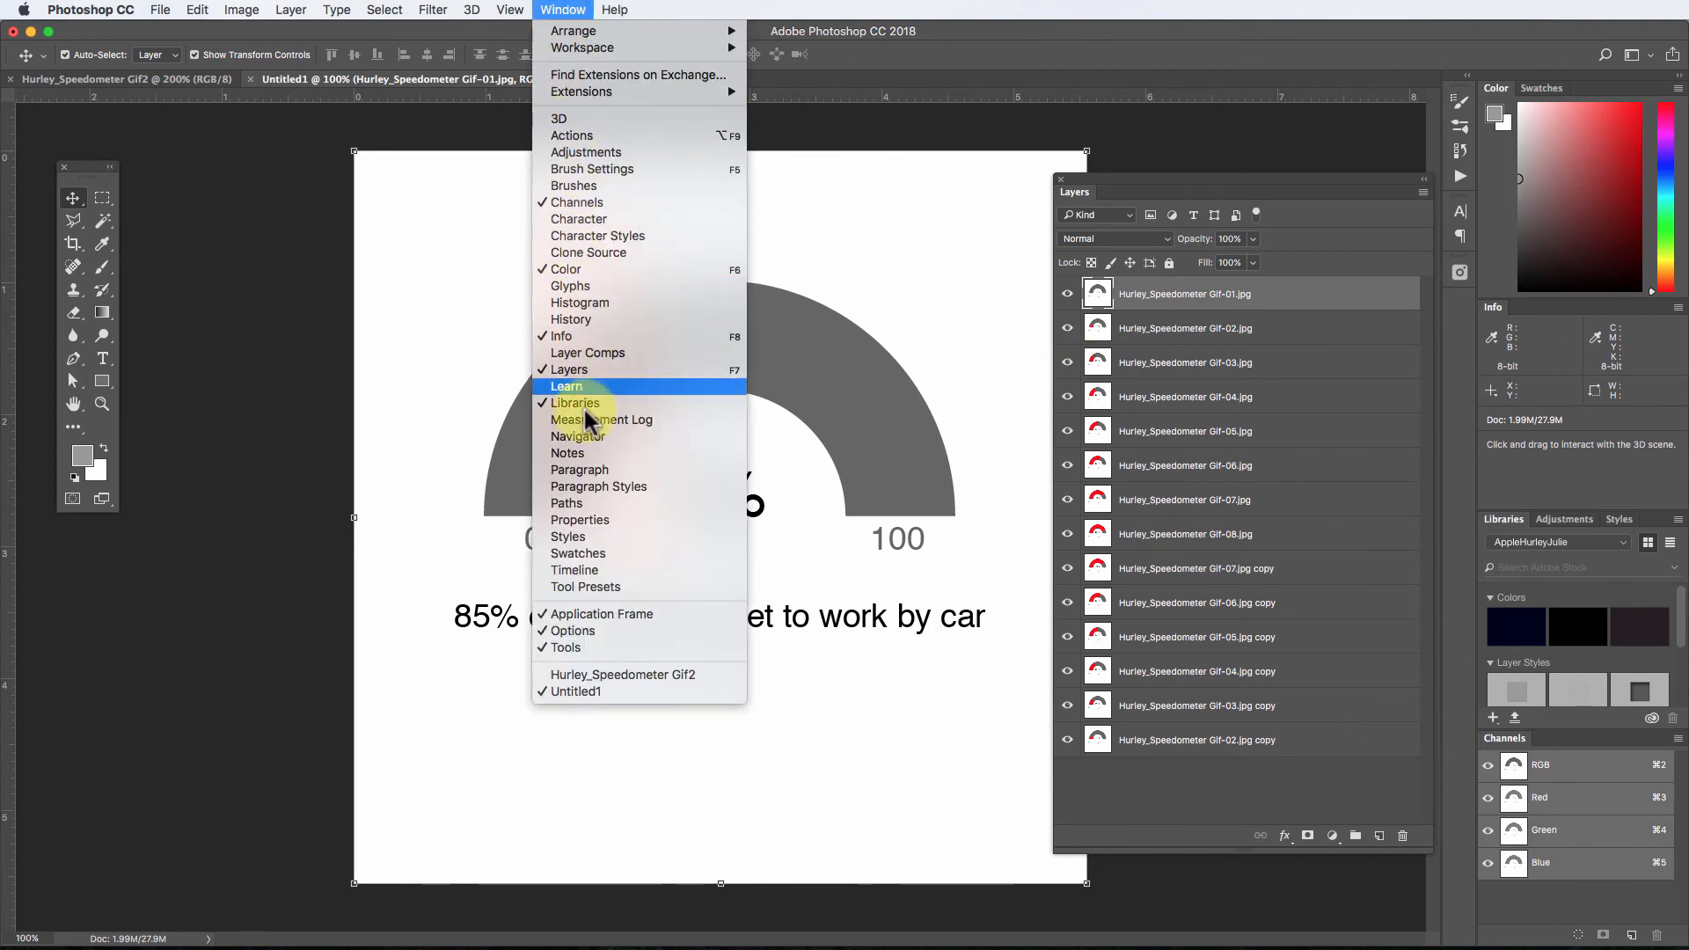
left_click(581, 570)
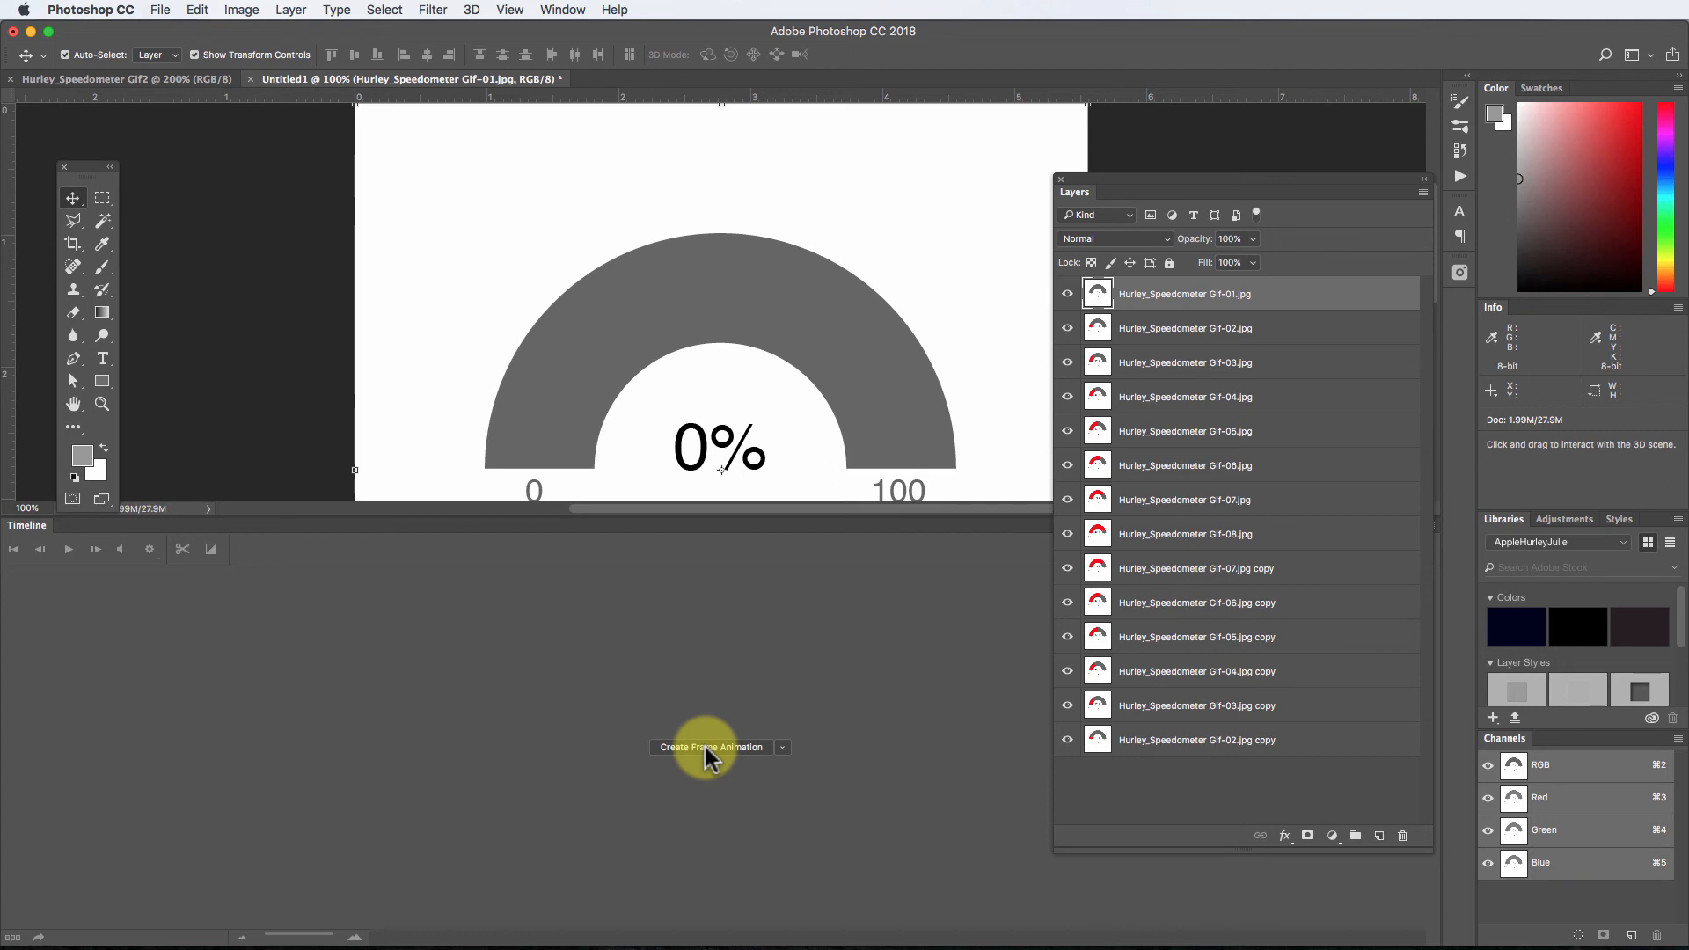
left_click(781, 746)
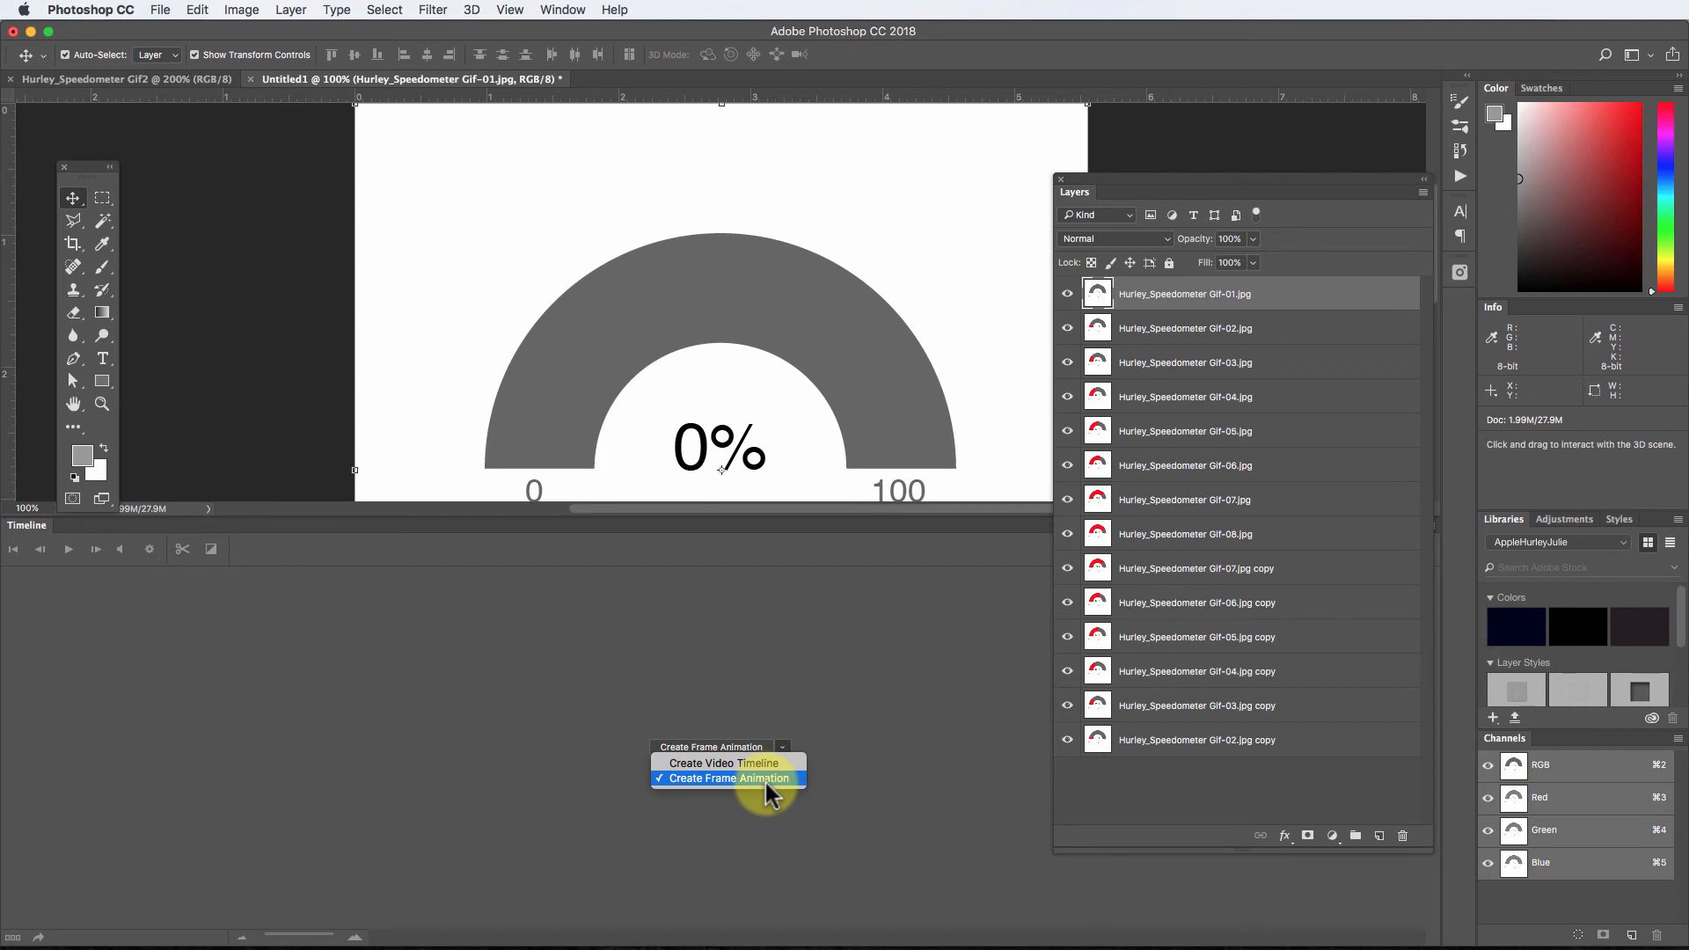
left_click(763, 778)
left_click(721, 747)
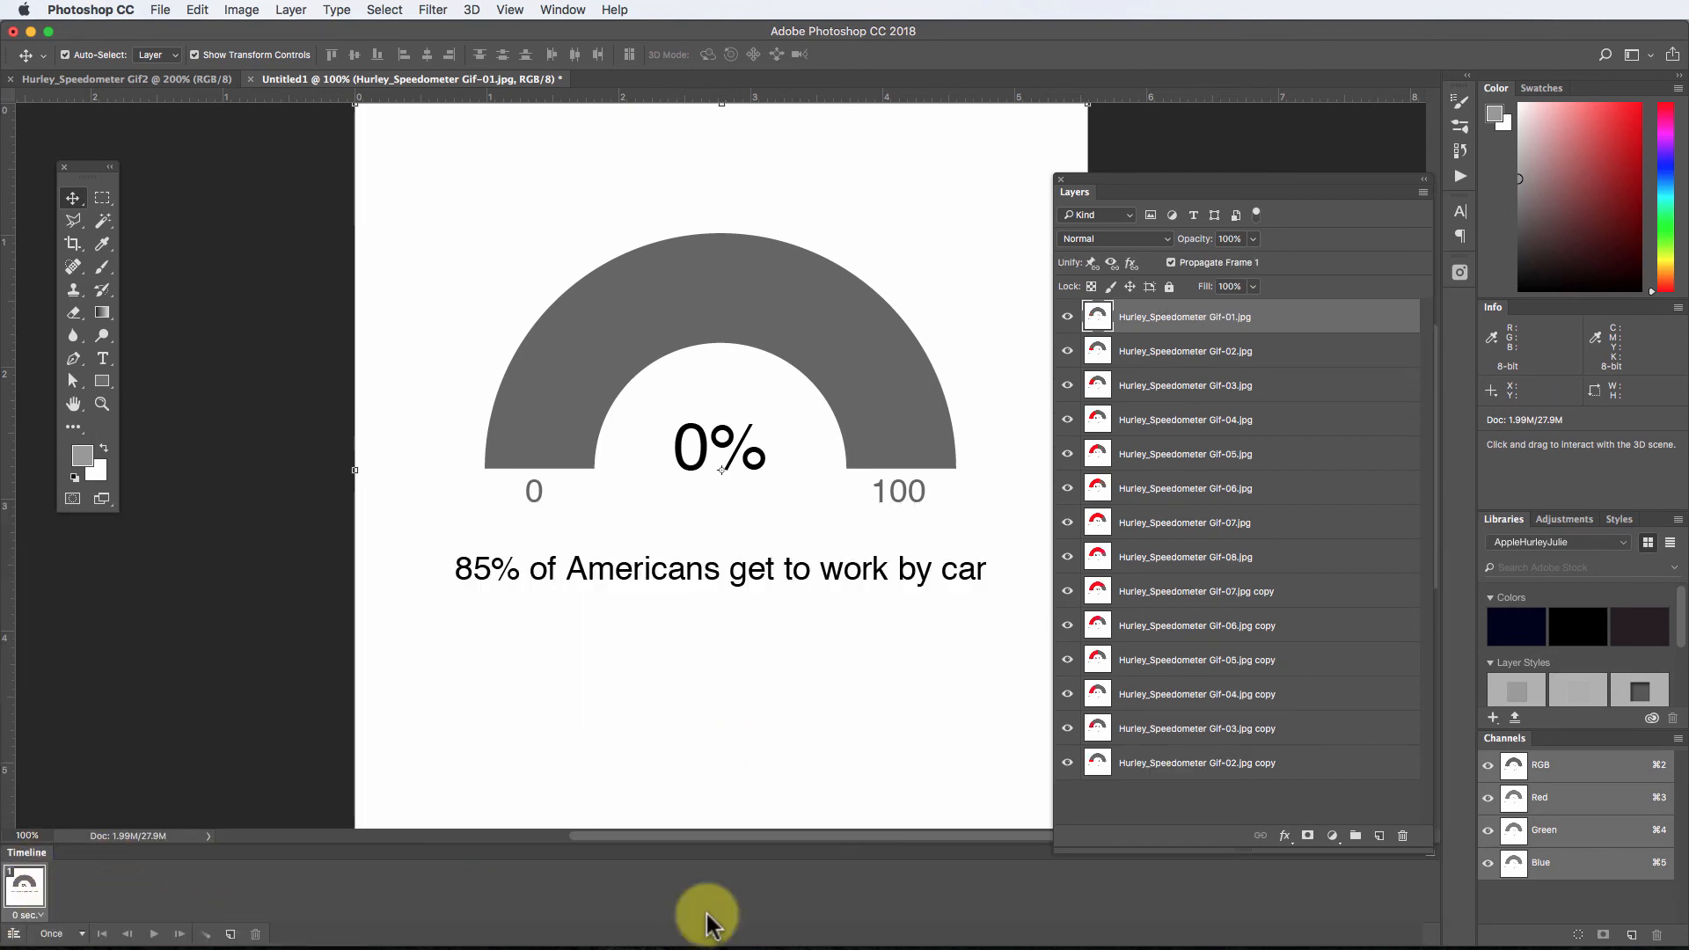
Step: Shorten the Layers panel and make animation frames from all the layers
left_click_drag(1176, 845, 1126, 572)
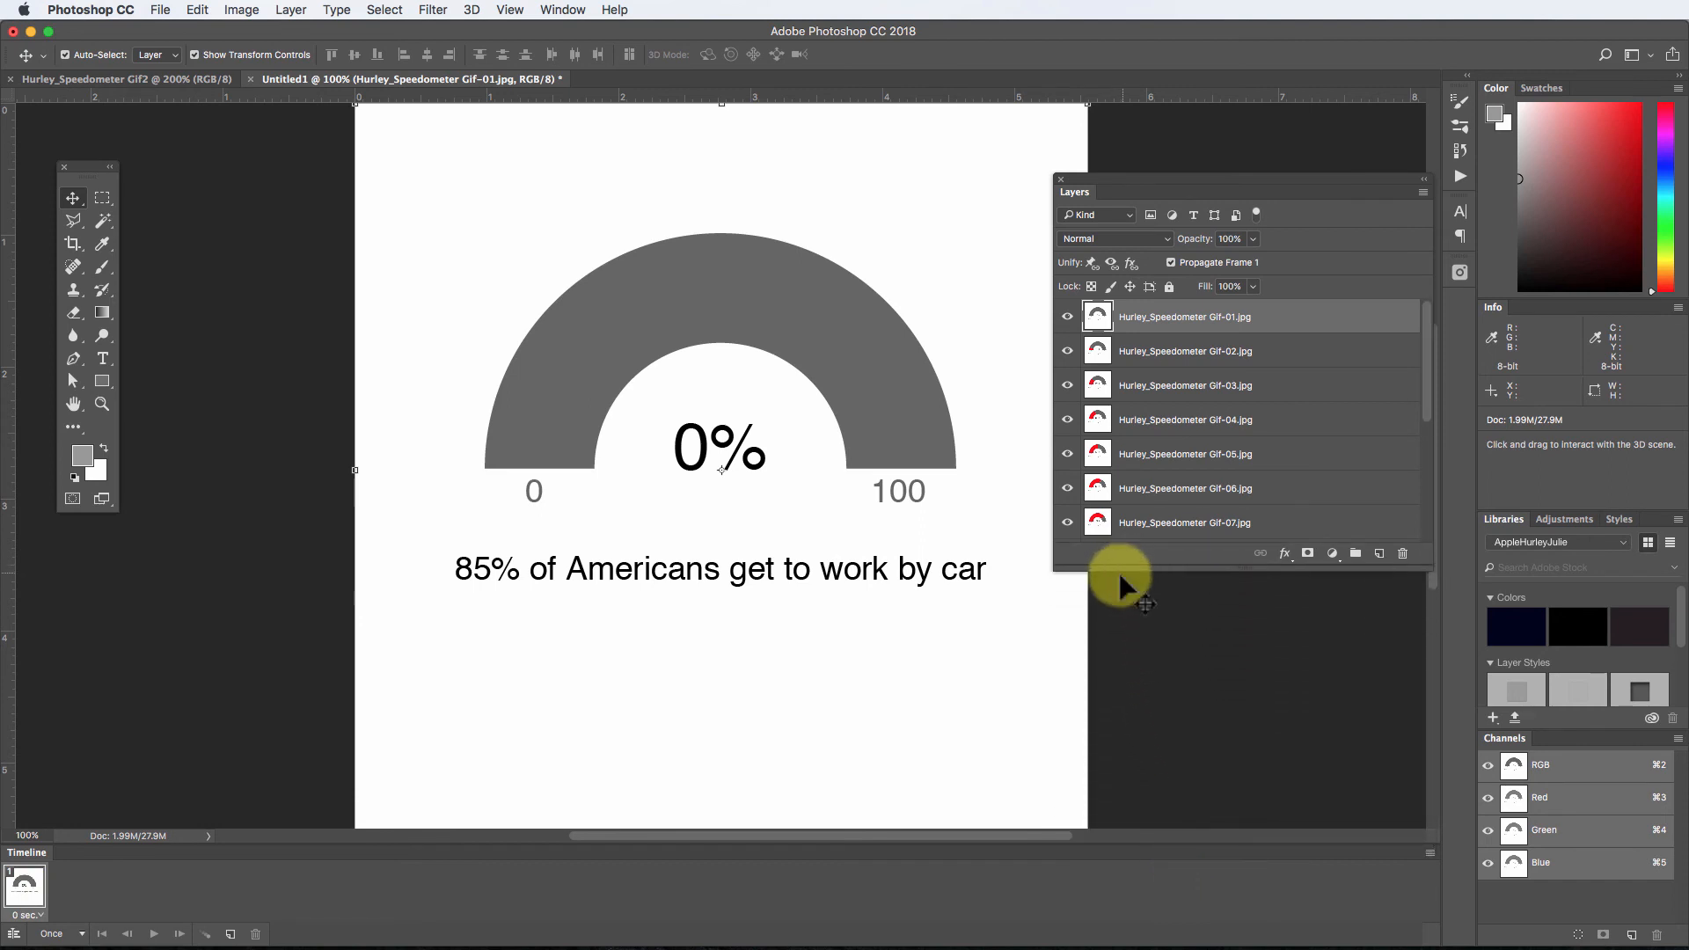
left_click(1430, 852)
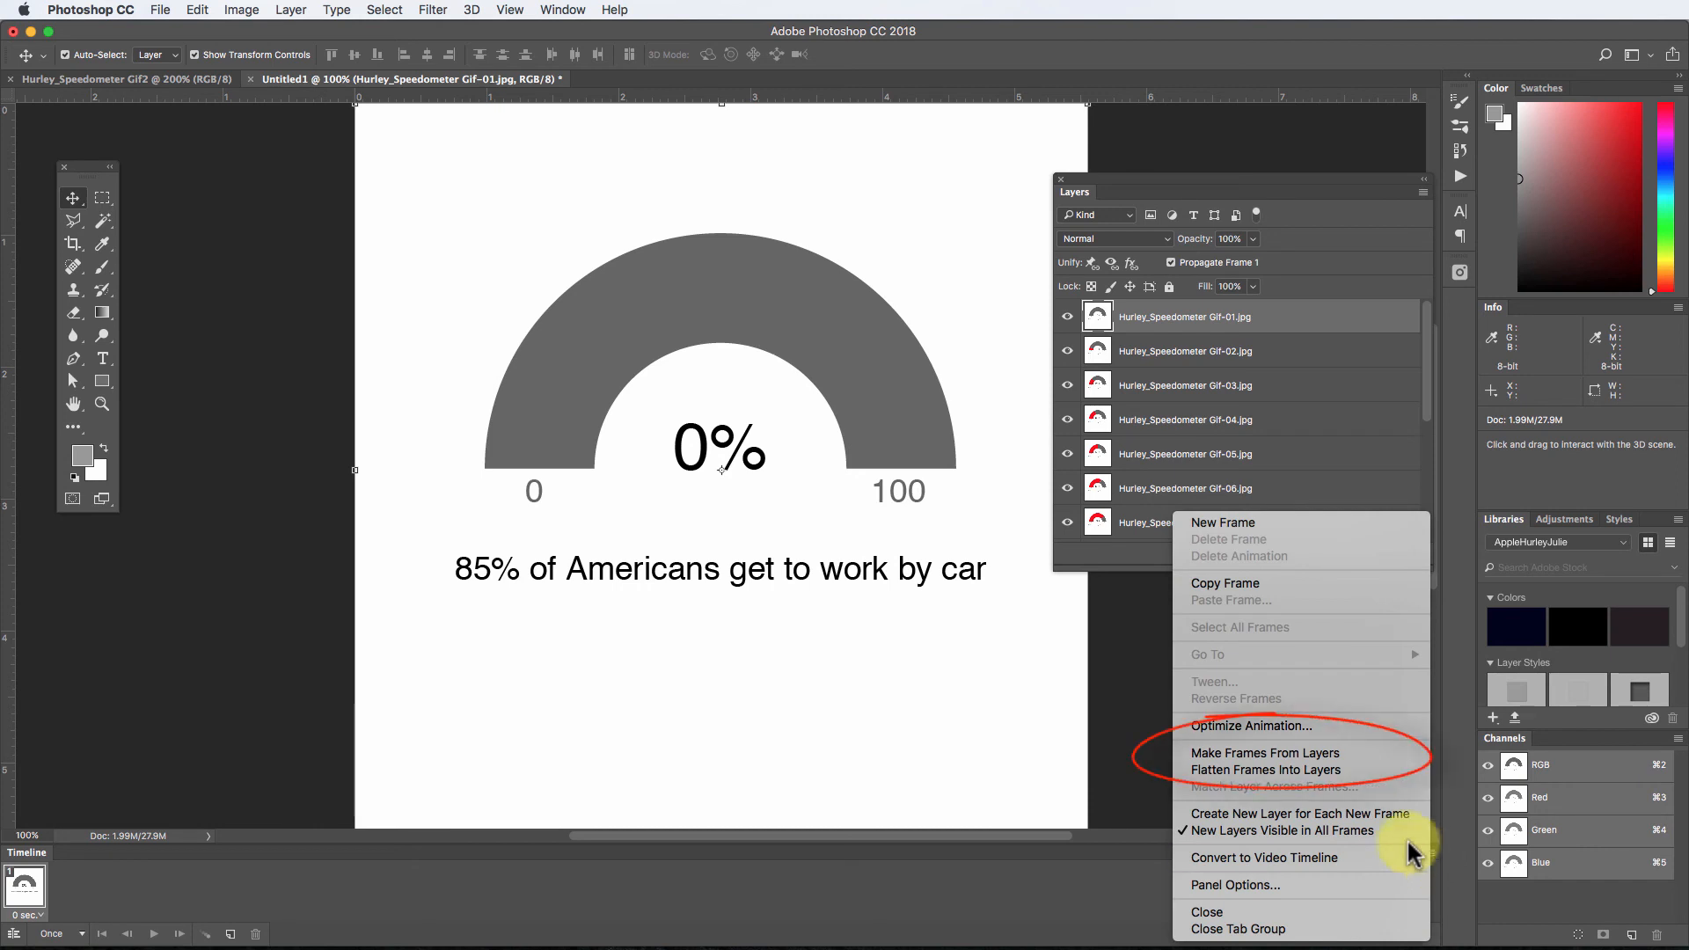
left_click(1361, 755)
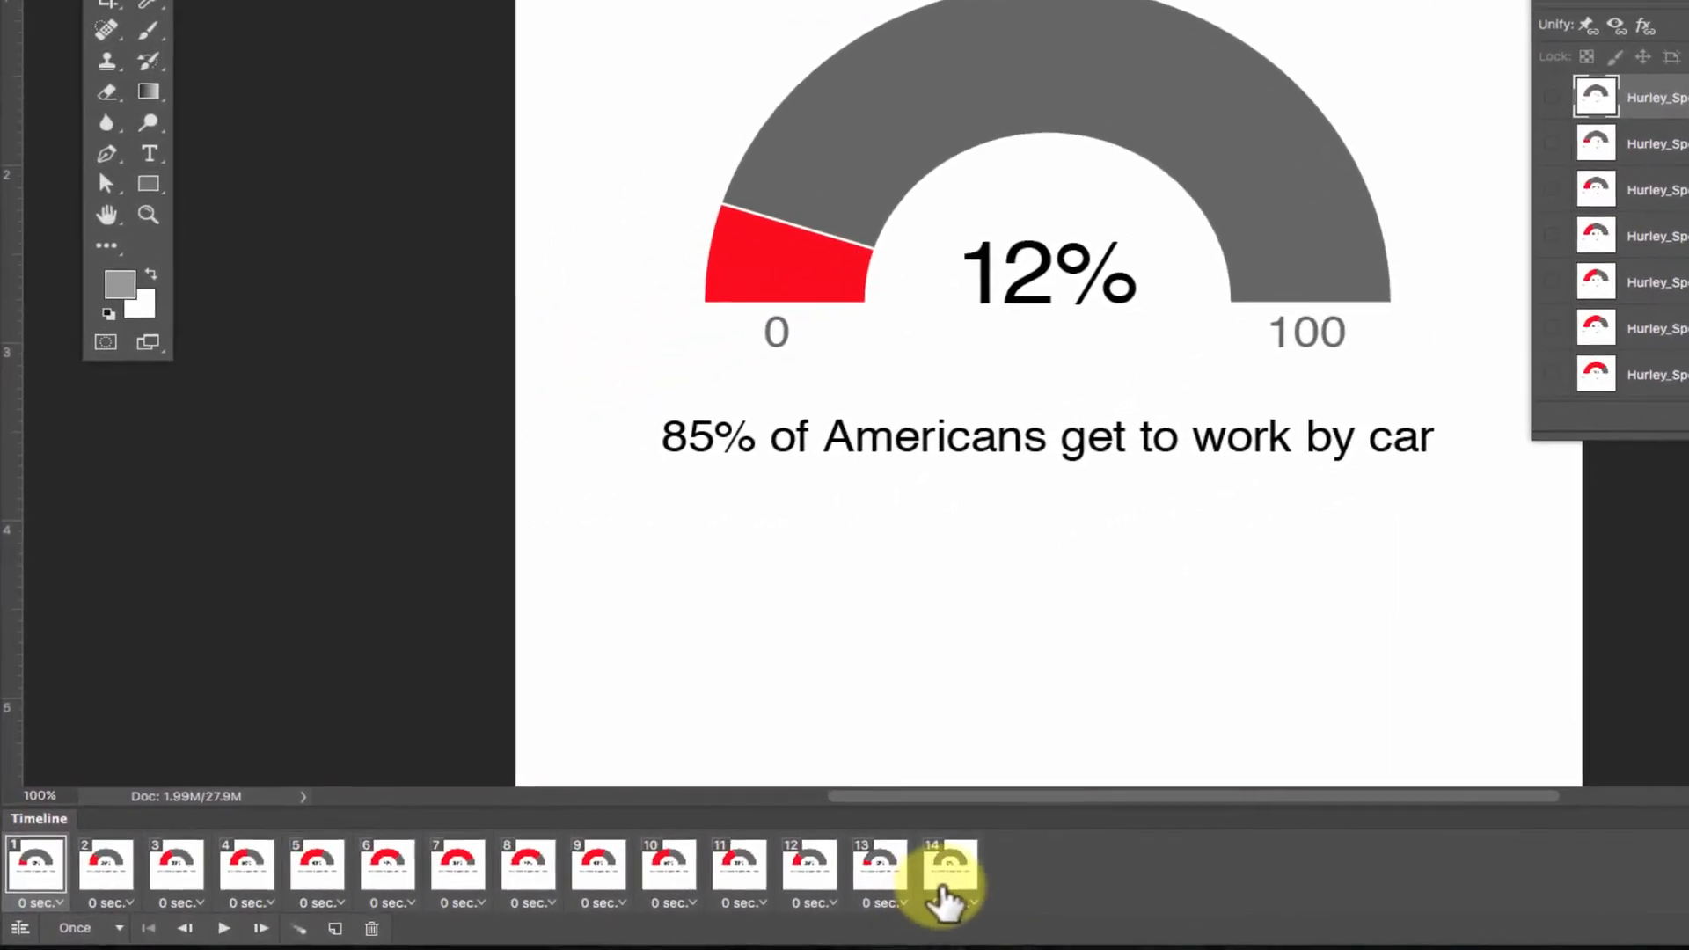
Step: Examine animation frames 2 through 14 one after another to check the order of the gauge's rise and fall
left_click(106, 865)
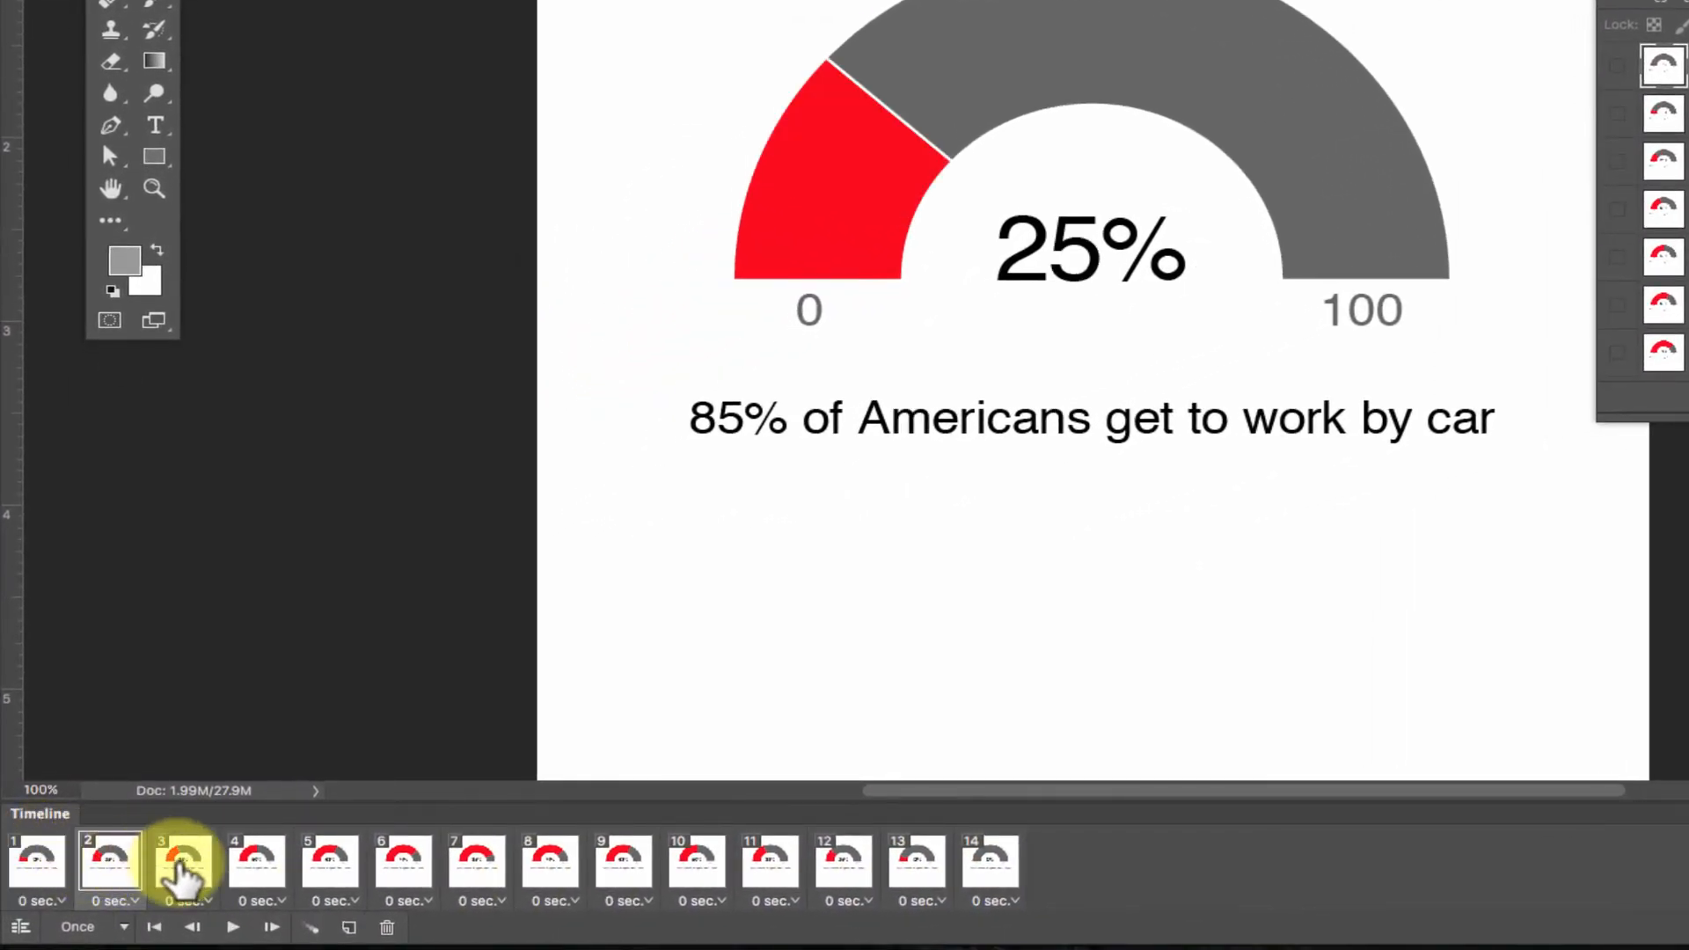
left_click(181, 867)
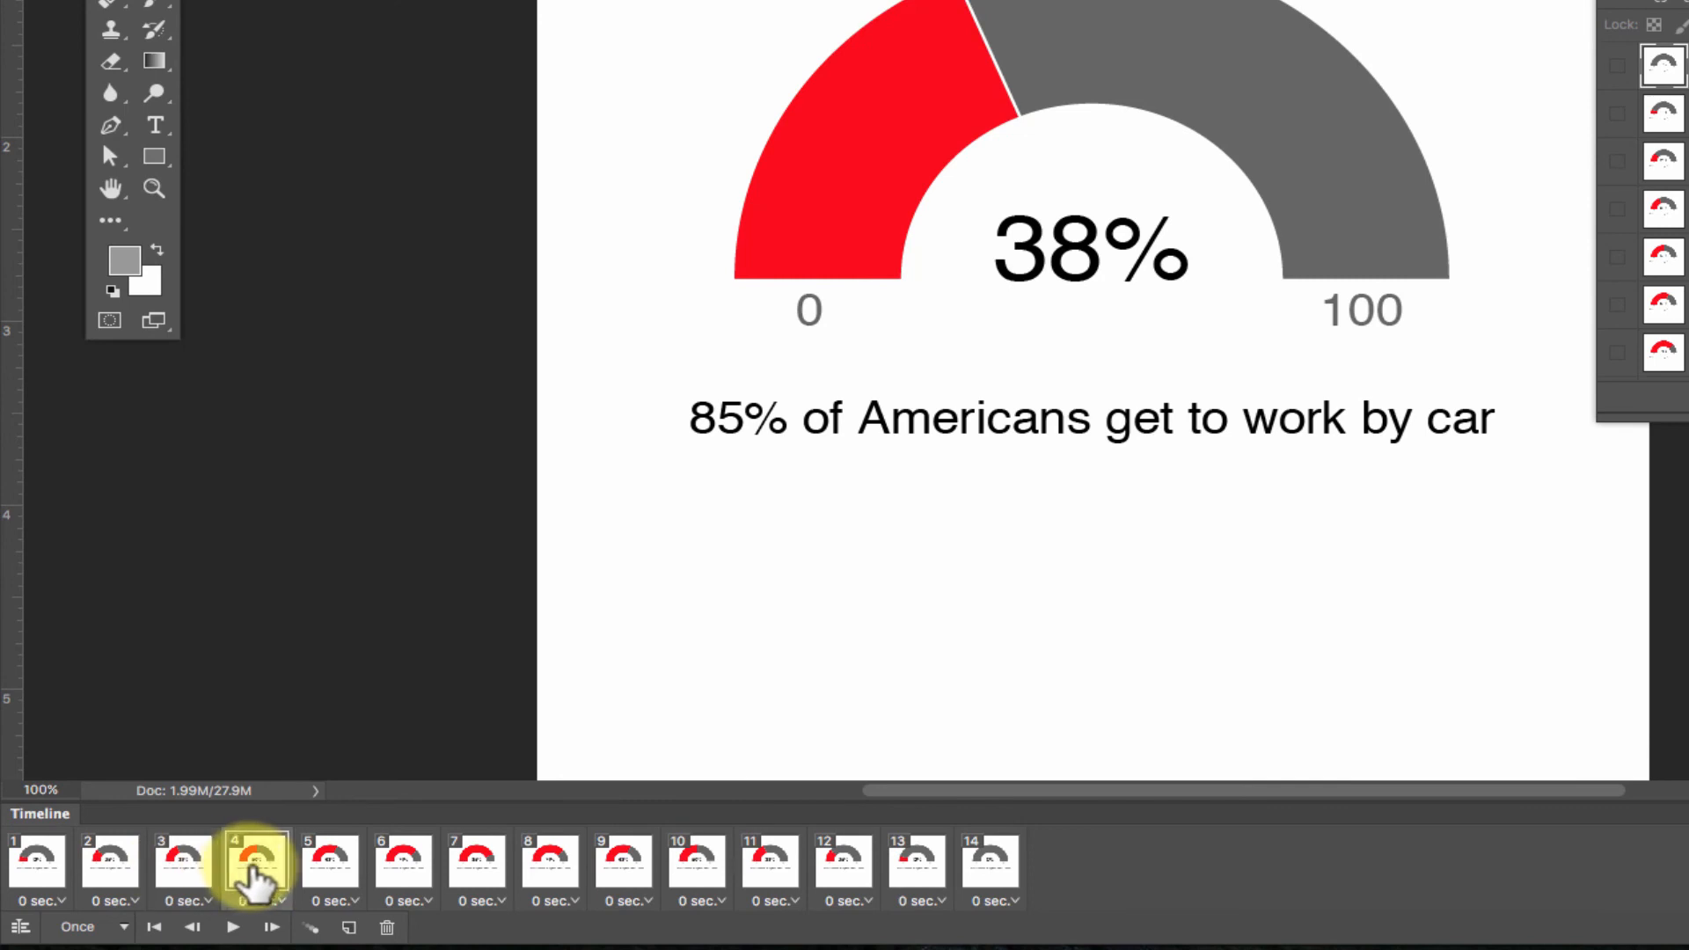
left_click(256, 866)
left_click(330, 867)
left_click(402, 871)
left_click(477, 871)
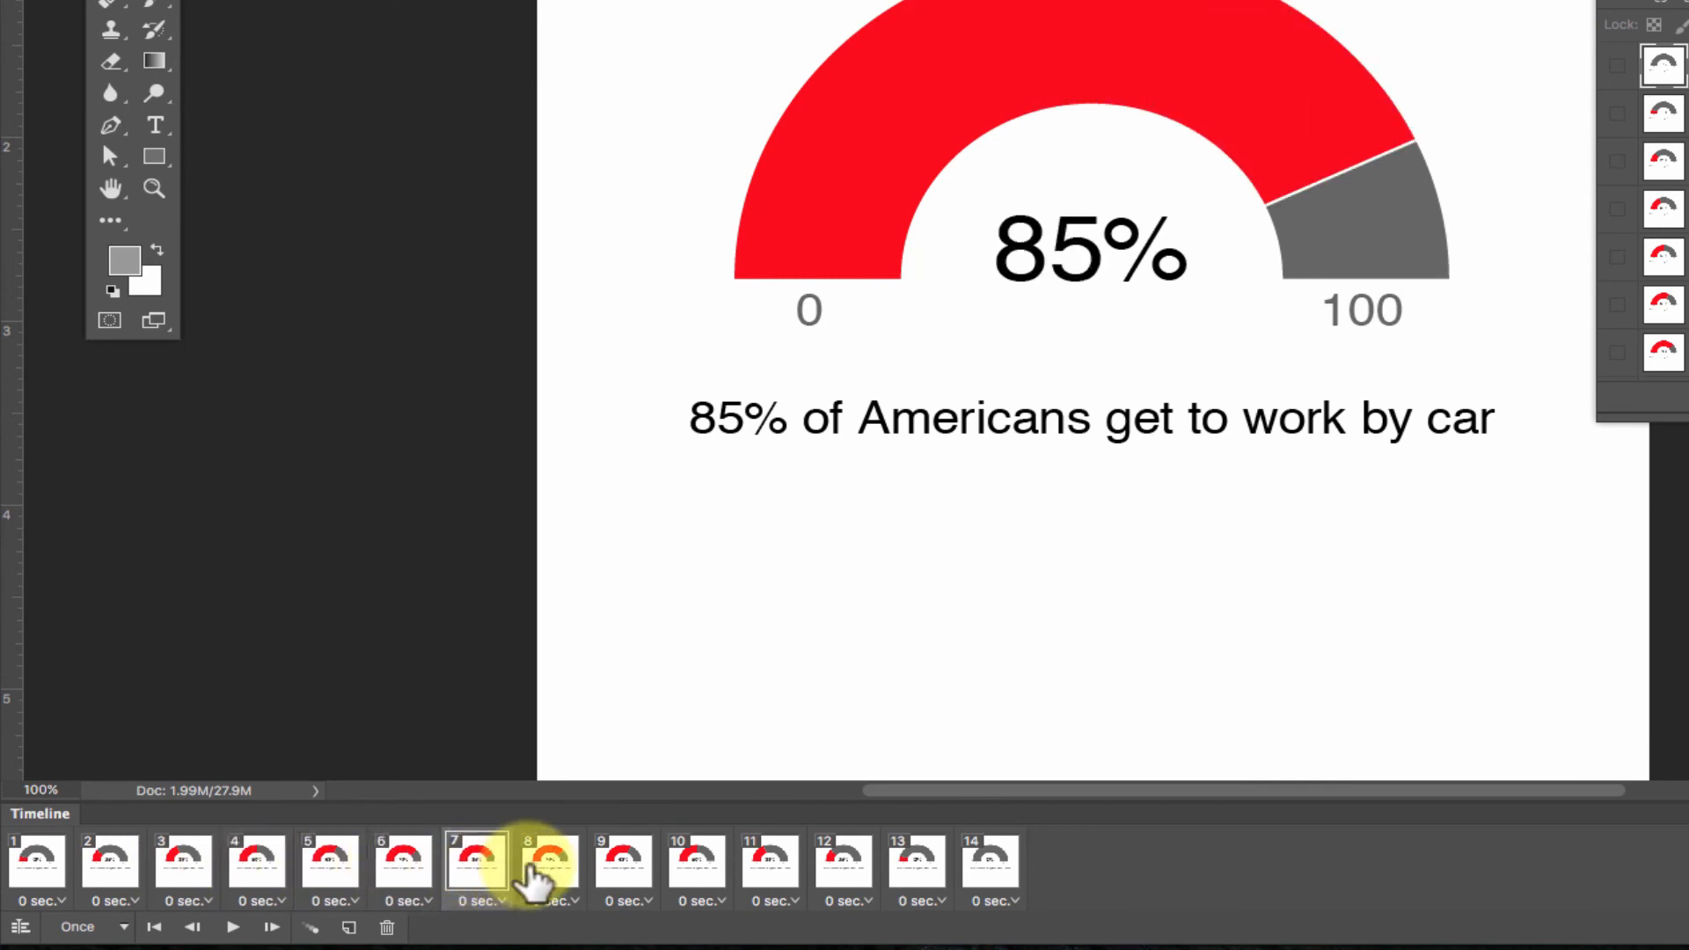
left_click(550, 871)
left_click(624, 871)
left_click(695, 869)
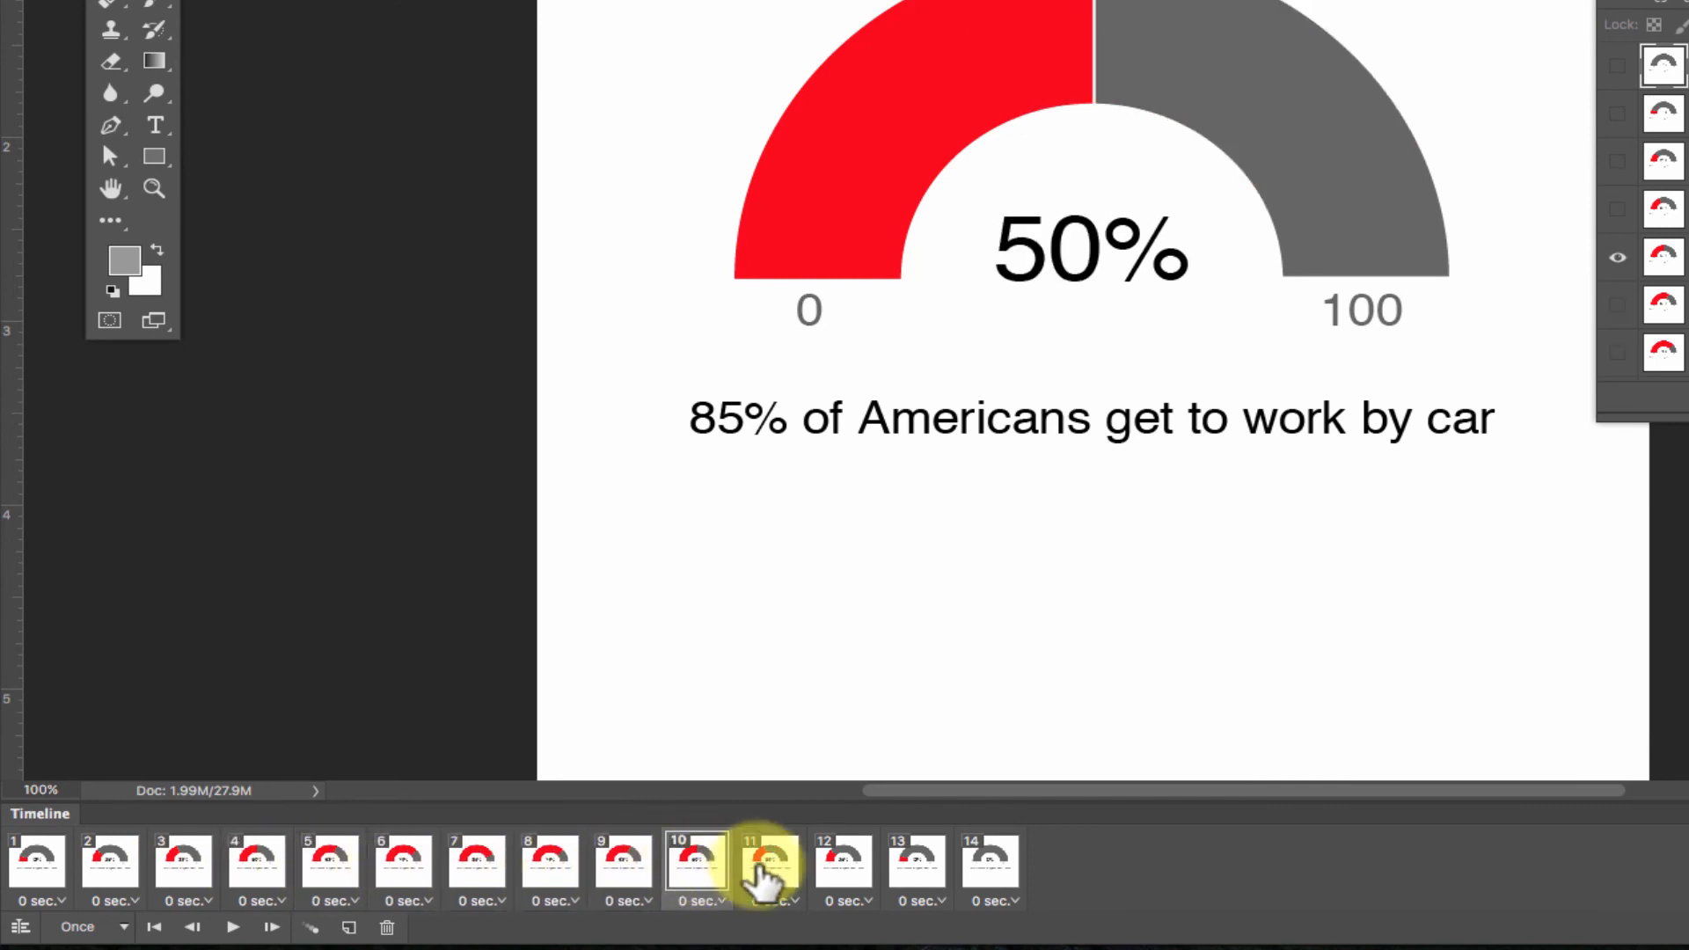
left_click(769, 870)
left_click(843, 869)
left_click(915, 870)
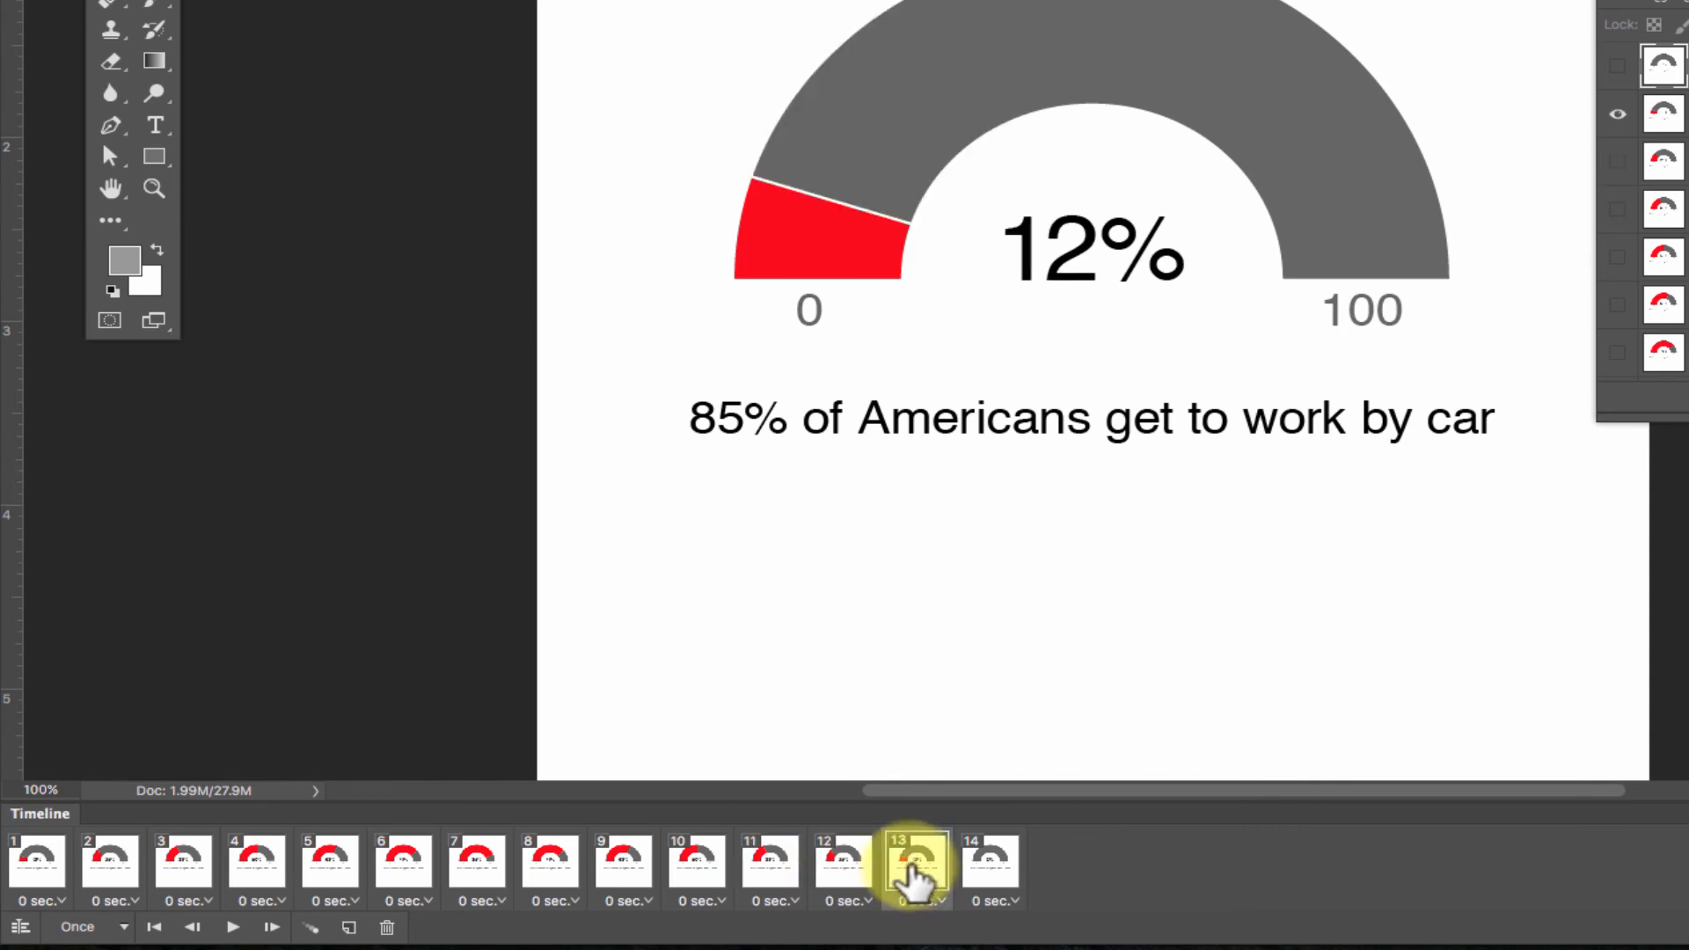
left_click(994, 871)
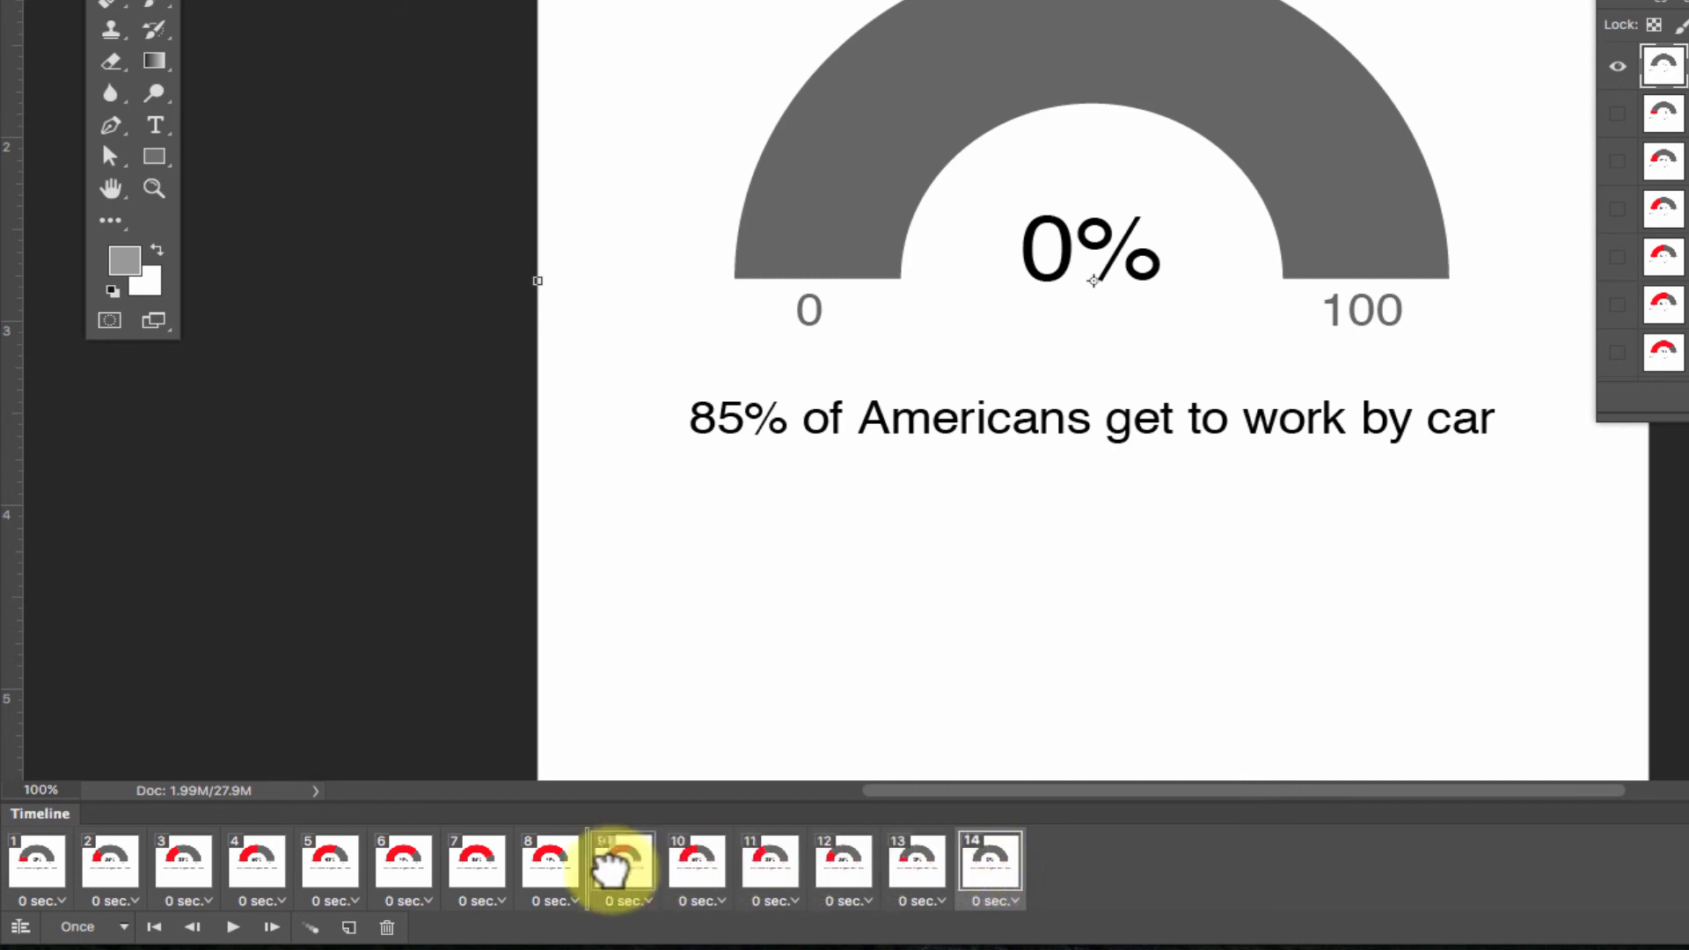
Step: Return to frame 1 and play the frame animation from the start
left_click(18, 857)
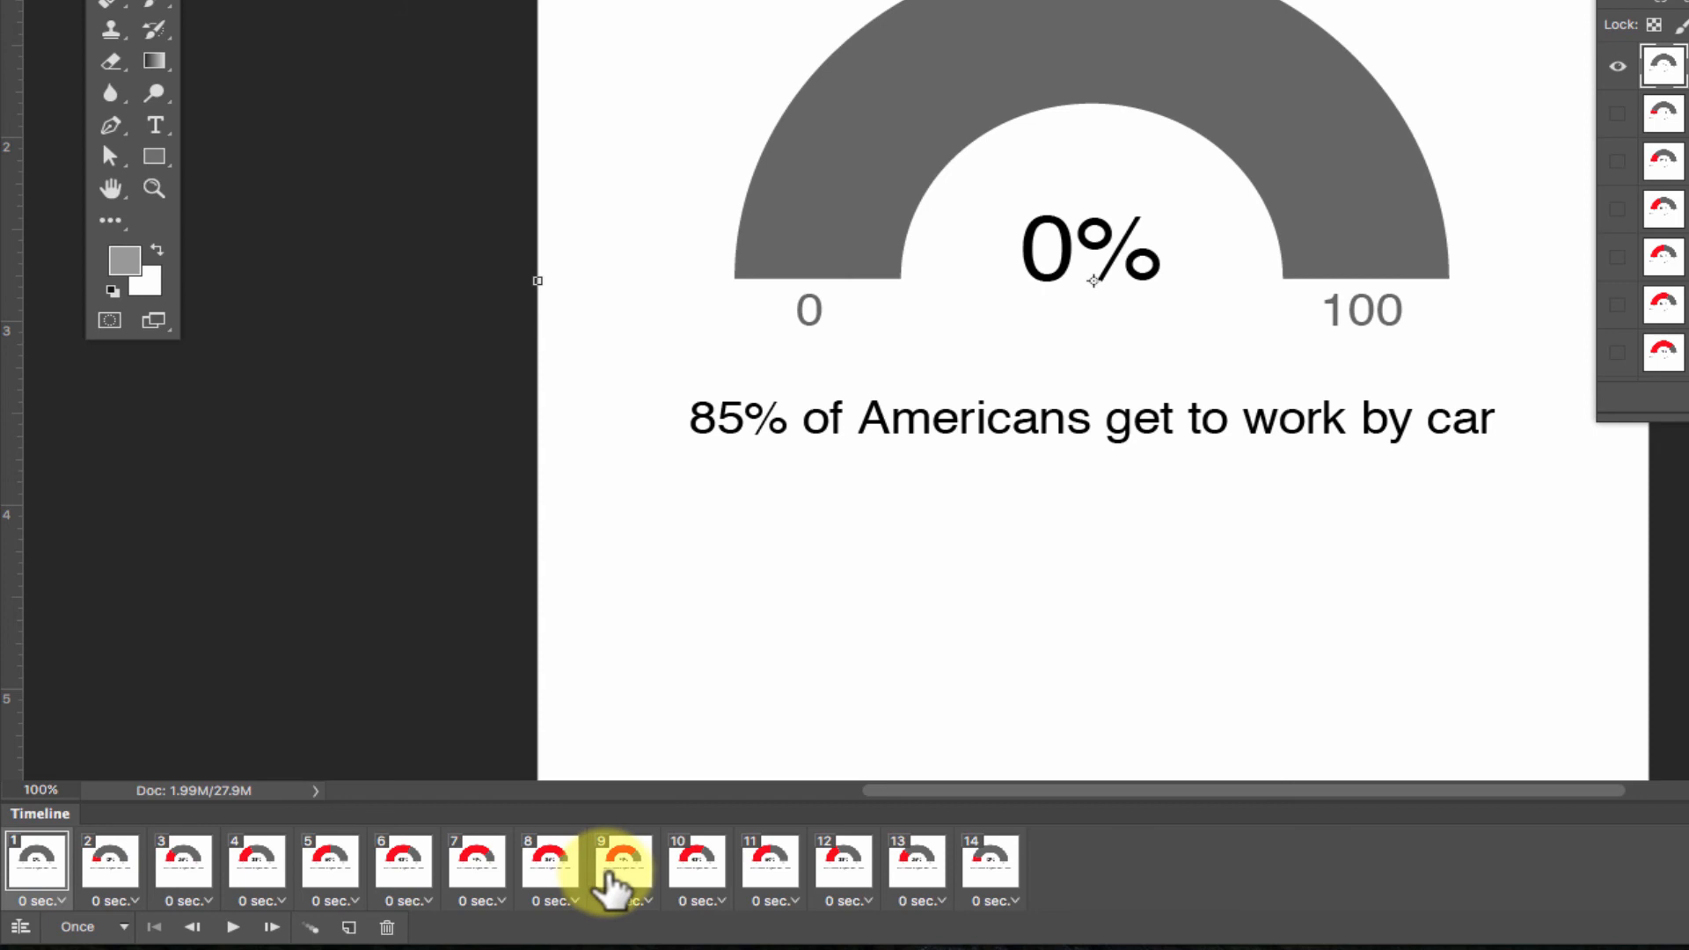
left_click(232, 926)
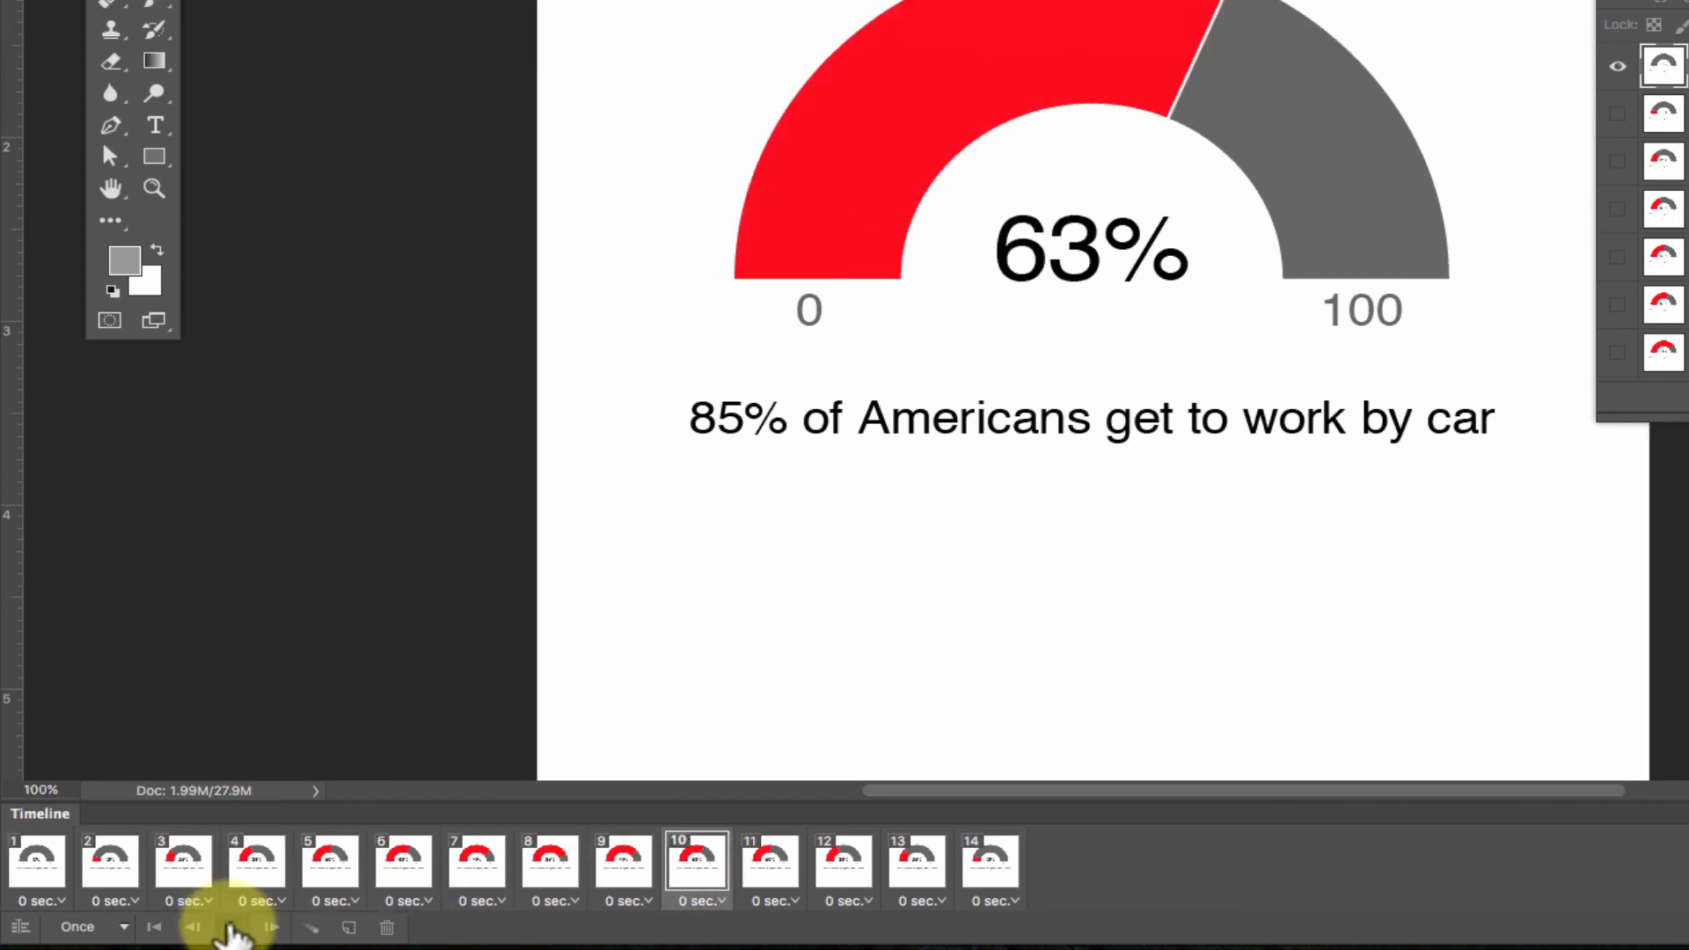